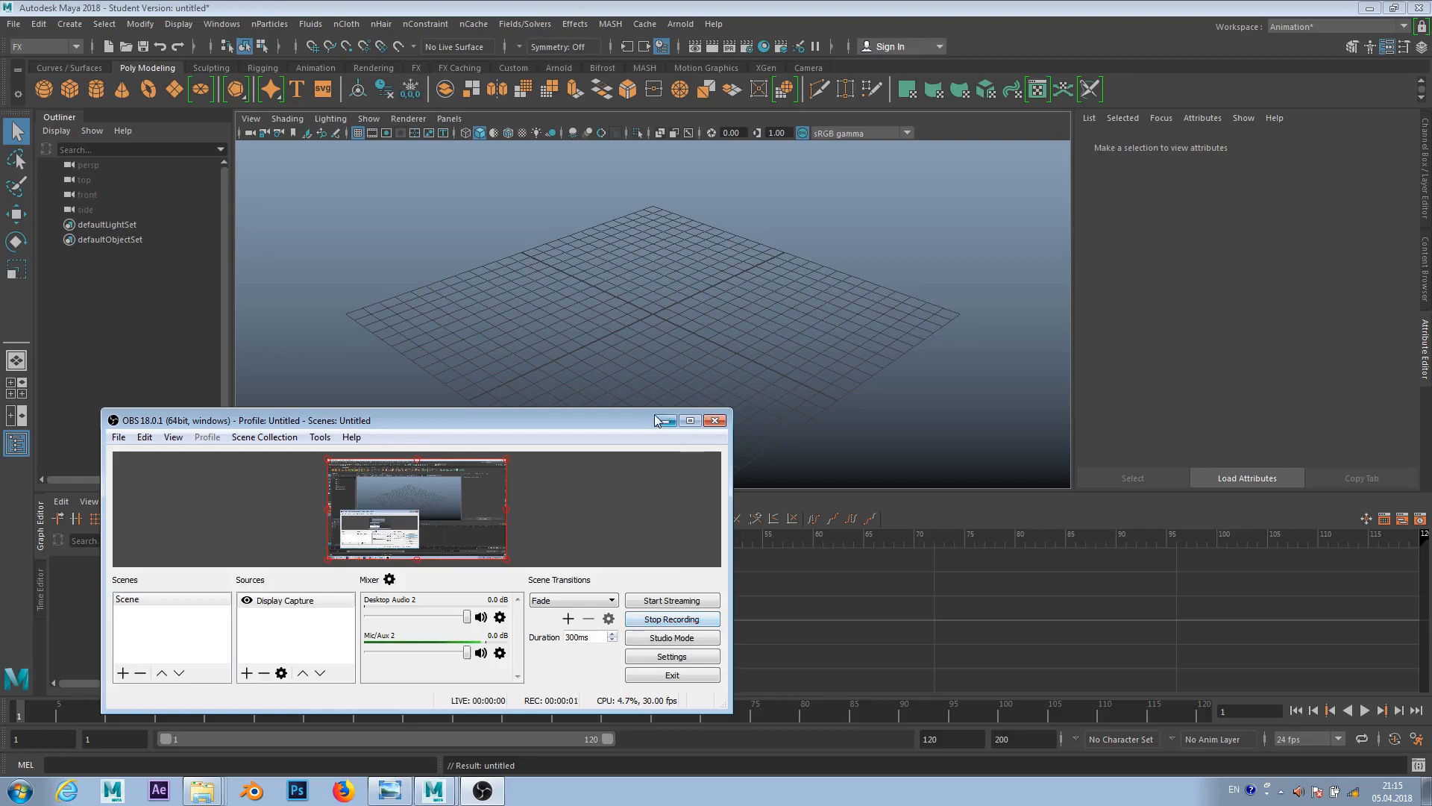
- Switch to the photo viewer and examine the PARTICLESAMPLER7 reference: the rendered coloured, fading cones and their Hypershade network
left_click(665, 420)
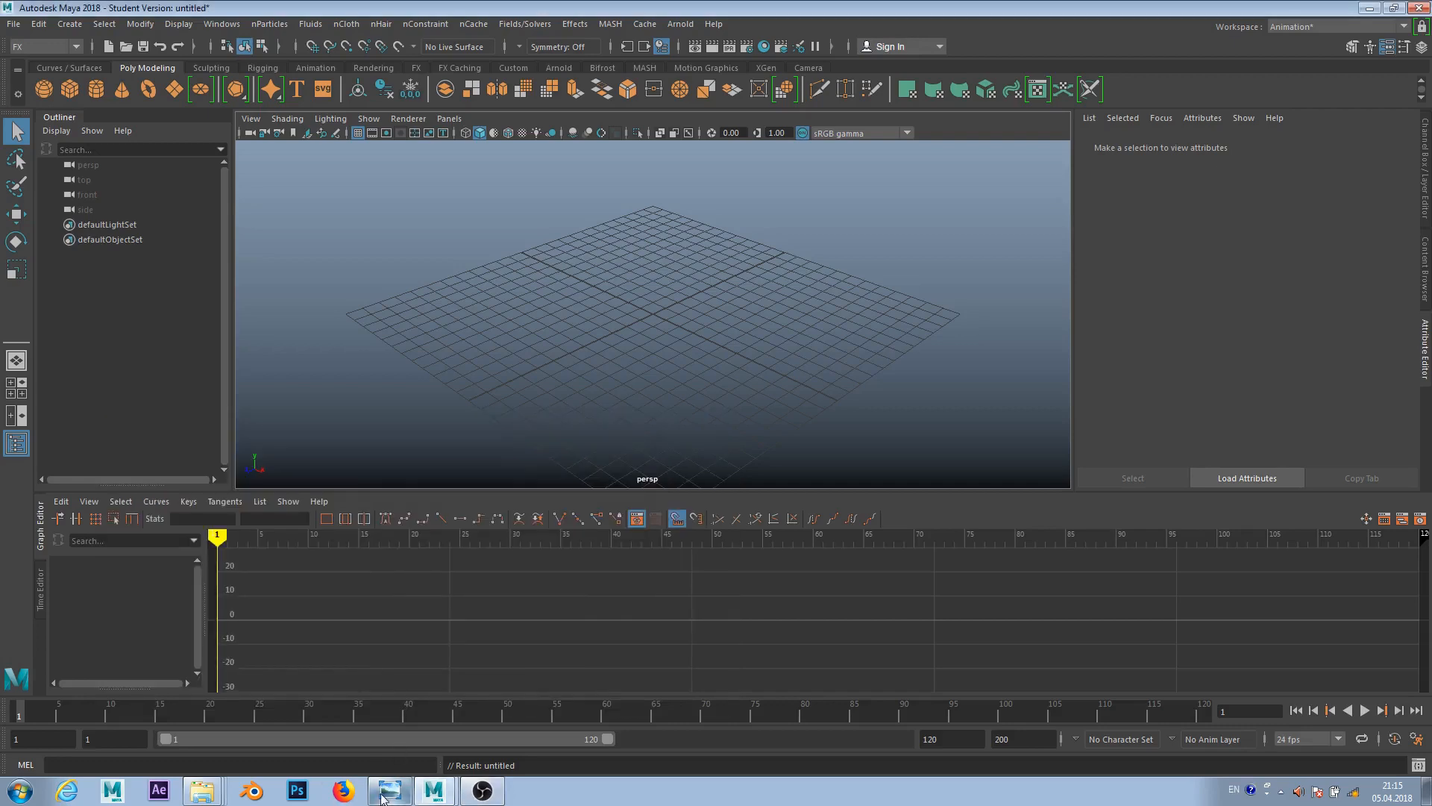
left_click(390, 790)
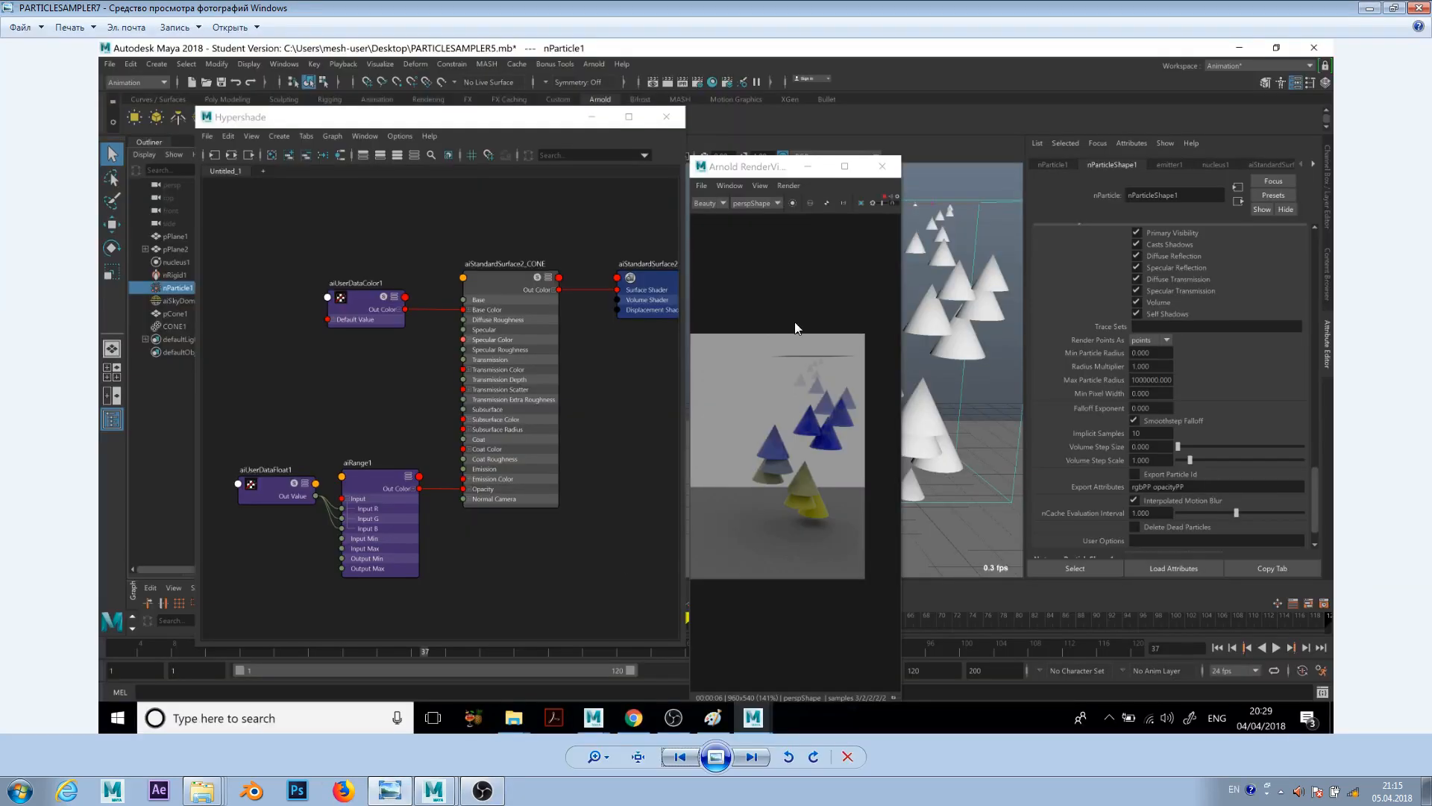
scroll(795, 321, "up", 3)
scroll(795, 321, "down", 3)
scroll(846, 346, "up", 2)
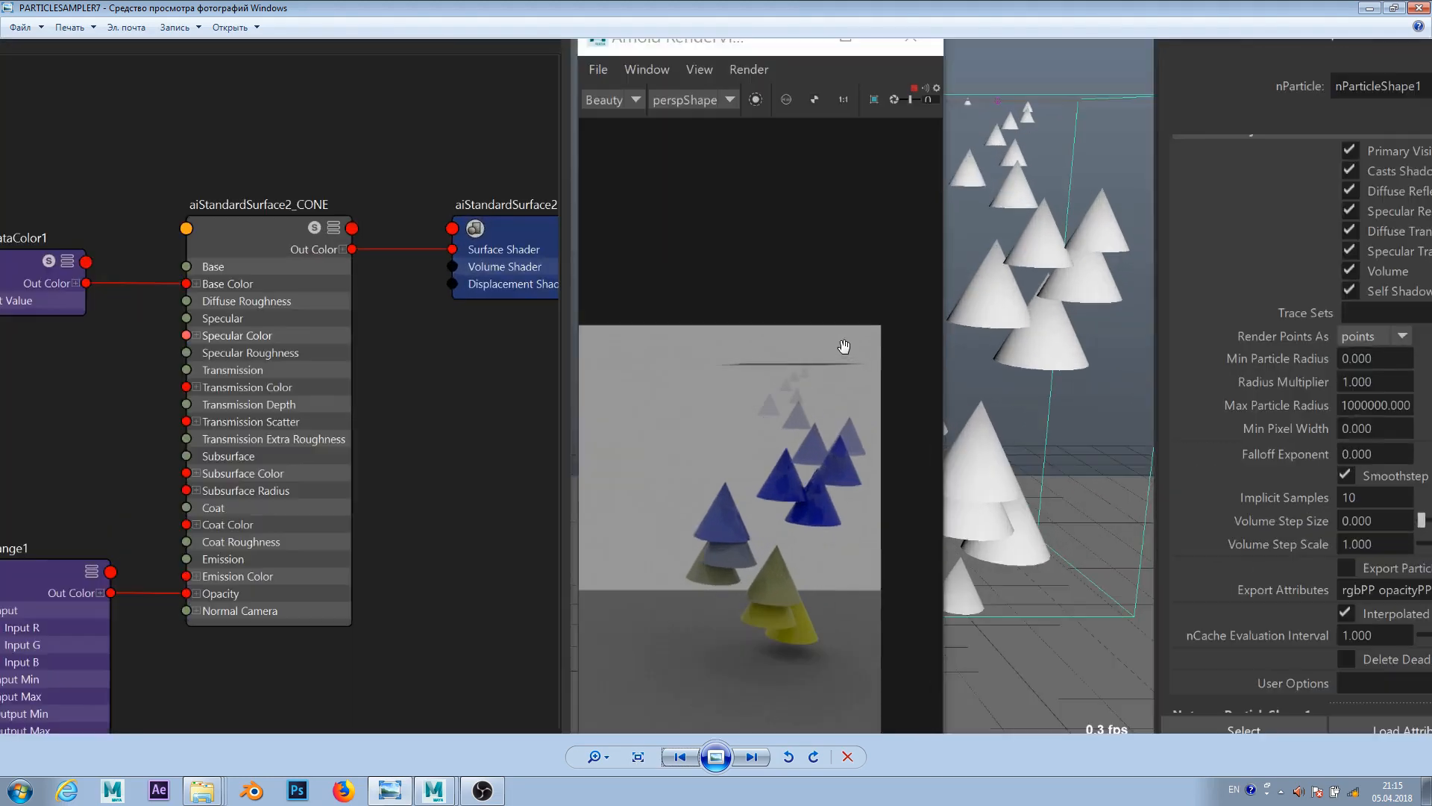
left_click_drag(861, 391, 602, 348)
scroll(785, 321, "down", 2)
scroll(788, 320, "up", 2)
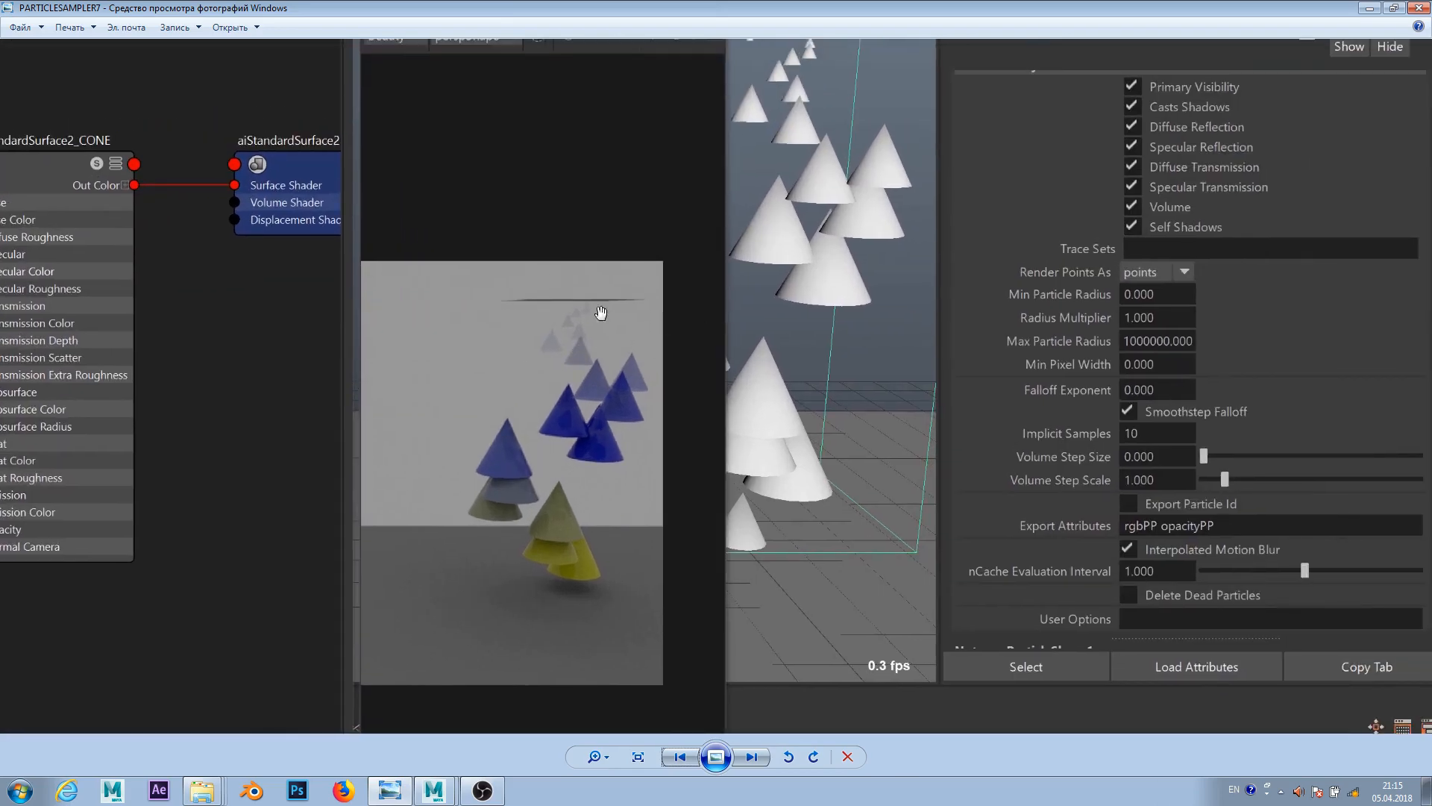
scroll(572, 311, "up", 2)
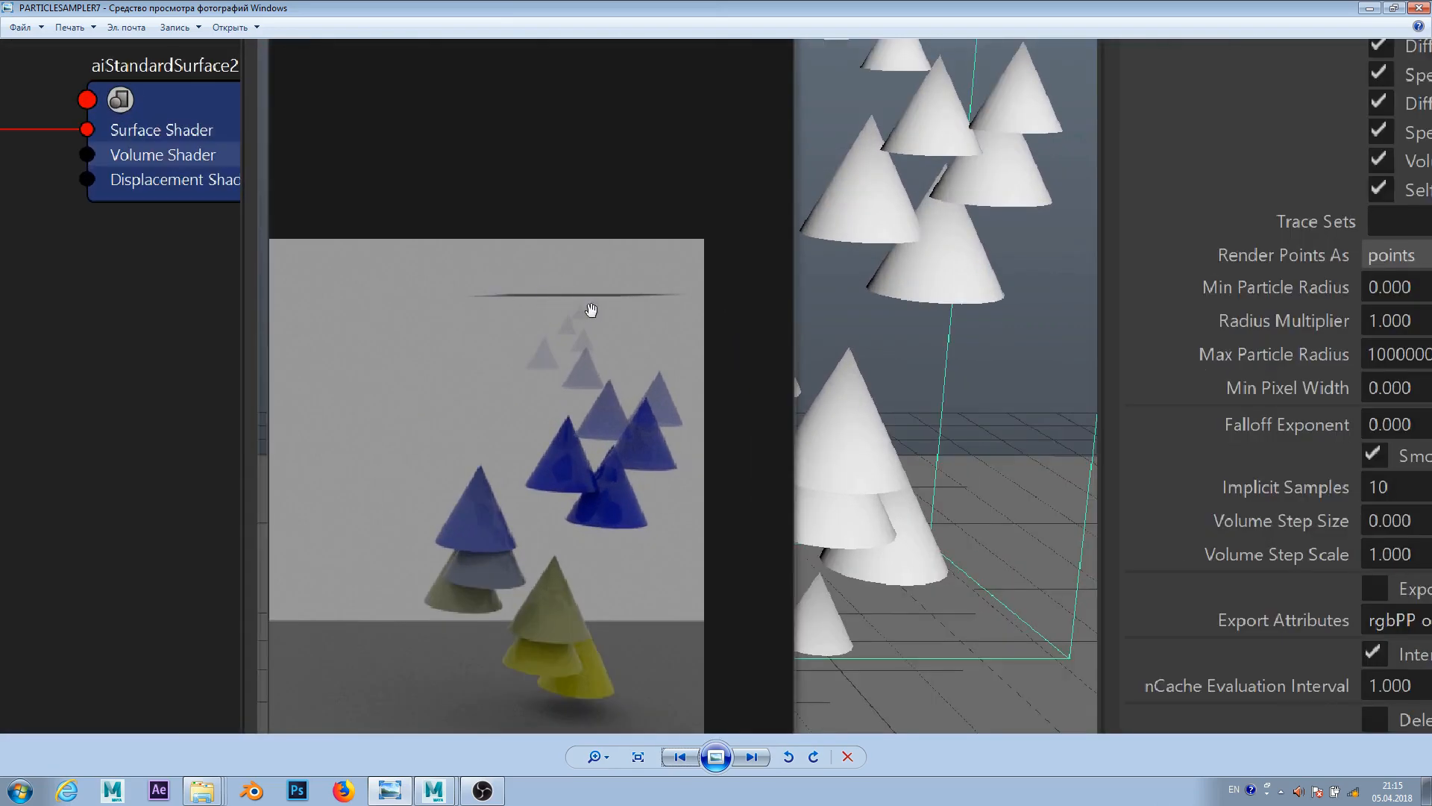
scroll(585, 298, "up", 2)
left_click_drag(588, 367, 624, 246)
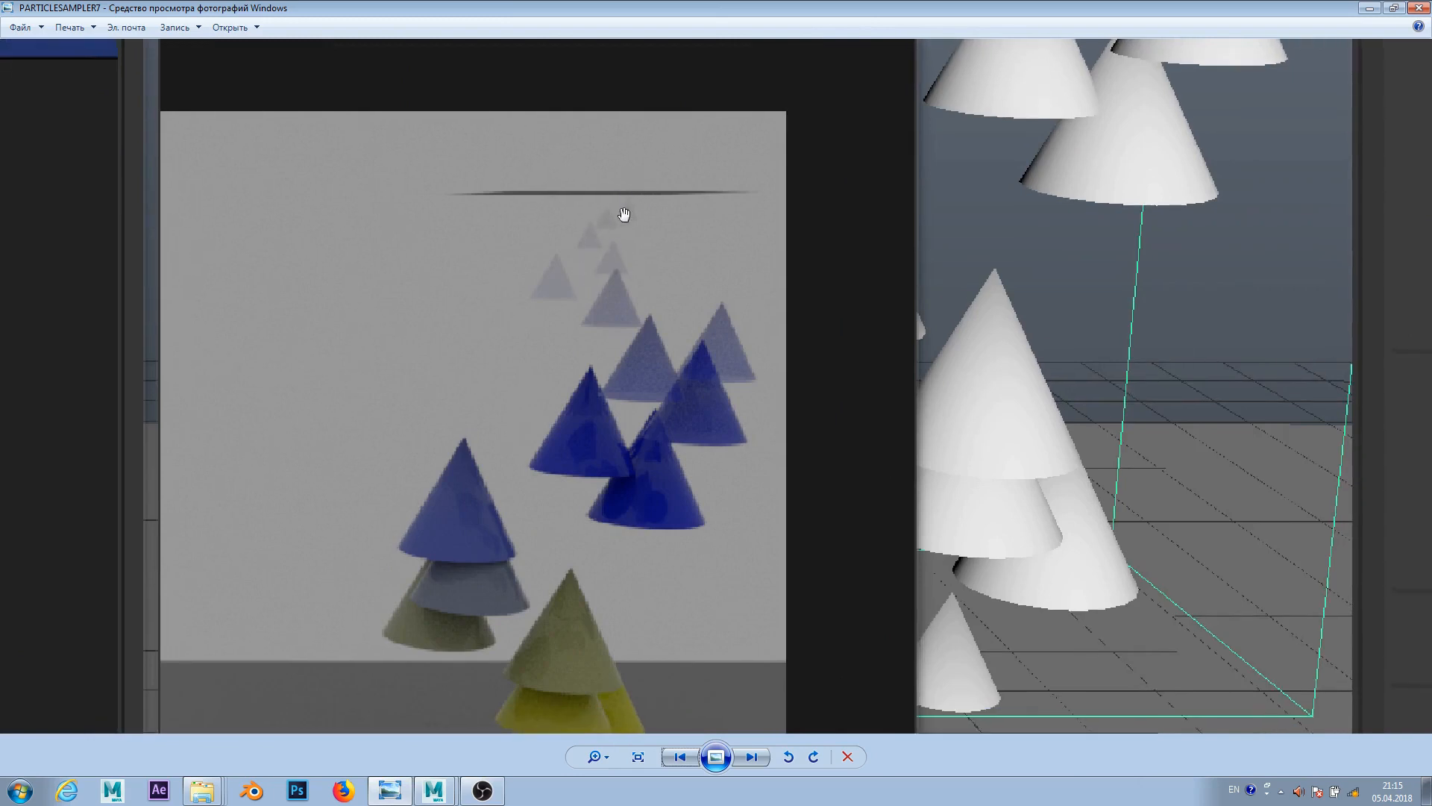
scroll(595, 404, "down", 1)
left_click_drag(590, 486, 624, 378)
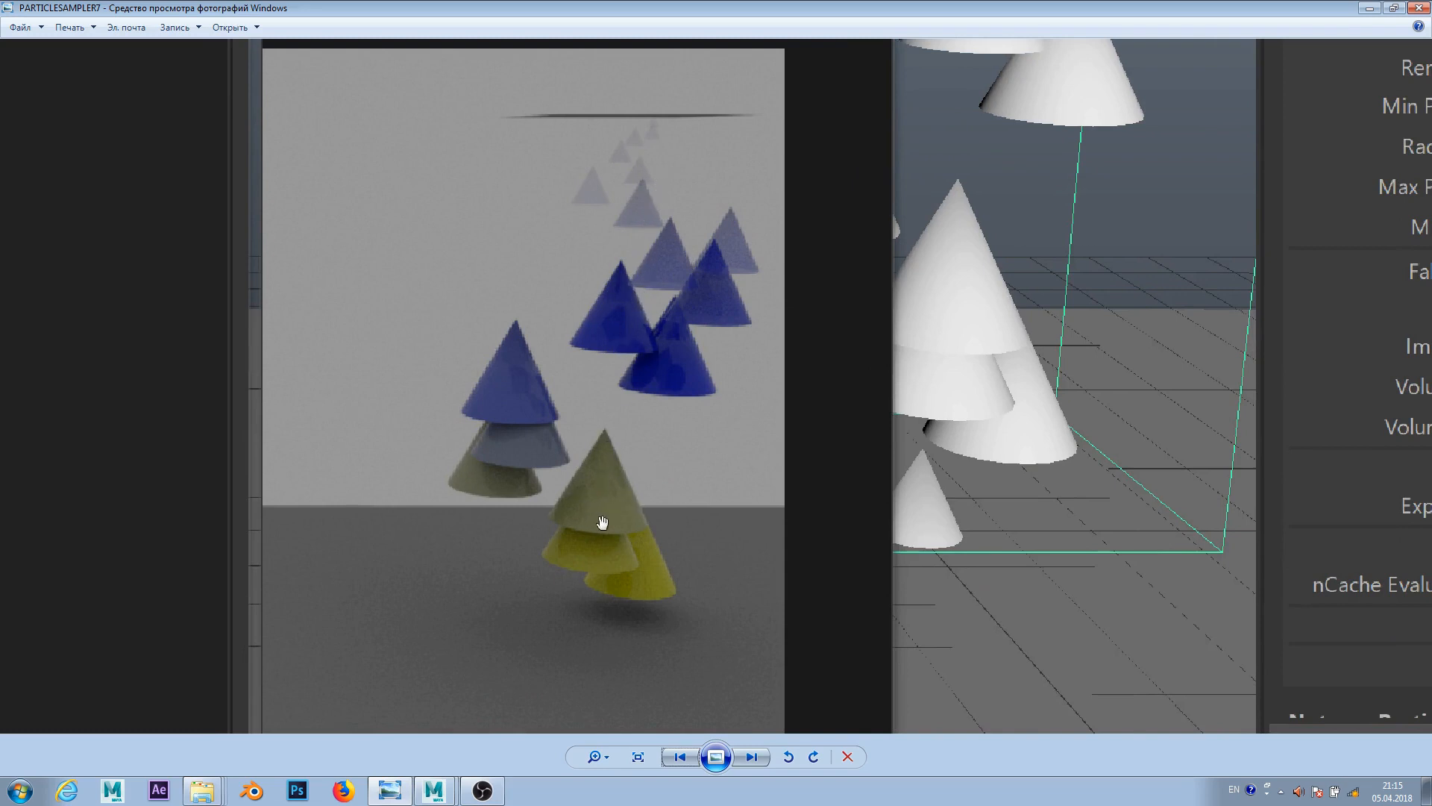
scroll(668, 450, "down", 3)
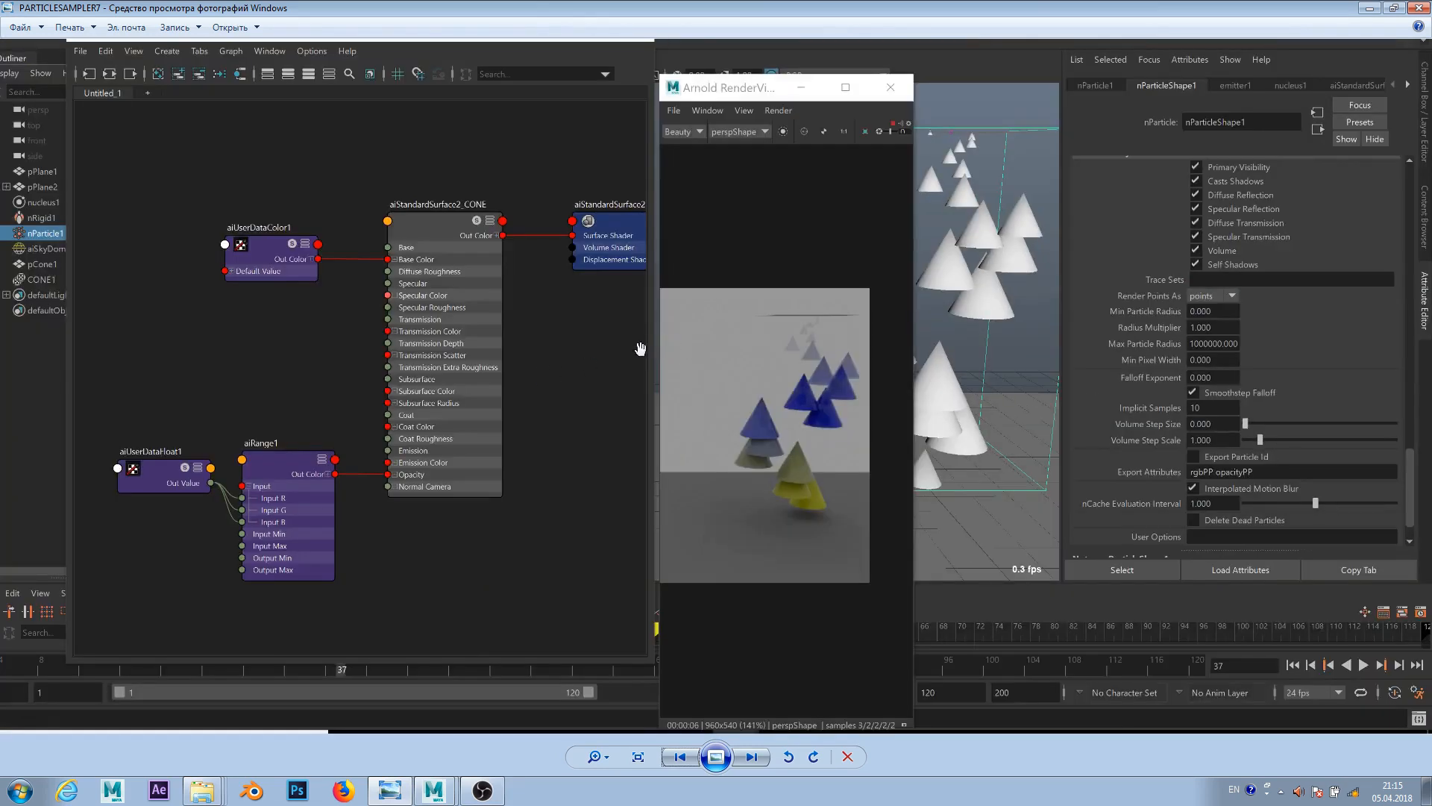
left_click_drag(743, 278, 722, 313)
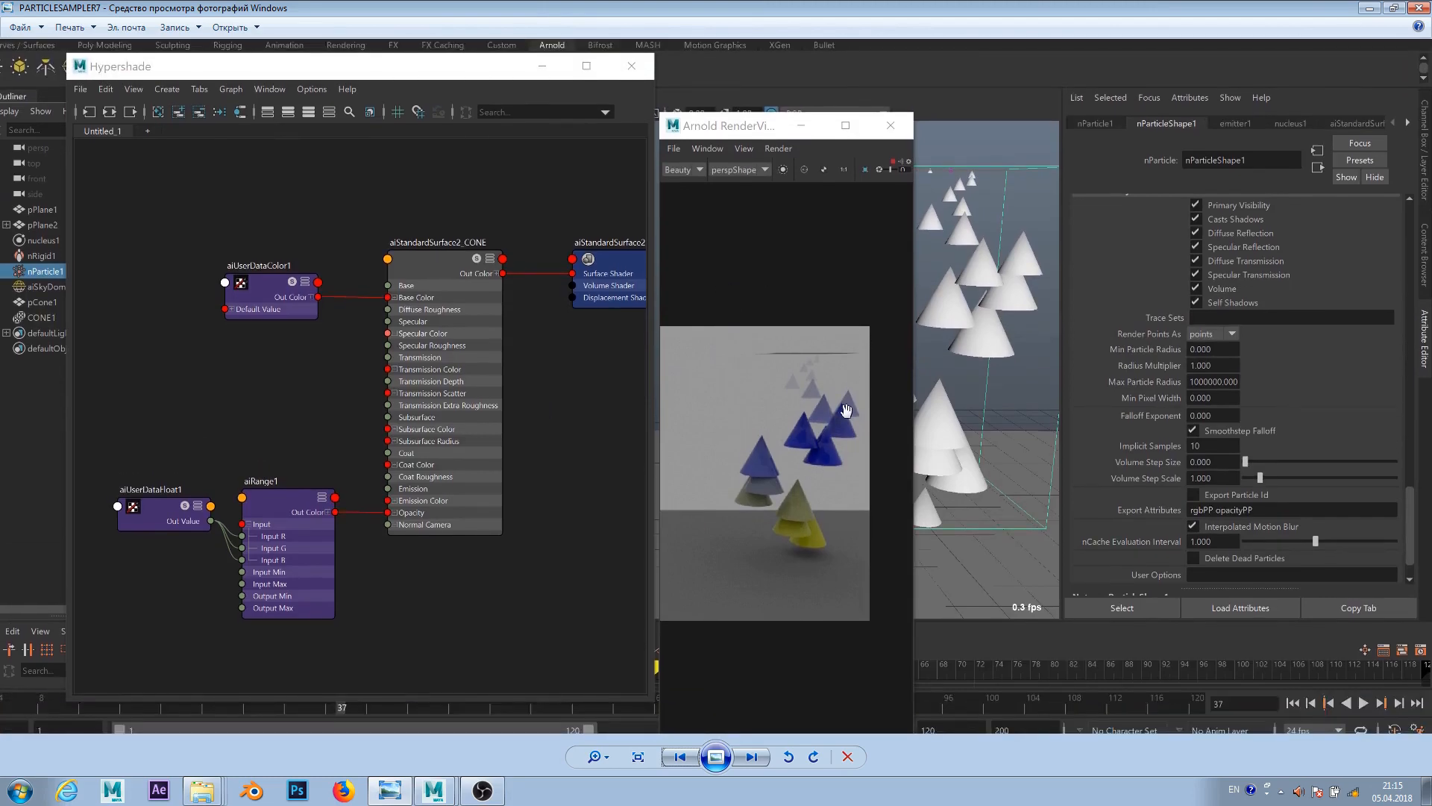
scroll(802, 392, "up", 1)
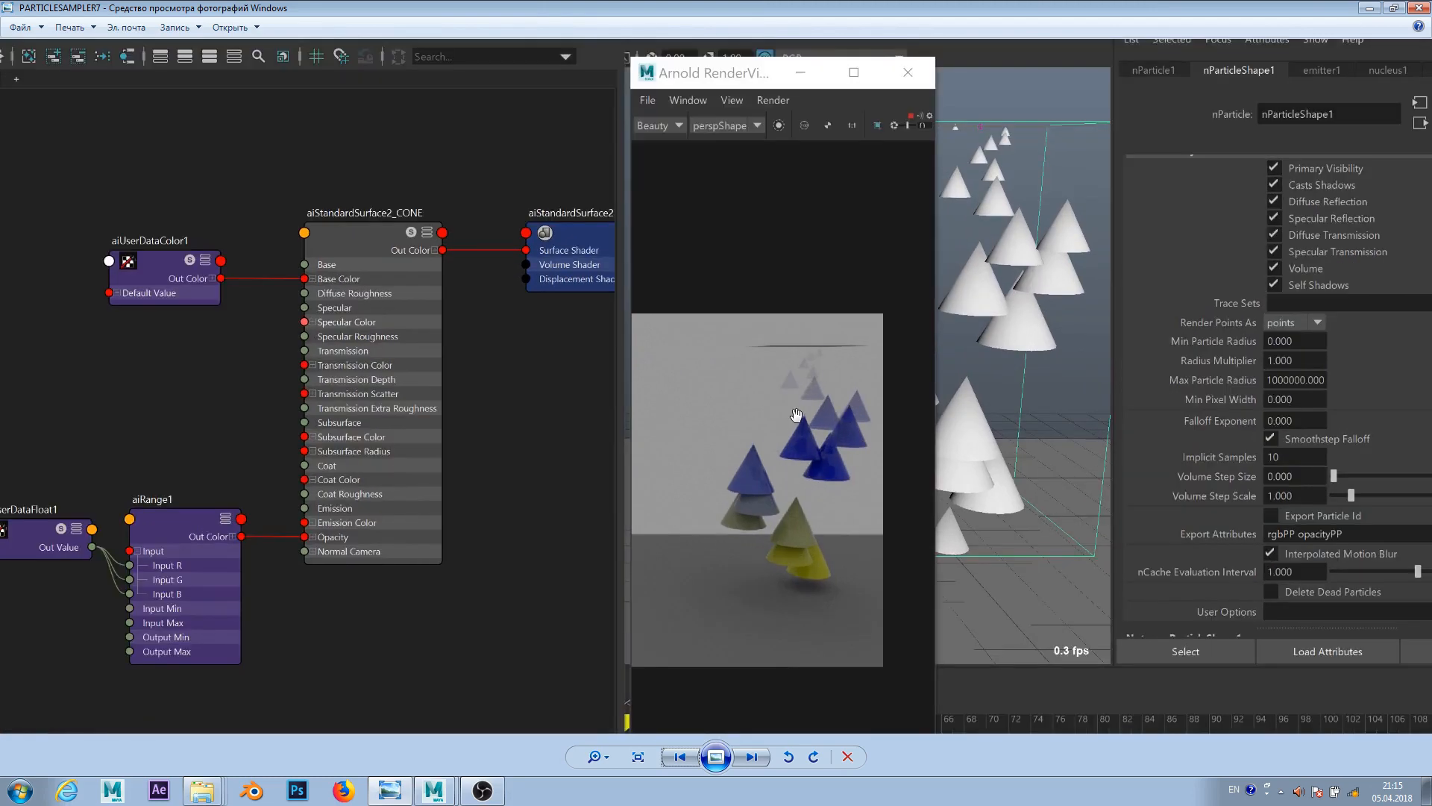
scroll(799, 414, "down", 1)
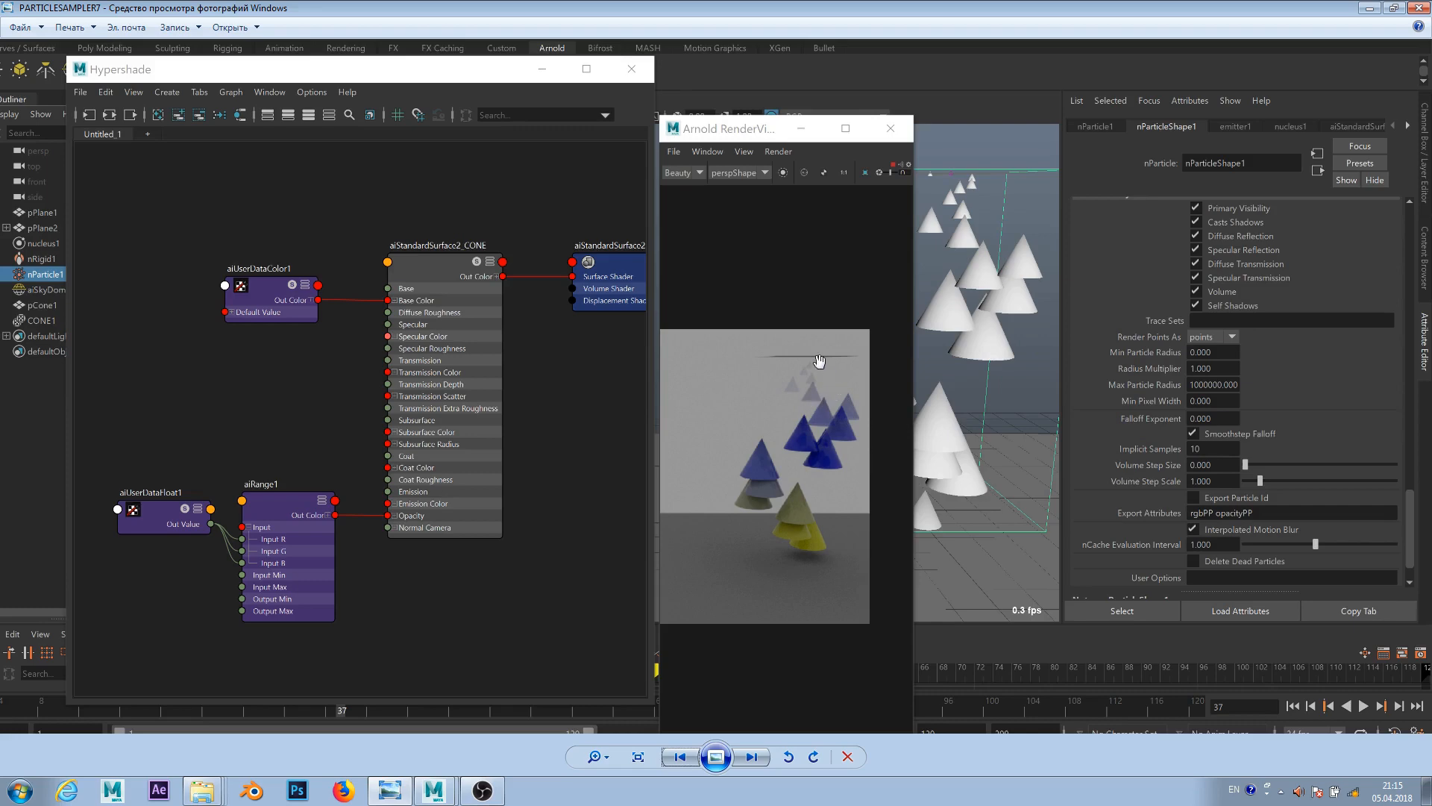
scroll(818, 361, "down", 3)
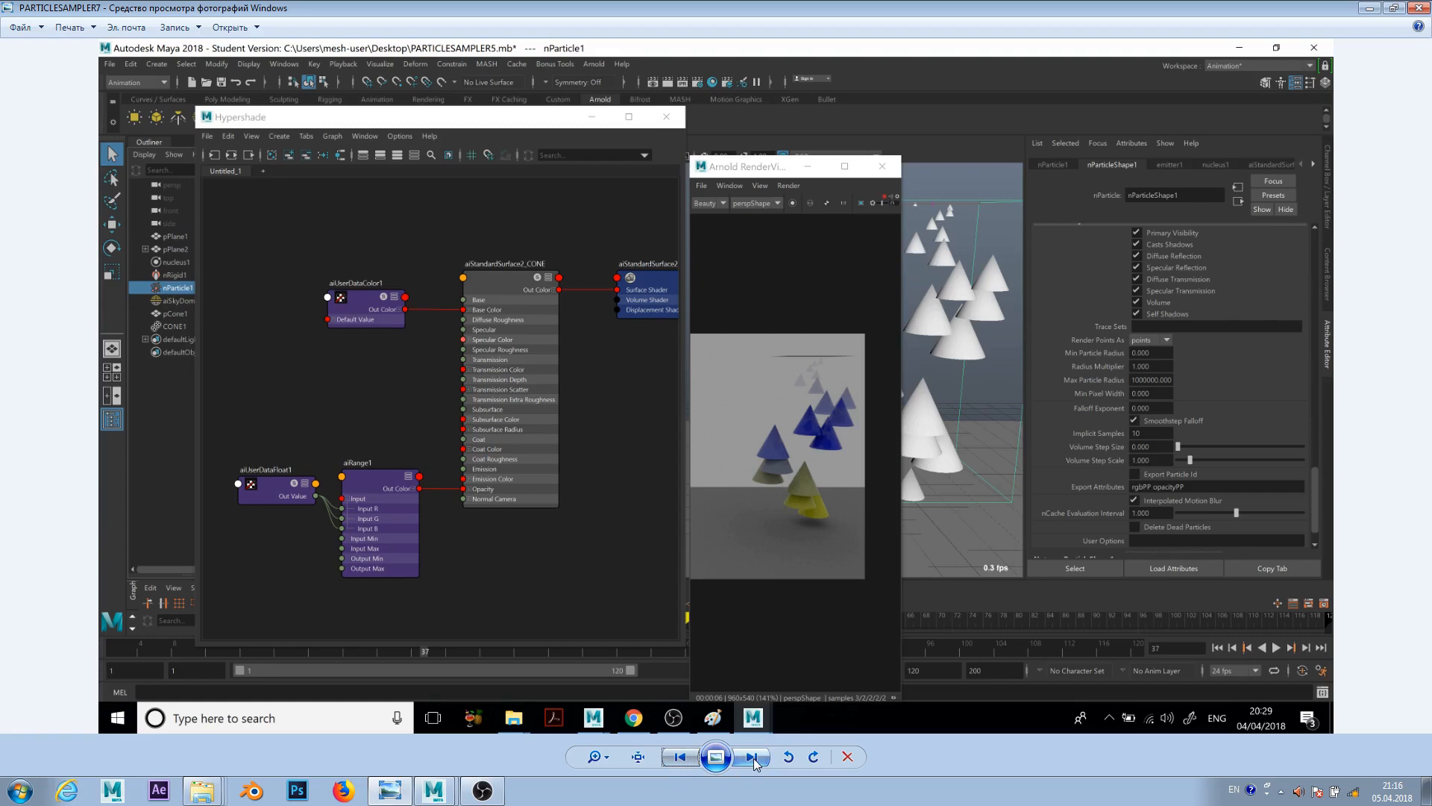
- Compare the PARTICLESAMPLER3 and PARTICLESAMPLER9 reference images, examining how the cone and nParticle shader networks are connected
left_click(680, 758)
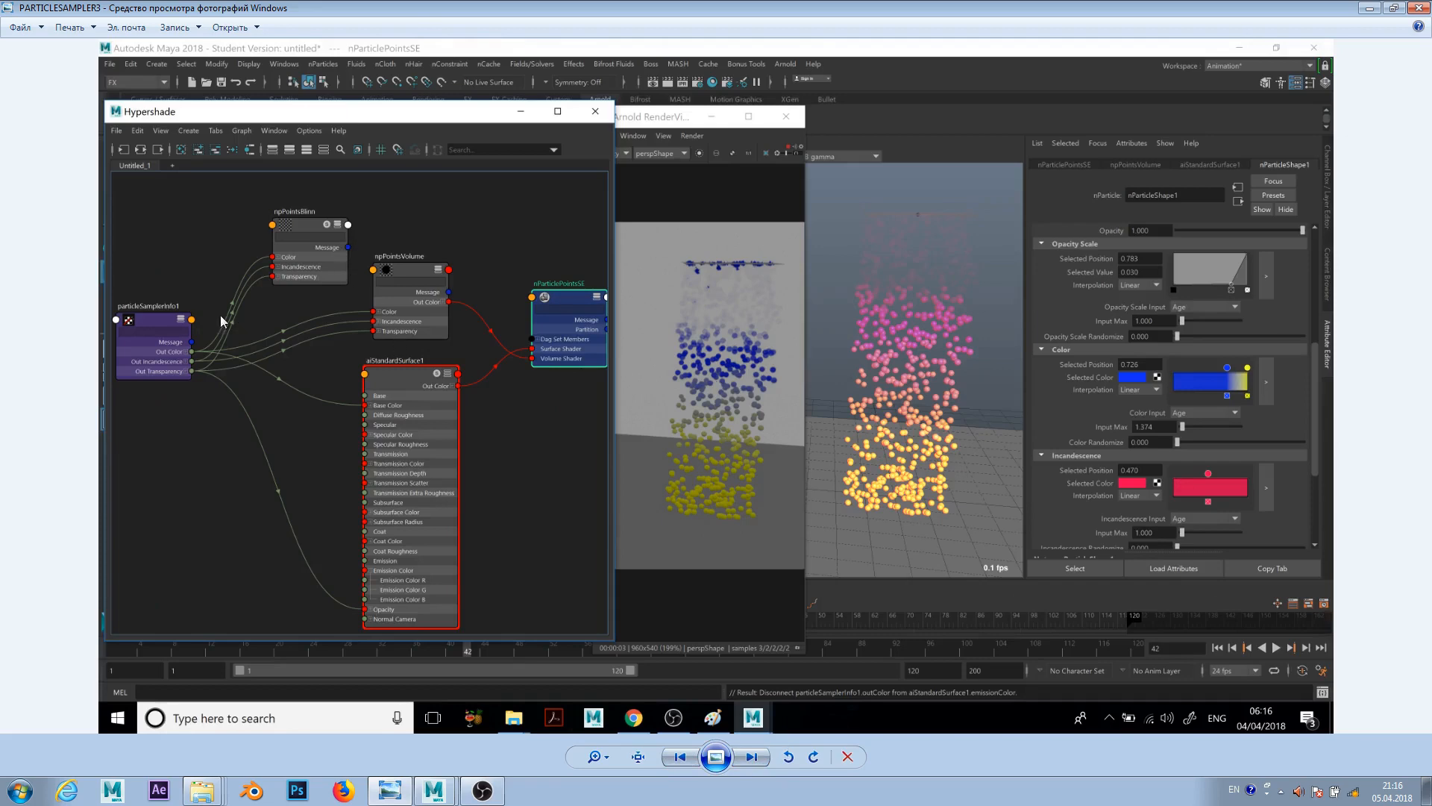
left_click(753, 754)
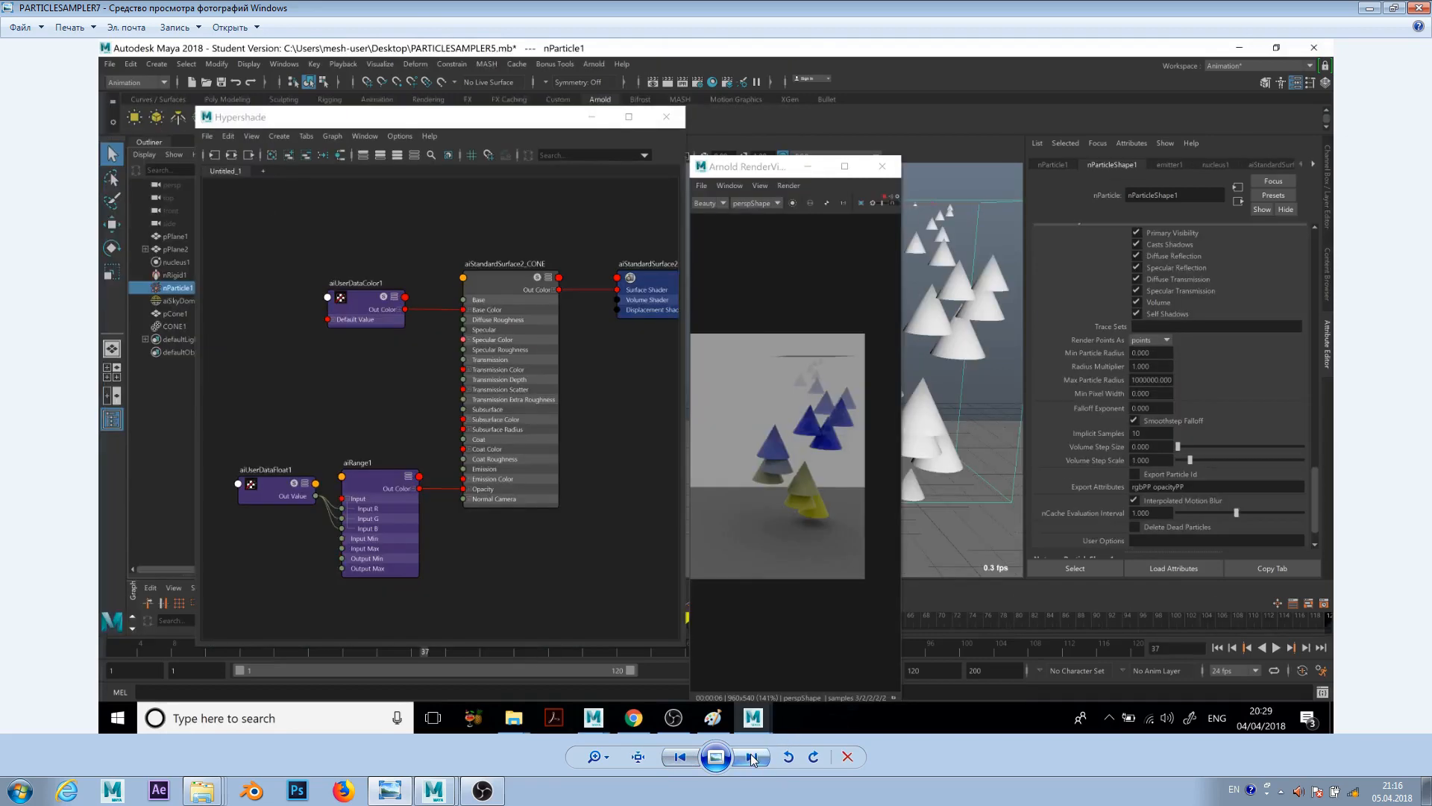
left_click(754, 755)
scroll(610, 244, "up", 4)
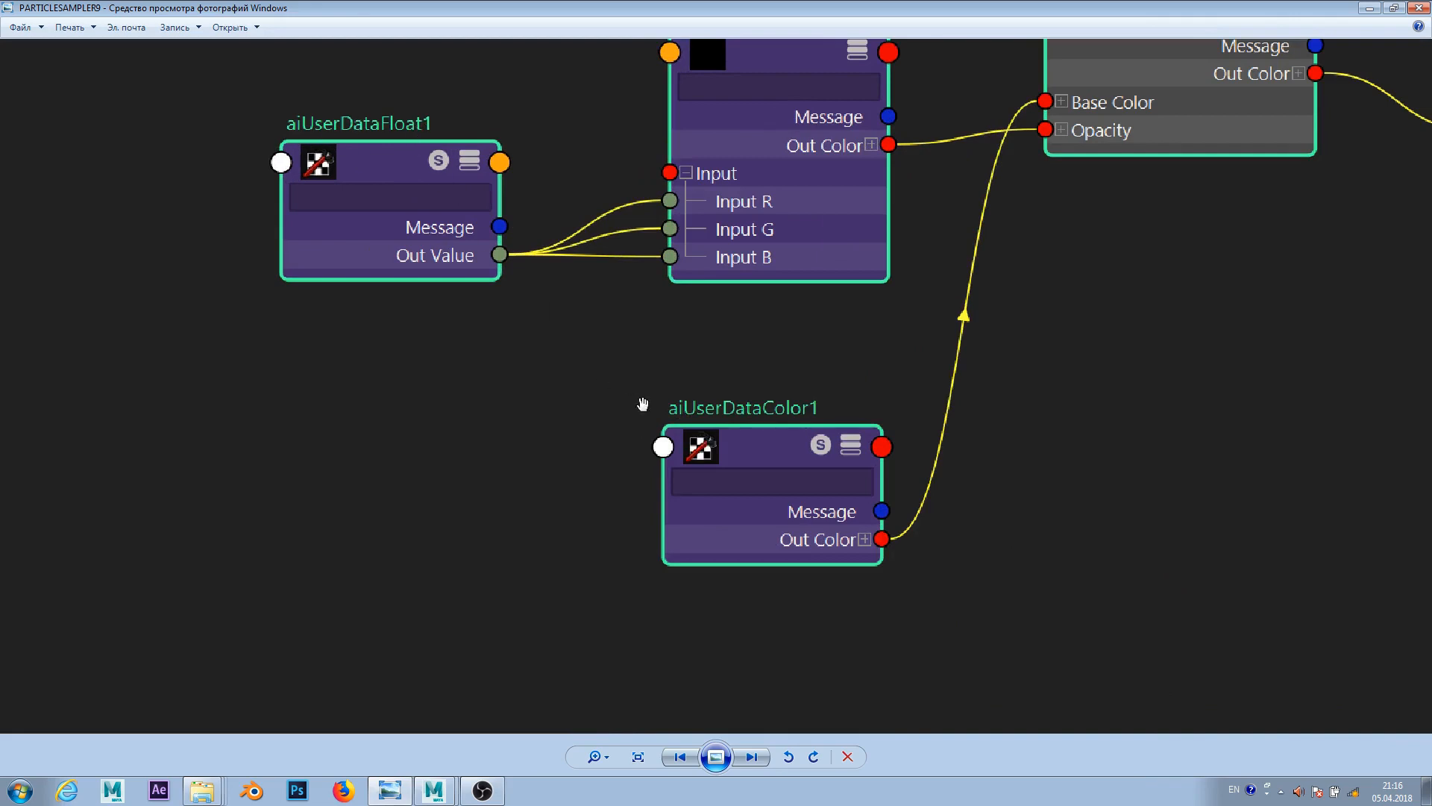
left_click_drag(966, 470, 637, 91)
left_click_drag(884, 507, 848, 249)
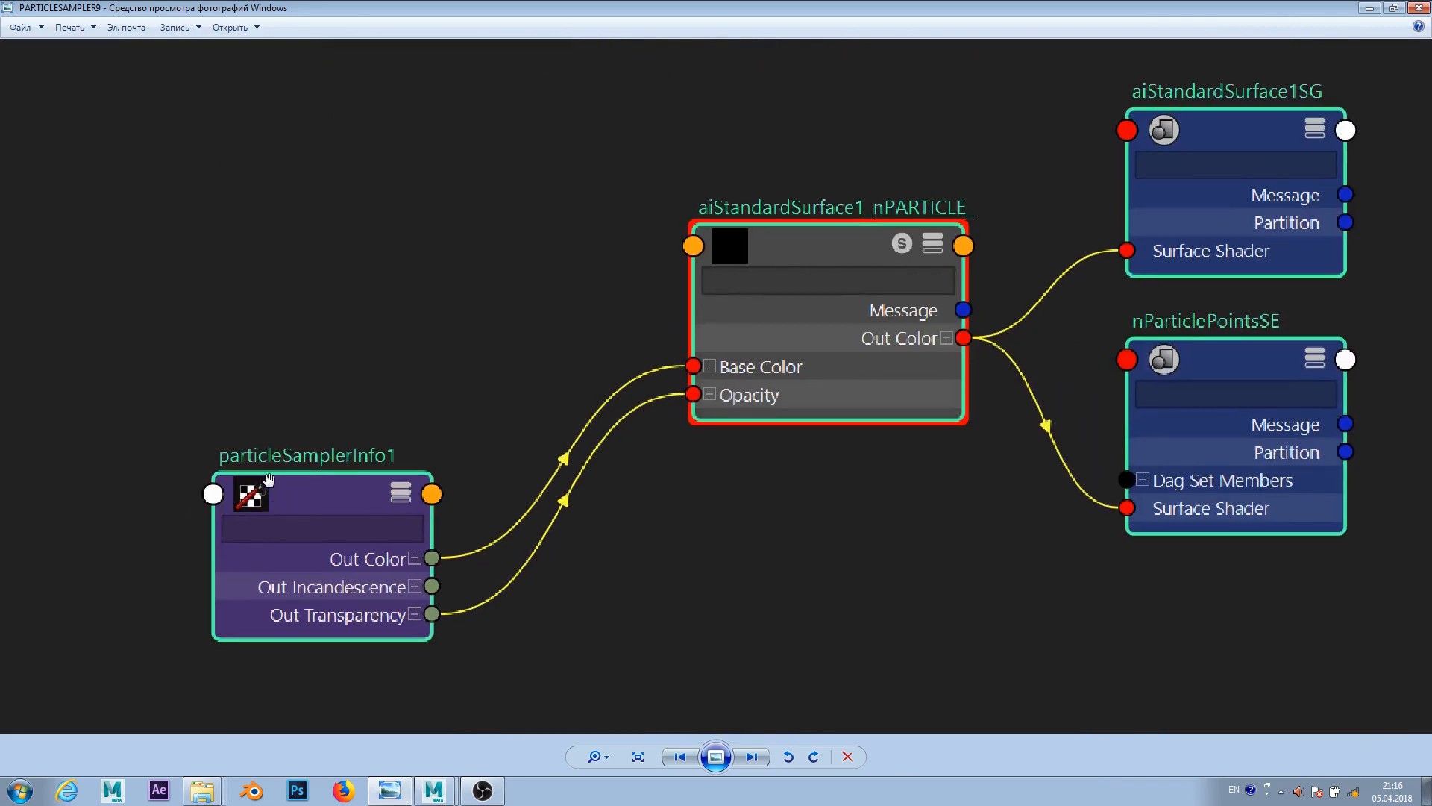
scroll(664, 422, "down", 5)
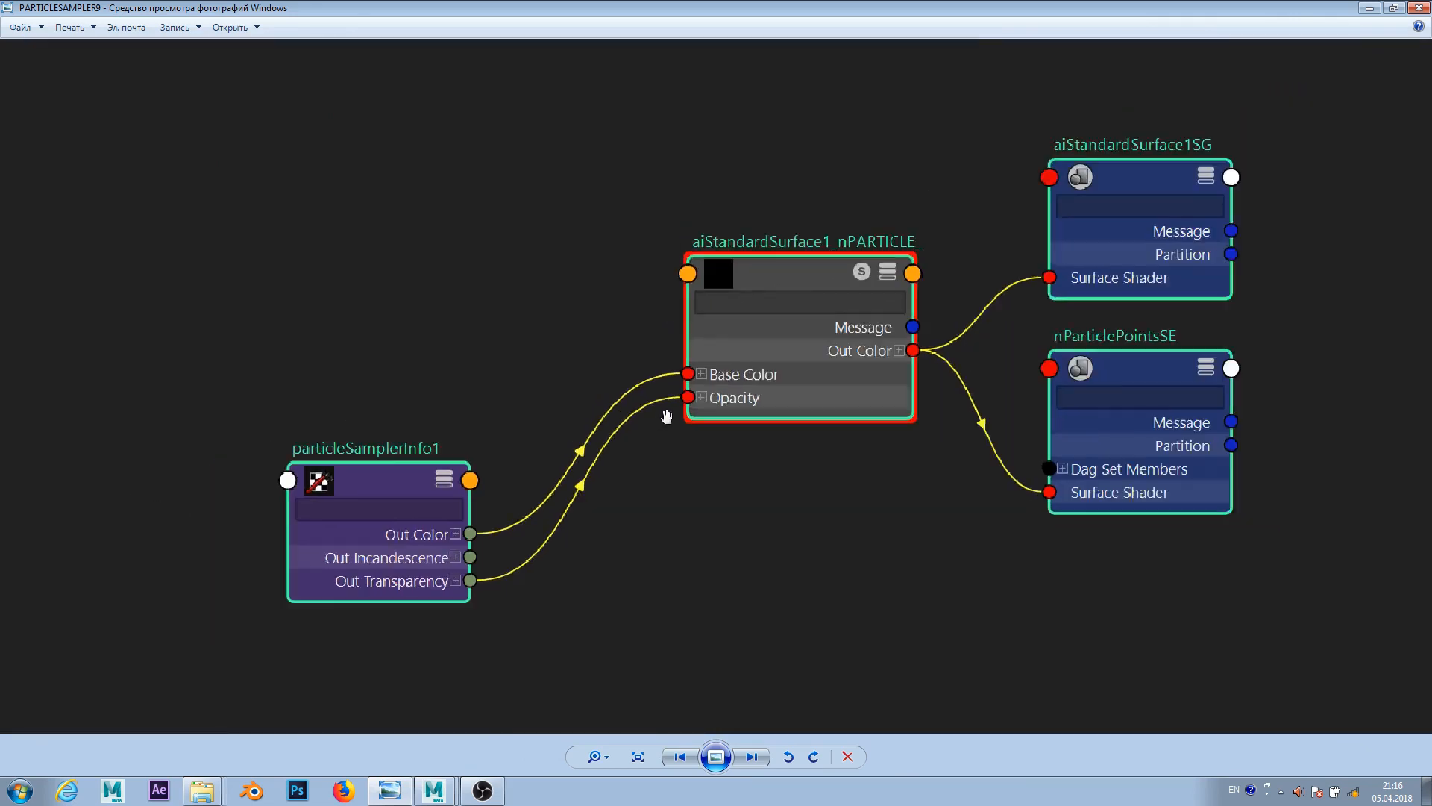
left_click_drag(729, 317, 737, 414)
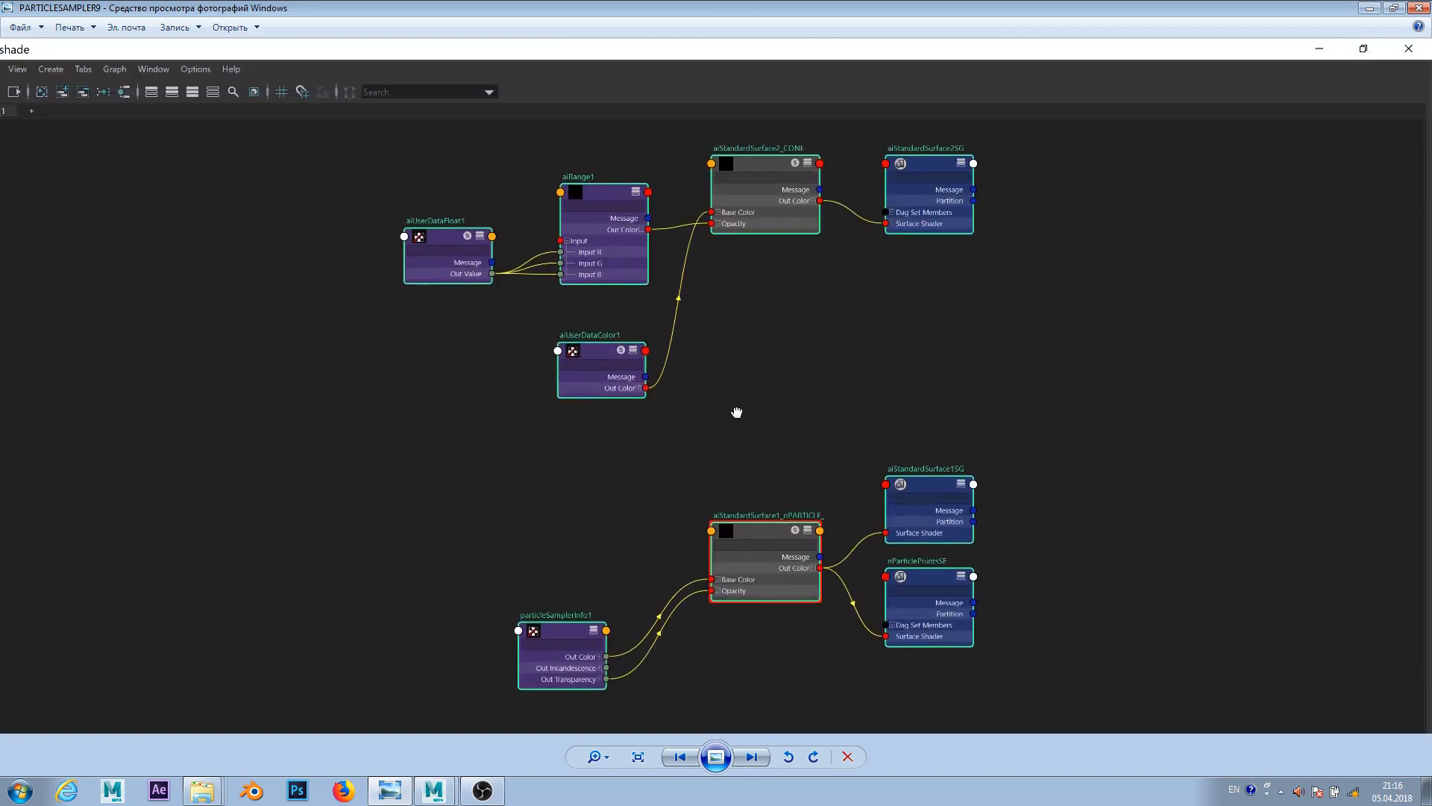
- Browse the neighbouring reference images and return to PARTICLESAMPLER3 to examine its particleSamplerInfo connections and nParticle render
left_click(397, 791)
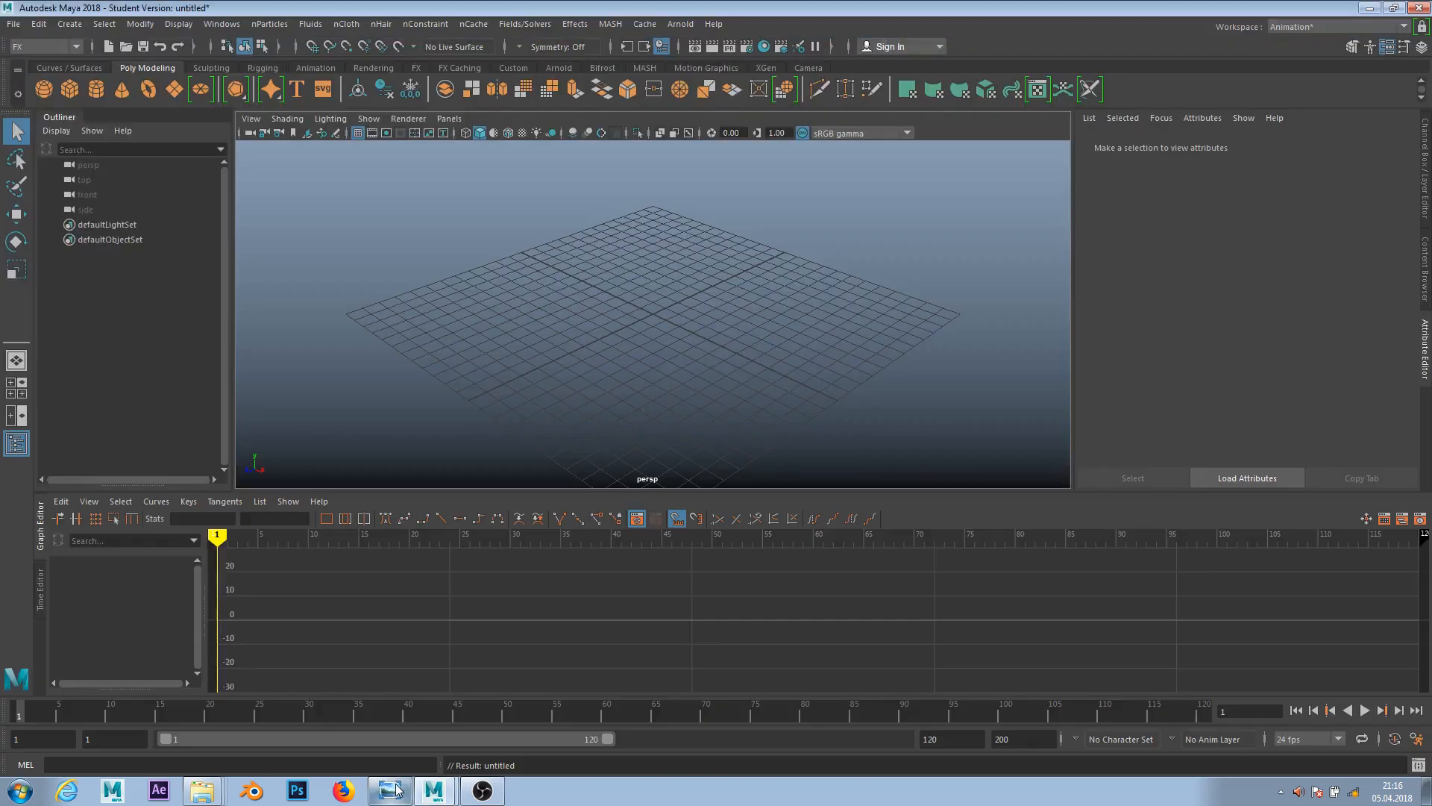
left_click(390, 791)
left_click(750, 757)
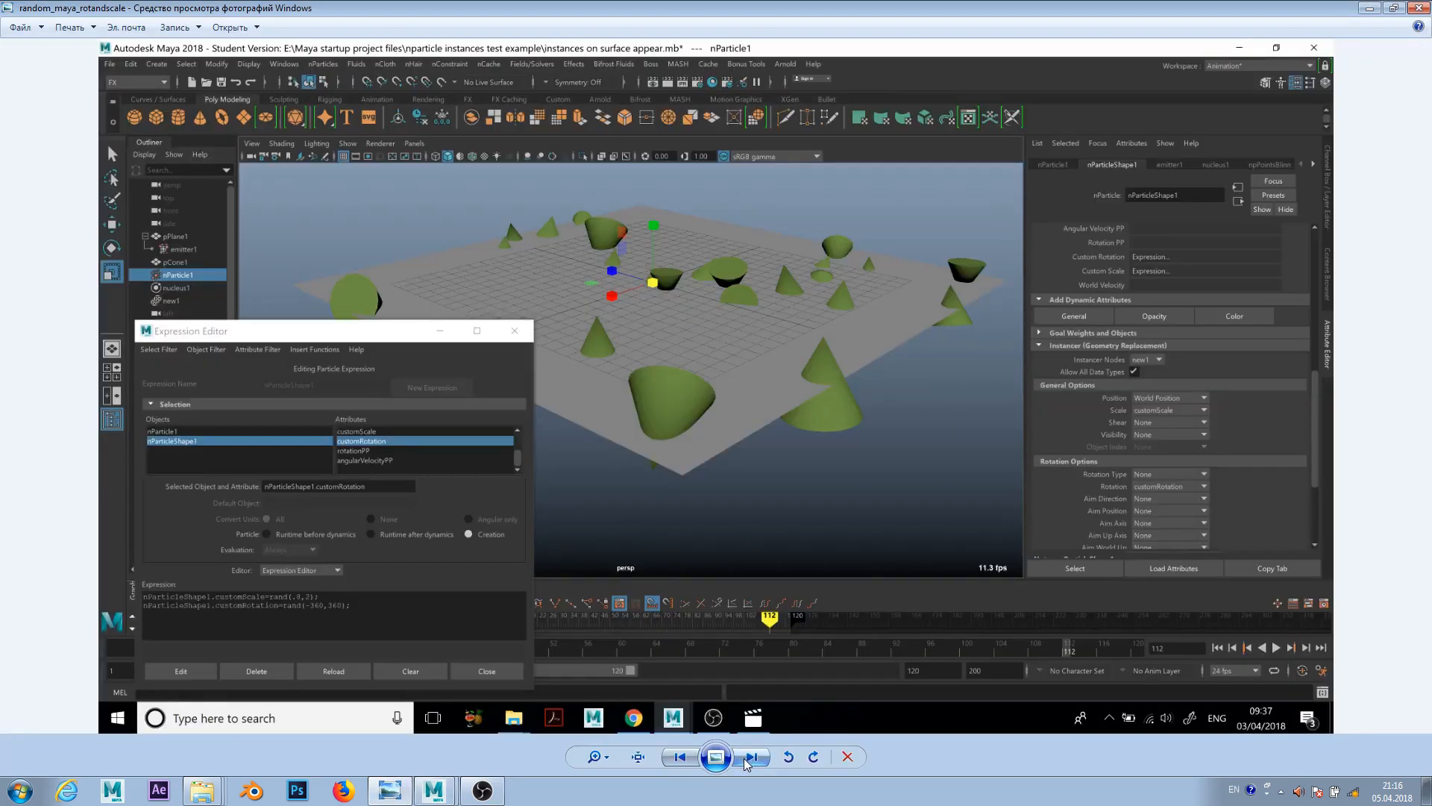
left_click(750, 757)
left_click(679, 757)
left_click(680, 757)
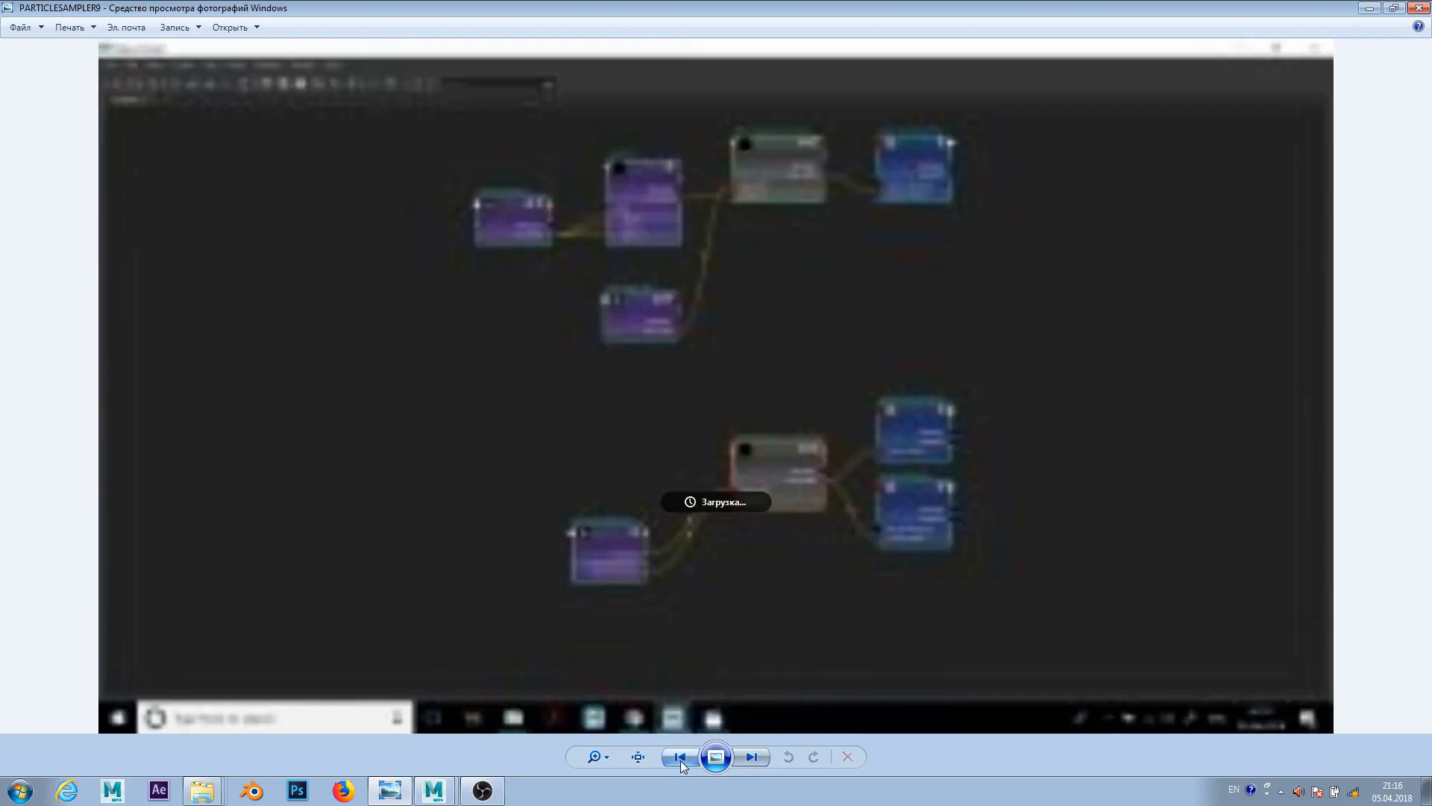
left_click(680, 757)
left_click(680, 757)
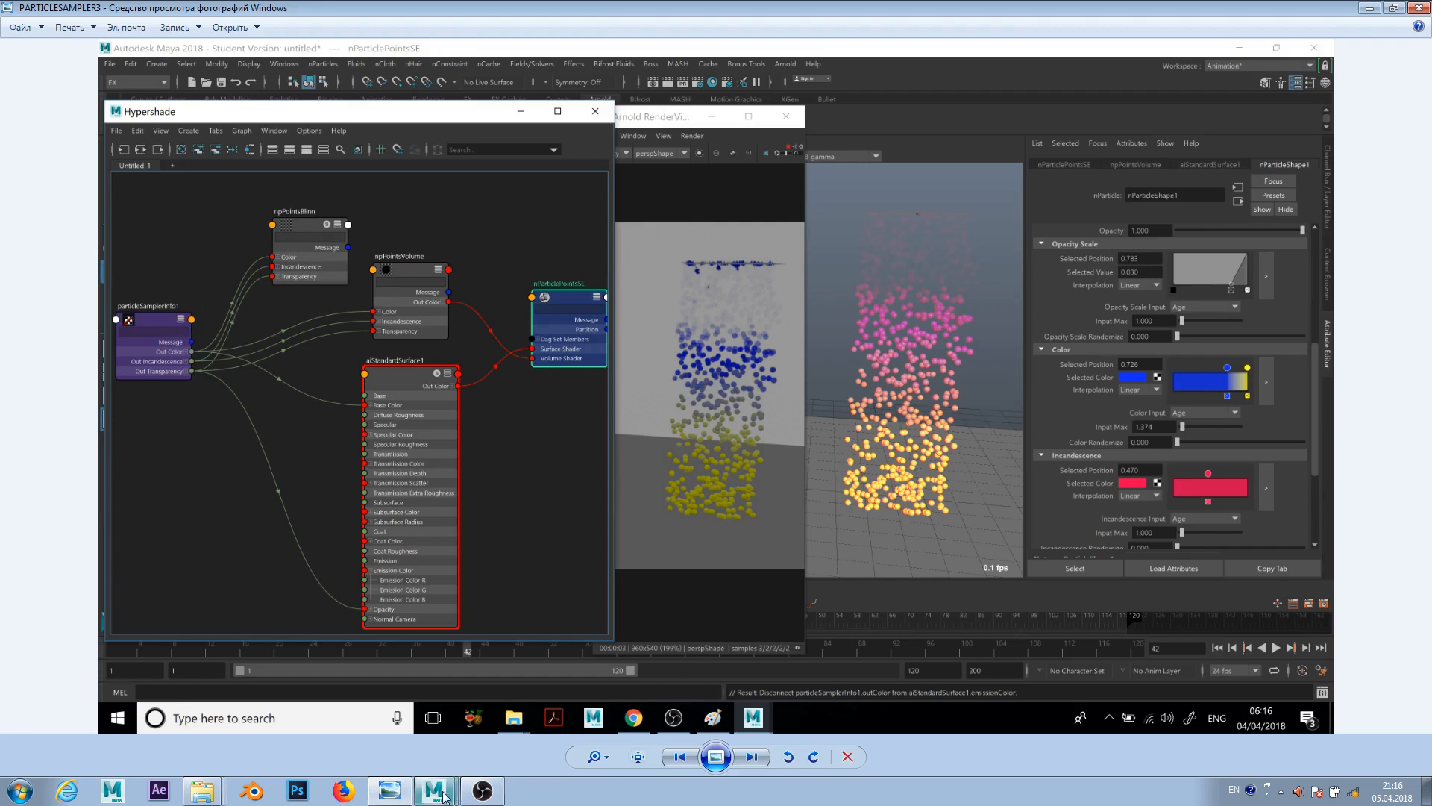
- Switch to Maya, create a polygon plane at the origin and scale it uniformly to cover most of the grid
left_click(443, 761)
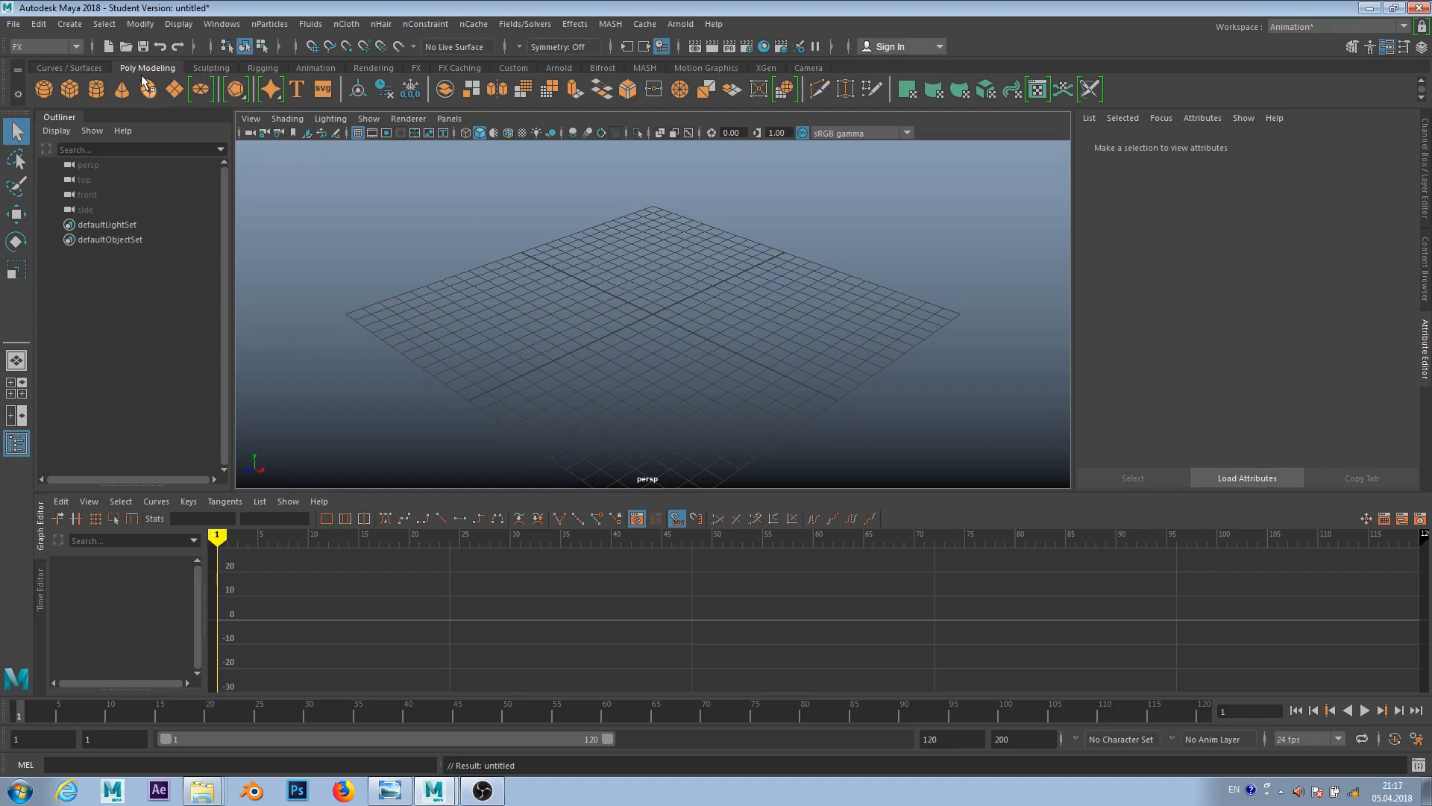
left_click(174, 89)
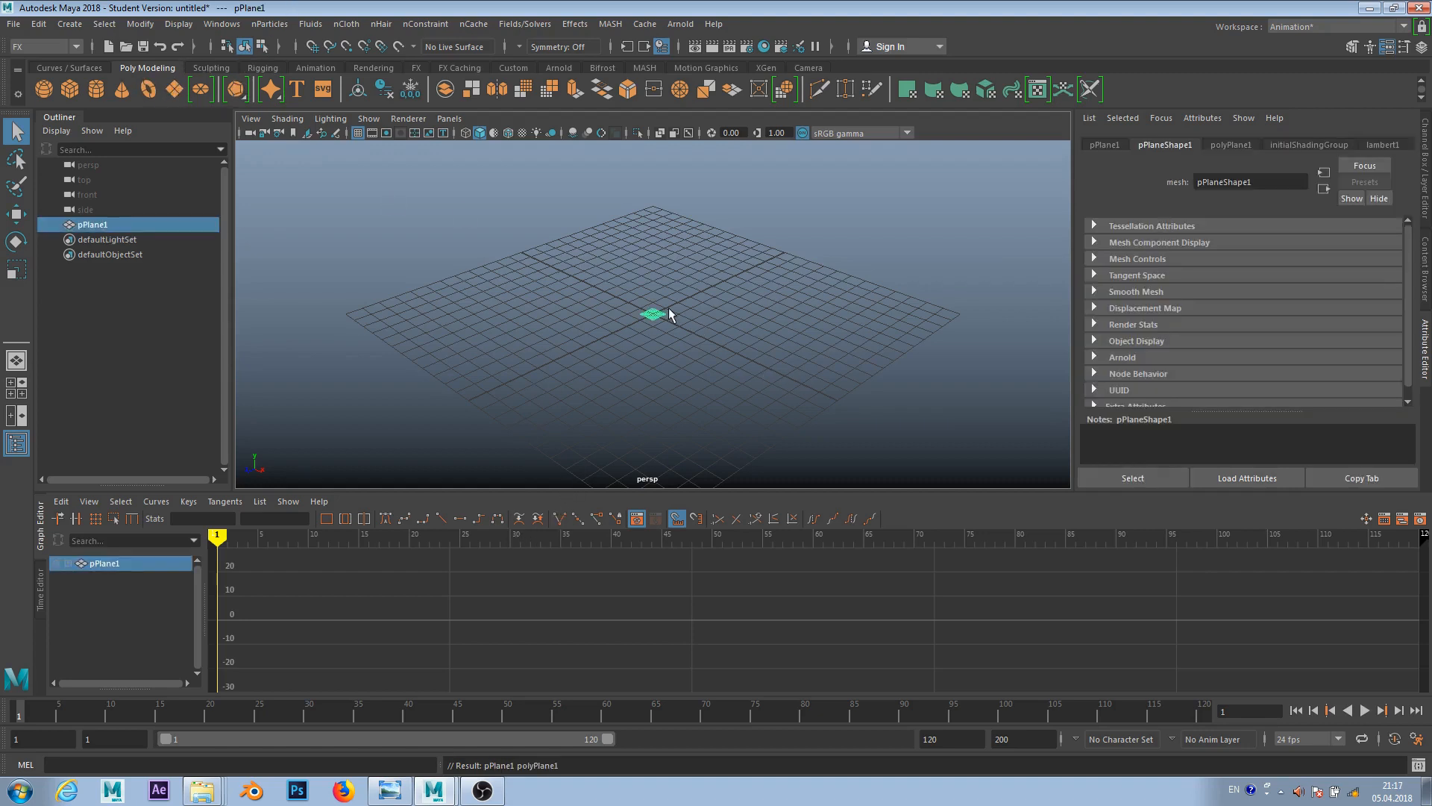
key("e")
key("r")
left_click_drag(654, 314, 869, 196)
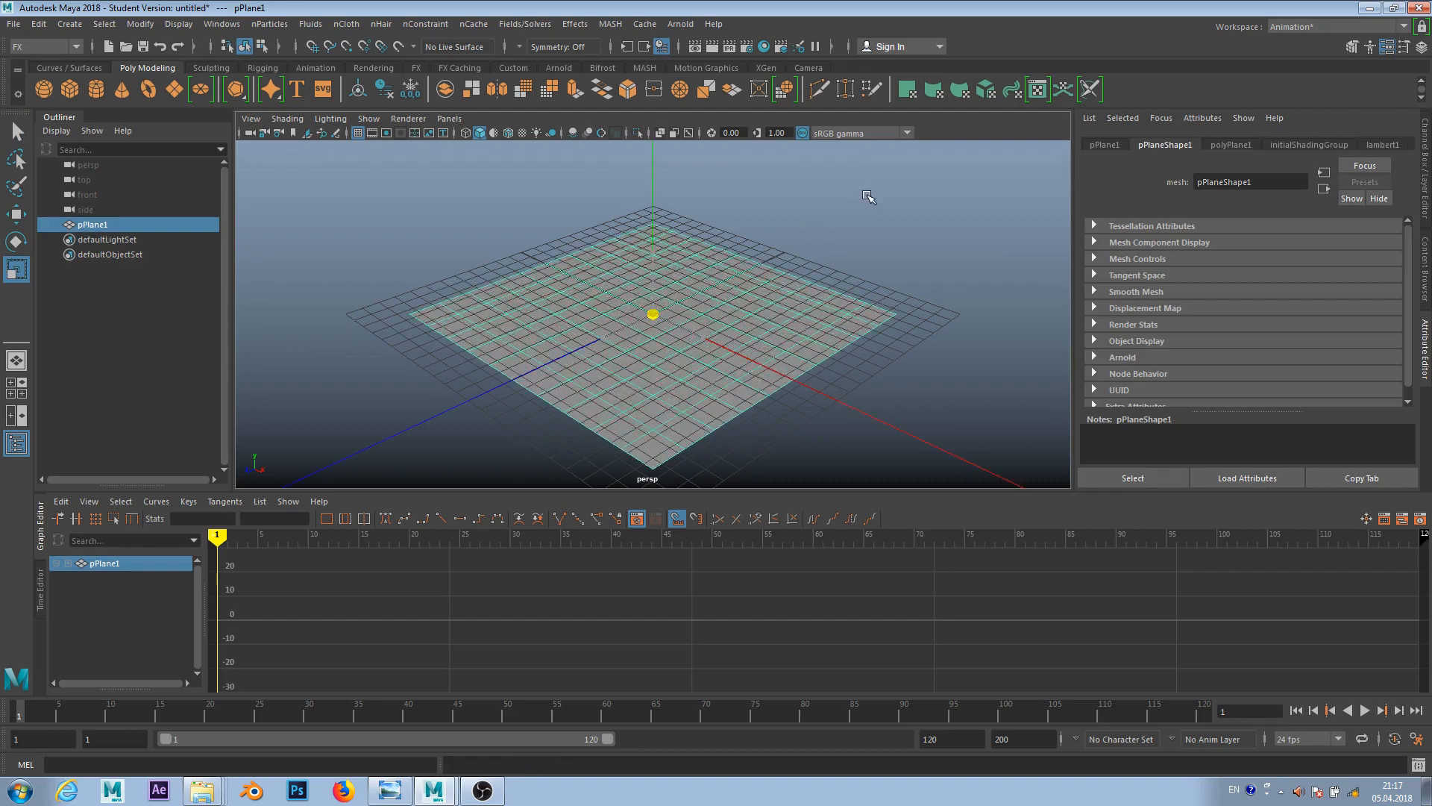
scroll(850, 301, "down", 4)
middle_click_drag(838, 278, 839, 335, "alt")
left_click_drag(839, 334, 846, 316, "alt")
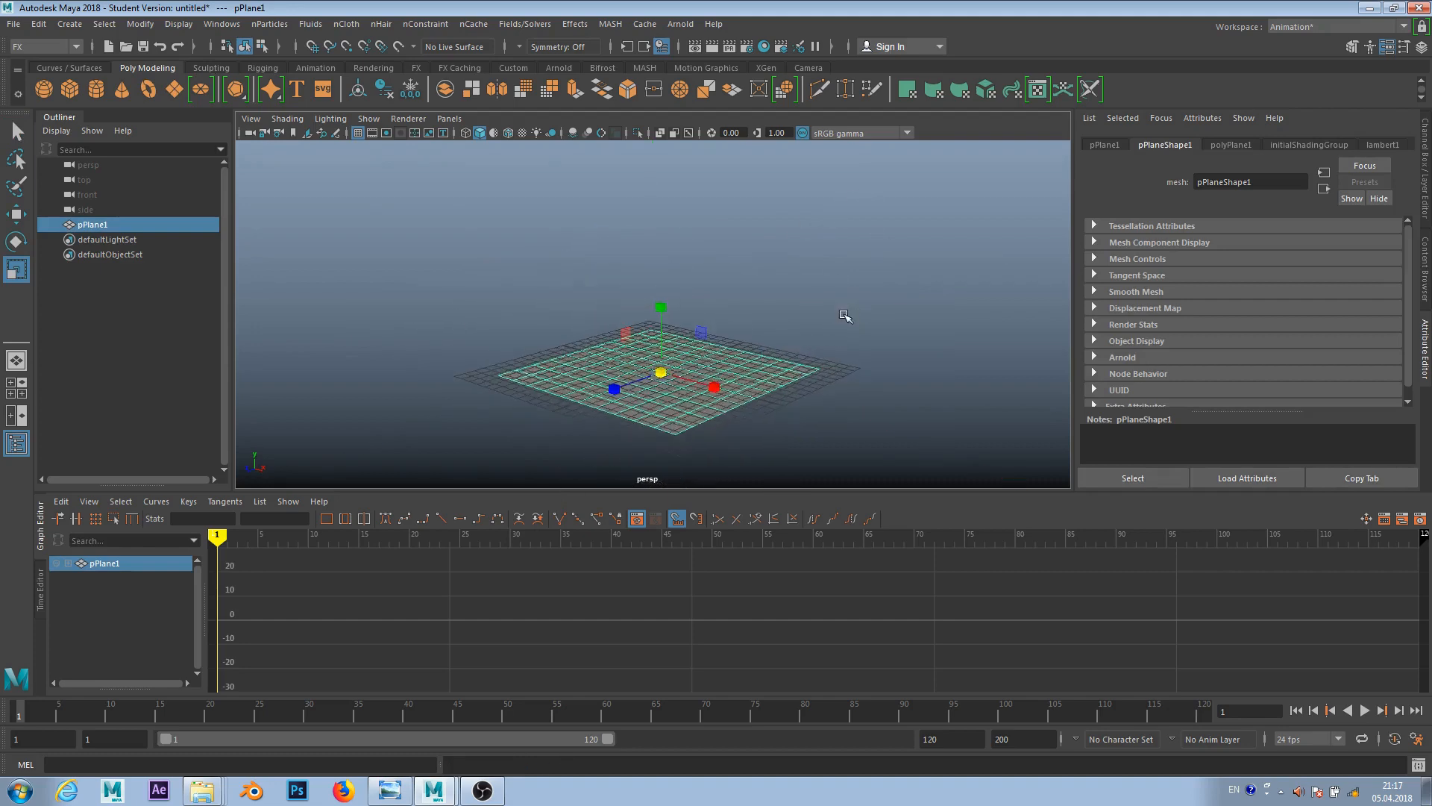
middle_click_drag(845, 316, 810, 461, "alt")
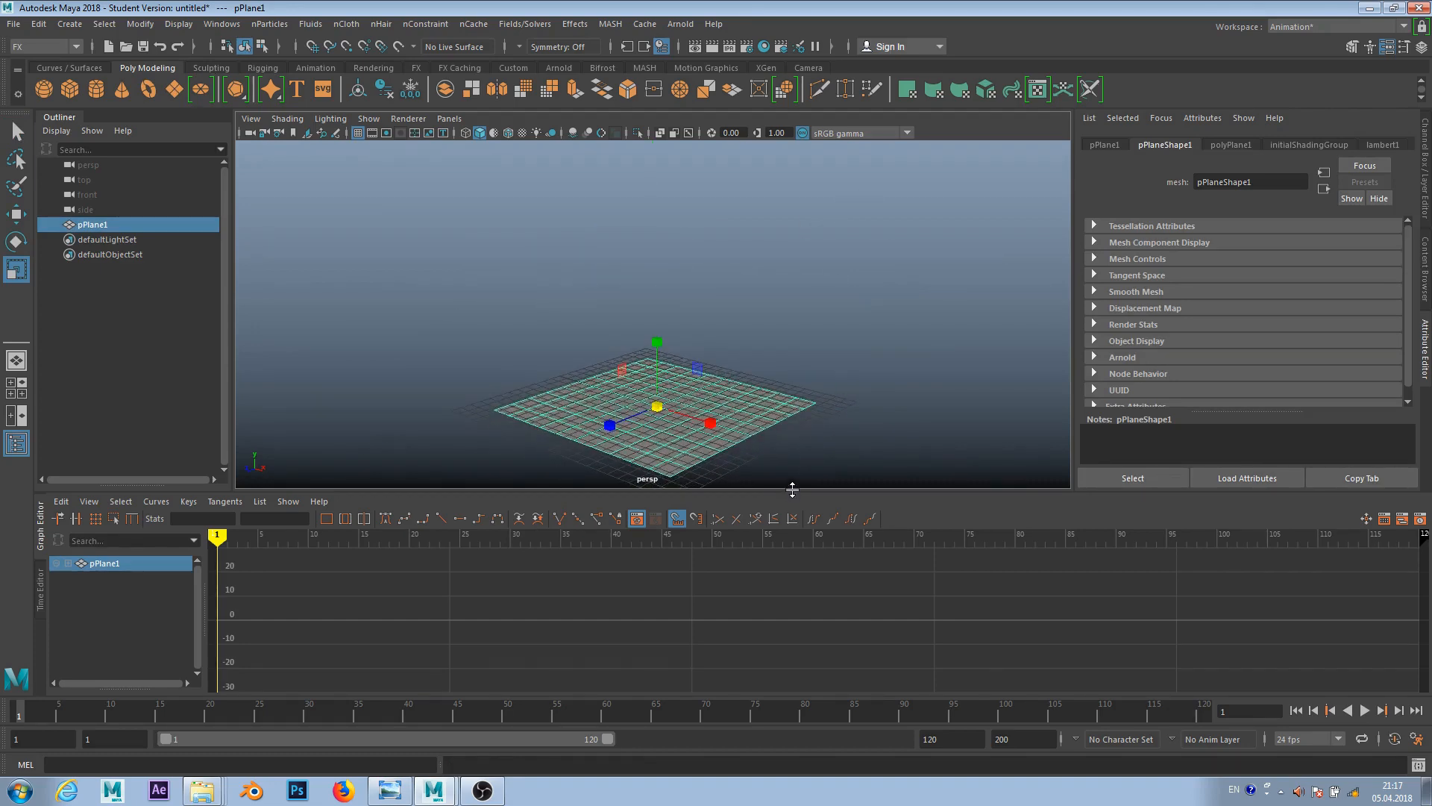
- Make the ground plane a passive collider, enlarge the viewport area and reselect the plane
left_click(346, 24)
left_click(392, 68)
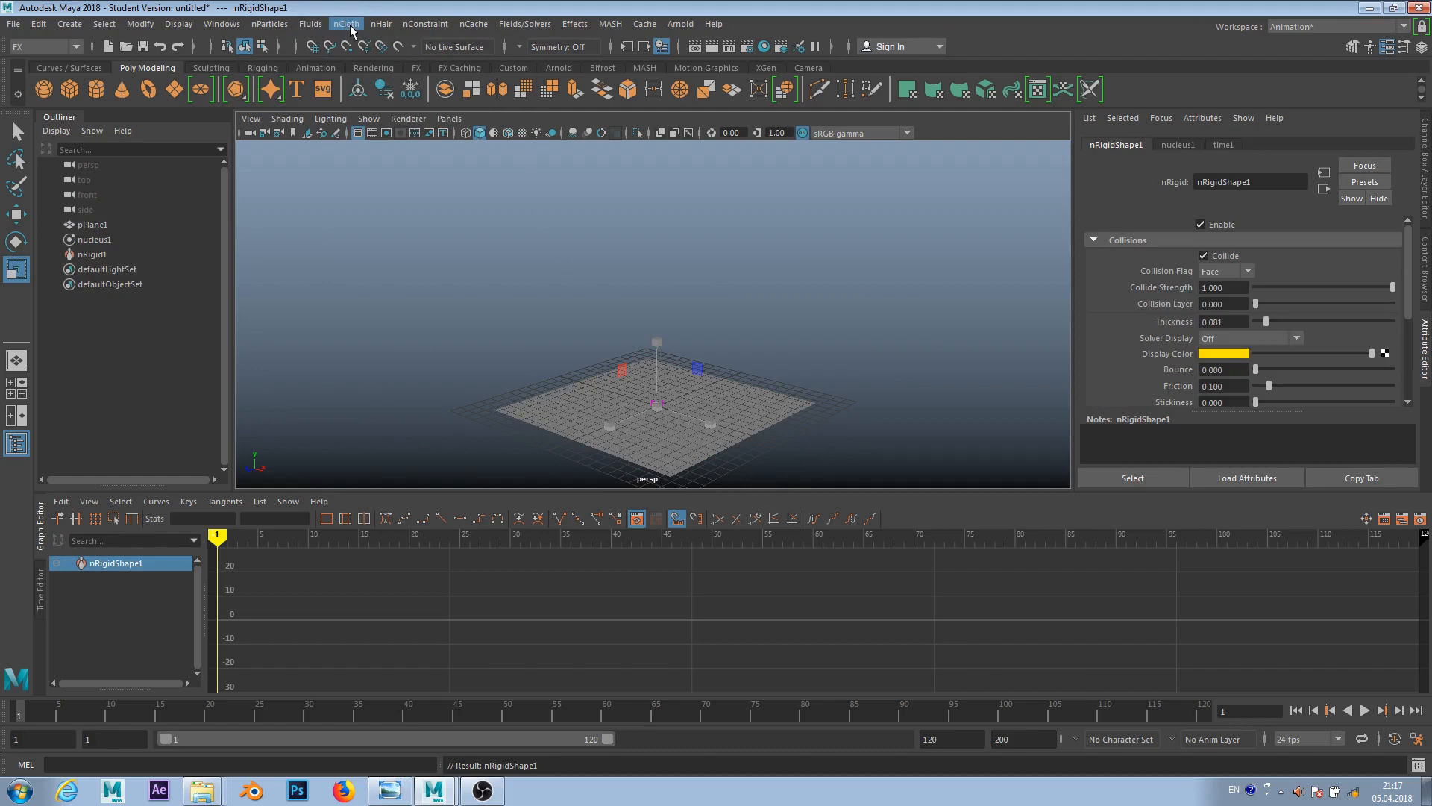
left_click_drag(690, 490, 702, 575)
scroll(661, 444, "up", 3)
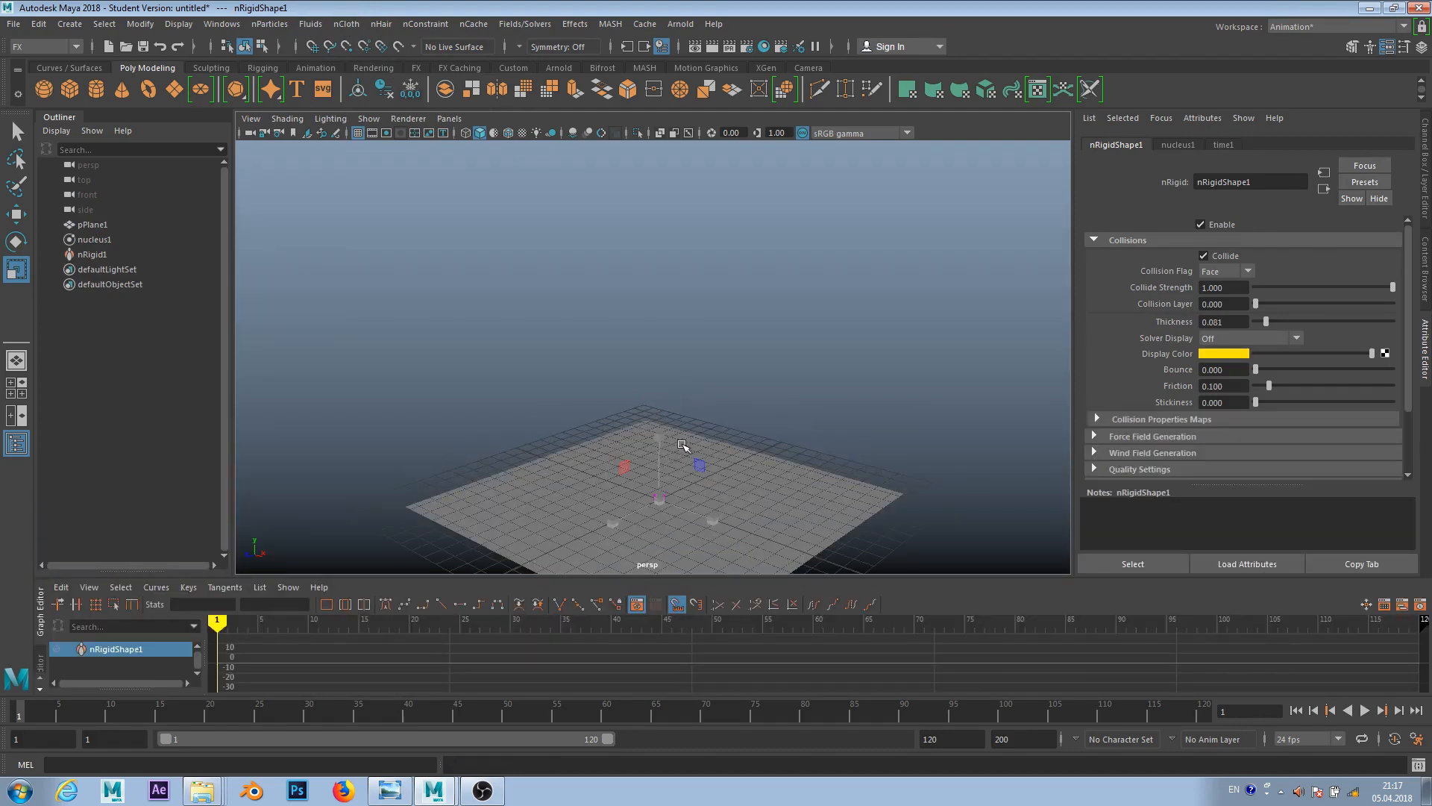
left_click(744, 472)
scroll(657, 378, "down", 2)
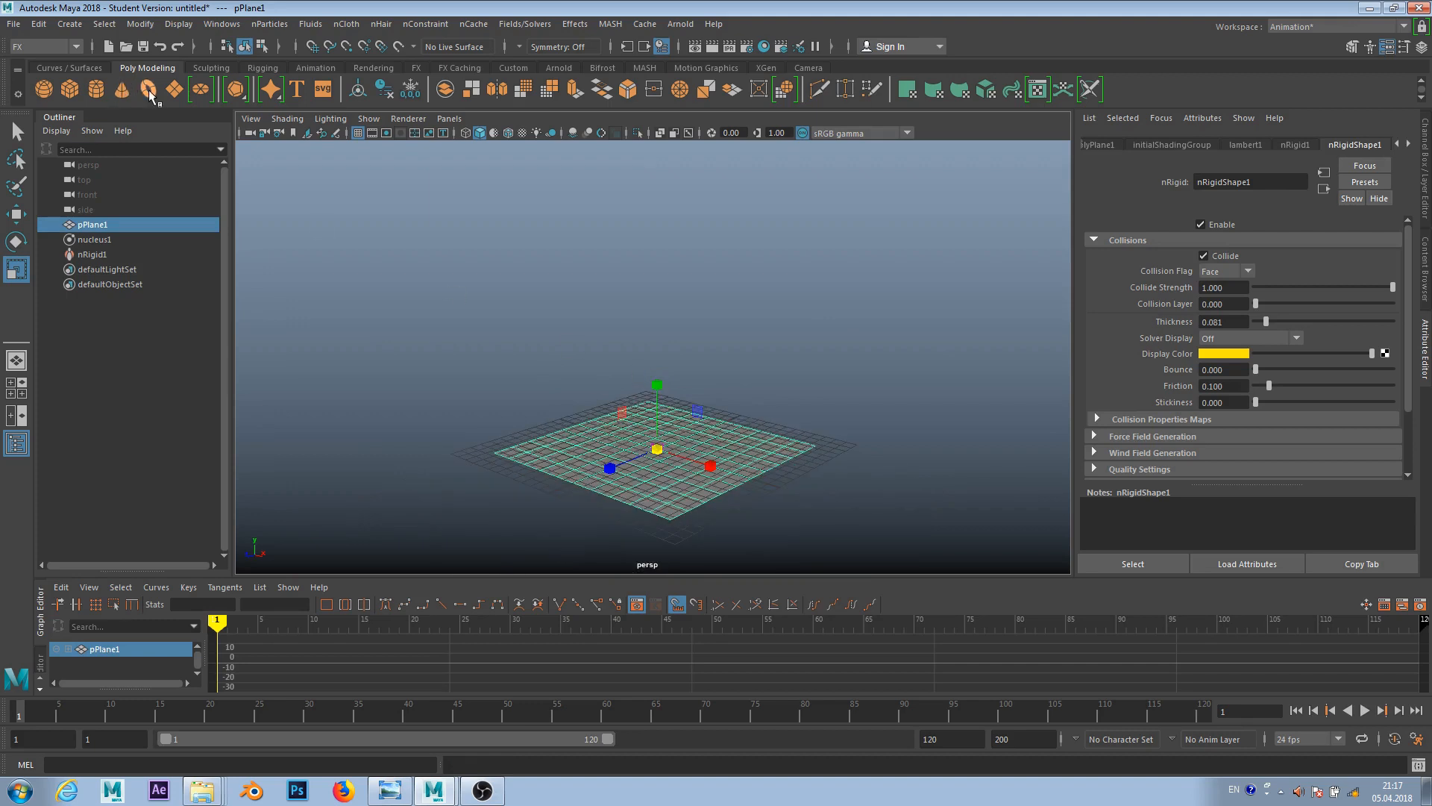
- Create a second polygon plane, raise it high above the ground plane and scale it up to a somewhat smaller size
left_click(174, 89)
key("w")
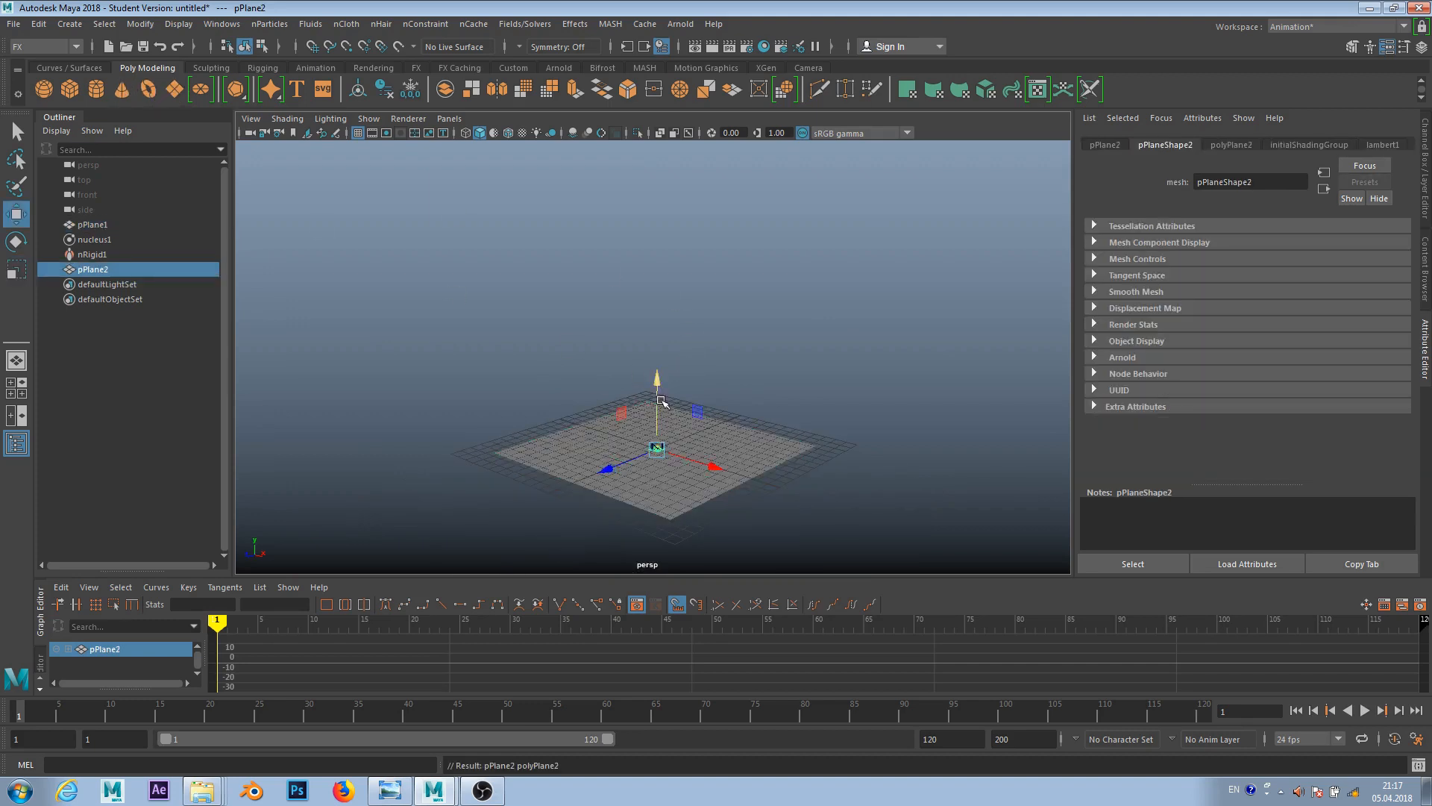
left_click_drag(657, 407, 701, 161)
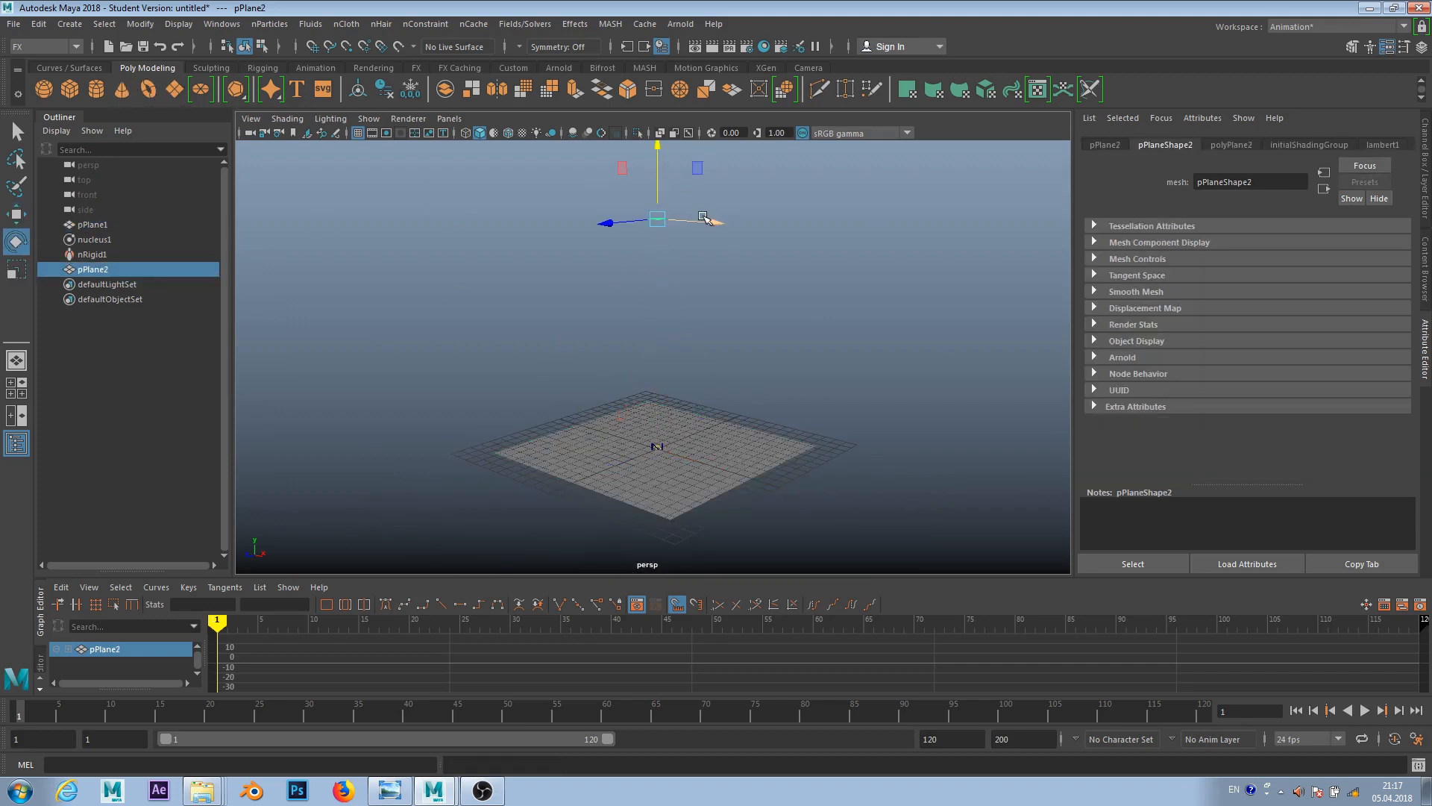
key("r")
left_click_drag(657, 219, 761, 176)
left_click_drag(836, 242, 812, 250, "alt")
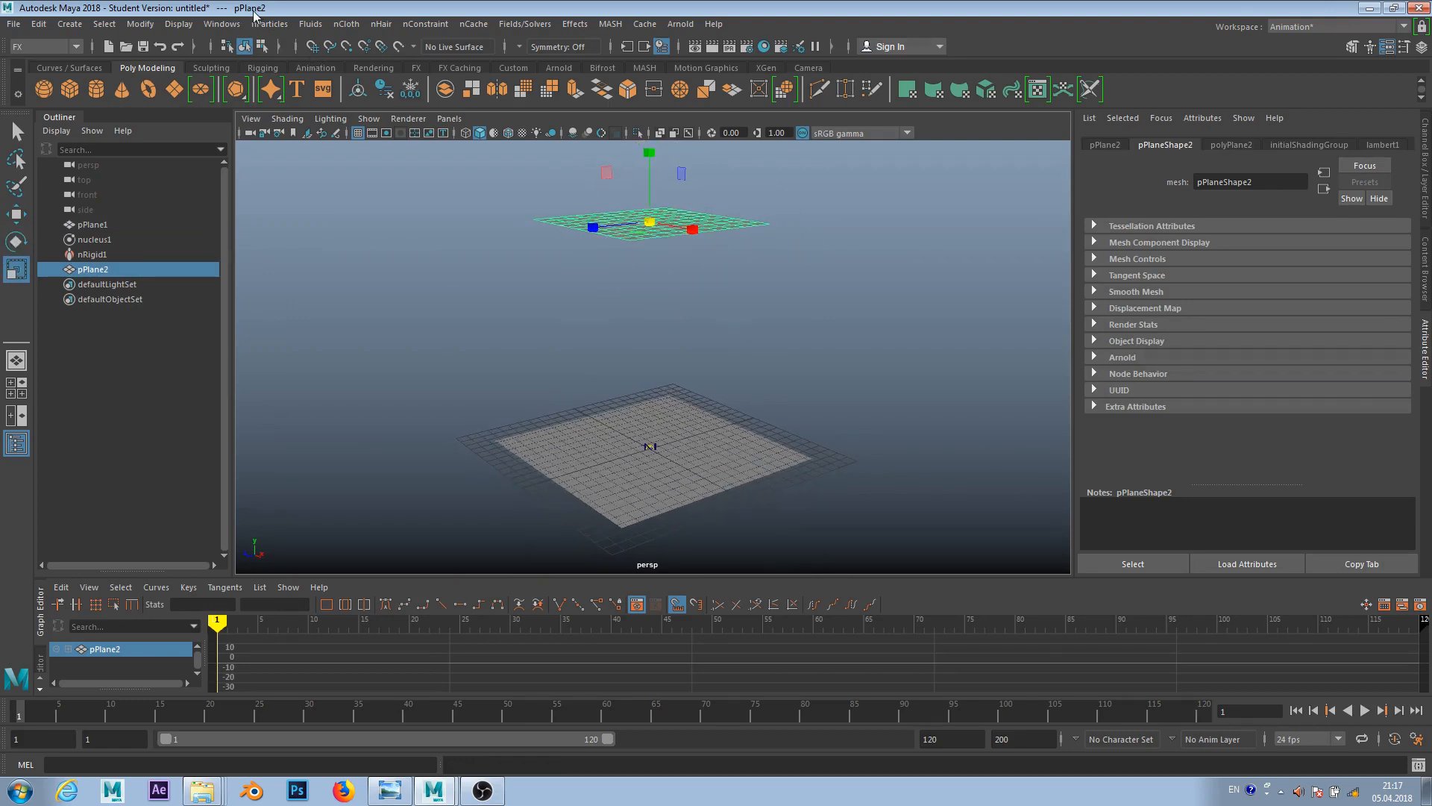
- Set the default nParticle type to Point and make the raised plane emit nParticles
left_click(289, 26)
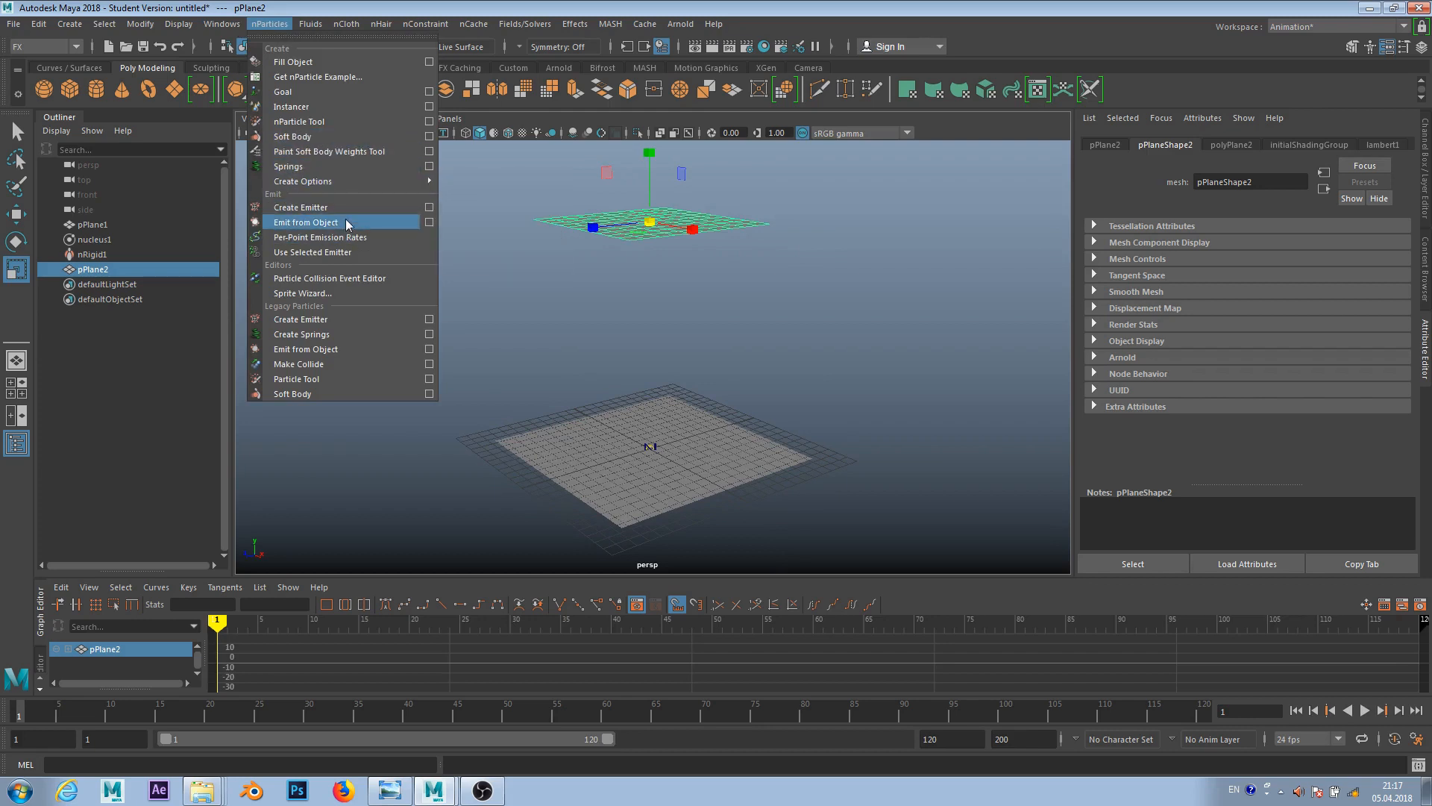
mouse_move(347, 180)
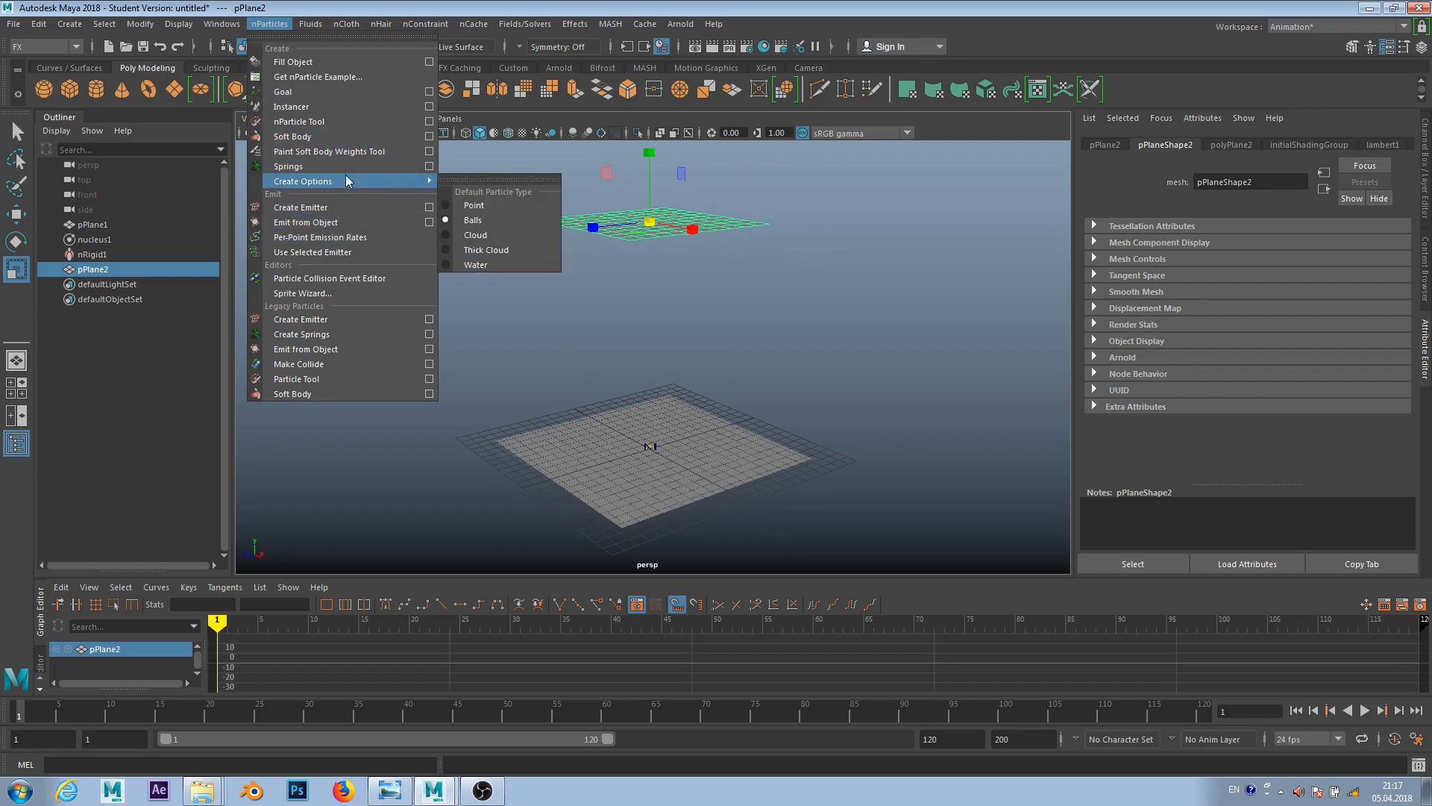
left_click(463, 205)
left_click(269, 24)
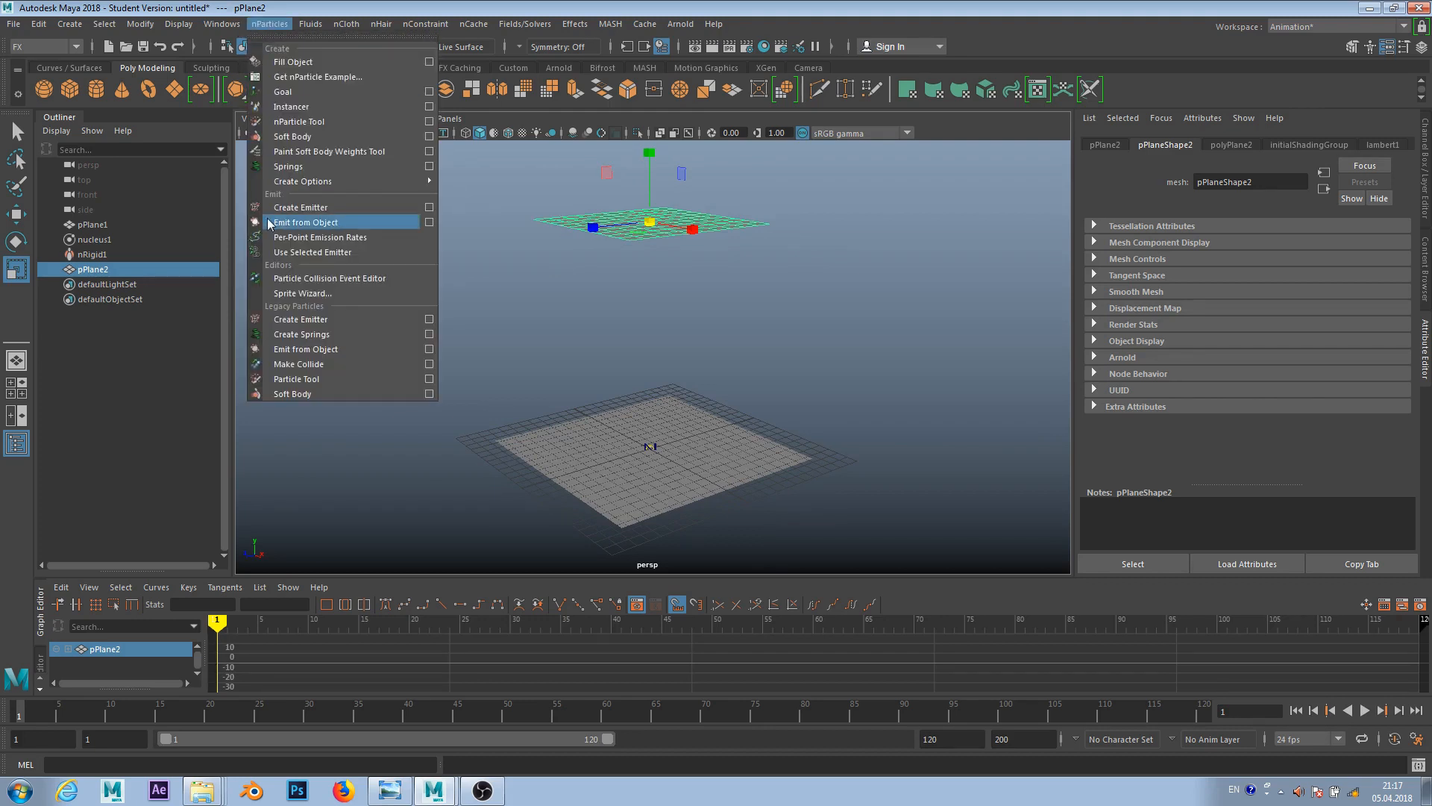
left_click(384, 222)
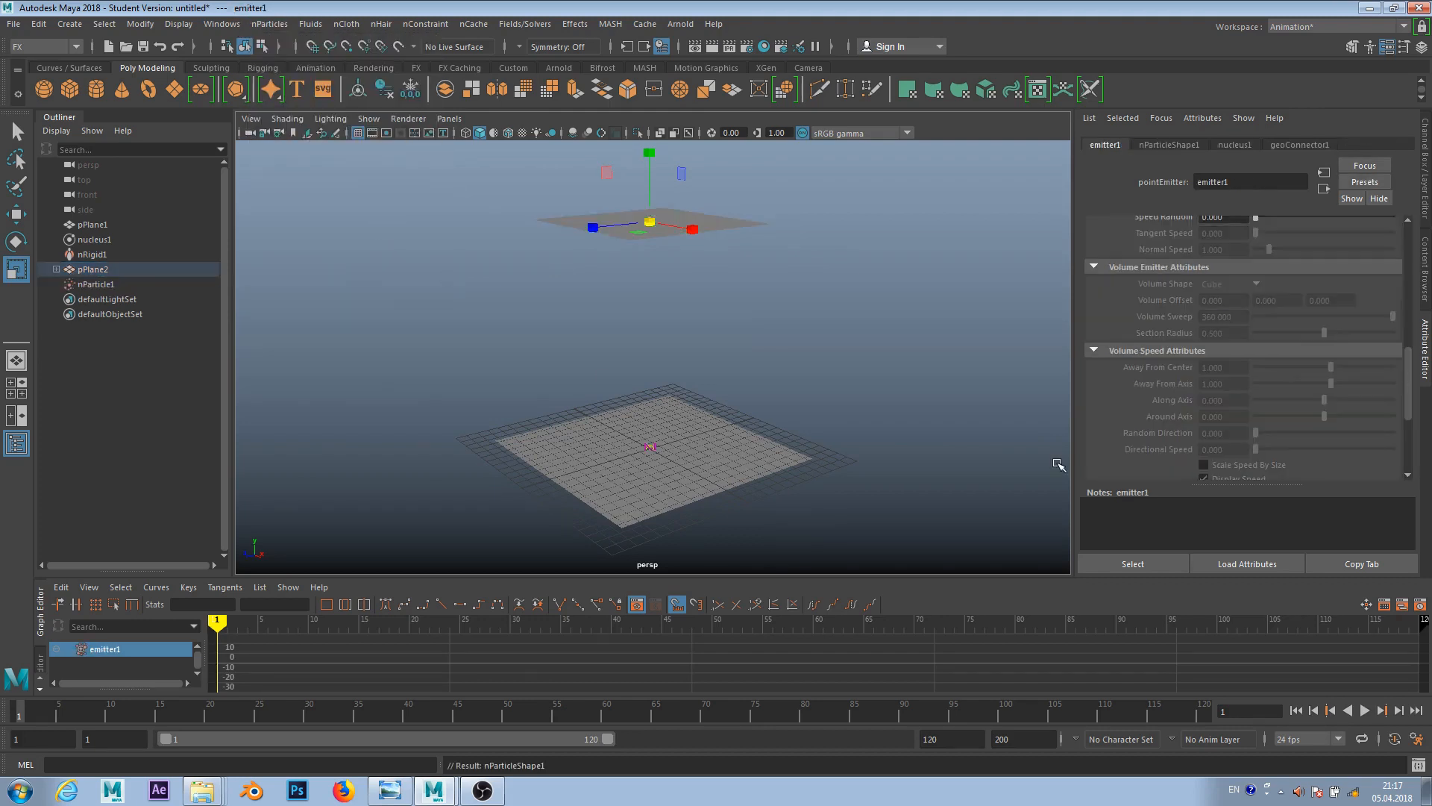
- Play the simulation for about 40 frames, stop it and examine where particles leave the raised plane
left_click(1364, 711)
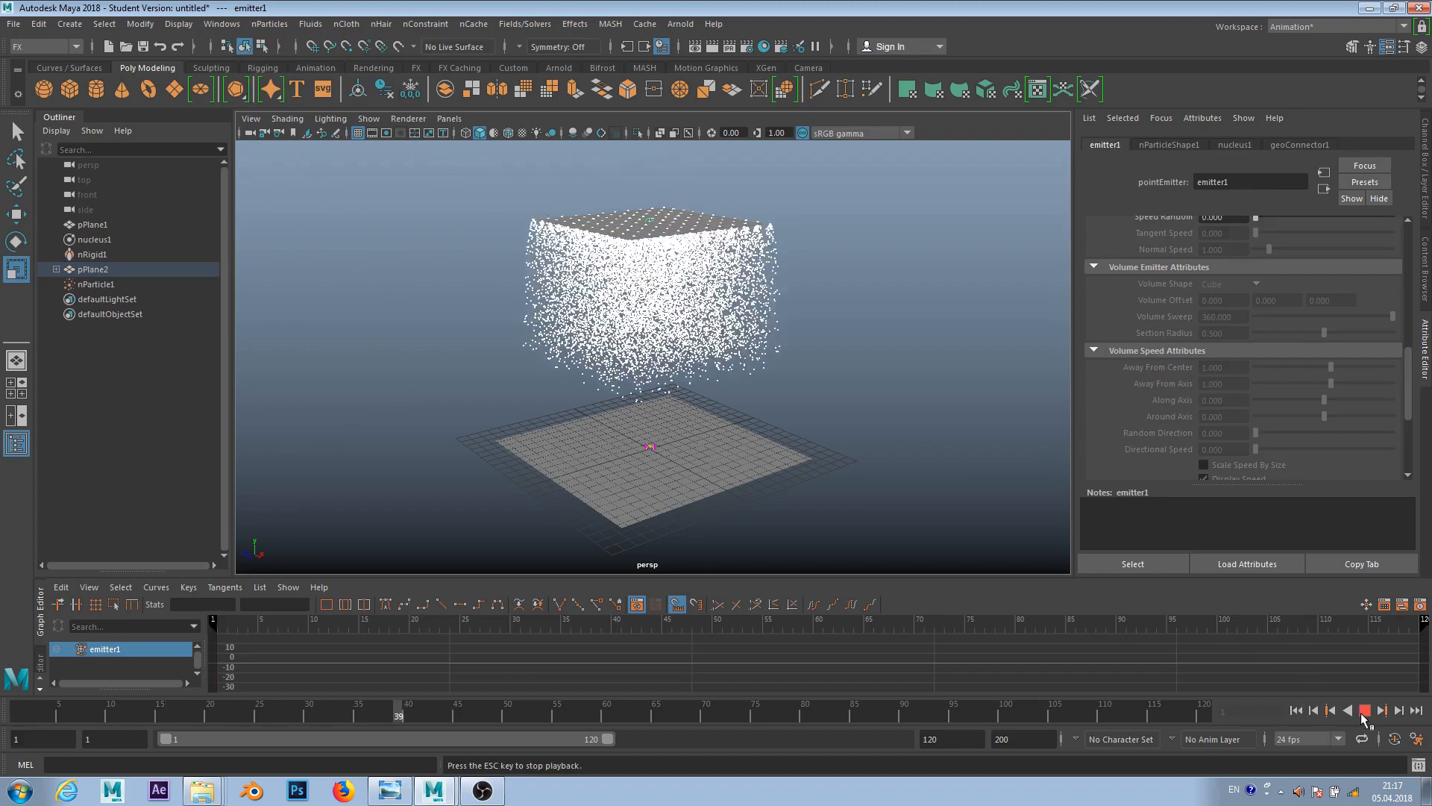
left_click(1365, 711)
left_click_drag(935, 356, 901, 344, "alt")
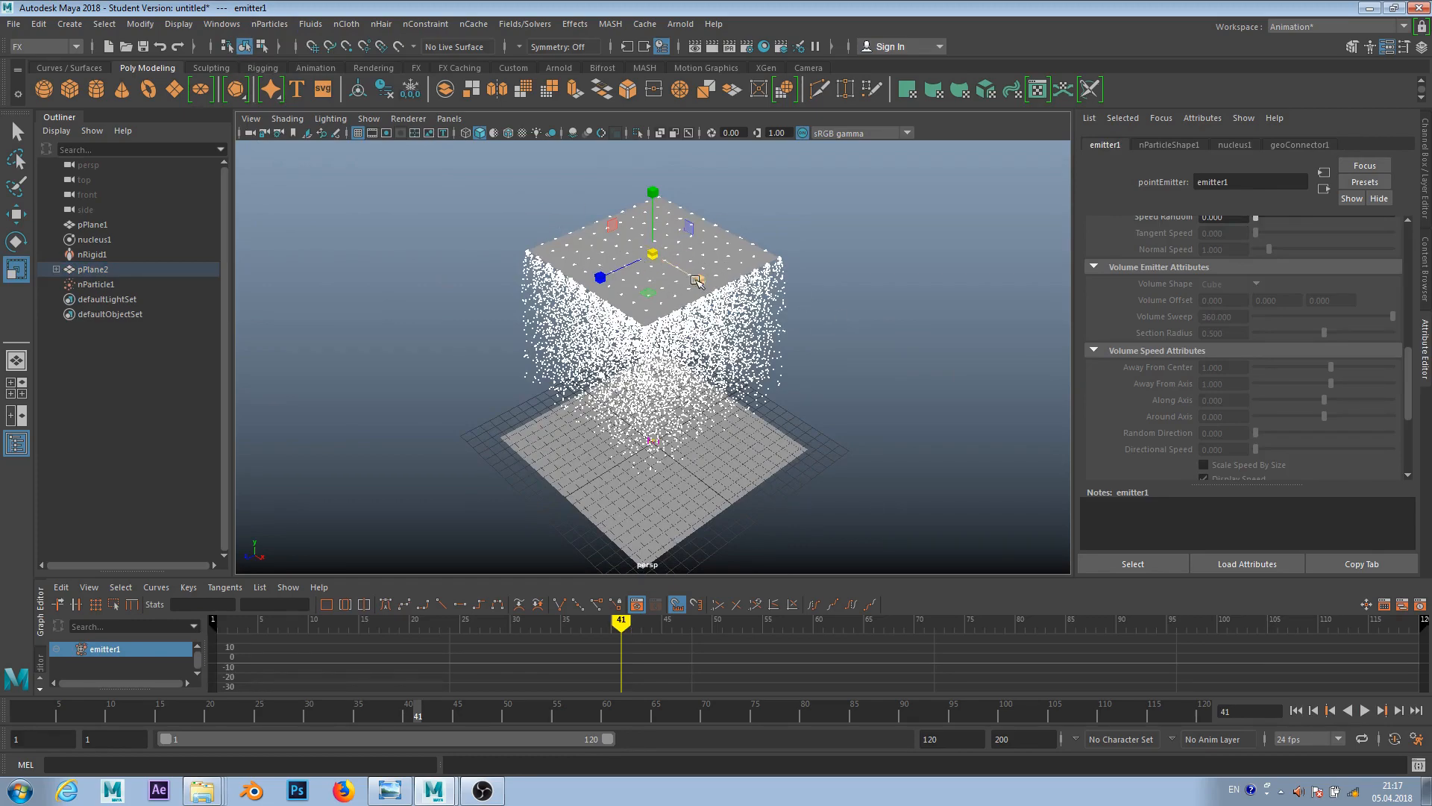
scroll(693, 279, "up", 5)
middle_click_drag(706, 261, 720, 409, "alt")
scroll(621, 240, "down", 3)
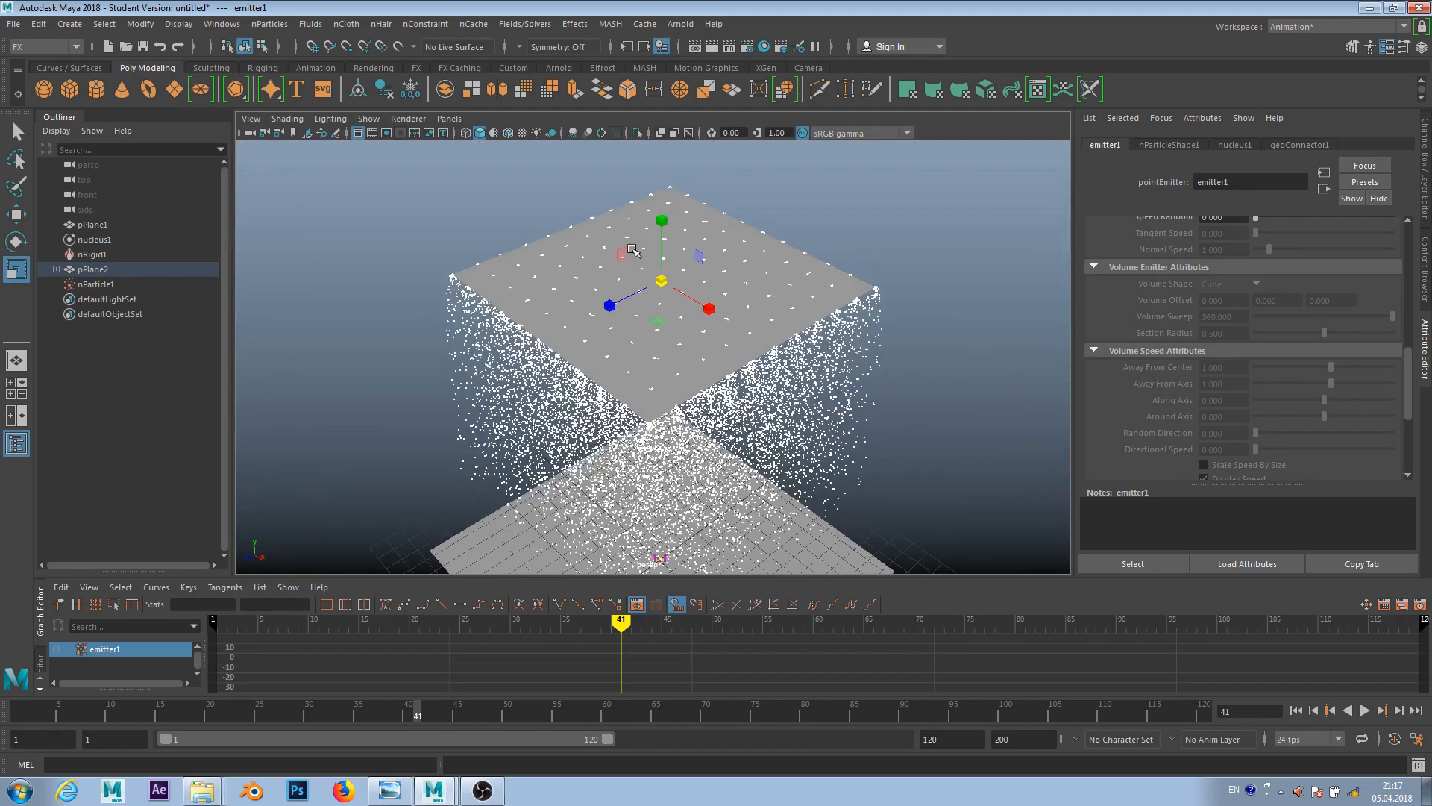
scroll(641, 255, "up", 3)
scroll(585, 315, "down", 4)
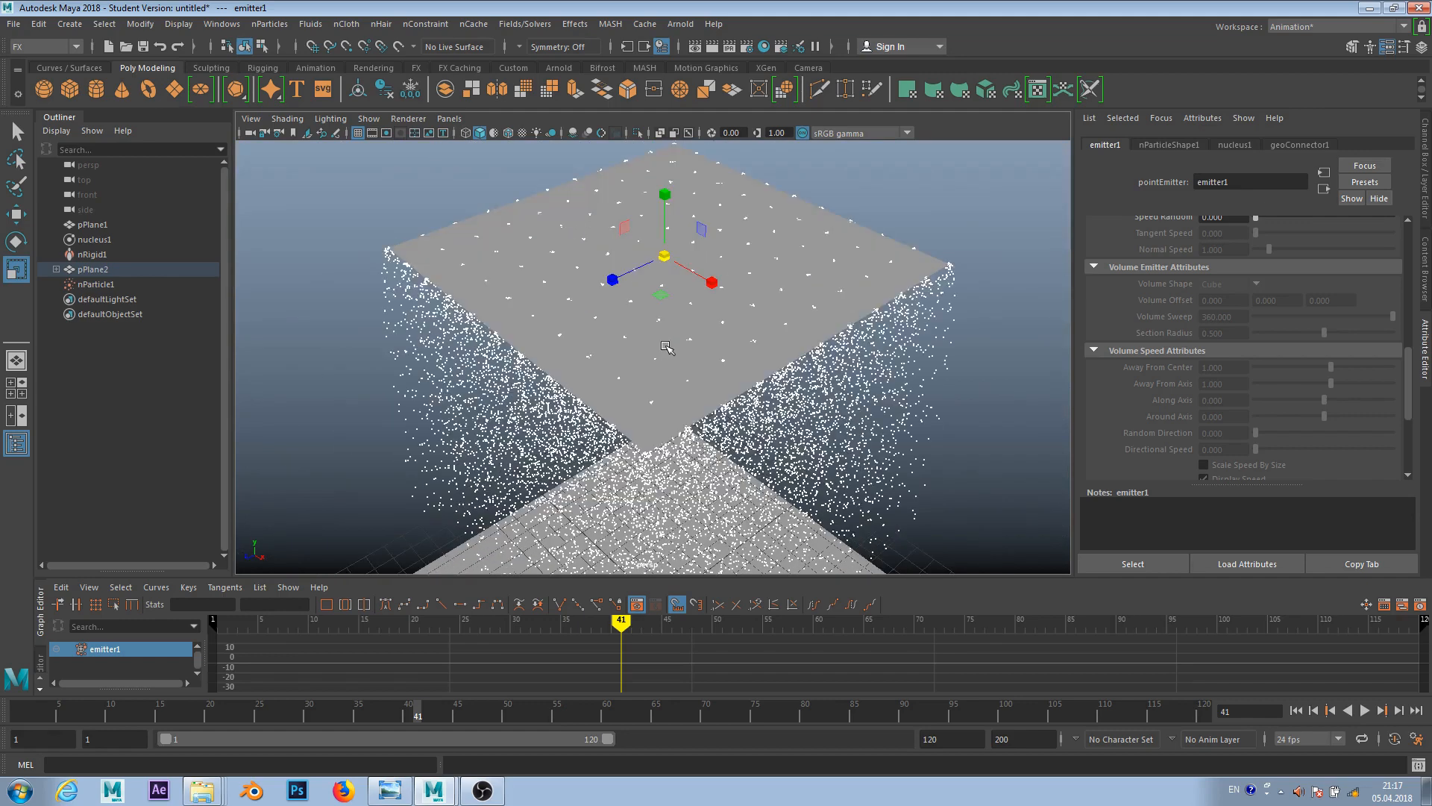
- Compare the emission points with the raised plane's wireframe by selecting pPlane2 and inspecting it up close
left_click(504, 263)
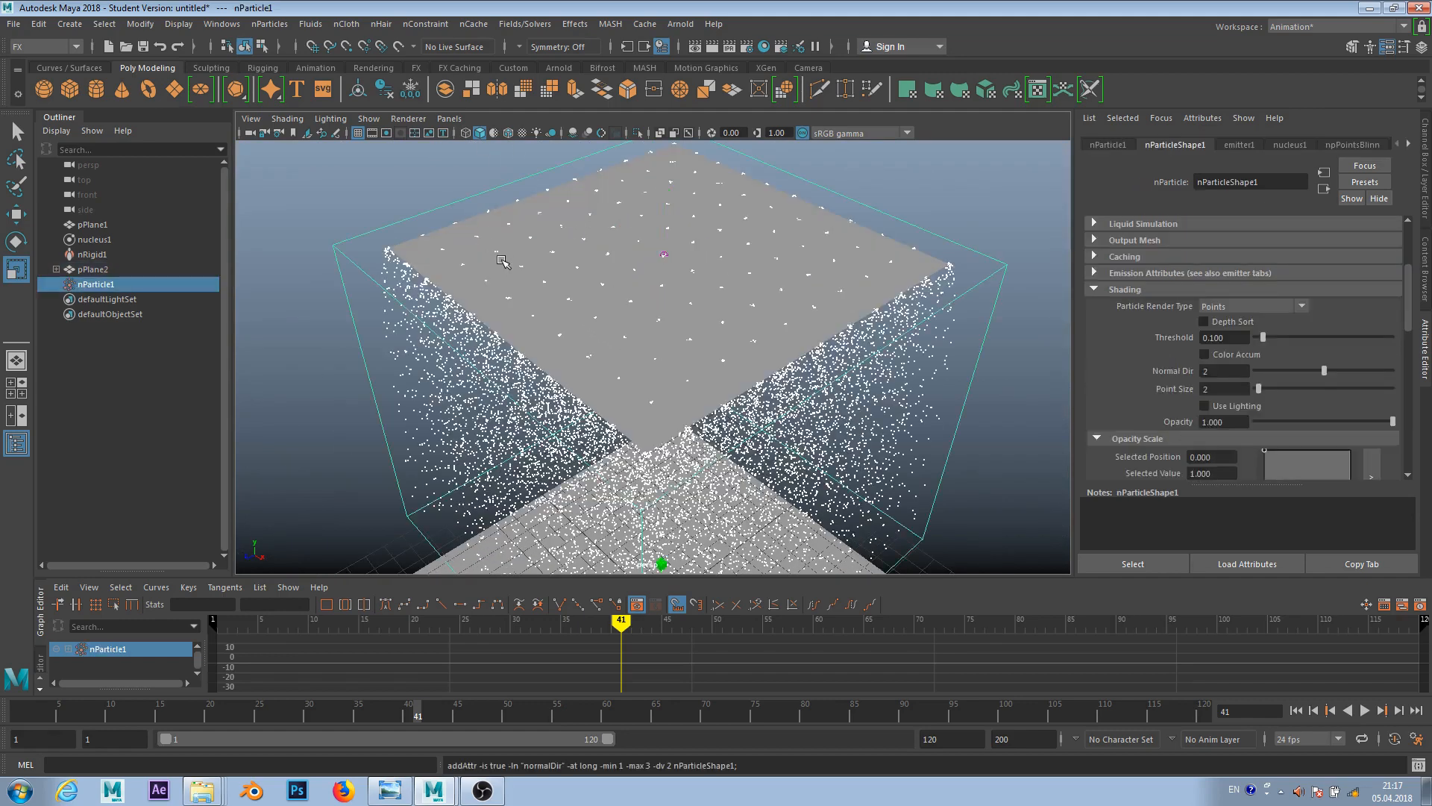
left_click(109, 228)
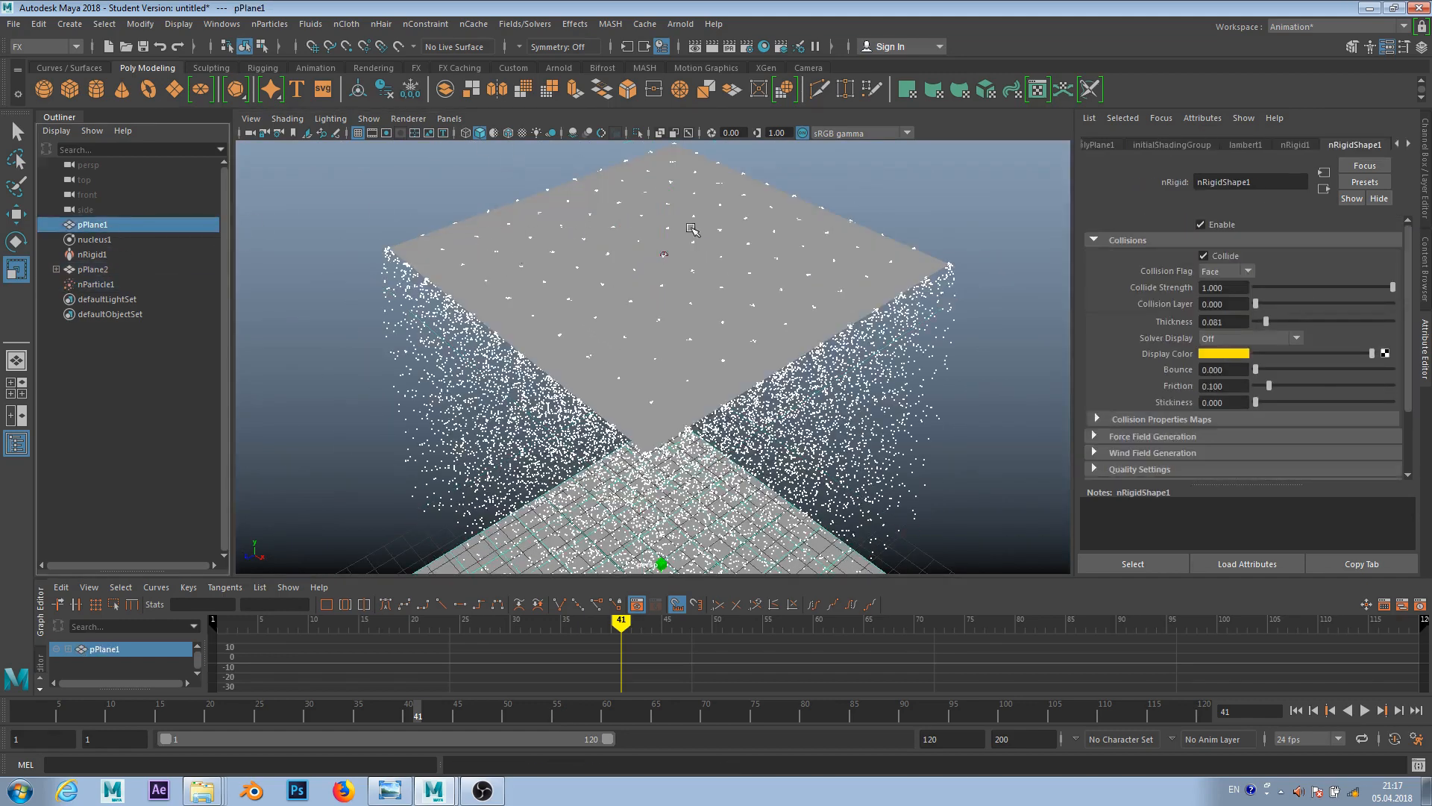
left_click(674, 242)
left_click(103, 229)
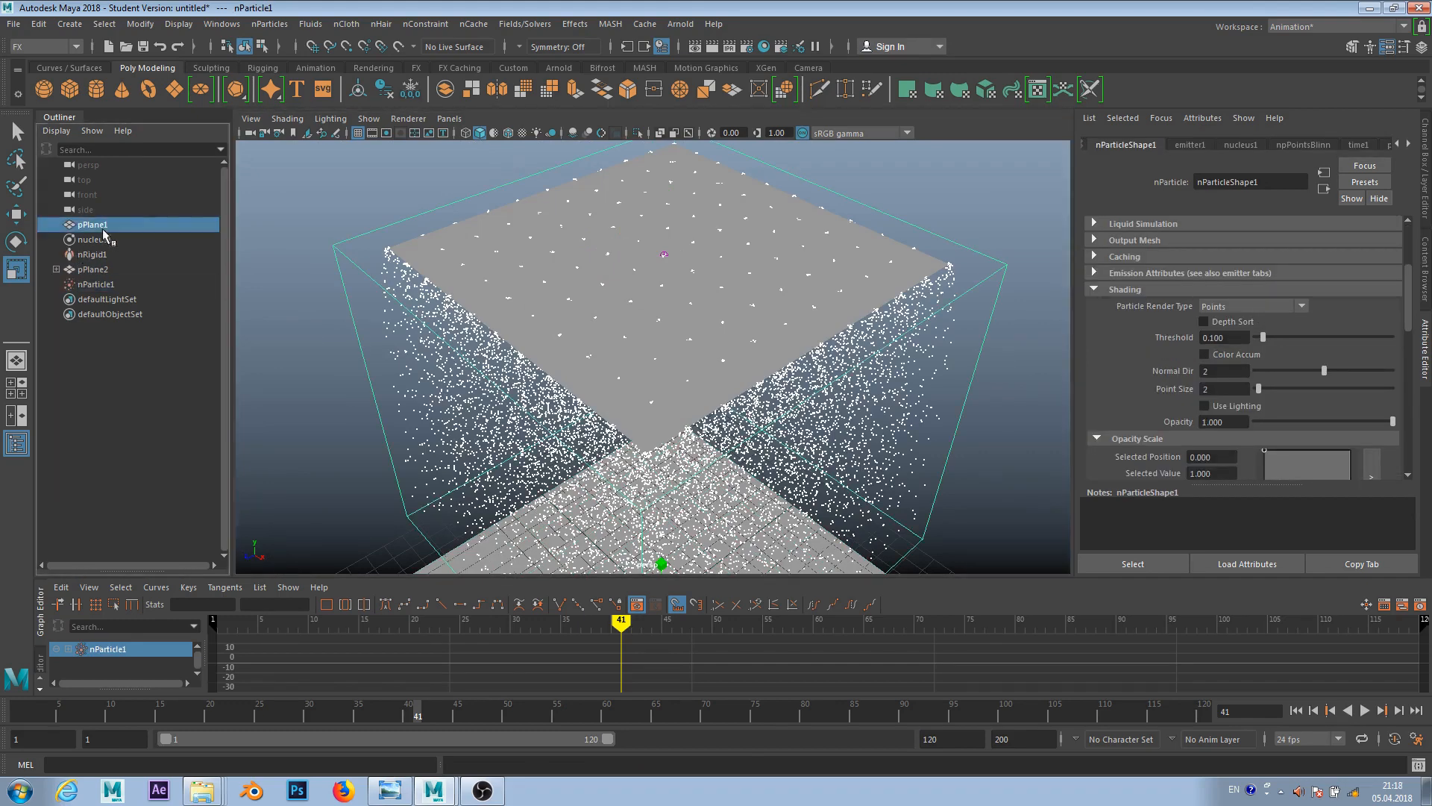
left_click(88, 270)
scroll(635, 290, "up", 5)
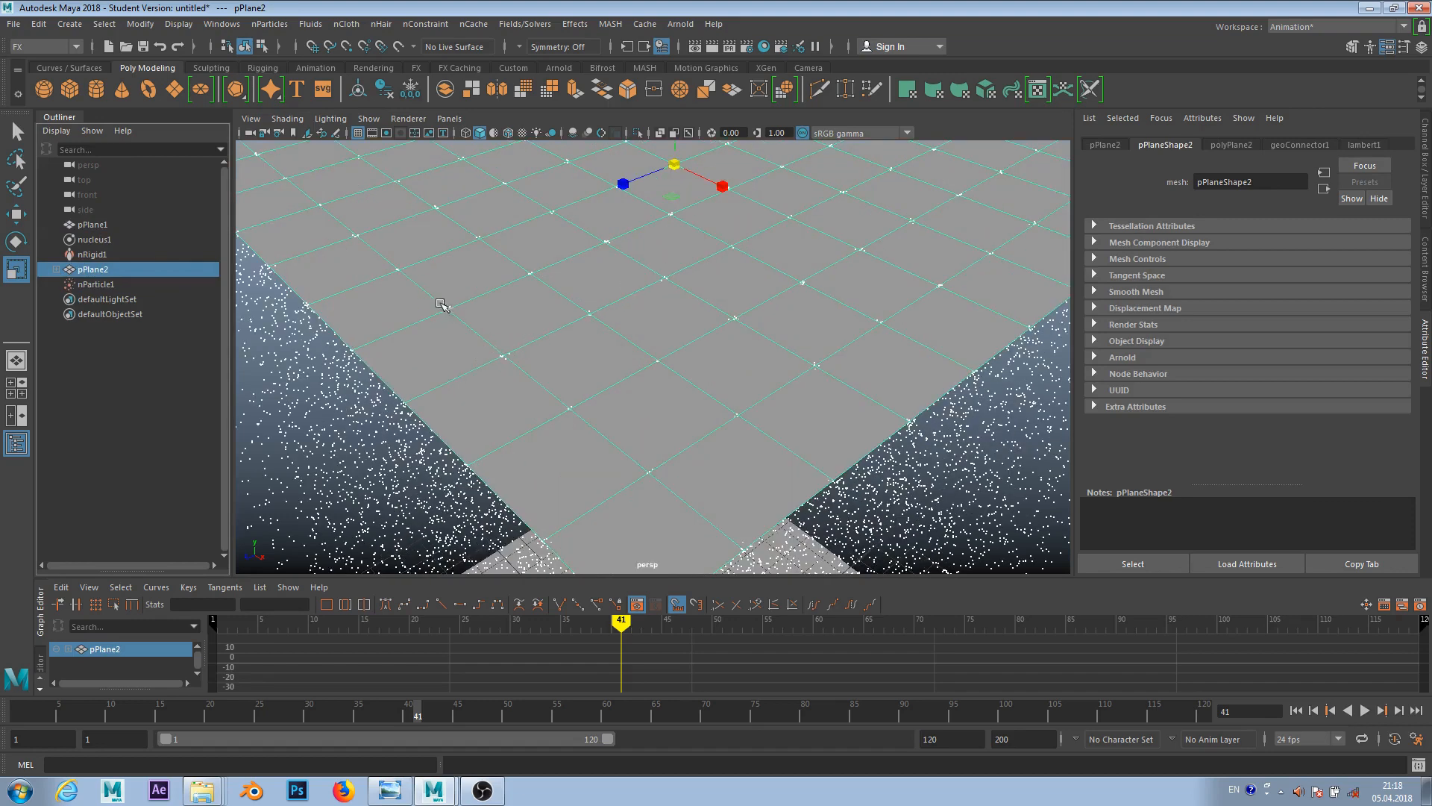
scroll(628, 361, "down", 6)
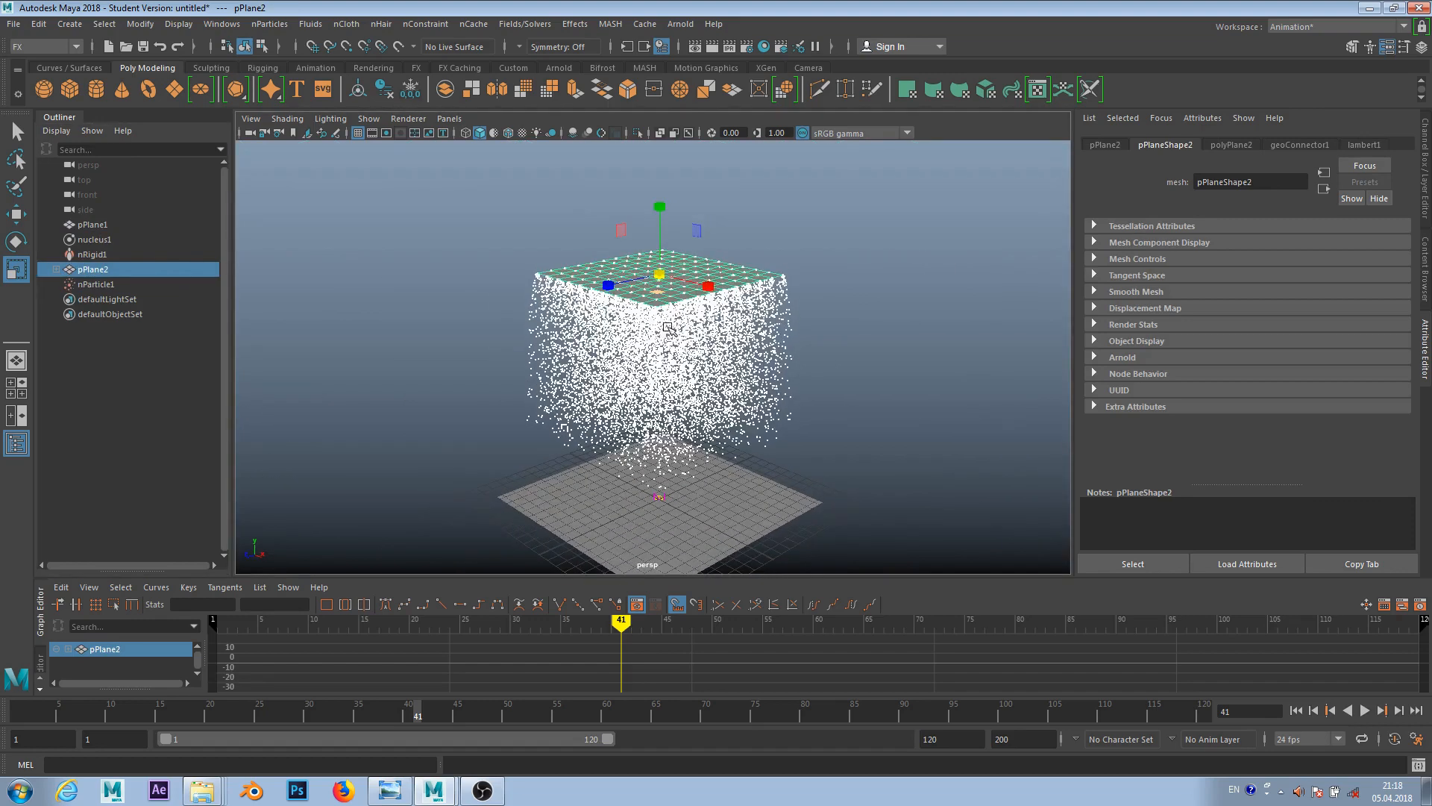
- Change the emitter type of emitter1 to Surface
left_click(97, 284)
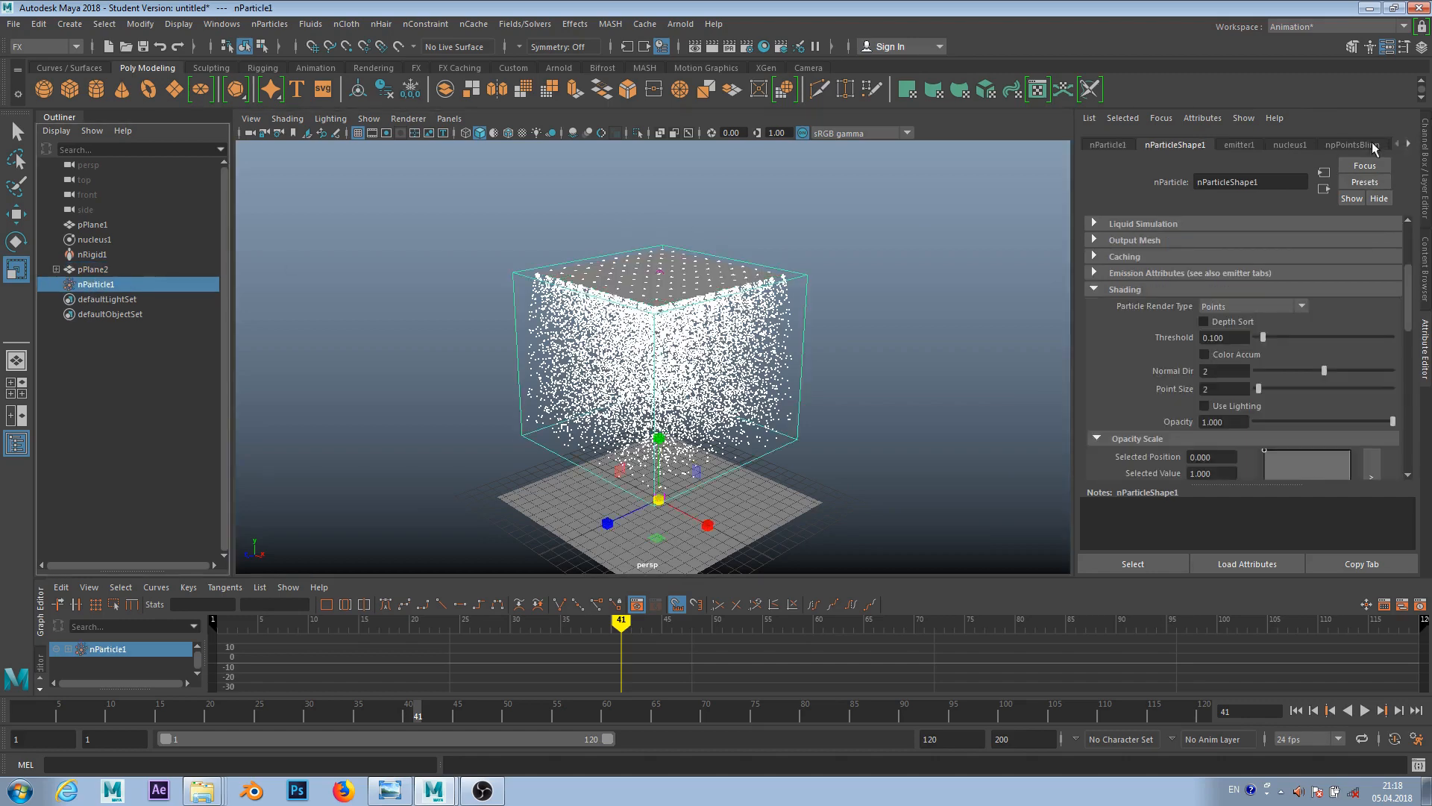
left_click(1240, 145)
scroll(1251, 246, "up", 8)
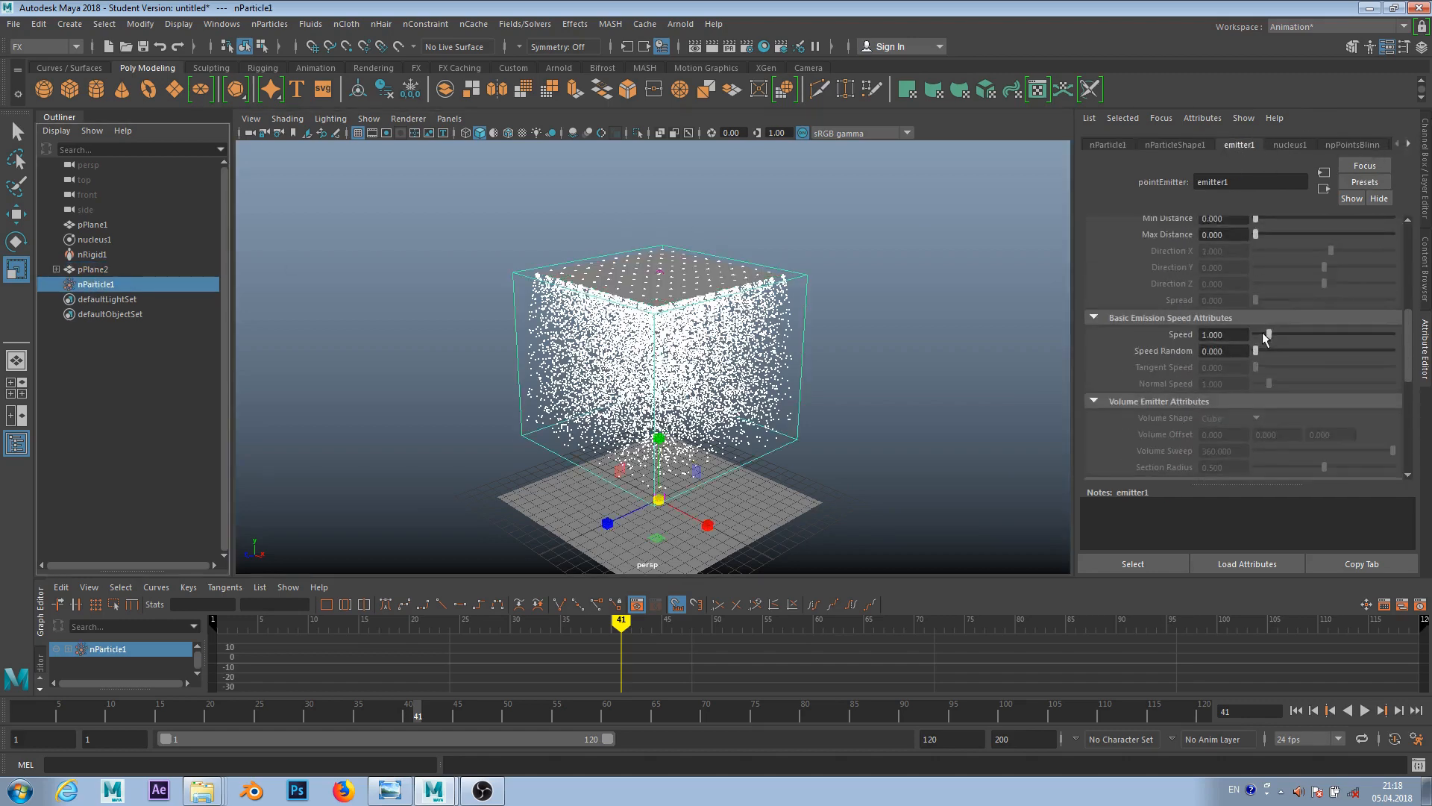
left_click(1237, 379)
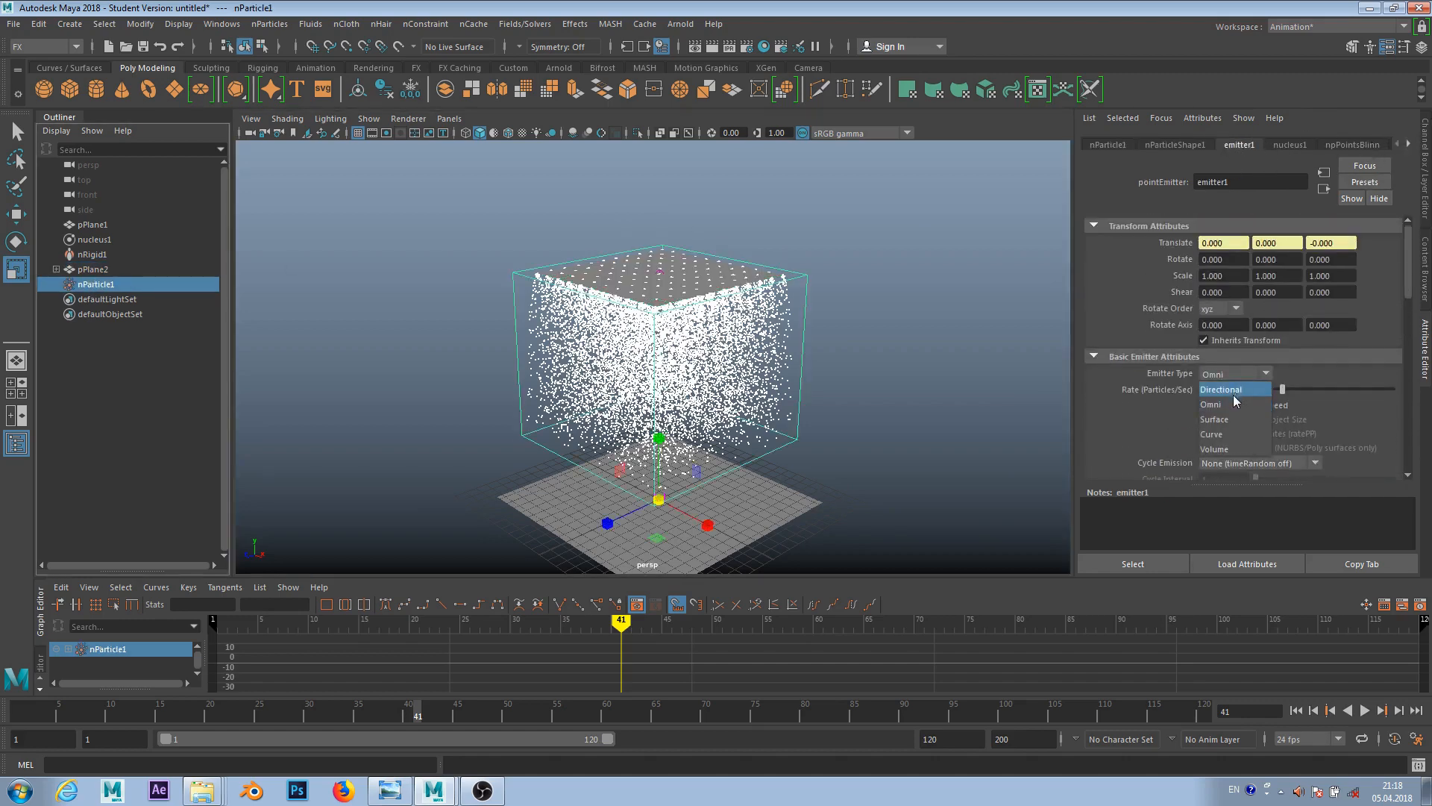
left_click(1227, 423)
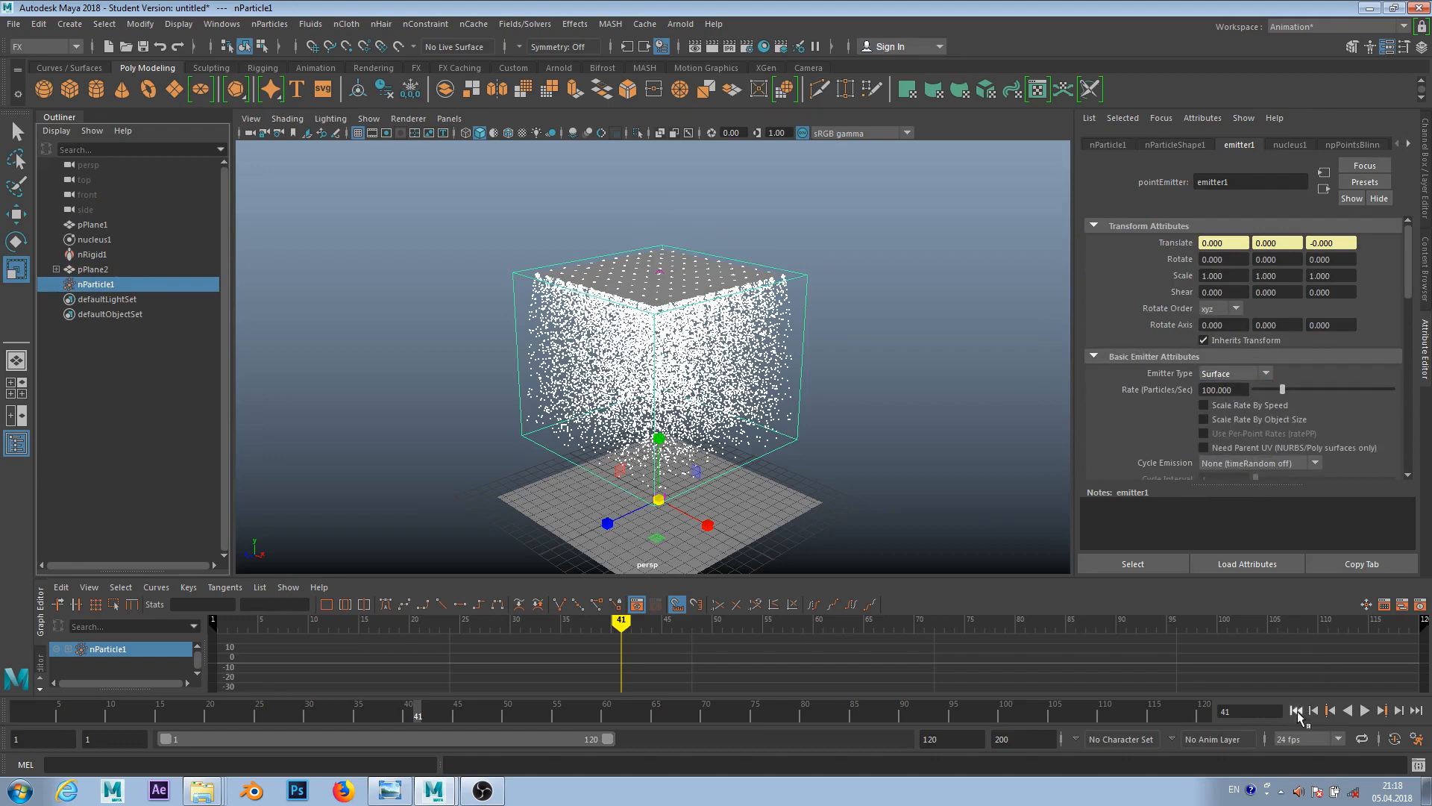
- Replay the simulation from the first frame and stop it once particles have collected on the ground plane
left_click(1296, 710)
left_click(1365, 710)
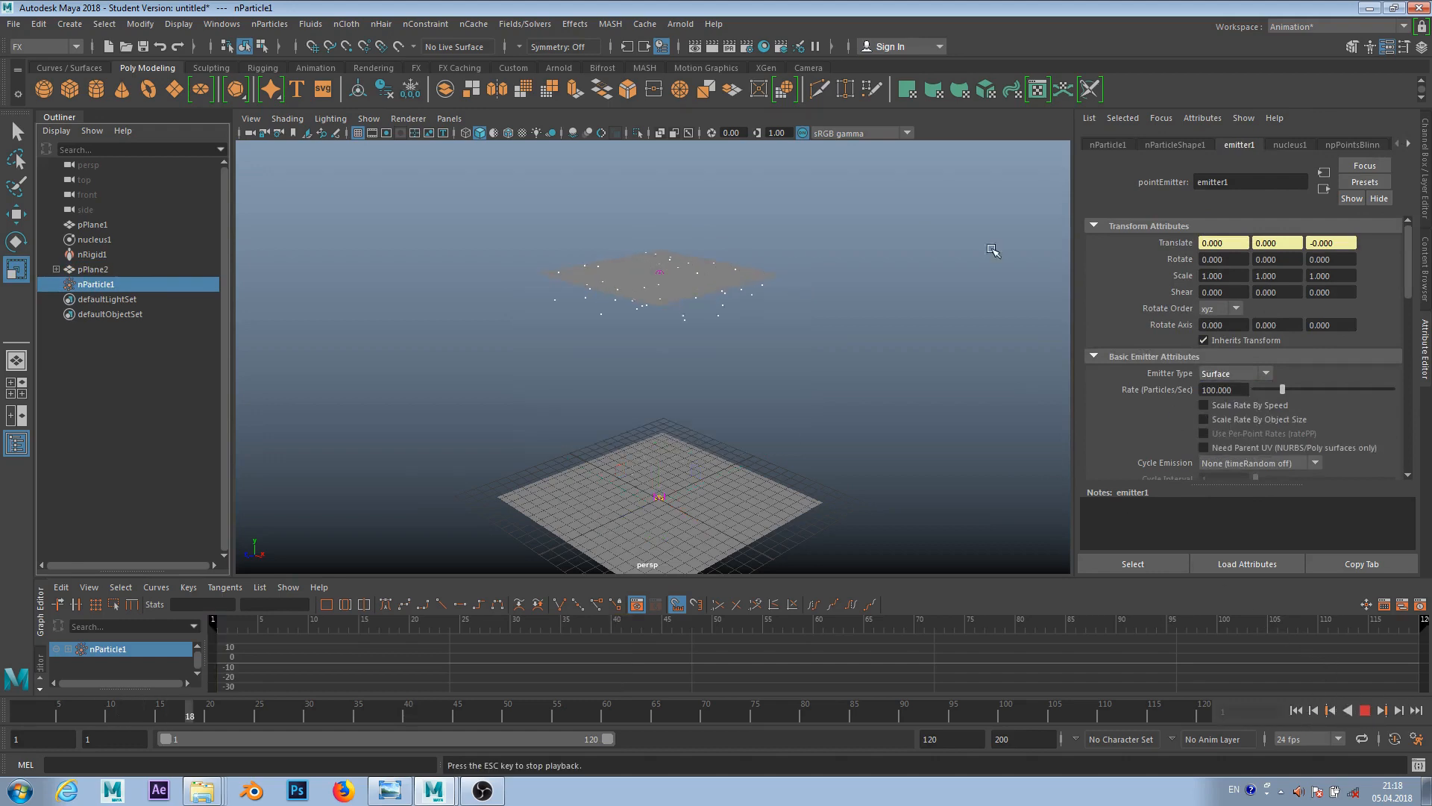
scroll(742, 239, "up", 3)
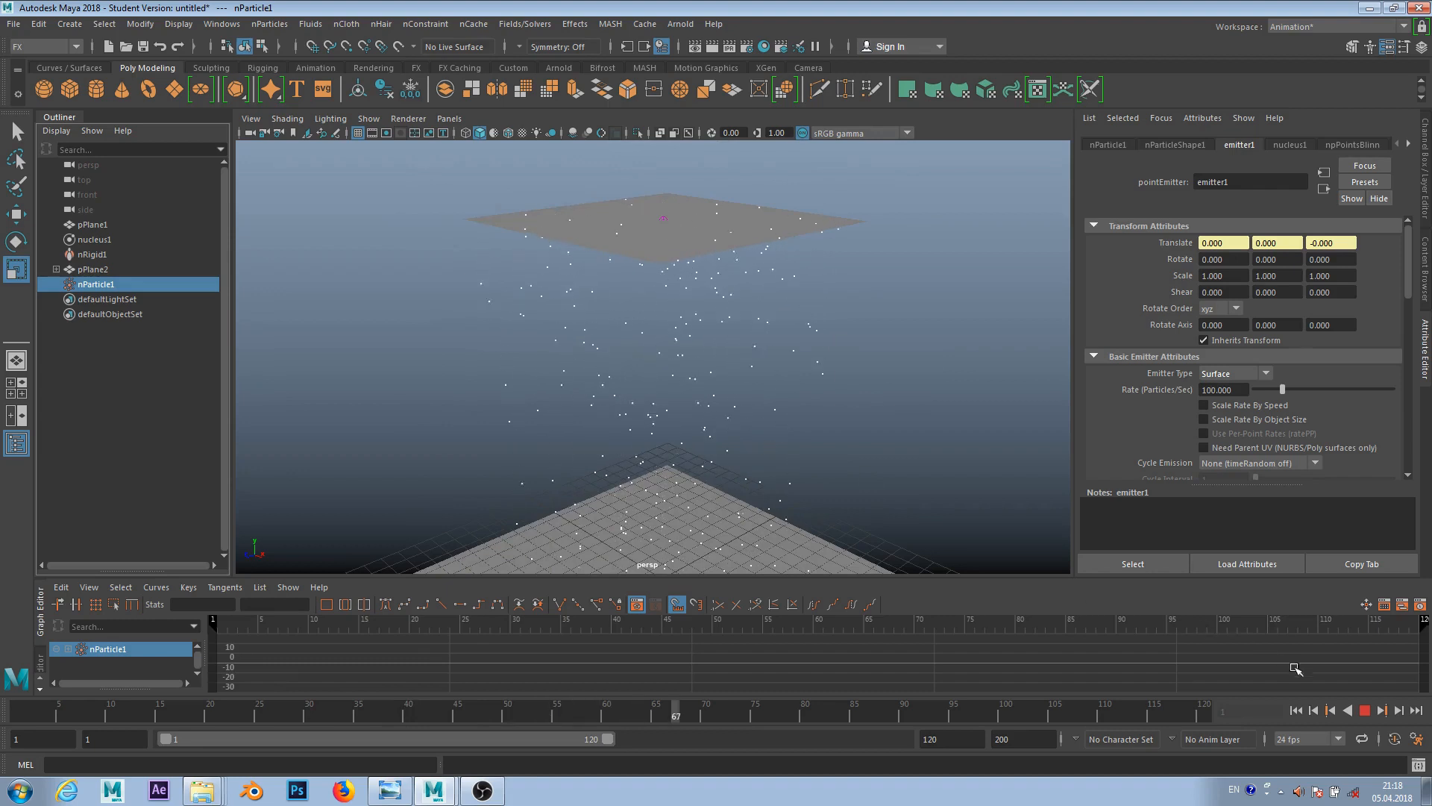
left_click(1365, 710)
scroll(746, 253, "down", 2)
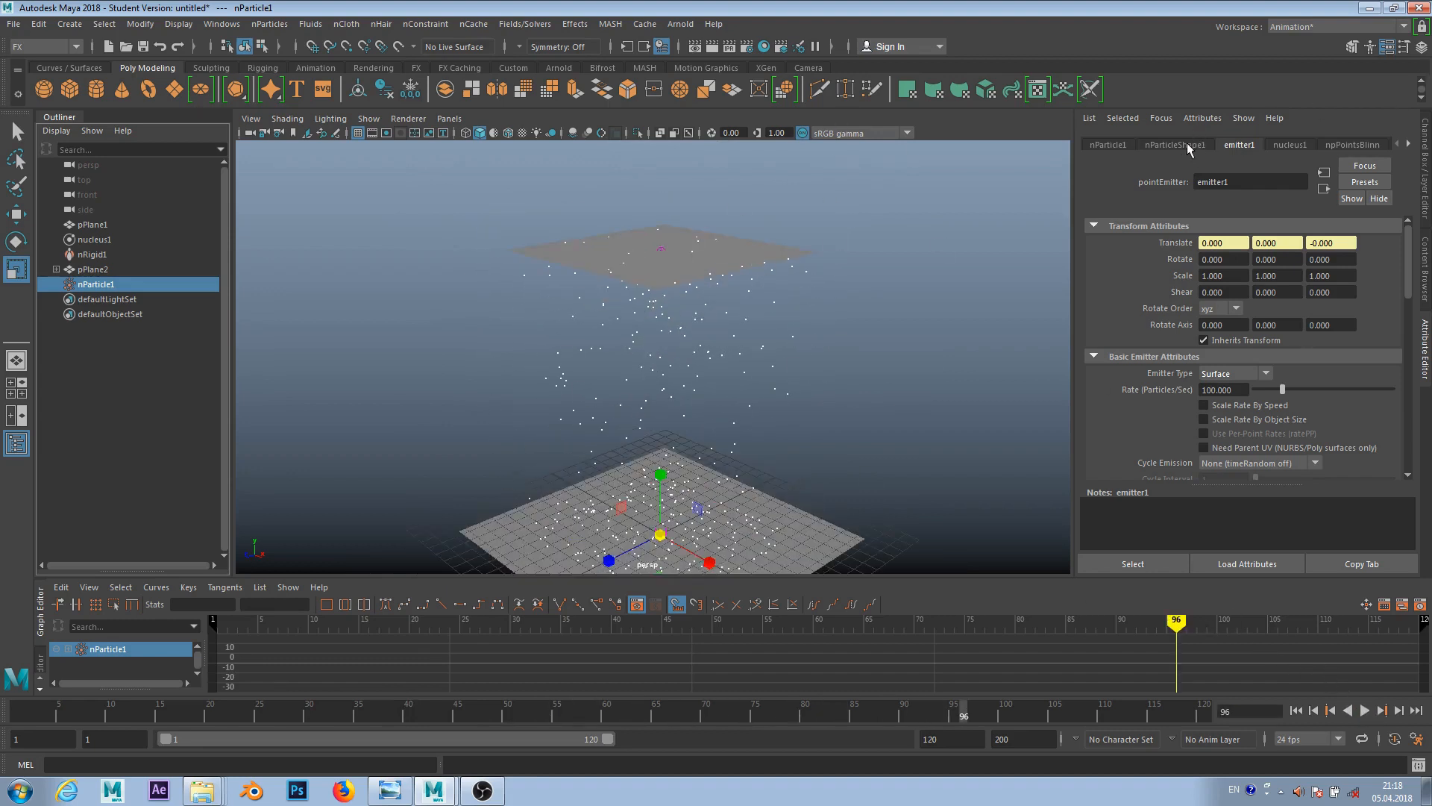
- Set the particle render type of nParticleShape1 to Spheres
left_click(1175, 145)
scroll(1194, 261, "down", 10)
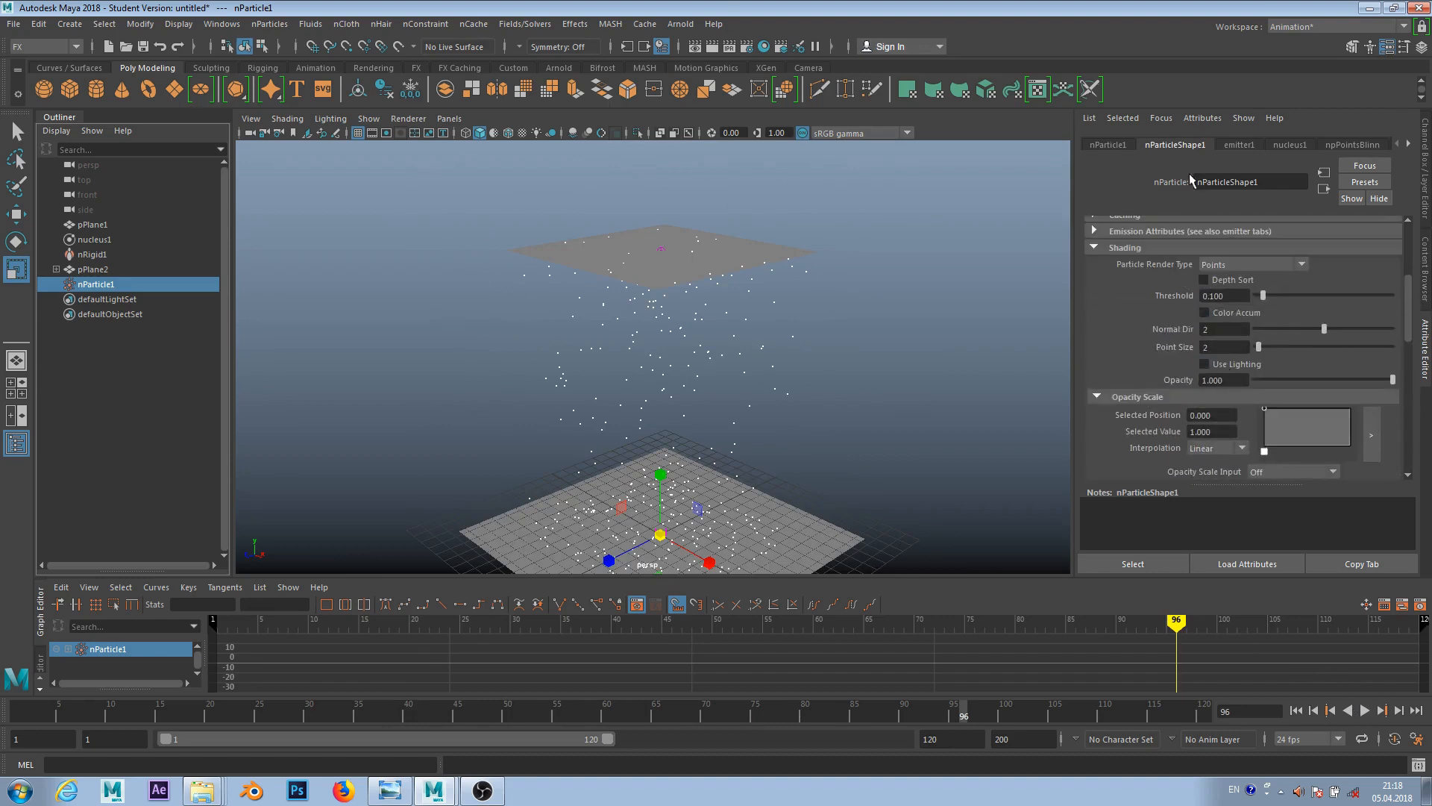
scroll(1180, 359, "up", 5)
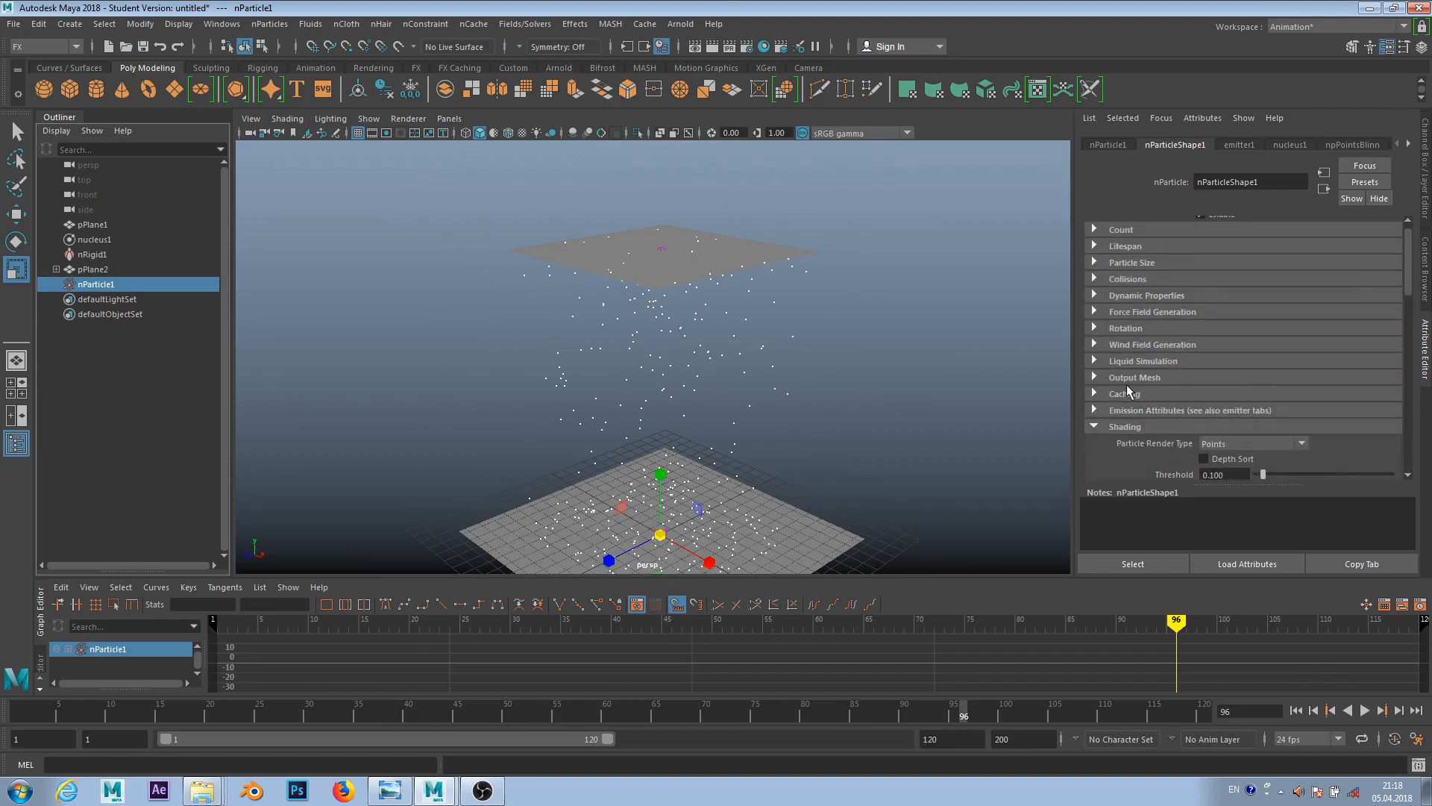
scroll(1130, 390, "up", 1)
scroll(1135, 358, "down", 2)
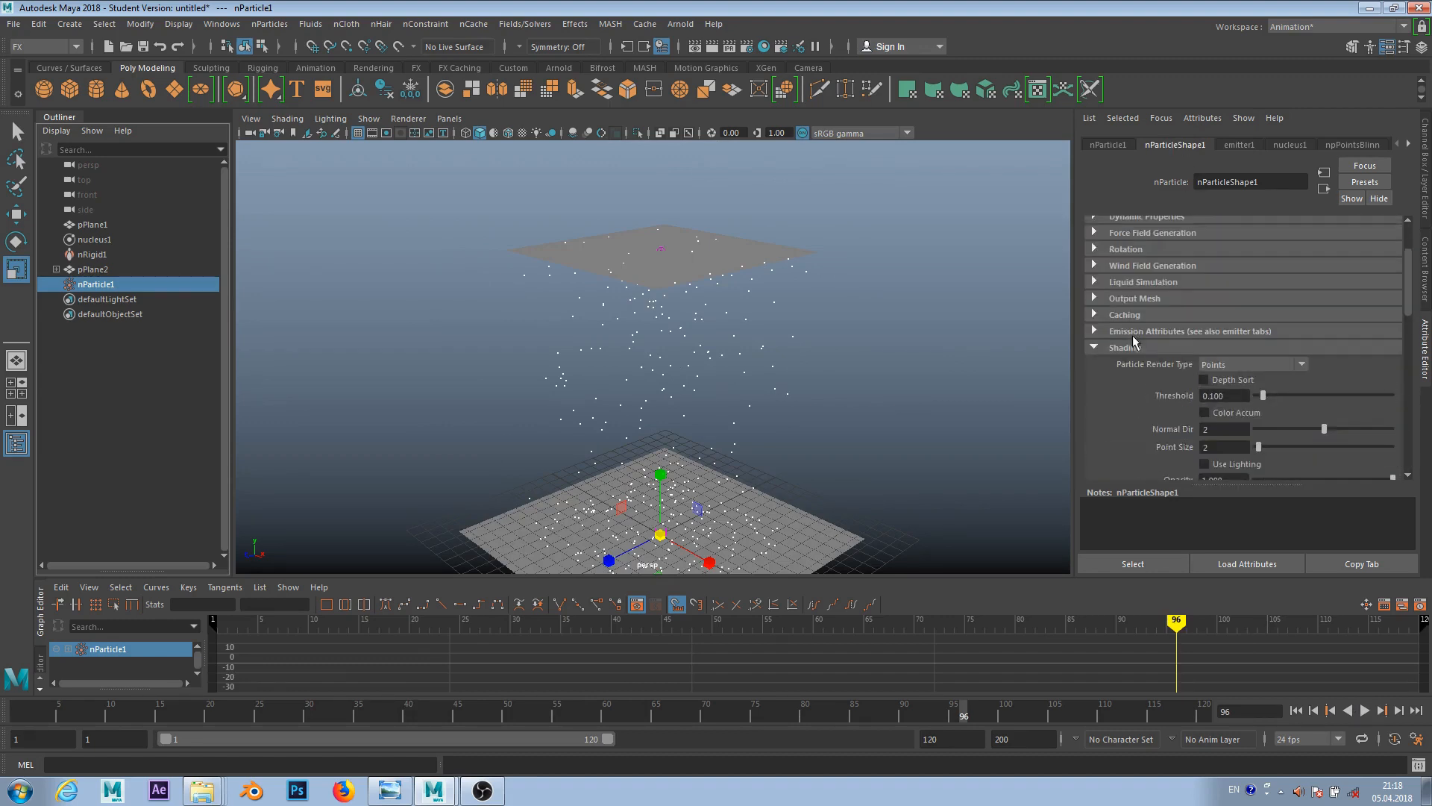
left_click(1276, 365)
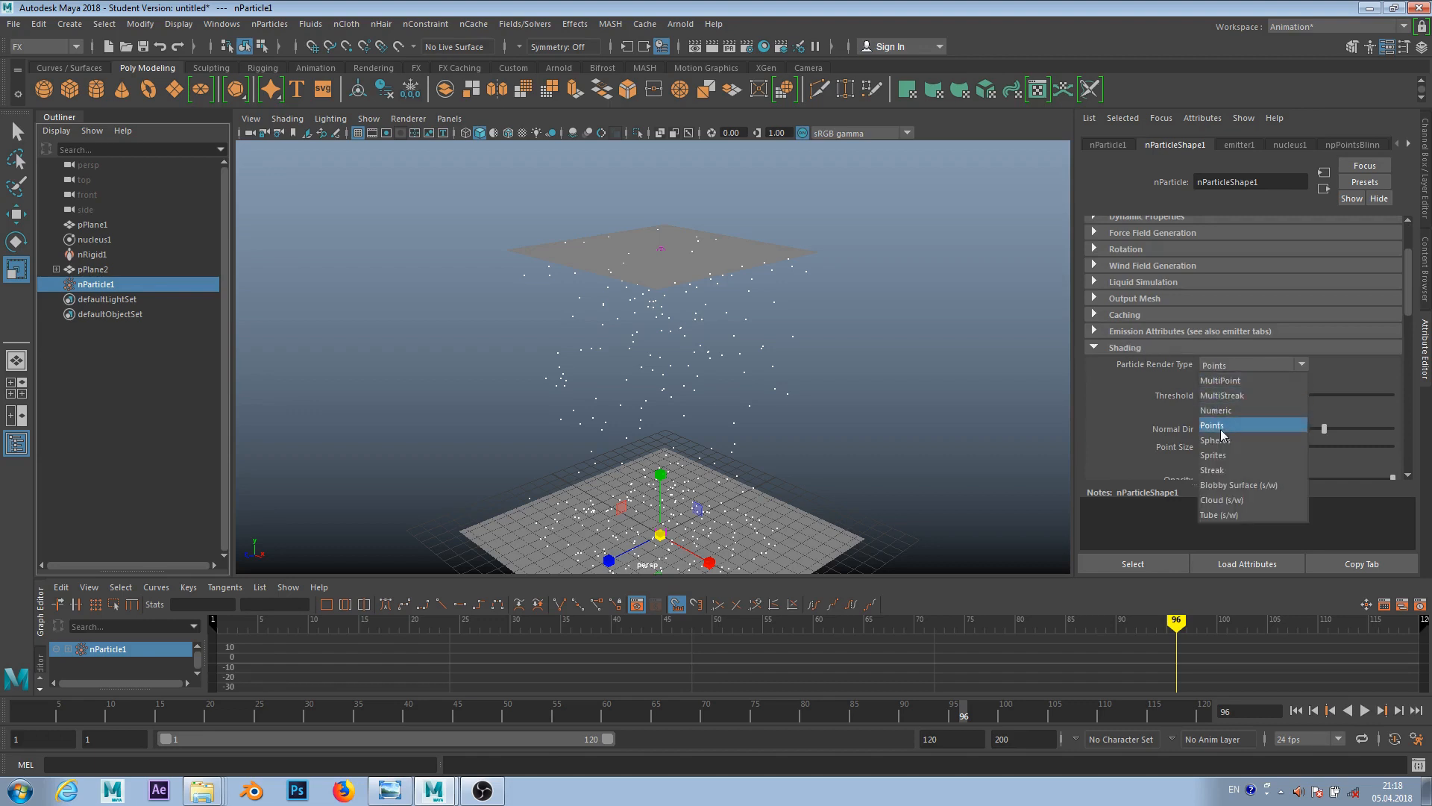
left_click(1221, 440)
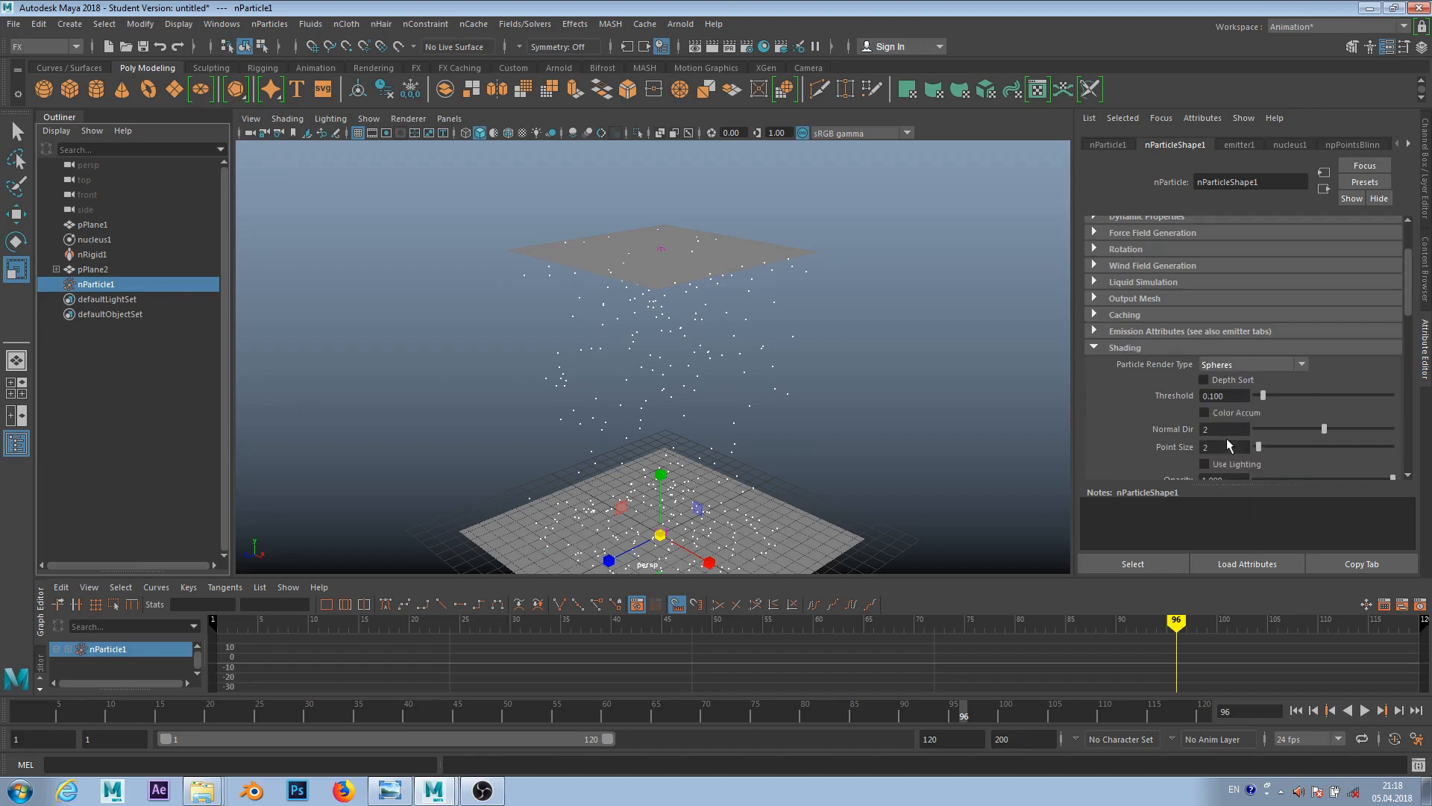
- Expand the lifespan and particle size settings of nParticleShape1 and set the particle radius to 0.549
scroll(1251, 310, "up", 2)
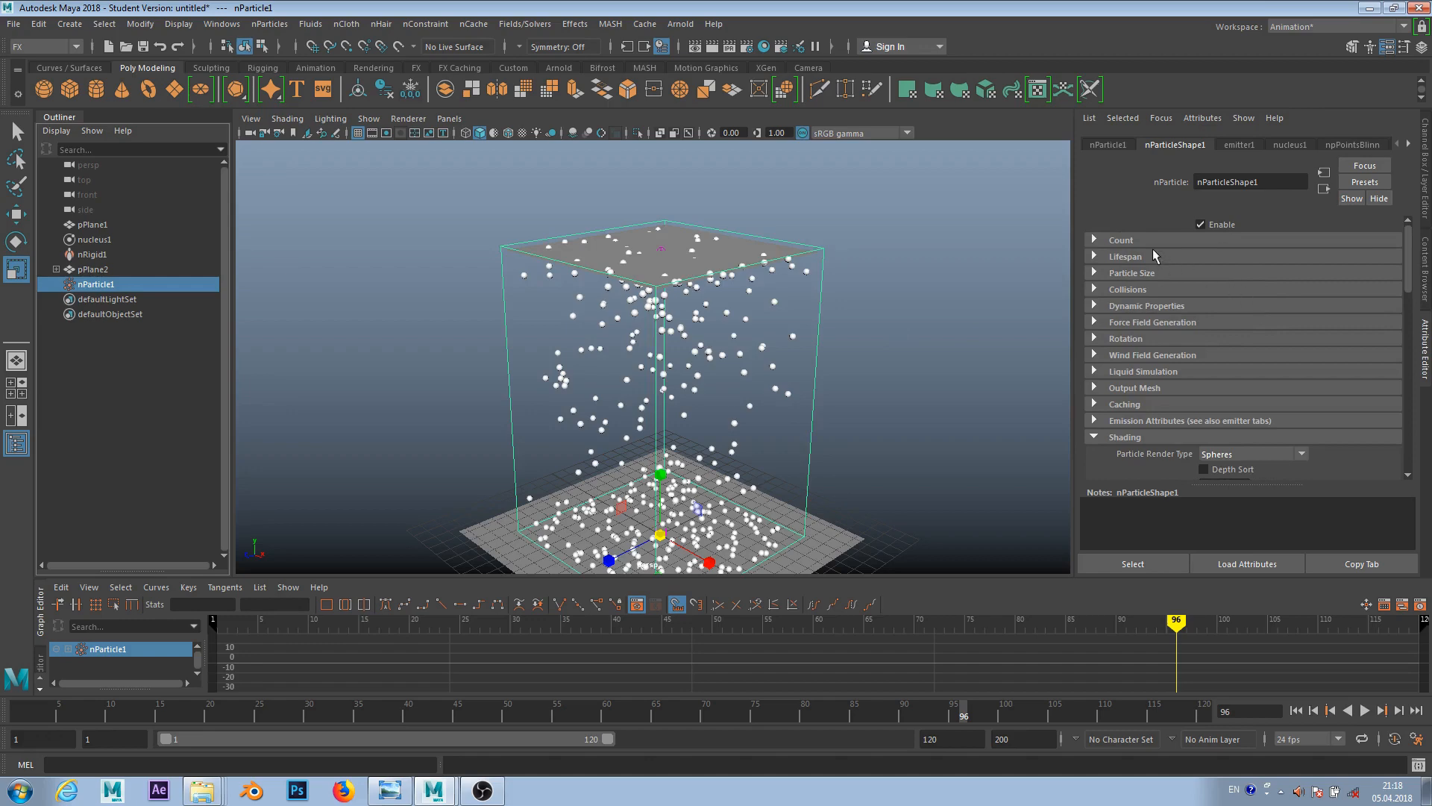
left_click(1126, 256)
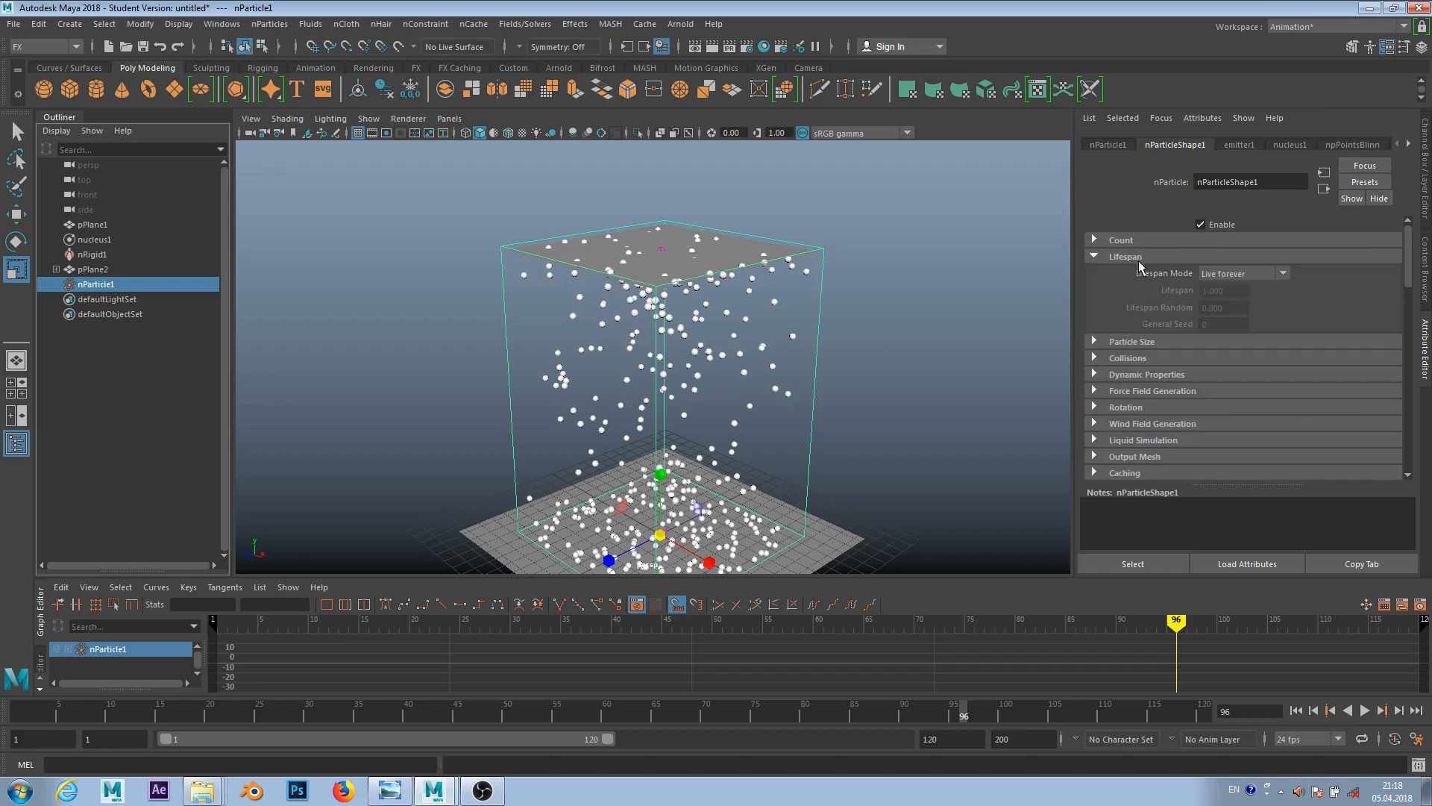
left_click(1145, 342)
left_click_drag(1263, 358, 1260, 359)
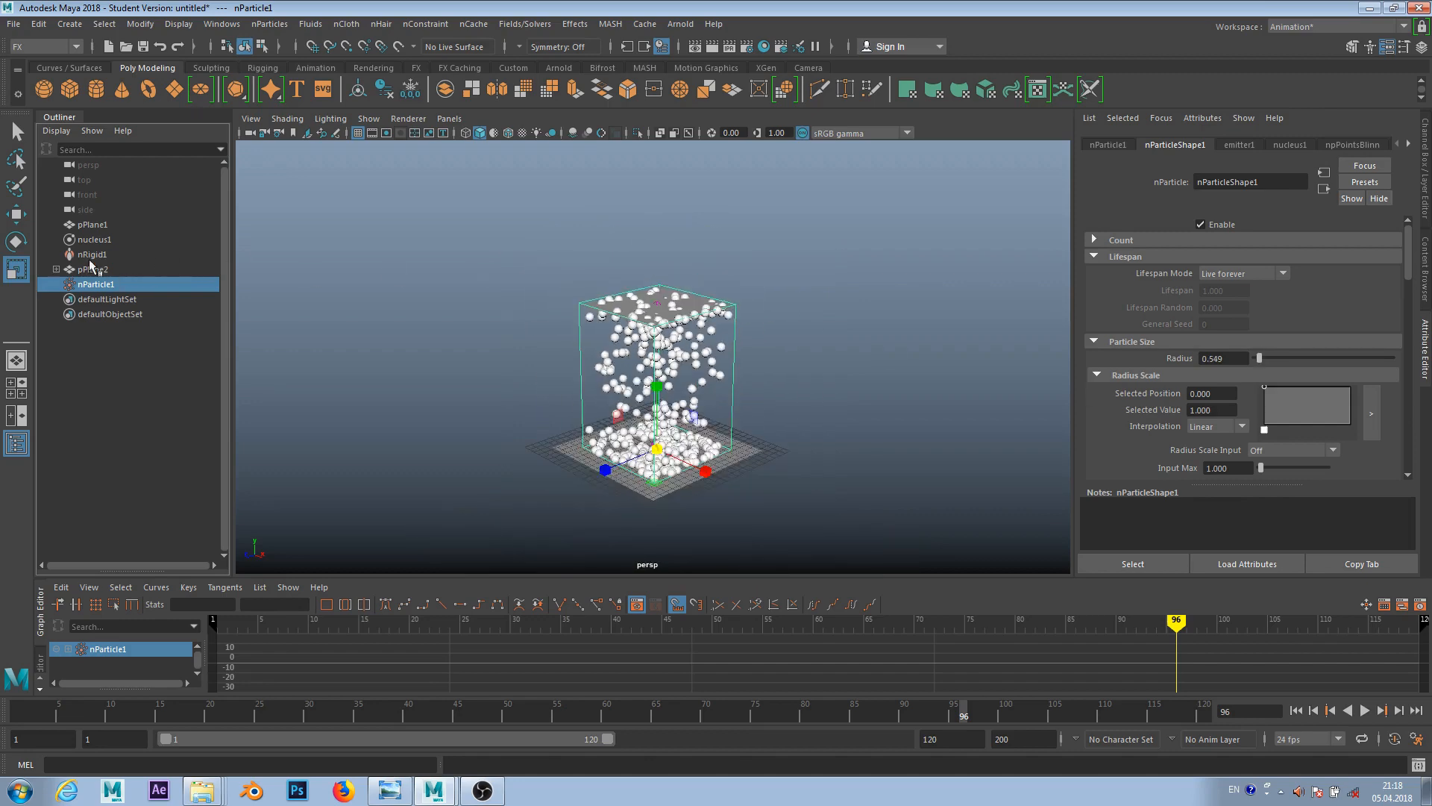
- Select the emitting plane pPlane2 and move it straight up, well above the existing particles
left_click(103, 226)
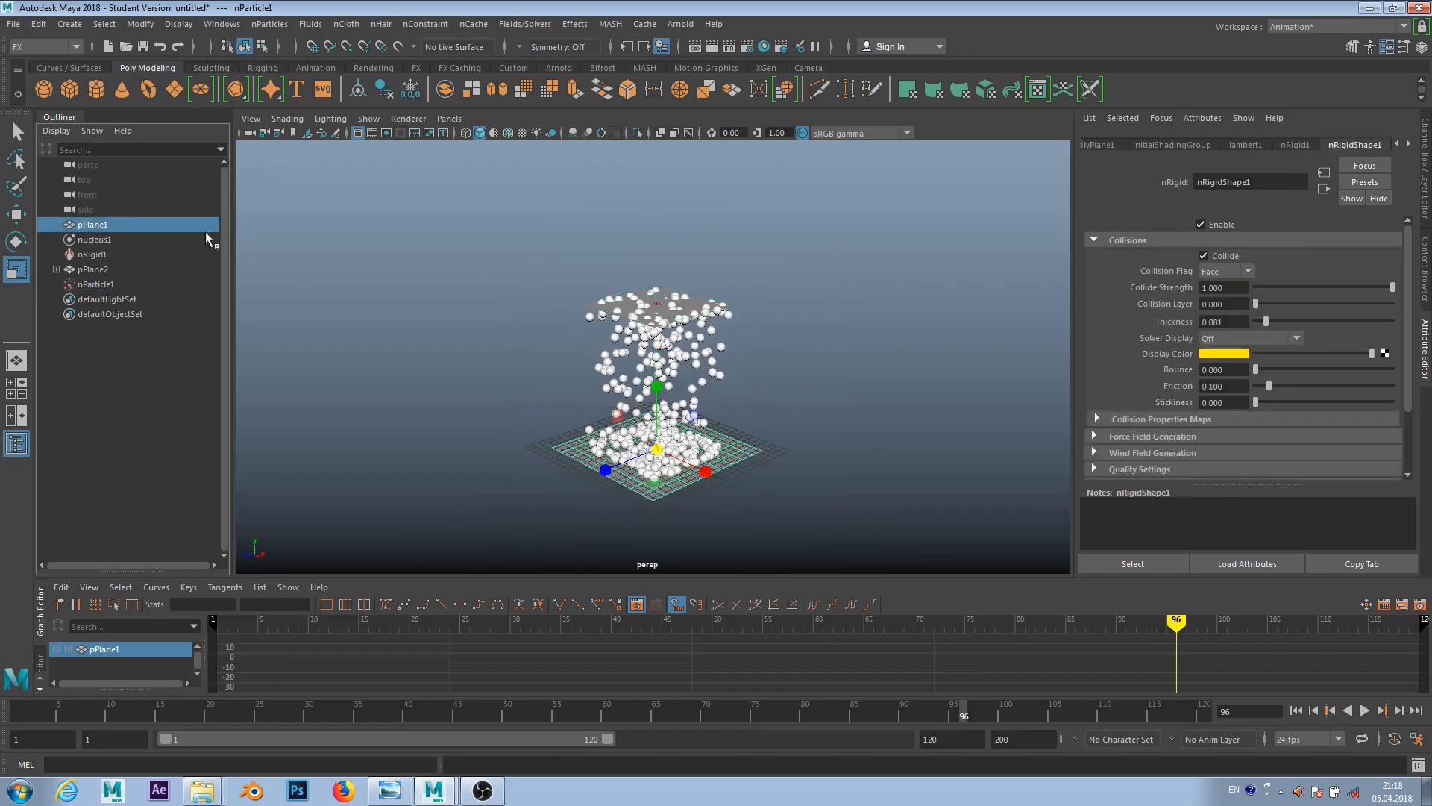
scroll(654, 357, "up", 4)
left_click(97, 284)
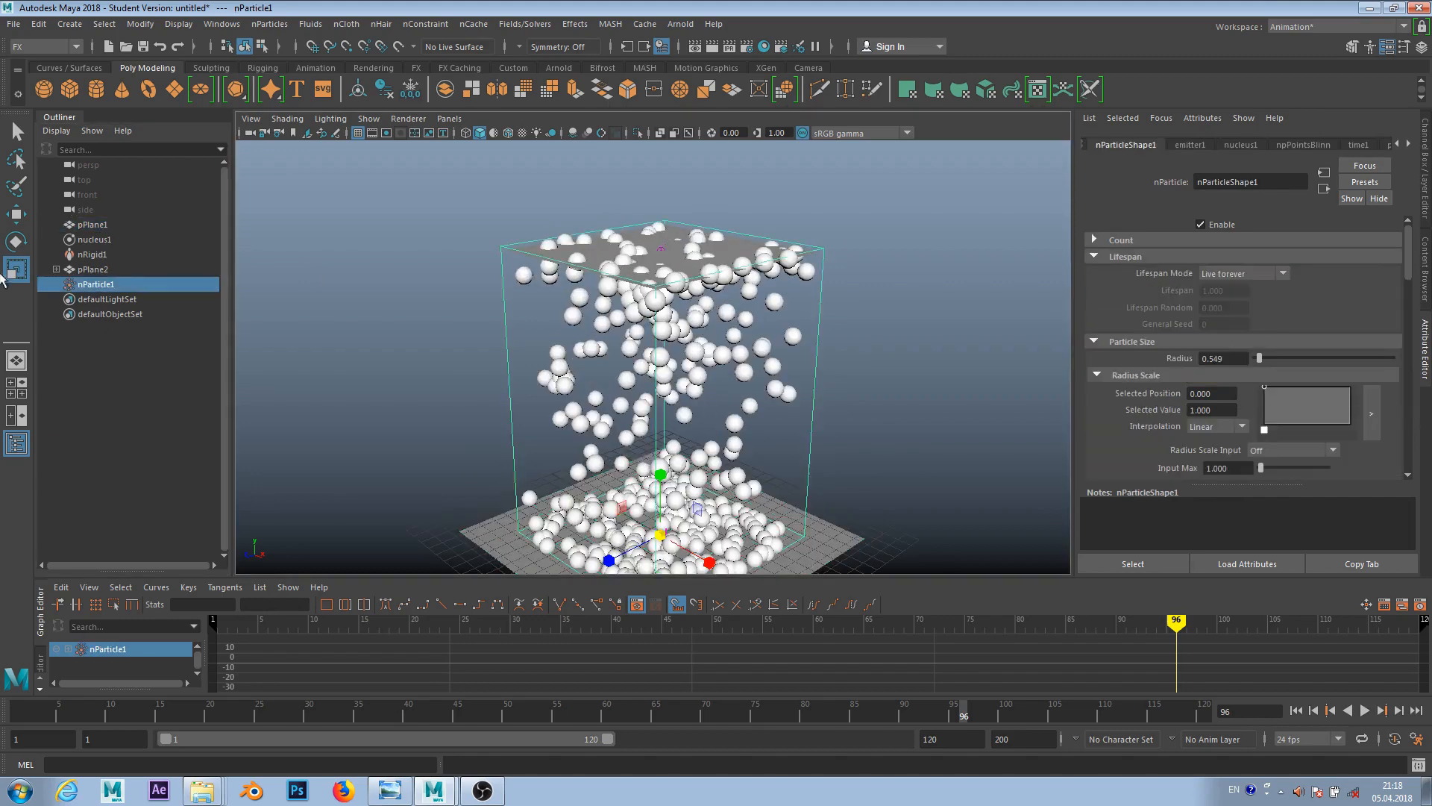
left_click(85, 270)
scroll(659, 223, "down", 4)
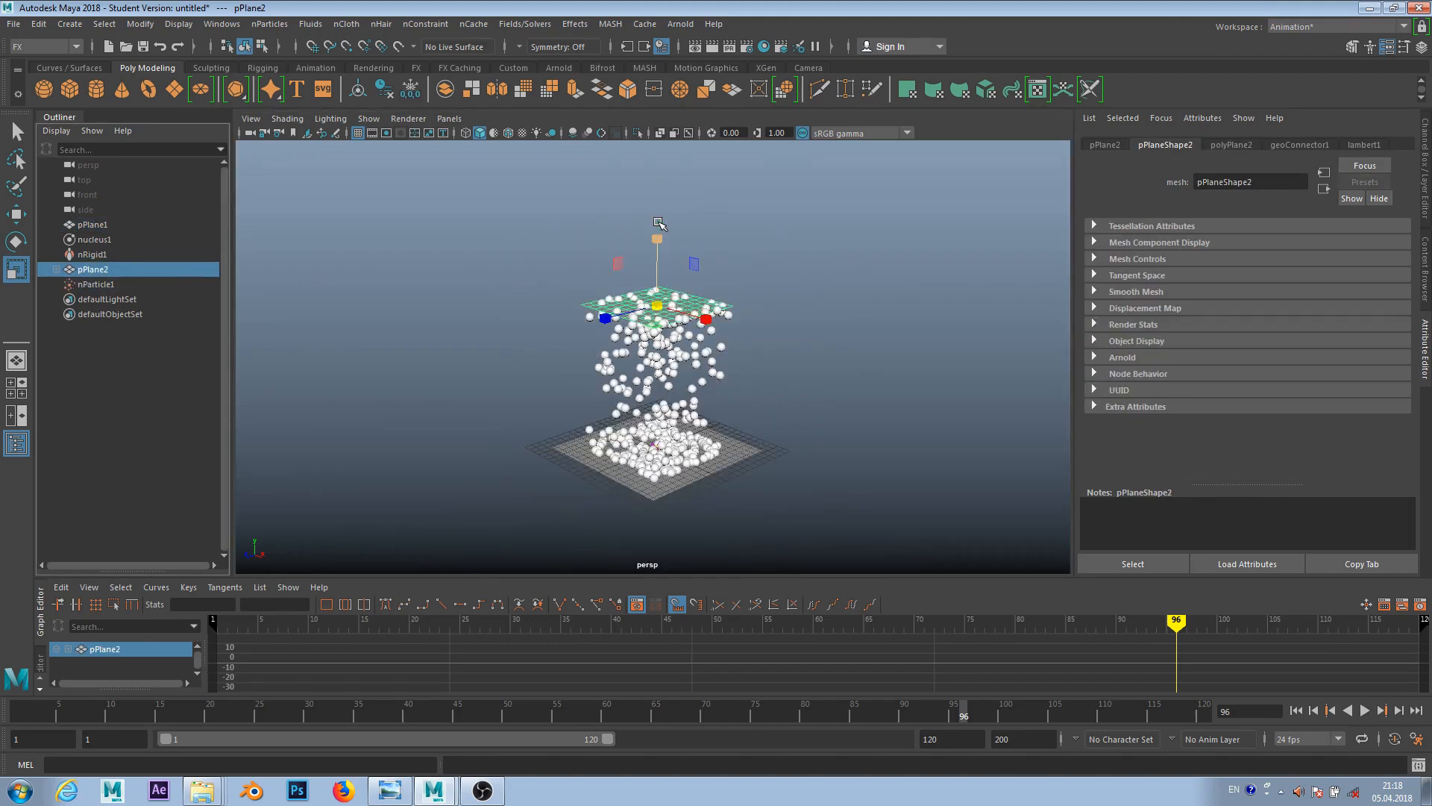
key("w")
left_click_drag(657, 236, 660, 153)
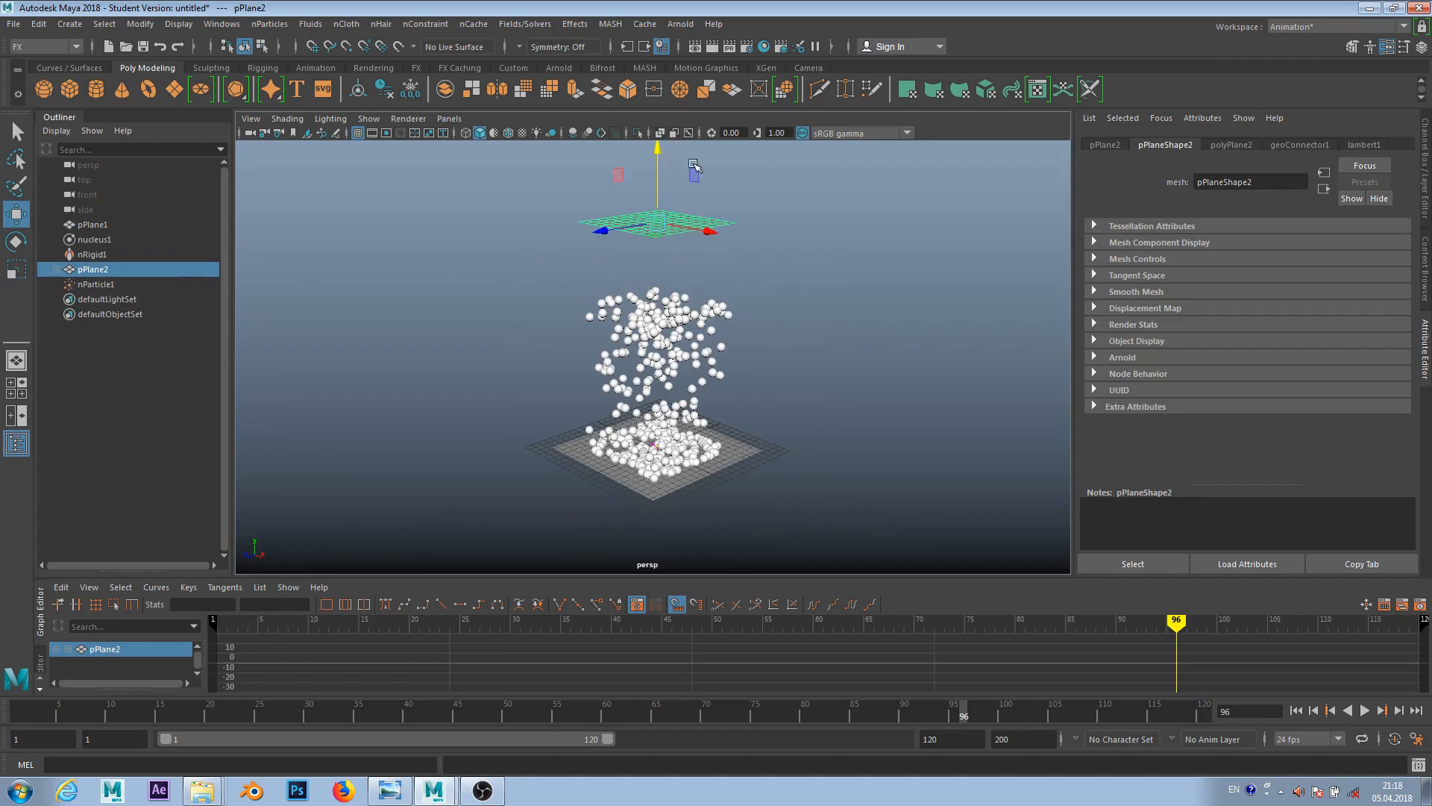
scroll(746, 224, "up", 5)
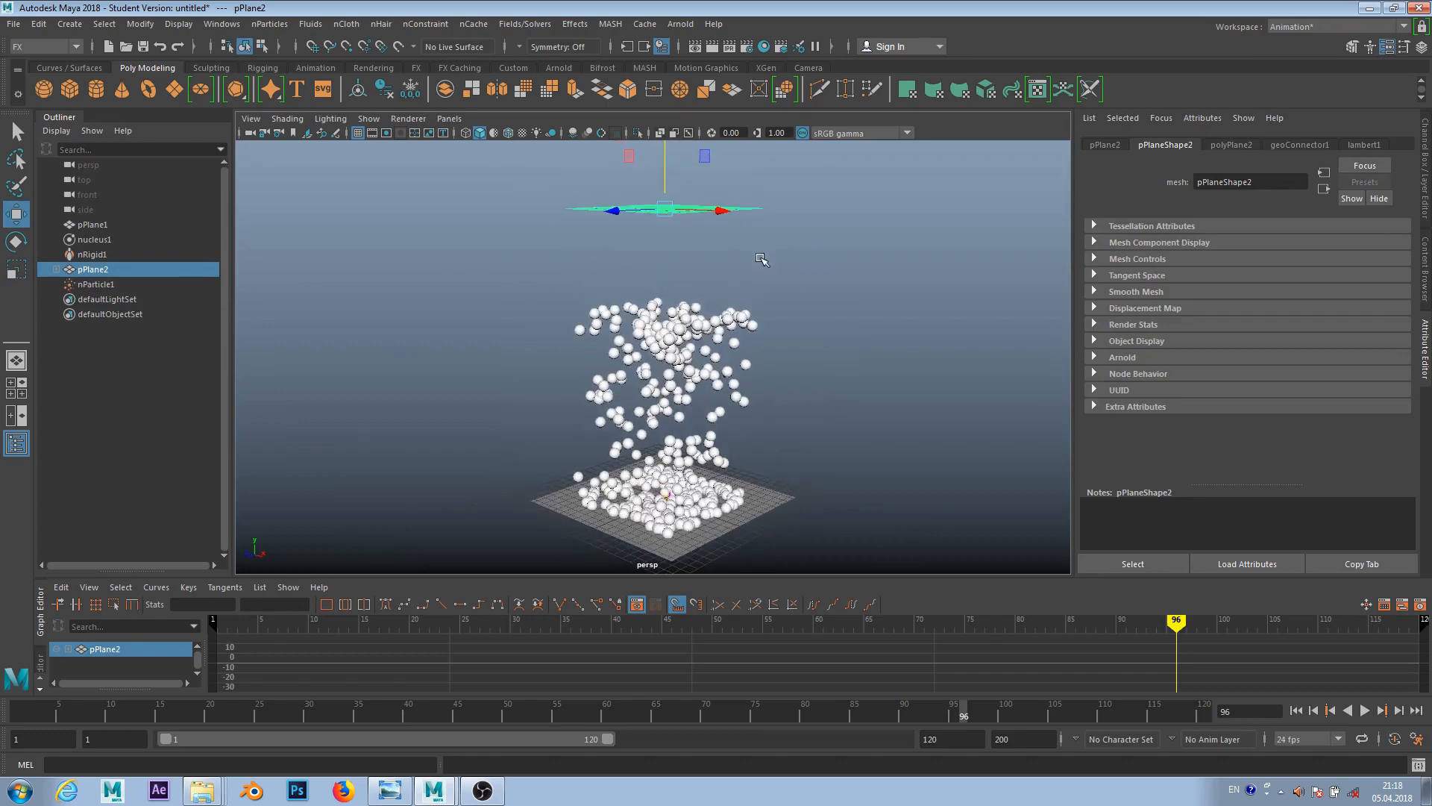
left_click_drag(761, 259, 732, 272, "alt")
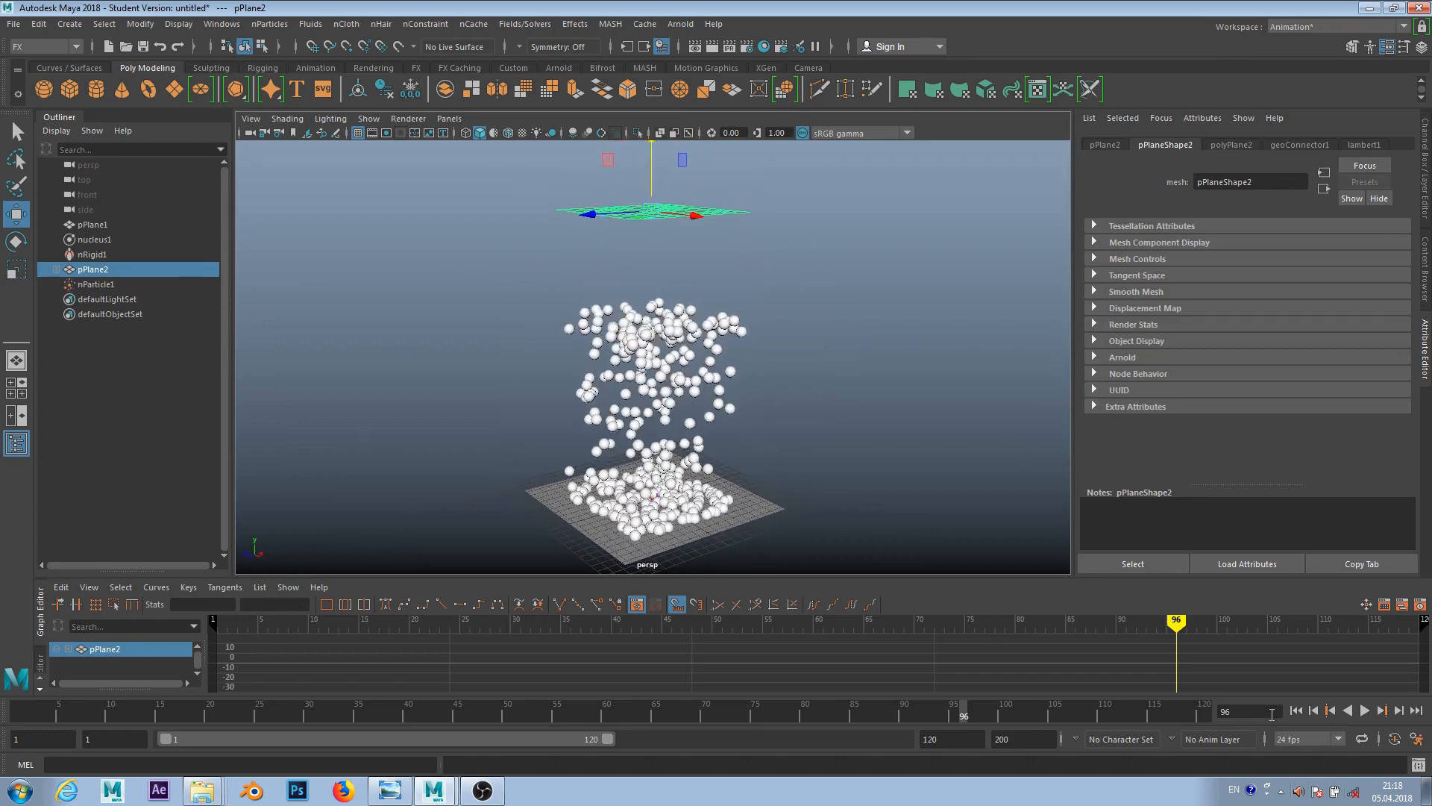
- Replay the simulation from the first frame to watch the particles fall from the raised emitting plane, then stop it
left_click(1296, 711)
left_click(1365, 710)
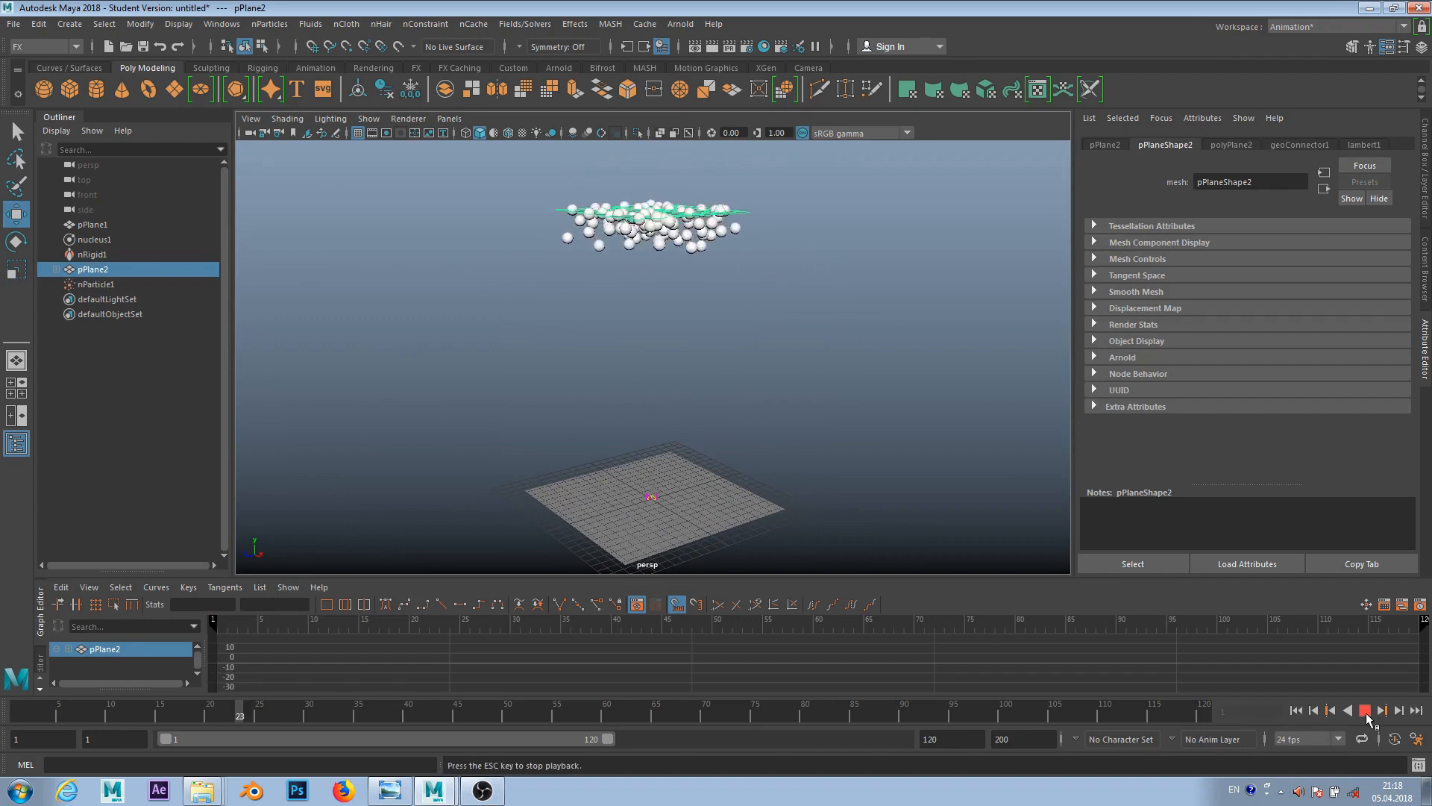
left_click(1365, 712)
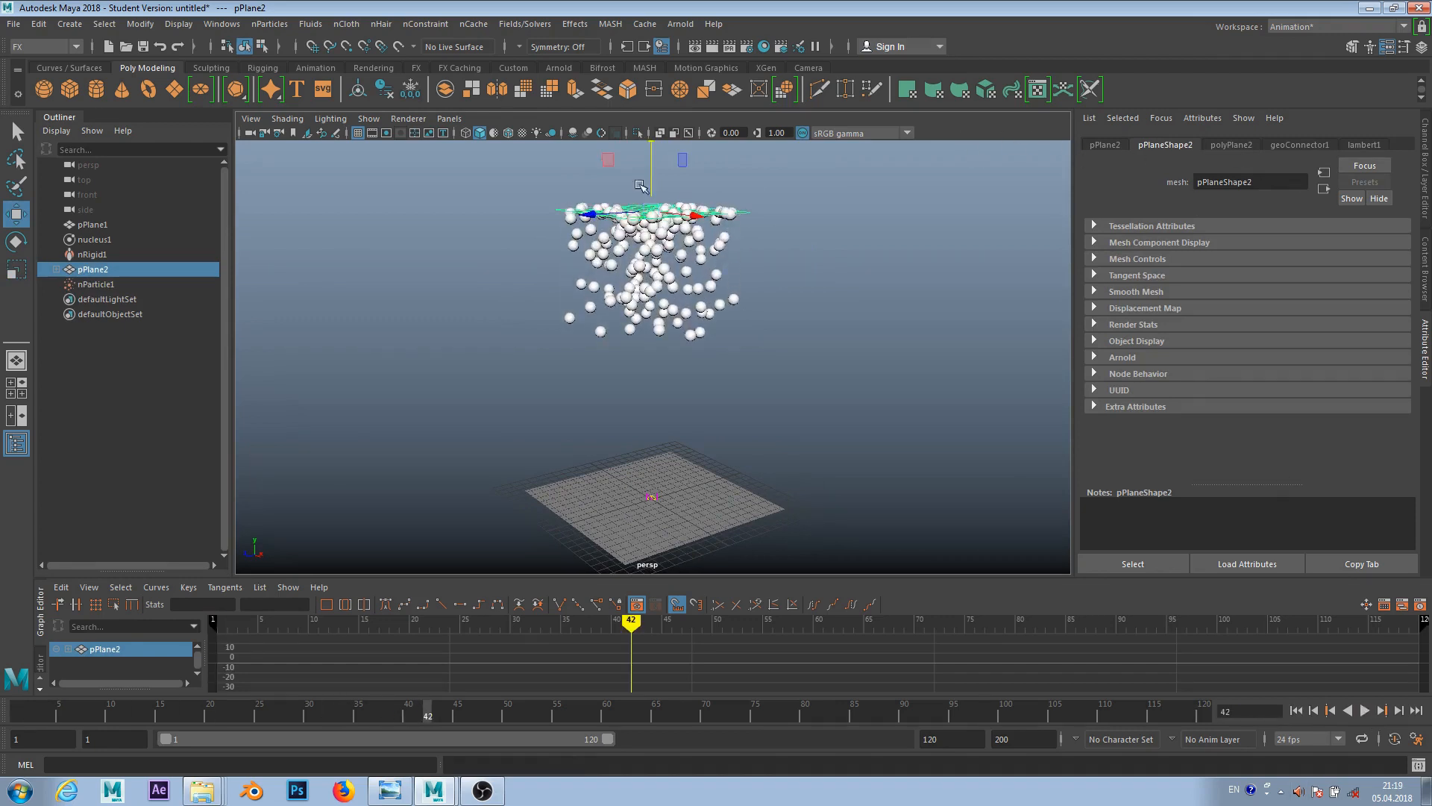
- Set the emission Speed of nParticle1's emitter1 to 5 and its Normal Speed to -5
left_click(96, 284)
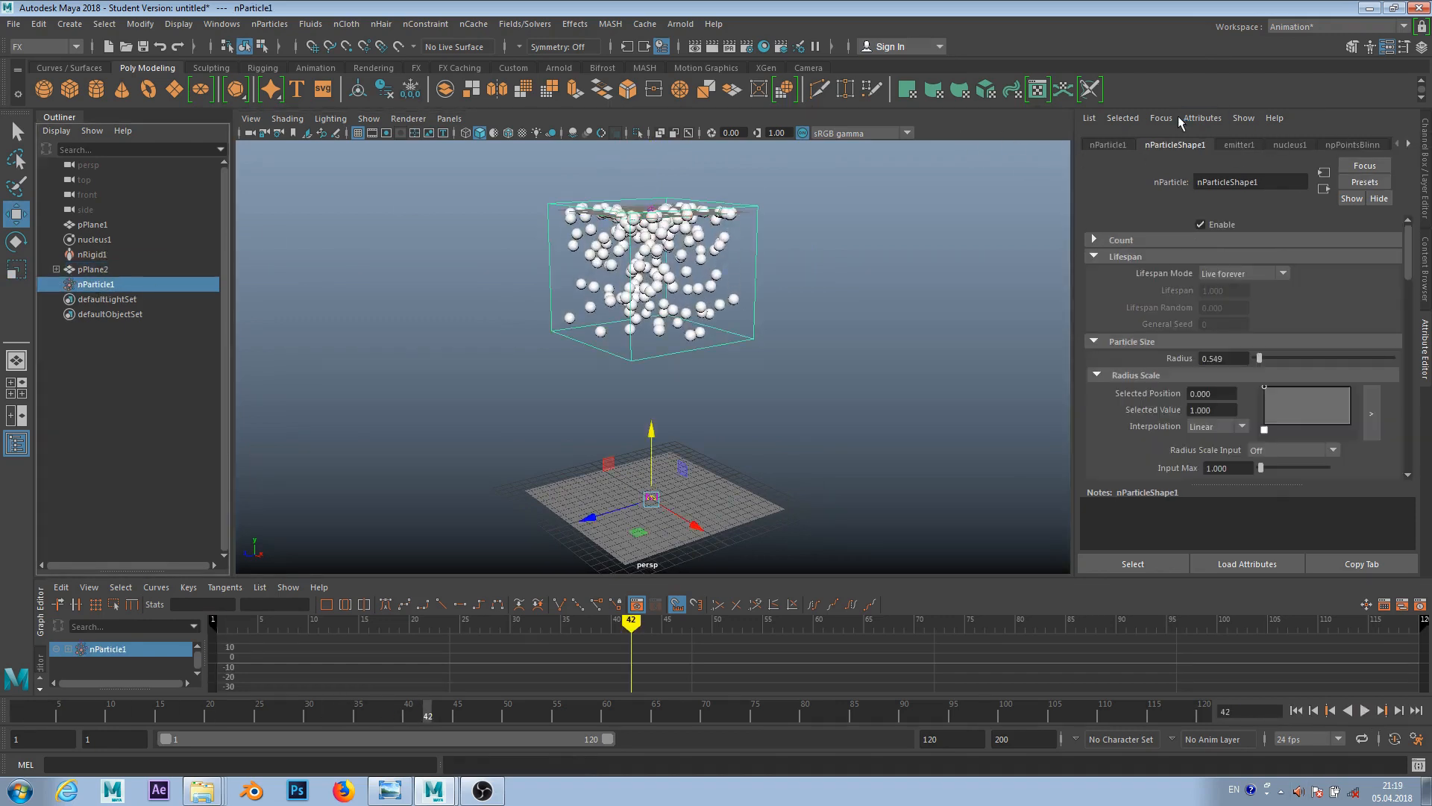
left_click(1239, 146)
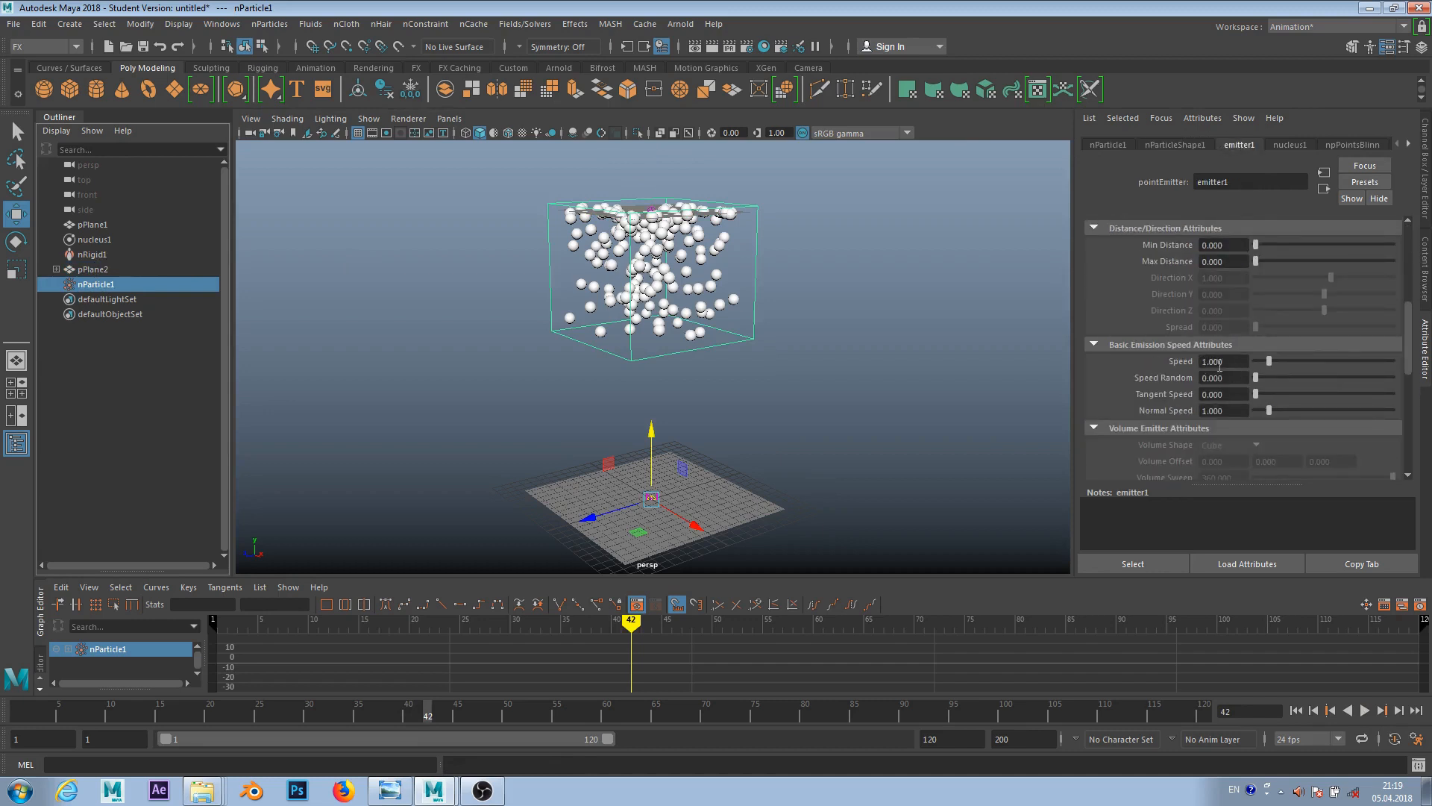
double_click(1229, 363)
type("5")
key("Return")
left_click(1238, 410)
double_click(1238, 409)
type("-5")
key("Return")
- Replay the simulation from the first frame with the changed emission speeds and stop it at frame 30
left_click(1296, 710)
left_click(1365, 711)
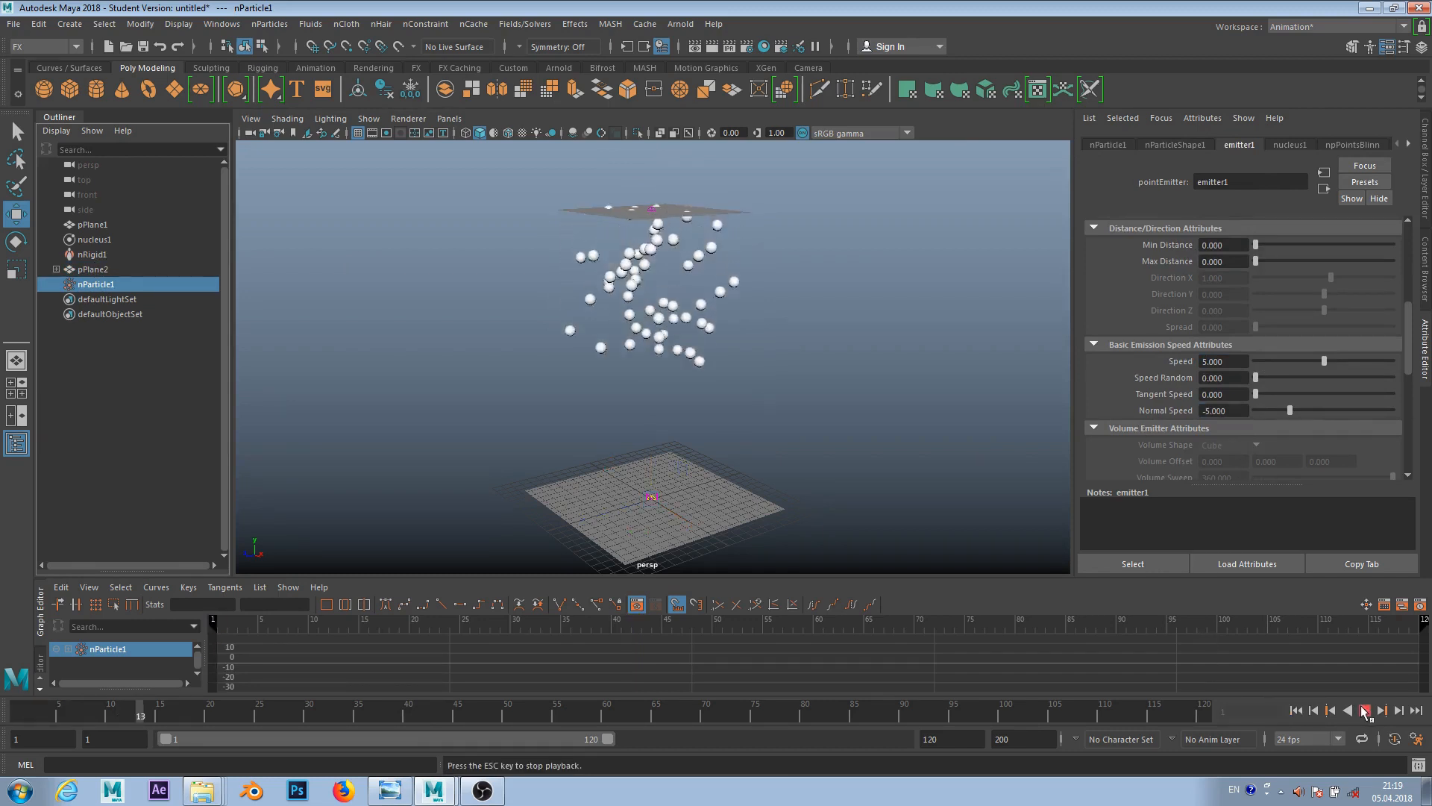
left_click(1365, 711)
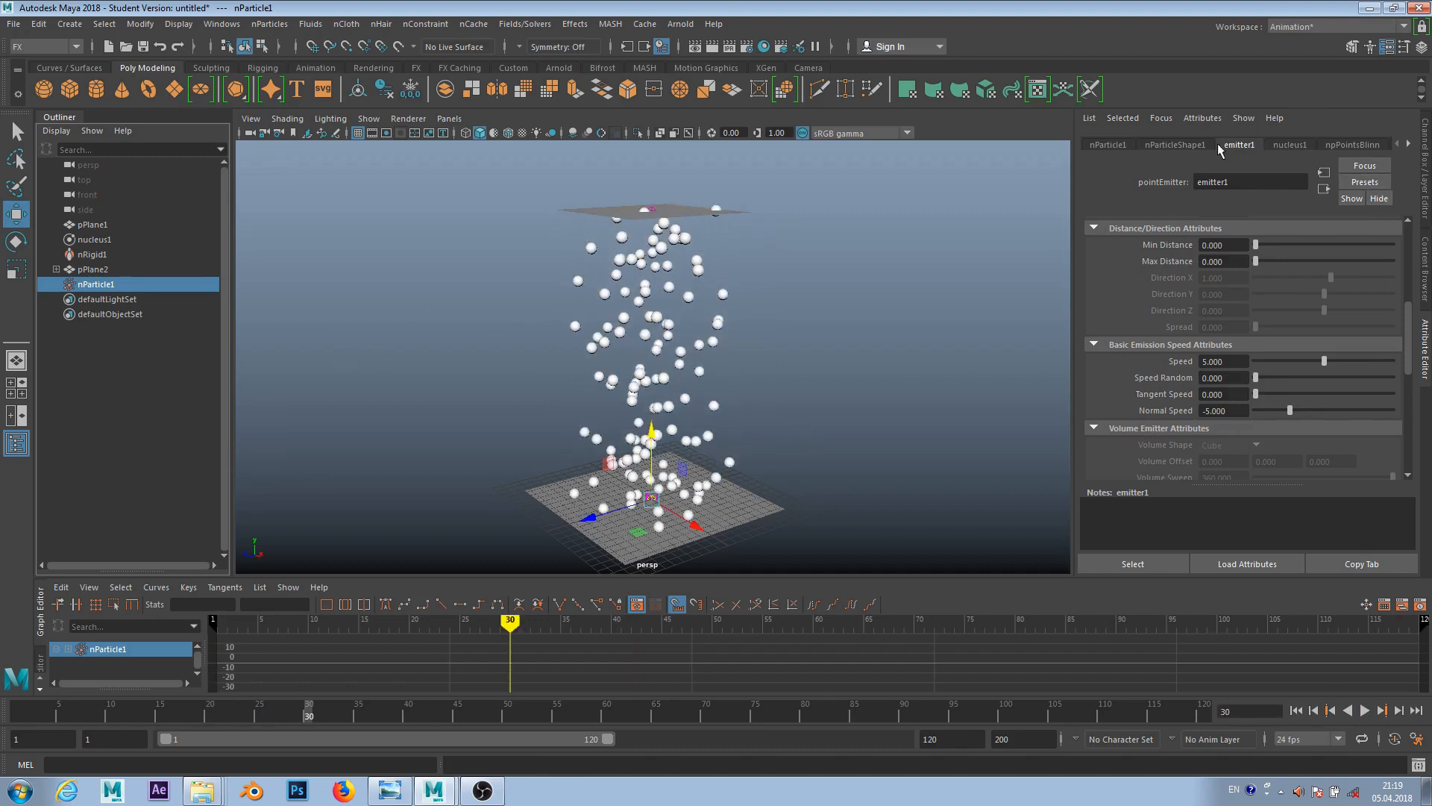
- In the Color ramp of nParticleShape1, move the first marker to position 0.374 and make it blue
left_click(1186, 144)
scroll(1291, 348, "down", 5)
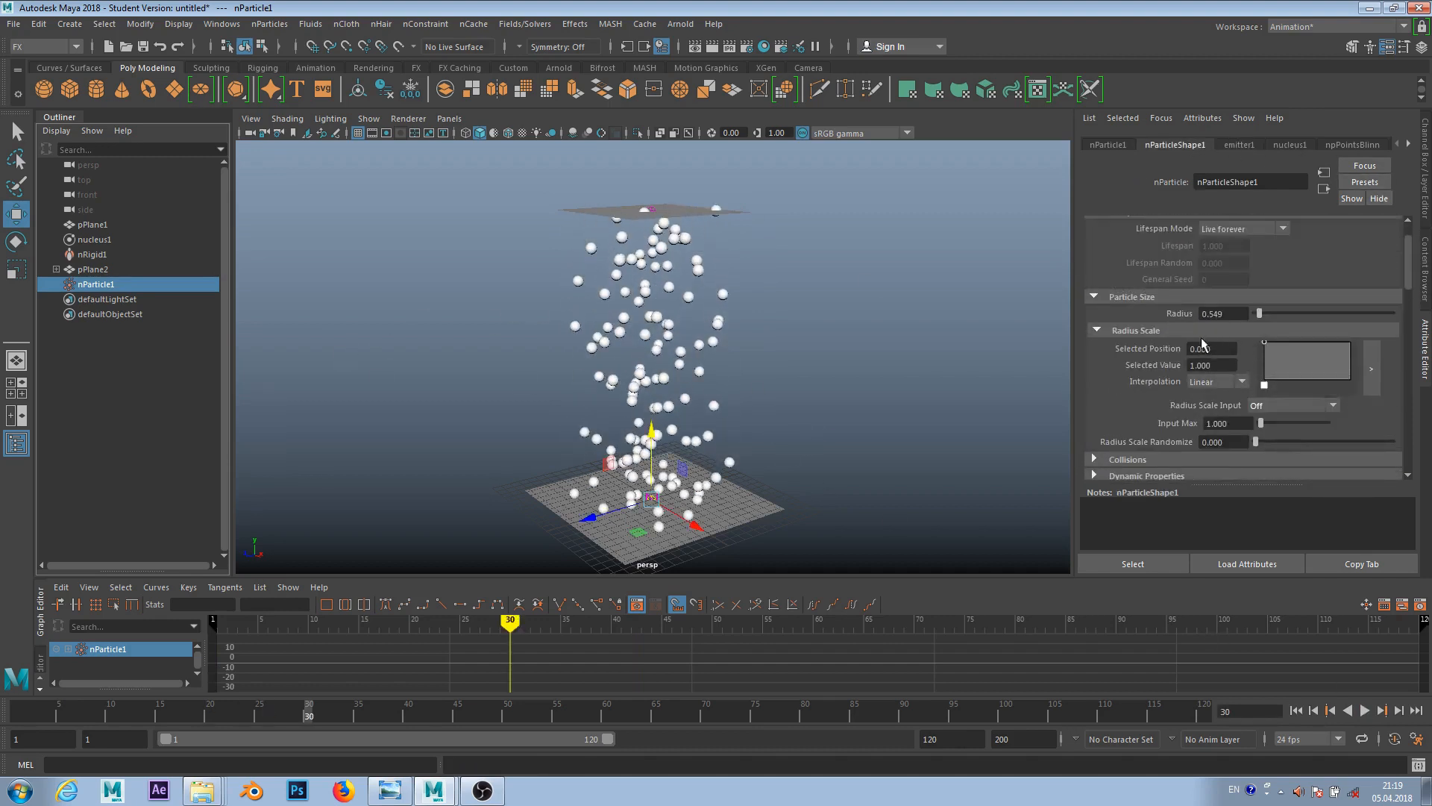
scroll(1202, 343, "down", 10)
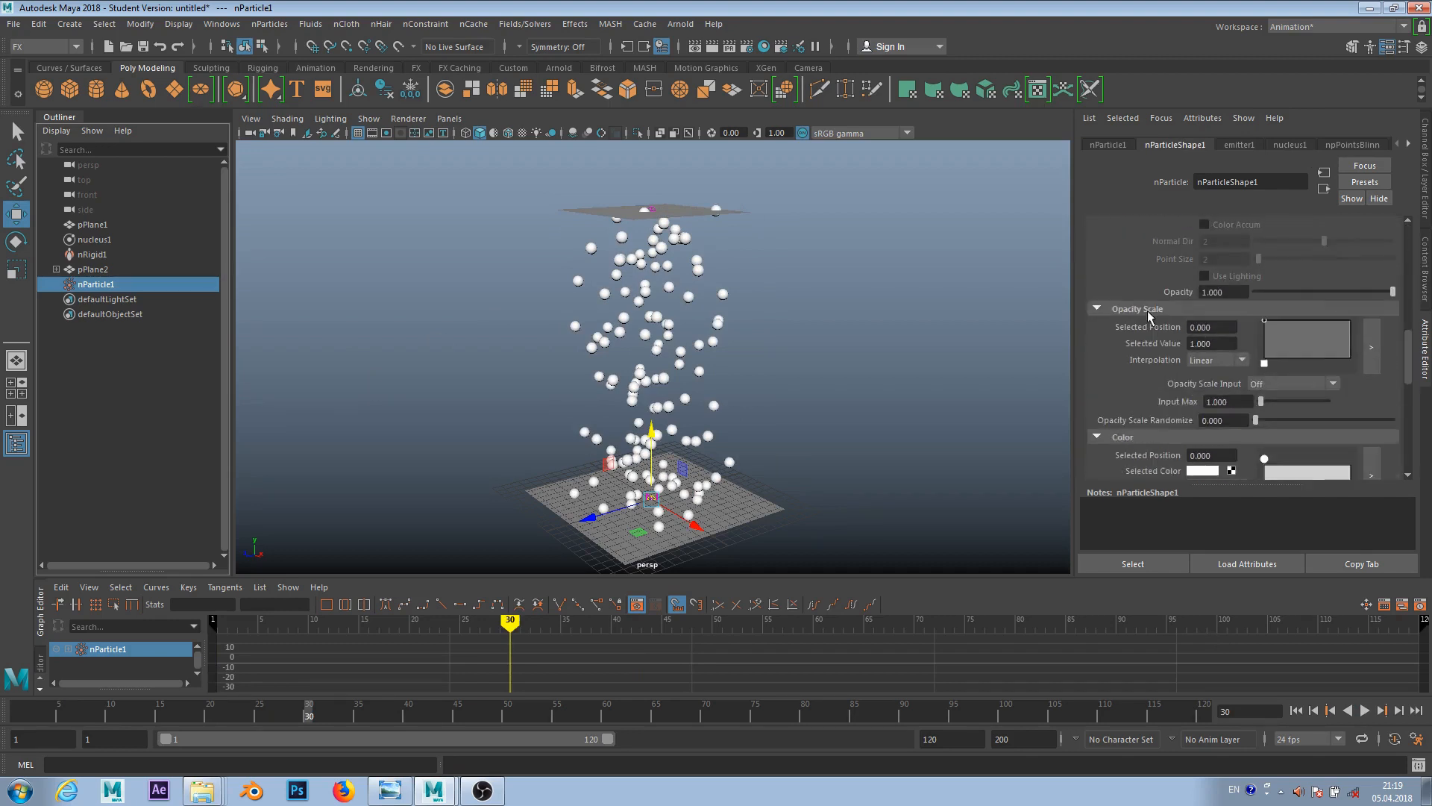
scroll(1156, 313, "up", 3)
scroll(1264, 288, "down", 6)
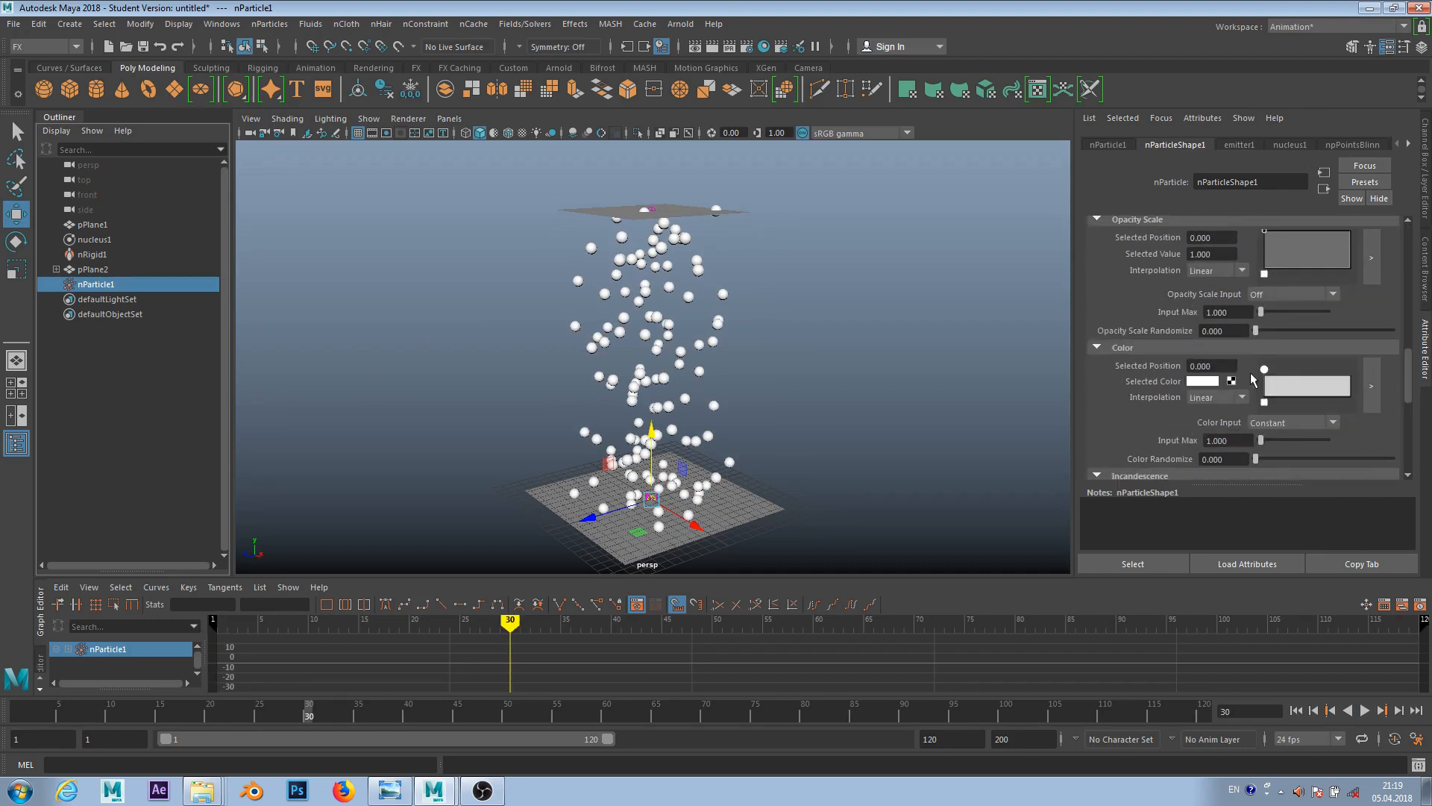
left_click_drag(1264, 369, 1286, 370)
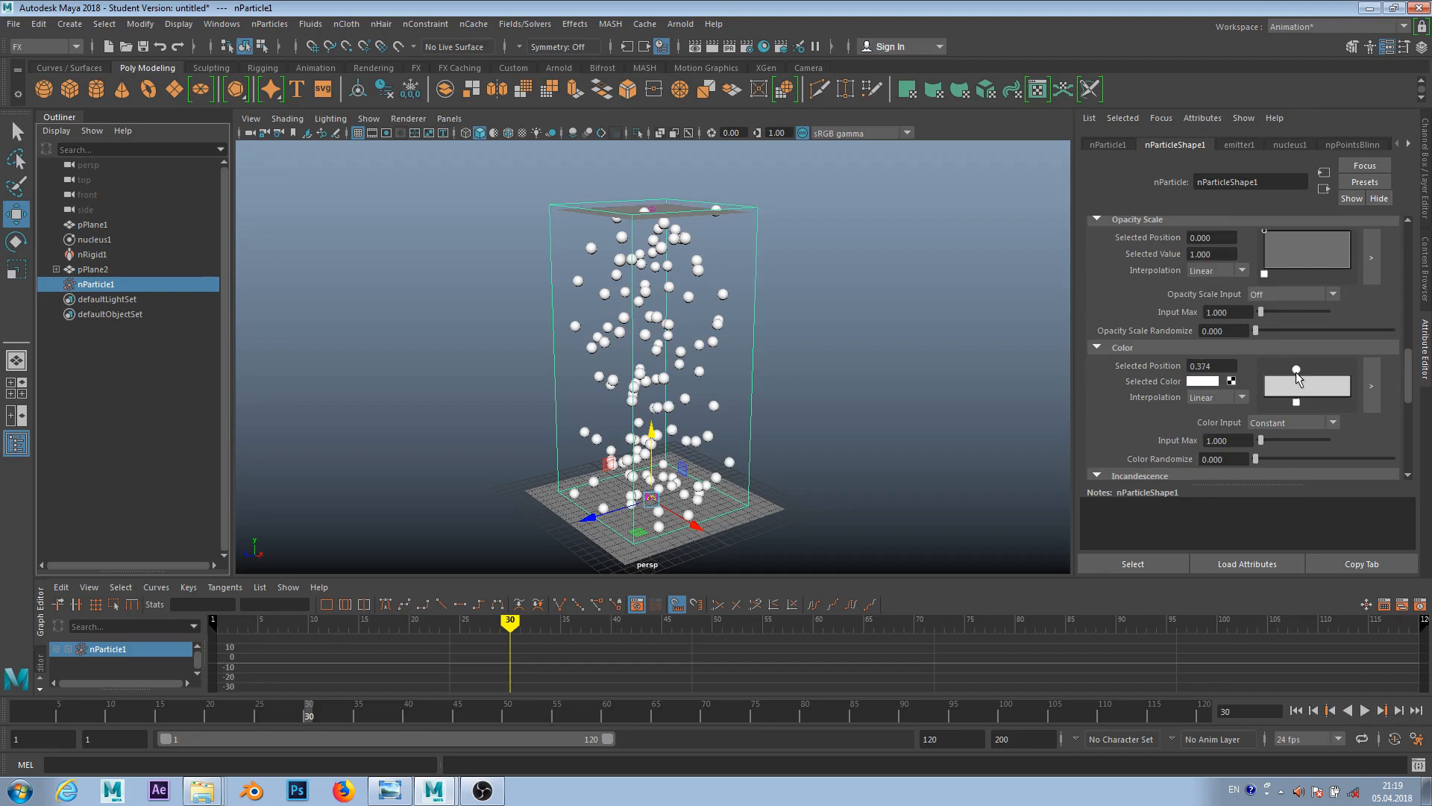
left_click(1203, 381)
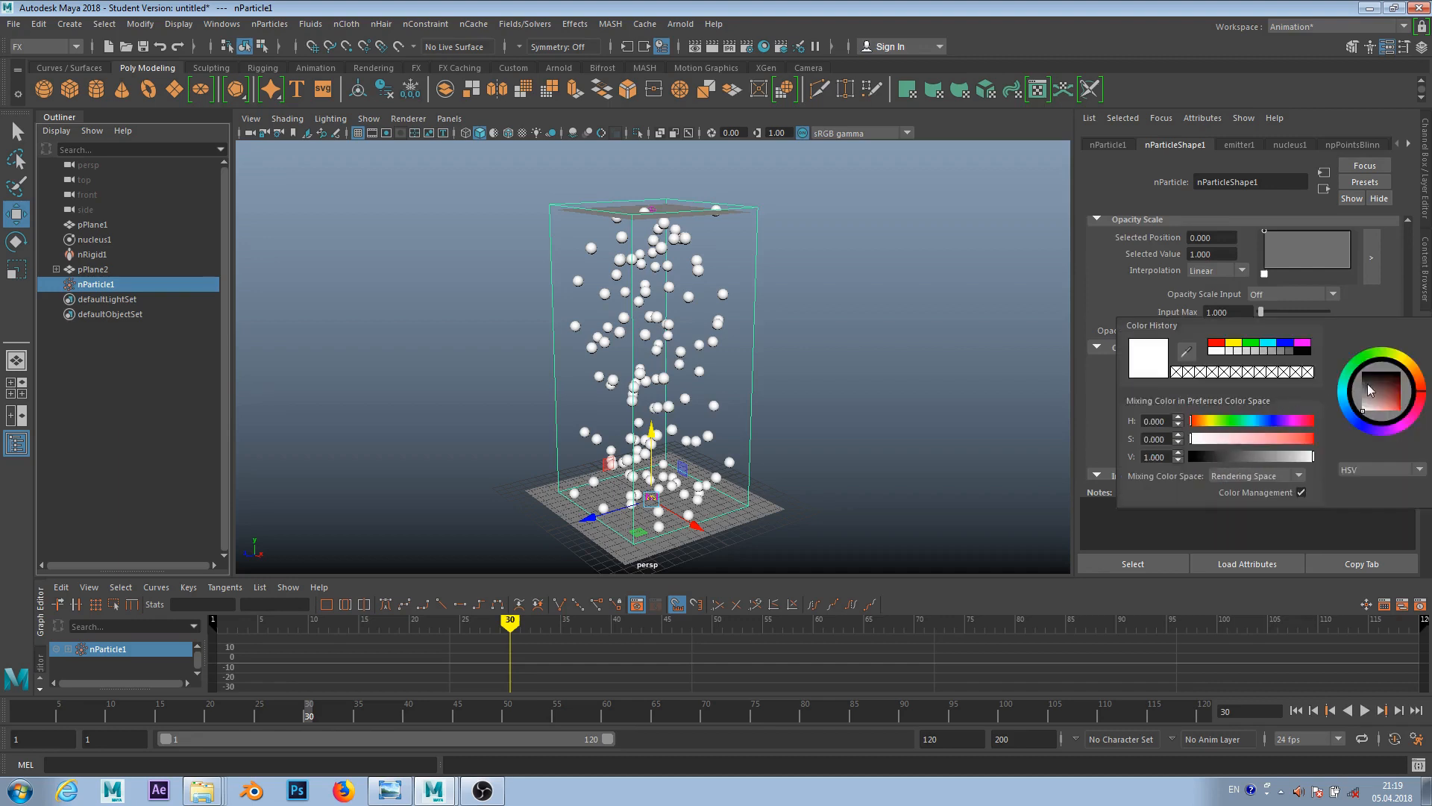
left_click_drag(1375, 409, 1395, 377)
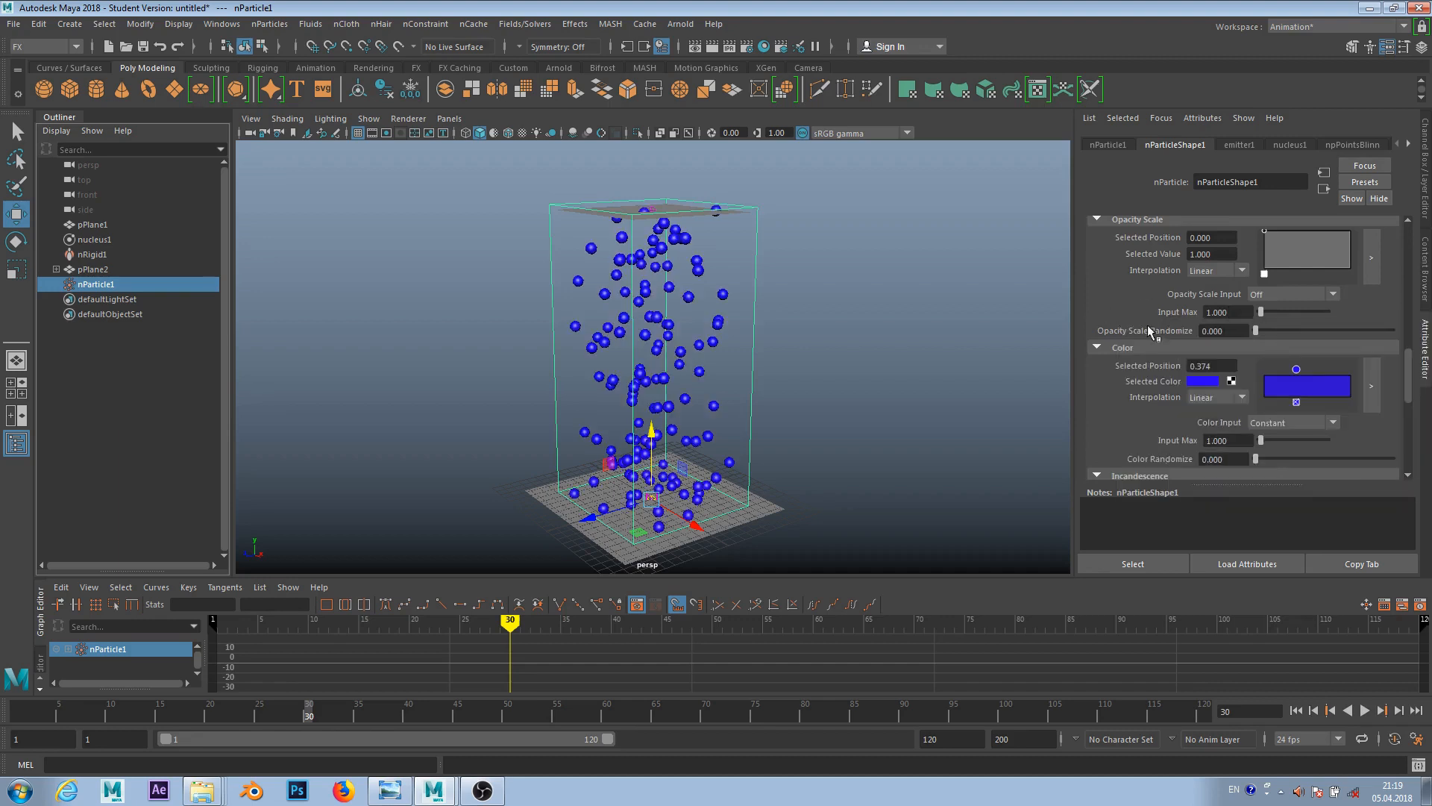
- Add a second marker at position 1.000 of the particle Color ramp and make it yellow
left_click(1350, 387)
left_click(1203, 381)
left_click(1348, 370)
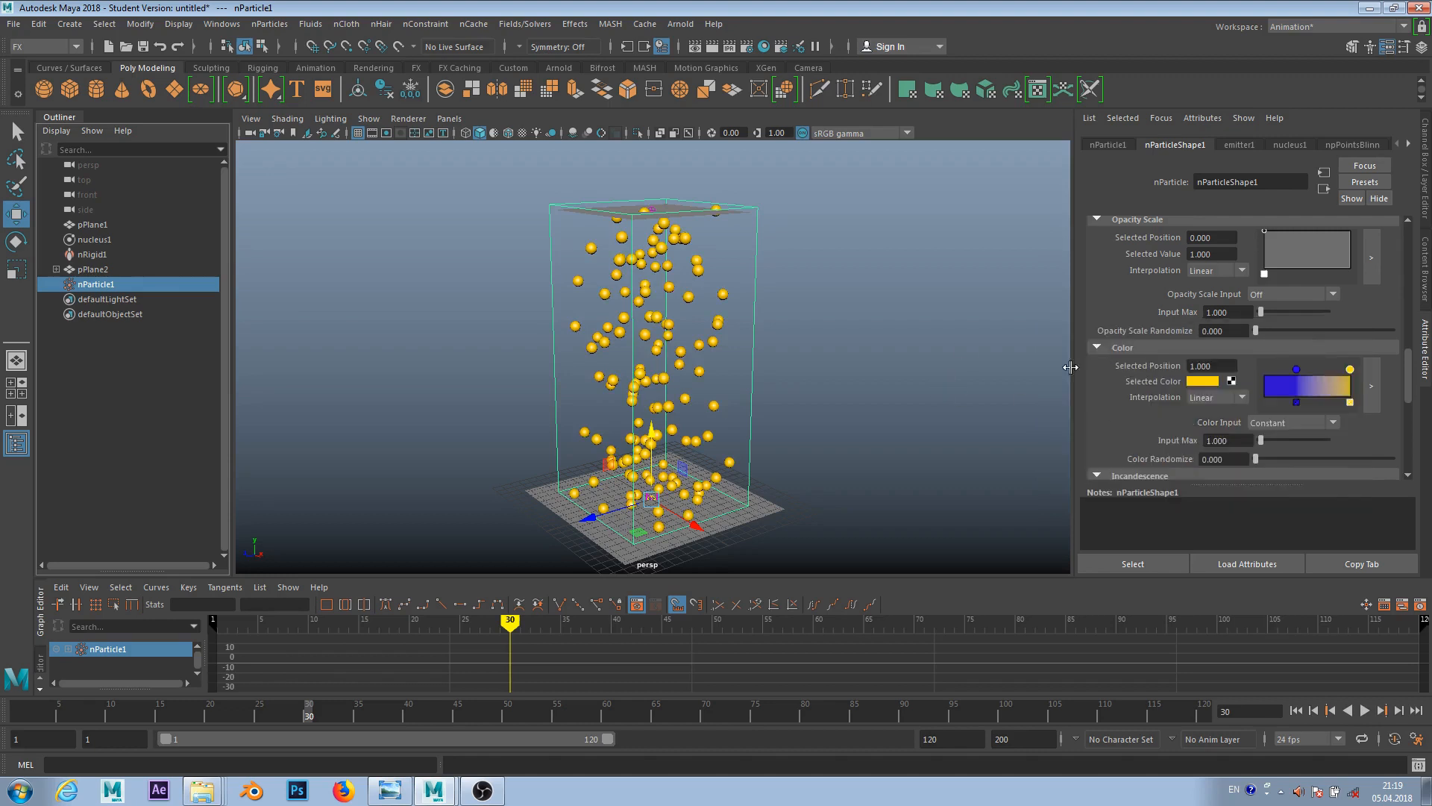
- Set the Color Input of the particle Color ramp to Age and inspect the colours on the particles
left_click(1280, 424)
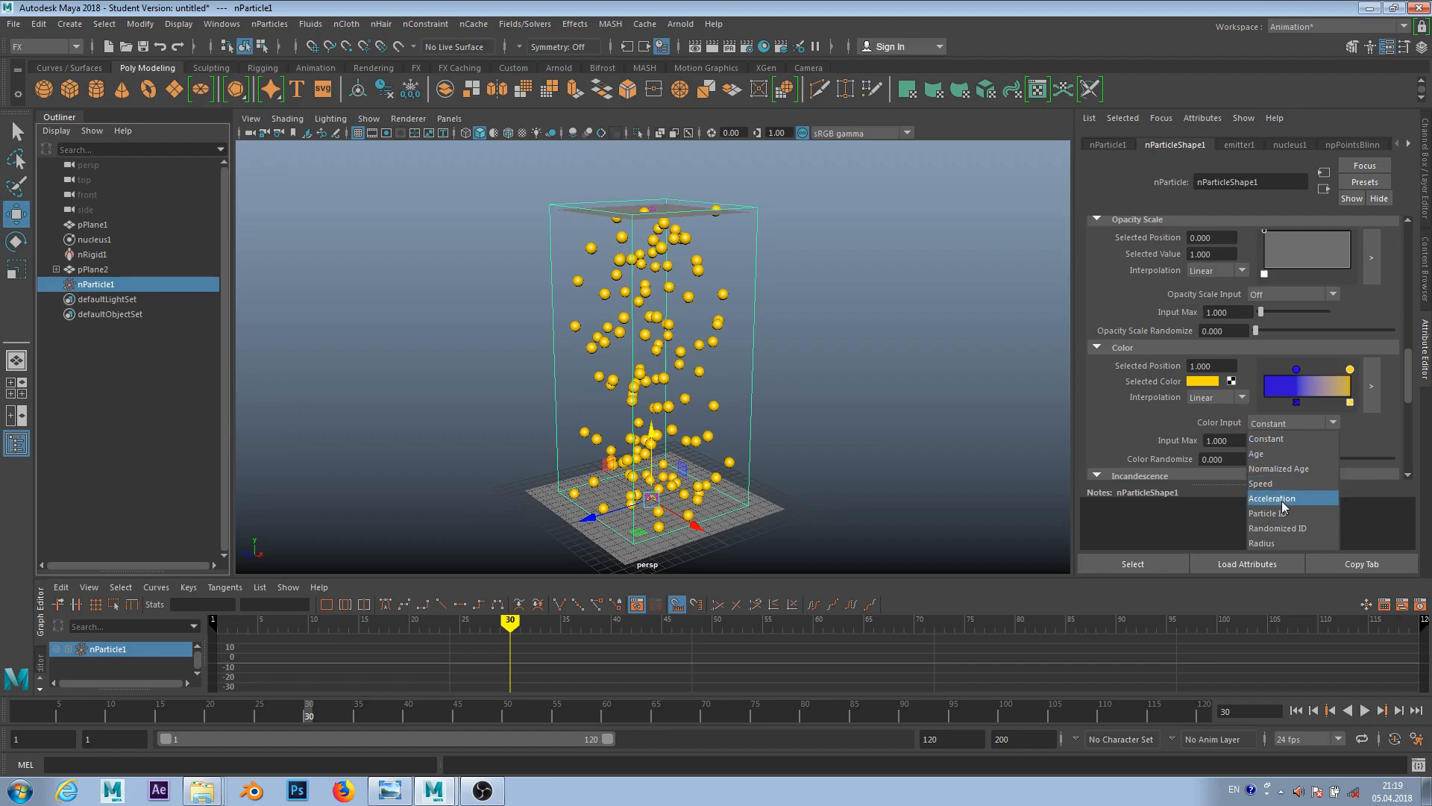
left_click(1270, 453)
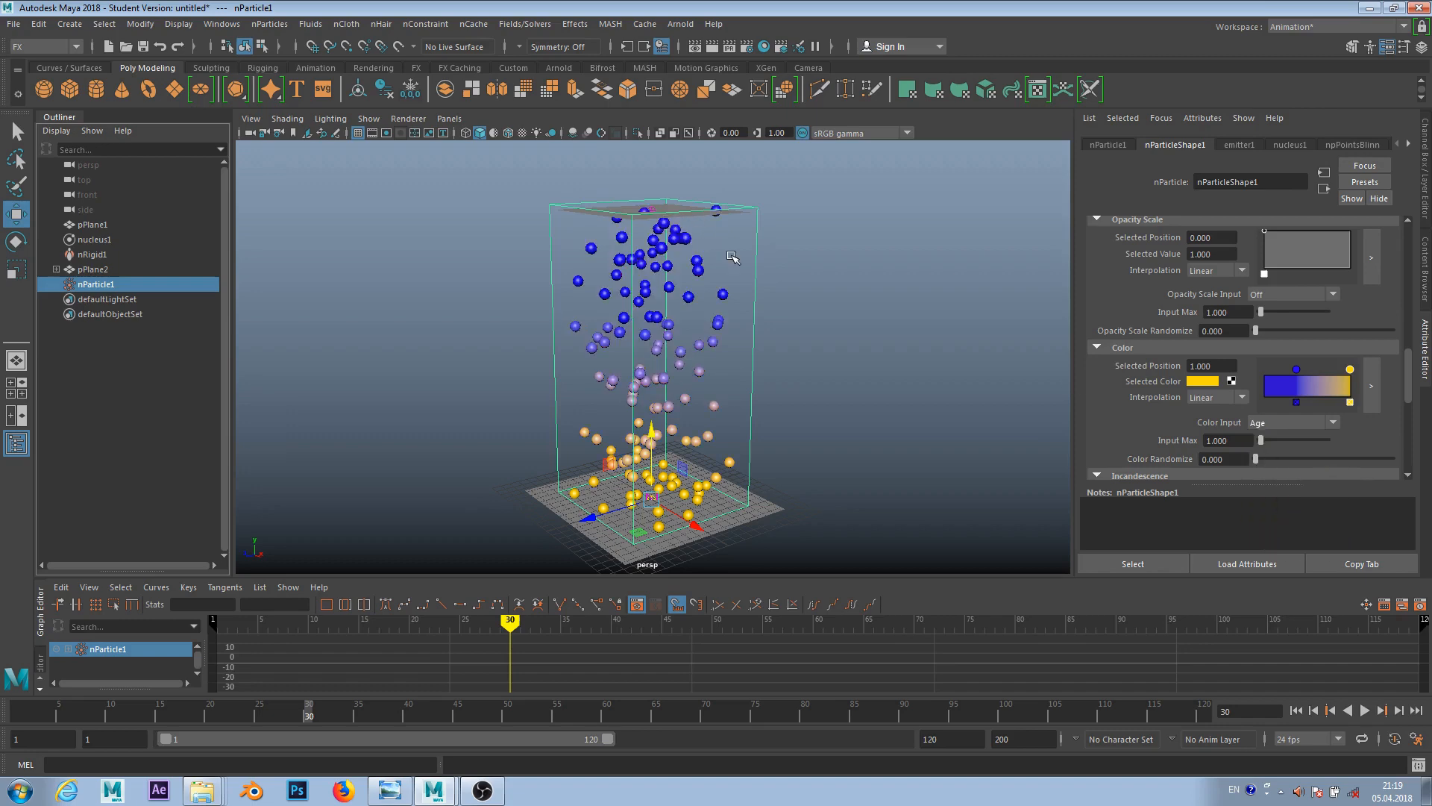
left_click_drag(834, 304, 789, 311, "alt")
left_click_drag(812, 439, 811, 428, "alt")
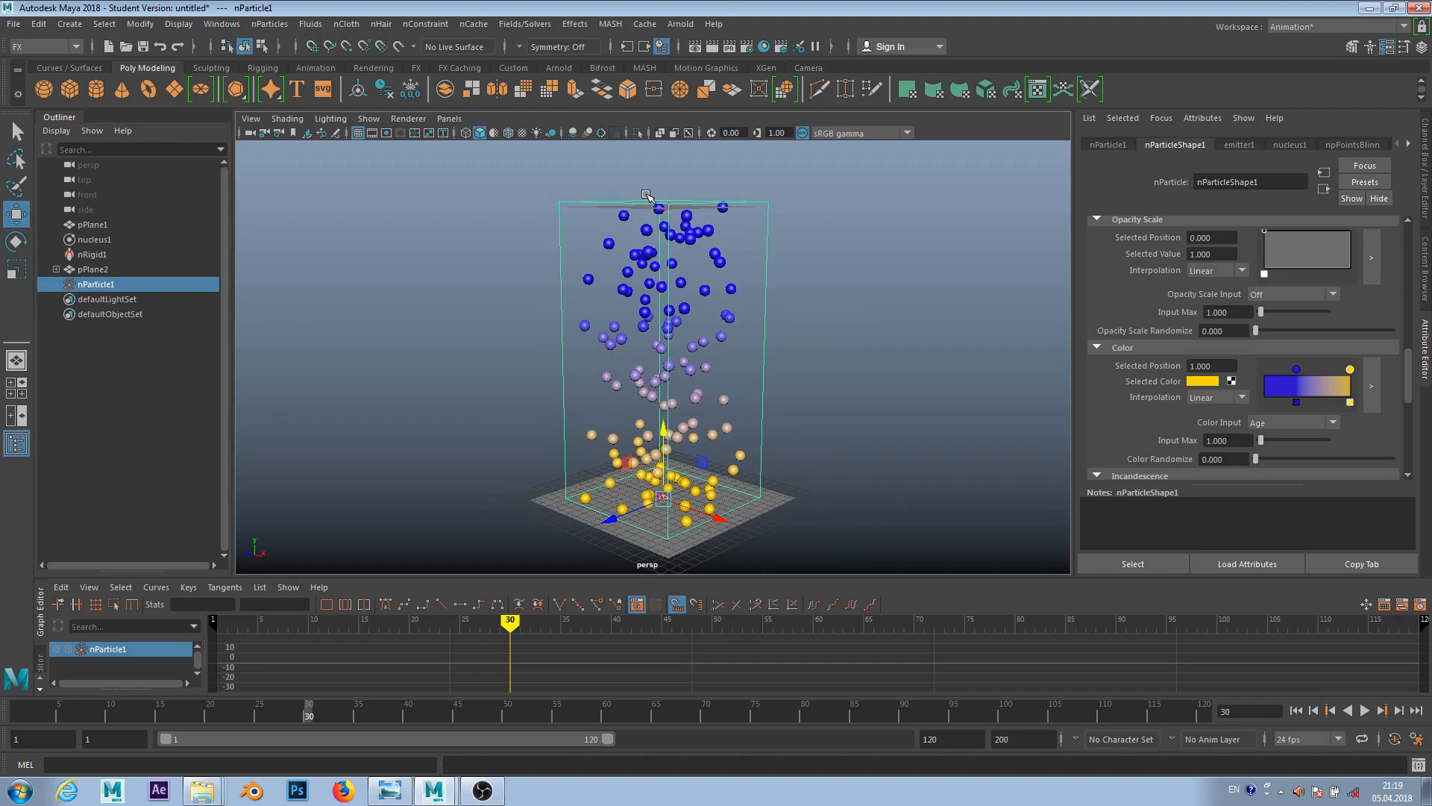
- Replay the age-coloured particle simulation from the first frame and stop it at frame 14
left_click(1296, 710)
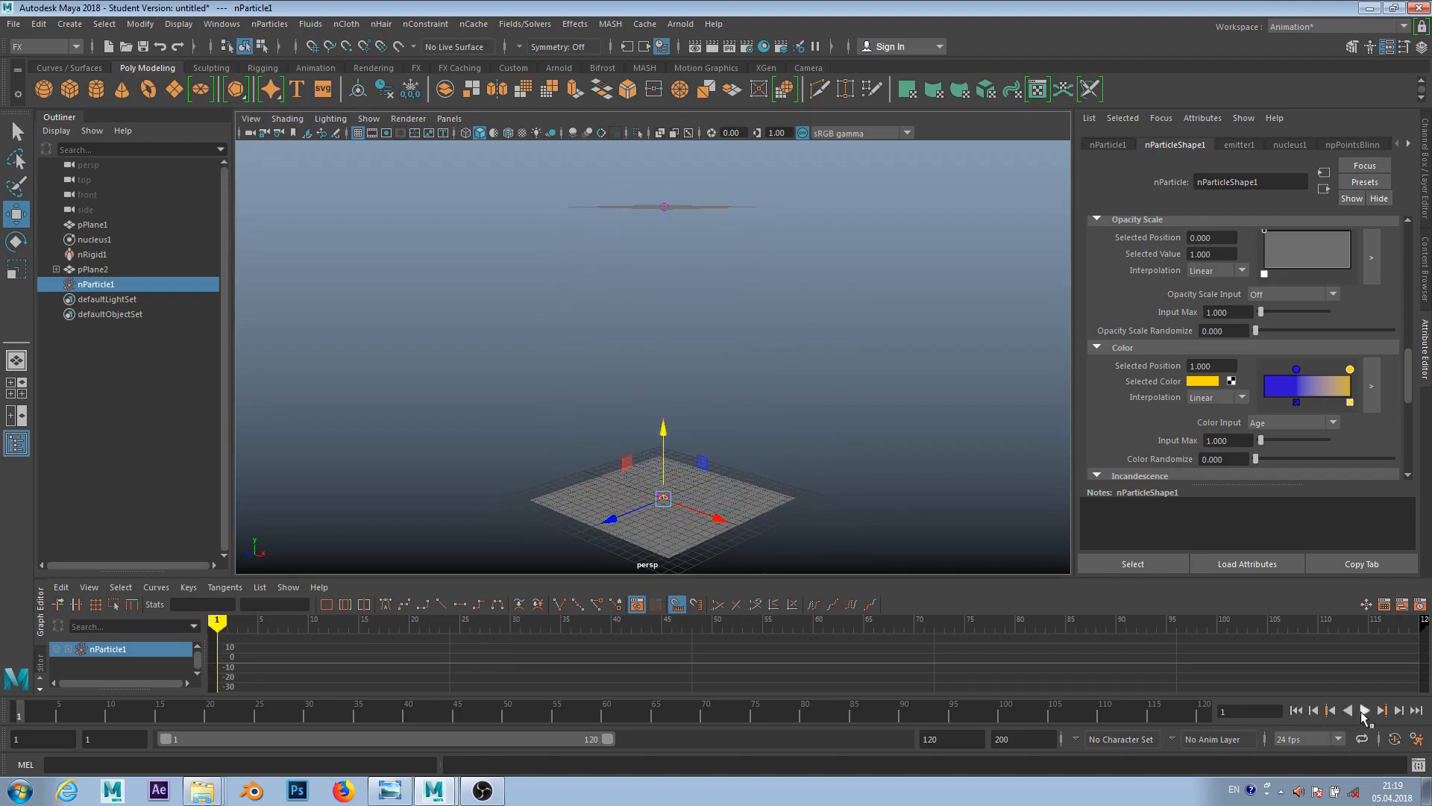
left_click(1366, 710)
left_click(1365, 710)
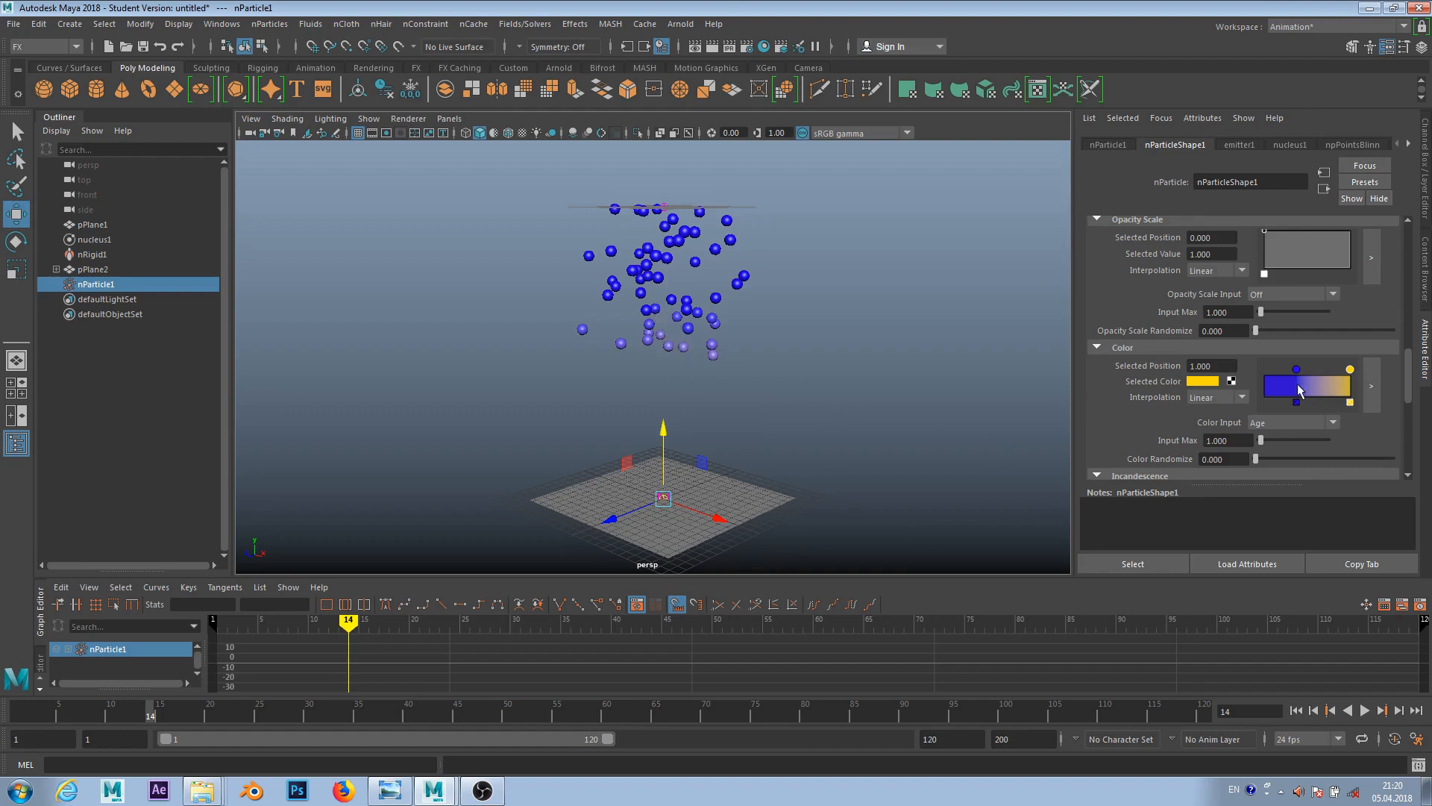
- Test the Color ramp with the blue marker at 0.339 and Input Max at 6.180 by continuing playback to frame 27
mouse_move(1296, 370)
left_mouse_down()
mouse_move(1323, 372)
mouse_move(1270, 371)
mouse_move(1293, 369)
left_mouse_up()
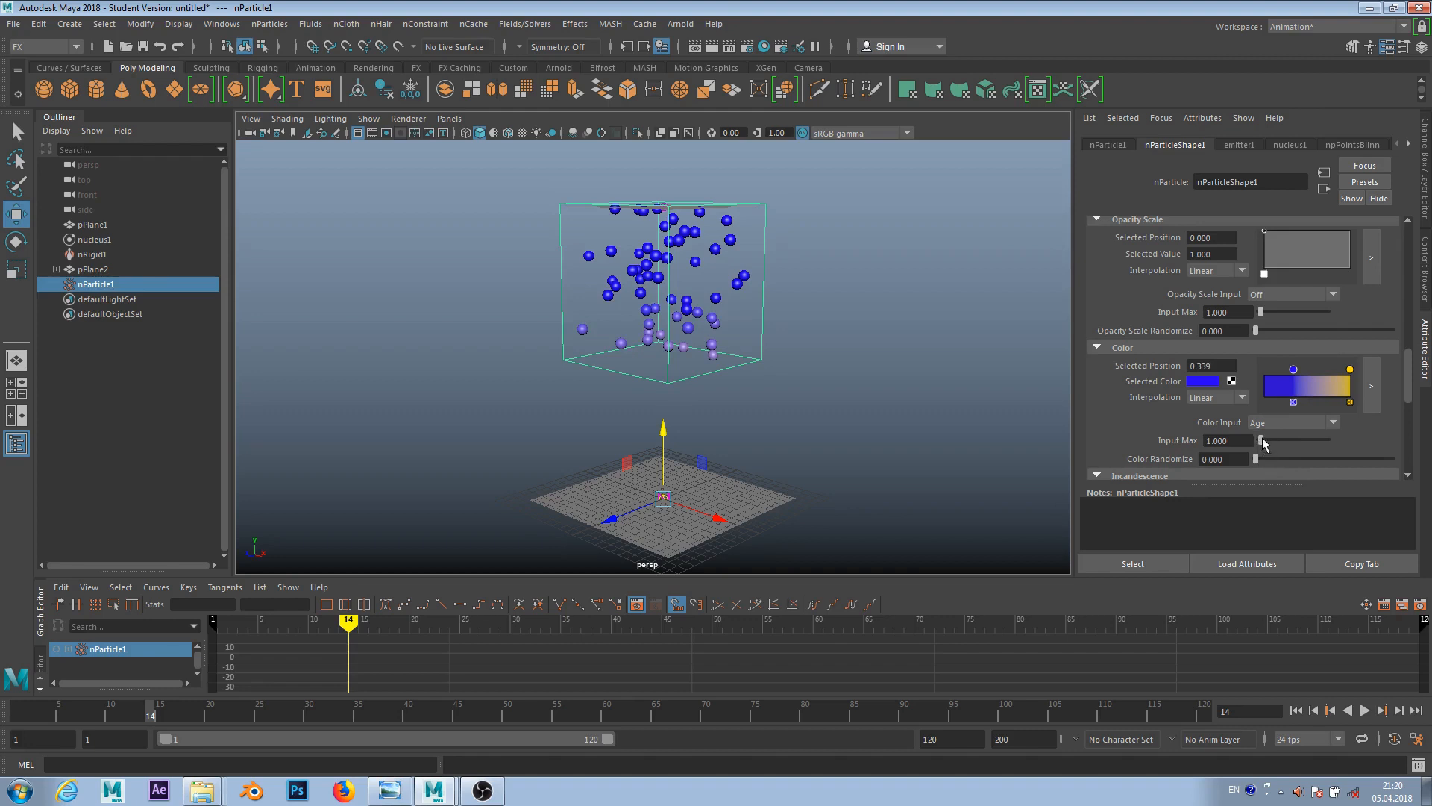
left_click_drag(1264, 441, 1271, 443)
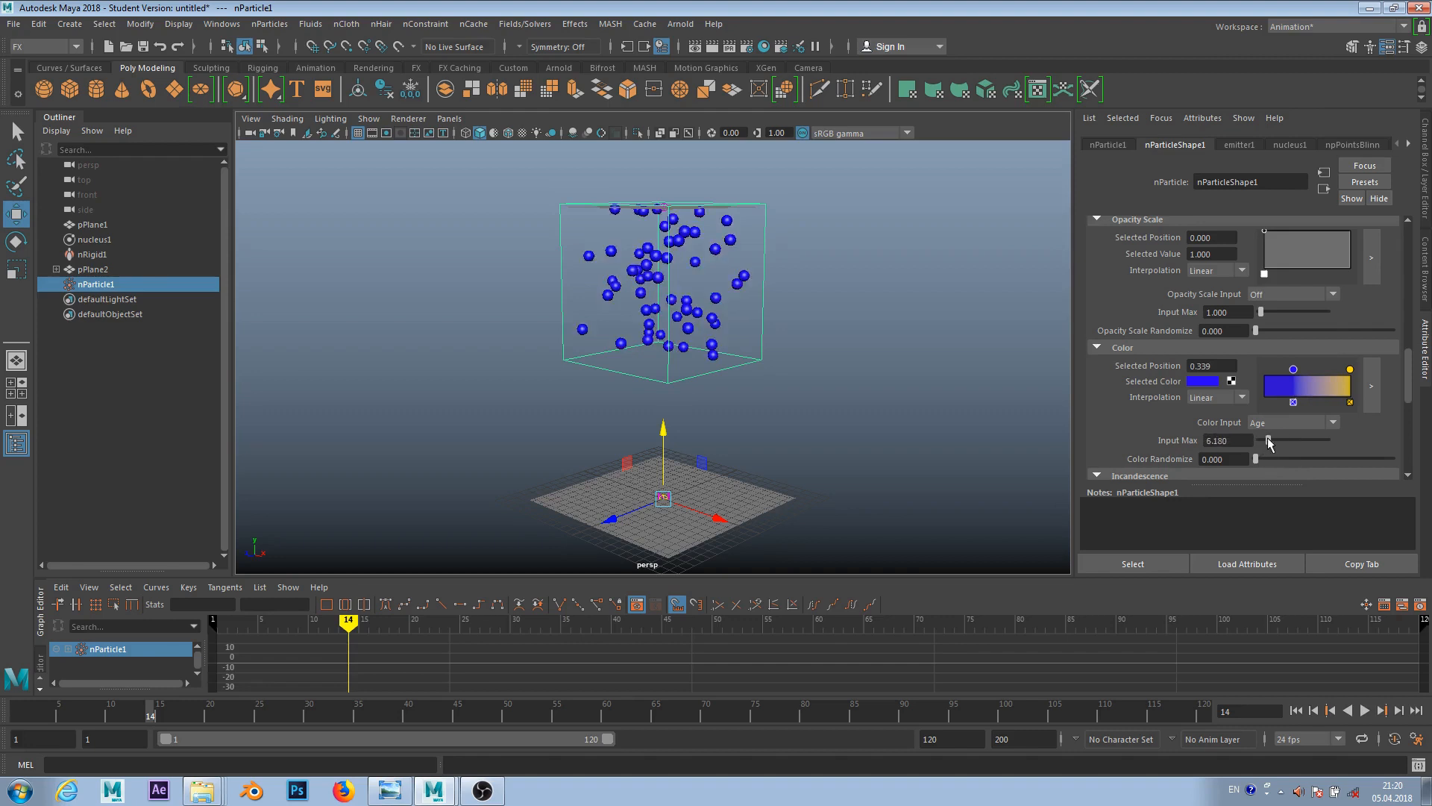
left_click(1365, 710)
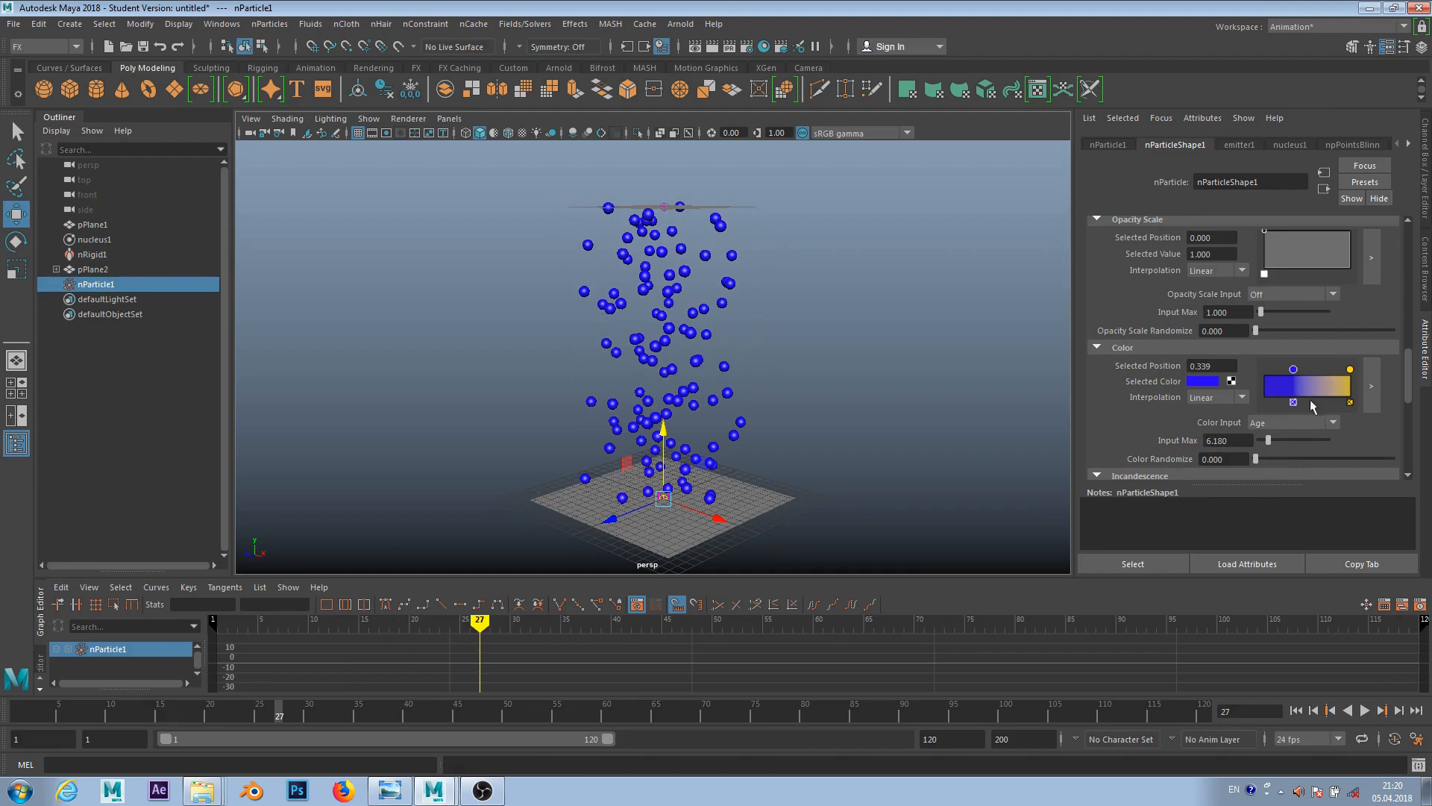
- Set the Color Input Max to 1.124 and sharpen the blue-to-yellow transition by moving the yellow marker to 0.583
left_click_drag(1269, 441, 1263, 446)
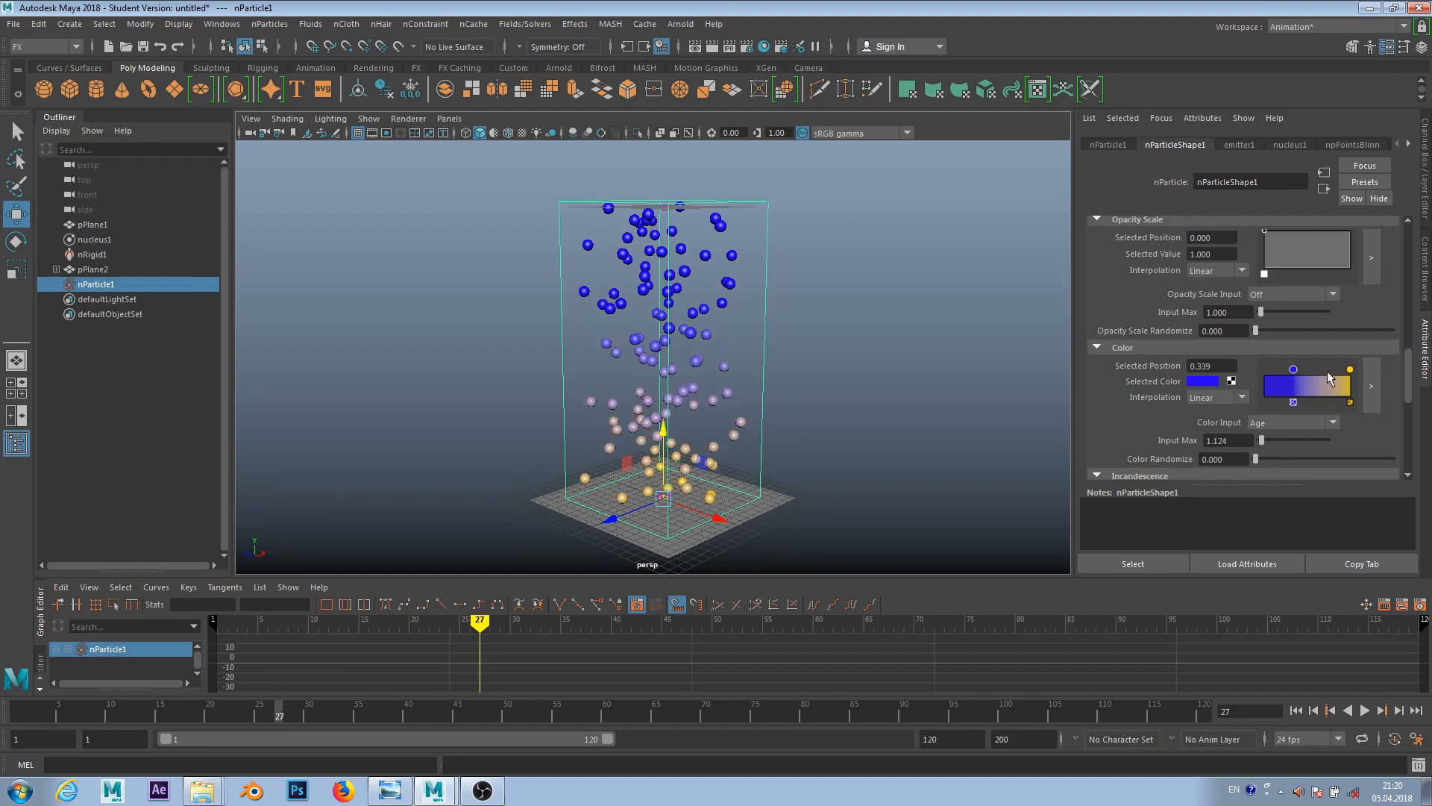
mouse_move(1294, 371)
left_mouse_down()
mouse_move(1343, 371)
mouse_move(1302, 374)
mouse_move(1315, 371)
left_mouse_up()
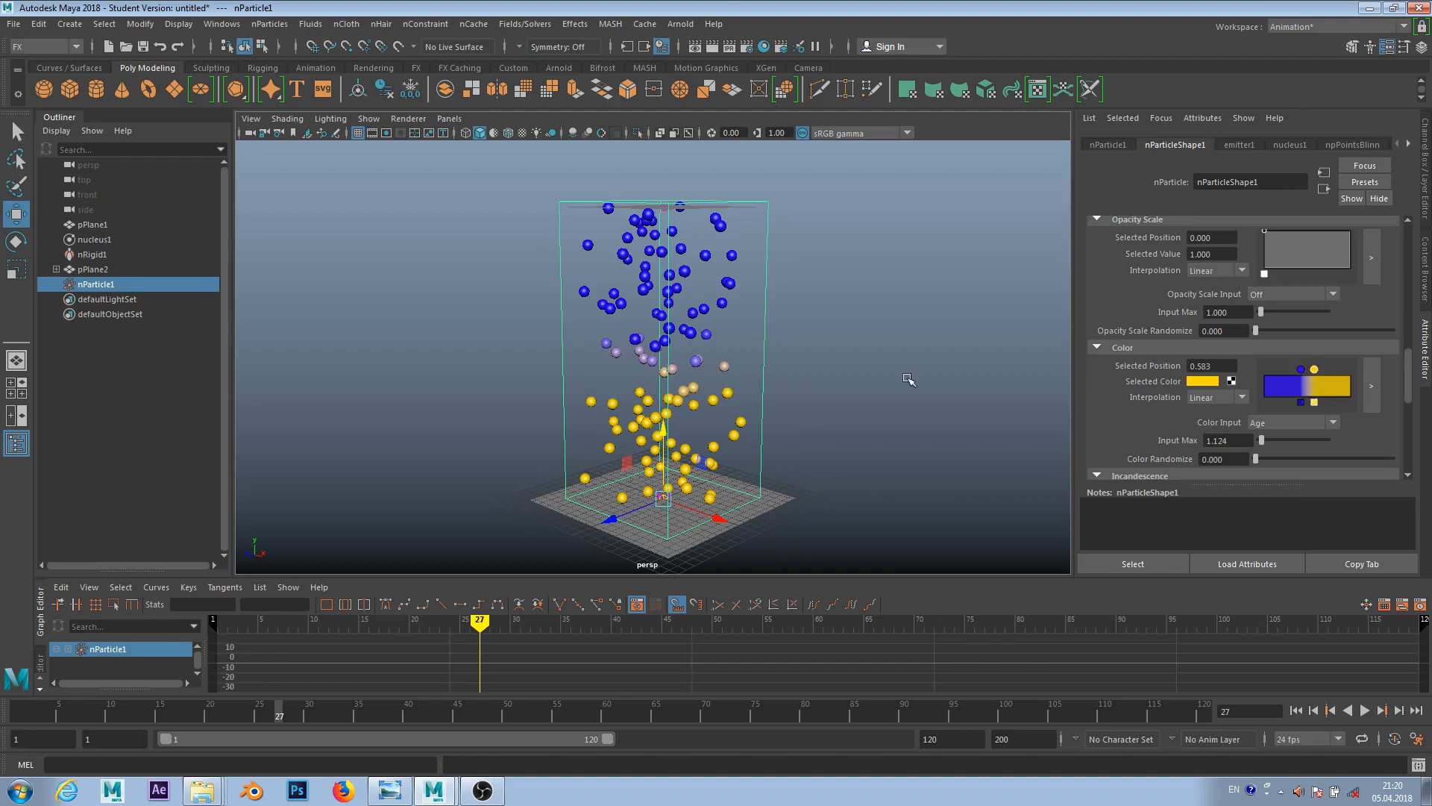
- Try the Color Randomize setting of nParticleShape1 and return it to 0
scroll(1229, 381, "down", 3)
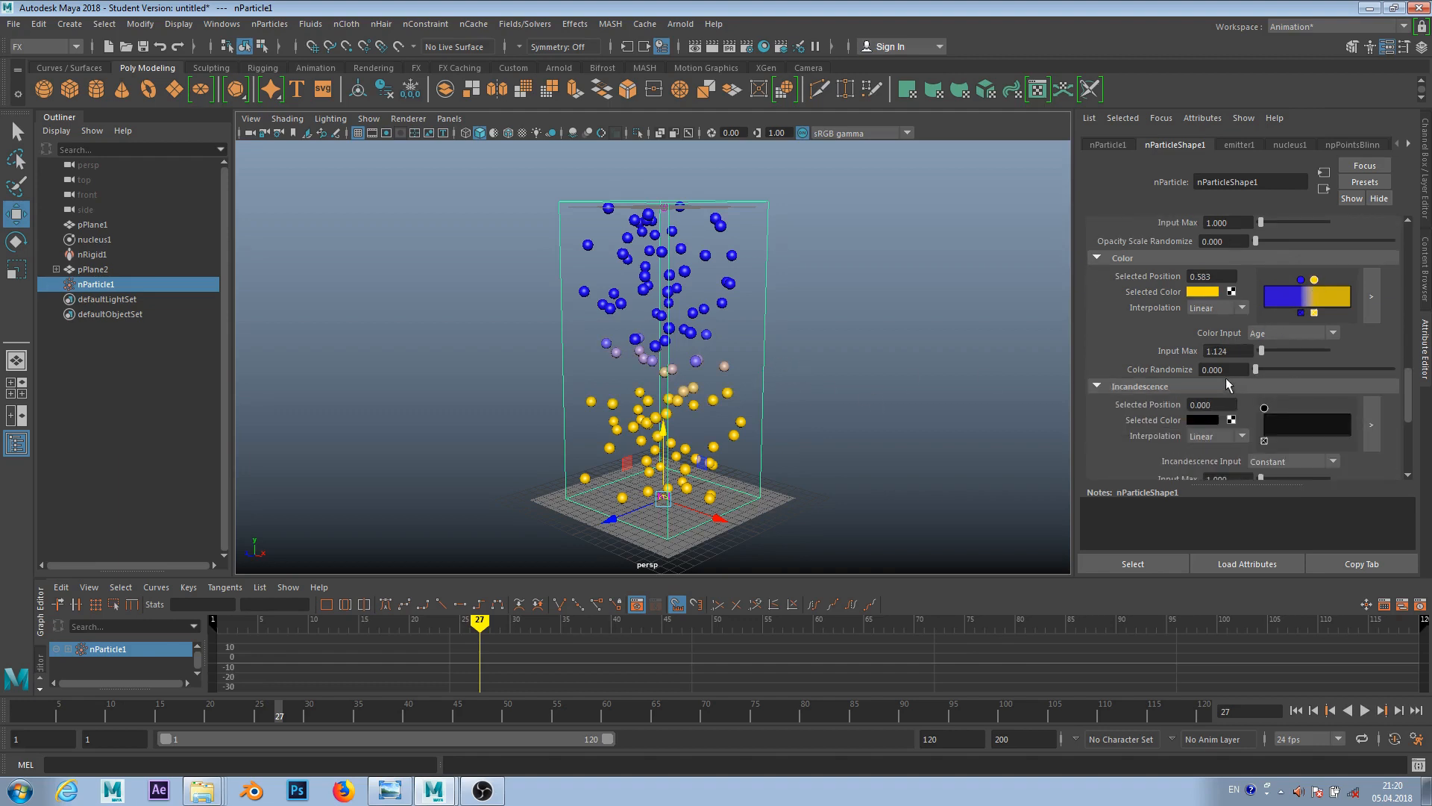
left_click_drag(1260, 369, 1228, 379)
scroll(1249, 366, "up", 6)
scroll(1250, 366, "down", 4)
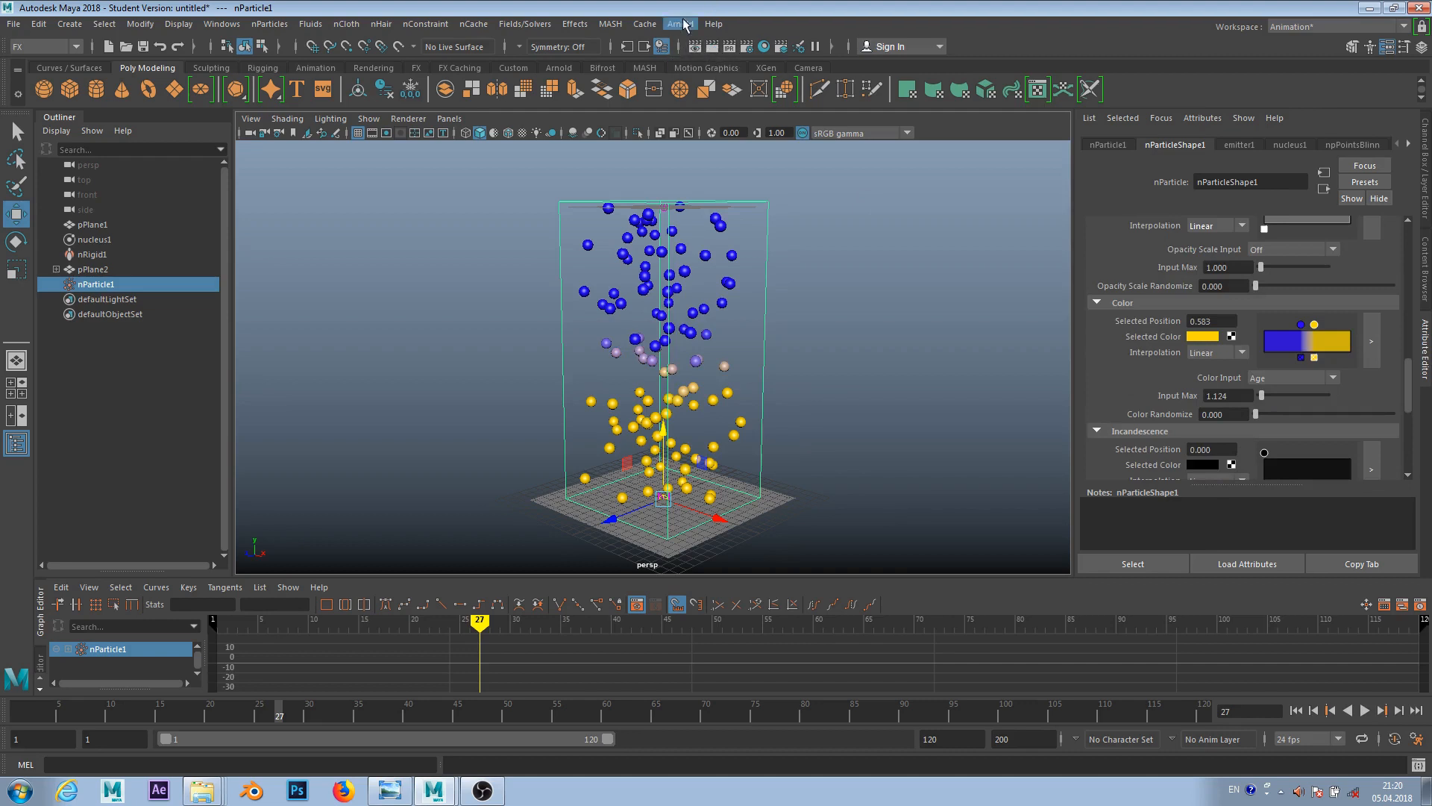
- Render the scene in the Arnold RenderView, then close the render window
left_click(680, 23)
left_click(700, 53)
left_click(698, 53)
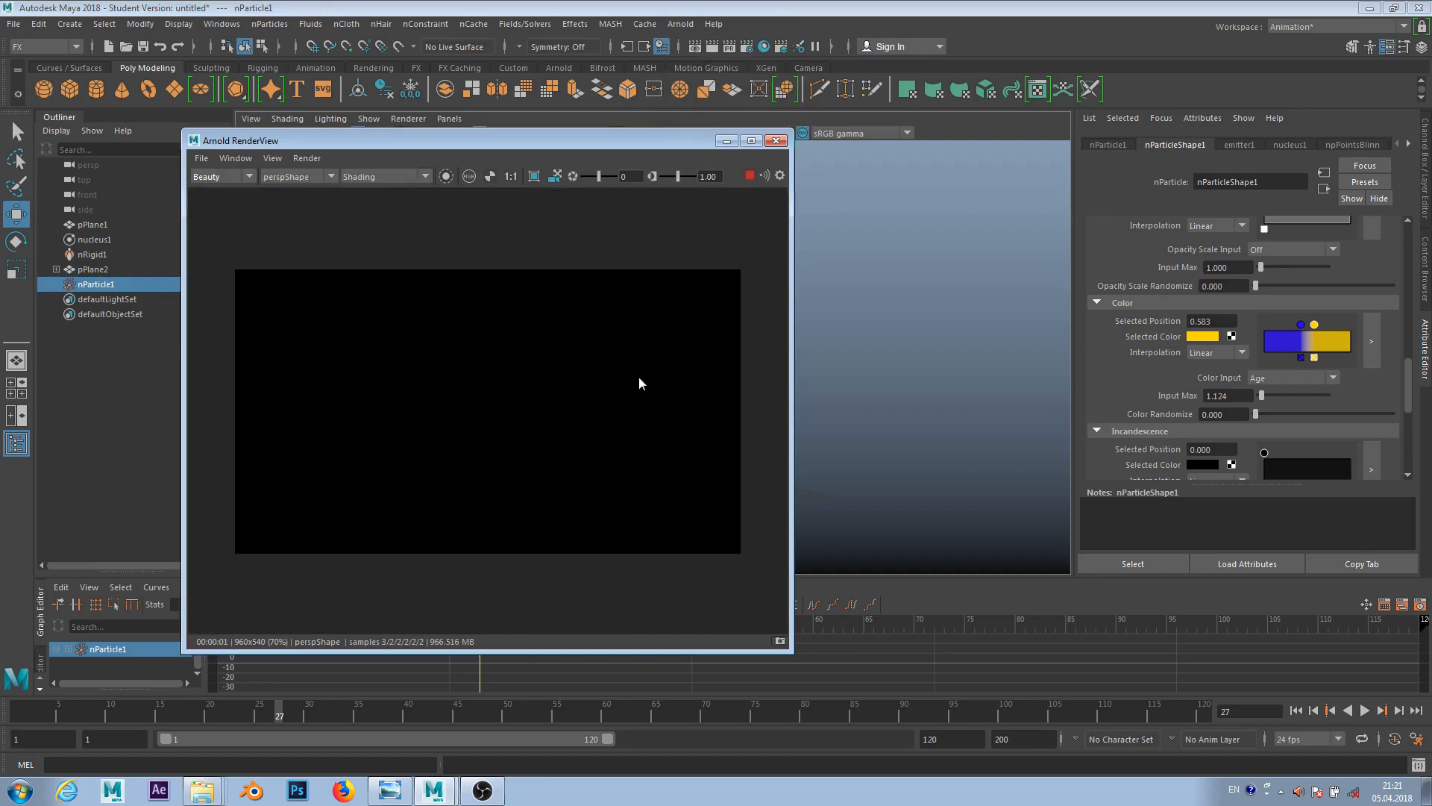
left_click(775, 142)
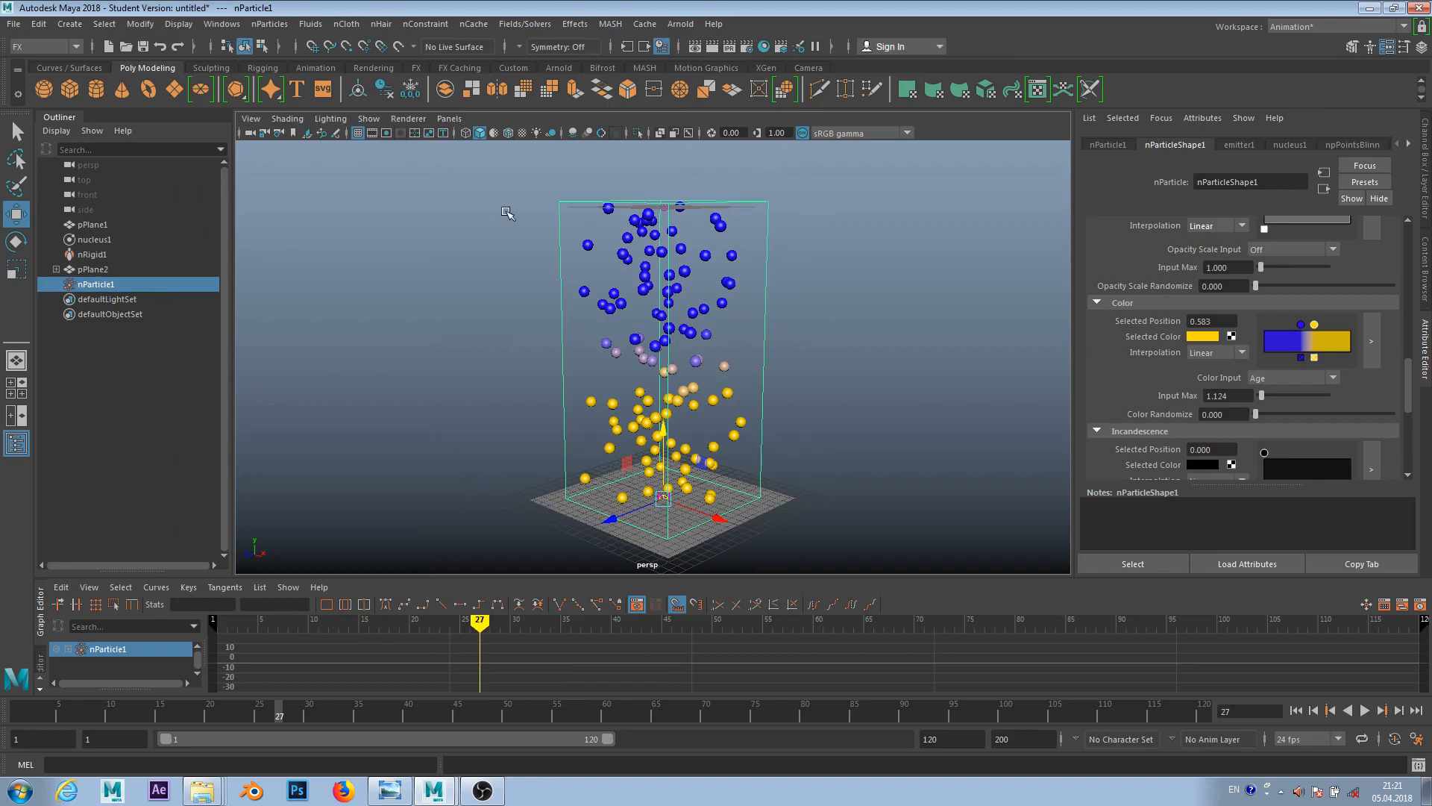
- Add an Arnold Skydome Light to the scene
left_click(680, 24)
mouse_move(727, 103)
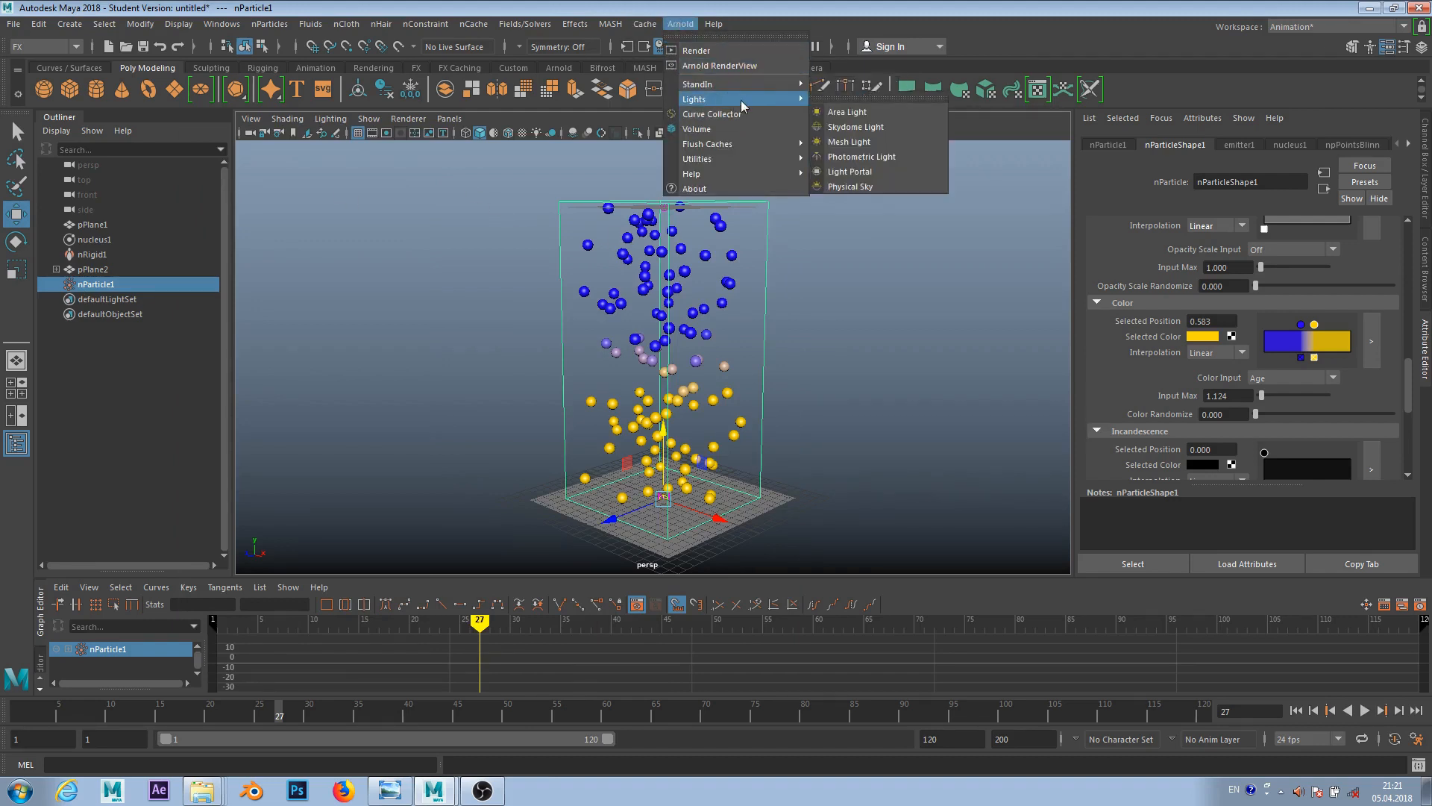
left_click(866, 126)
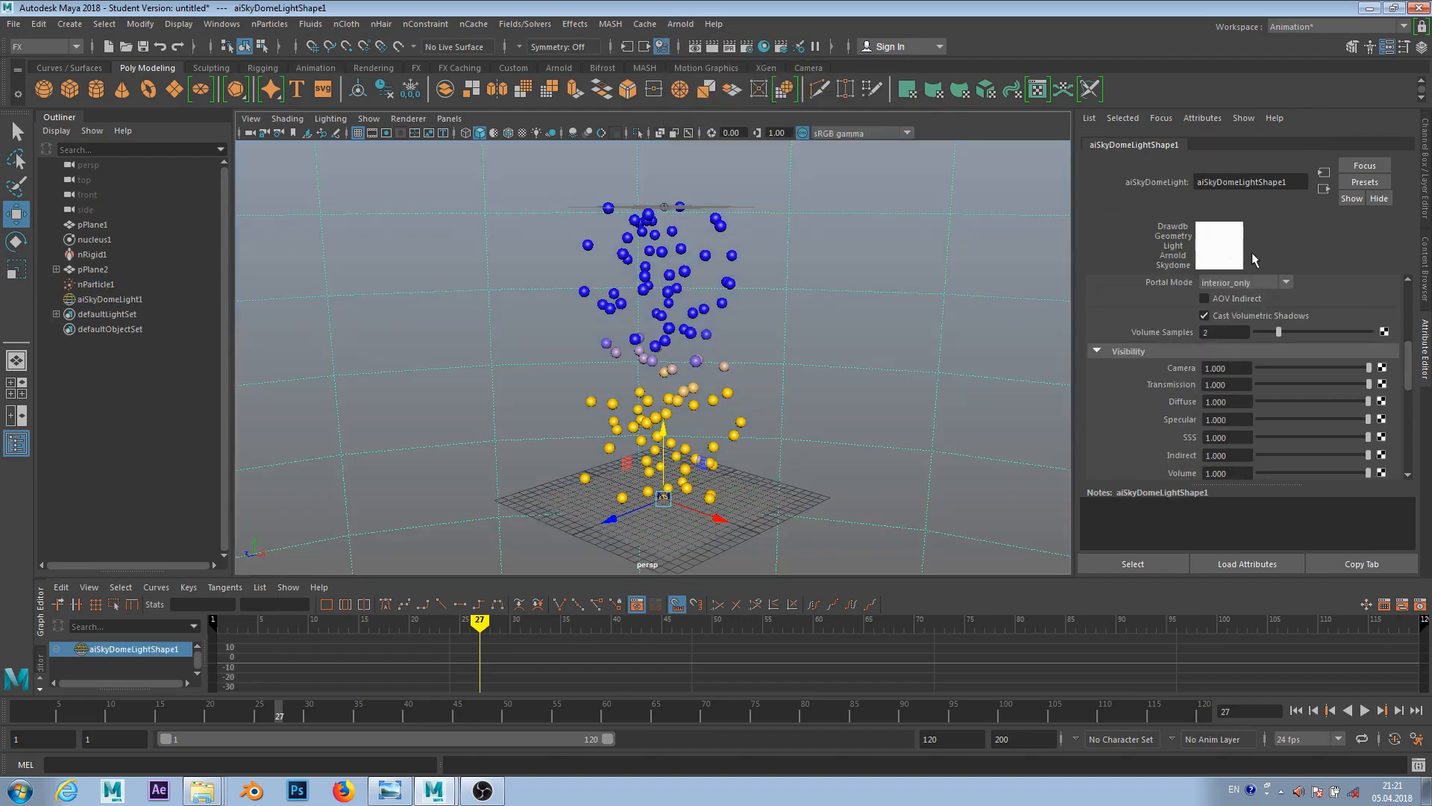
- Render frame 27 with the Arnold Renderer, examine the blue particles up close, and minimise the Render View
left_click(712, 47)
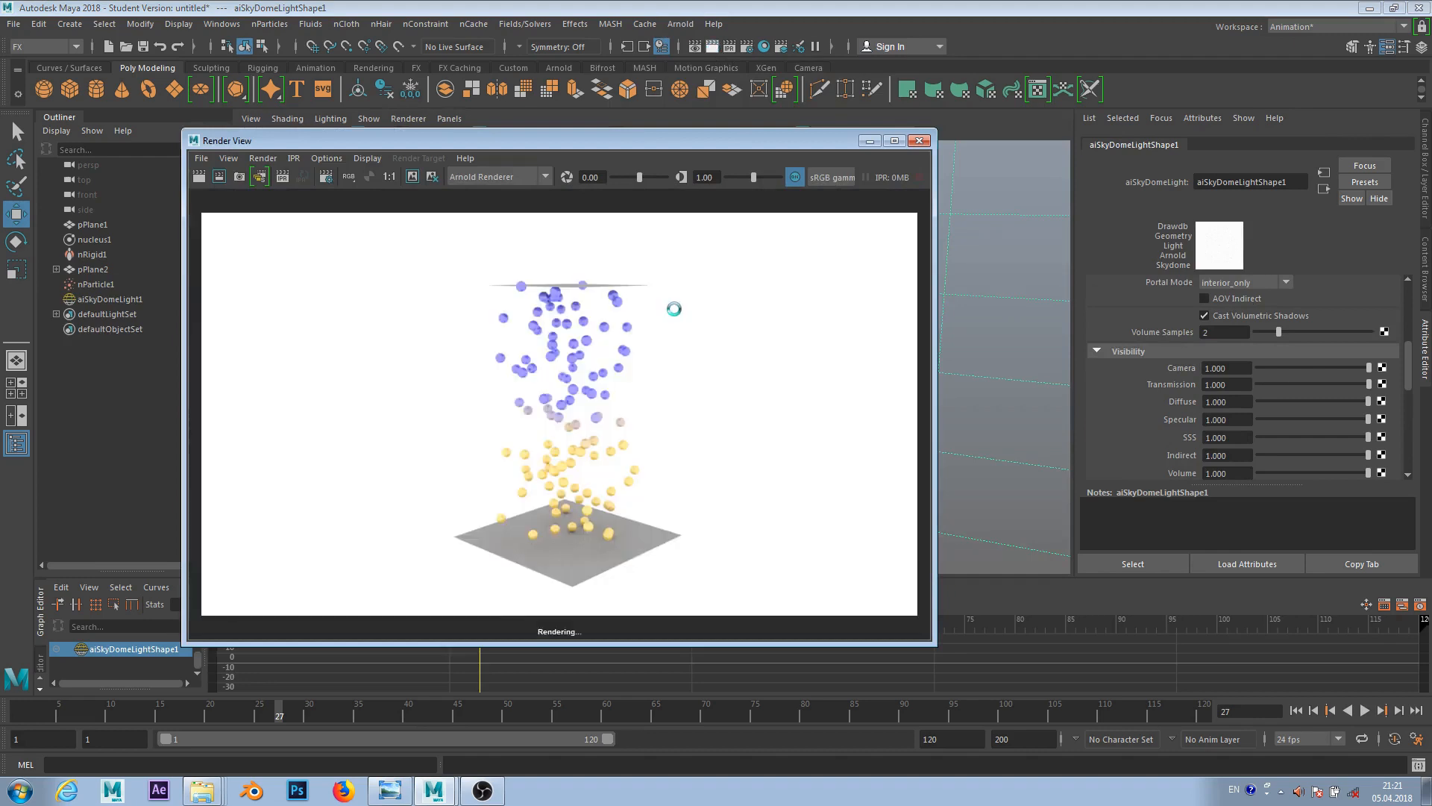
scroll(678, 341, "up", 2)
scroll(672, 362, "up", 4)
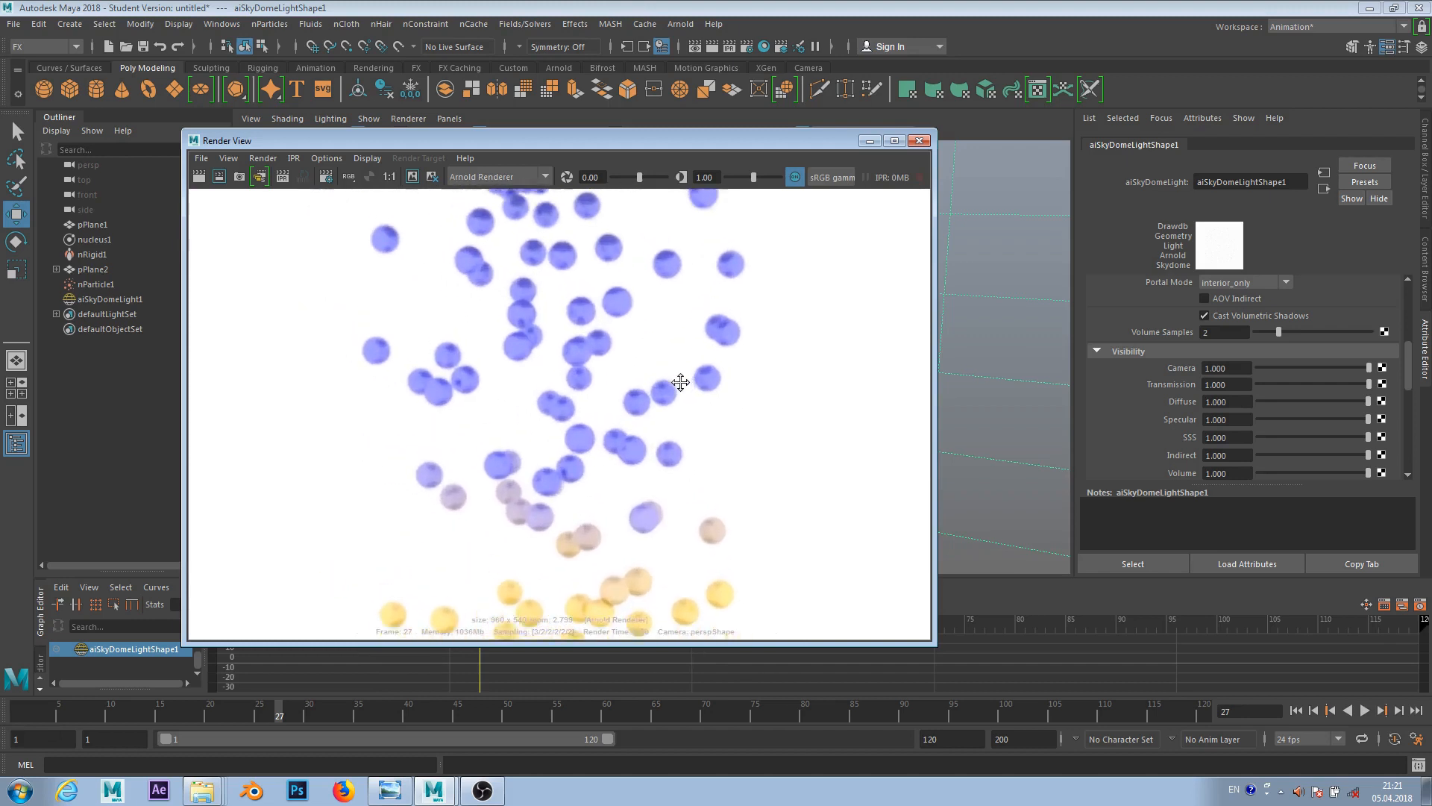
middle_click_drag(681, 377, 729, 486, "alt")
scroll(696, 447, "up", 4)
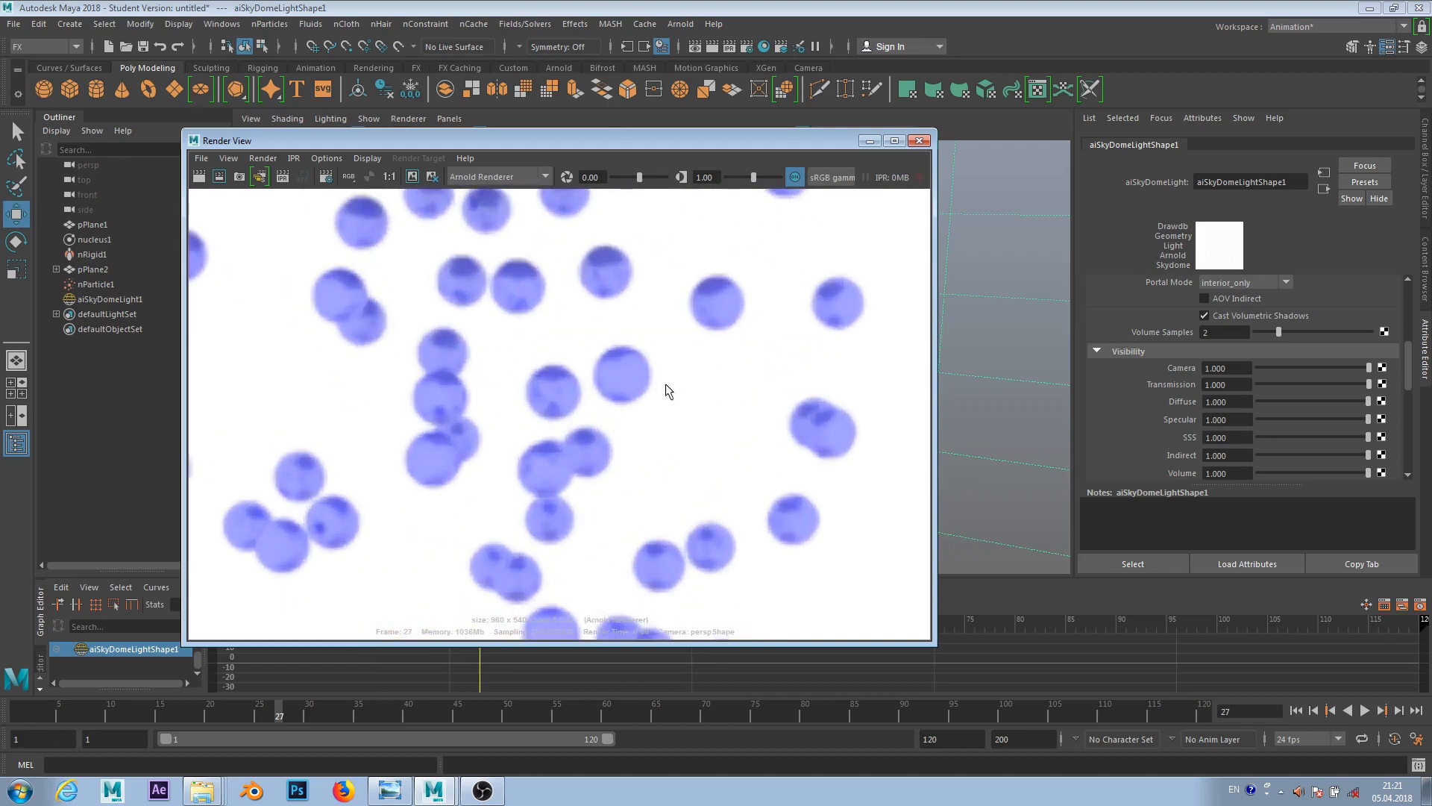
scroll(657, 382, "up", 2)
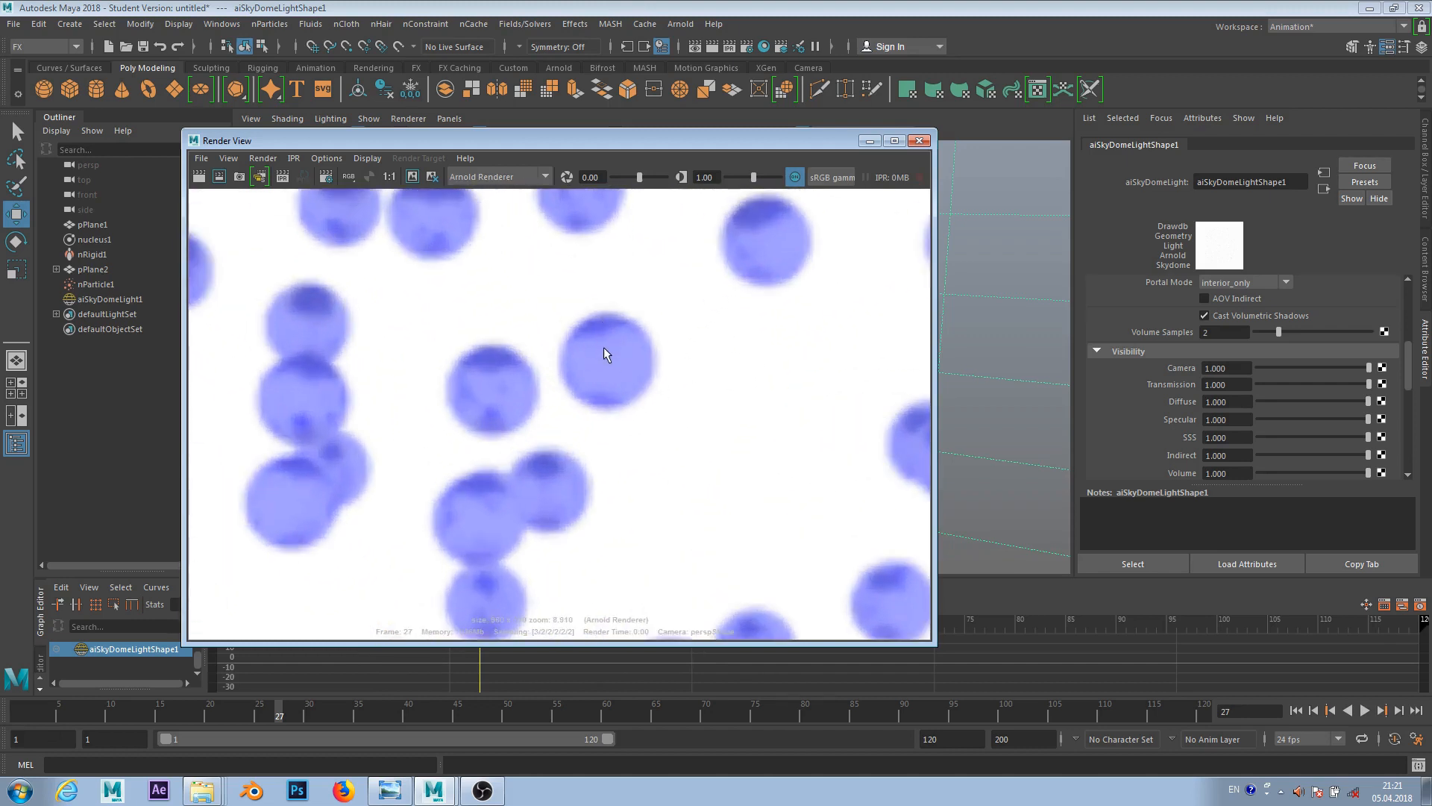
scroll(619, 339, "up", 2)
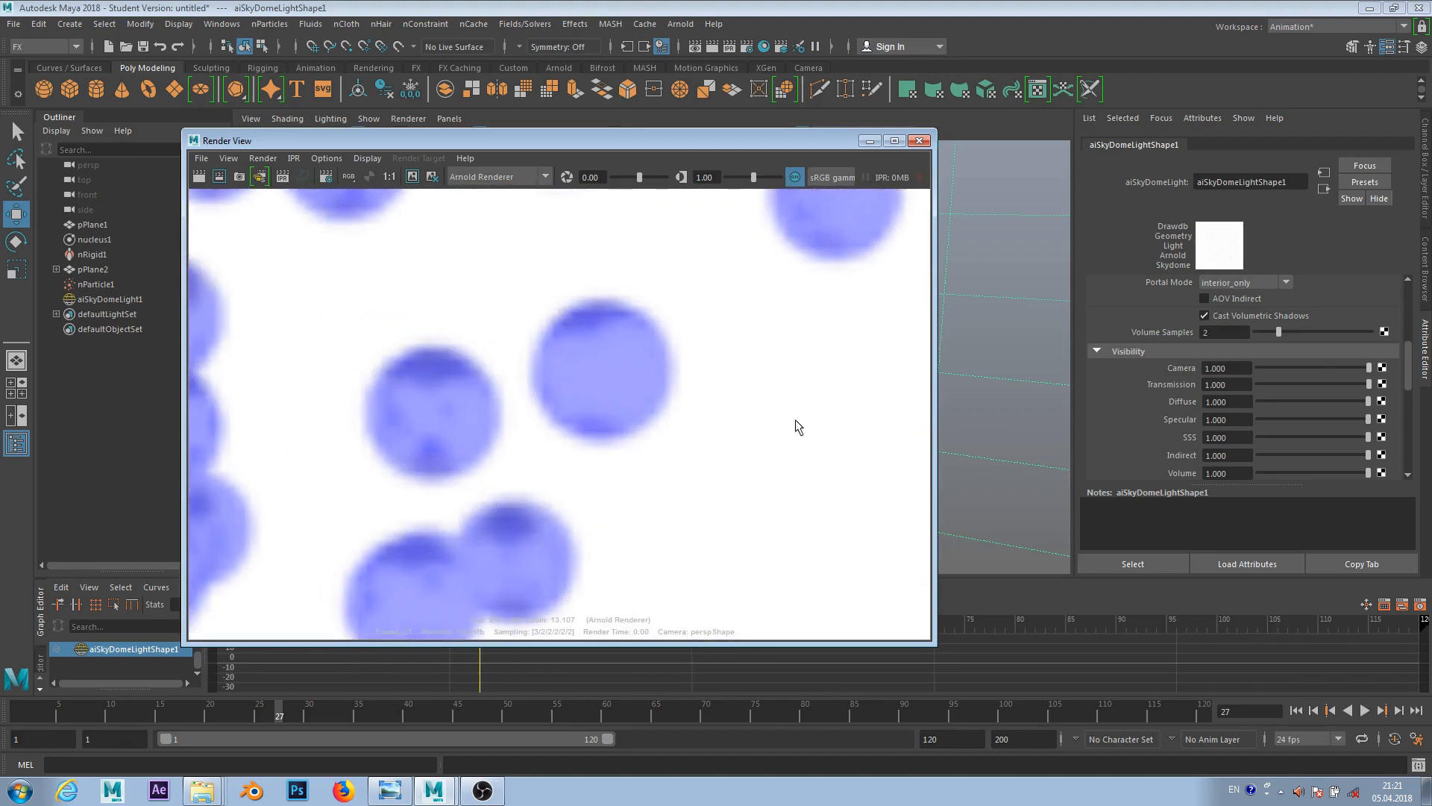
left_click(870, 142)
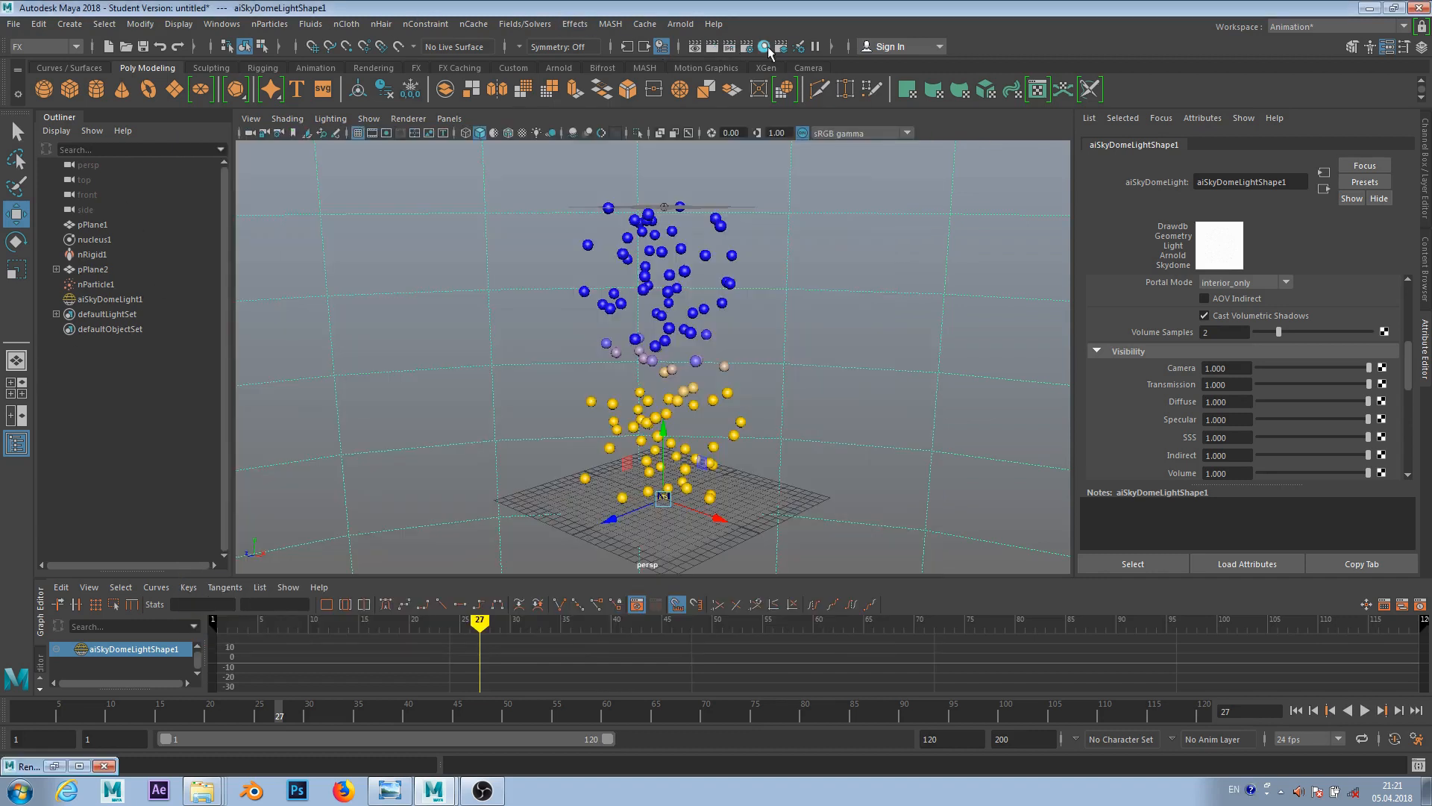
- Open the Hypershade with nParticle1 selected and graph its input and output connections
left_click(87, 282)
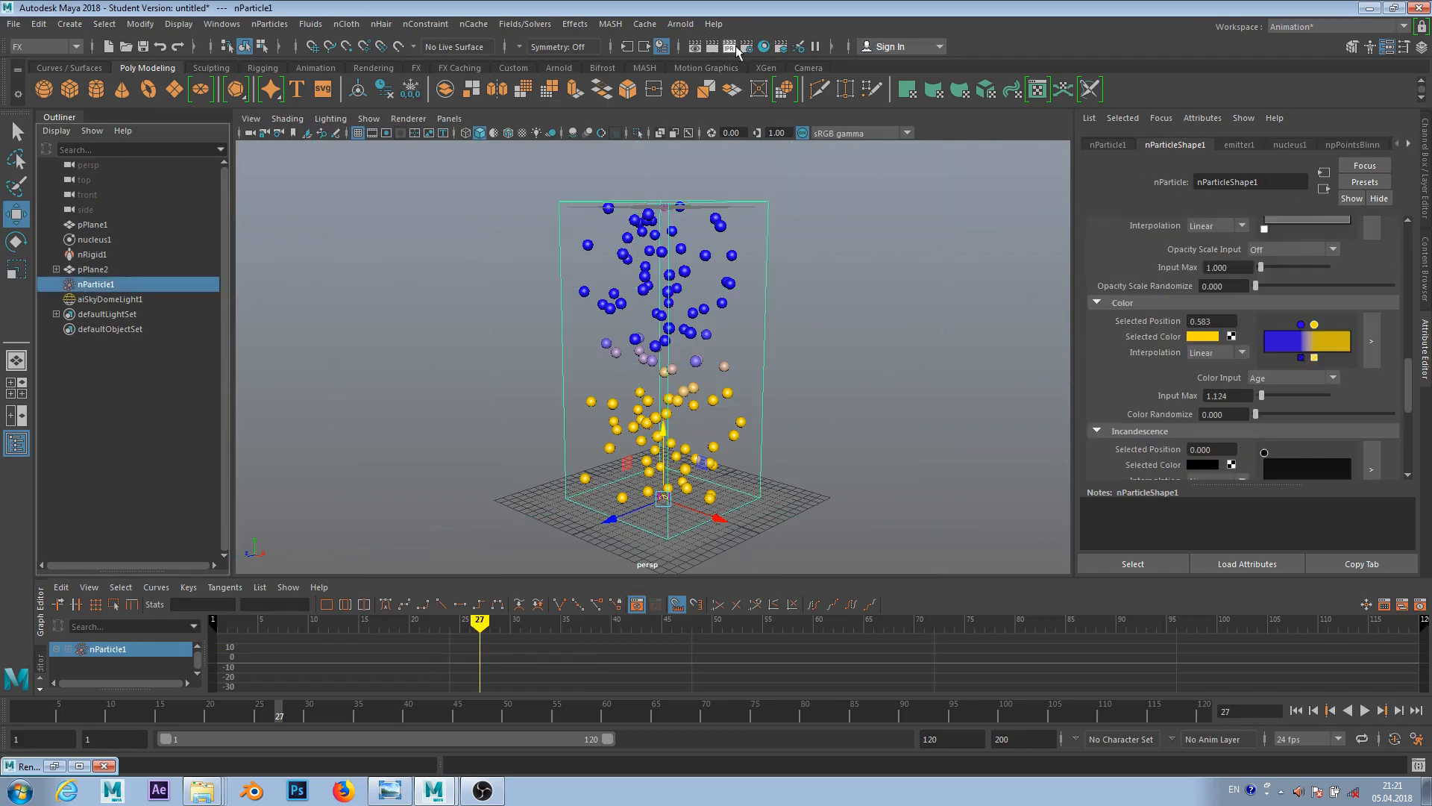
left_click(763, 47)
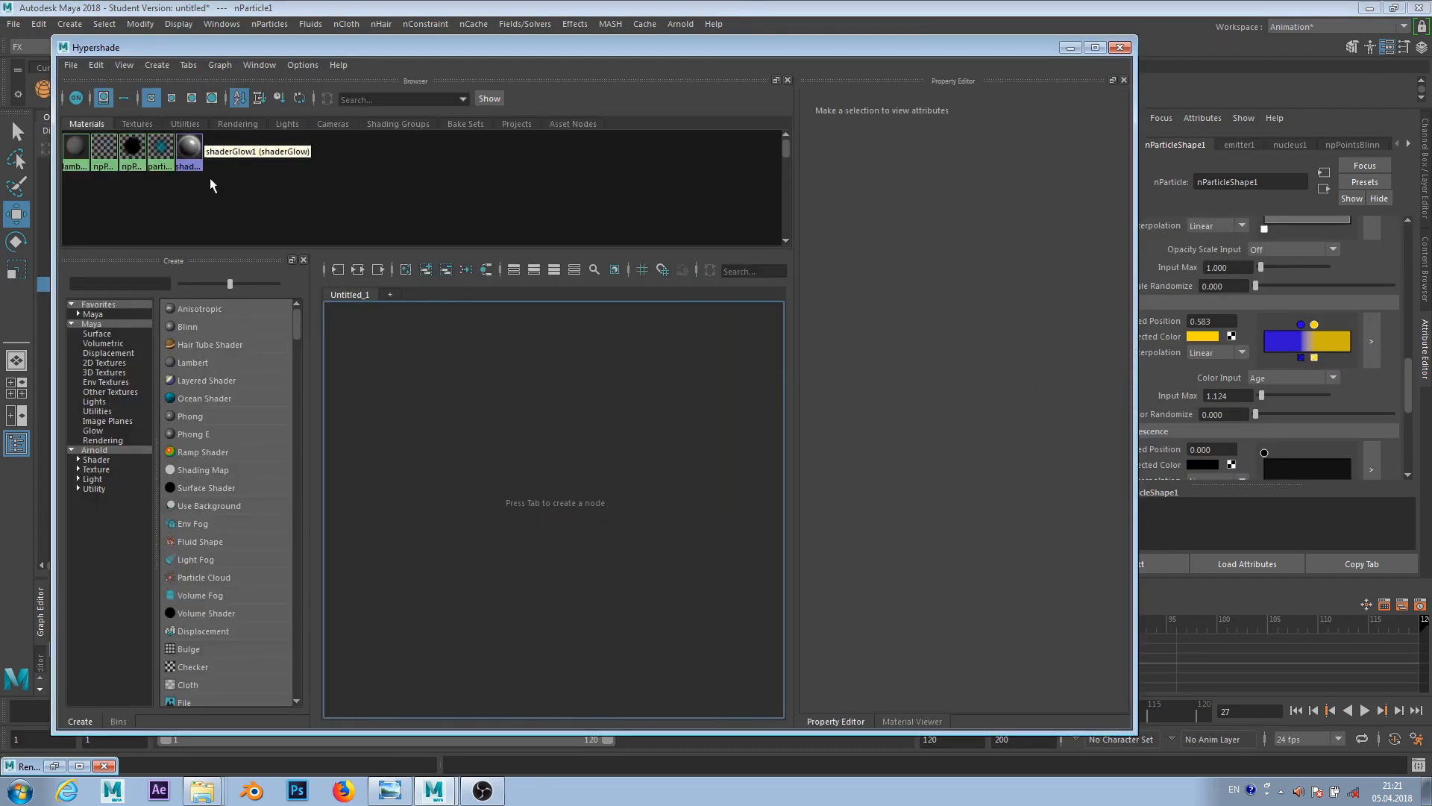
left_click(358, 270)
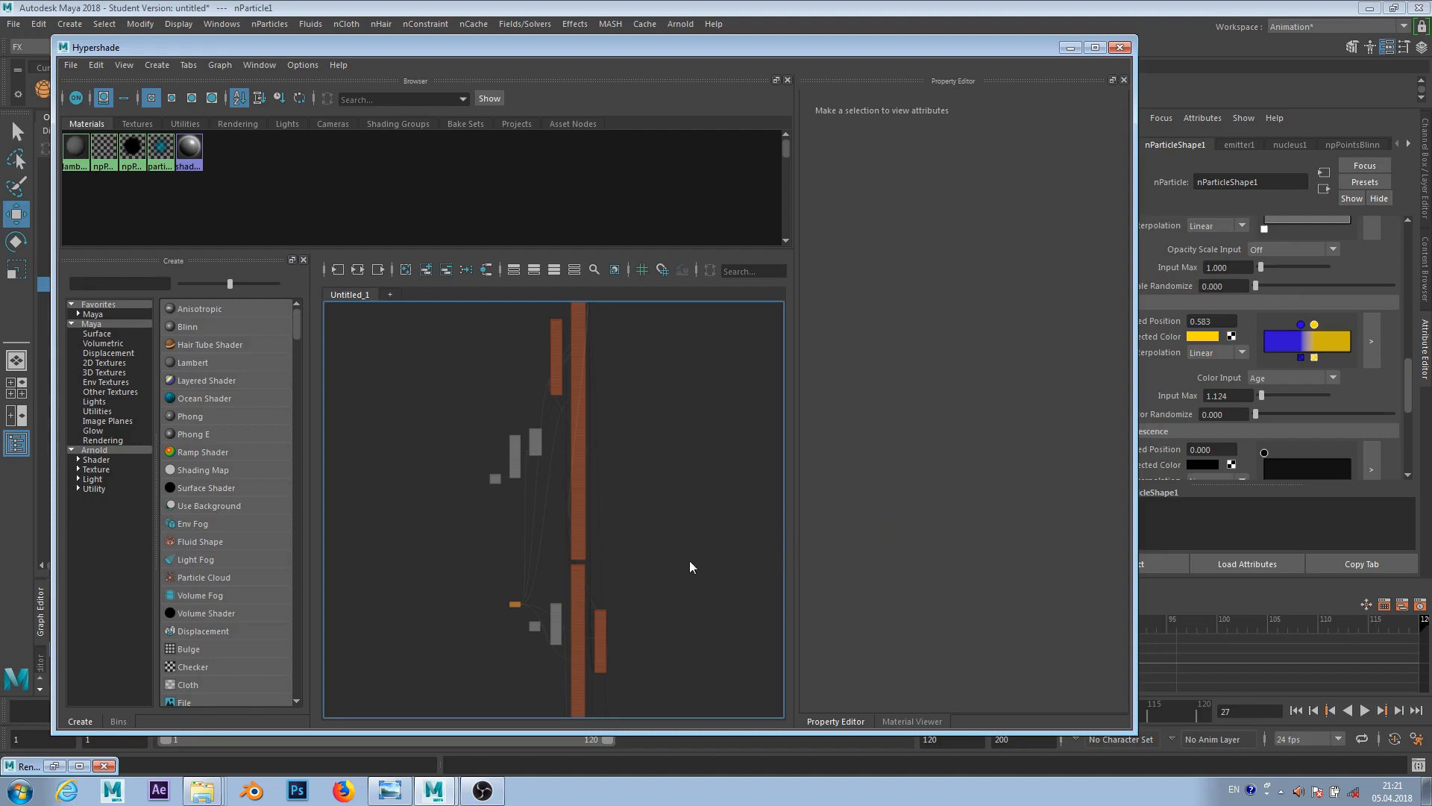
- Graph only the material network of the particles, rearrange the nodes, and maximise the Hypershade with the whole network framed
scroll(611, 414, "down", 5)
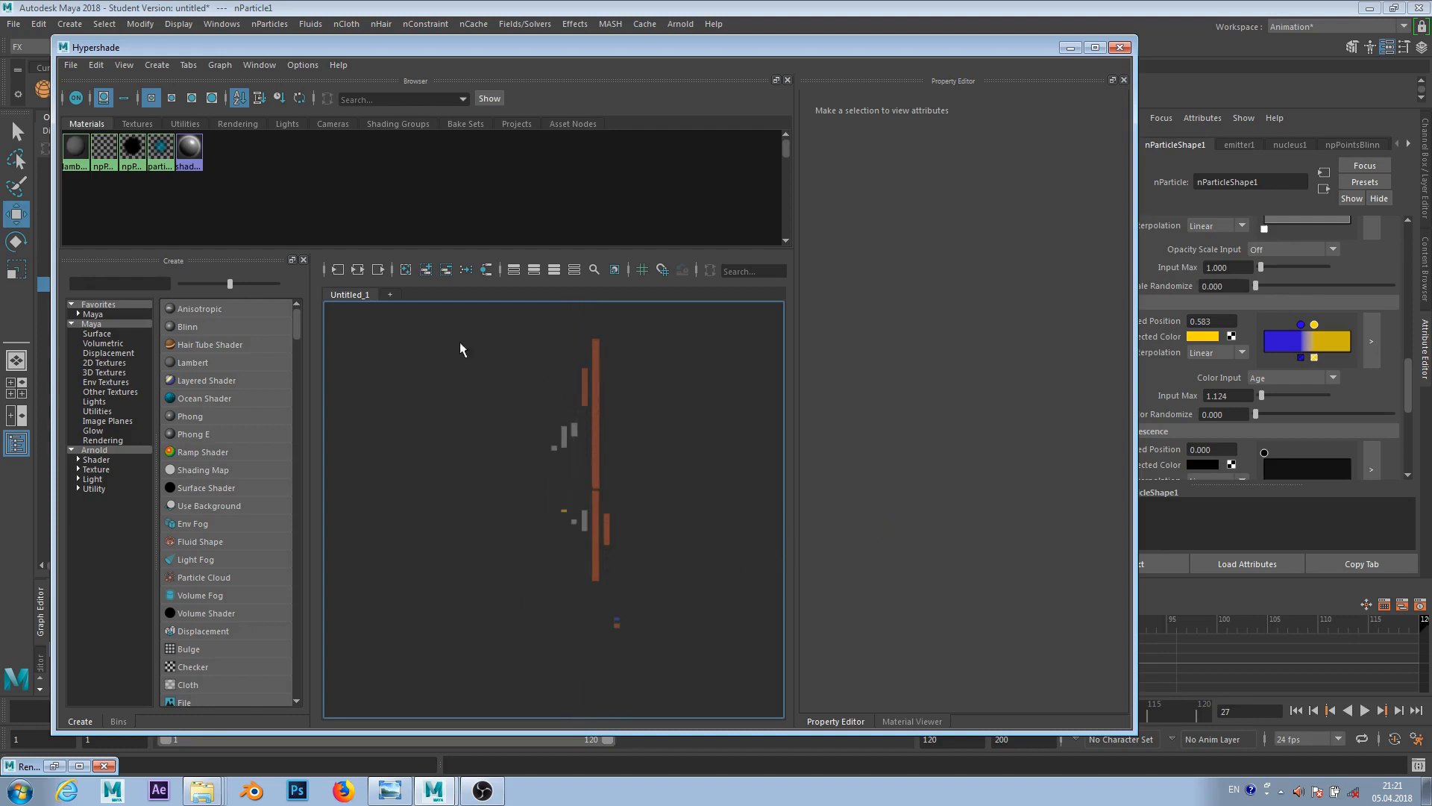
left_click_drag(447, 323, 735, 676)
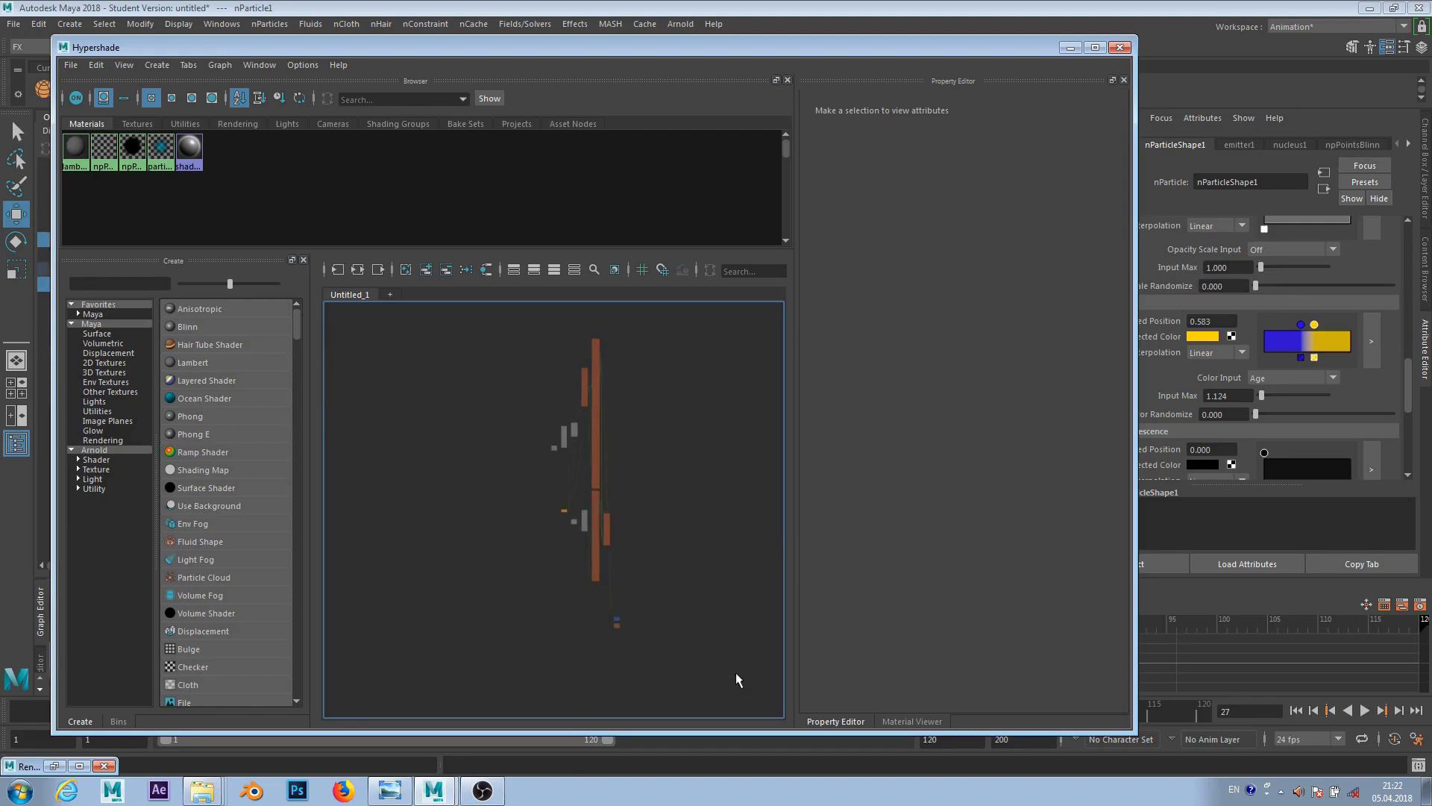
left_click(486, 270)
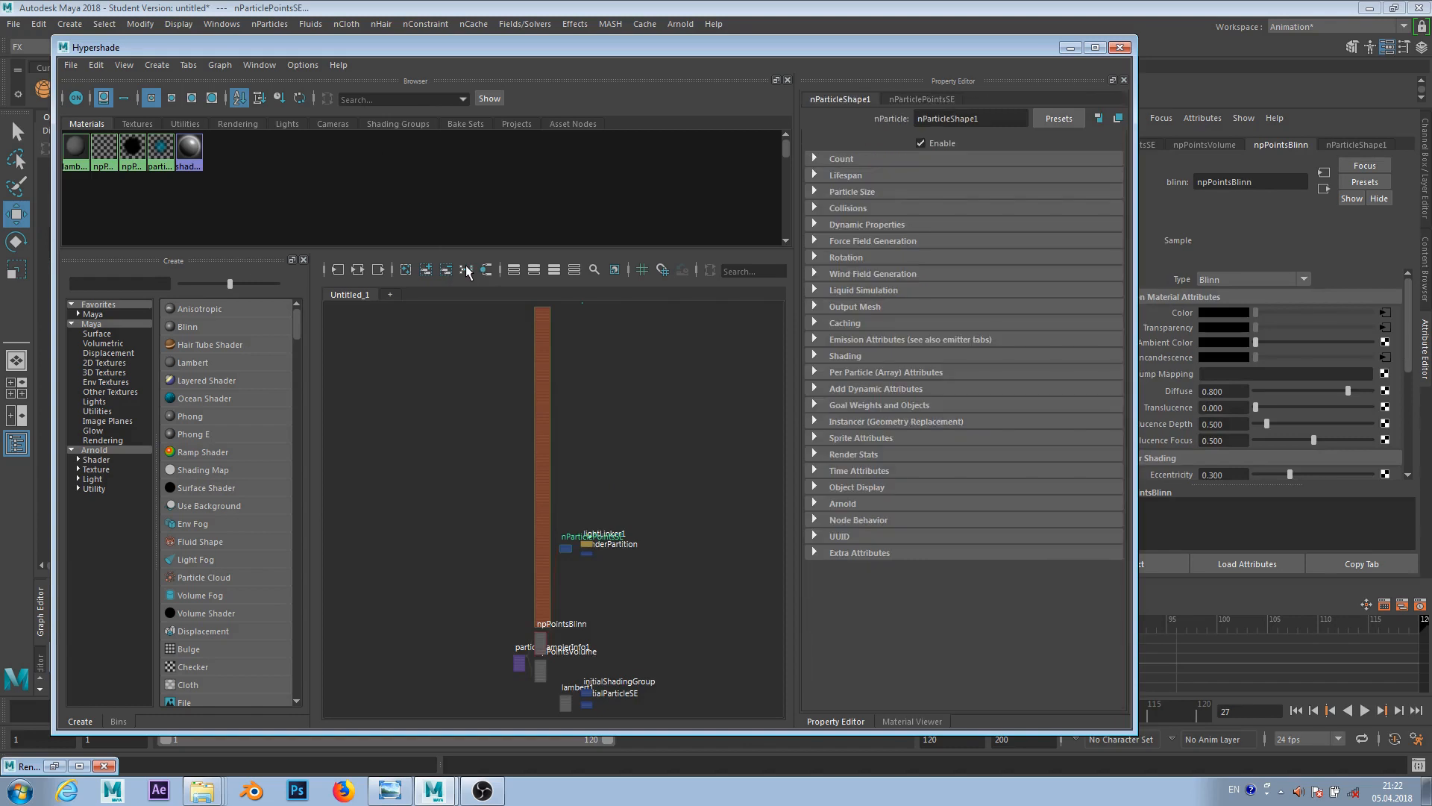
left_click(467, 271)
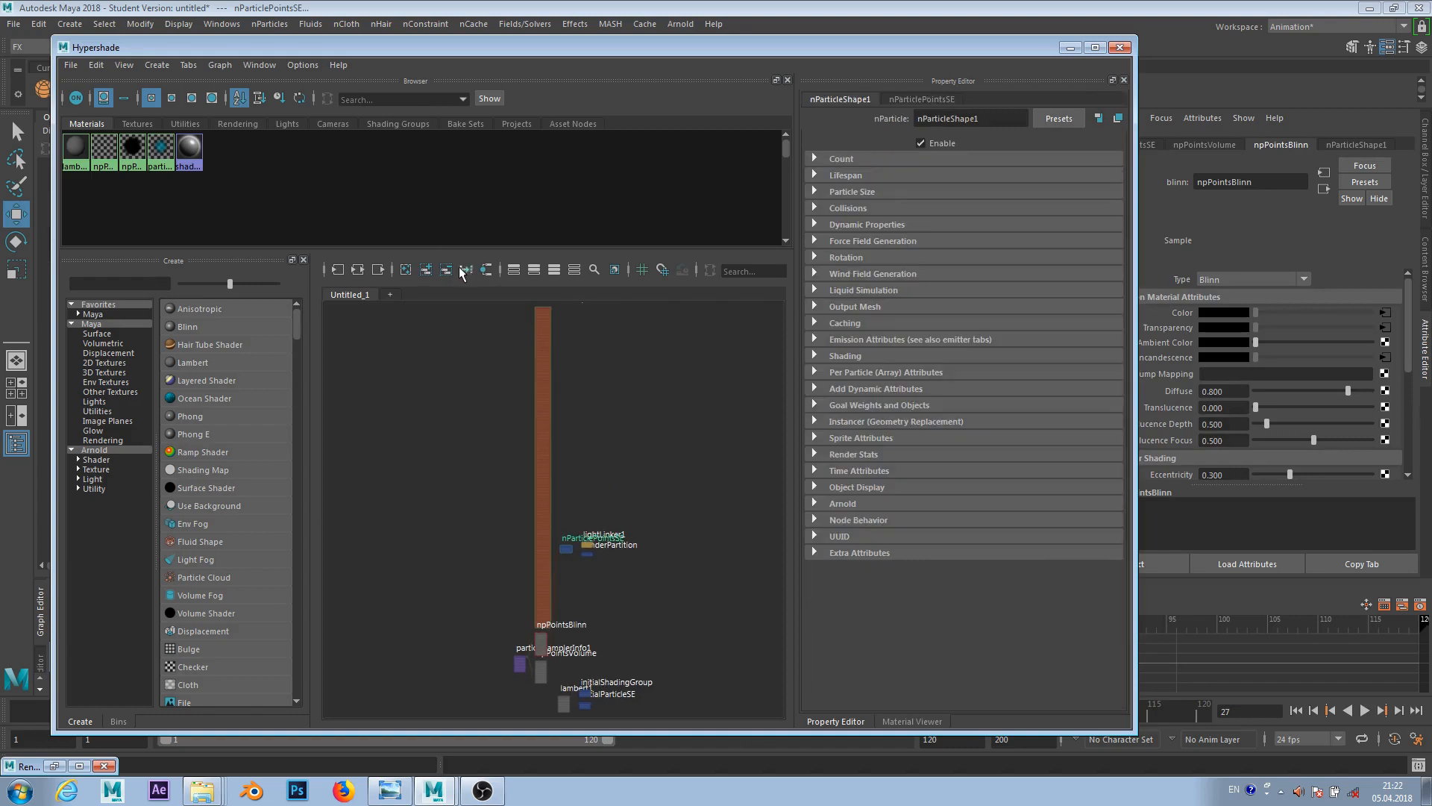
left_click(514, 270)
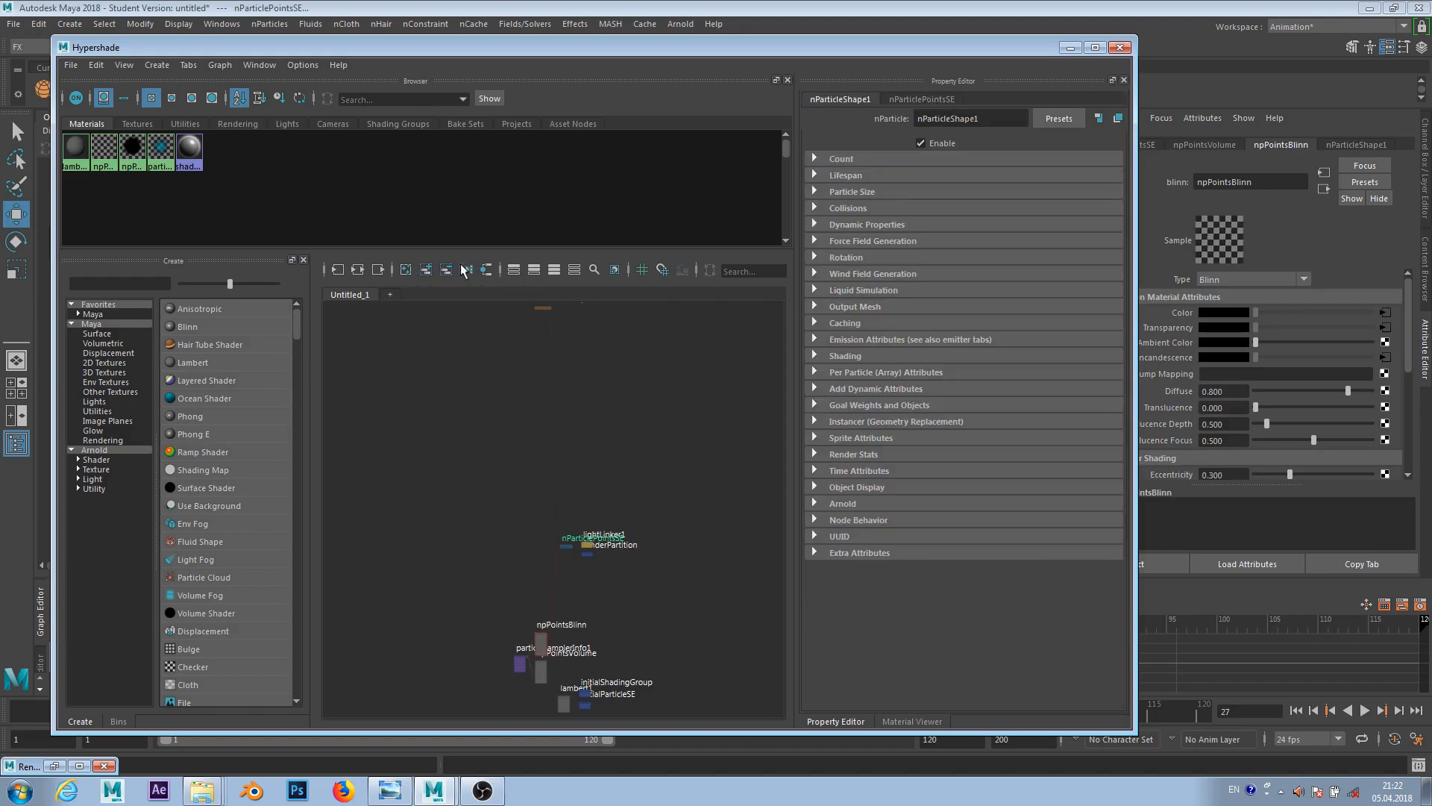
left_click(486, 270)
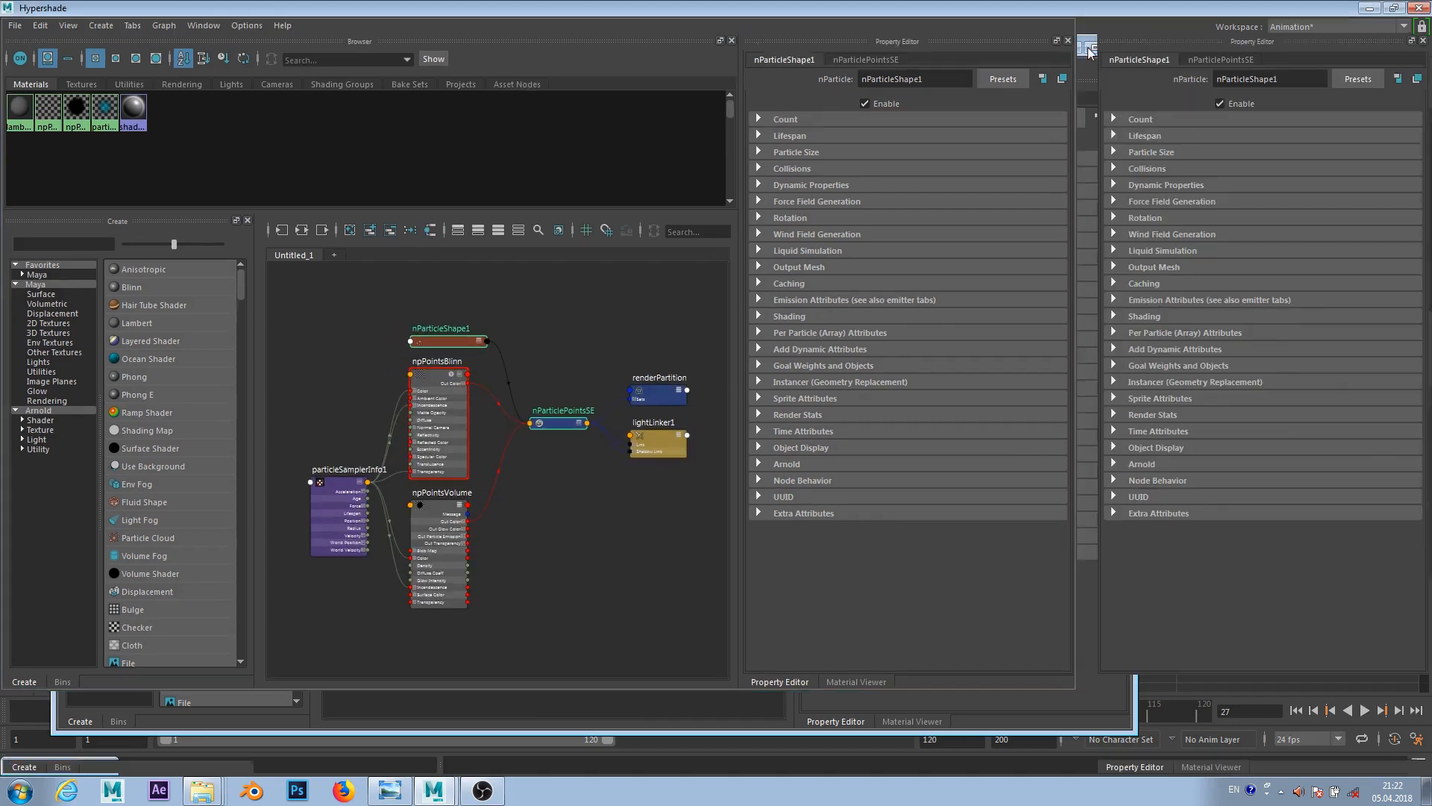
left_click(1095, 47)
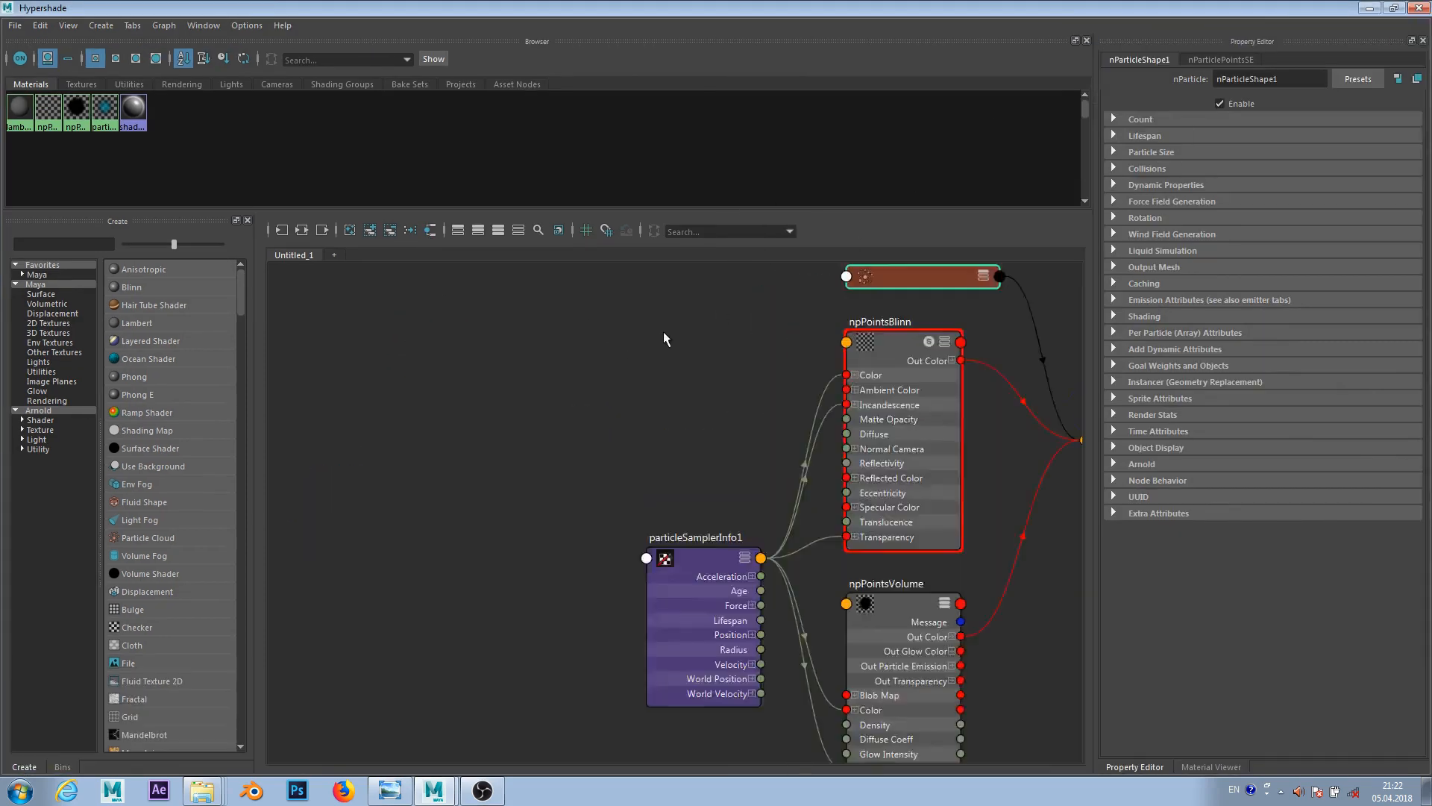
key("a")
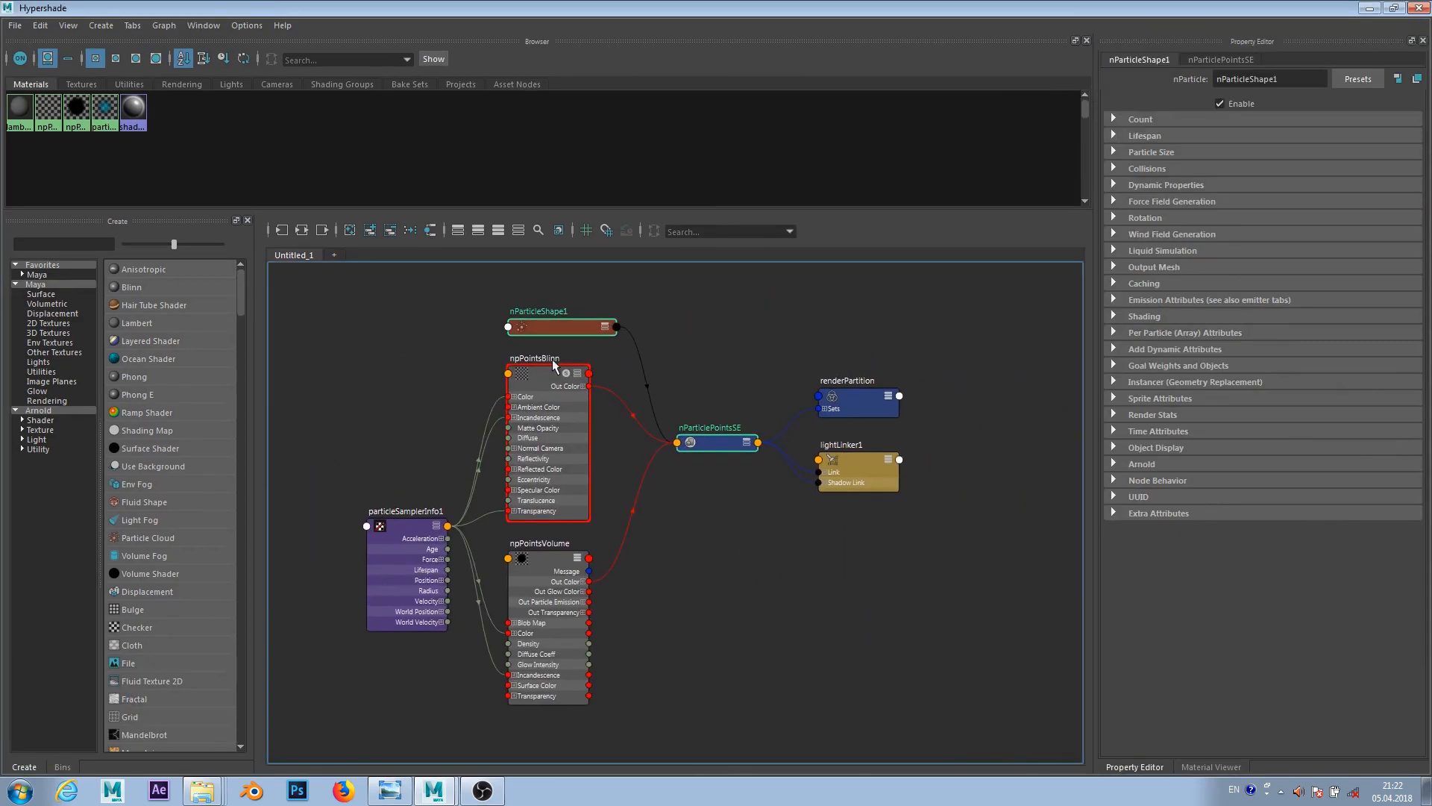
- Remove the nParticleShape1, renderPartition and lightLinker1 nodes from the Hypershade graph
mouse_move(540, 370)
left_mouse_down()
mouse_move(522, 369)
mouse_move(538, 362)
left_mouse_up()
left_click(559, 328)
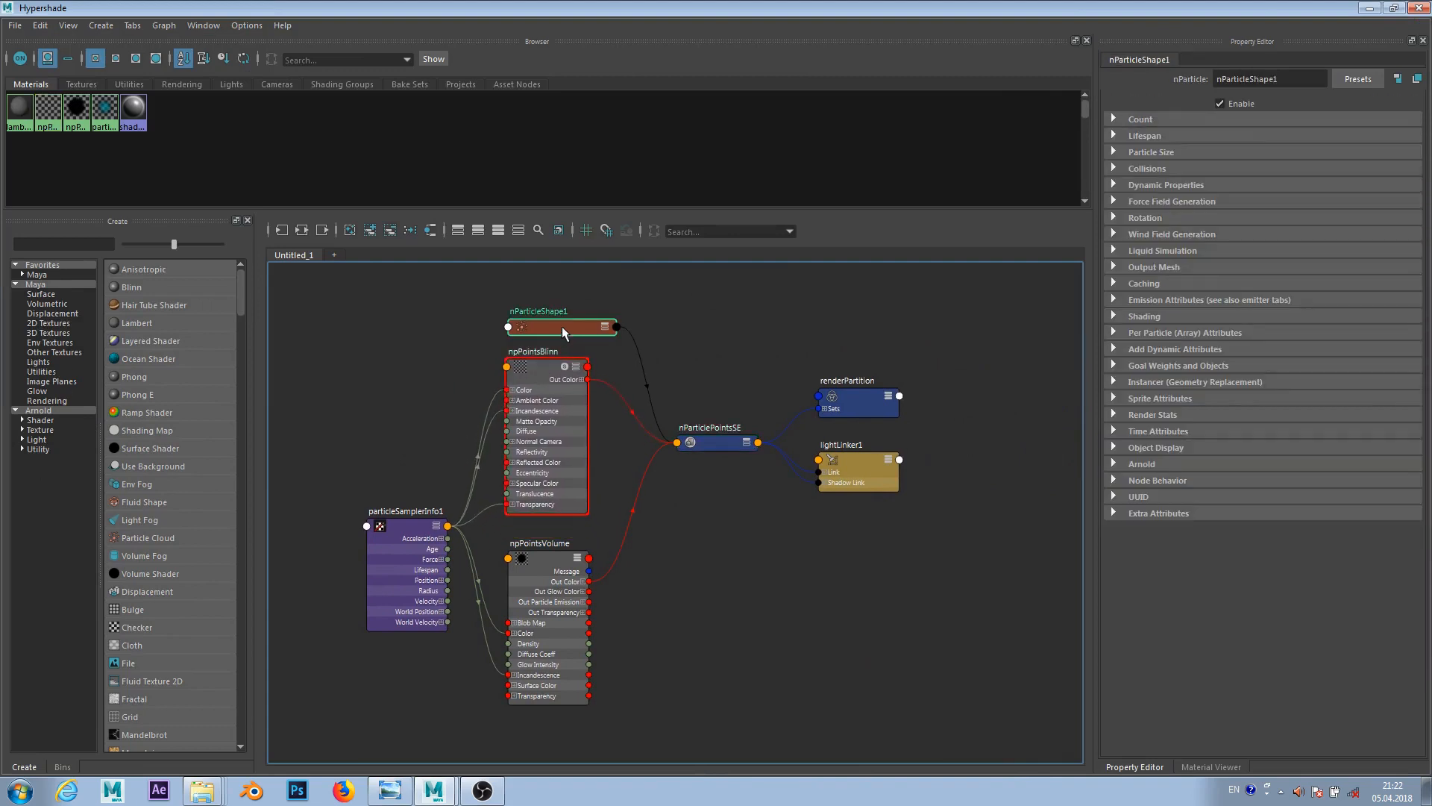
left_click(390, 230)
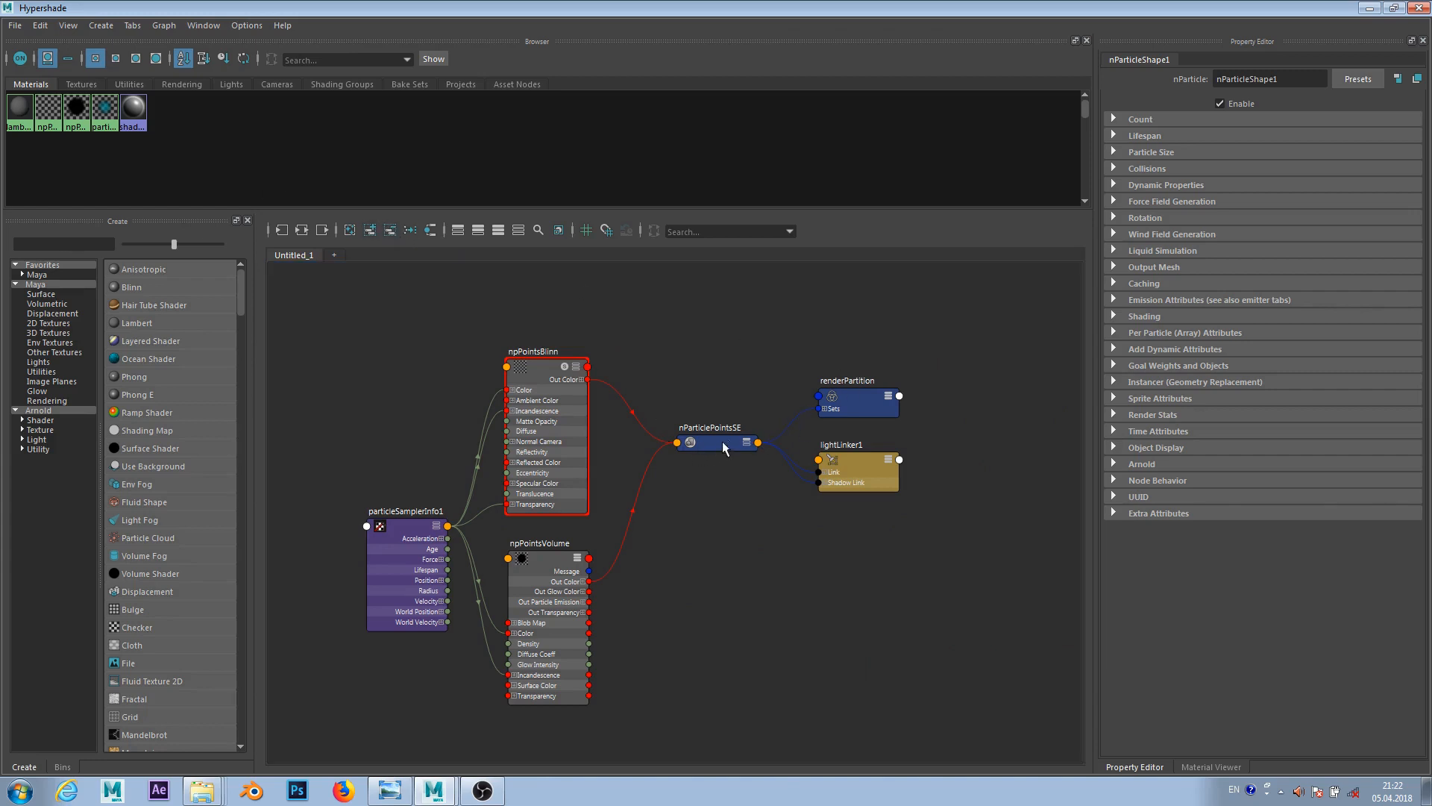
left_click(865, 403)
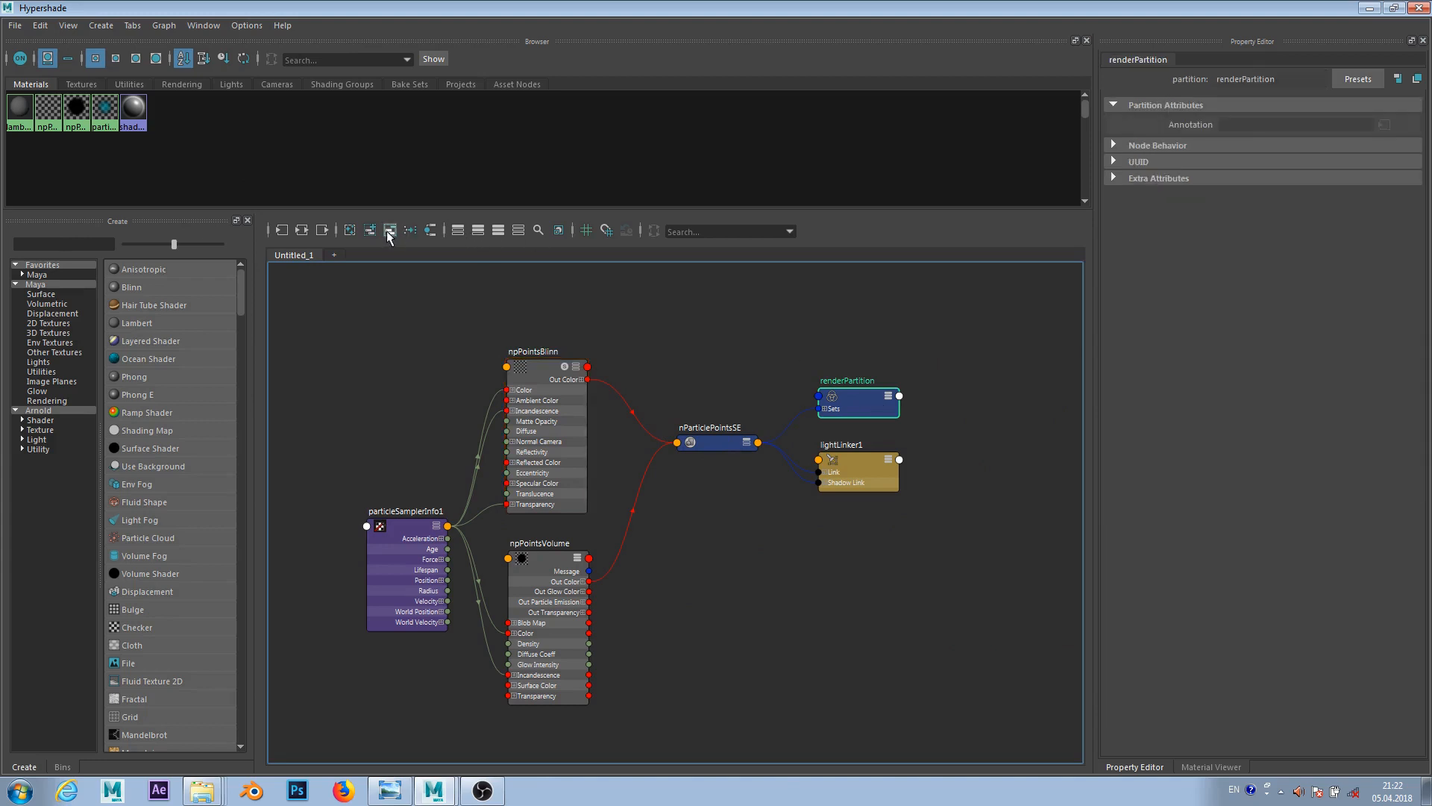
left_click(390, 230)
left_click(863, 476)
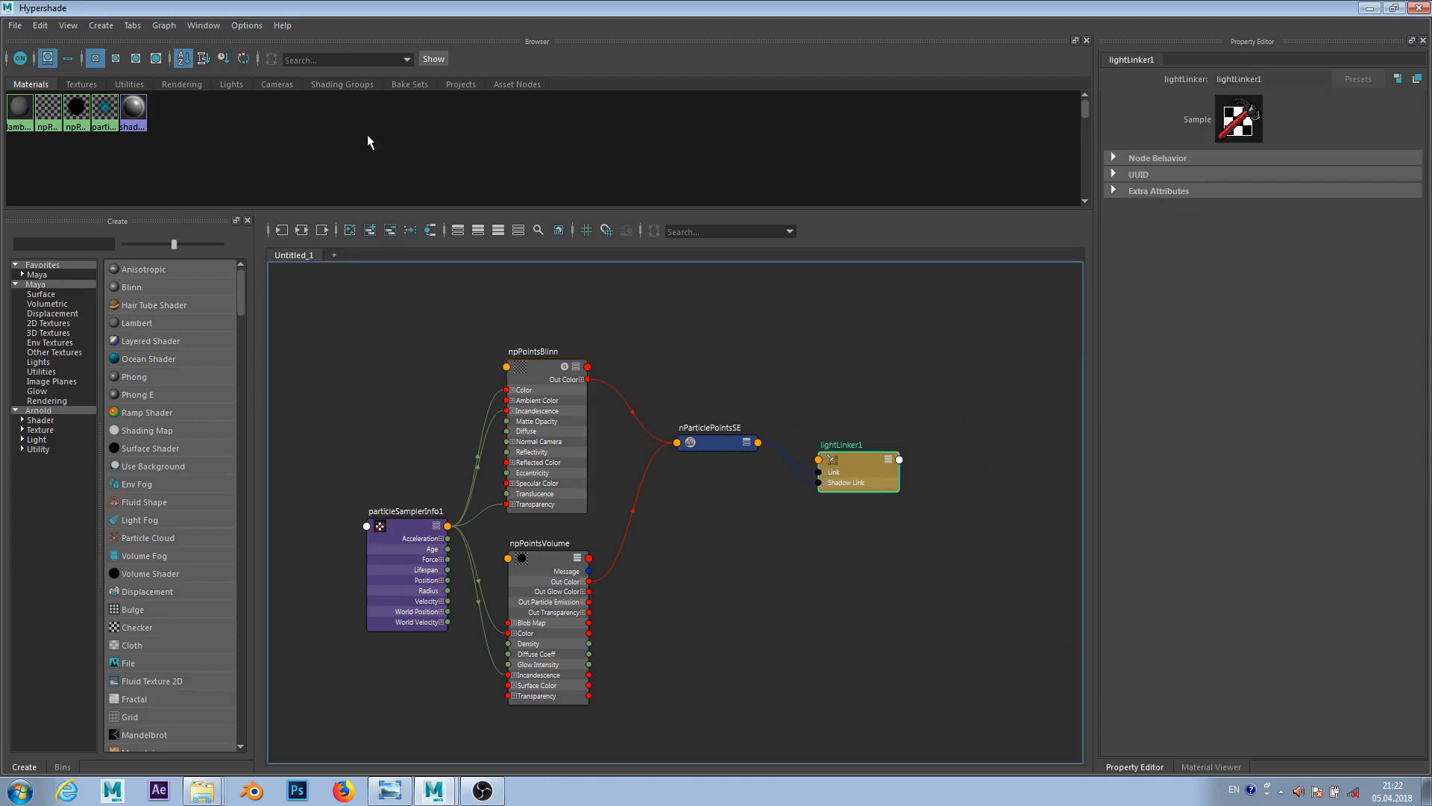
left_click(389, 230)
- Reposition the npPointsVolume and particleSamplerInfo1 nodes in the graph, then select the npPointsBlinn material
scroll(735, 375, "up", 3)
scroll(681, 376, "down", 5)
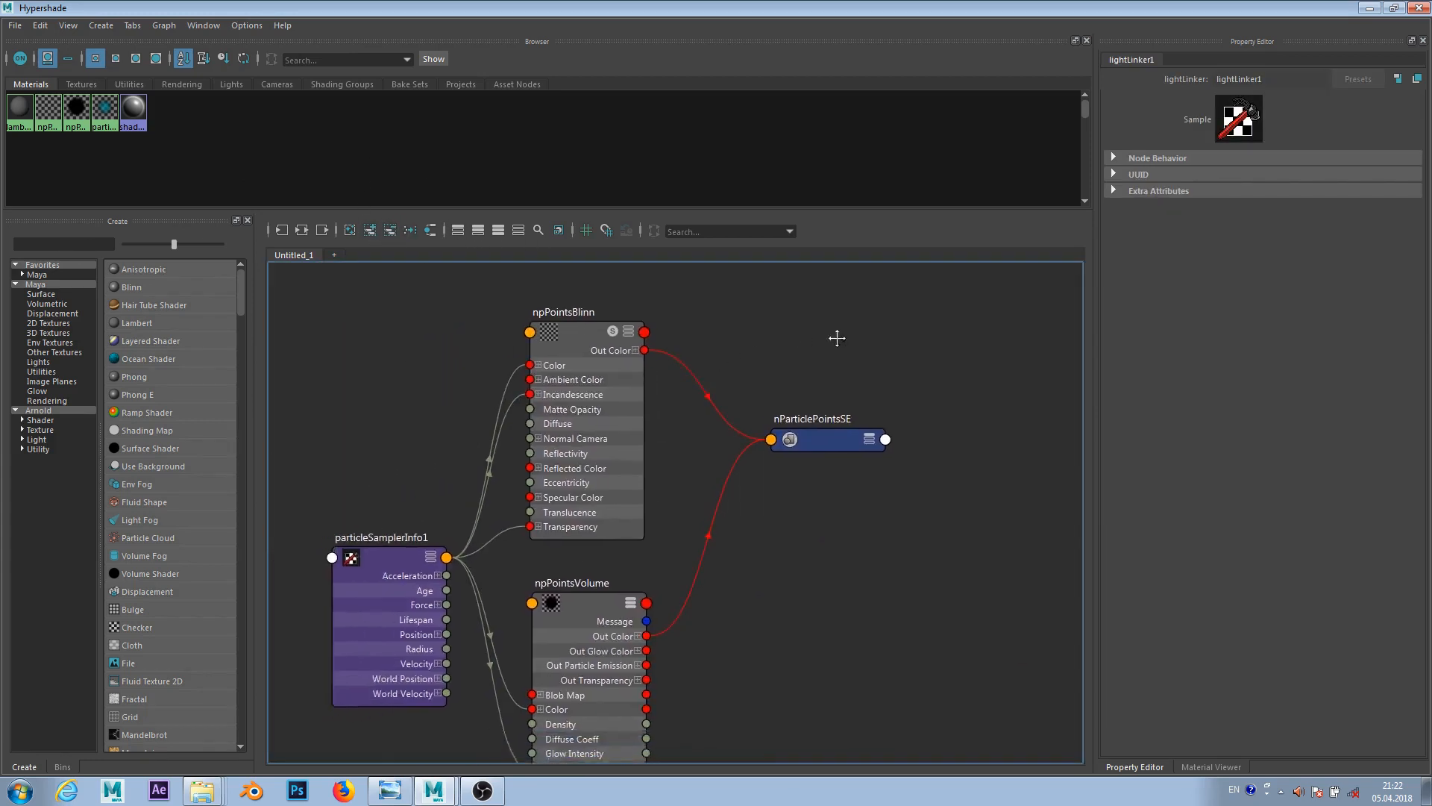
scroll(817, 366, "up", 3)
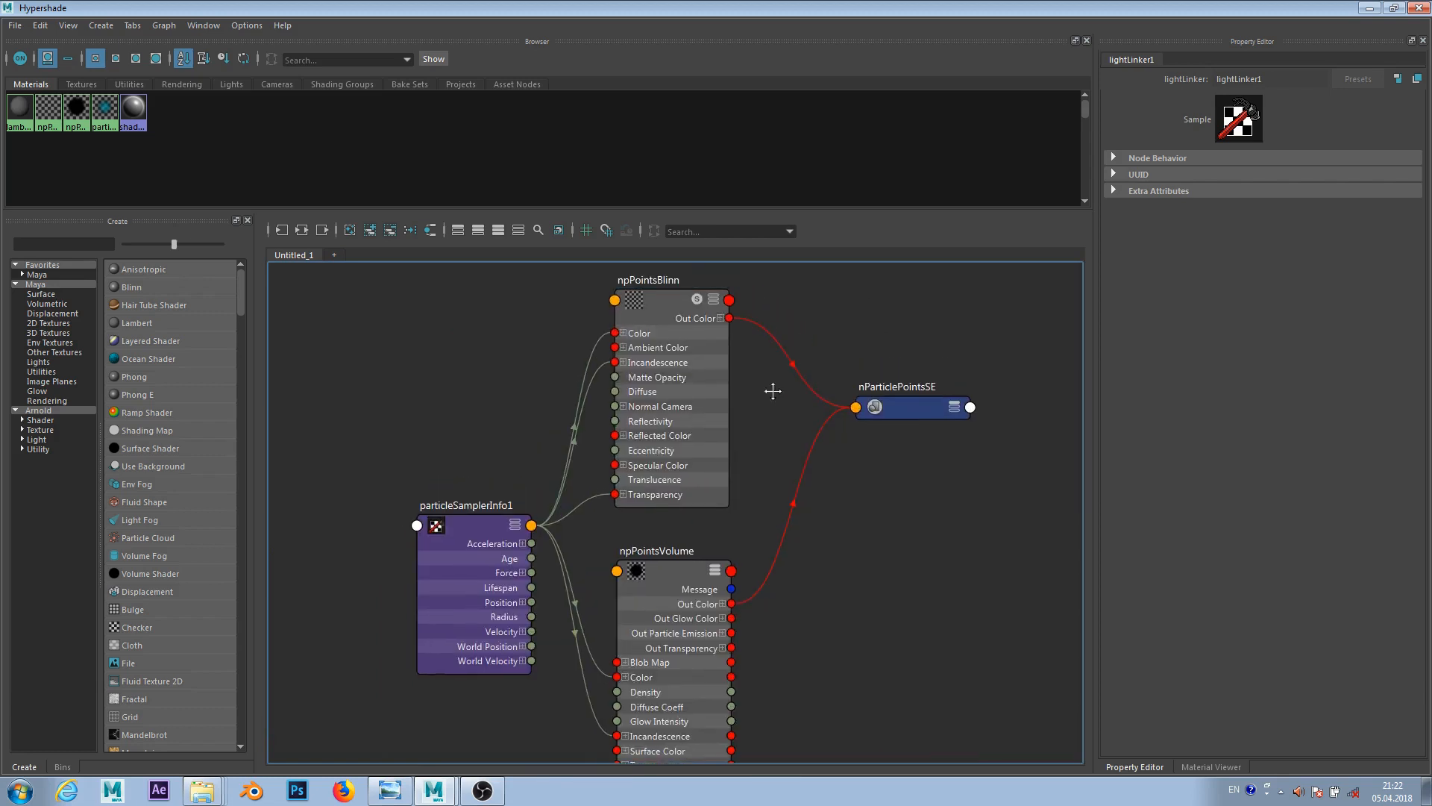
left_click_drag(655, 604, 650, 581)
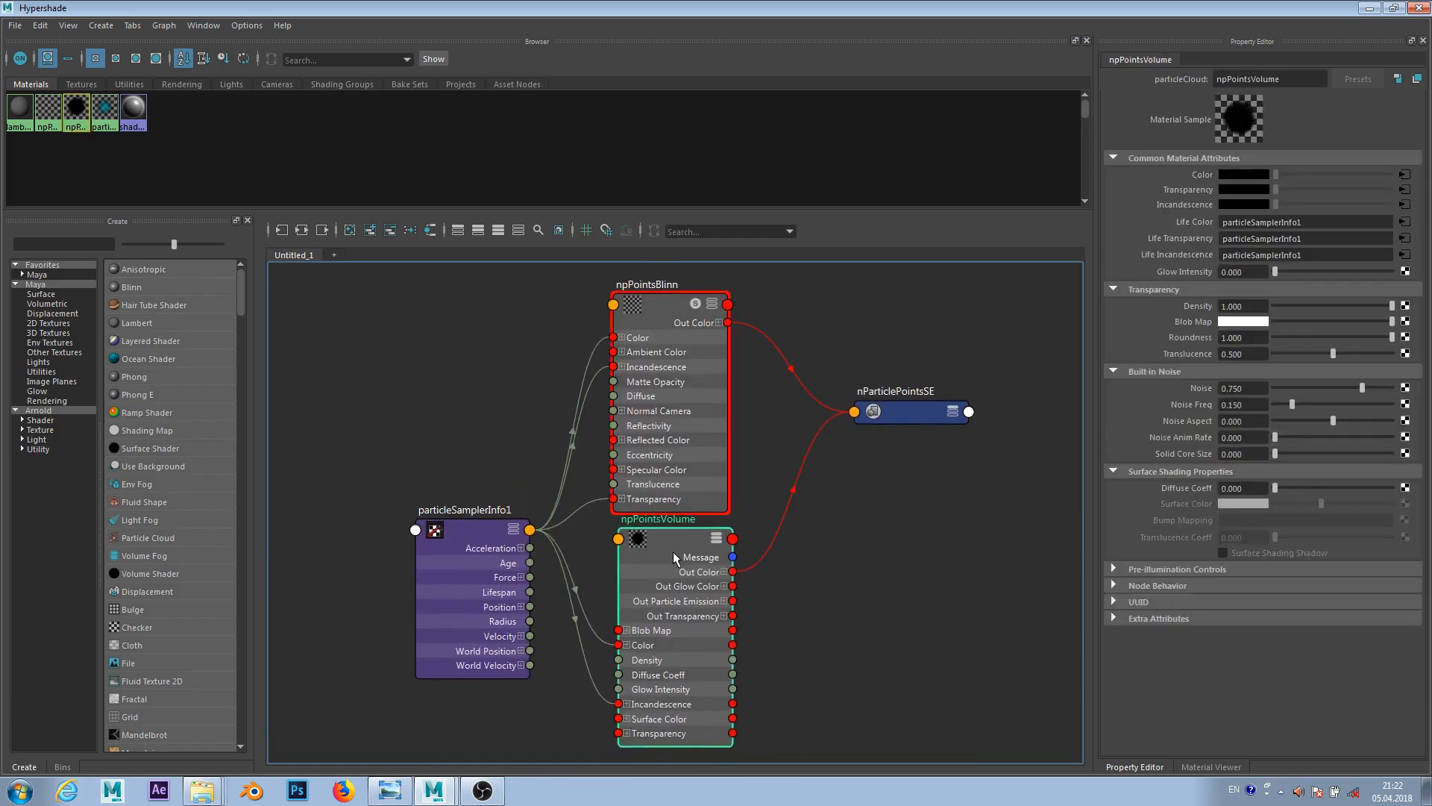
left_click_drag(489, 532, 446, 443)
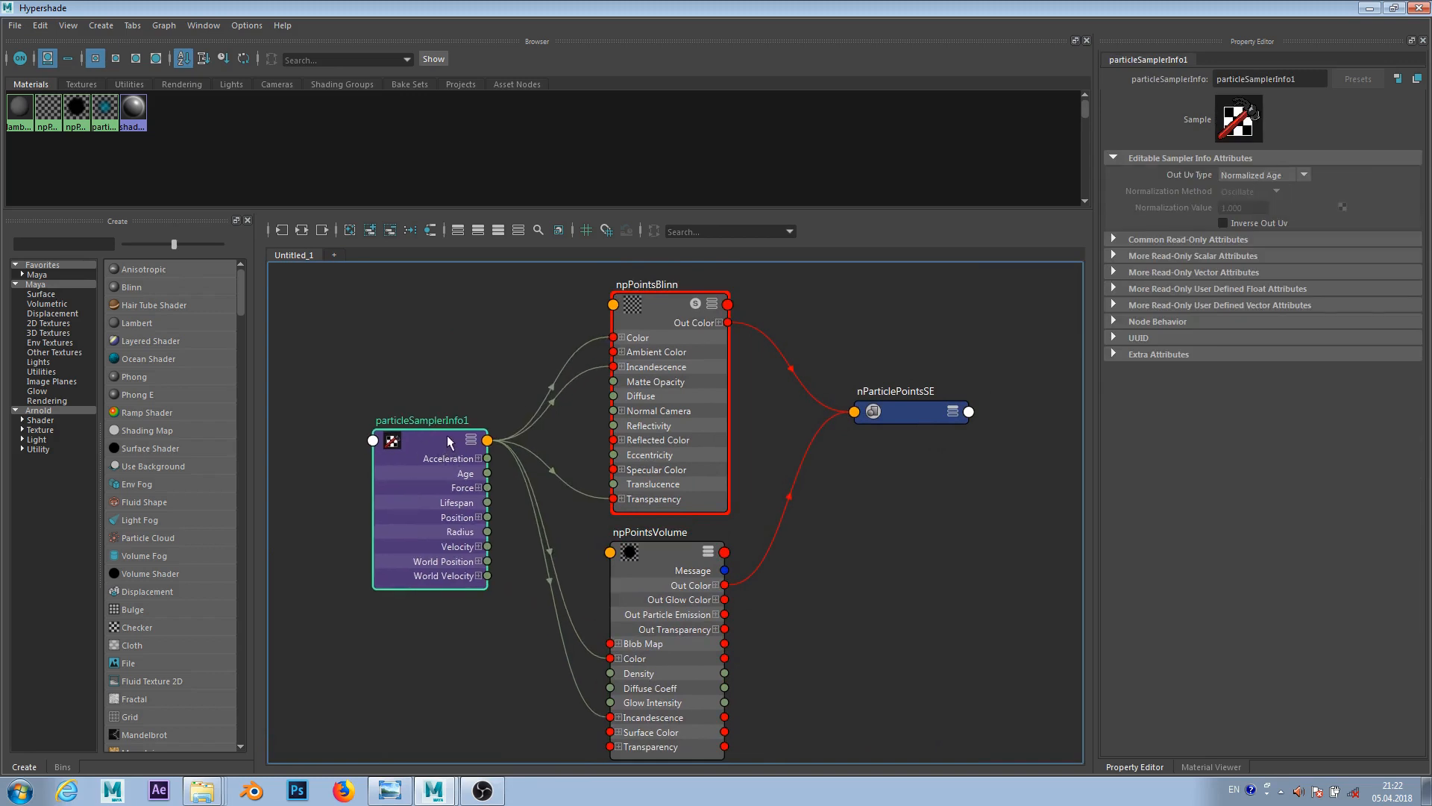
left_click(669, 304)
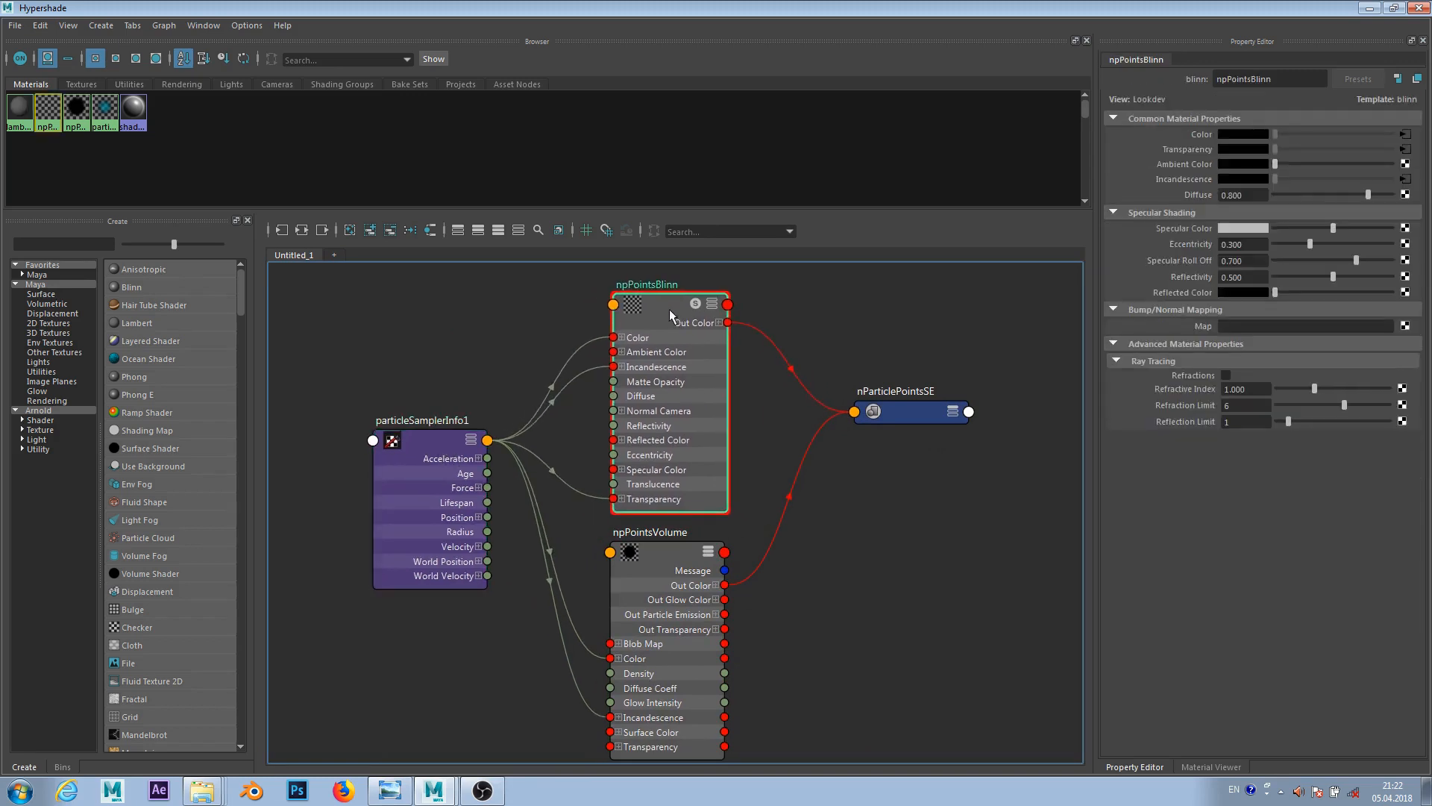
left_click_drag(669, 309, 674, 311)
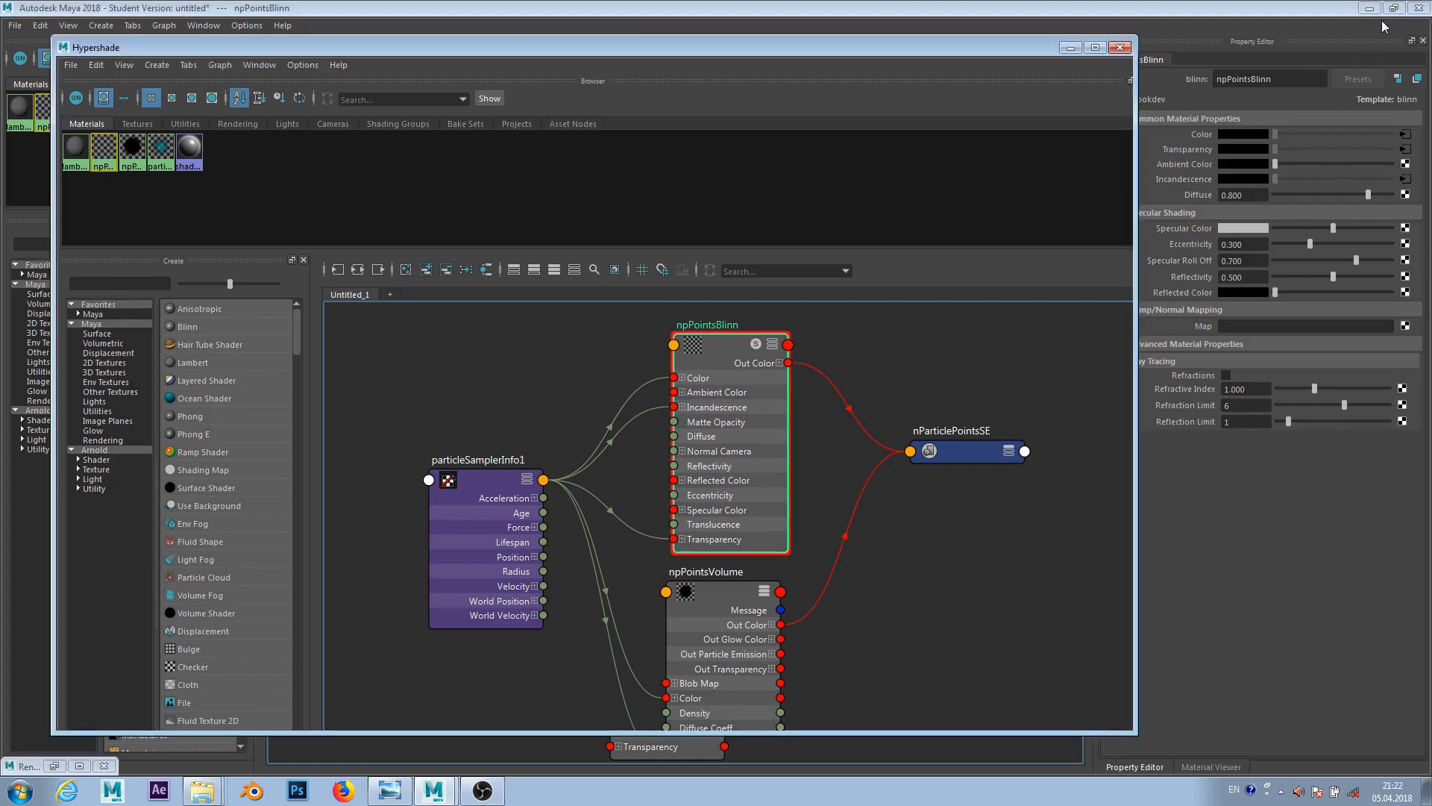
- Restore the Hypershade to a floating window, narrow it, and move it aside to uncover the viewport
left_click(1394, 8)
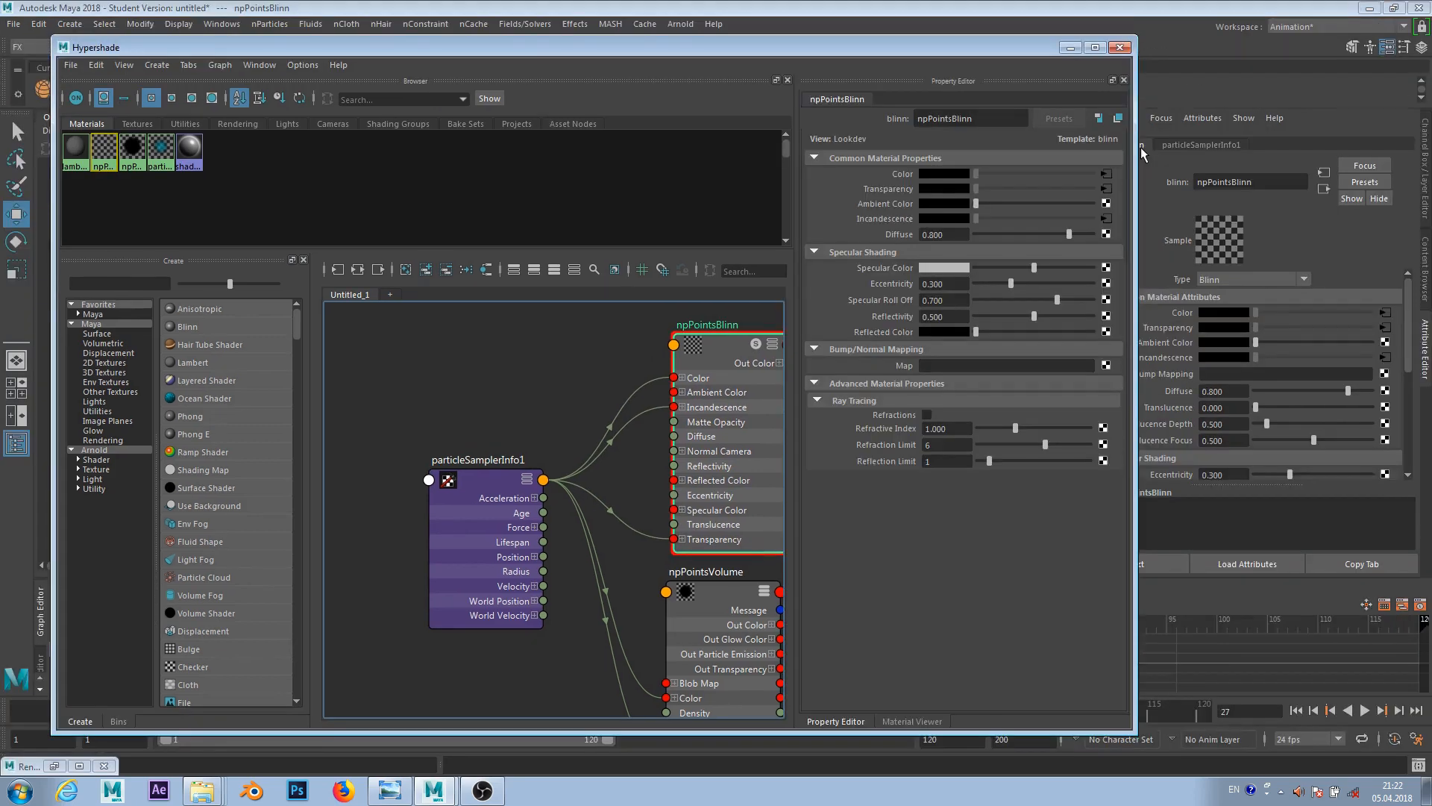
left_click_drag(1139, 147, 652, 149)
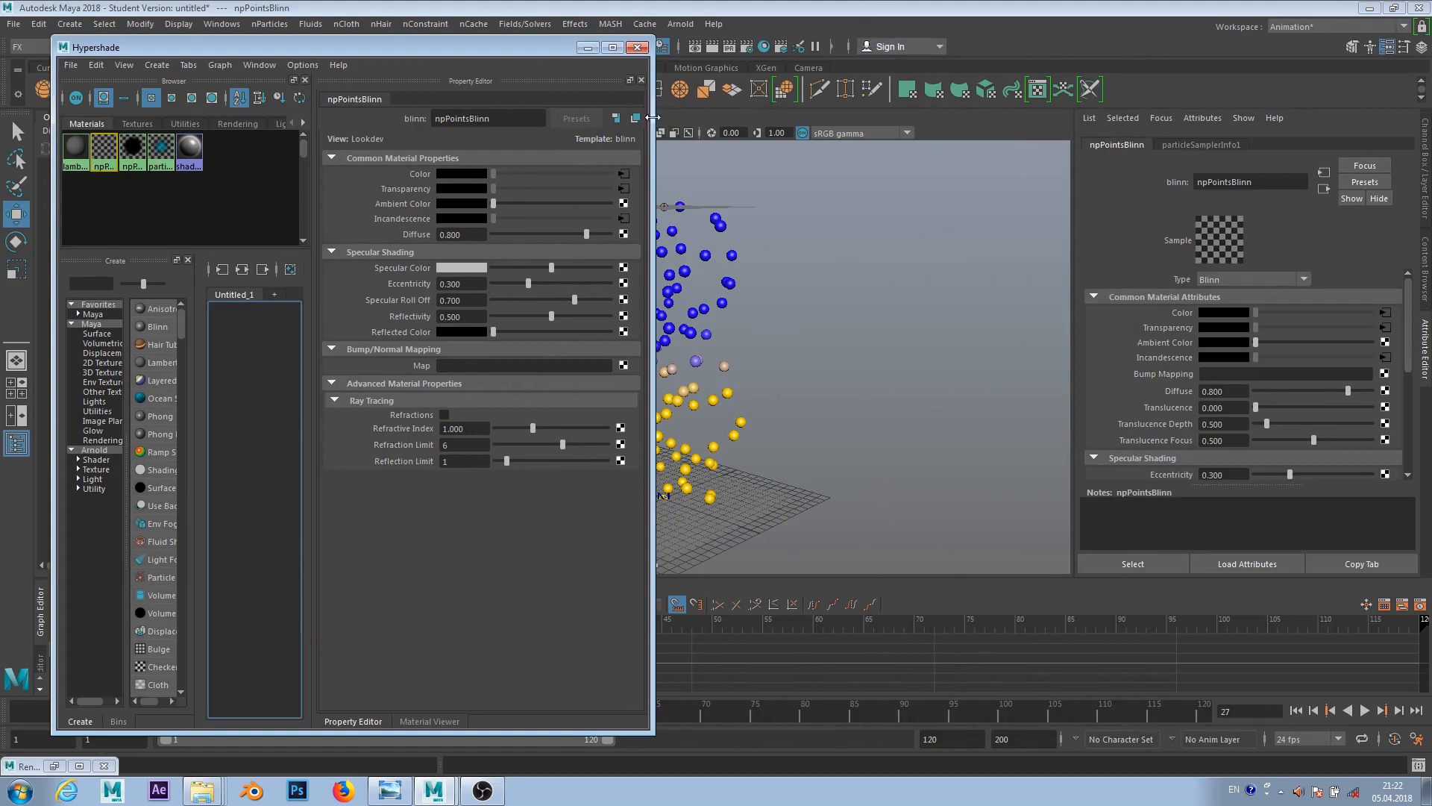
left_click_drag(524, 47, 480, 122)
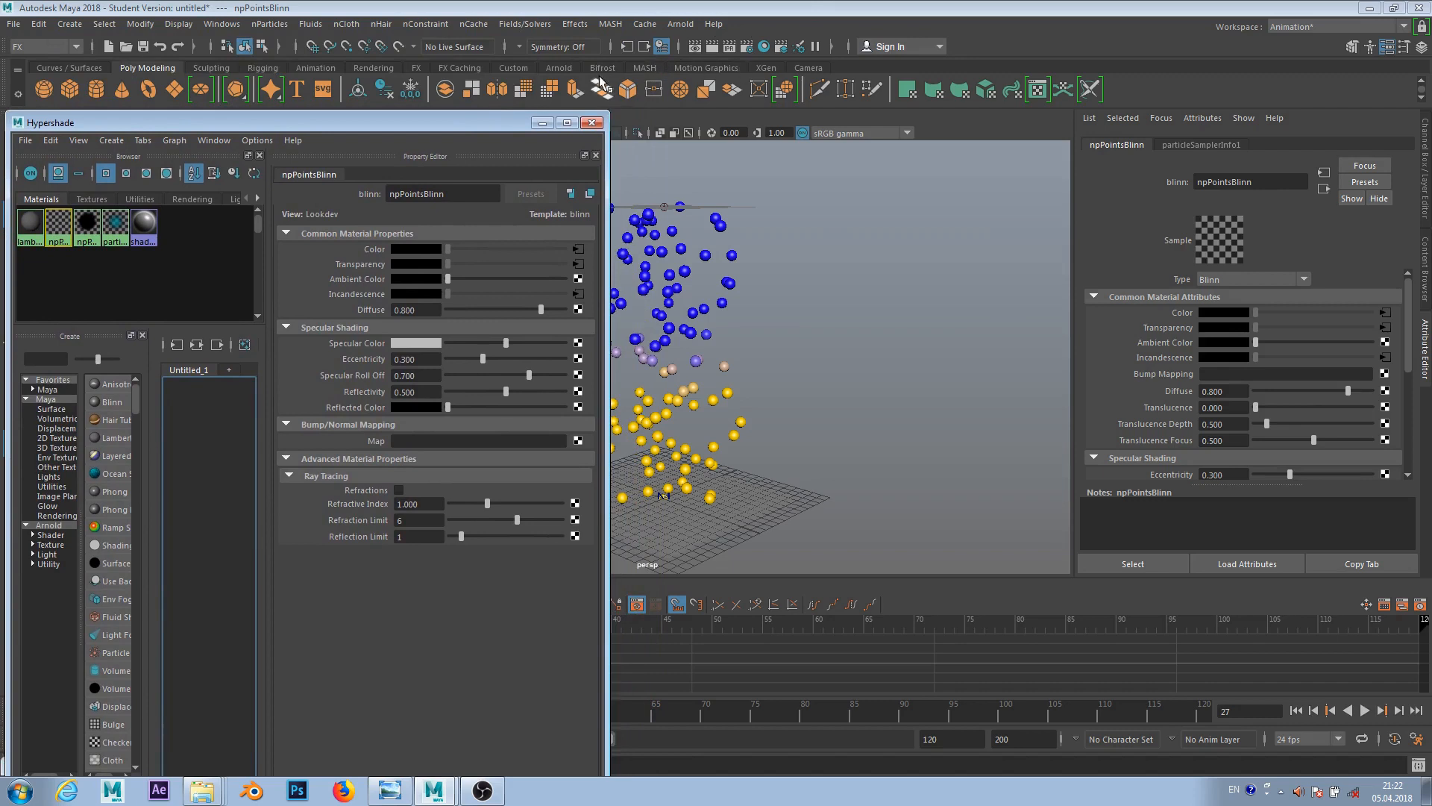
- Render the scene in the Arnold RenderView, resize its window to sit beside the Hypershade, and enlarge the particles
left_click(567, 69)
left_click(556, 89)
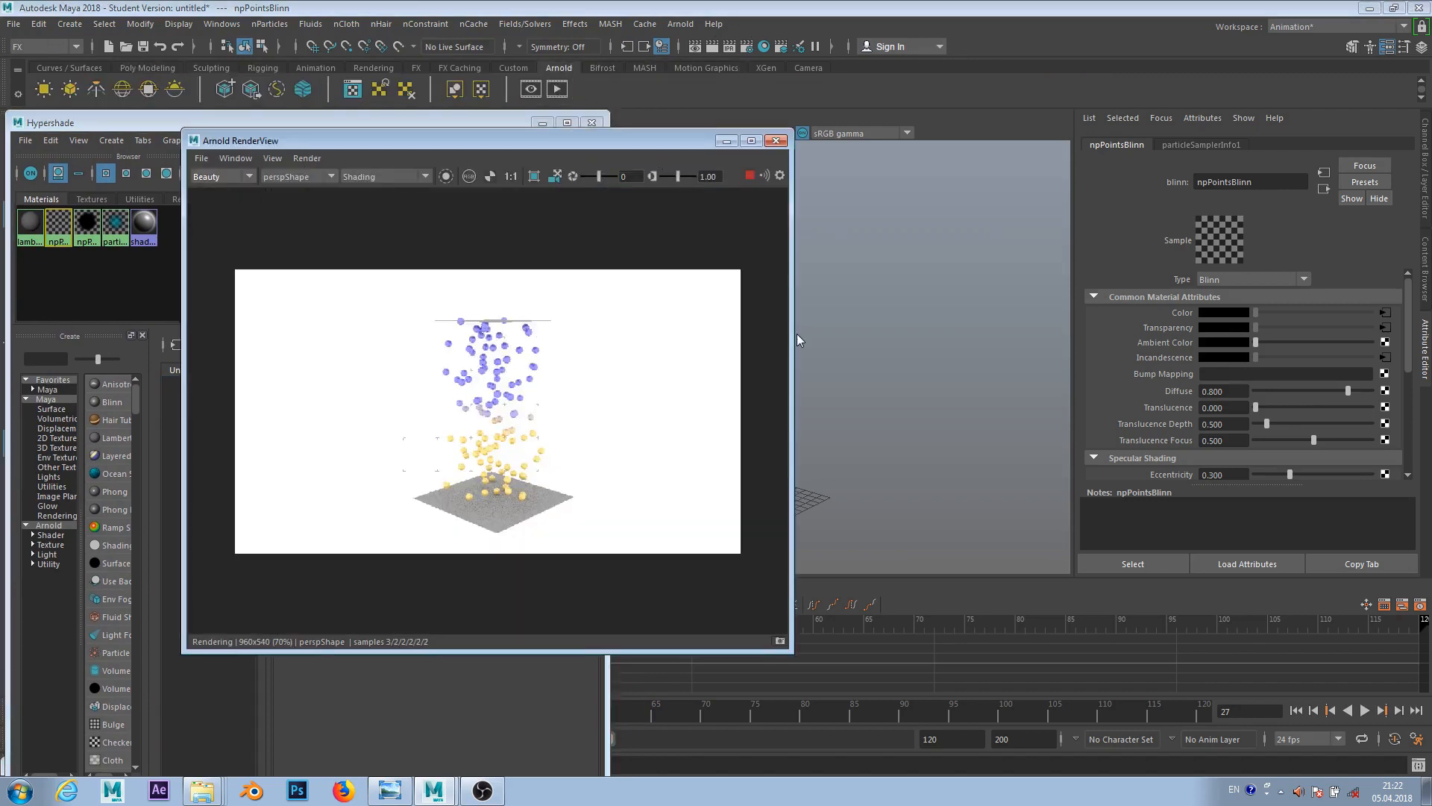
left_click(1007, 311)
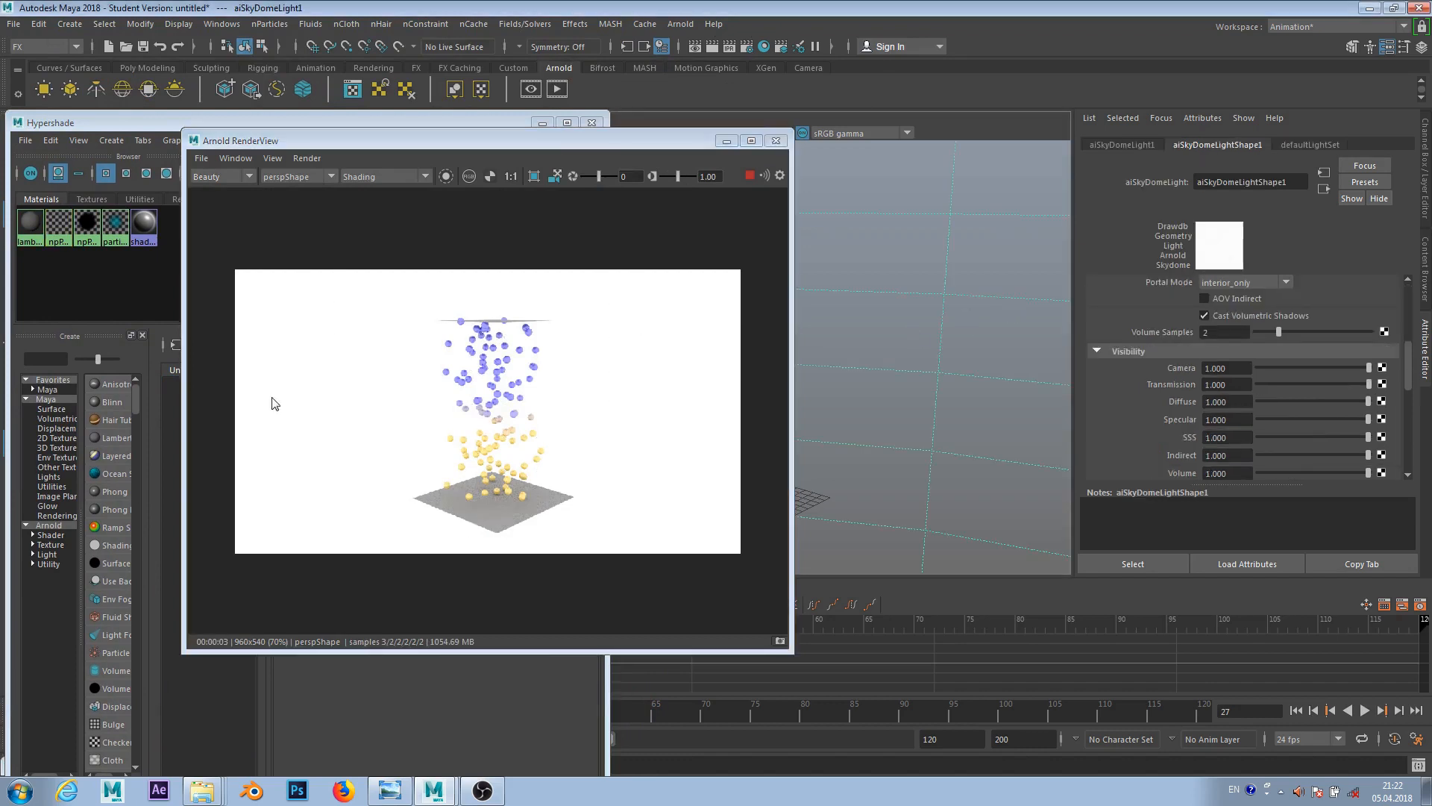
left_click_drag(184, 371, 631, 369)
left_click_drag(791, 354, 1013, 355)
scroll(879, 365, "up", 5)
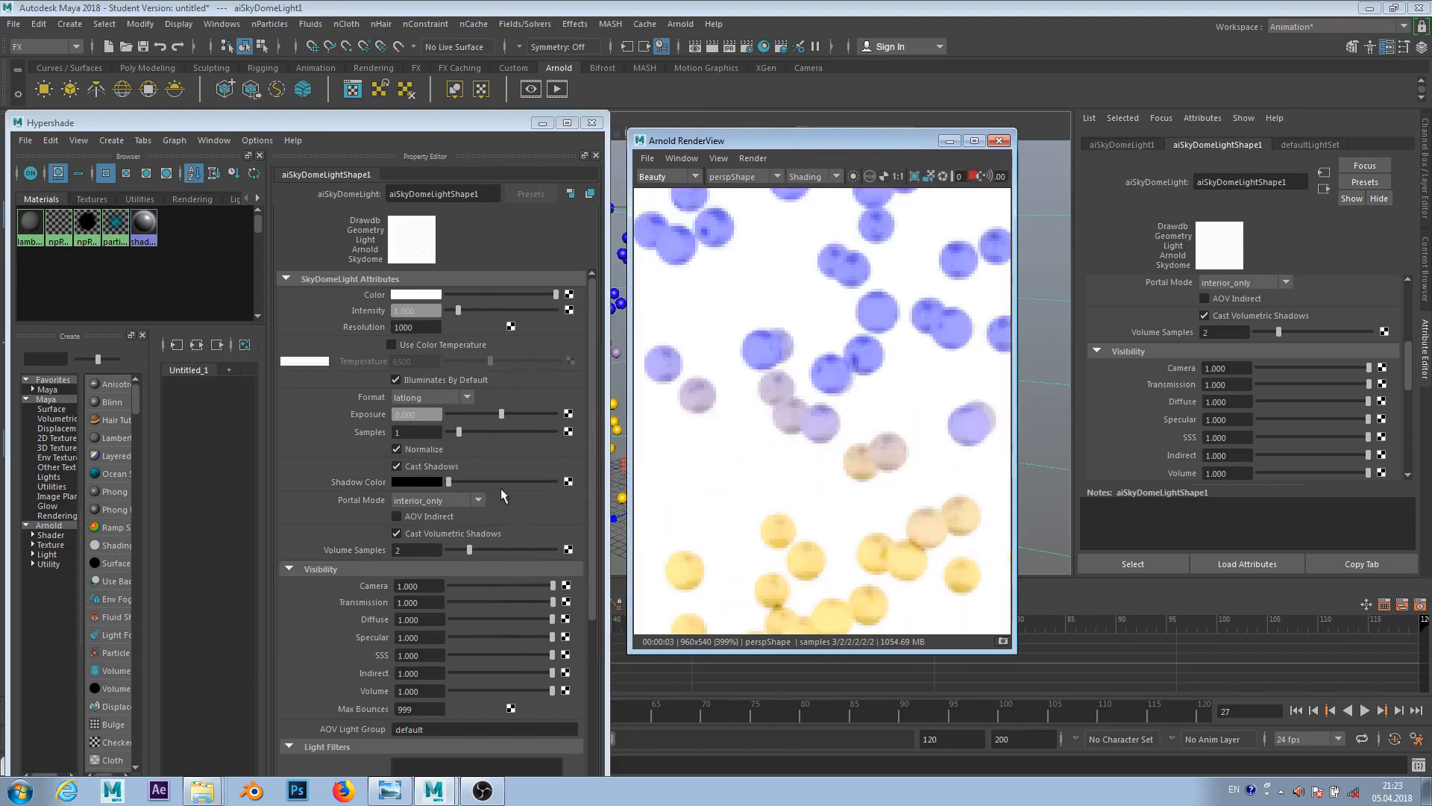
- Select the npPointsBlinn material in the Hypershade graph and minimise the Hypershade
scroll(465, 515, "down", 5)
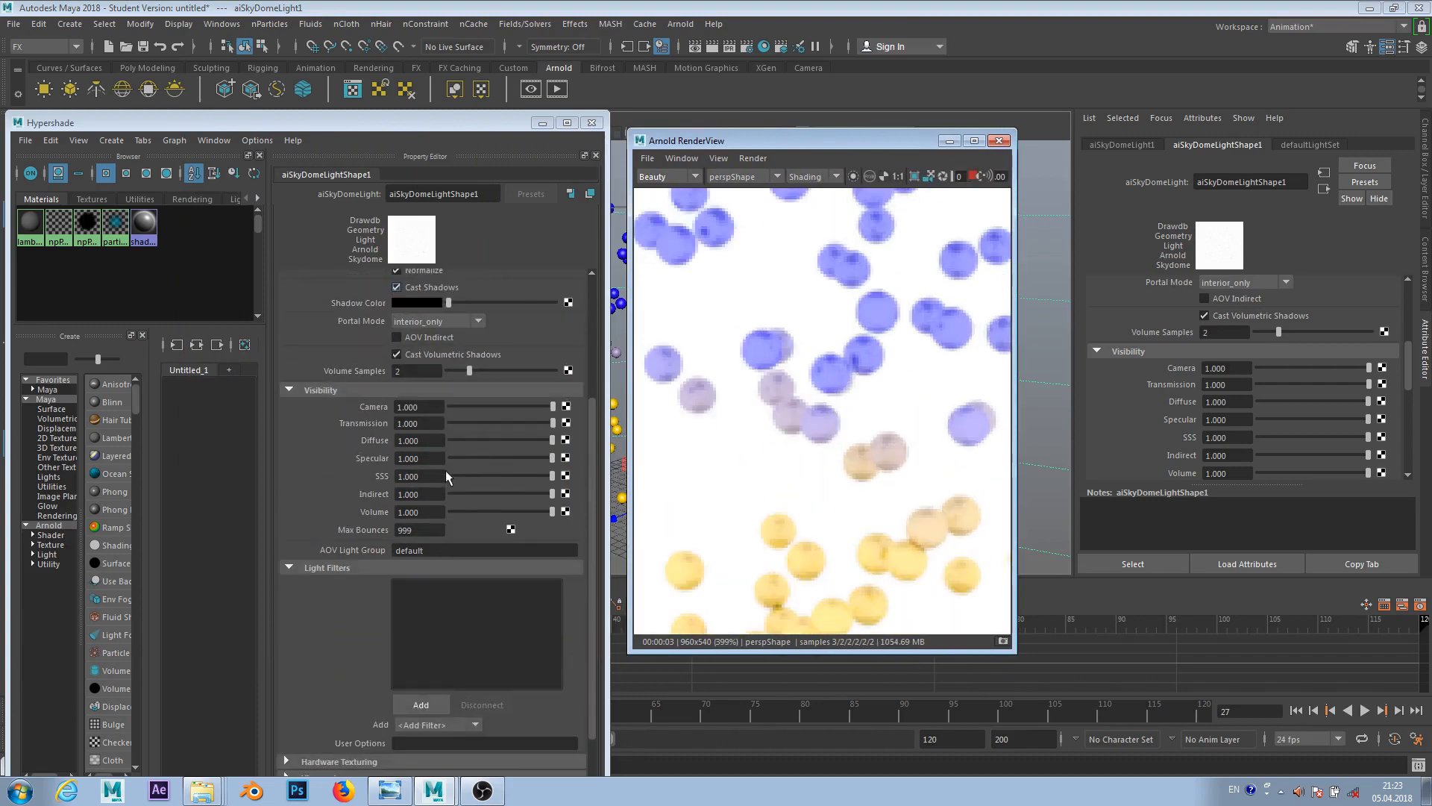
scroll(453, 474, "up", 5)
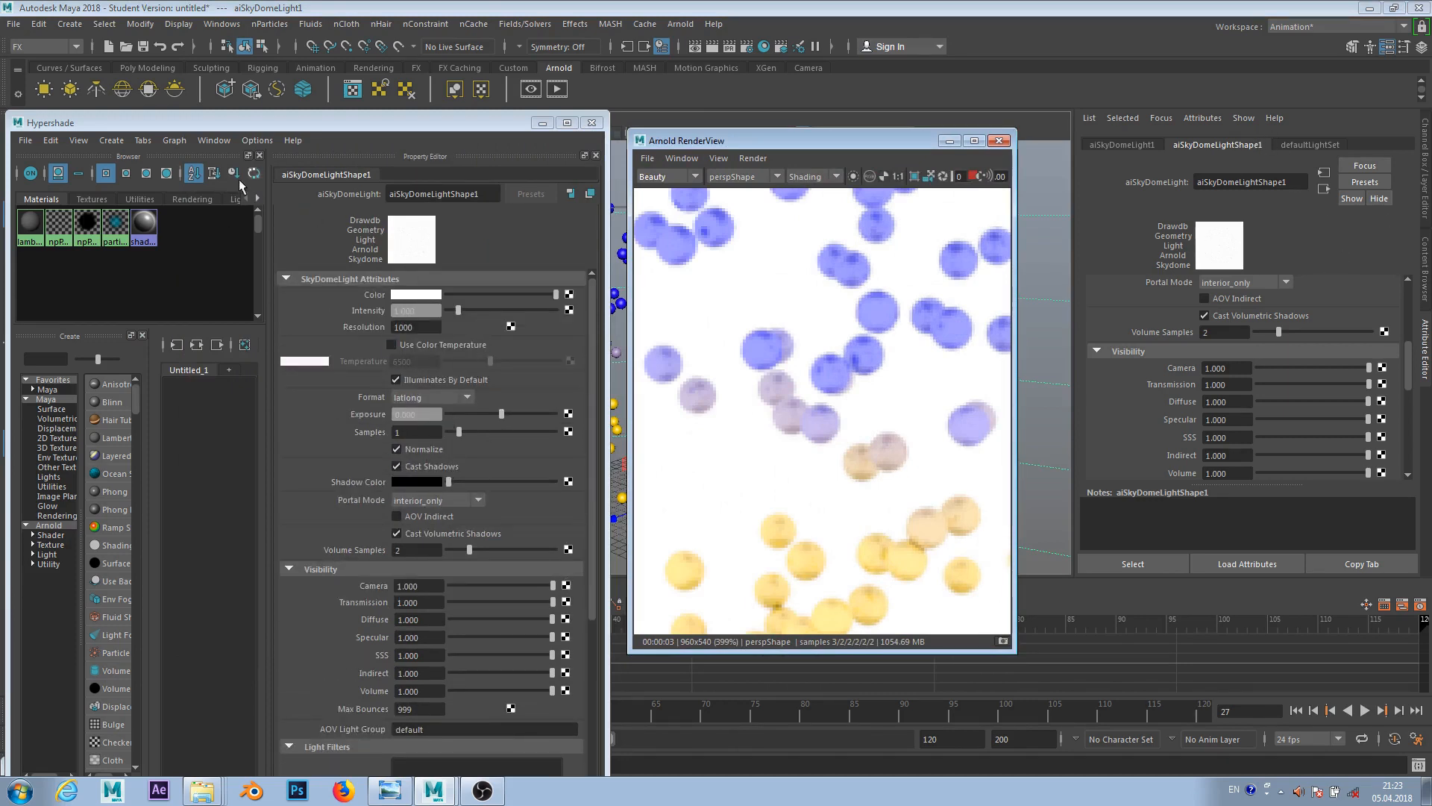
left_click(539, 126)
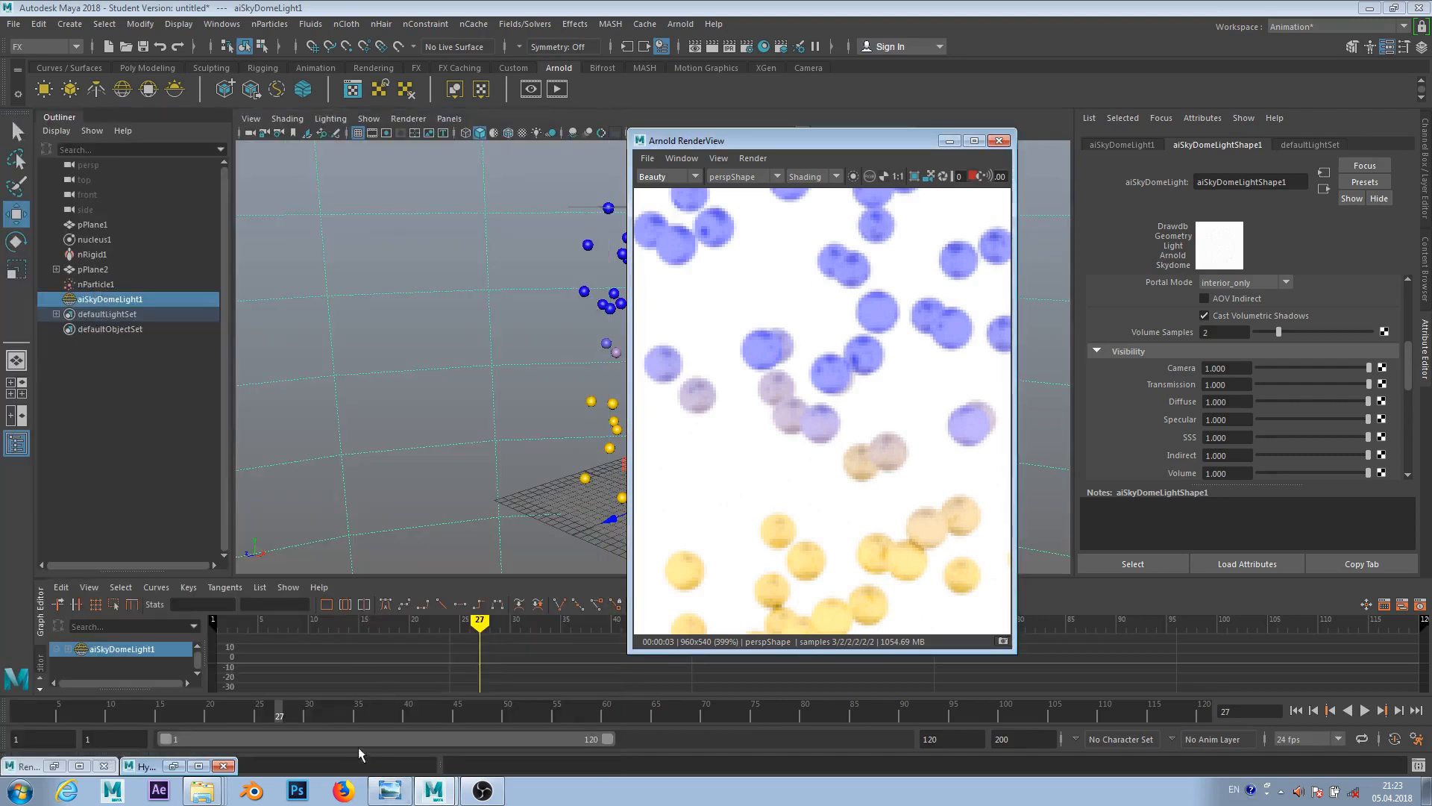
left_click(198, 765)
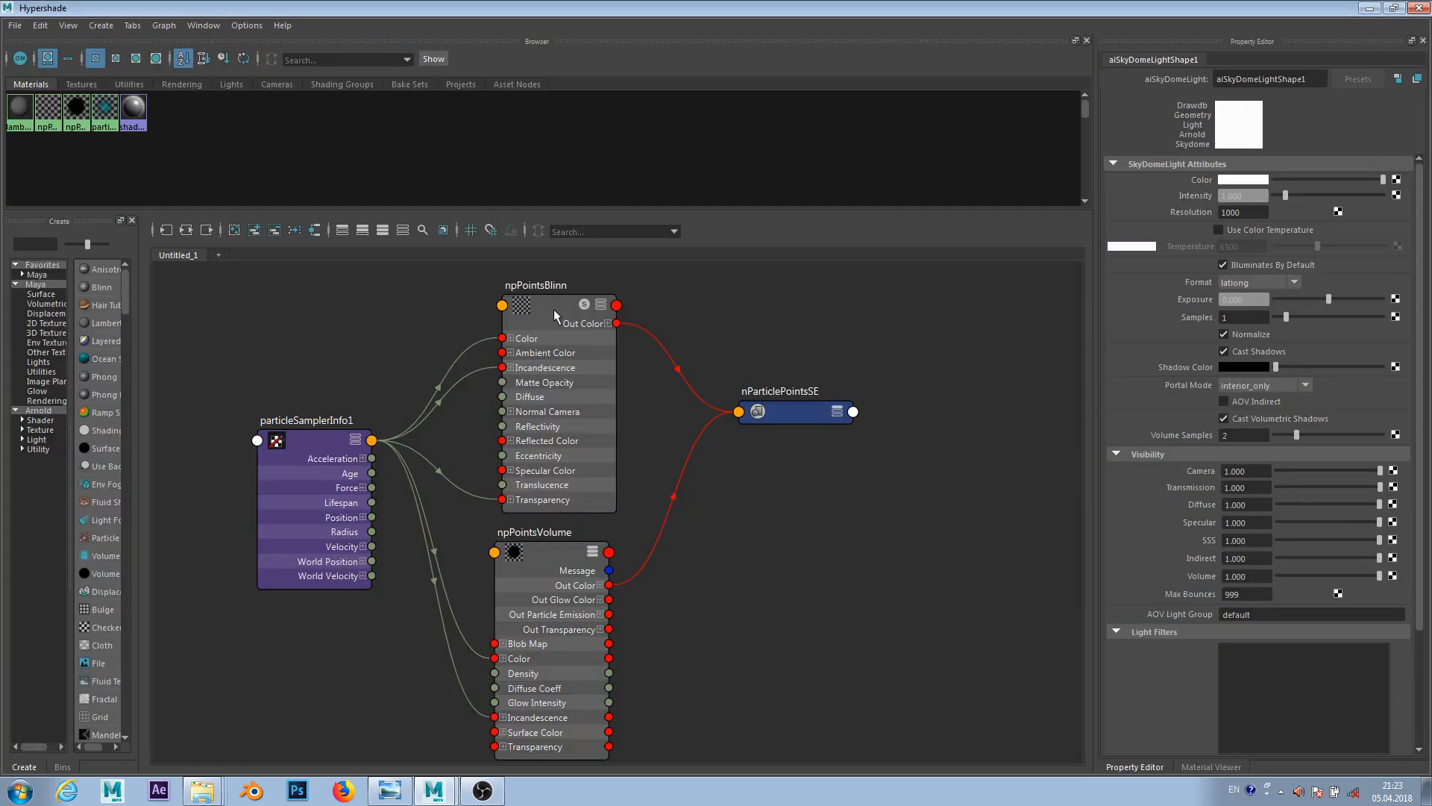
left_click(554, 315)
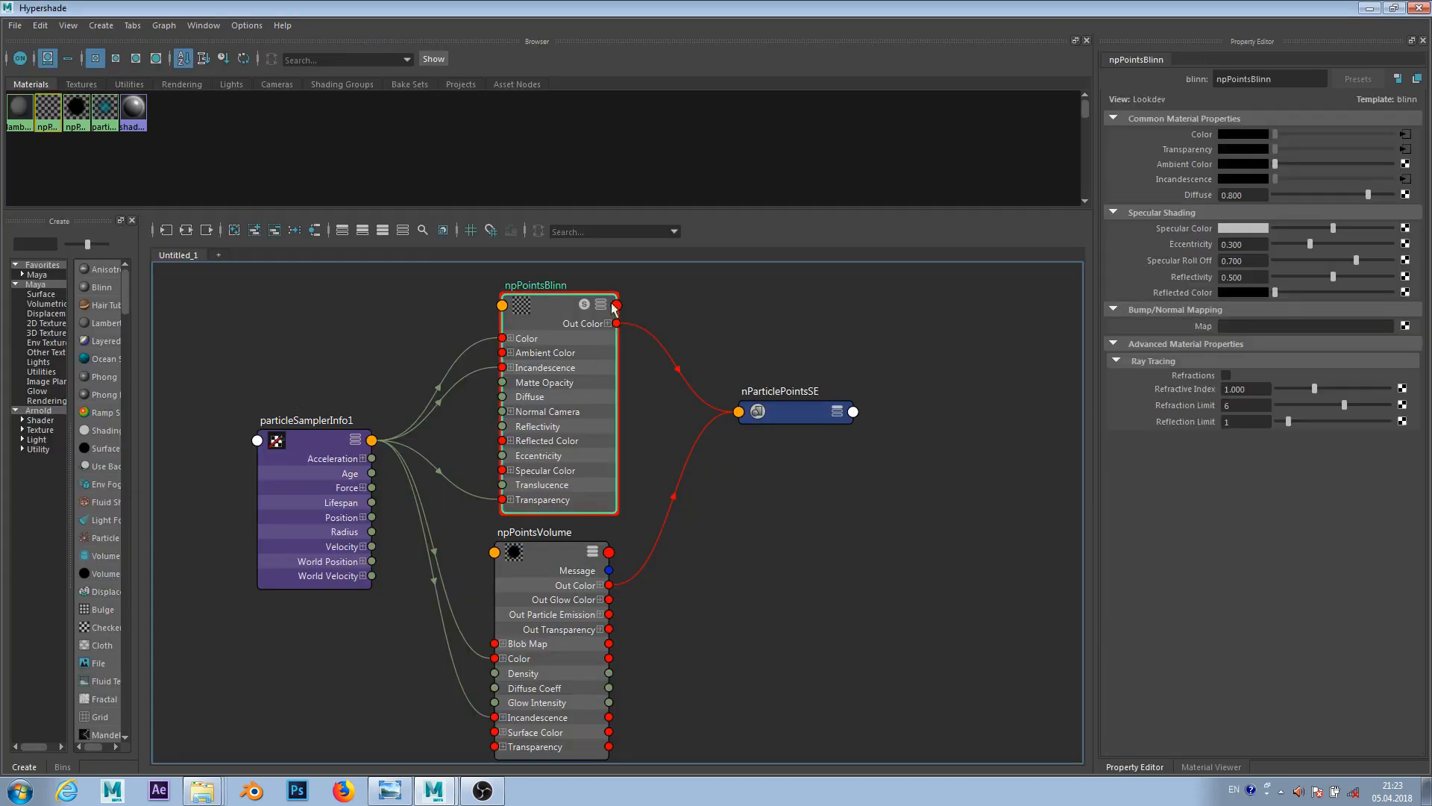
left_click(1370, 9)
- Set npPointsBlinn's Specular Color to black, Reflectivity to 0 and Specular Roll Off to 0.026
scroll(1197, 341, "down", 5)
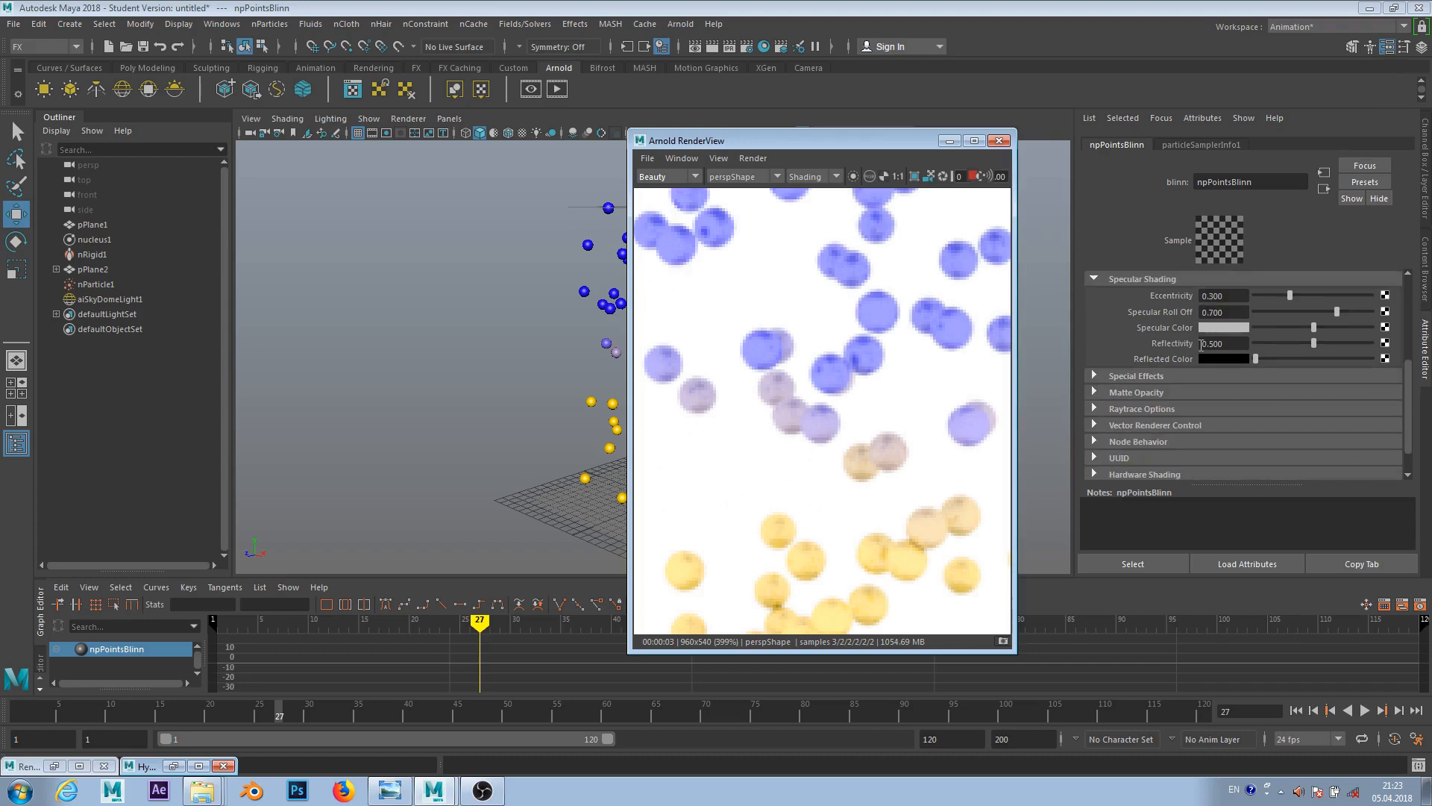
left_click_drag(1313, 329, 1243, 346)
left_click(1313, 342)
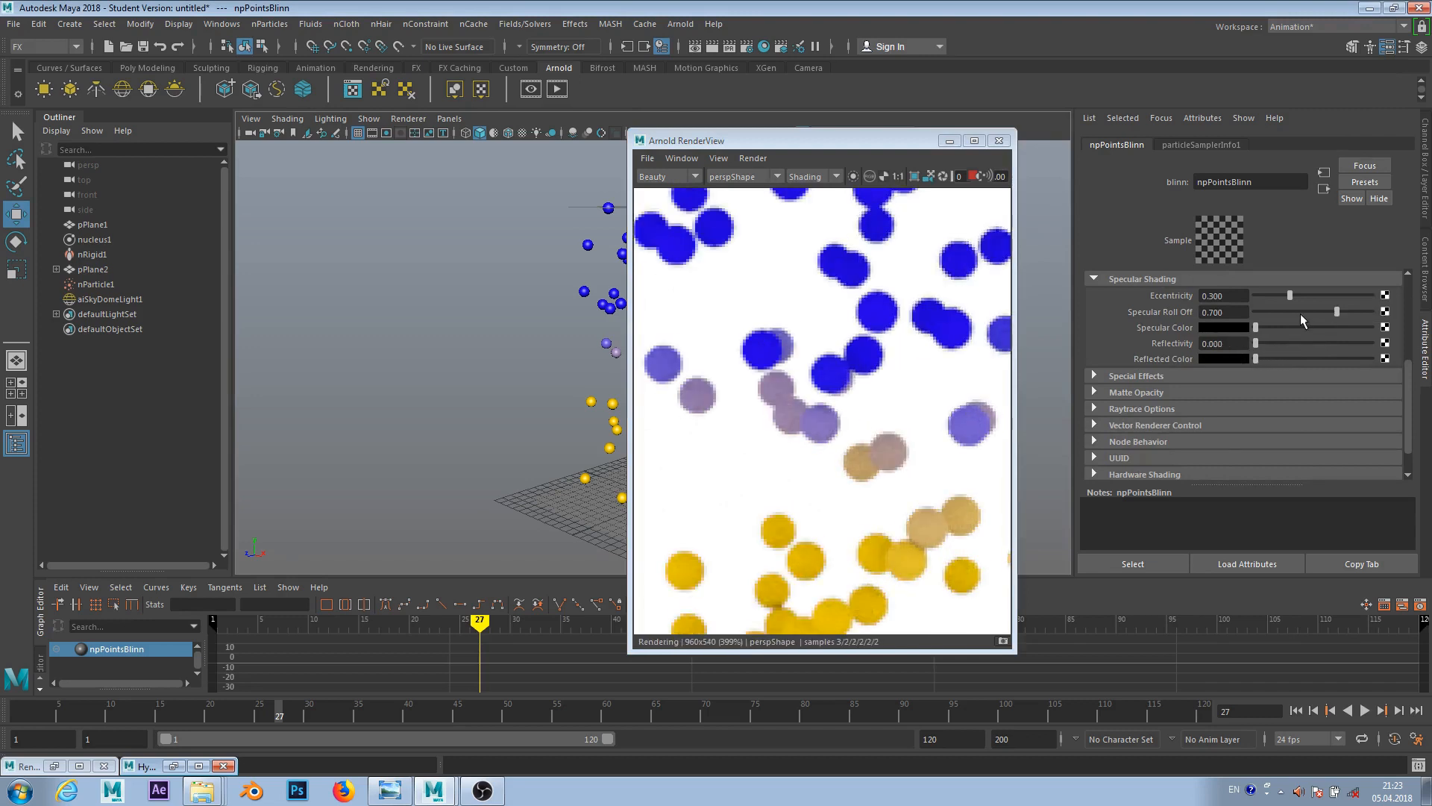
left_click(1272, 314)
left_click_drag(1270, 311, 1258, 312)
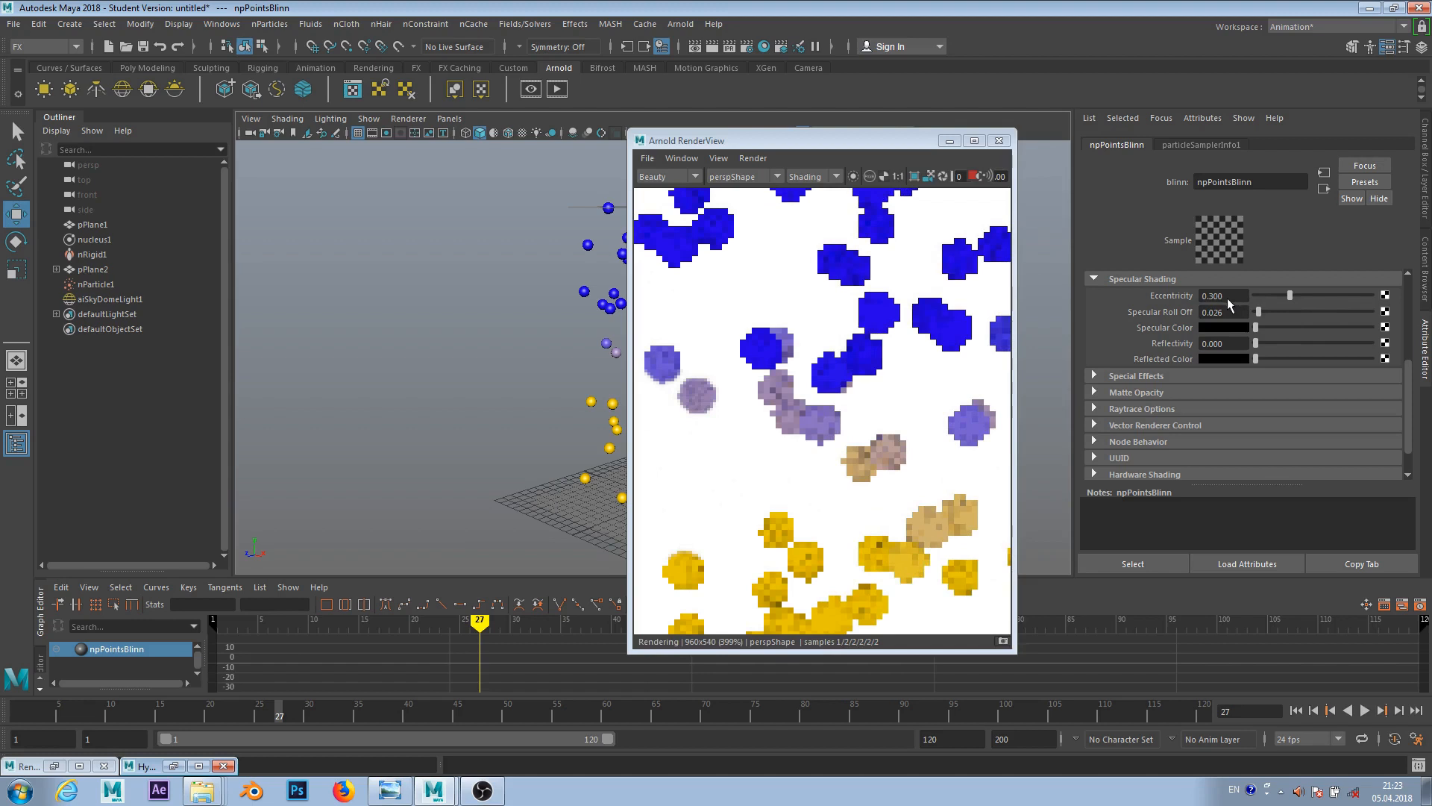
- Reduce npPointsBlinn's Eccentricity and Specular Roll Off to 0 and inspect the shaded particles in the render
left_click_drag(1290, 295, 1219, 318)
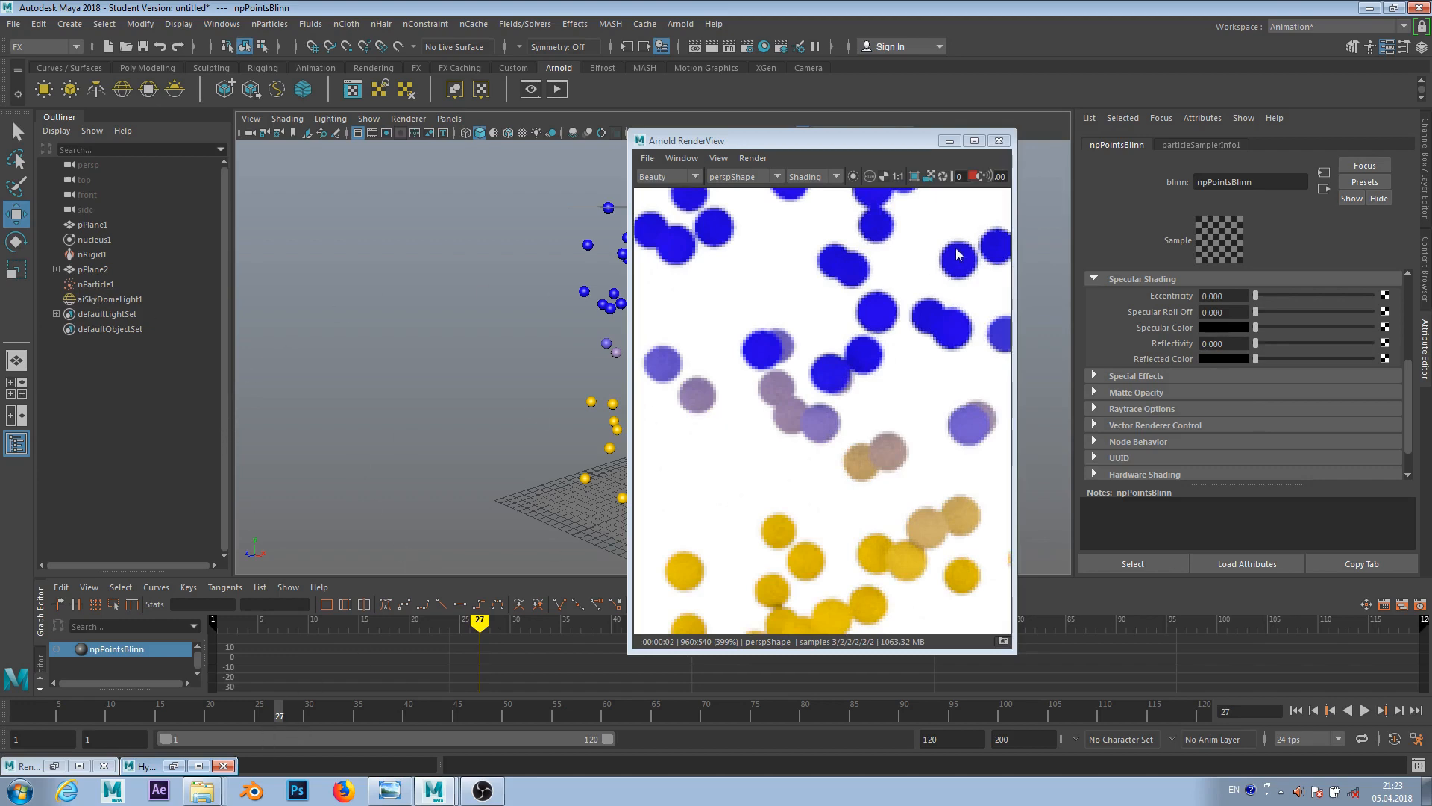
scroll(886, 280, "down", 3)
scroll(886, 280, "up", 3)
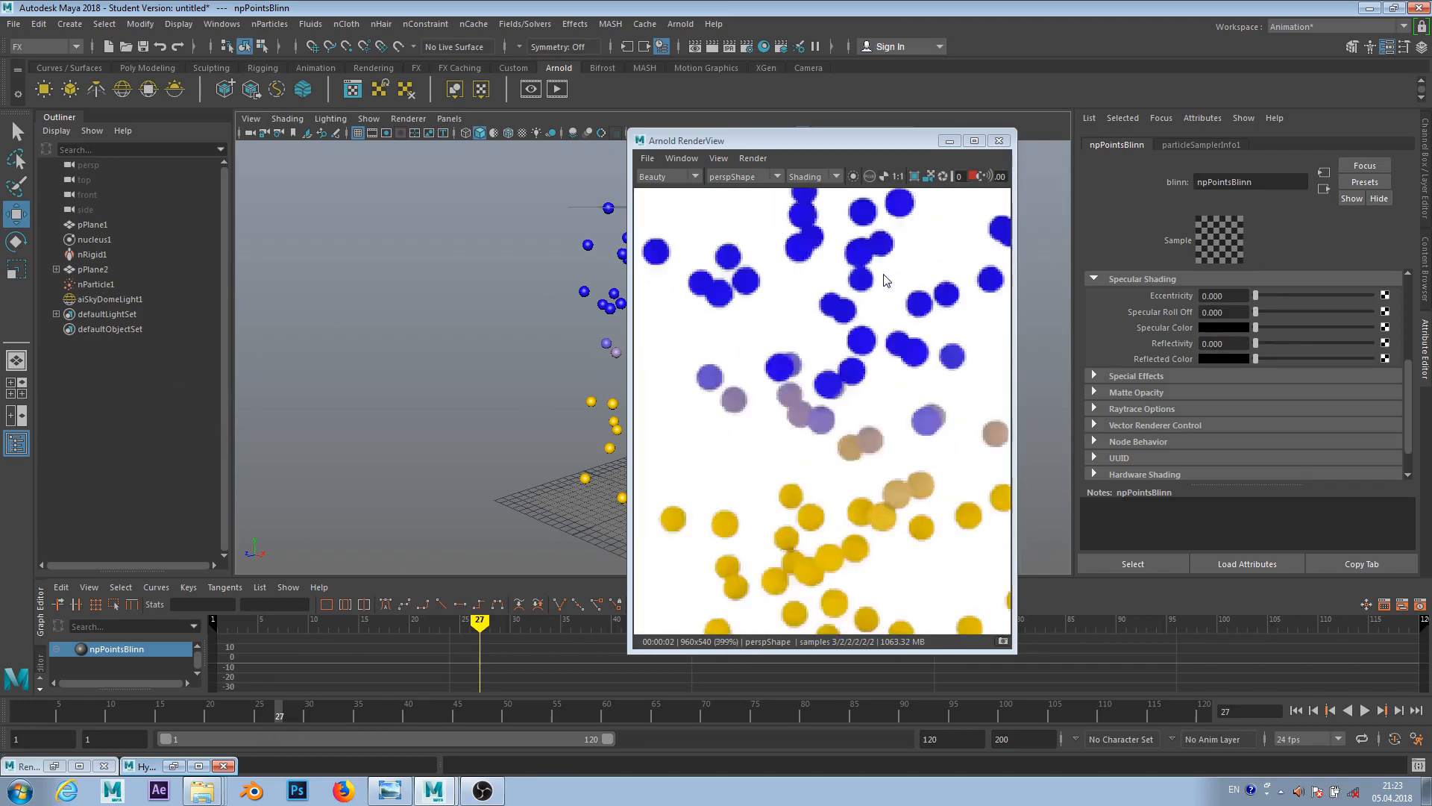
scroll(876, 287, "down", 3)
scroll(867, 298, "up", 3)
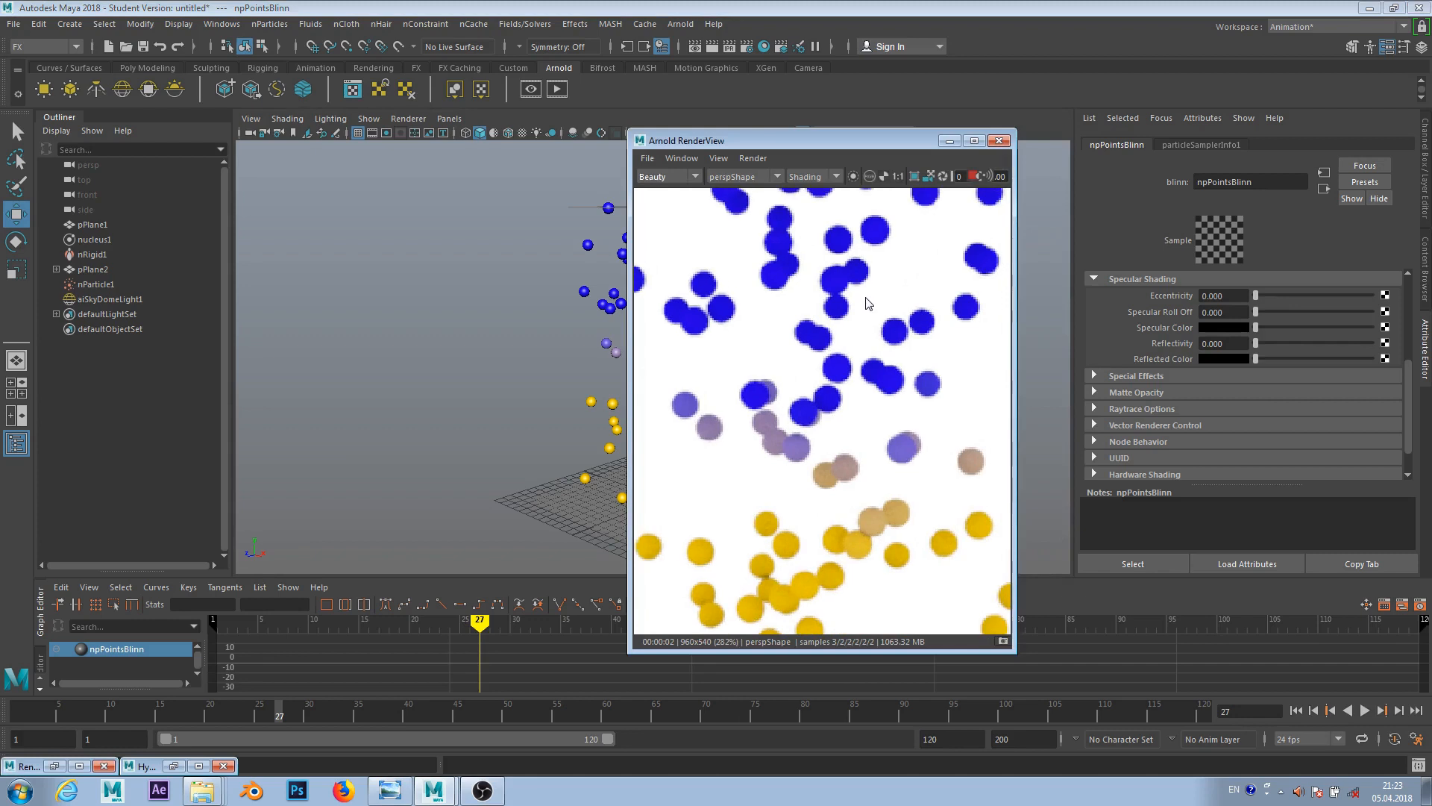
- Turn off Opaque in the Arnold attributes of nParticle1's shape
left_click(96, 288)
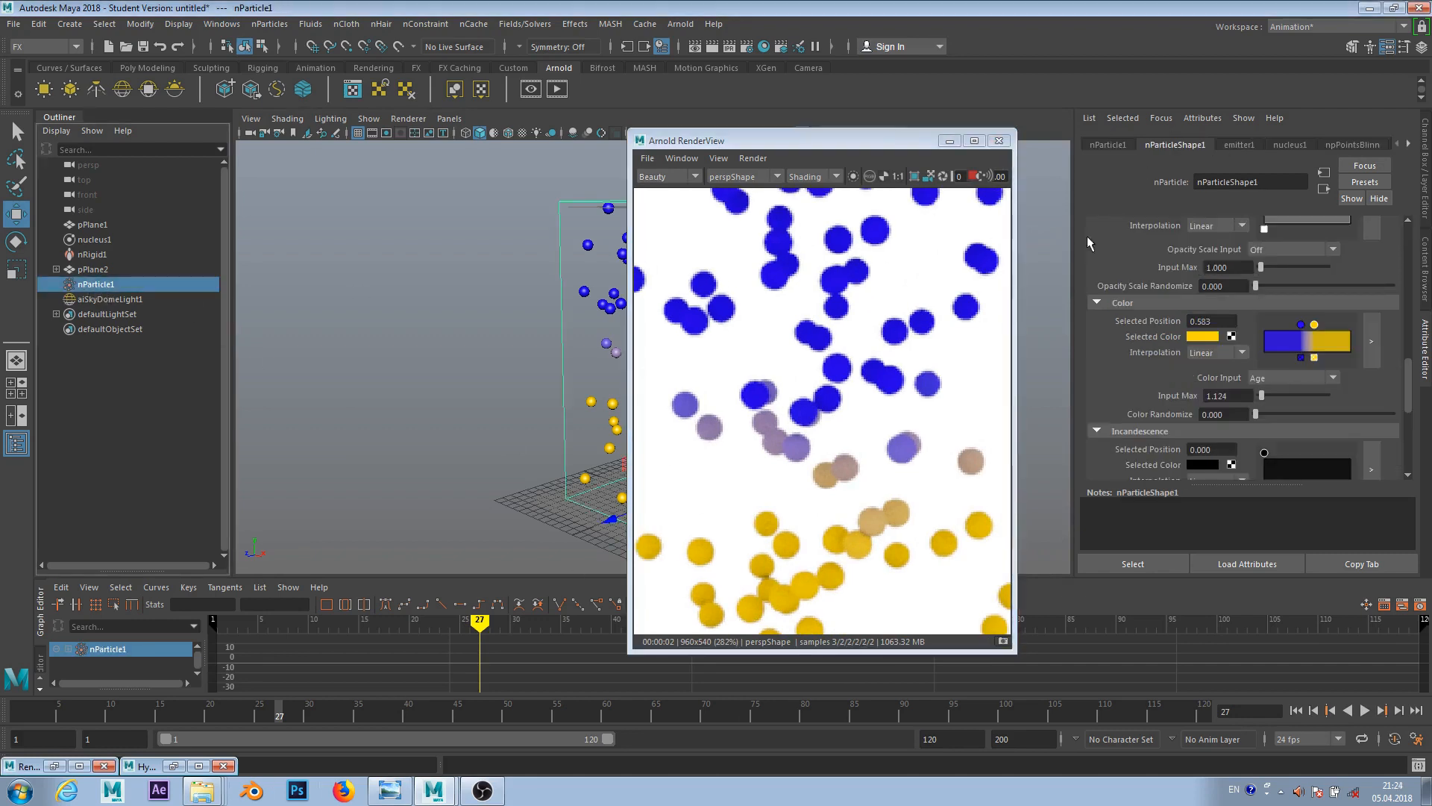
scroll(1231, 262, "down", 5)
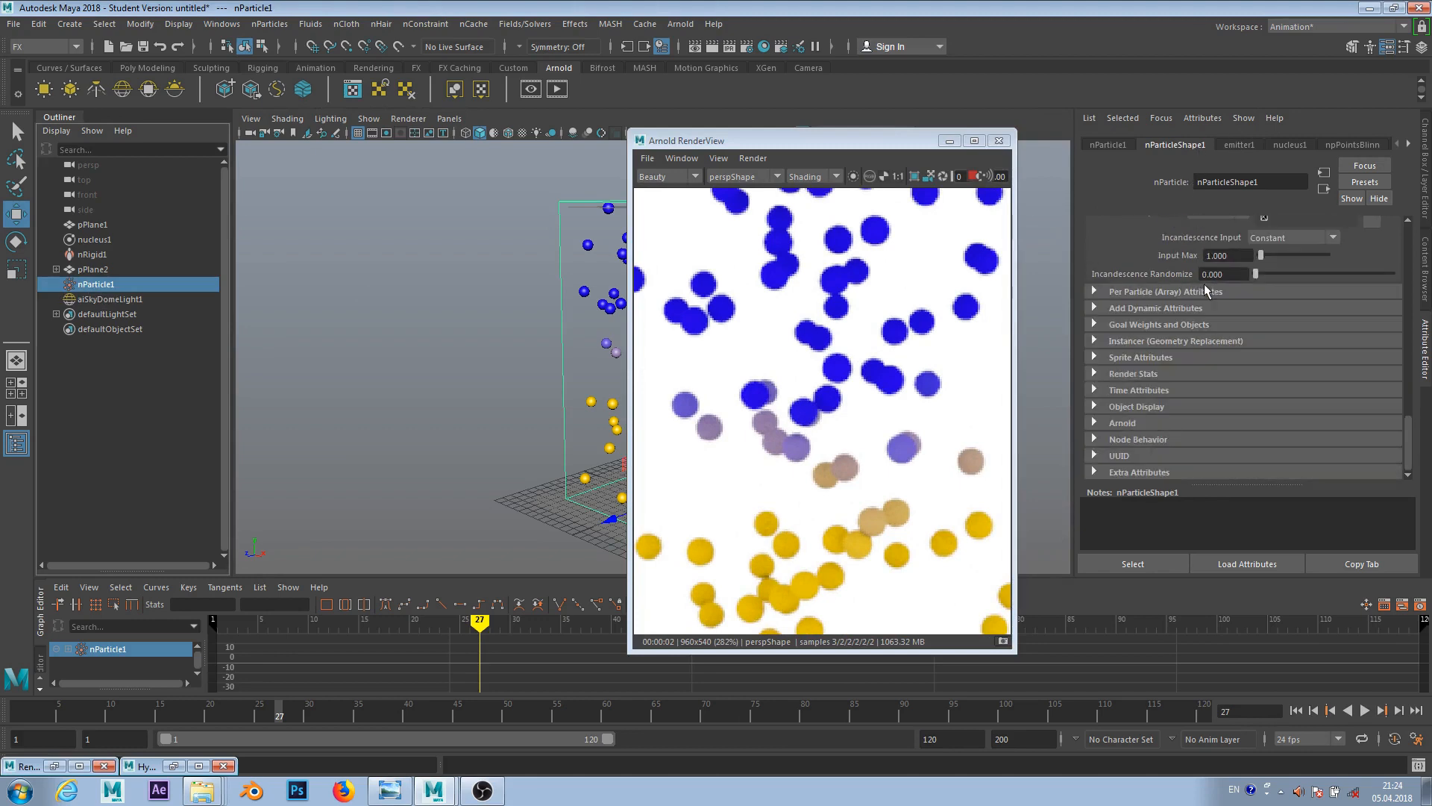
left_click(1135, 423)
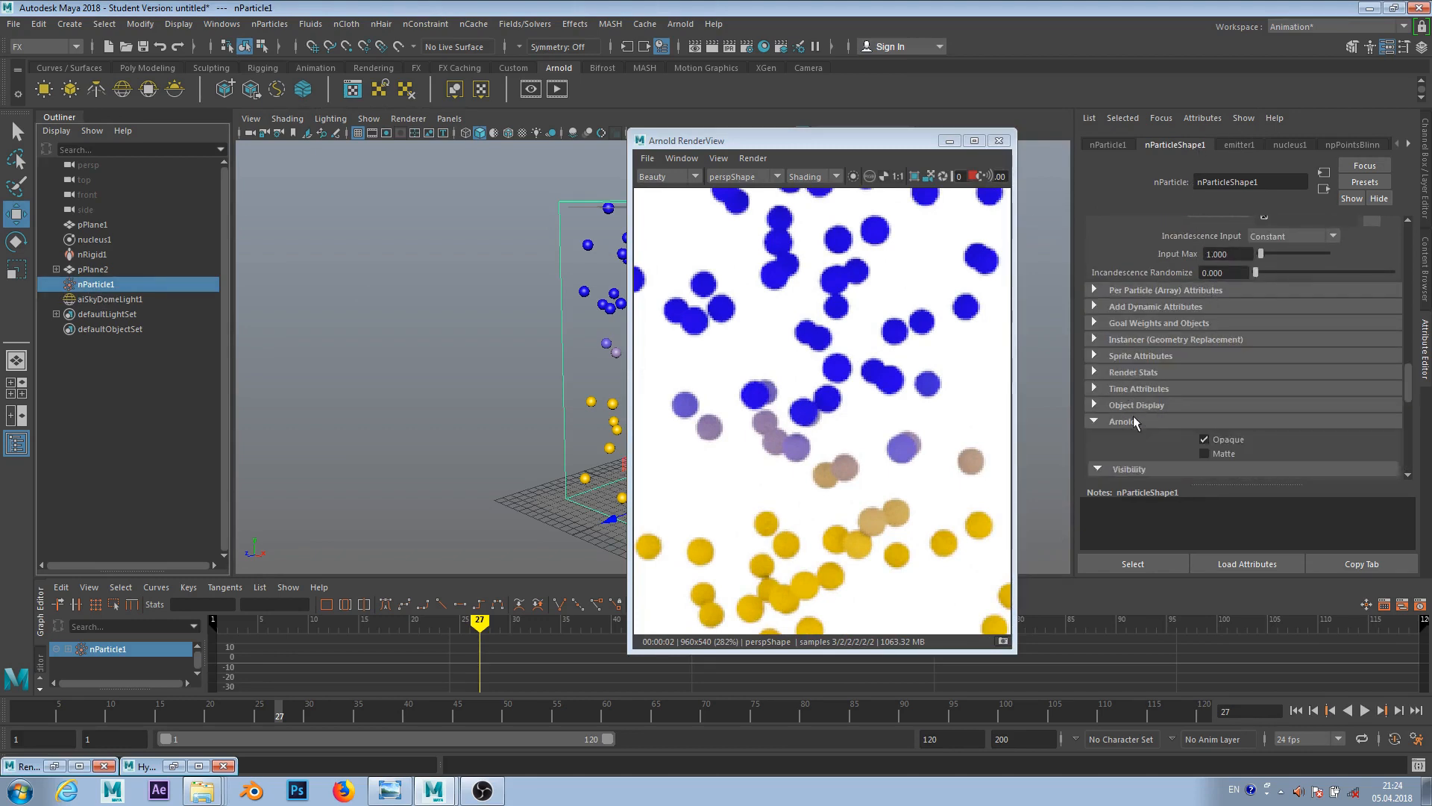
scroll(1164, 388, "down", 3)
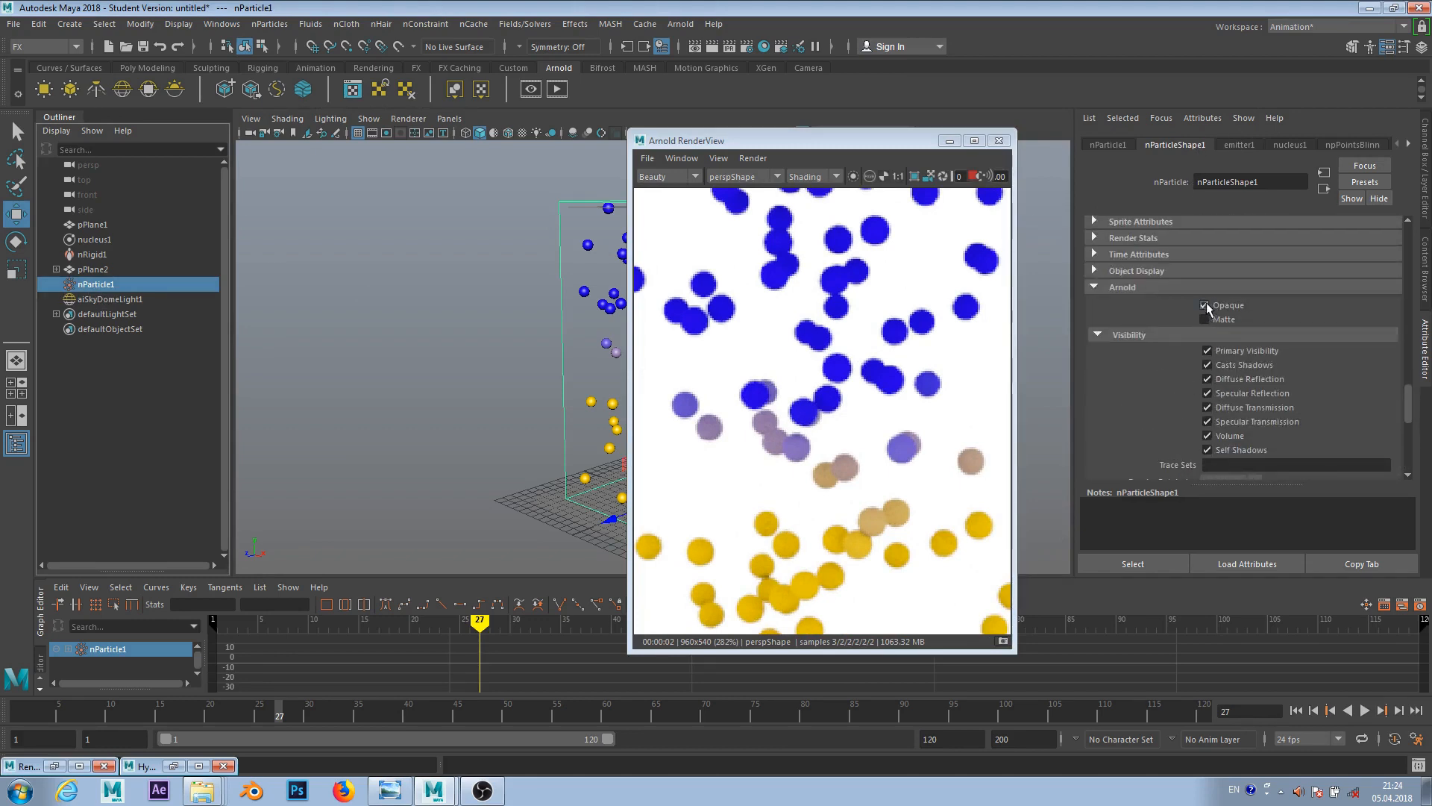
left_click(1214, 308)
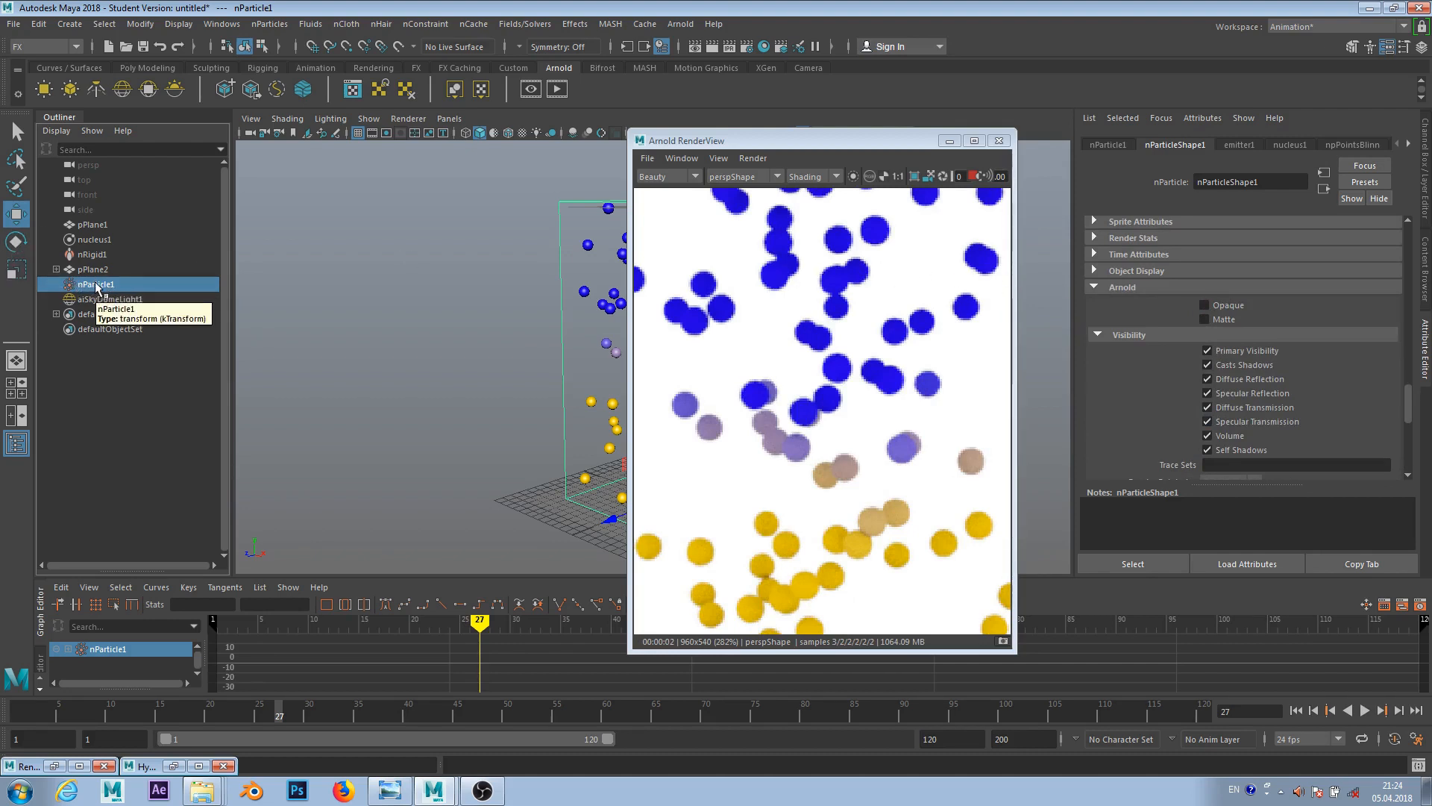
- Examine how particleSamplerInfo1 feeds npPointsBlinn and npPointsVolume in the Hypershade graph
left_click(198, 767)
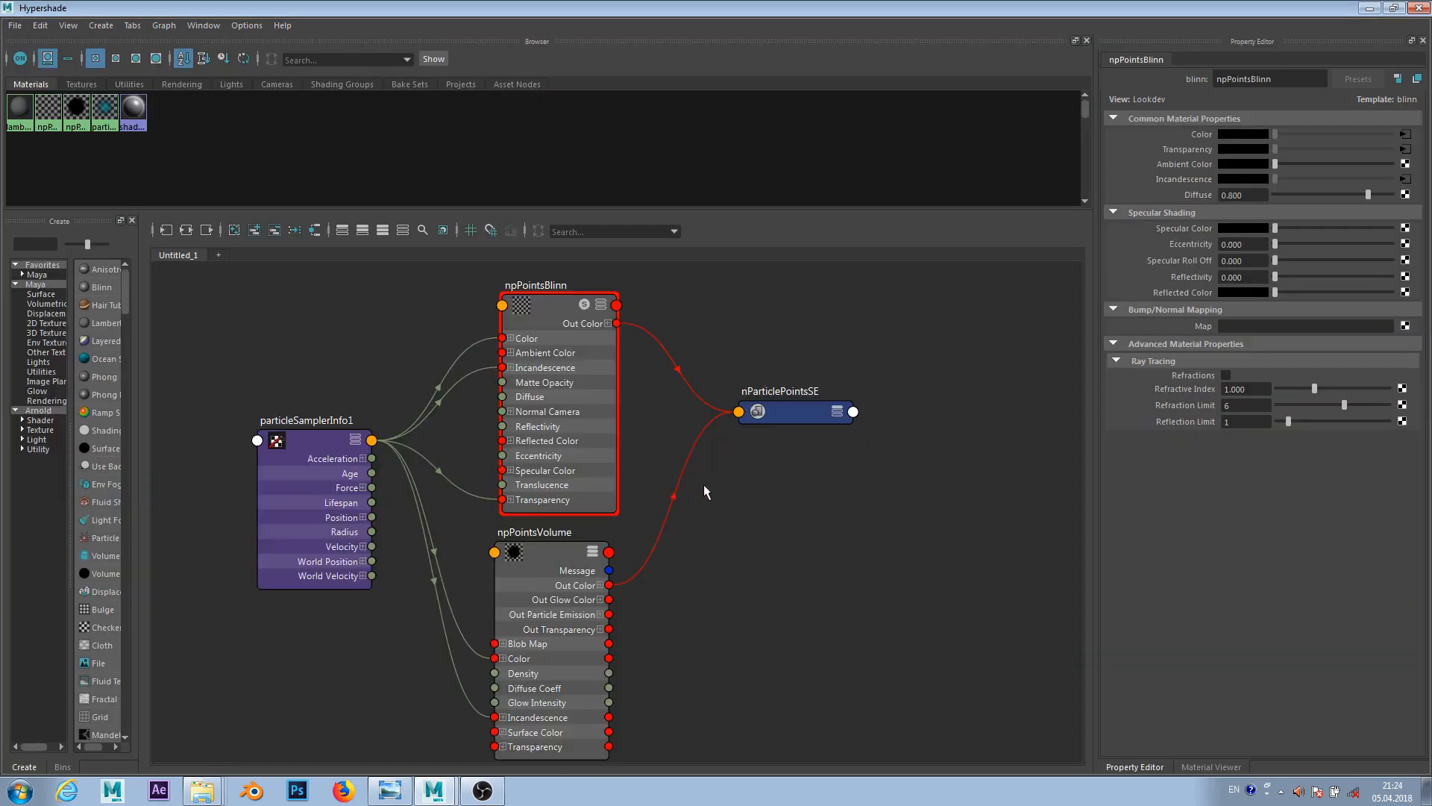
middle_click_drag(624, 458, 739, 468)
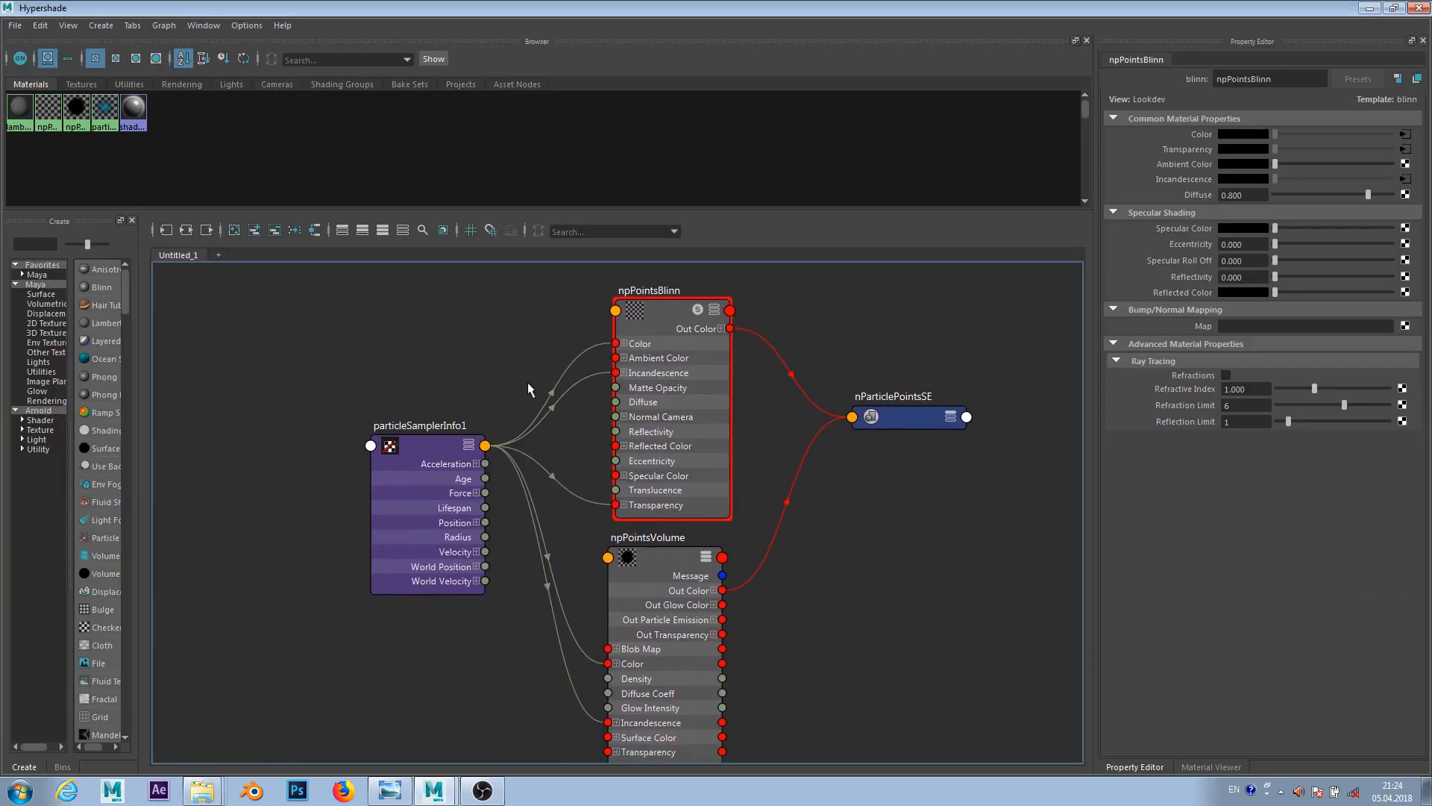
scroll(528, 384, "up", 2)
scroll(527, 383, "down", 4)
scroll(561, 381, "up", 4)
scroll(573, 384, "down", 6)
scroll(668, 435, "up", 6)
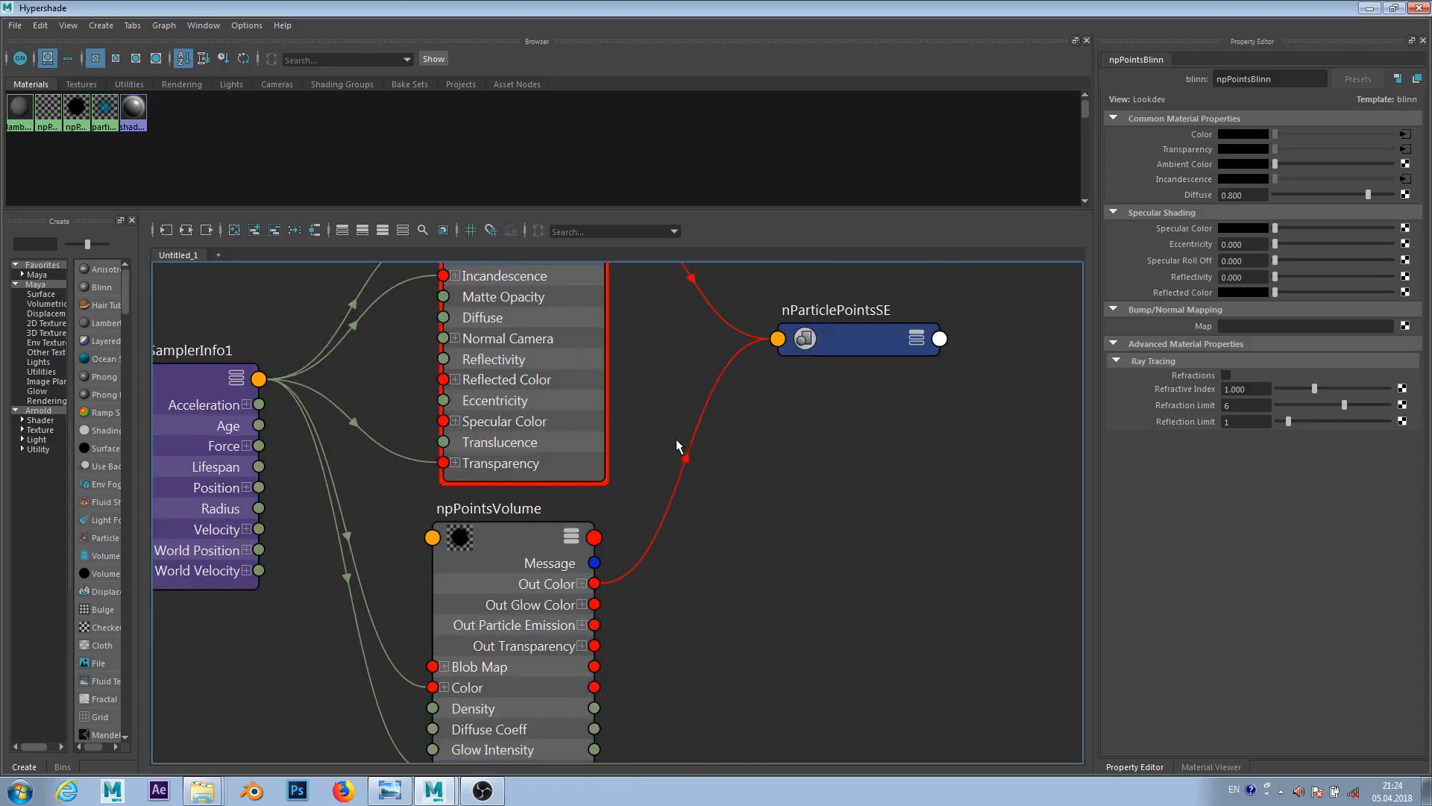
scroll(676, 439, "down", 3)
middle_click_drag(774, 415, 799, 424)
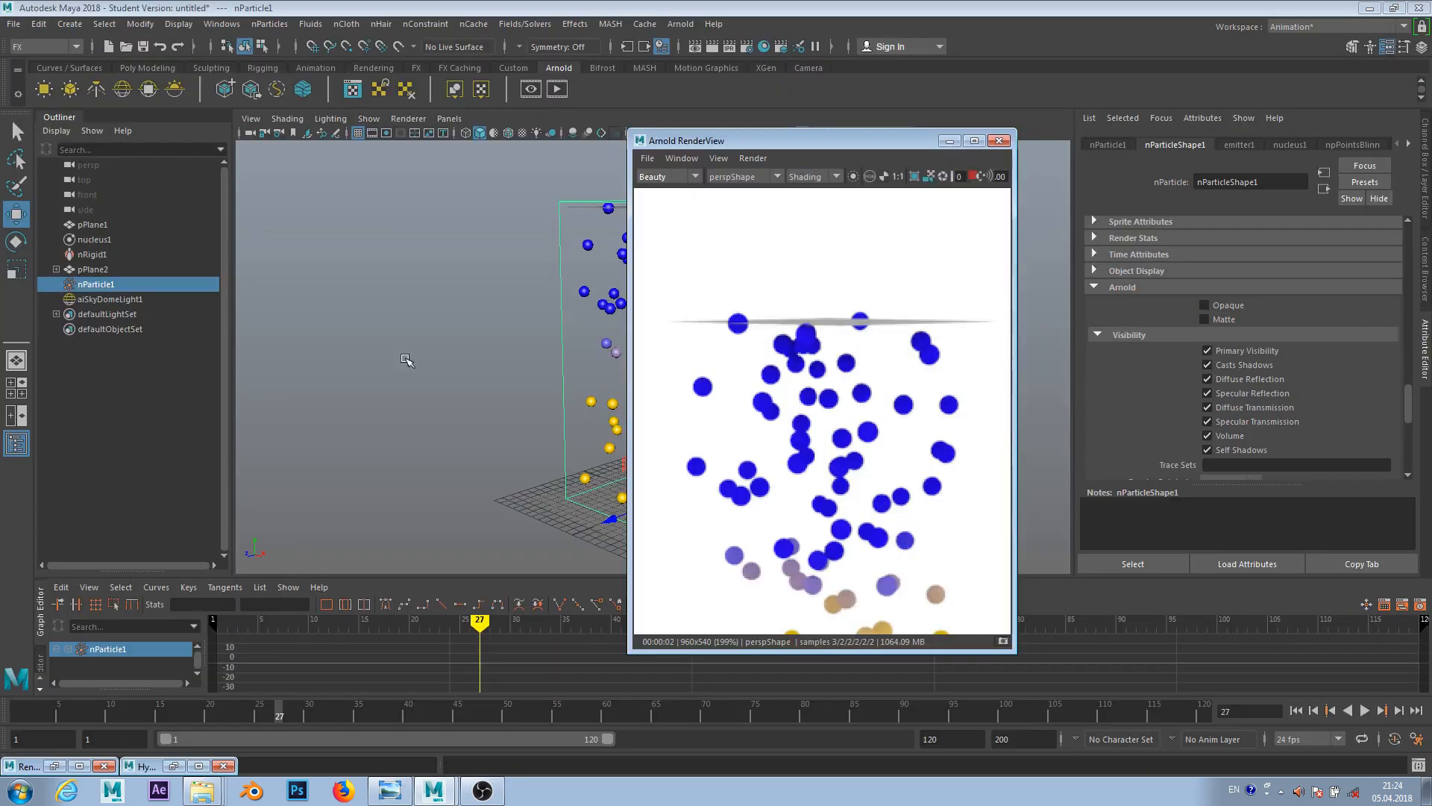
- Add an aiStandardSurface material to the Hypershade graph below the existing particle shaders
left_click(197, 767)
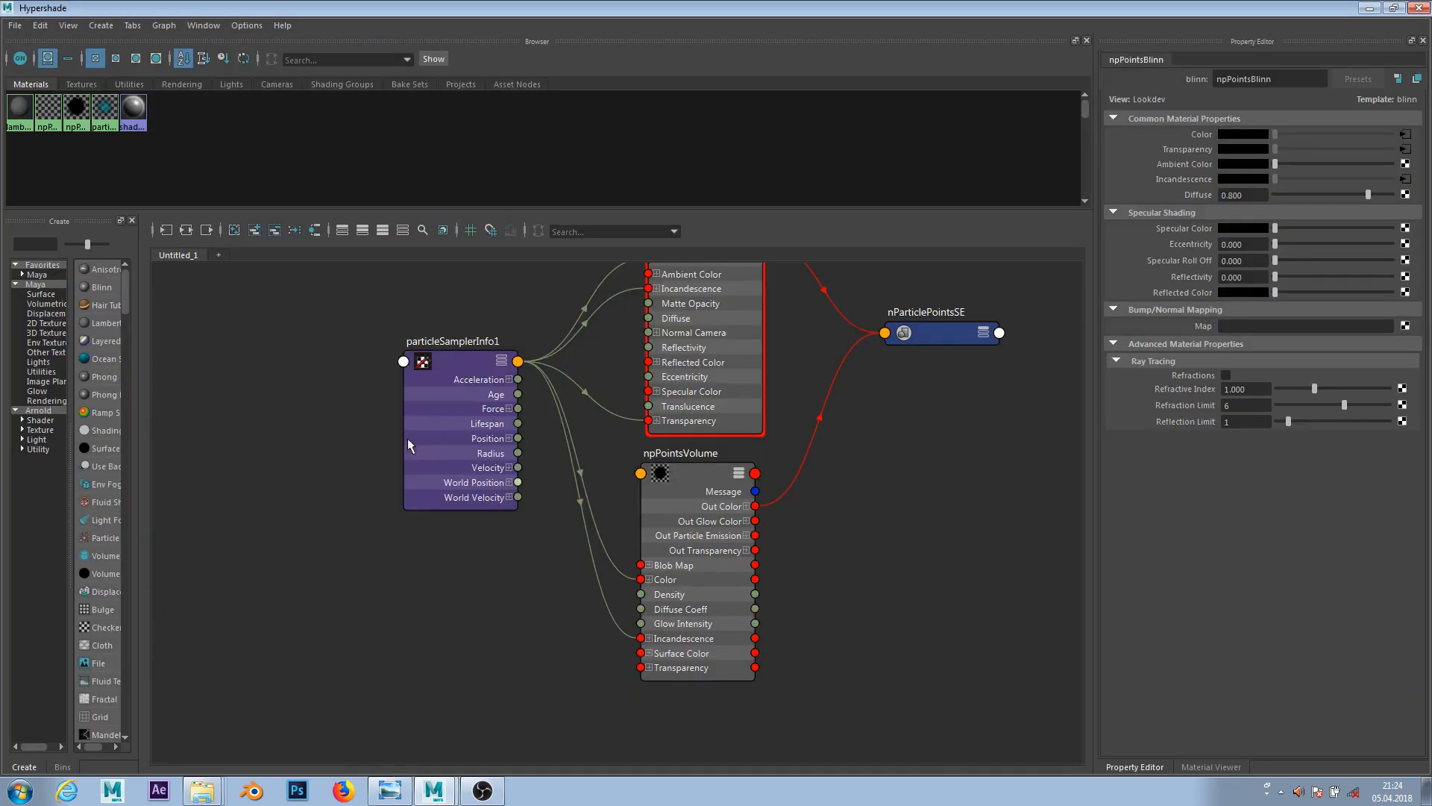
scroll(339, 543, "up", 2)
scroll(497, 585, "down", 5)
key("Tab")
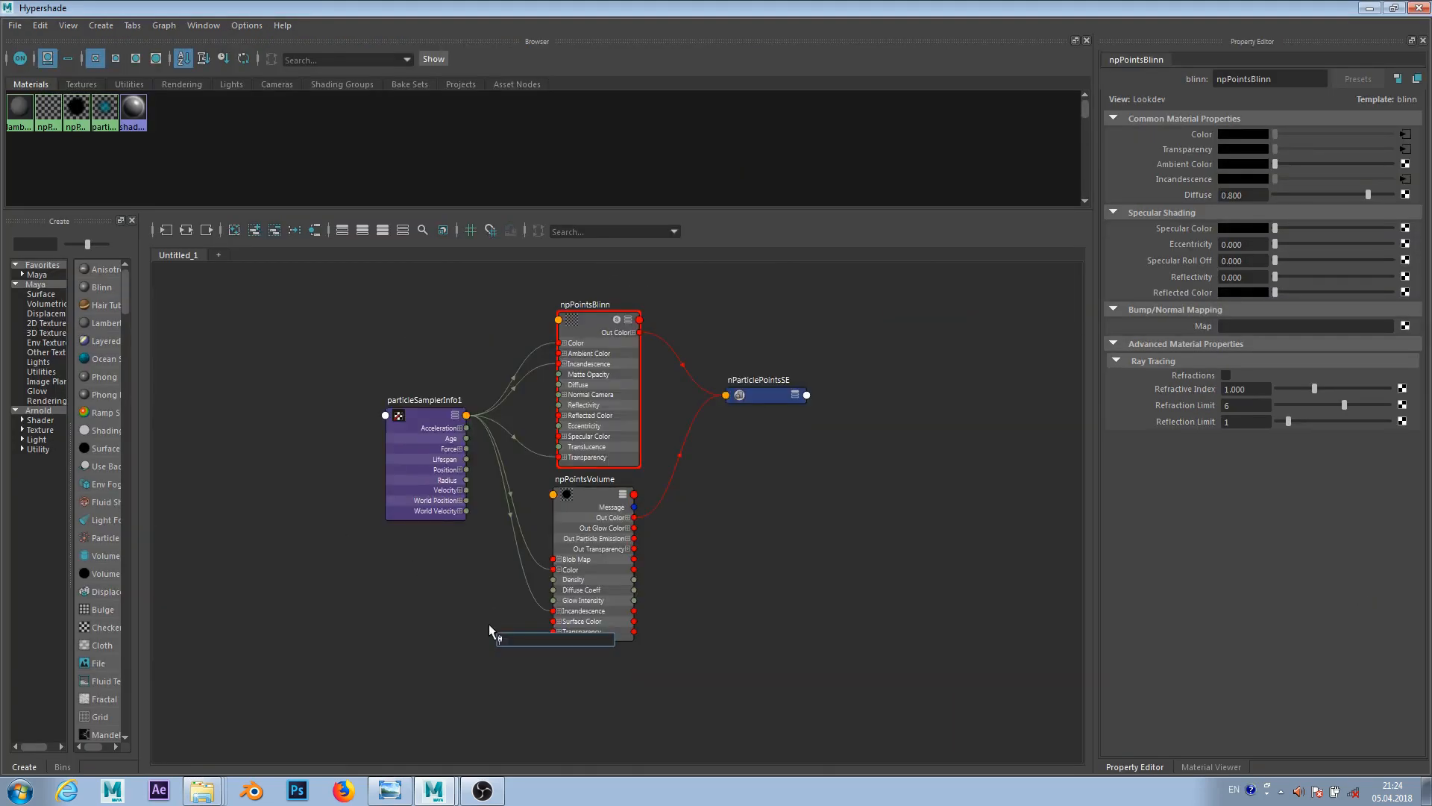
type("ais")
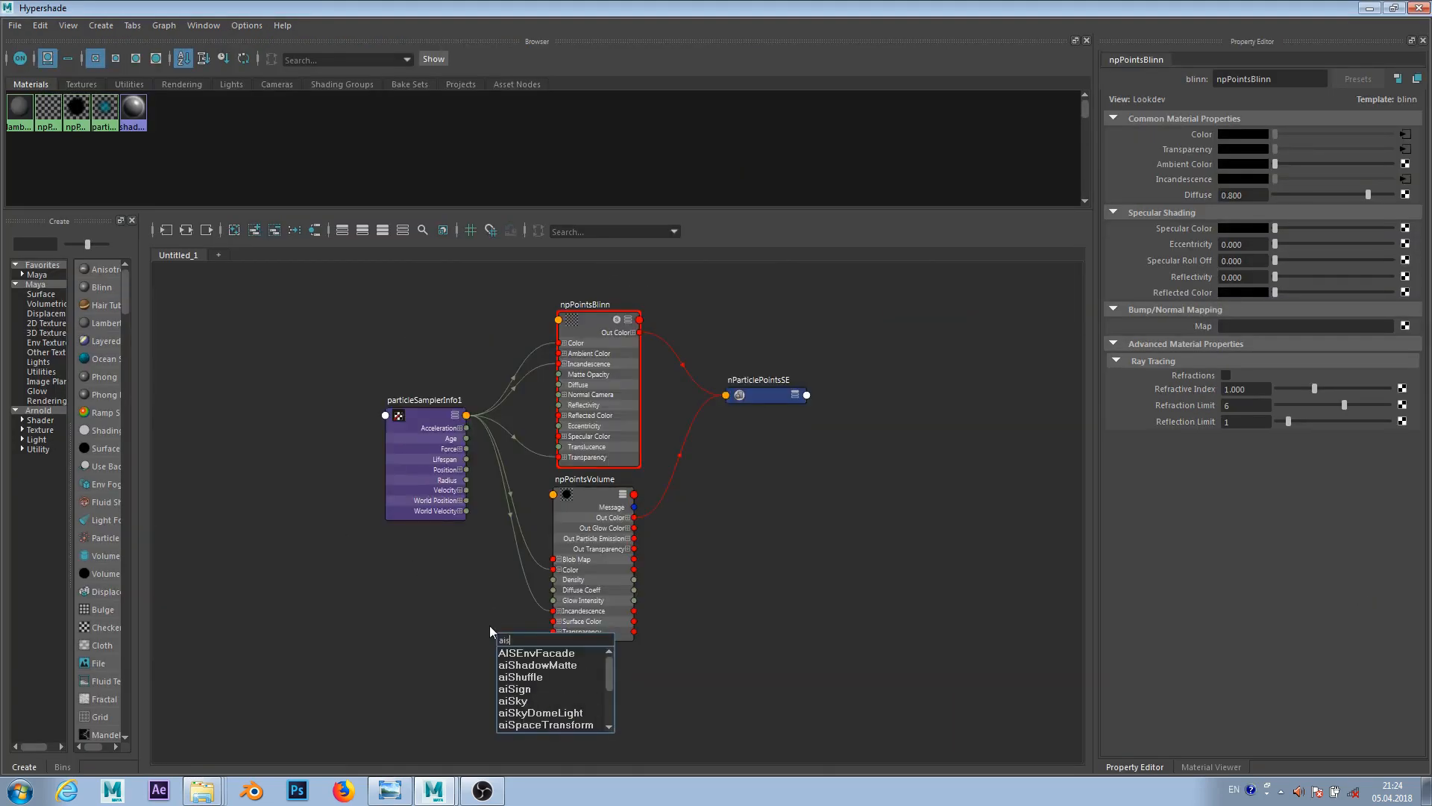
type("ta")
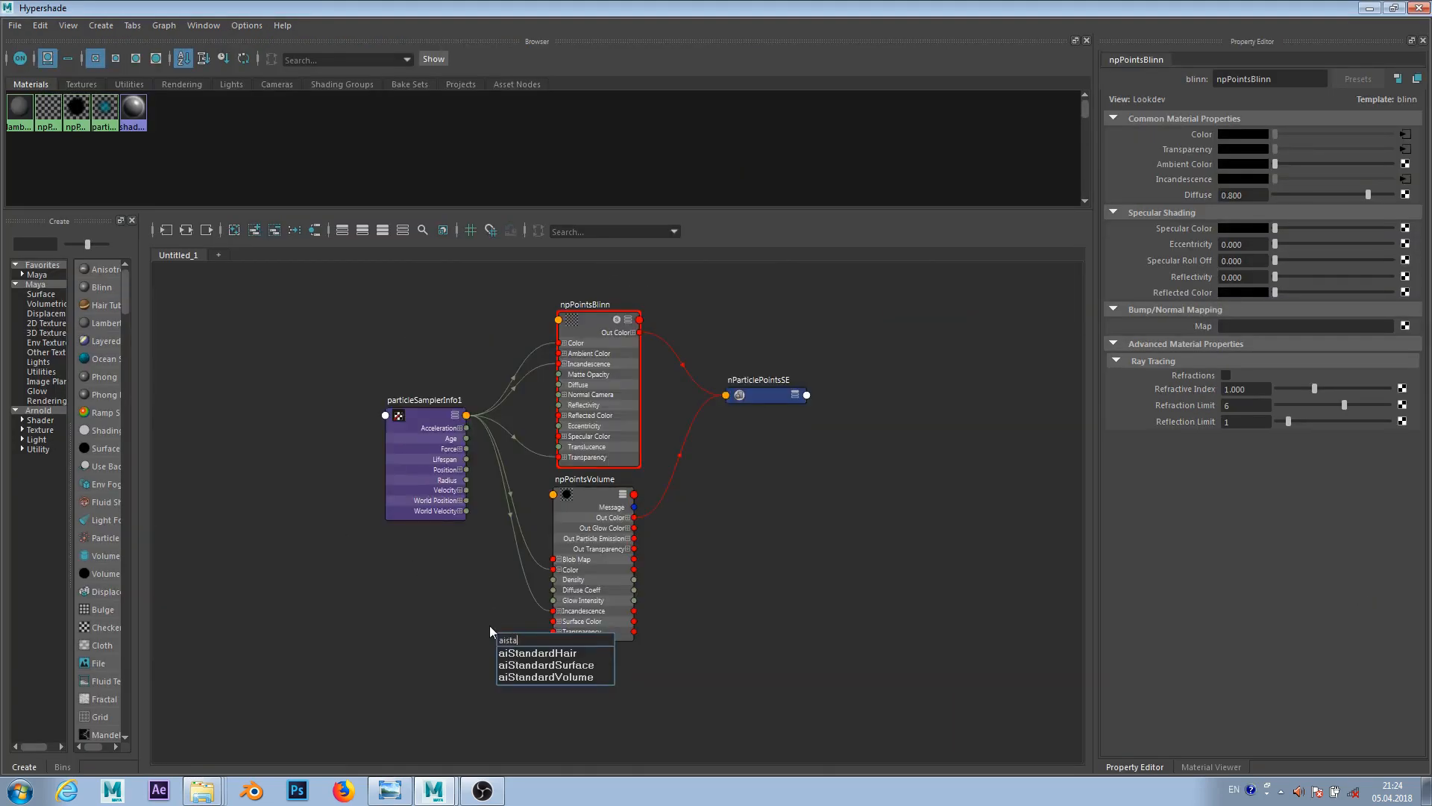
left_click(576, 665)
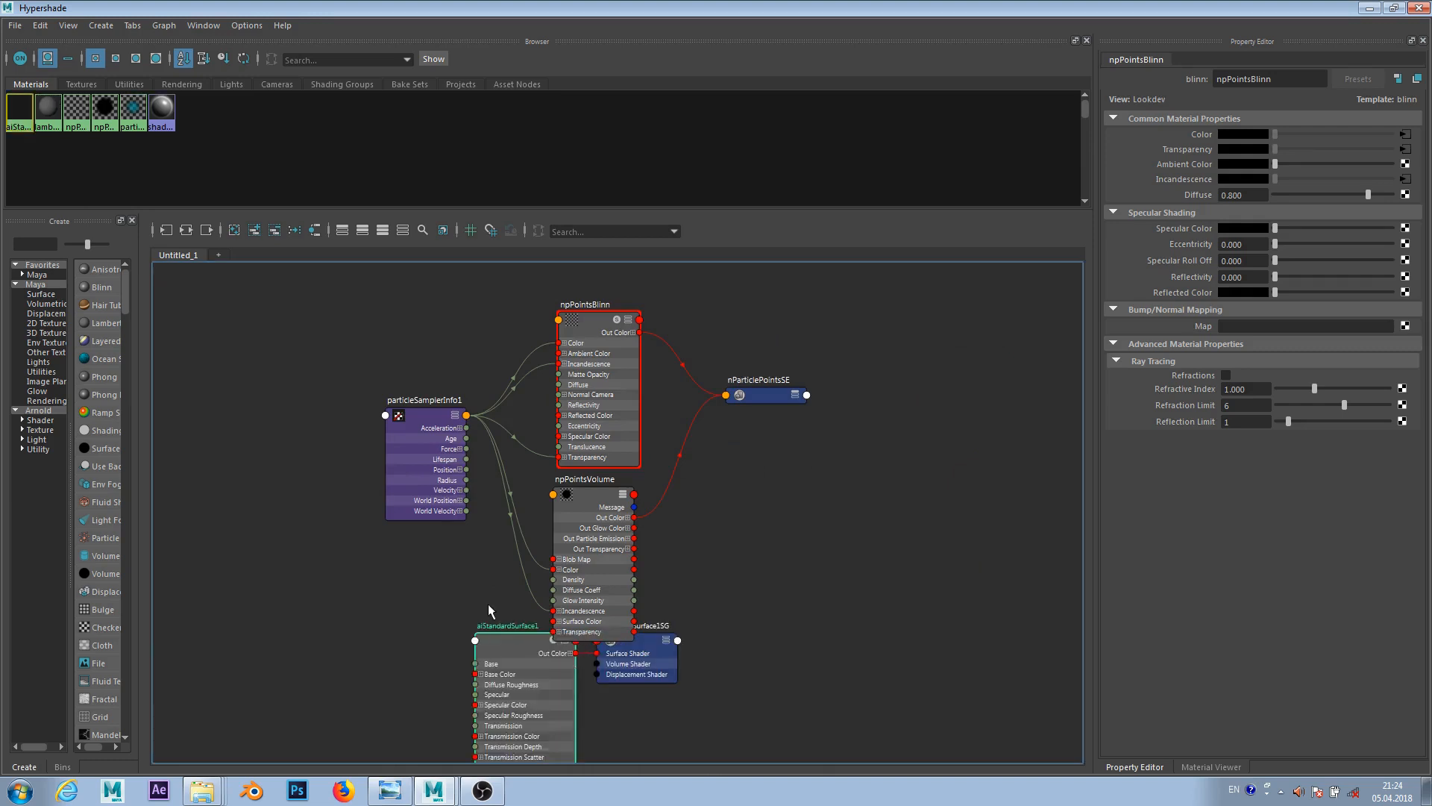
- Spread out the Hypershade nodes so aiStandardSurface1, npPointsVolume and particleSamplerInfo1 no longer overlap
left_click_drag(529, 651, 489, 605)
scroll(668, 541, "up", 5)
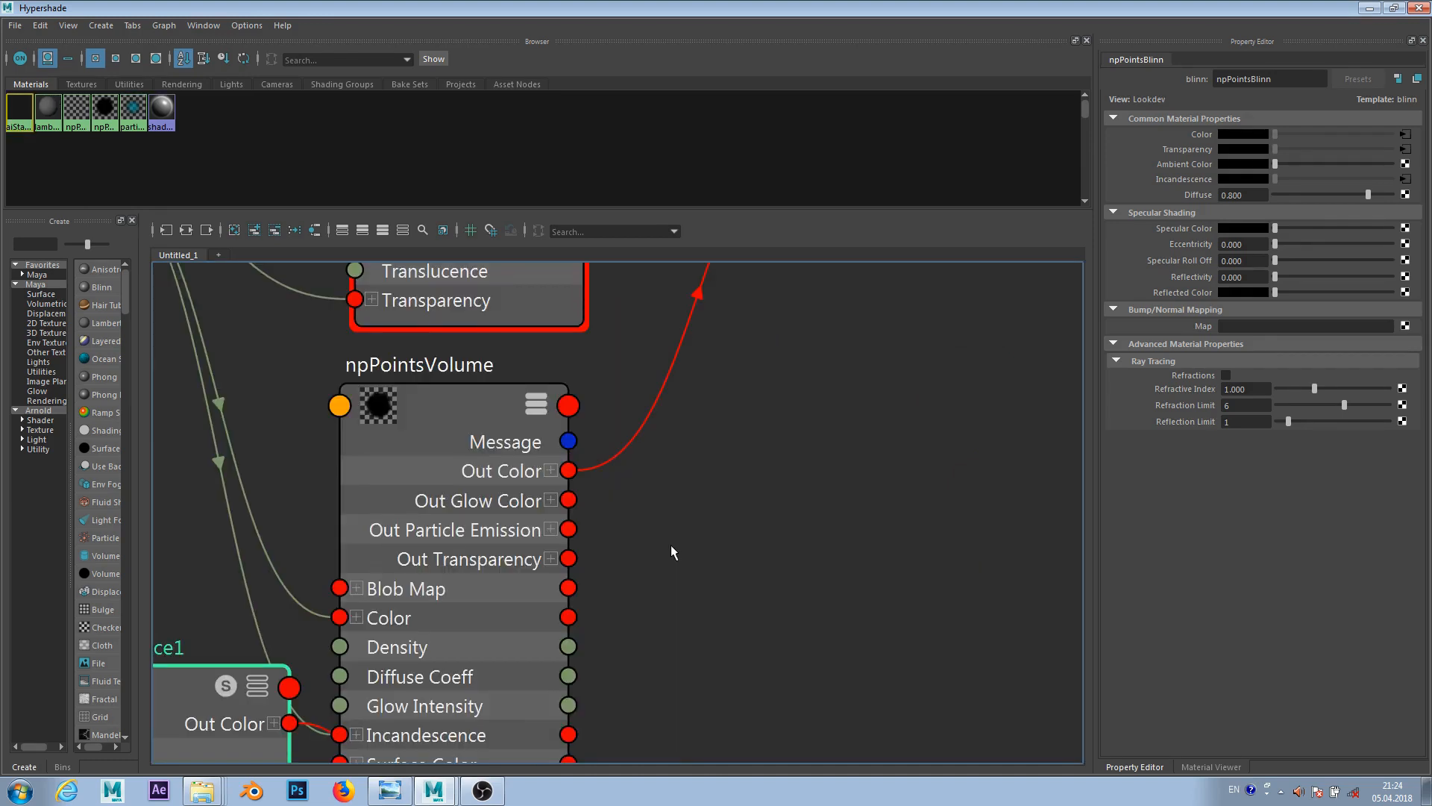
scroll(670, 545, "down", 5)
left_click_drag(593, 506, 728, 478)
left_click_drag(429, 441, 357, 416)
scroll(410, 440, "up", 5)
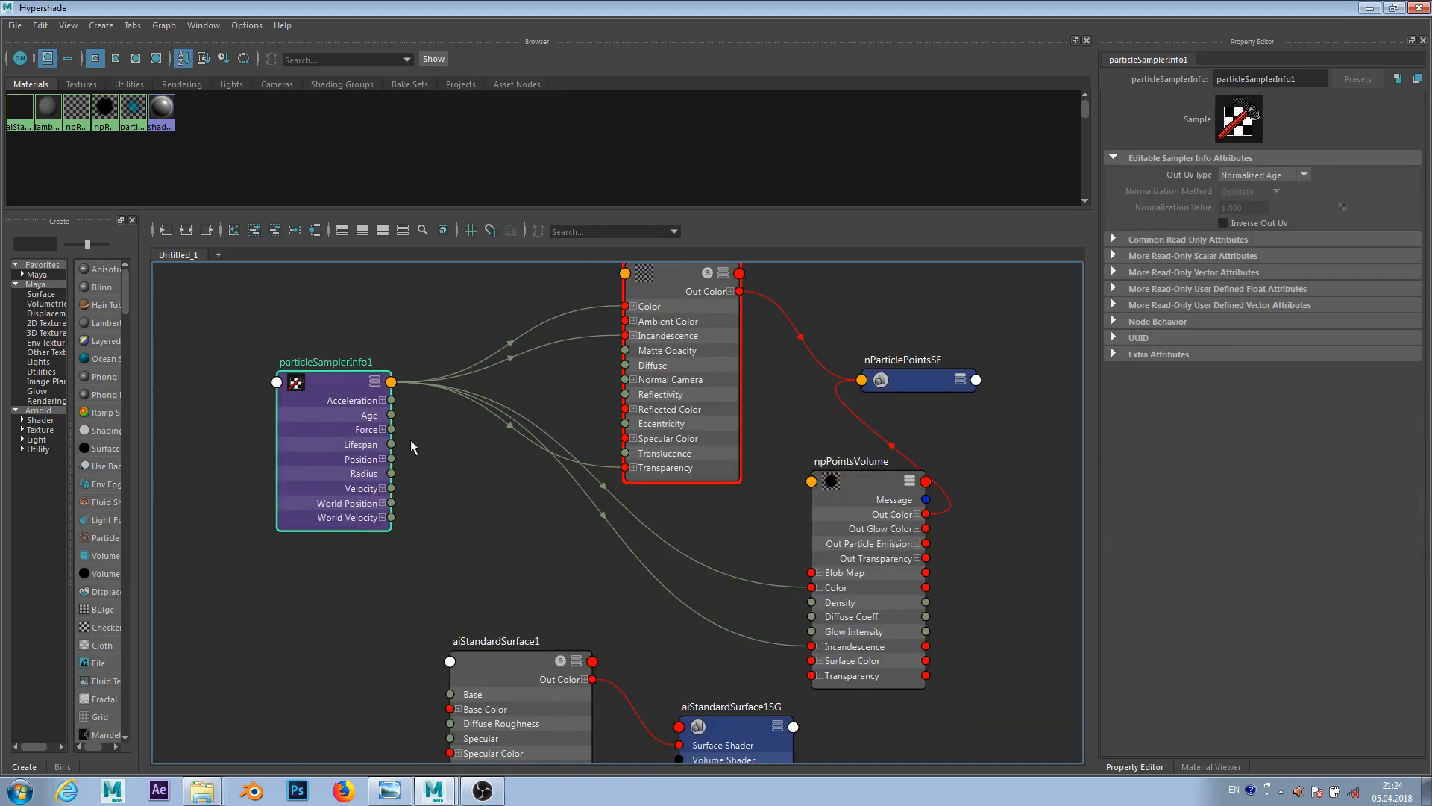
- Connect particleSamplerInfo1's Out Color to aiStandardSurface1's Base Color and its Out Transparency to Opacity, keeping the npPointsVolume connections
scroll(396, 318, "down", 5)
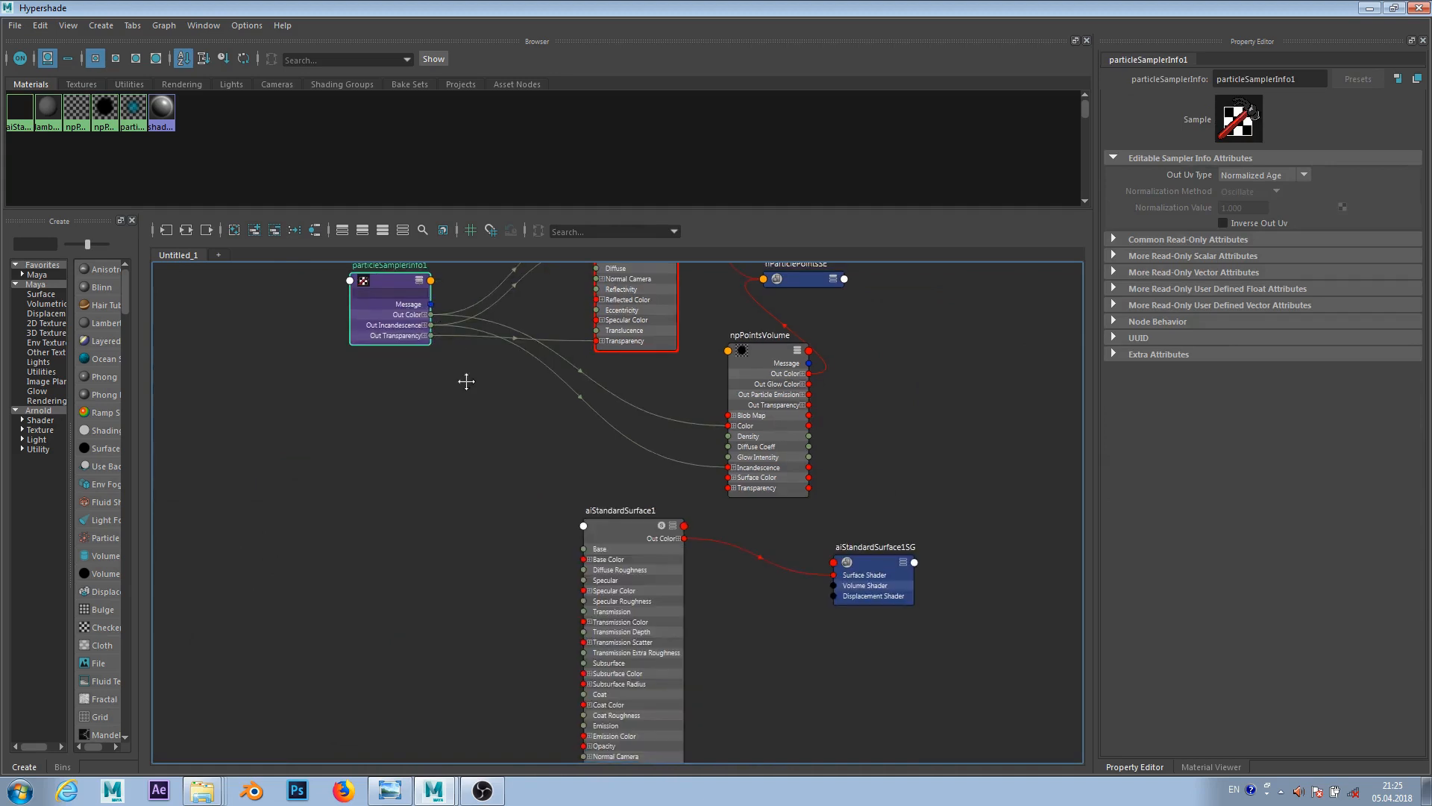
middle_click_drag(466, 381, 459, 350, "alt")
left_click_drag(438, 312, 512, 391)
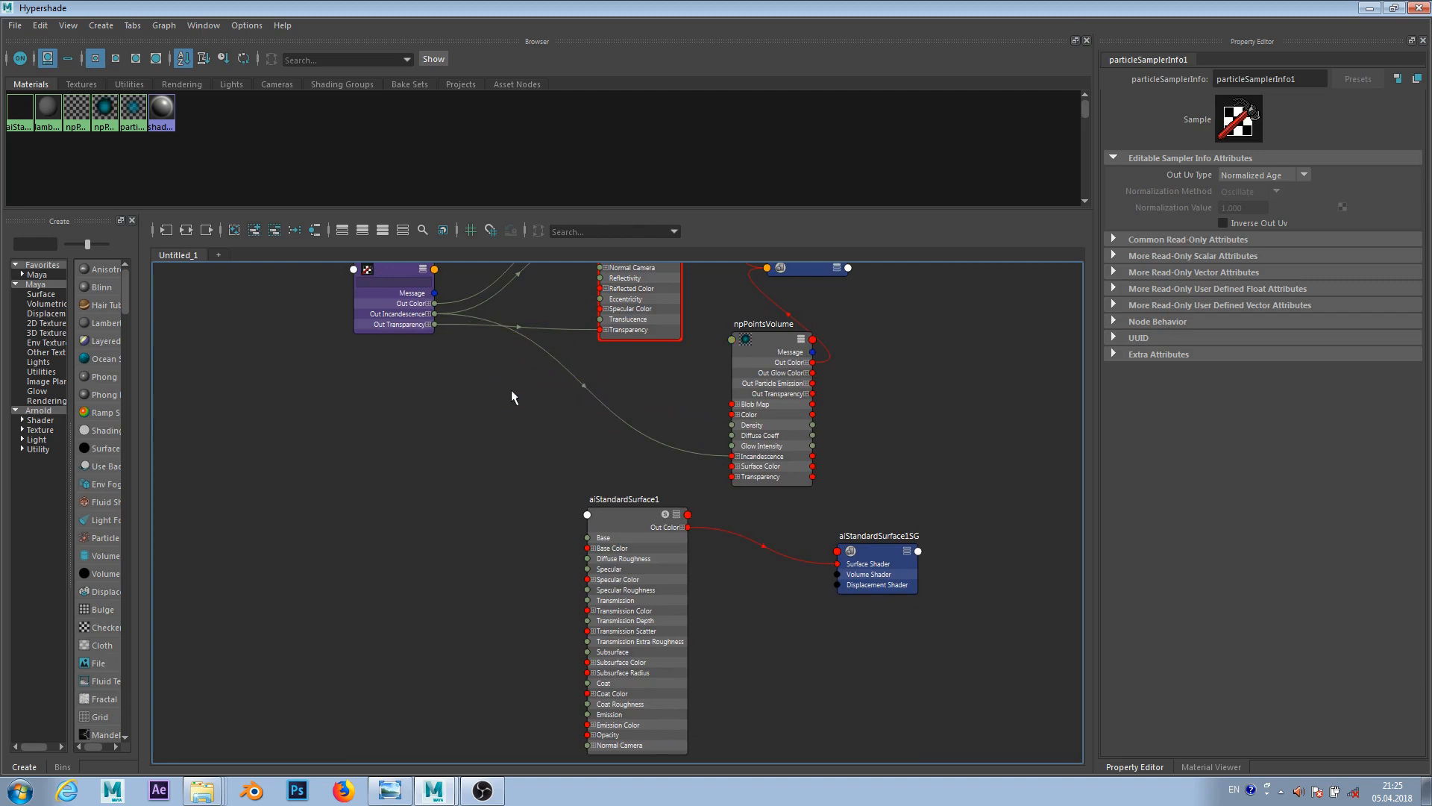
key("ctrl+z")
left_click_drag(434, 304, 589, 549)
left_click_drag(434, 326, 590, 735)
- Move aiStandardSurface1 closer to the sampler node with its attributes loaded, and minimise the Hypershade
left_click(610, 513)
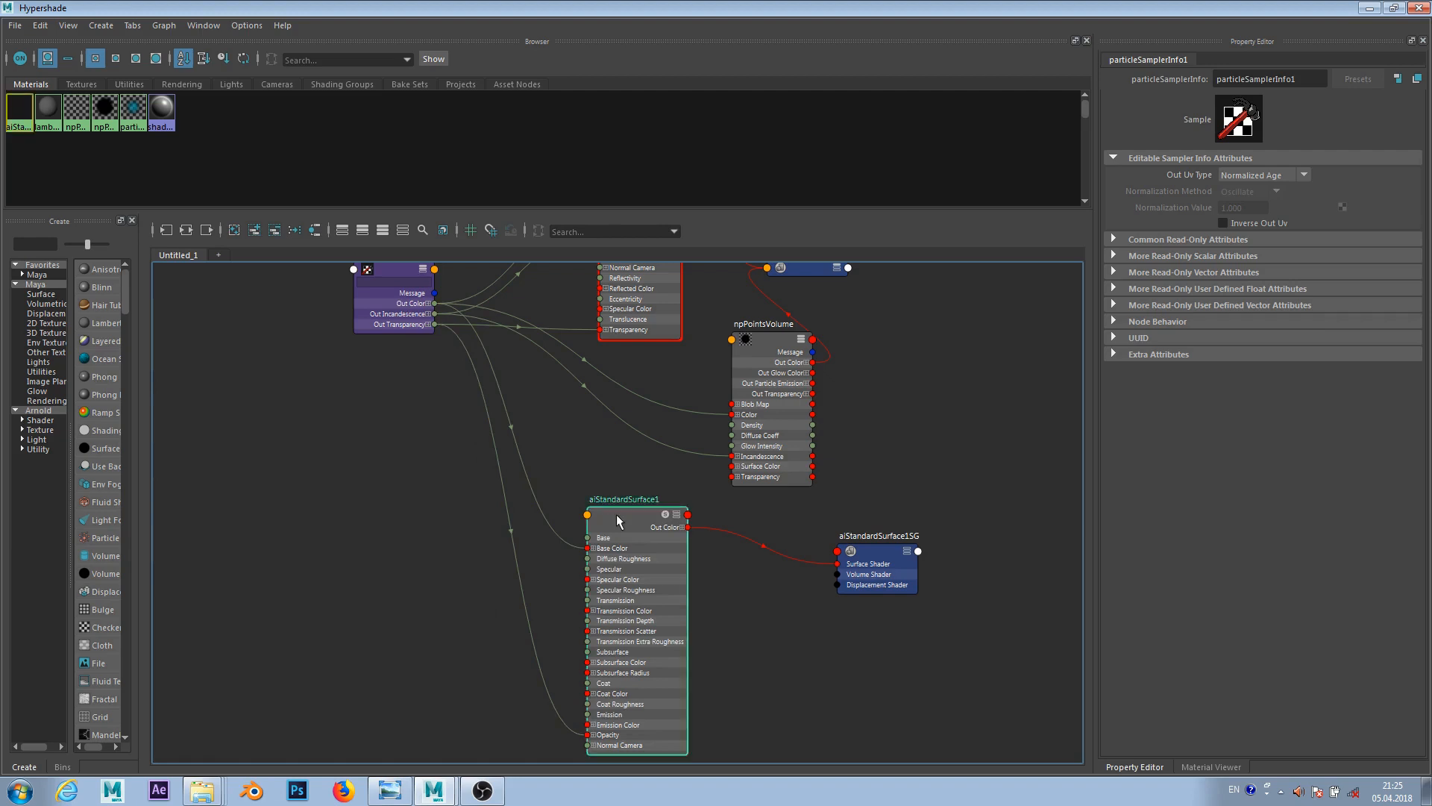
left_click_drag(618, 520, 575, 466)
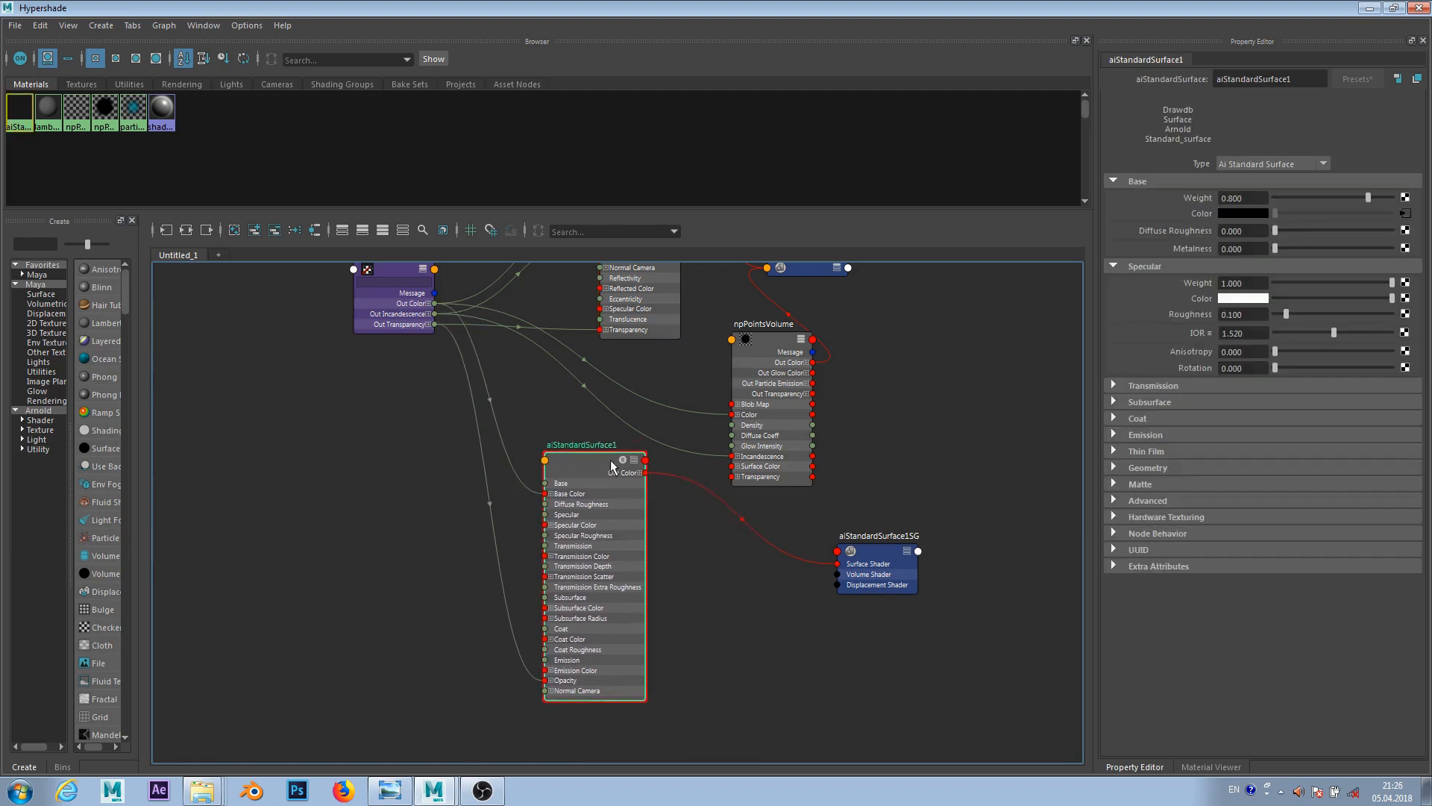
middle_click_drag(675, 467, 643, 504, "alt")
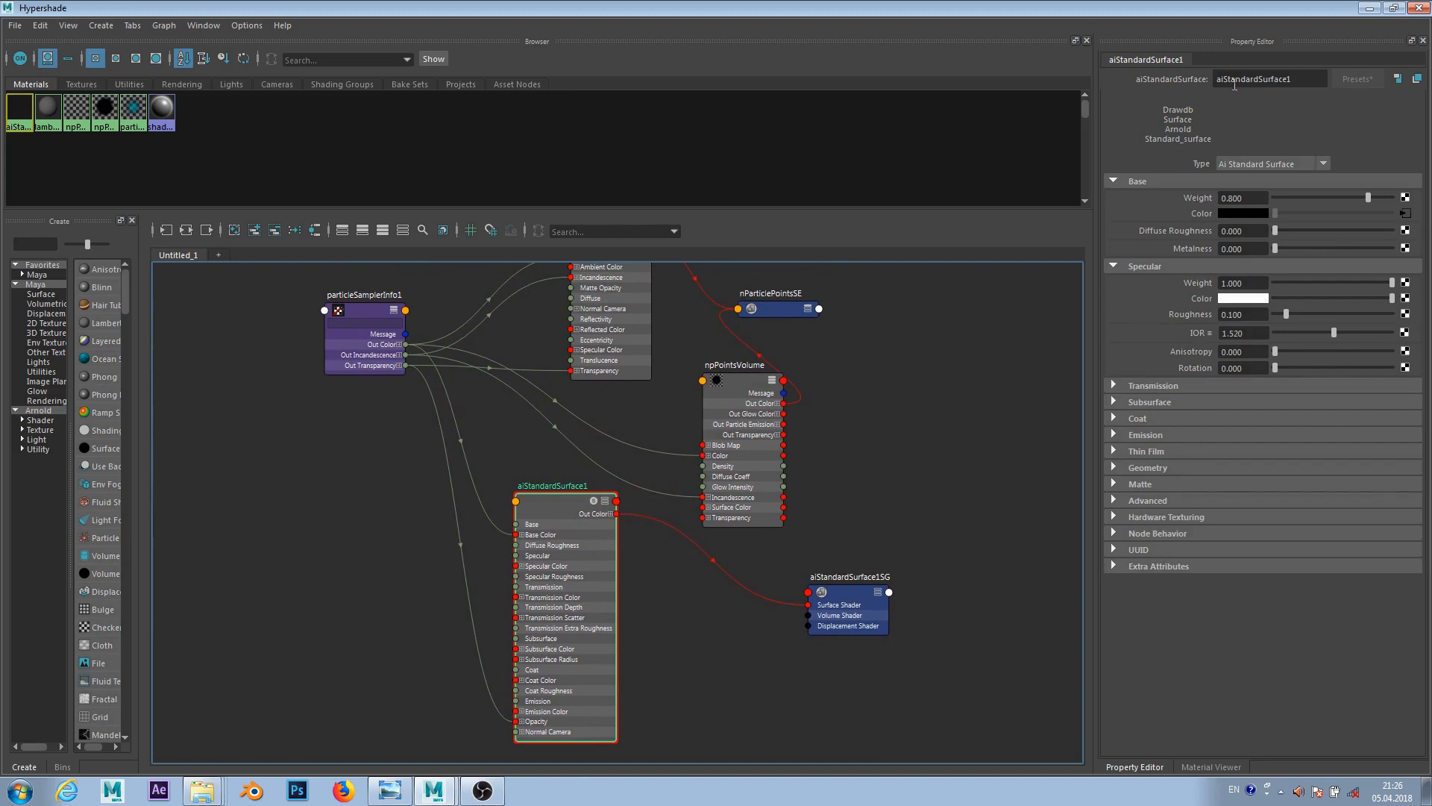
left_click(1365, 8)
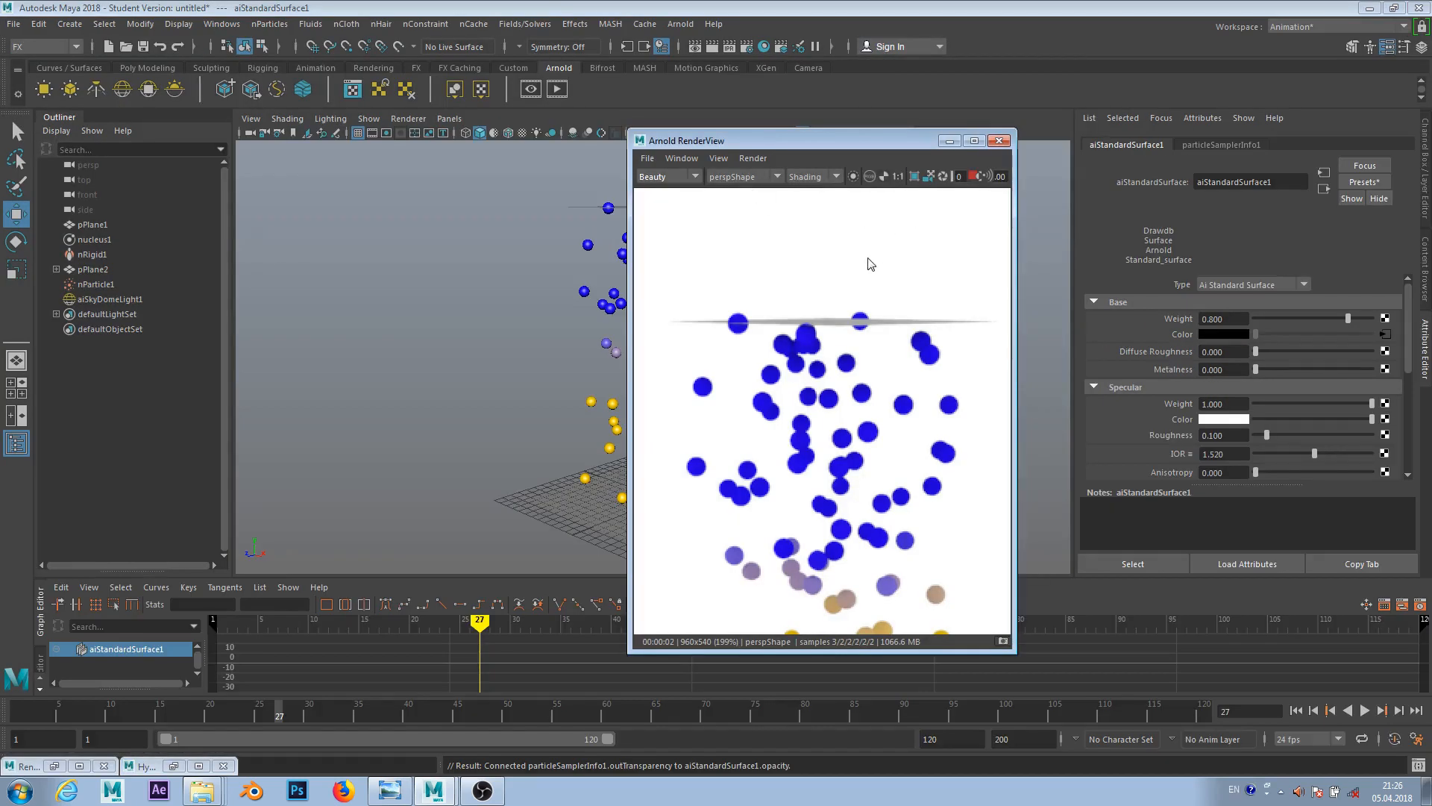
- Close the Arnold RenderView, replay the particle simulation from the first frame and stop at frame 29
left_click(1002, 140)
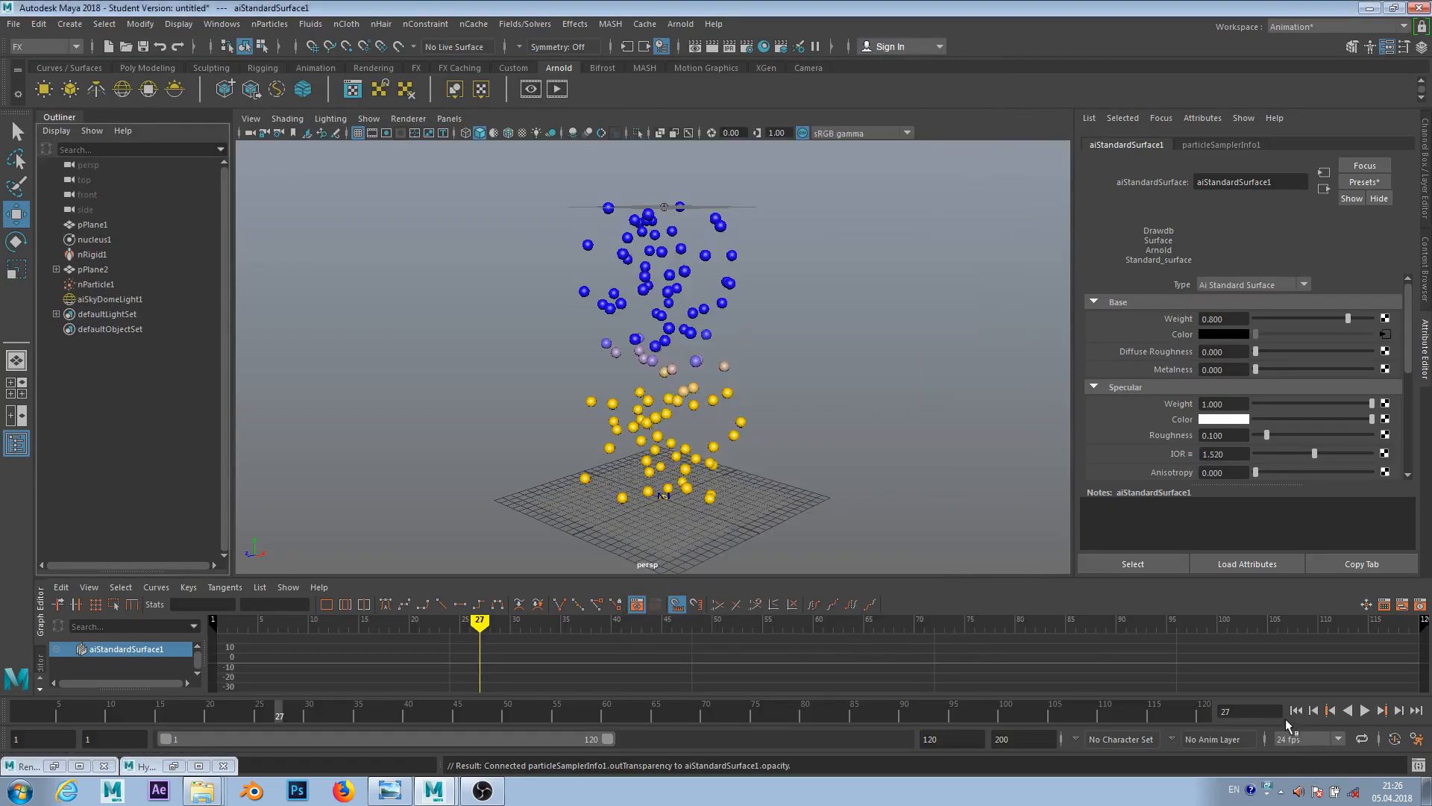
left_click(1296, 710)
left_click(1366, 711)
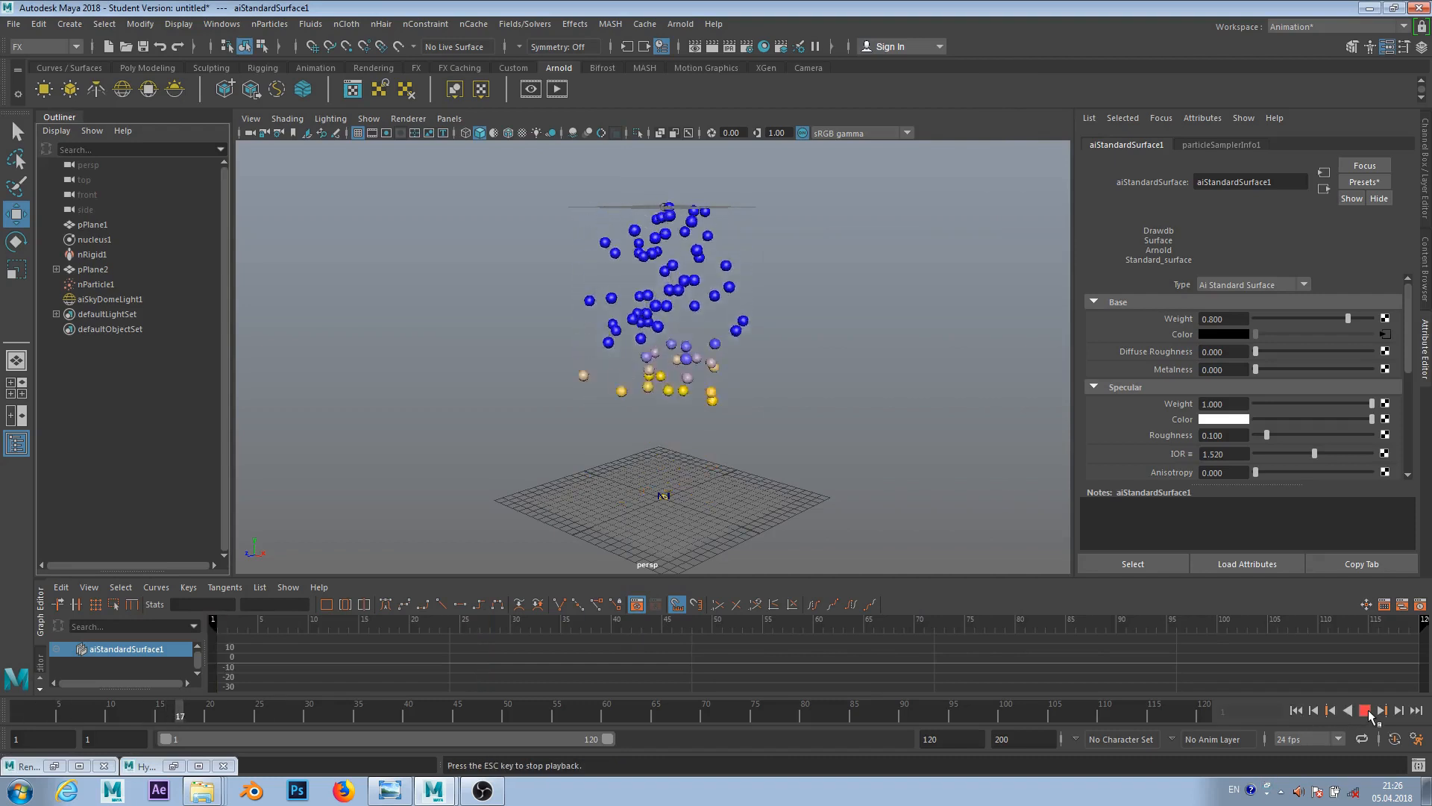
left_click(1365, 711)
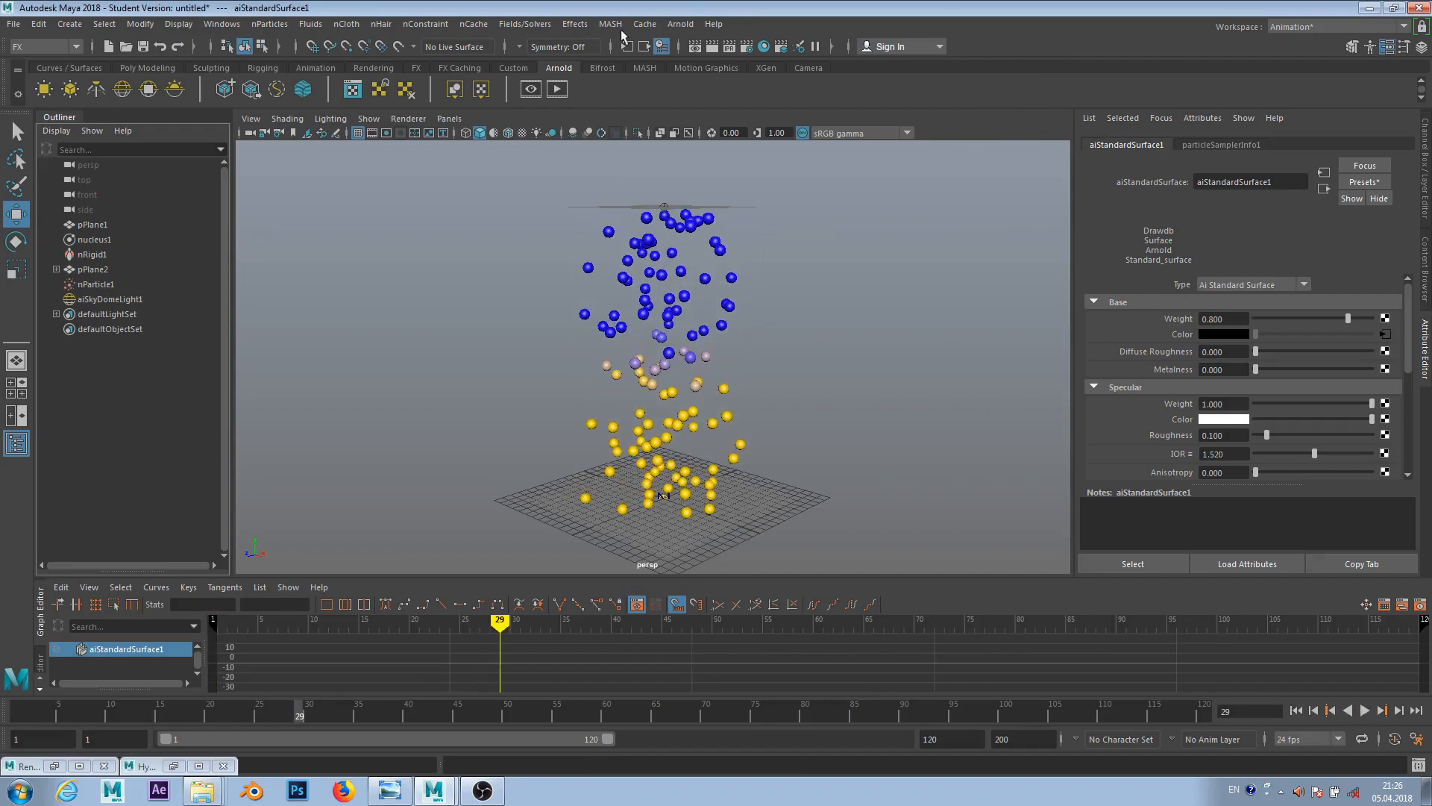
- Render frame 29 in the Arnold RenderView, frame the particles and ground plane, and update the full scene
left_click(556, 90)
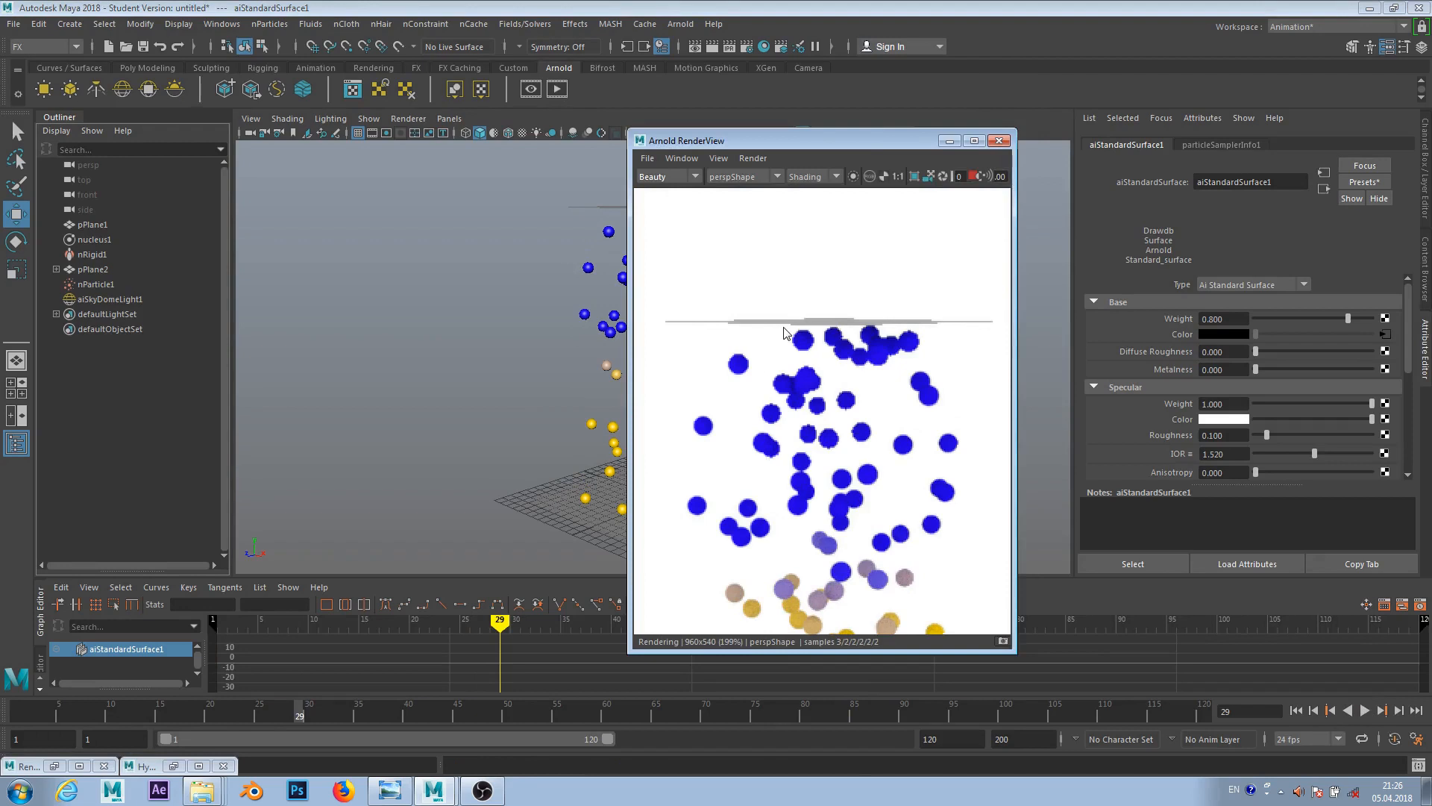
scroll(786, 332, "down", 3)
scroll(807, 370, "up", 2)
middle_click_drag(816, 391, 788, 245)
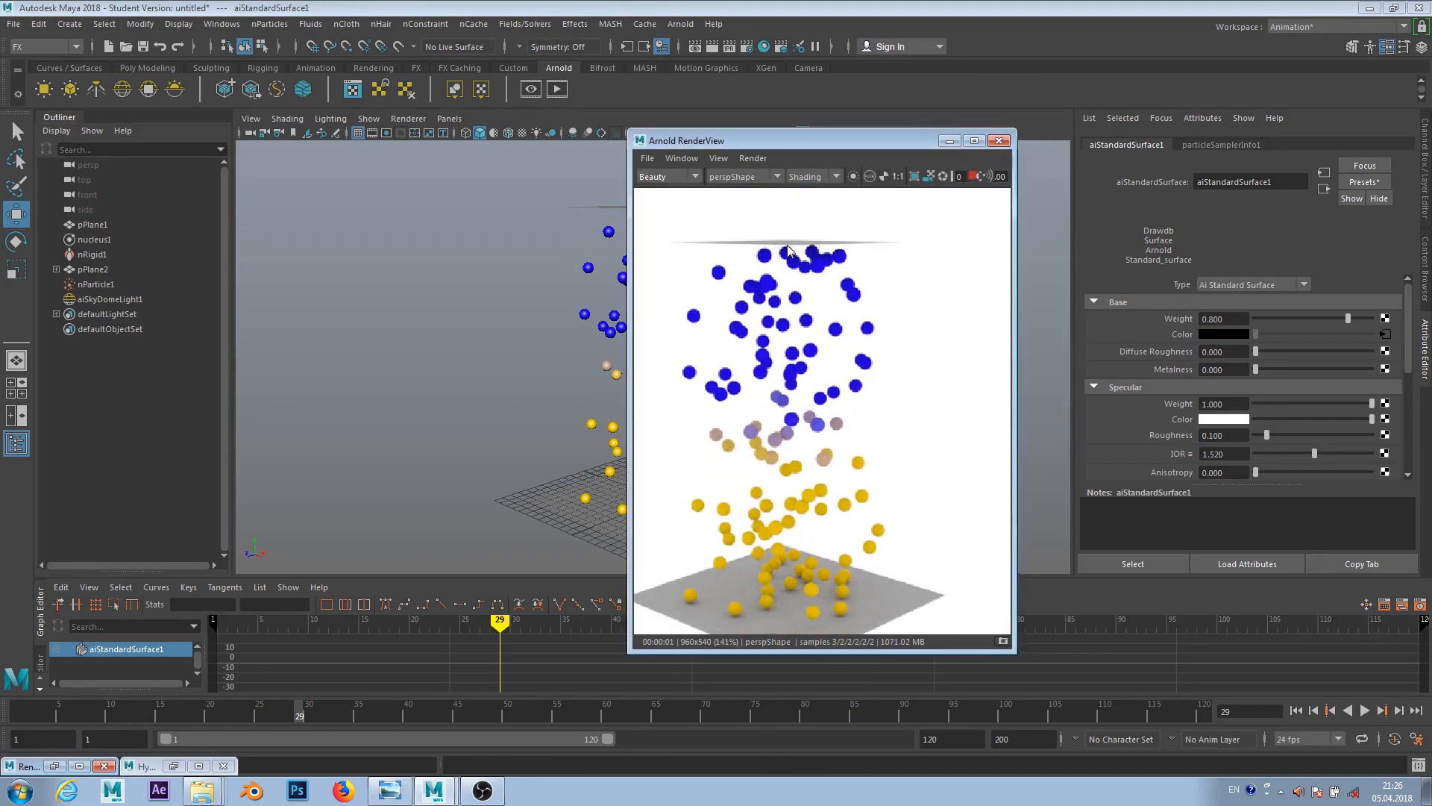
left_click(752, 158)
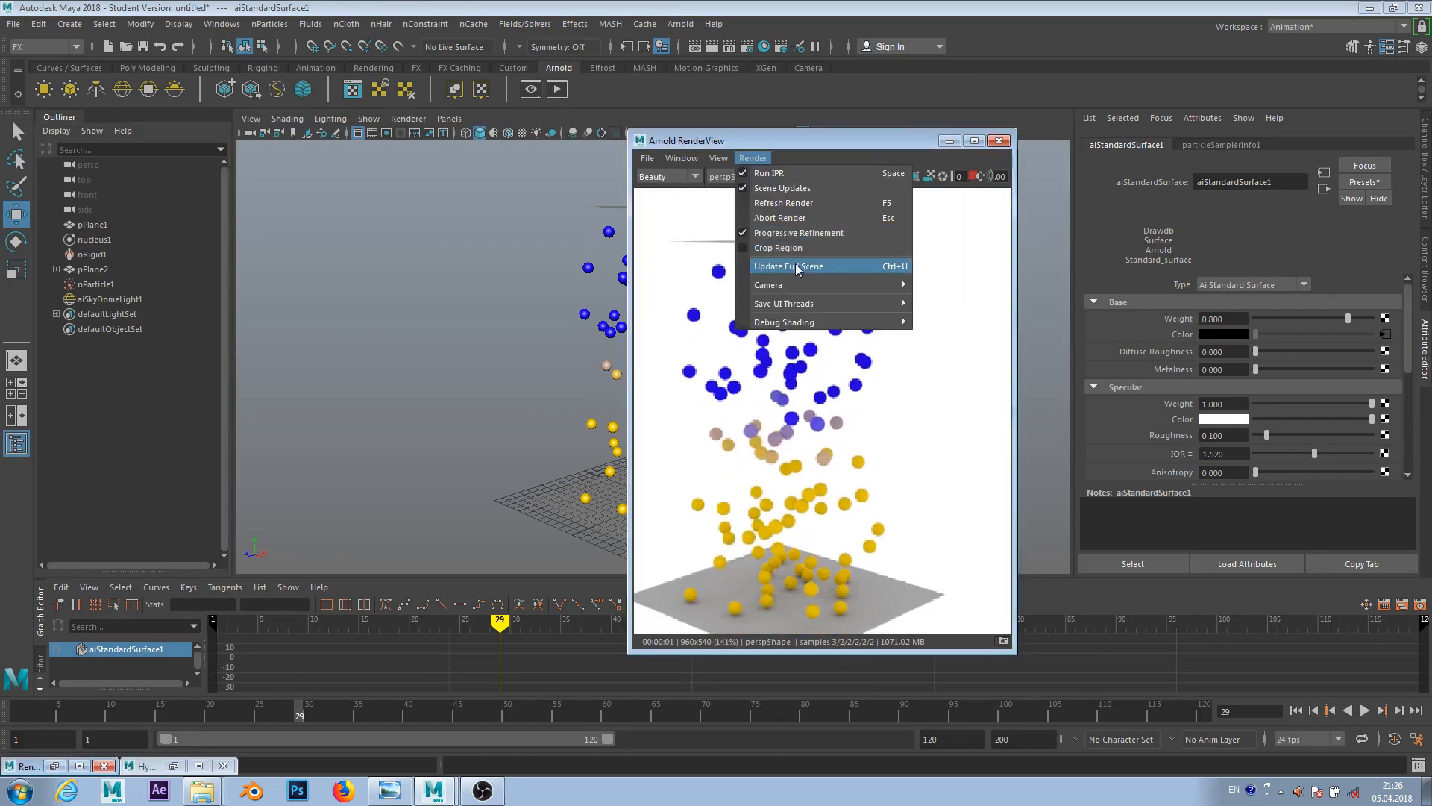
left_click(797, 267)
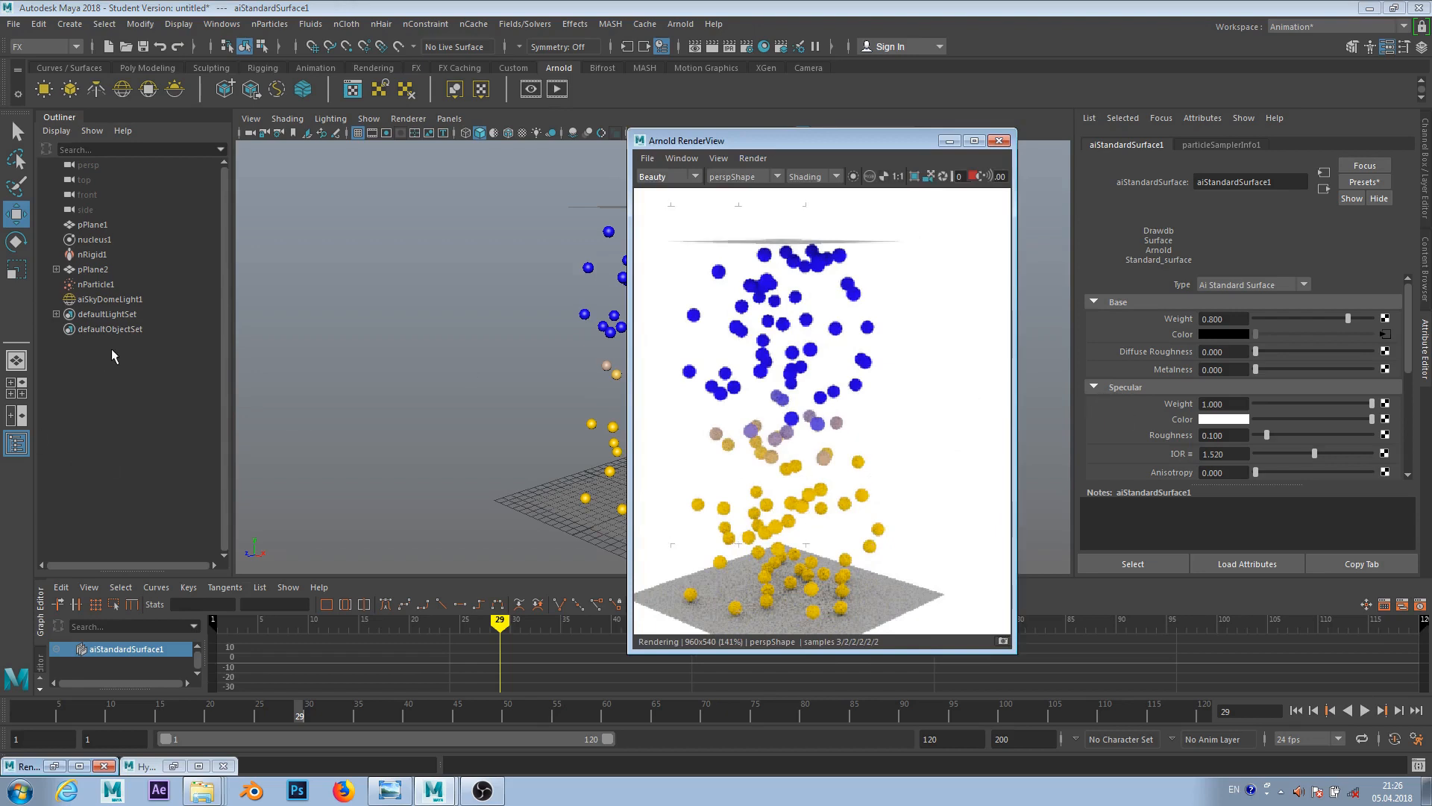
- Turn Opaque back on in the Arnold attributes of nParticle1's shape
left_click(95, 285)
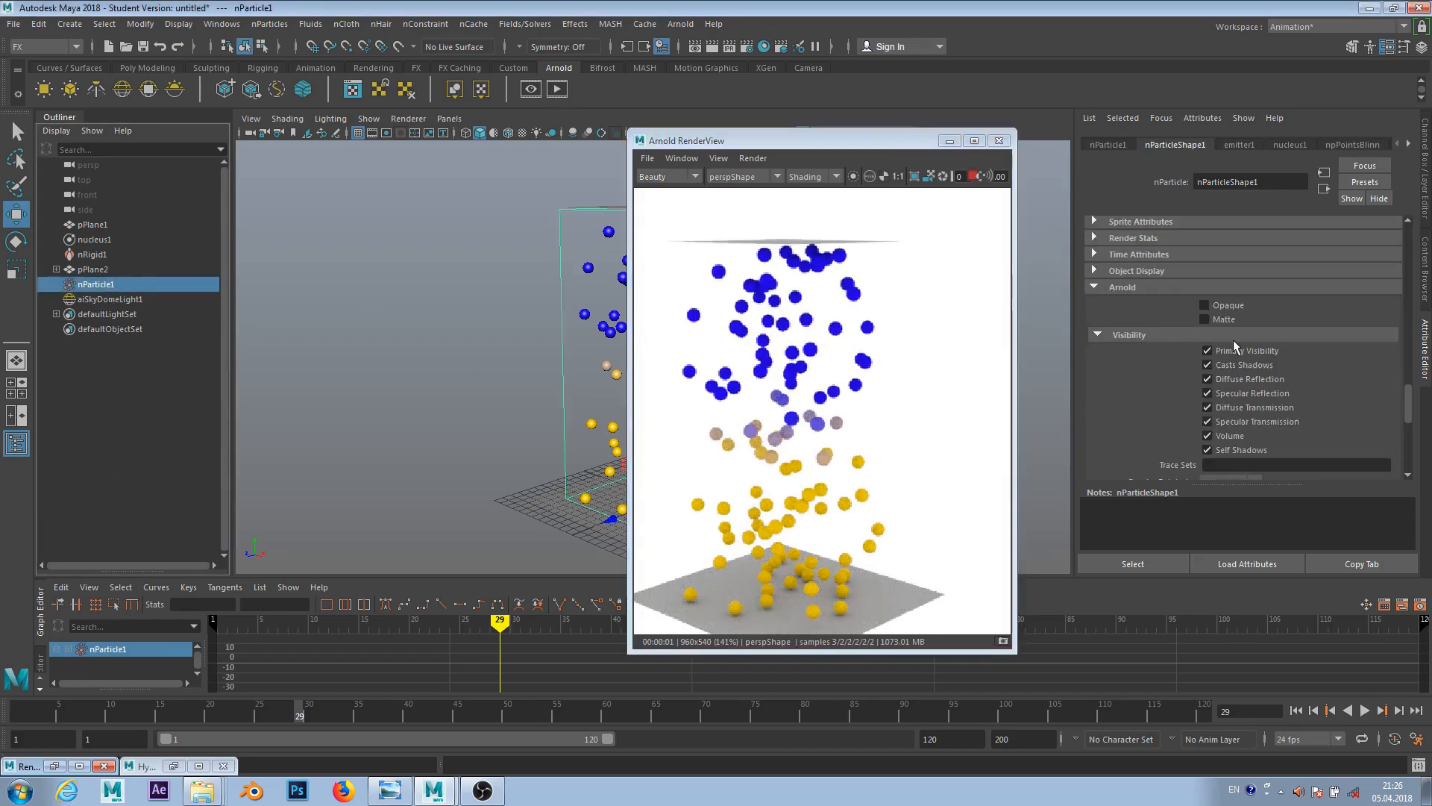
left_click(1206, 306)
- Make nParticleShape1's Opacity Scale ramp rise linearly from black at the start to 1.000 at position 1.000, with Age as its input
left_click(1250, 141)
scroll(1260, 320, "down", 5)
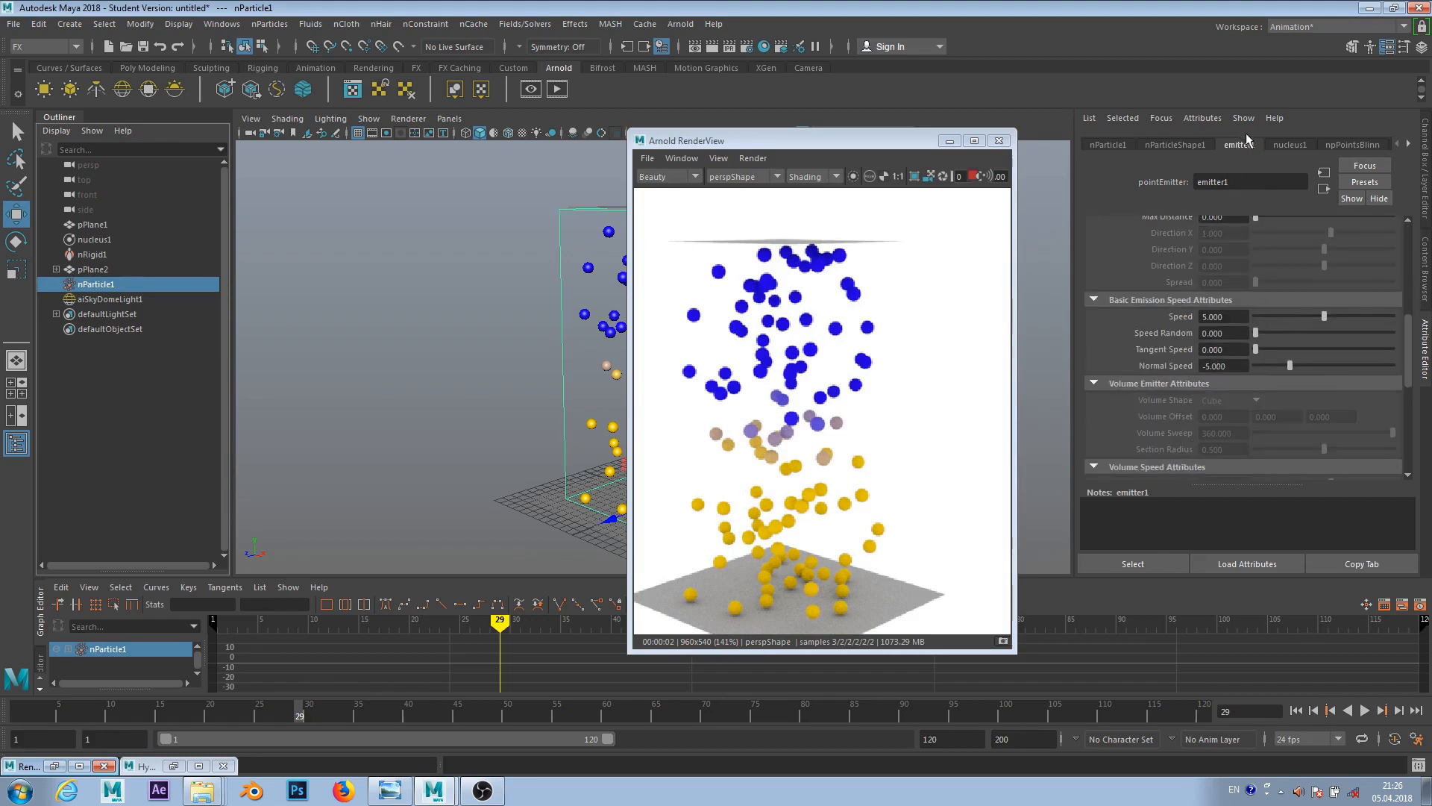
left_click(1179, 144)
scroll(1161, 313, "down", 10)
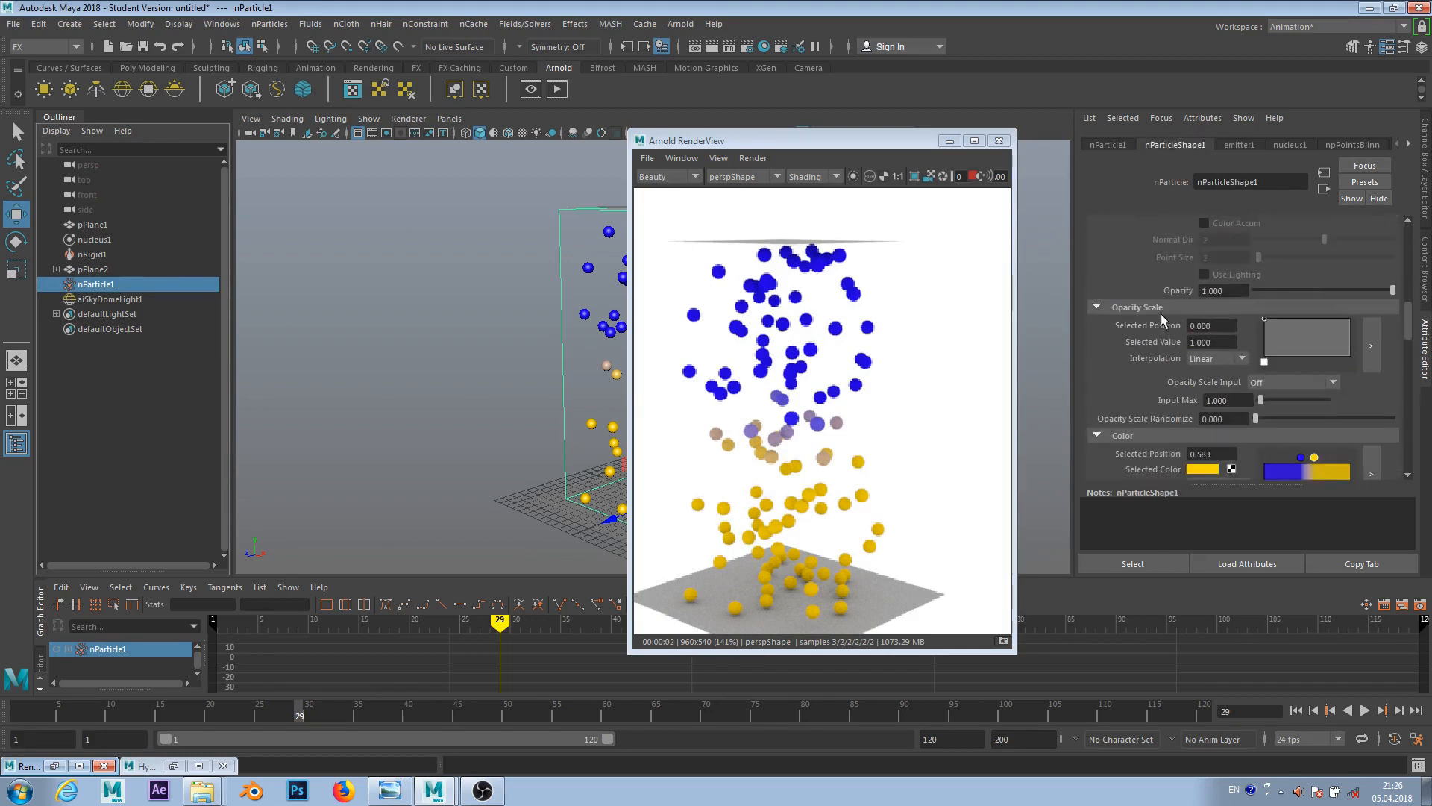
scroll(1161, 317, "up", 2)
scroll(1301, 395, "down", 4)
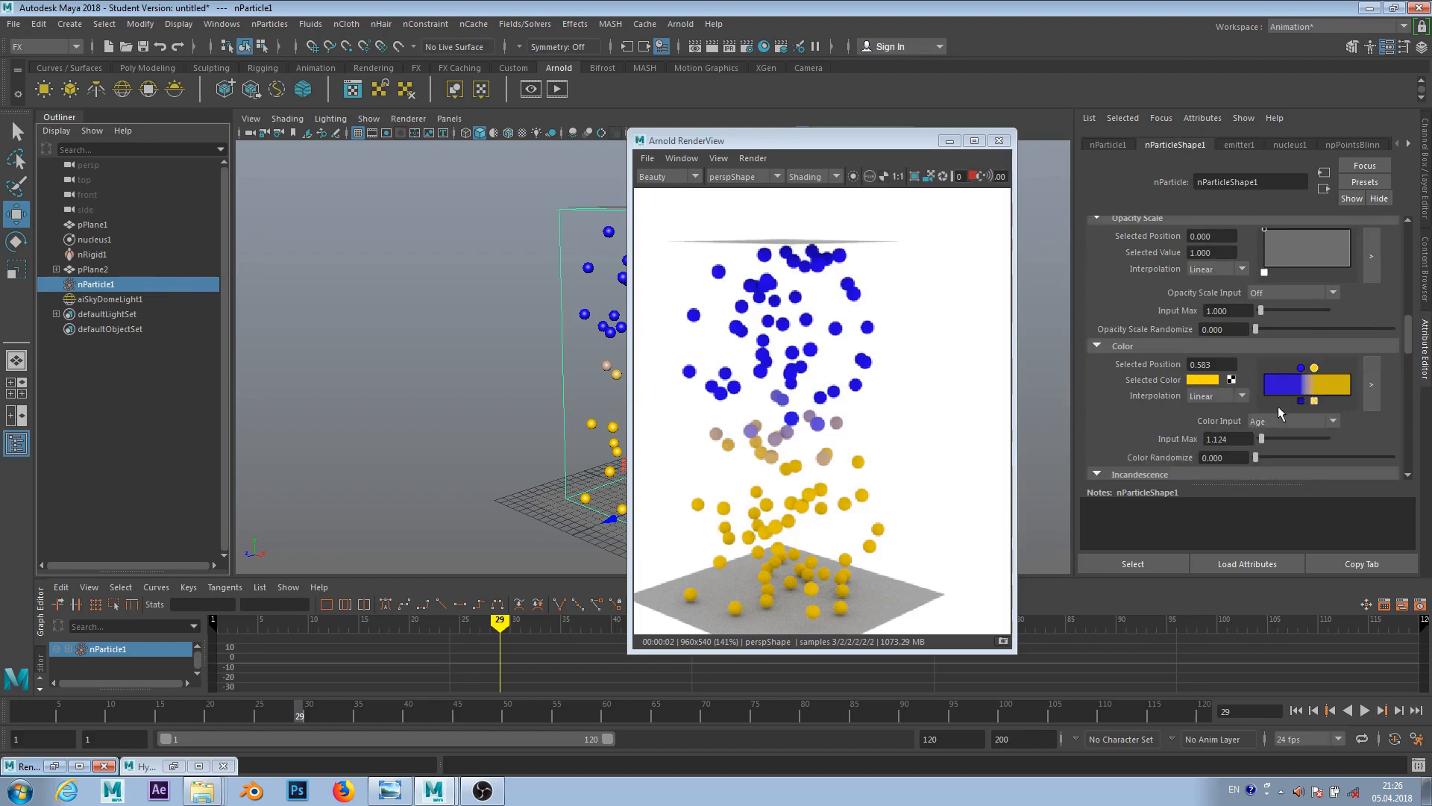
scroll(1284, 373, "up", 2)
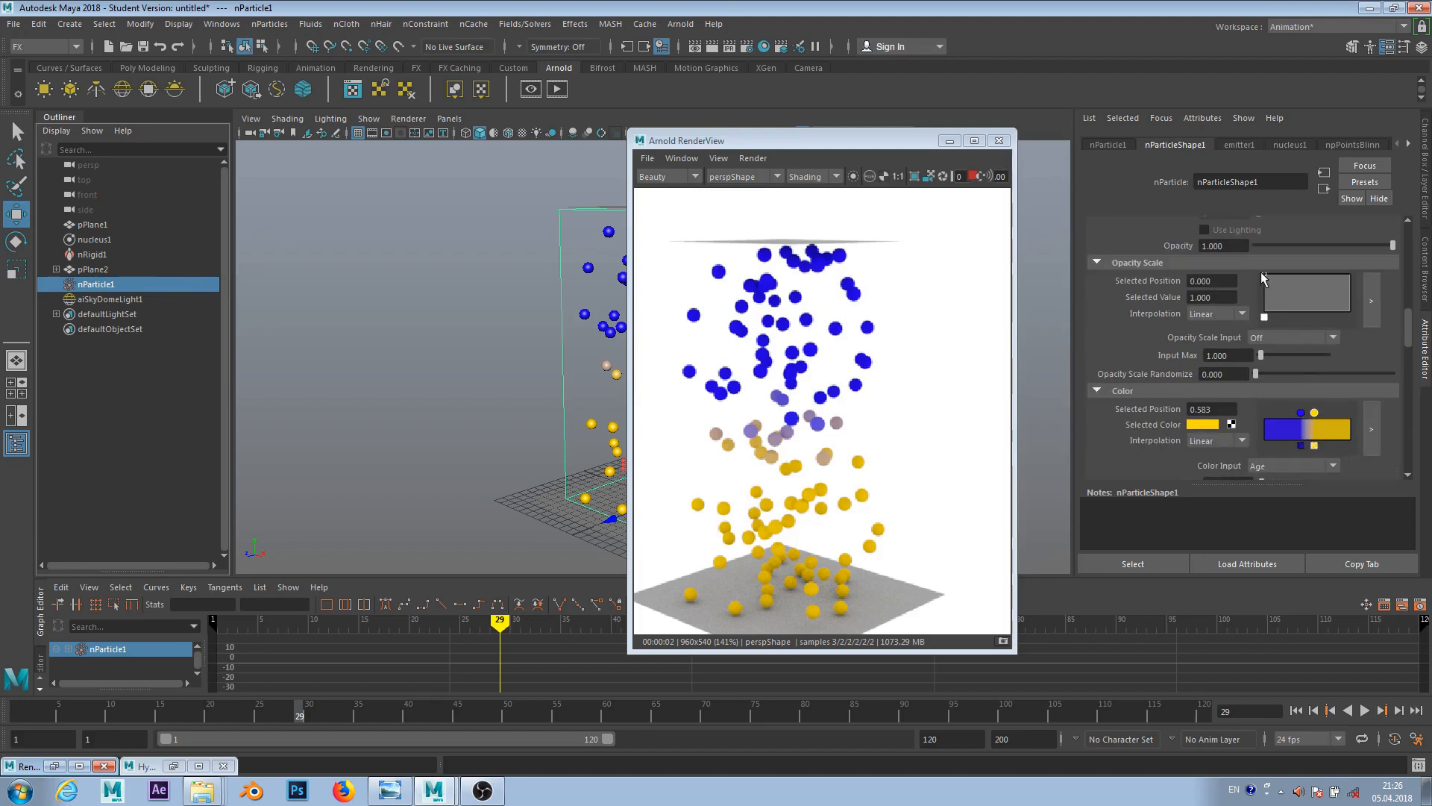
left_click_drag(1263, 273, 1265, 296)
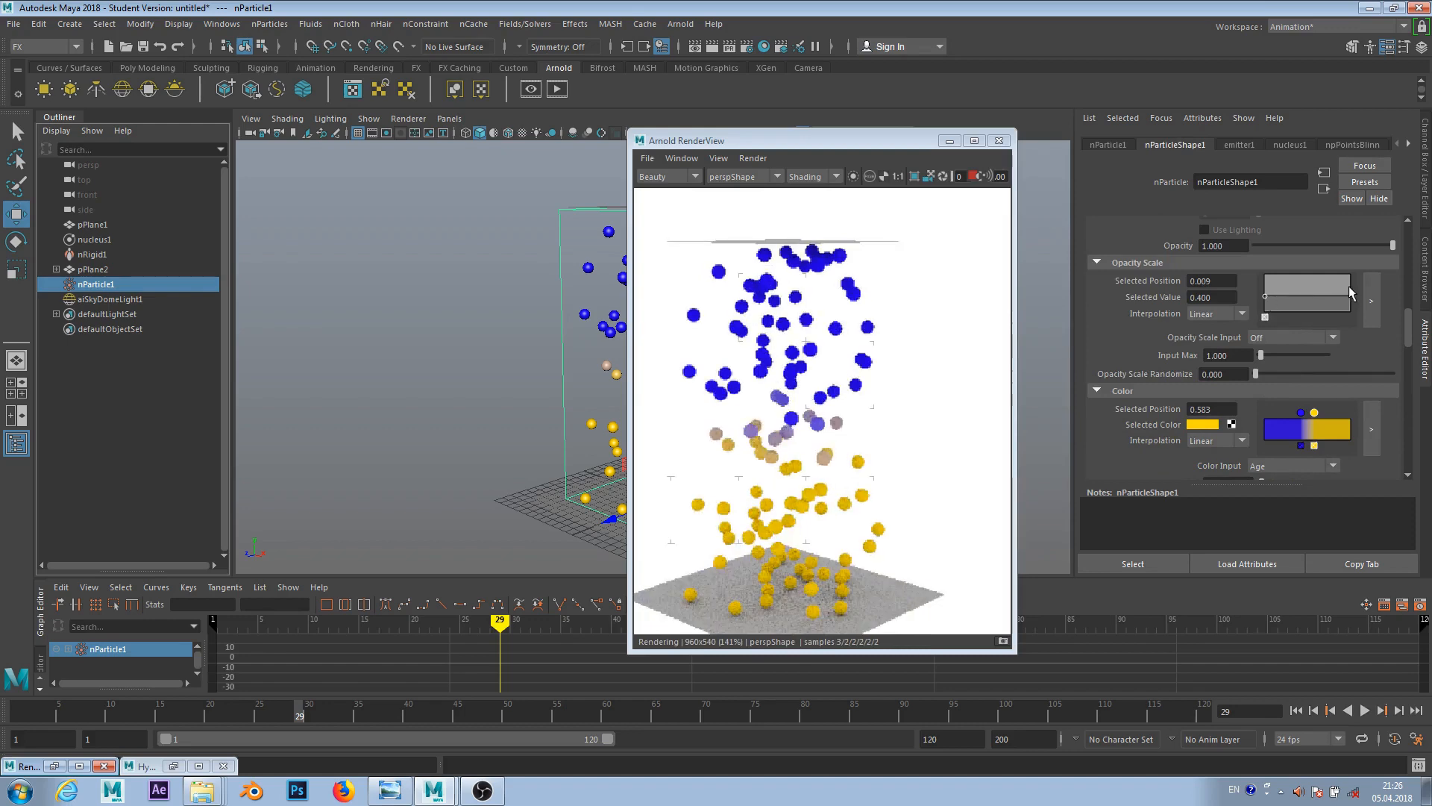
left_click_drag(1348, 283, 1350, 273)
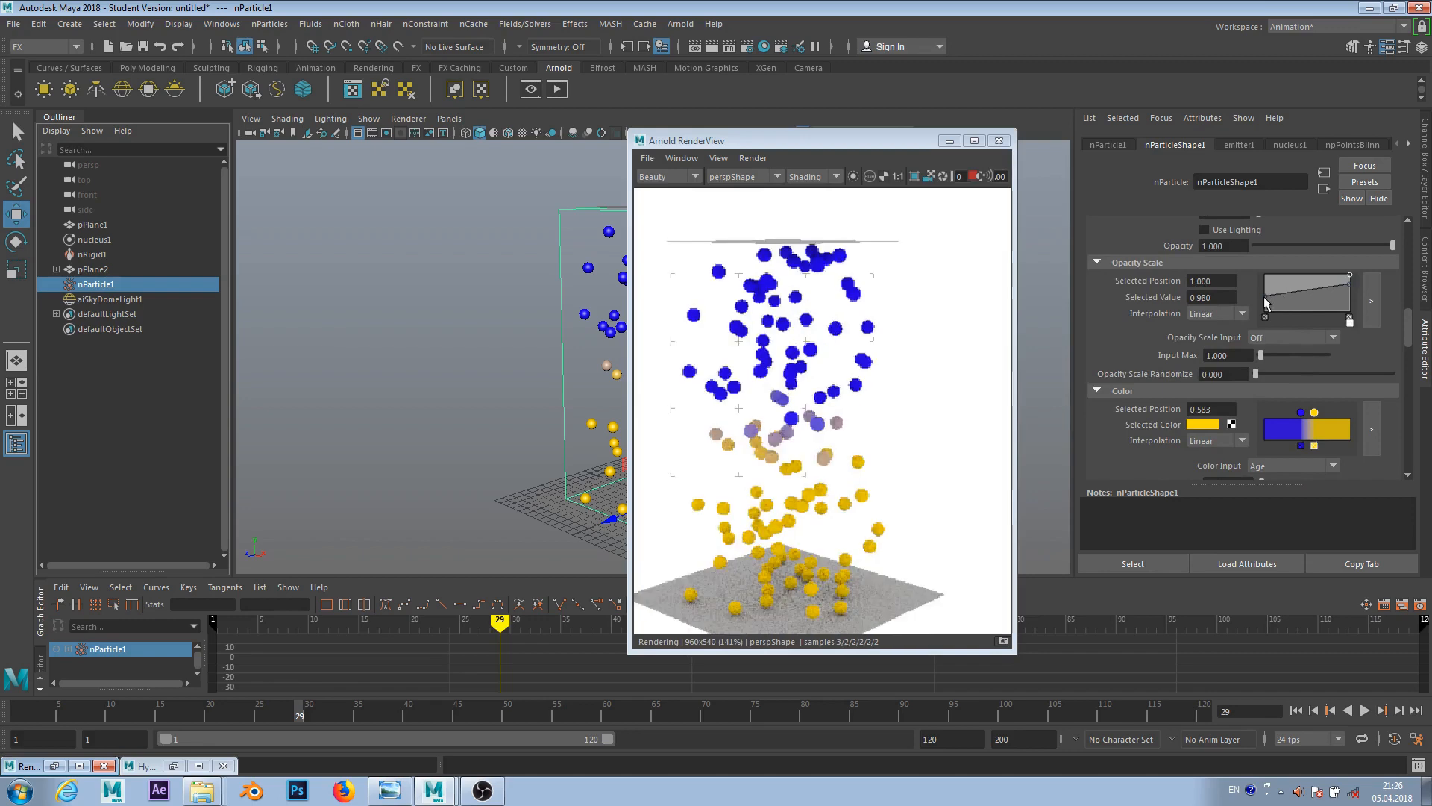
left_click_drag(1264, 297, 1263, 313)
left_click_drag(1351, 282, 1355, 267)
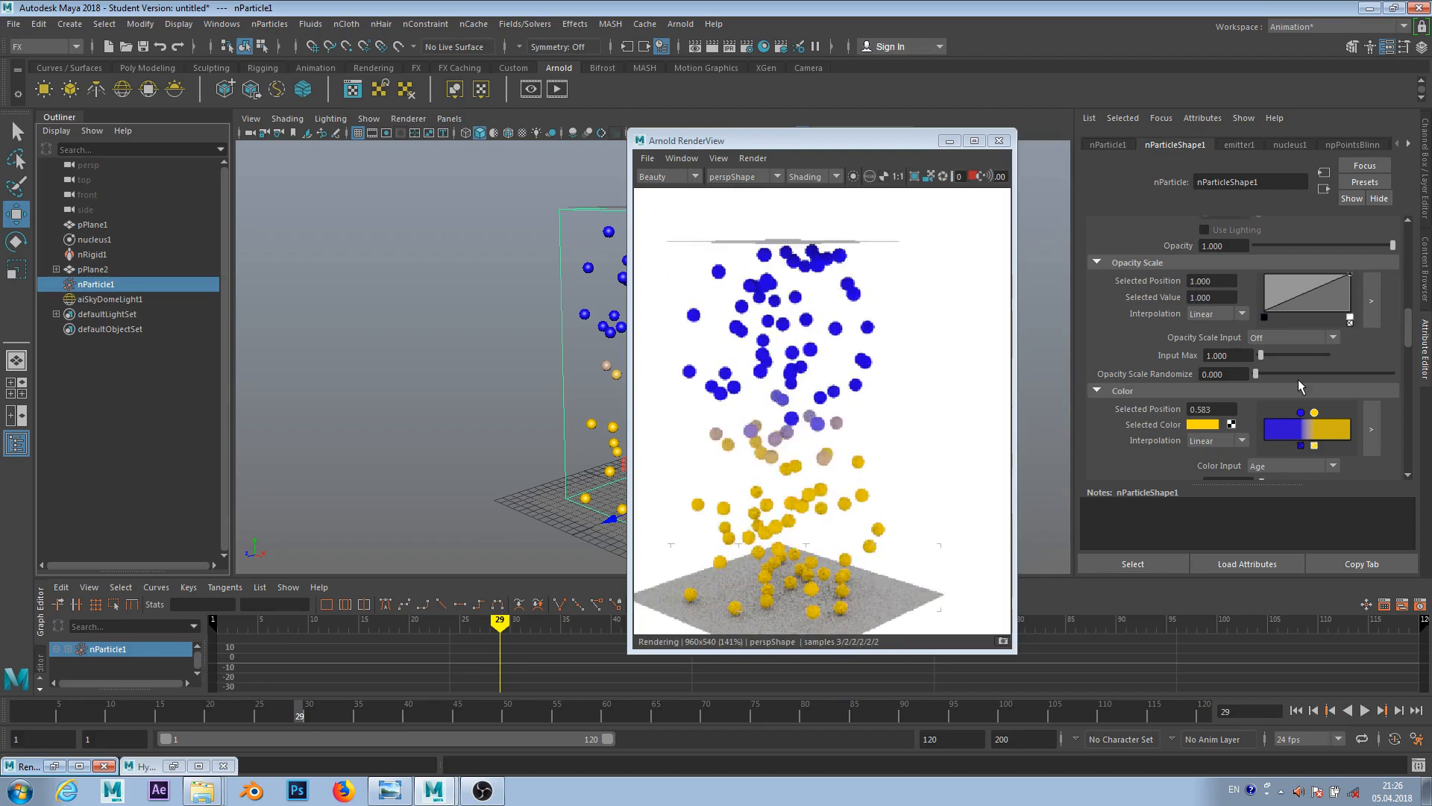
left_click(1278, 335)
left_click(1272, 365)
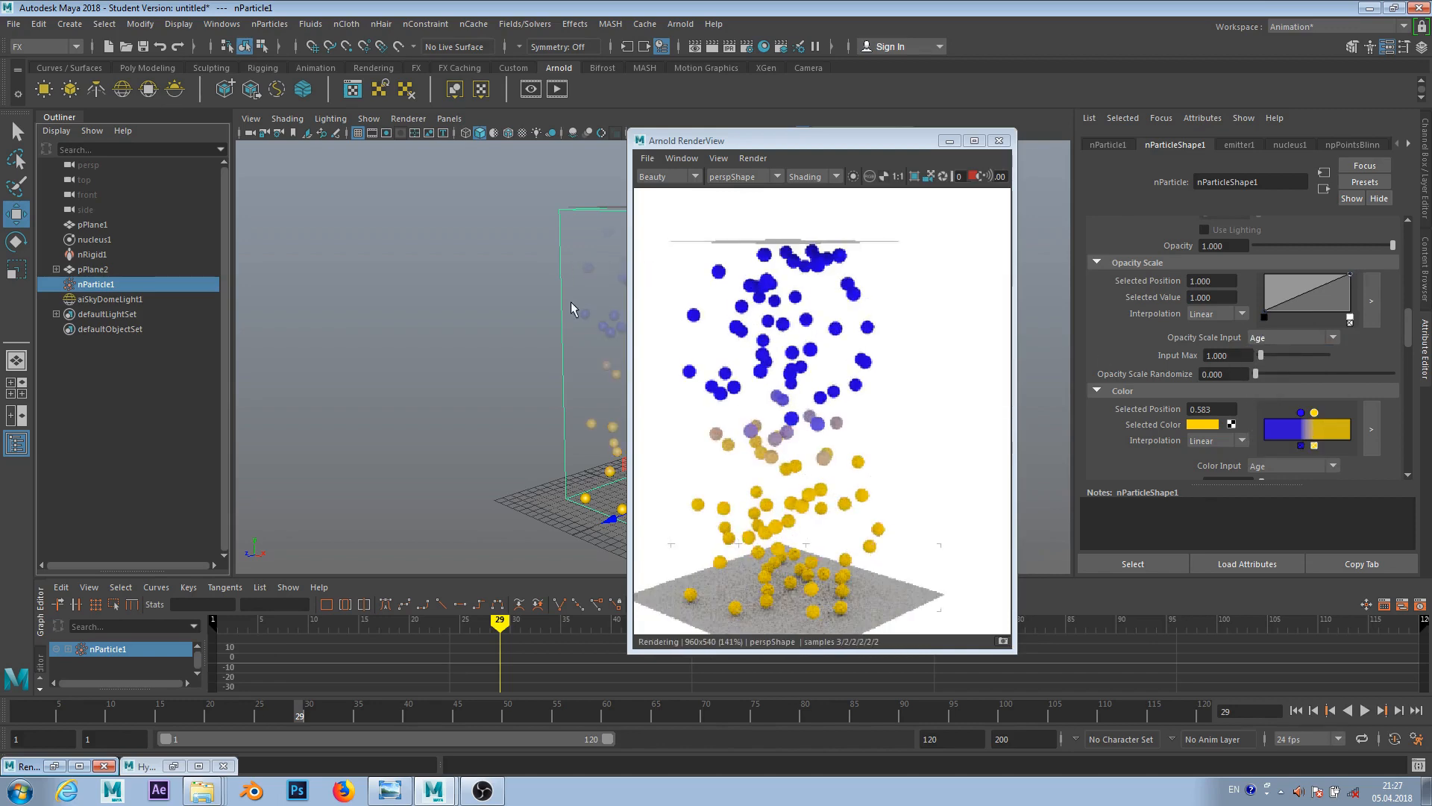
- Reframe the particles in the viewport and the Arnold RenderView, and update the full scene render
middle_click_drag(484, 312, 450, 300, "alt")
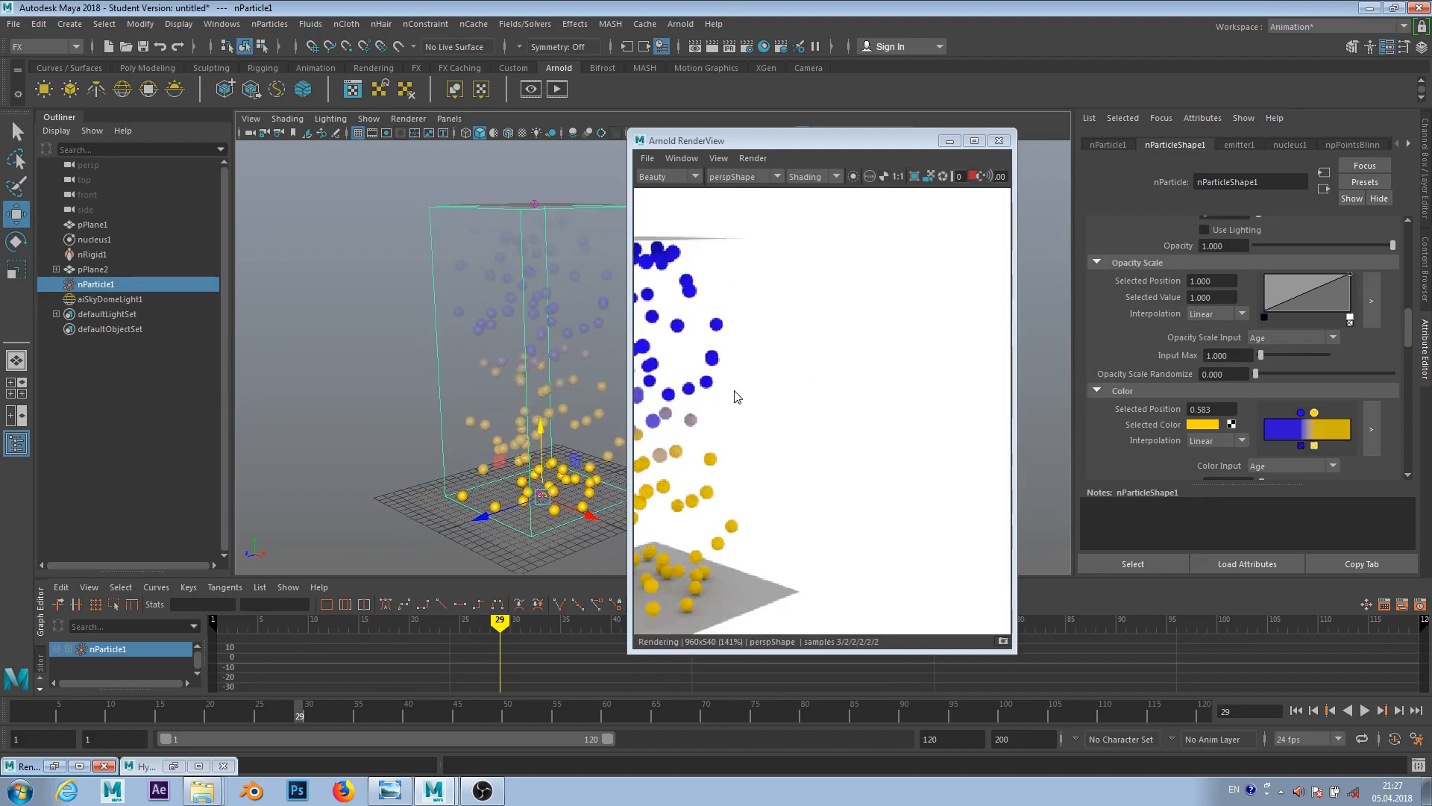
scroll(735, 391, "down", 2)
middle_click_drag(722, 380, 812, 359, "alt")
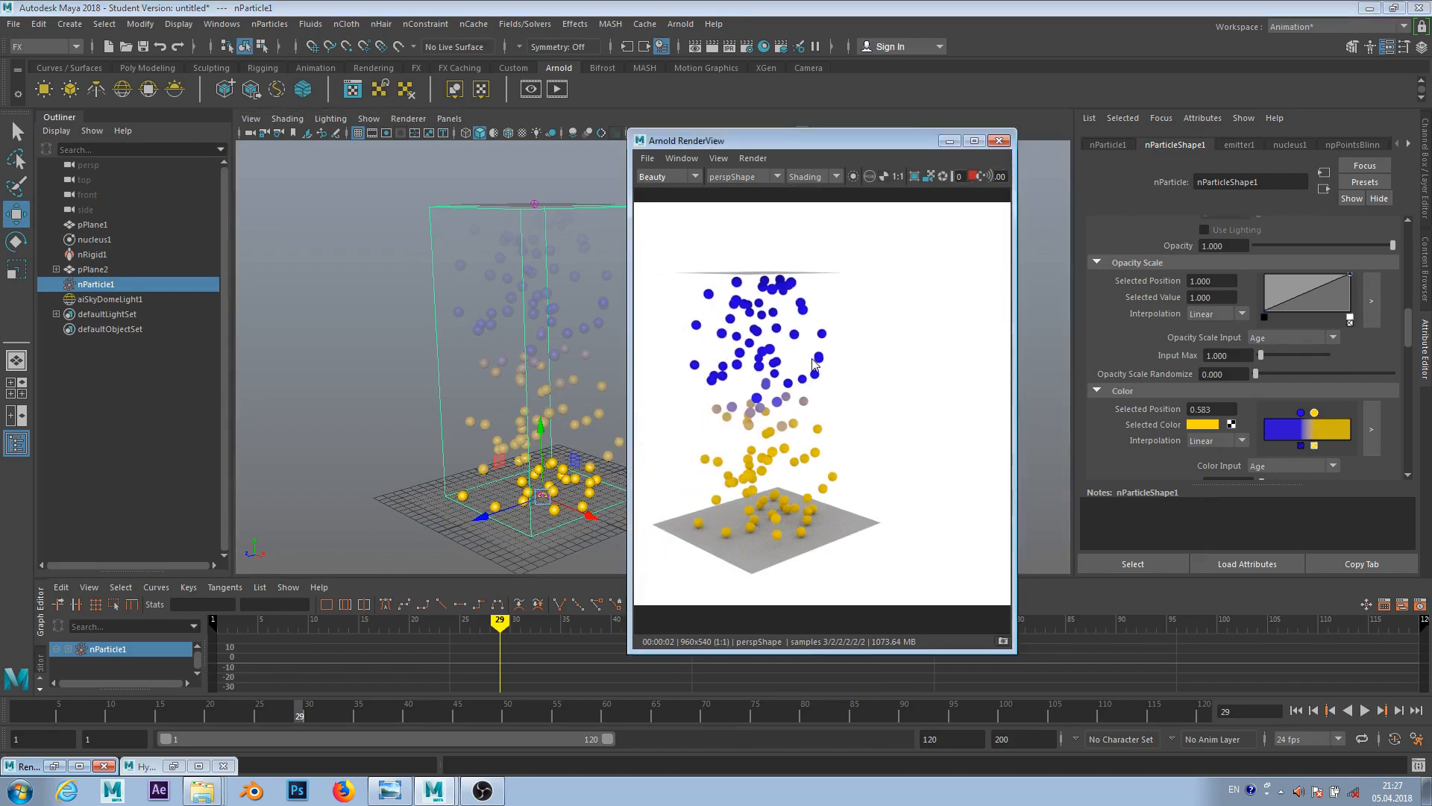
left_click(753, 158)
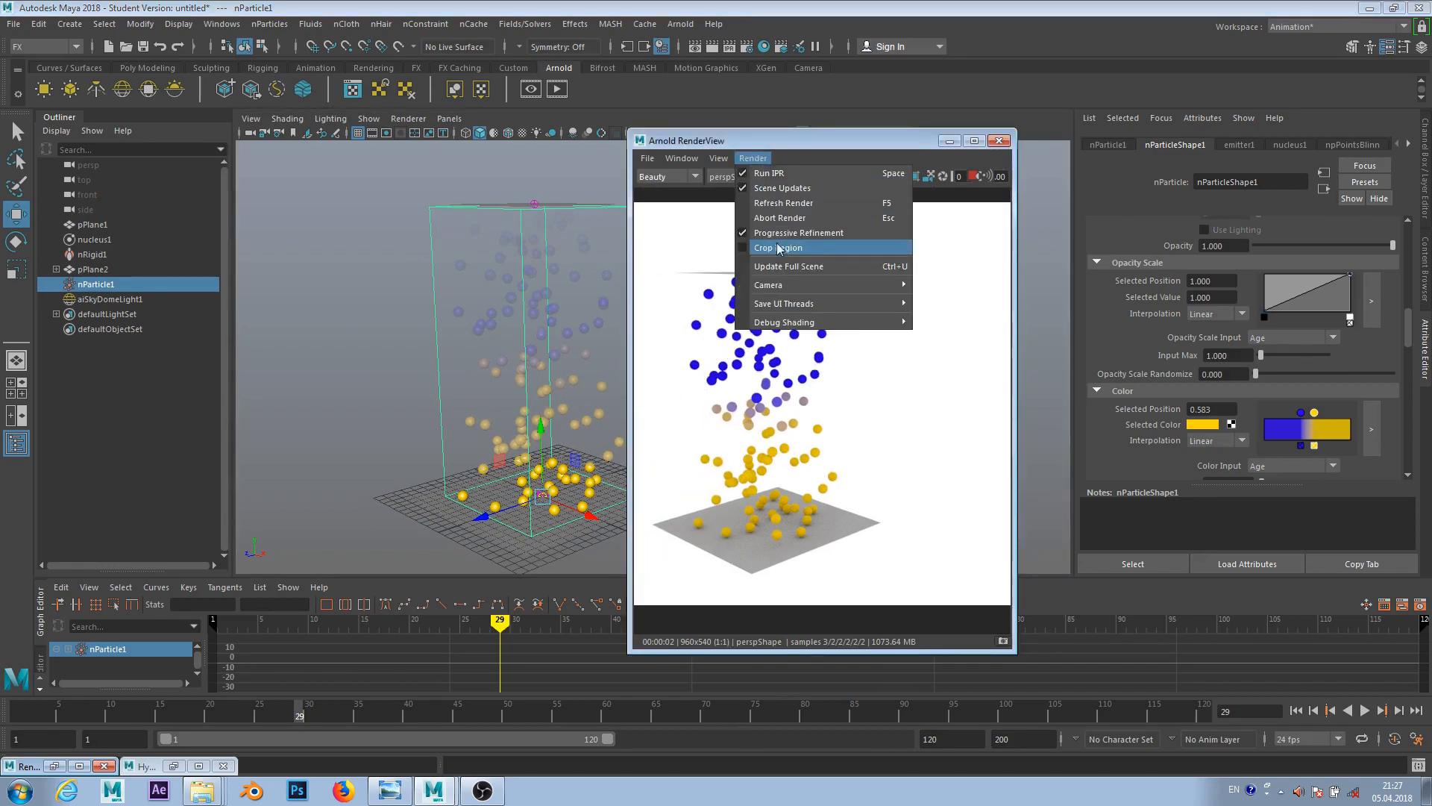
left_click(781, 266)
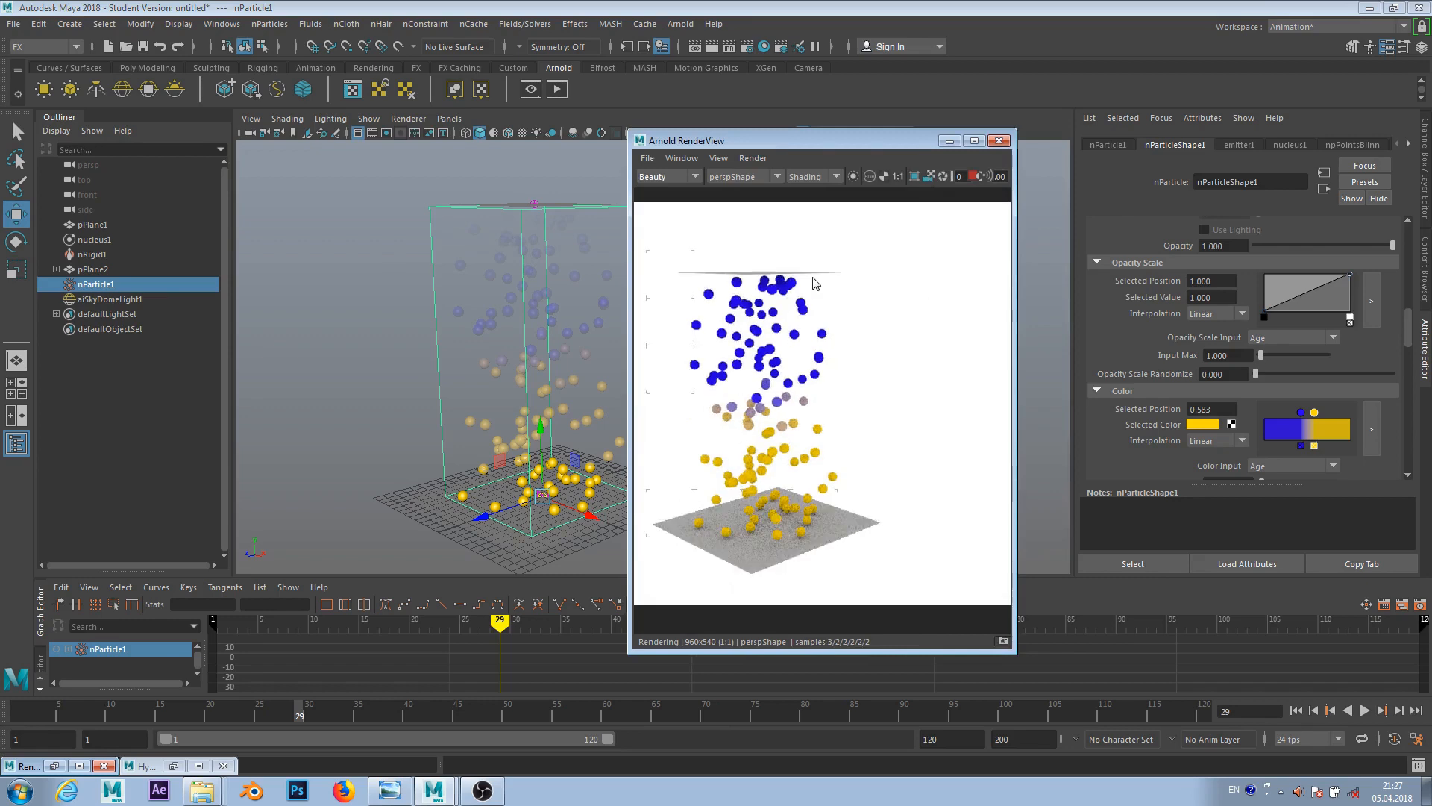
scroll(814, 282, "up", 2)
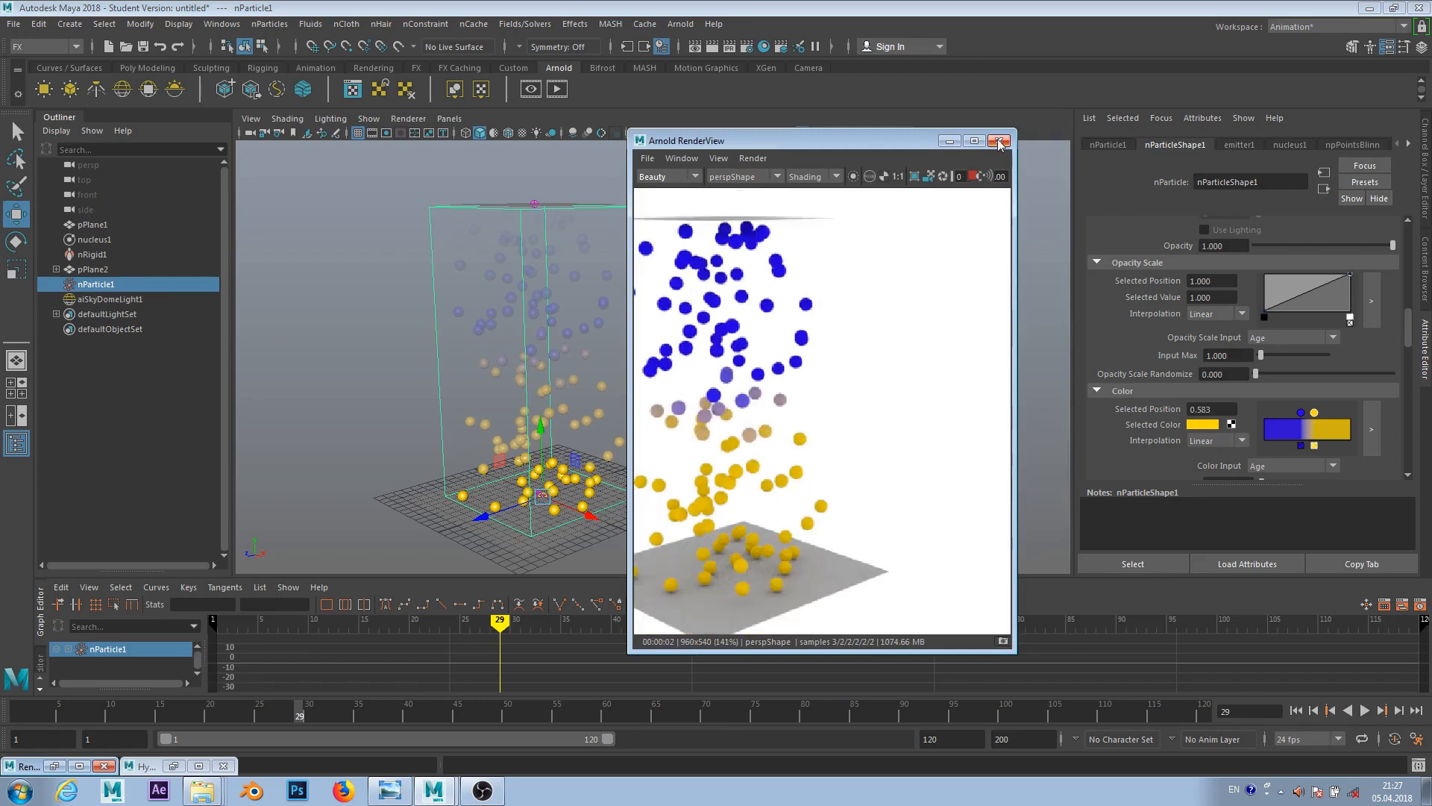
- Replay the particle simulation from the first frame, stop at frame 37, and check that frame in the Arnold RenderView
left_click(999, 141)
left_click(1296, 710)
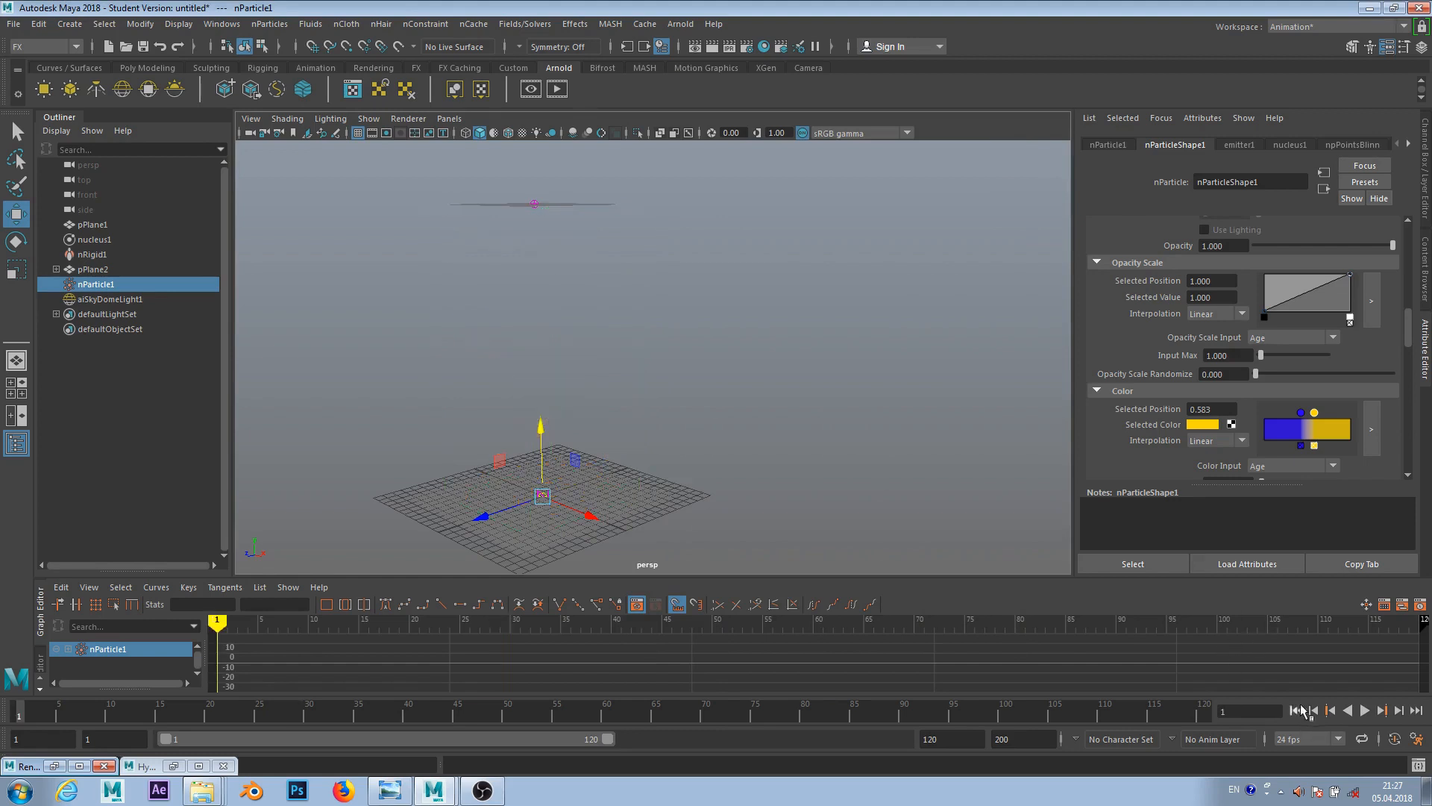
left_click(1365, 711)
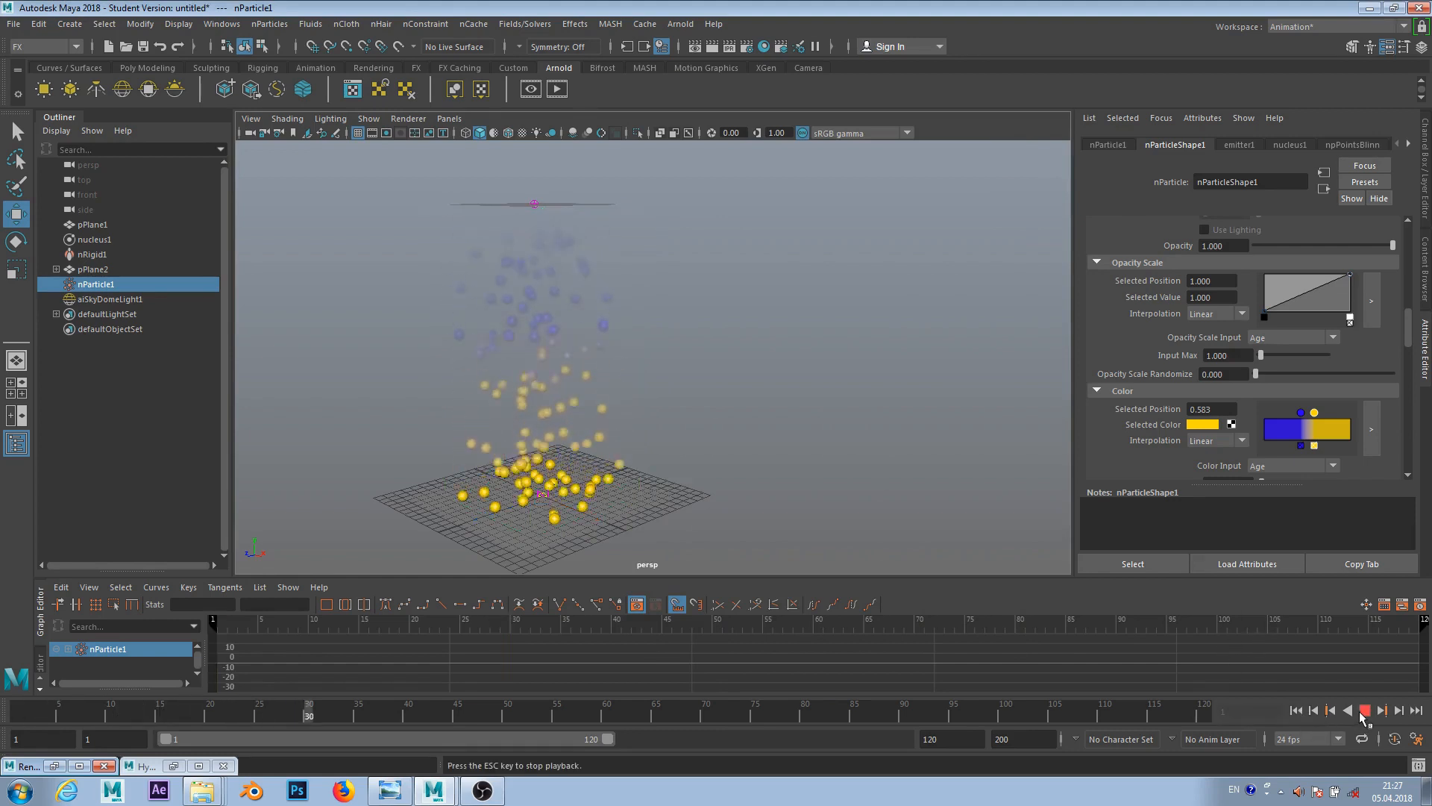
left_click(1364, 710)
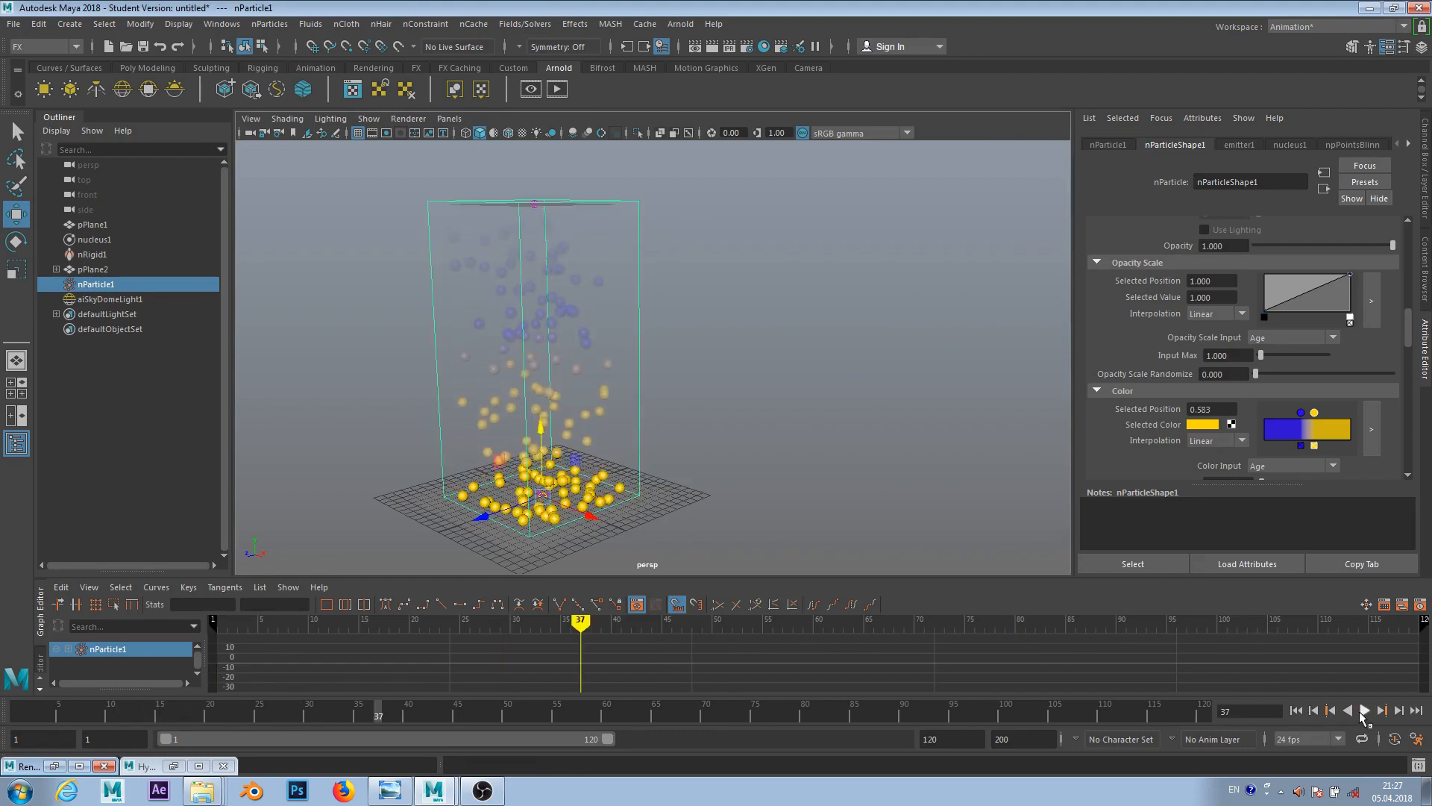
left_click(558, 90)
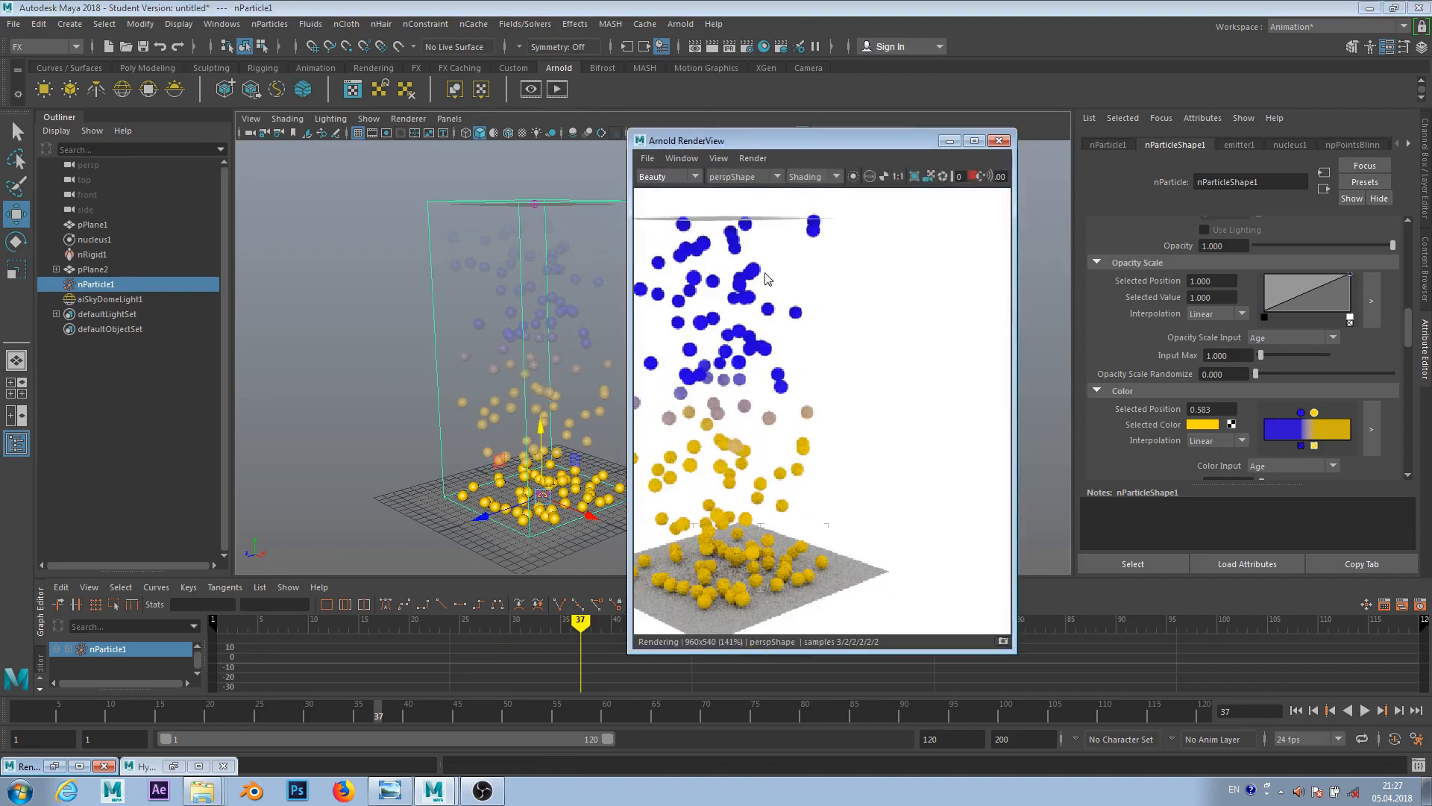
scroll(786, 284, "down", 1)
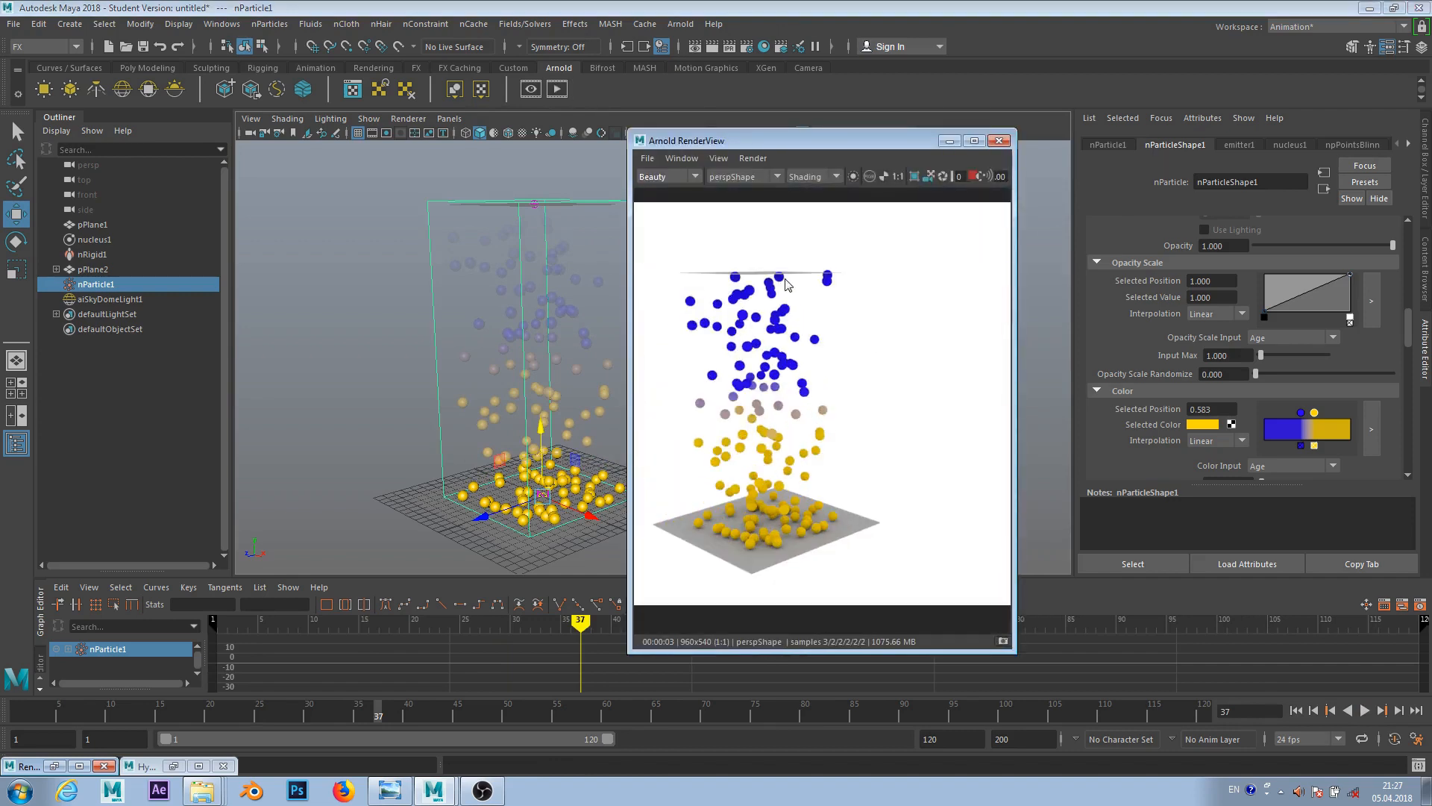
left_click(999, 141)
- Reselect nParticle1 and review its shape's Arnold Opaque and visibility options and its Opacity Scale settings
left_click(93, 269)
left_click(96, 284)
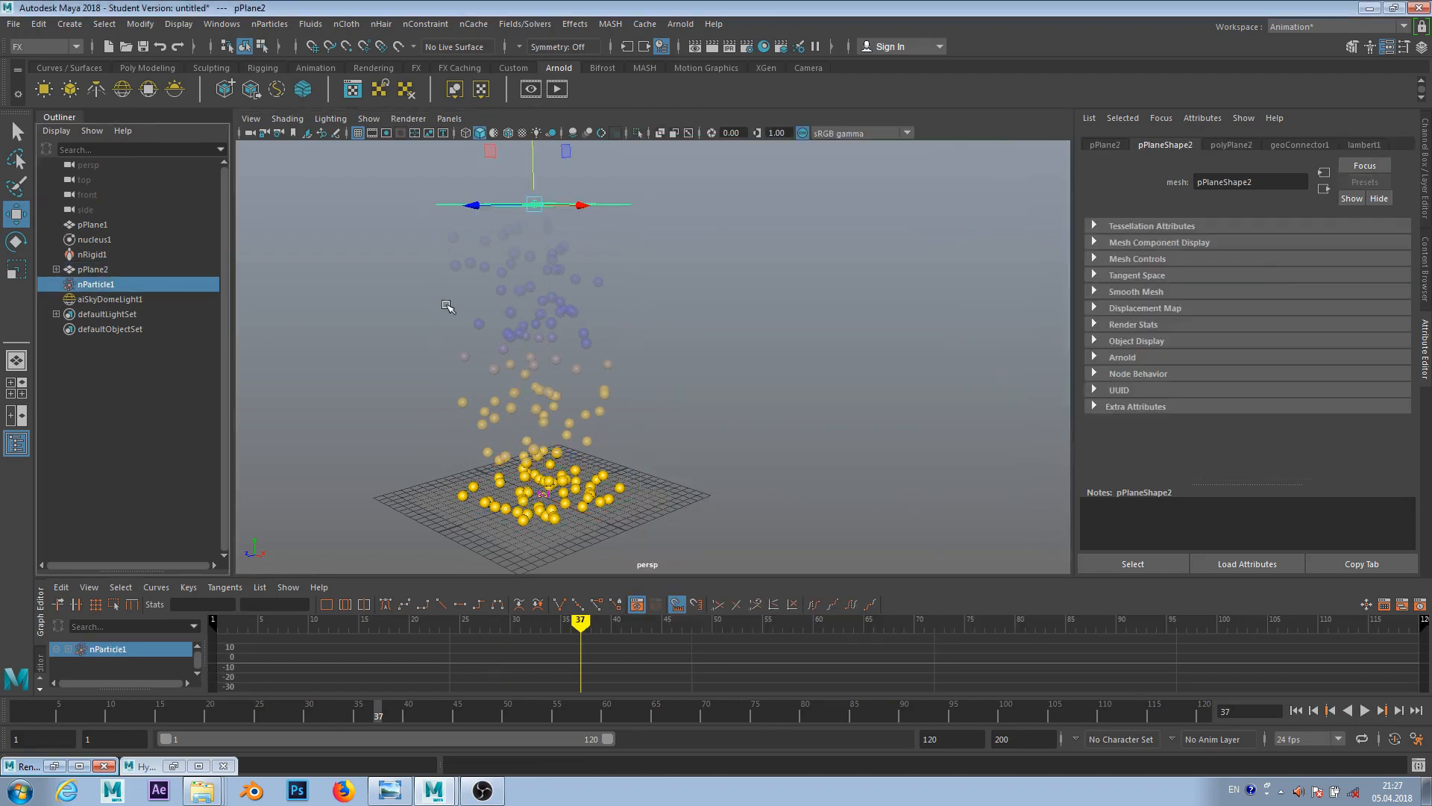
scroll(1231, 383, "down", 10)
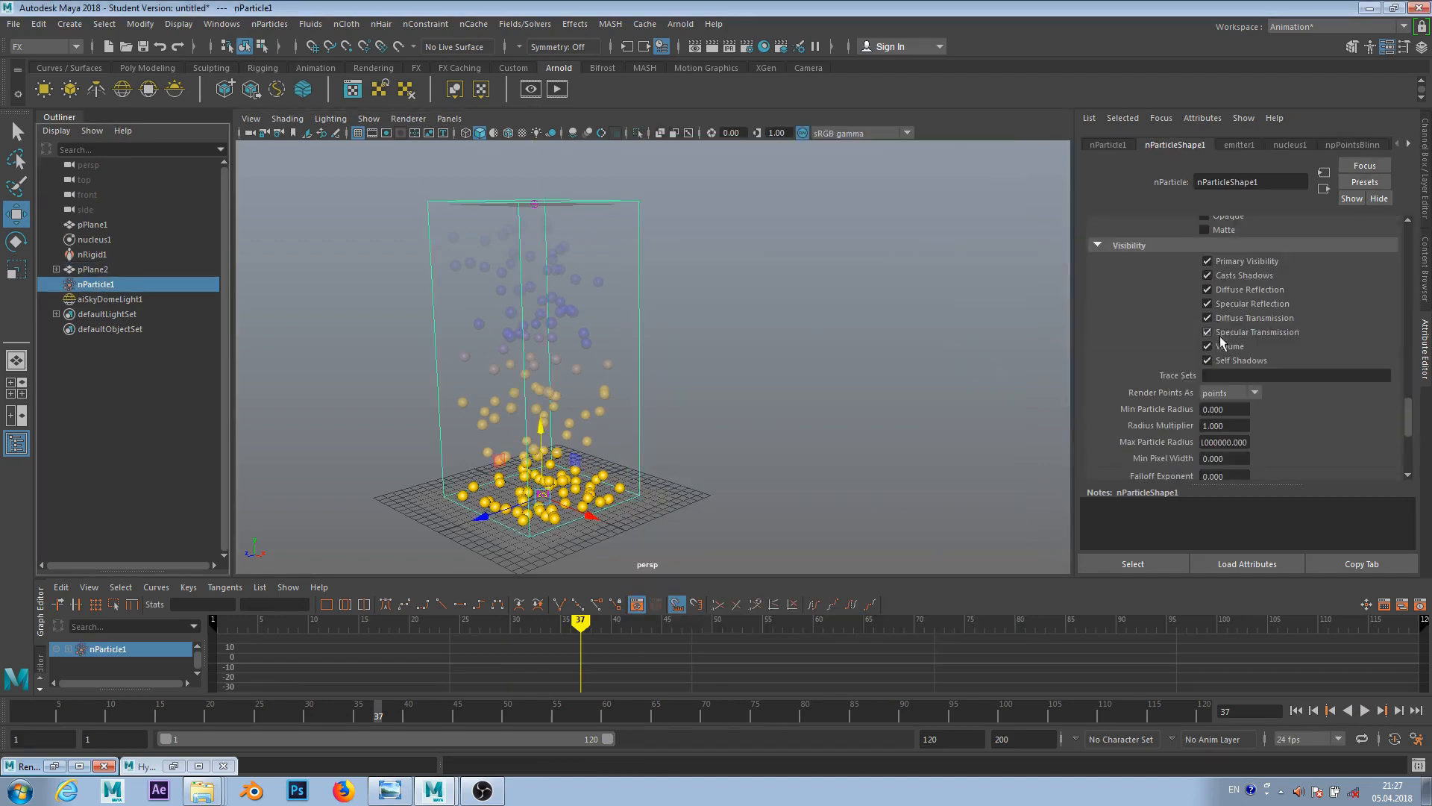
scroll(1166, 409, "up", 6)
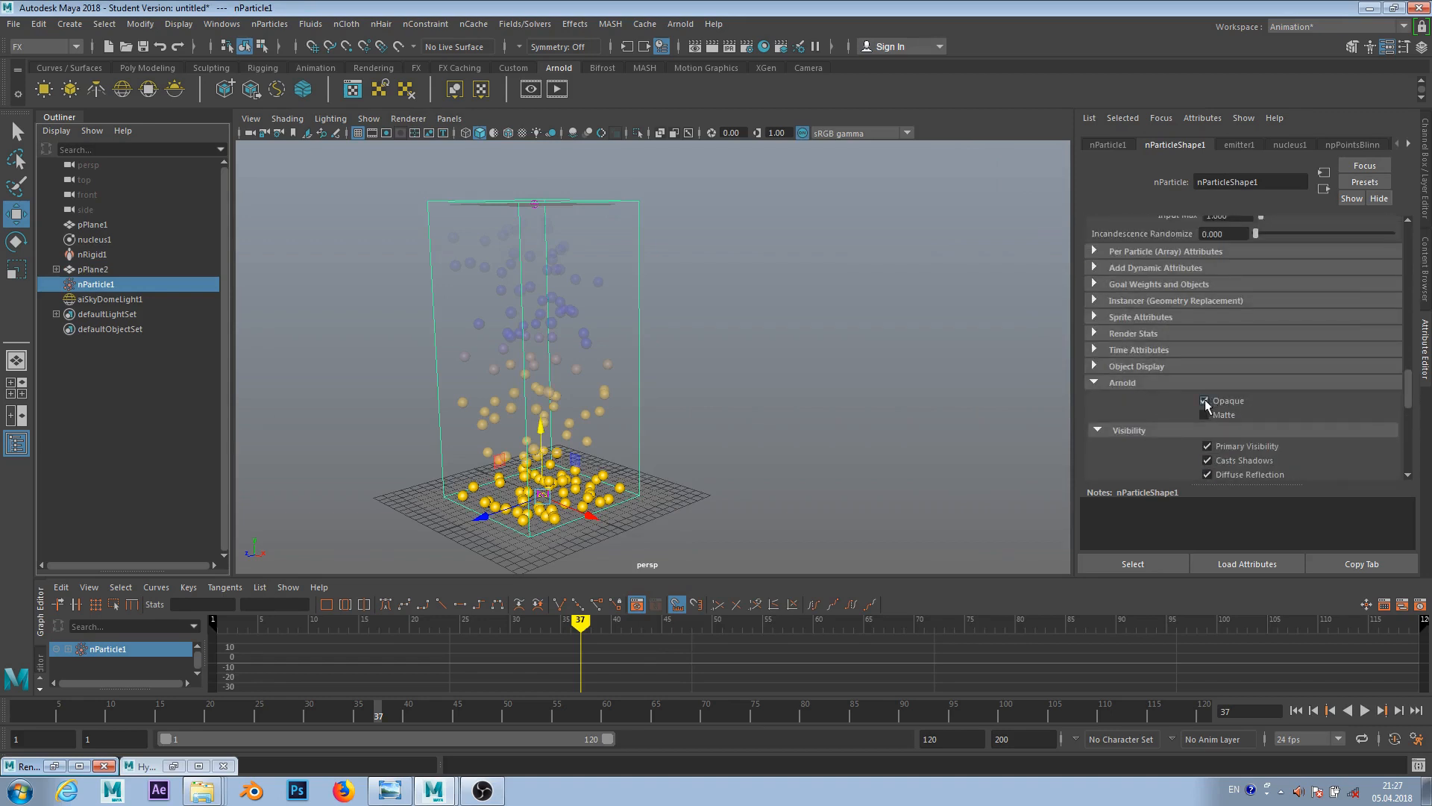
scroll(1165, 400, "up", 5)
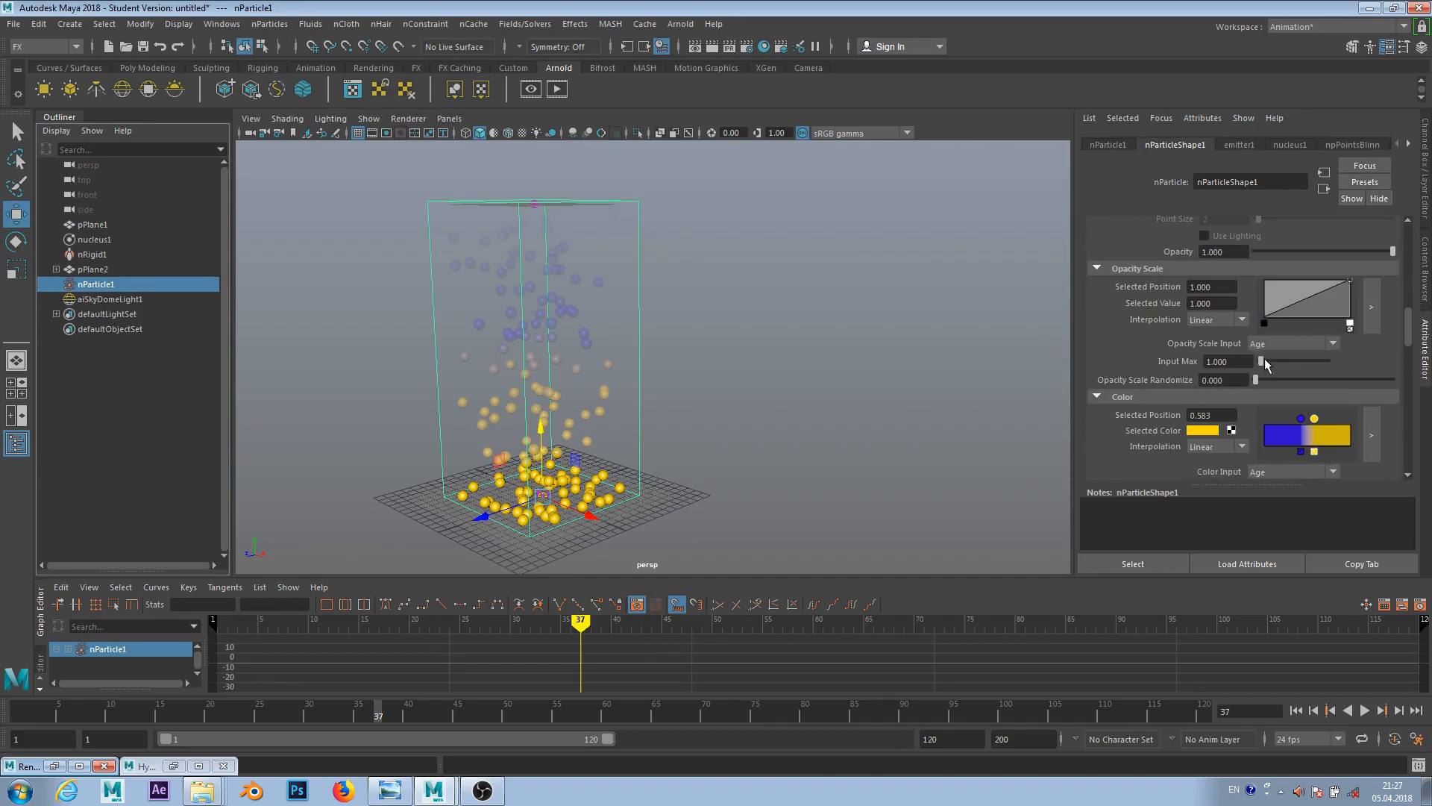
scroll(1268, 374, "down", 1)
scroll(1232, 375, "up", 1)
- Restore the Hypershade and move the nParticlePointsSE shading group clear of the npPointsVolume node
left_click(173, 766)
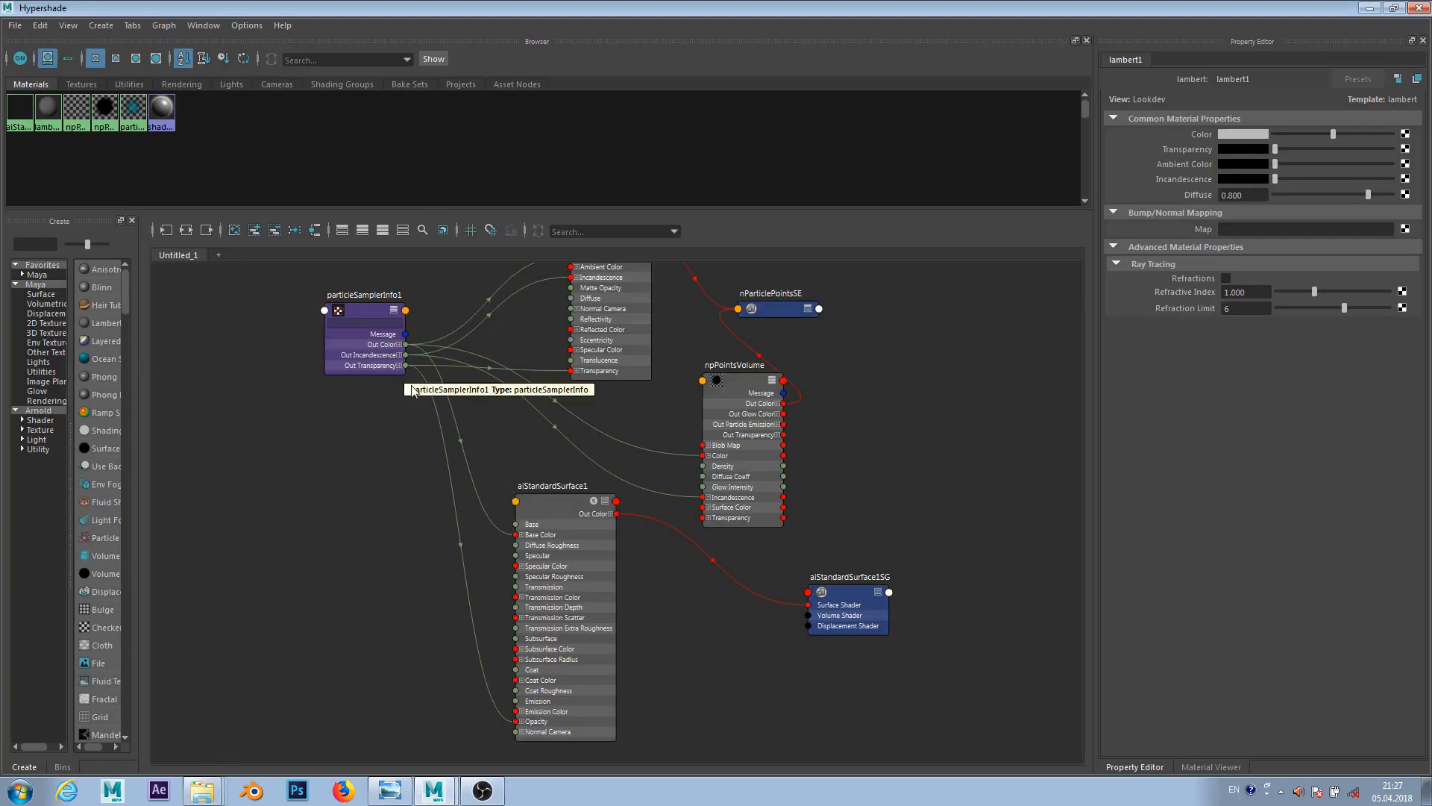
left_click(354, 326)
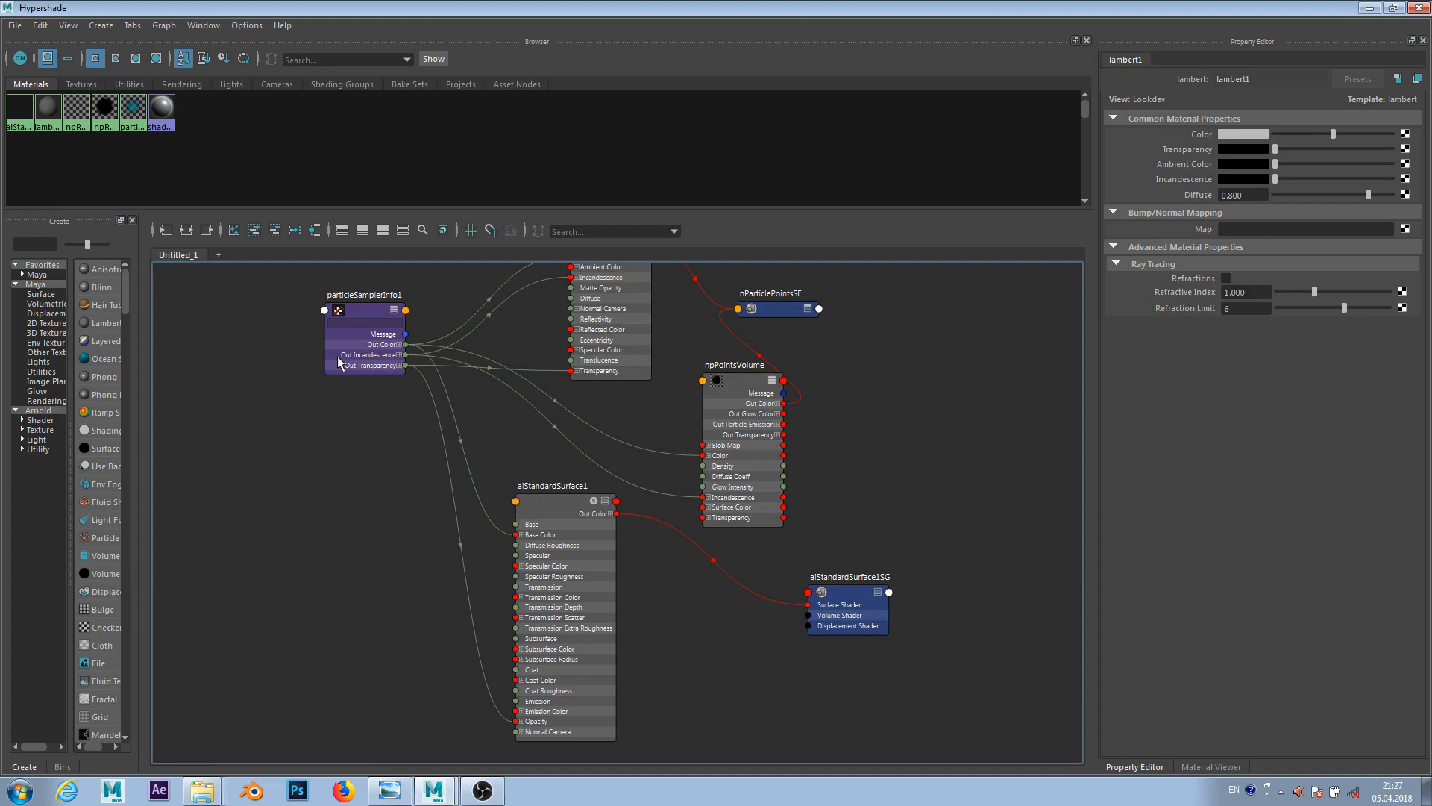
left_click_drag(790, 308, 910, 354)
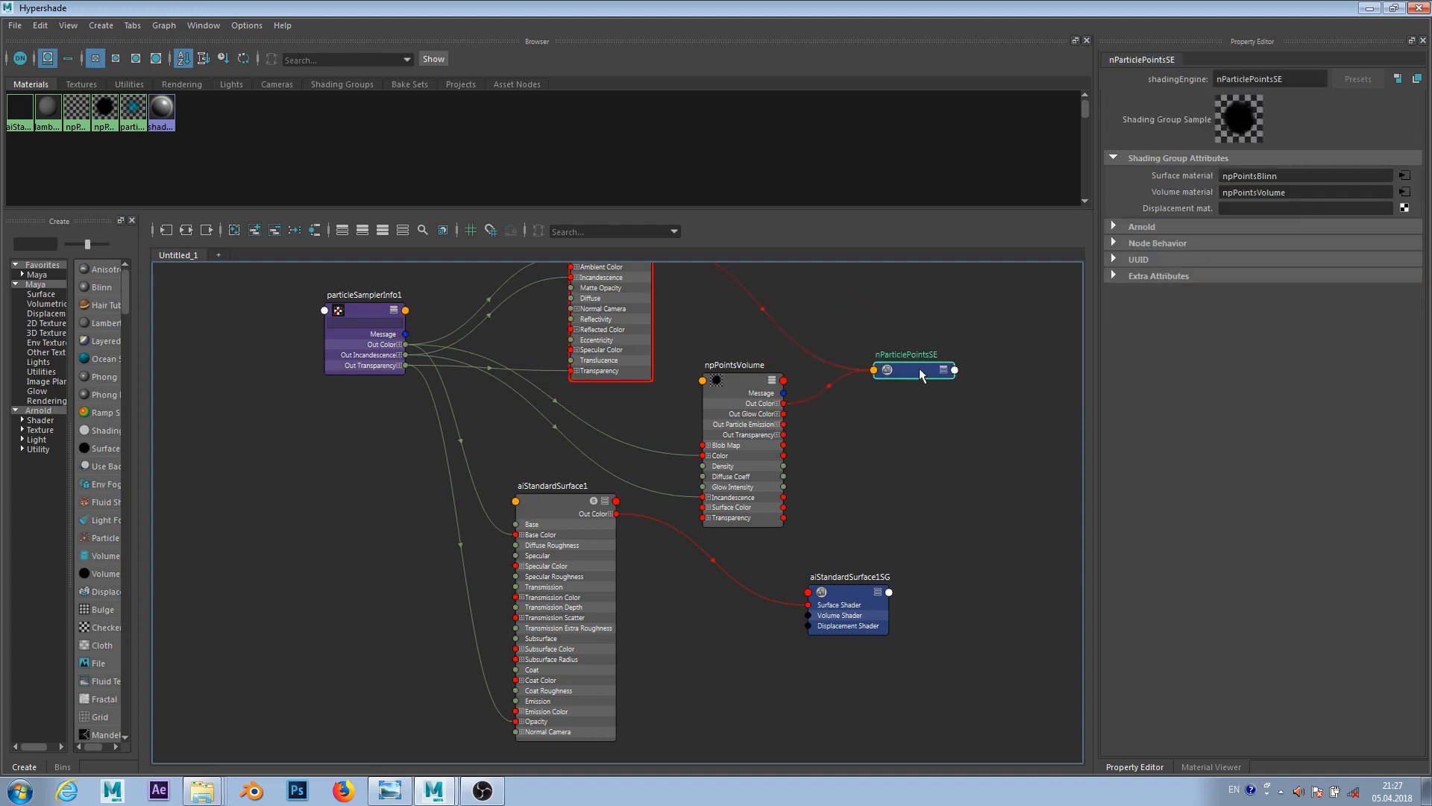
scroll(906, 391, "up", 2)
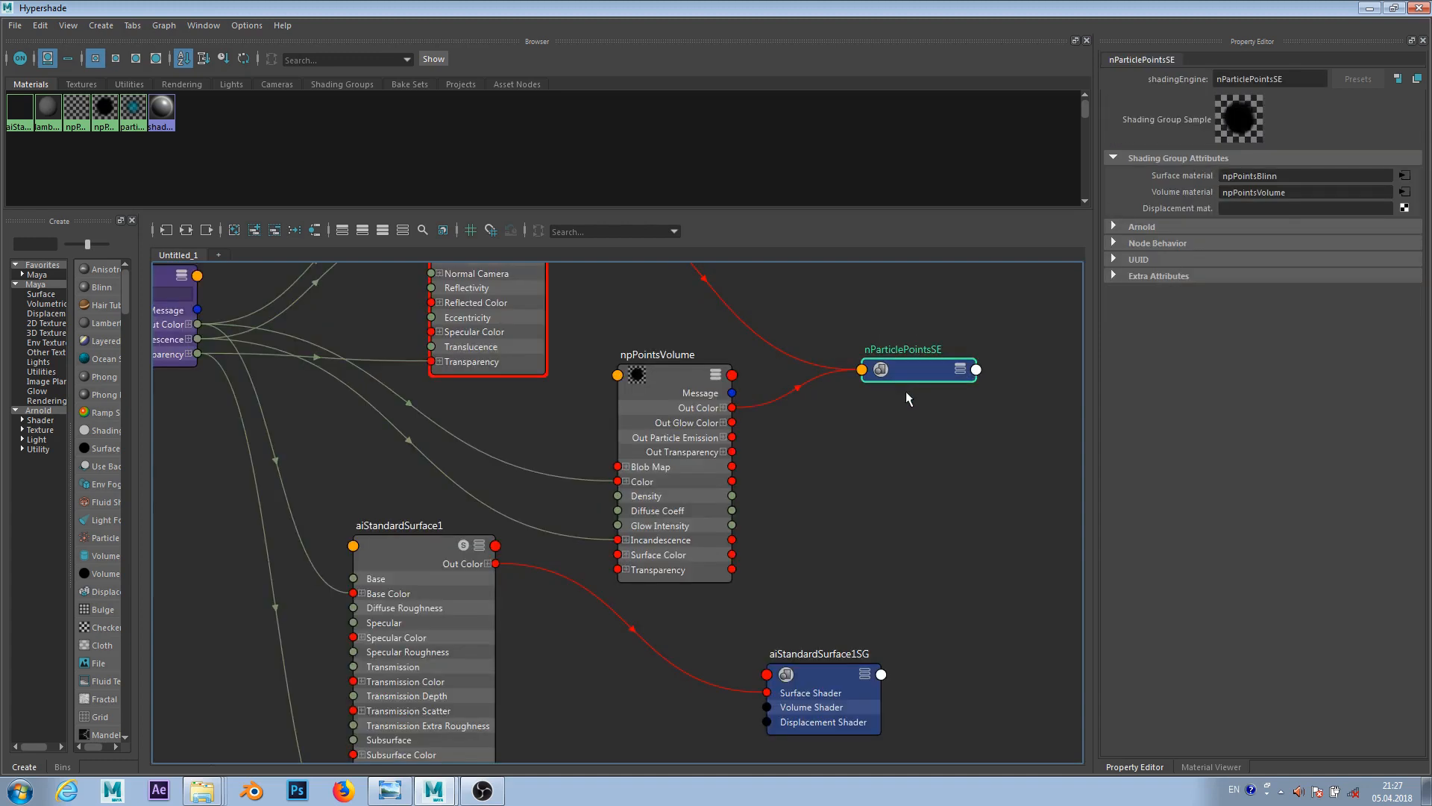
- Expand nParticlePointsSE, connect aiStandardSurface1's Out Color to its Surface Shader, and minimise the Hypershade
left_click(960, 370)
left_click_drag(914, 370, 918, 361)
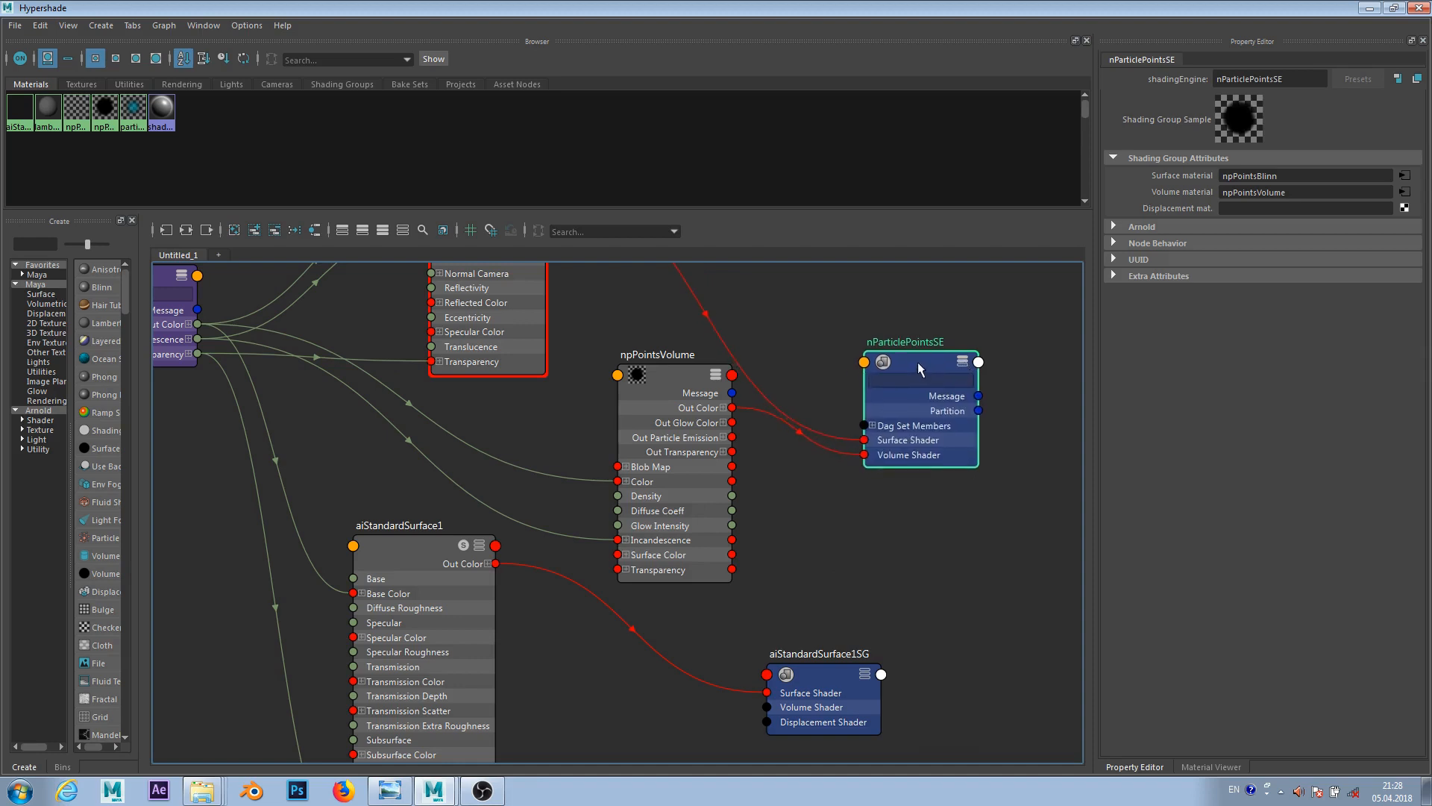
left_click_drag(498, 561, 872, 433)
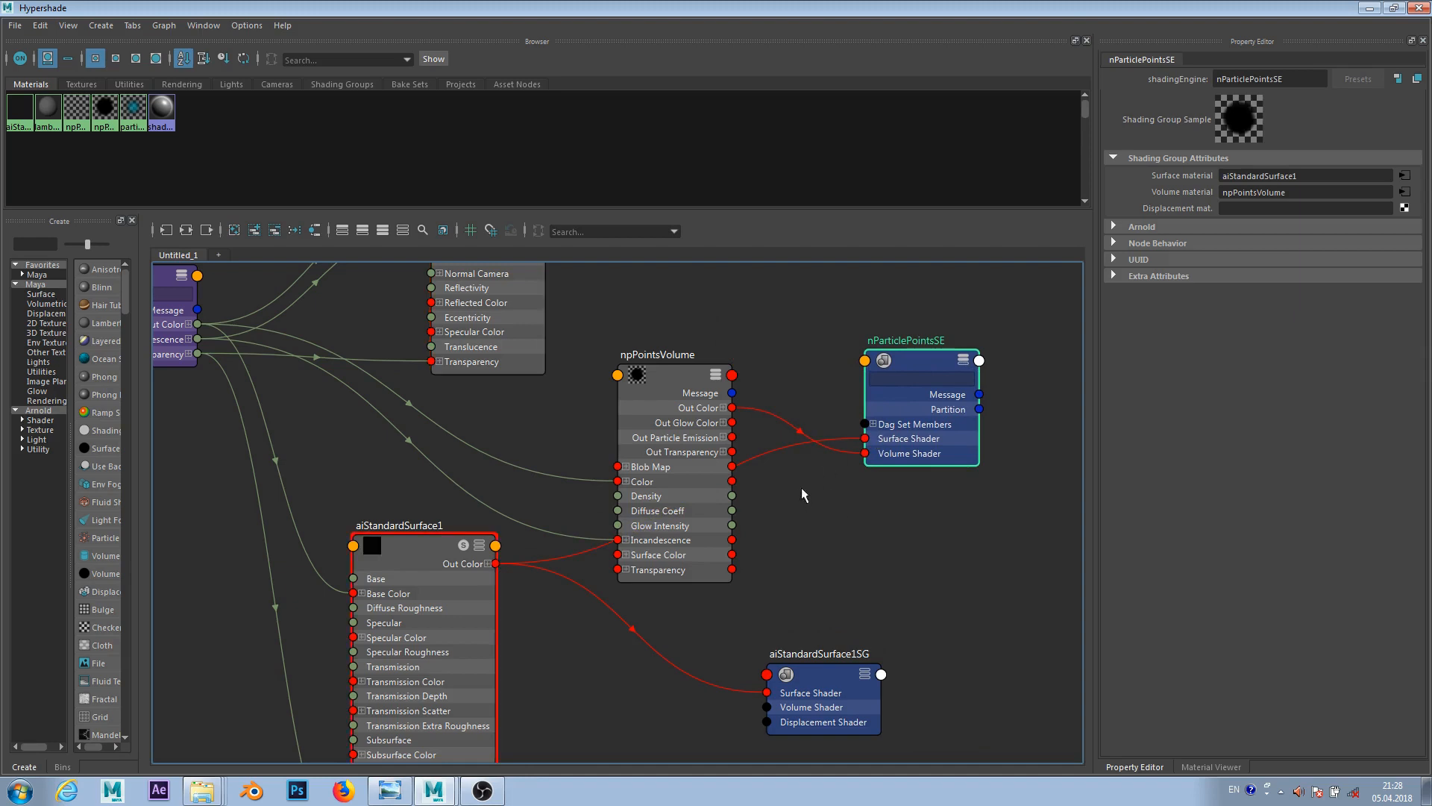
left_click(1369, 9)
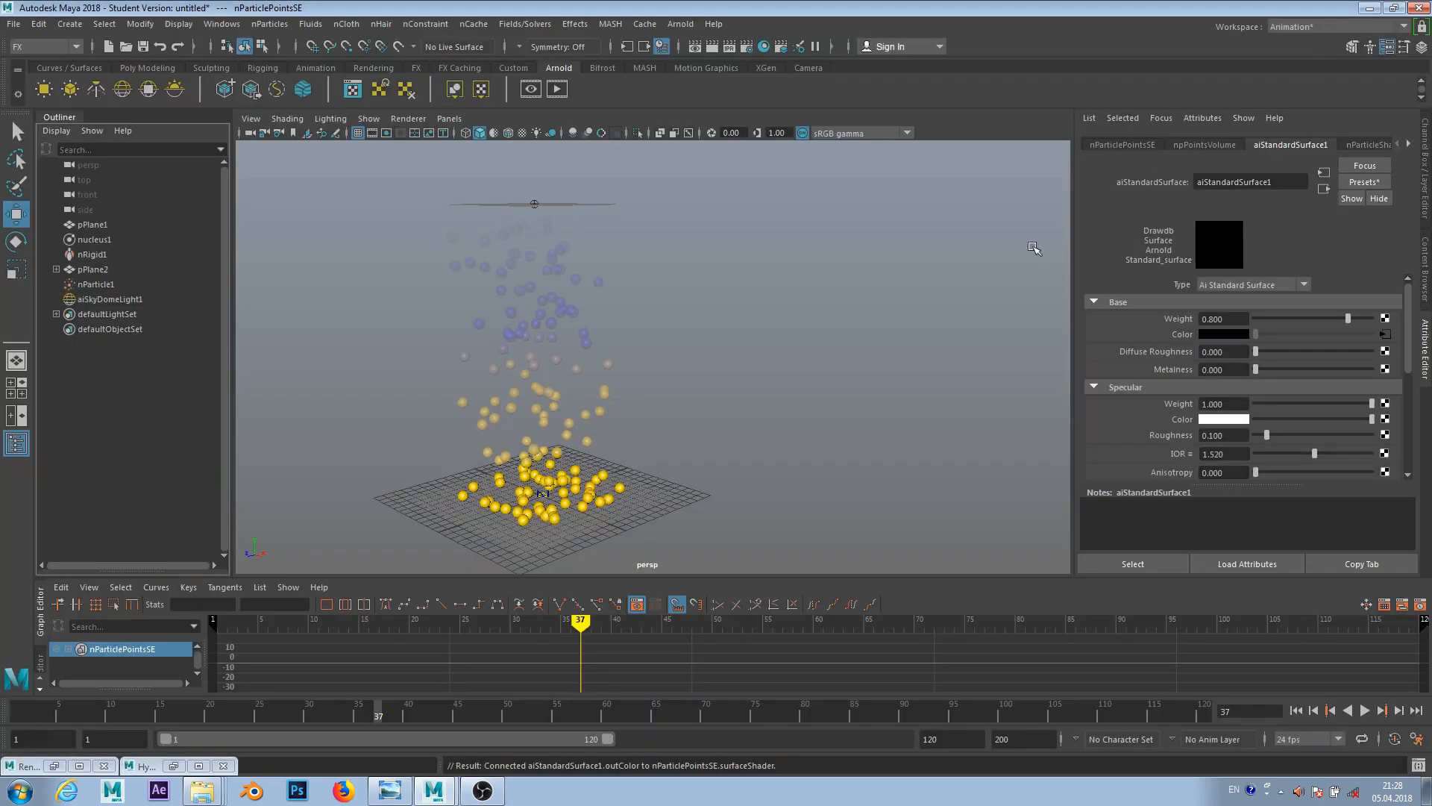
- Render frame 37 in the Arnold RenderView, examine the particles' transparency up close, and close the render window
left_click(557, 89)
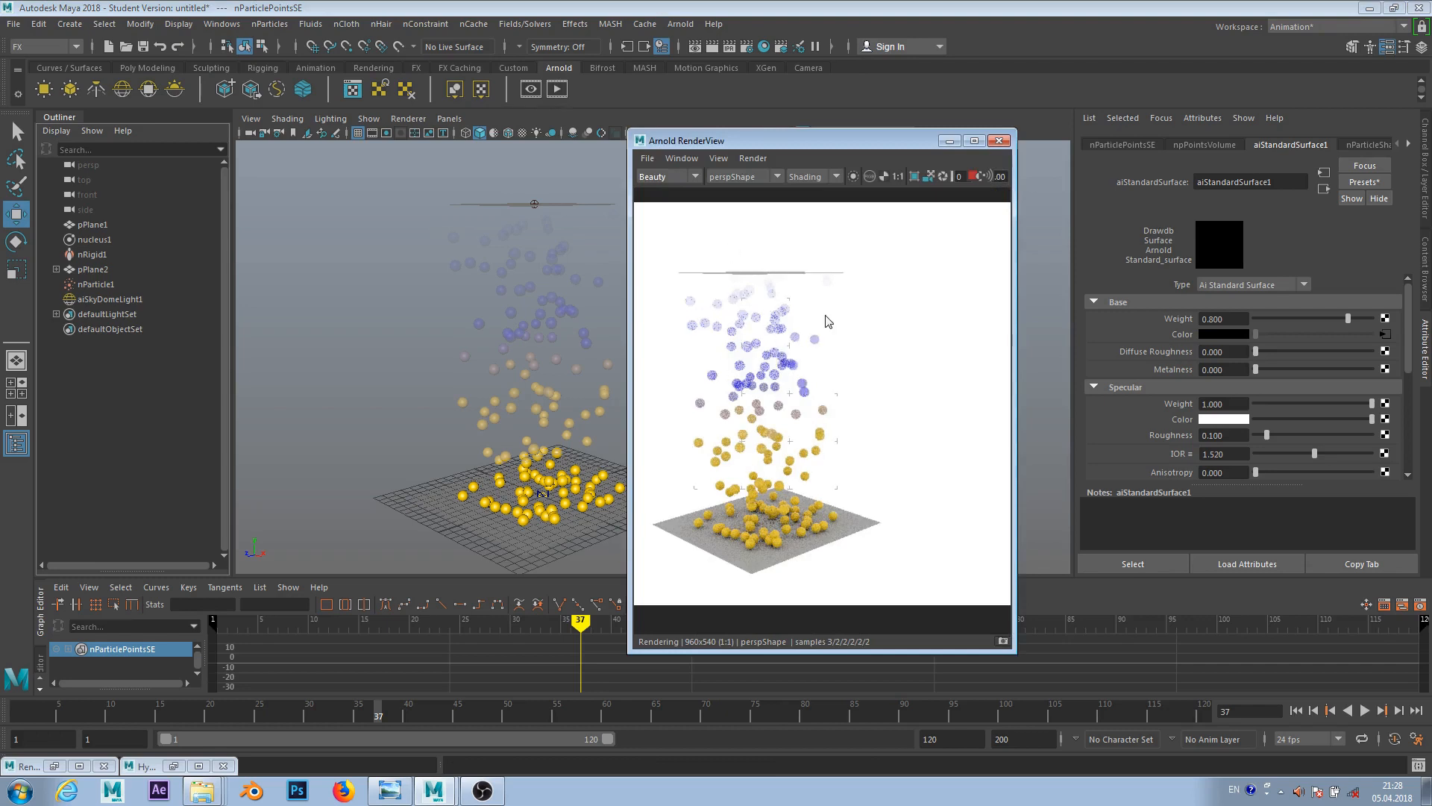
scroll(735, 298, "up", 1)
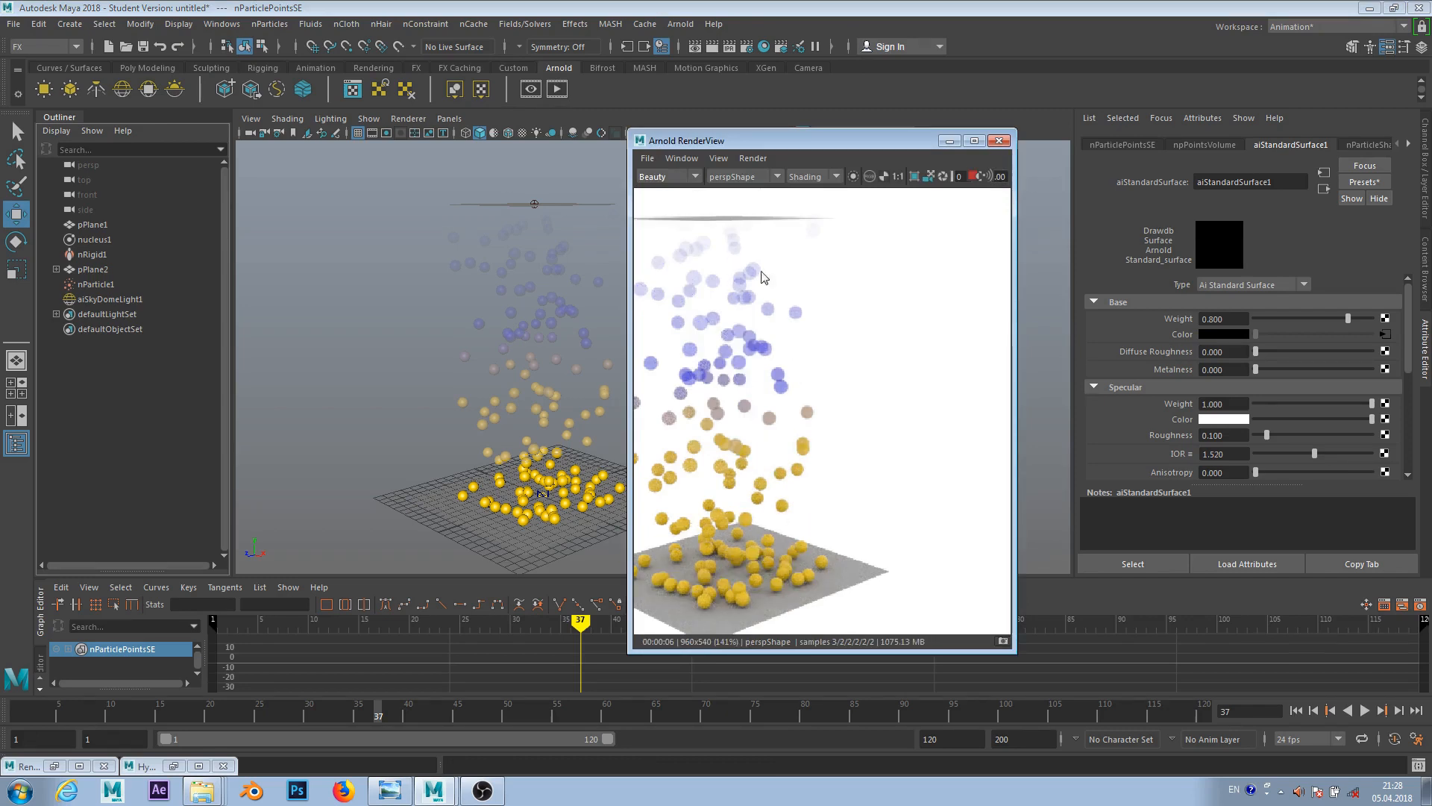
left_click(999, 141)
- Load aiSkyDomeLight1's attributes, reselect nParticle1, and inspect its particles up close in the viewport
left_click(110, 299)
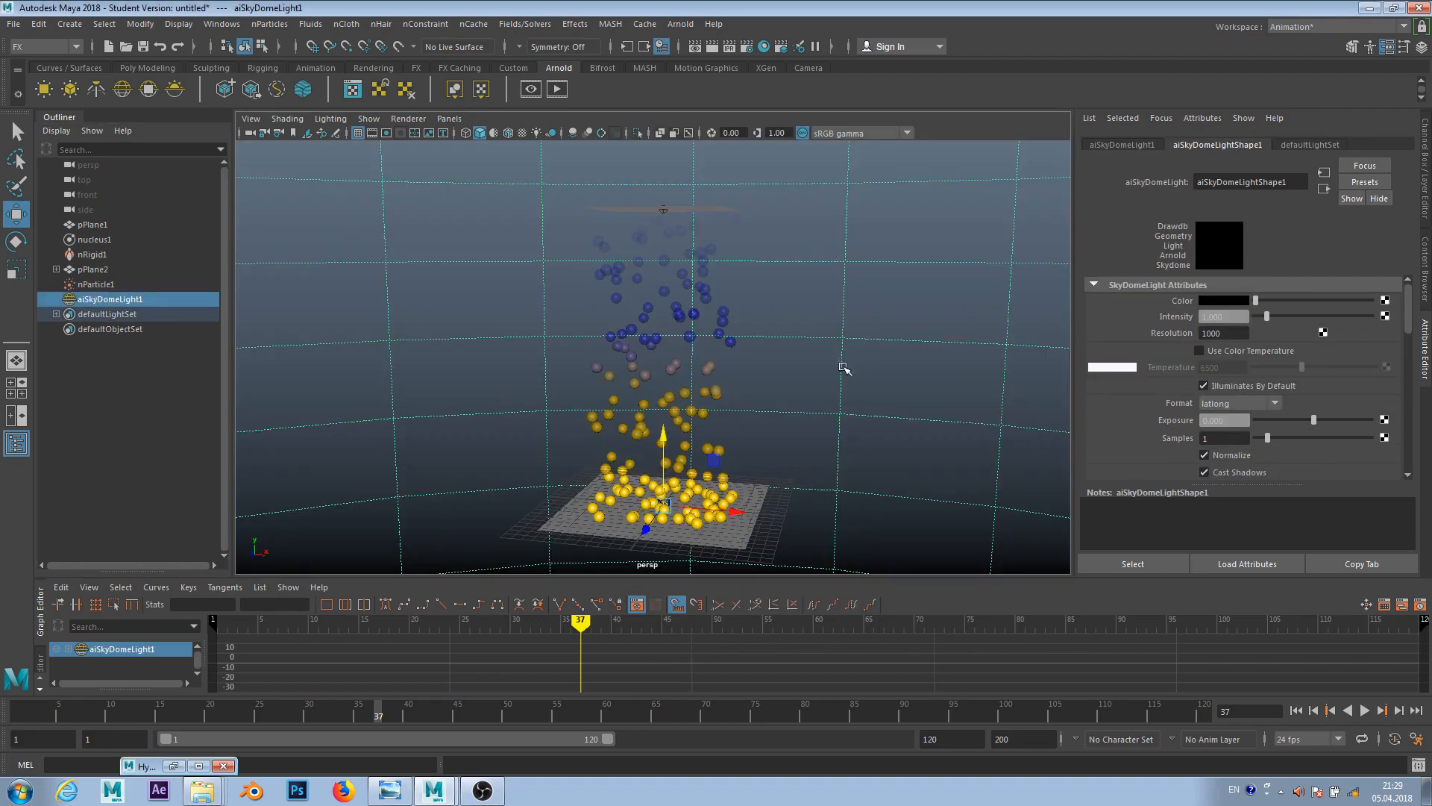
left_click(90, 284)
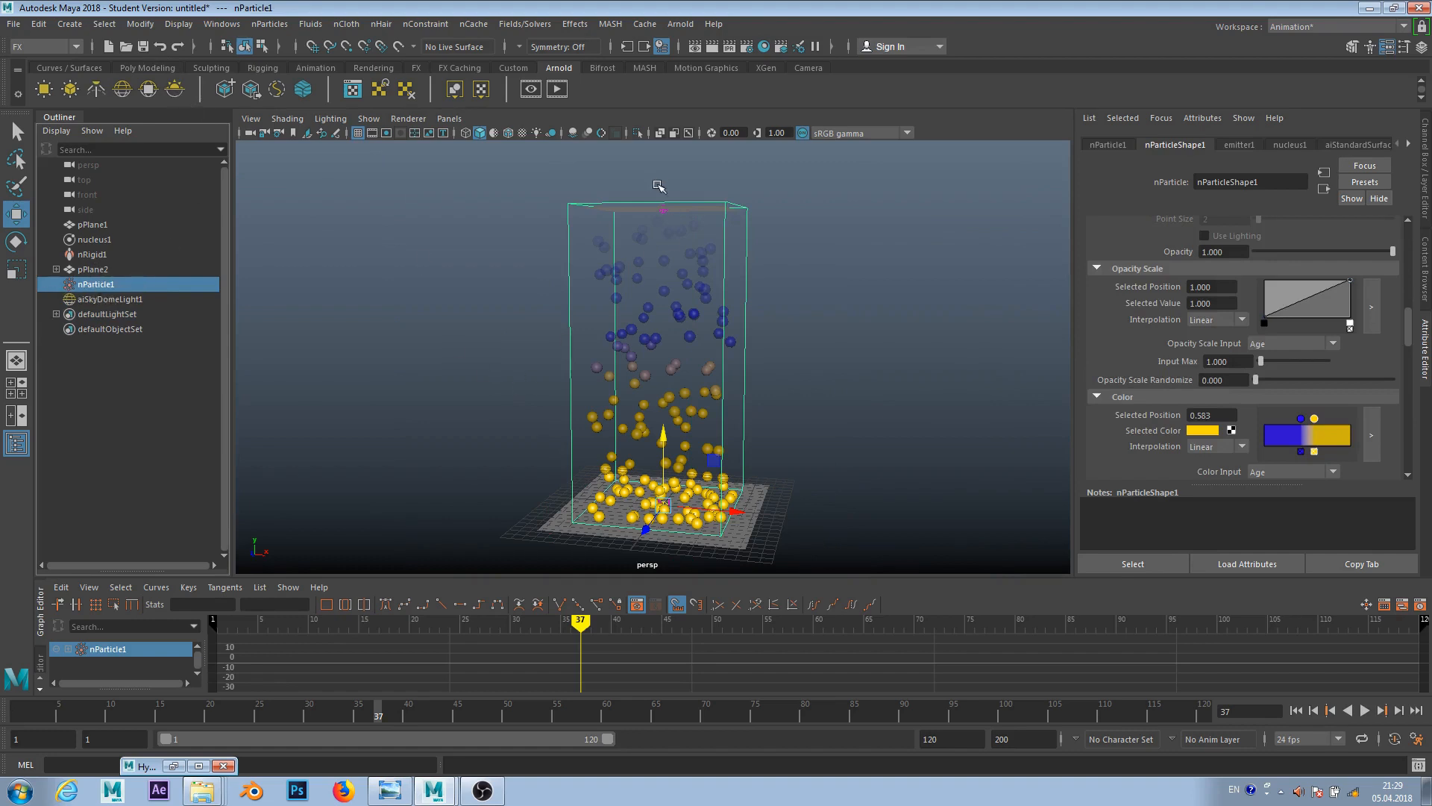
scroll(684, 186, "up", 5)
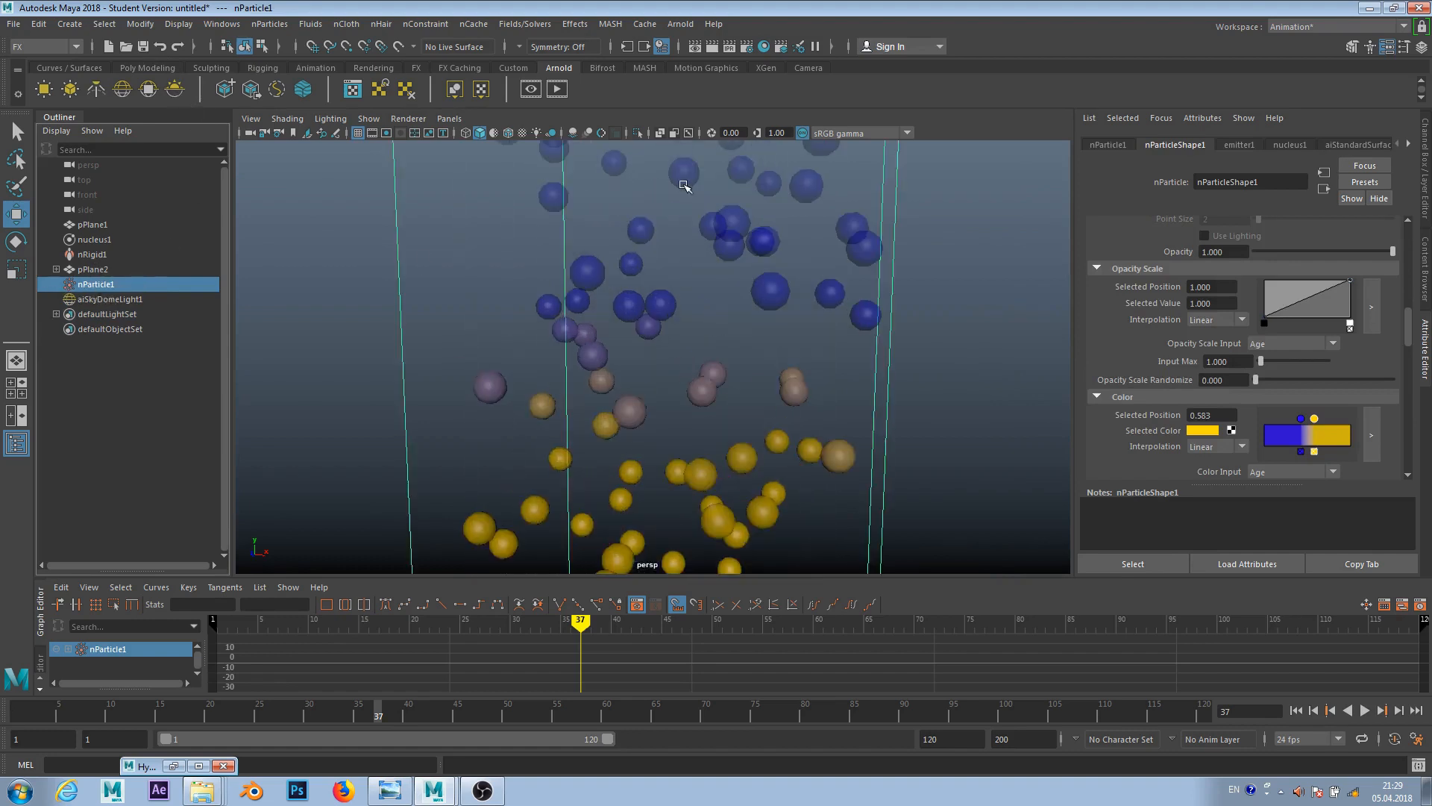
scroll(638, 244, "down", 5)
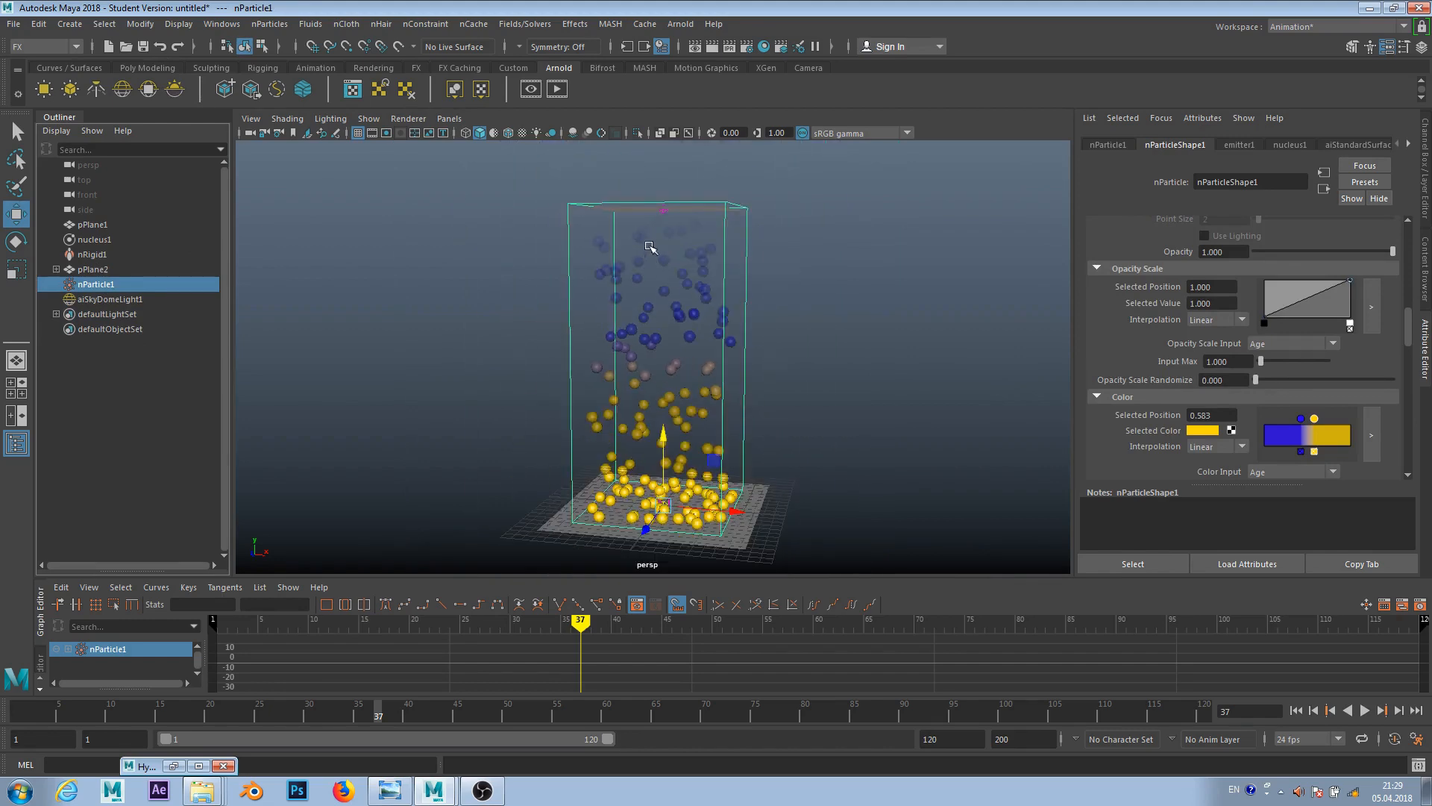
- Create a polygon cone primitive in the scene
scroll(684, 270, "up", 3)
scroll(685, 270, "down", 3)
left_click(155, 69)
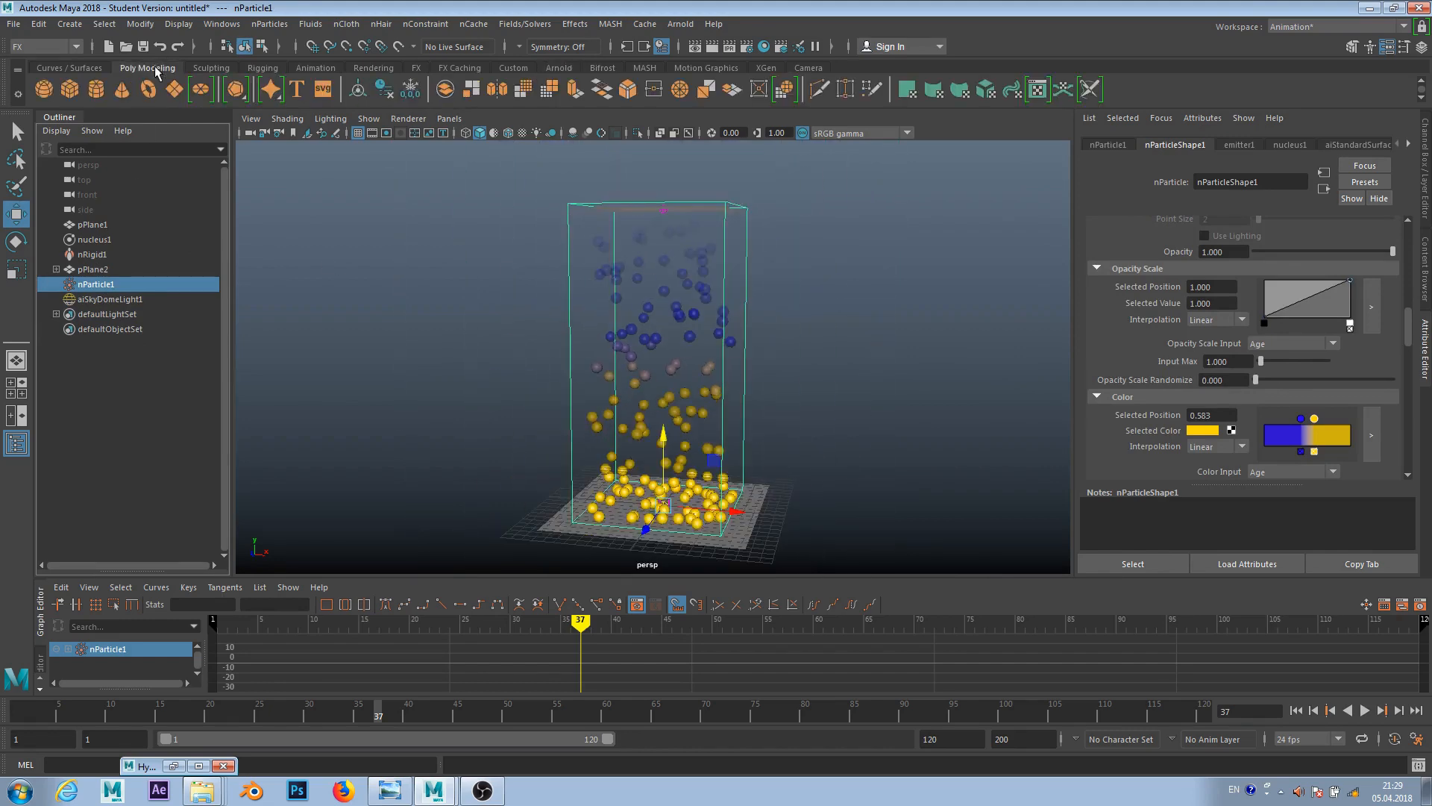
left_click(124, 90)
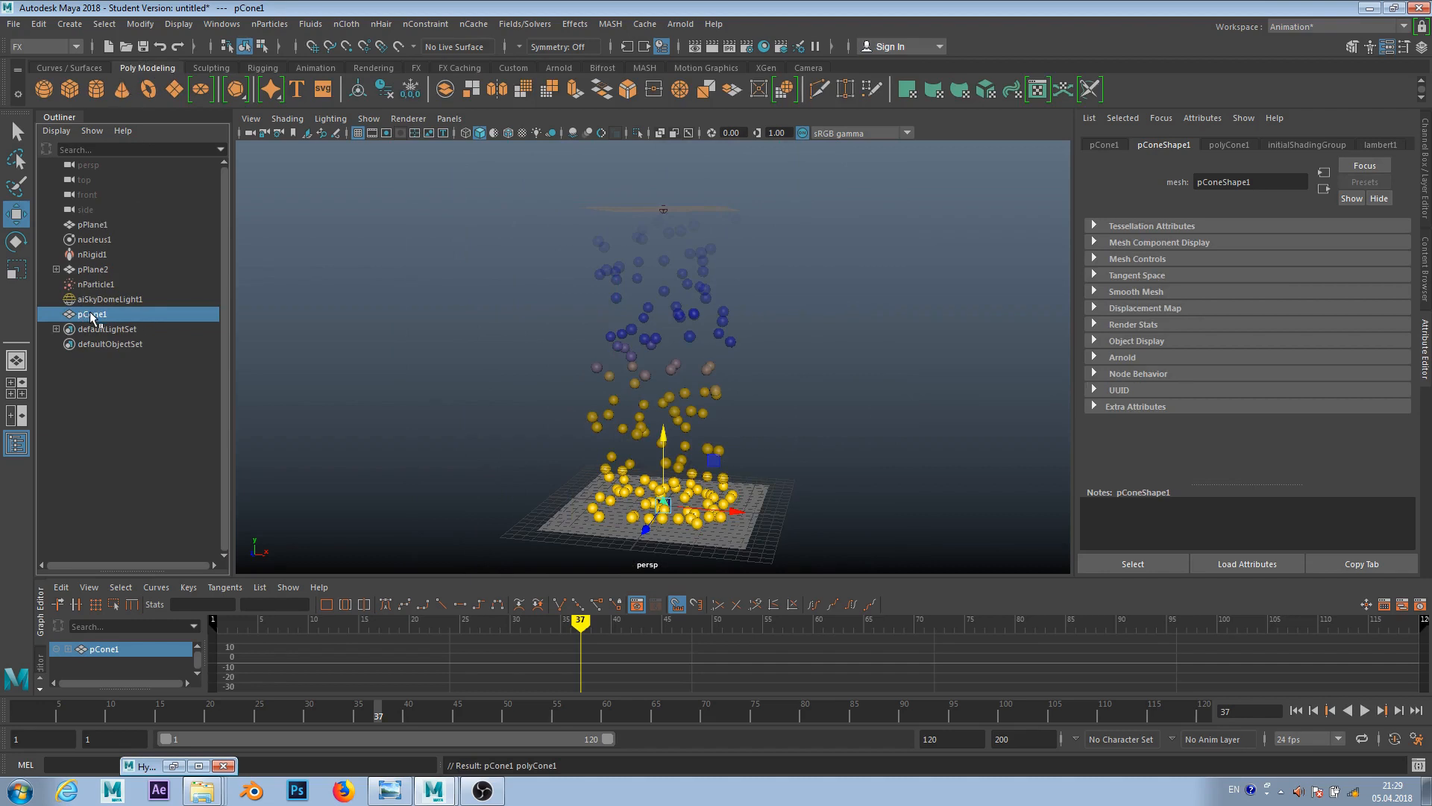
- Create a particle instancer named FROSTPARTICLE that instances pCone1 onto nParticleShape1, leaving its other options at their defaults
left_click(270, 24)
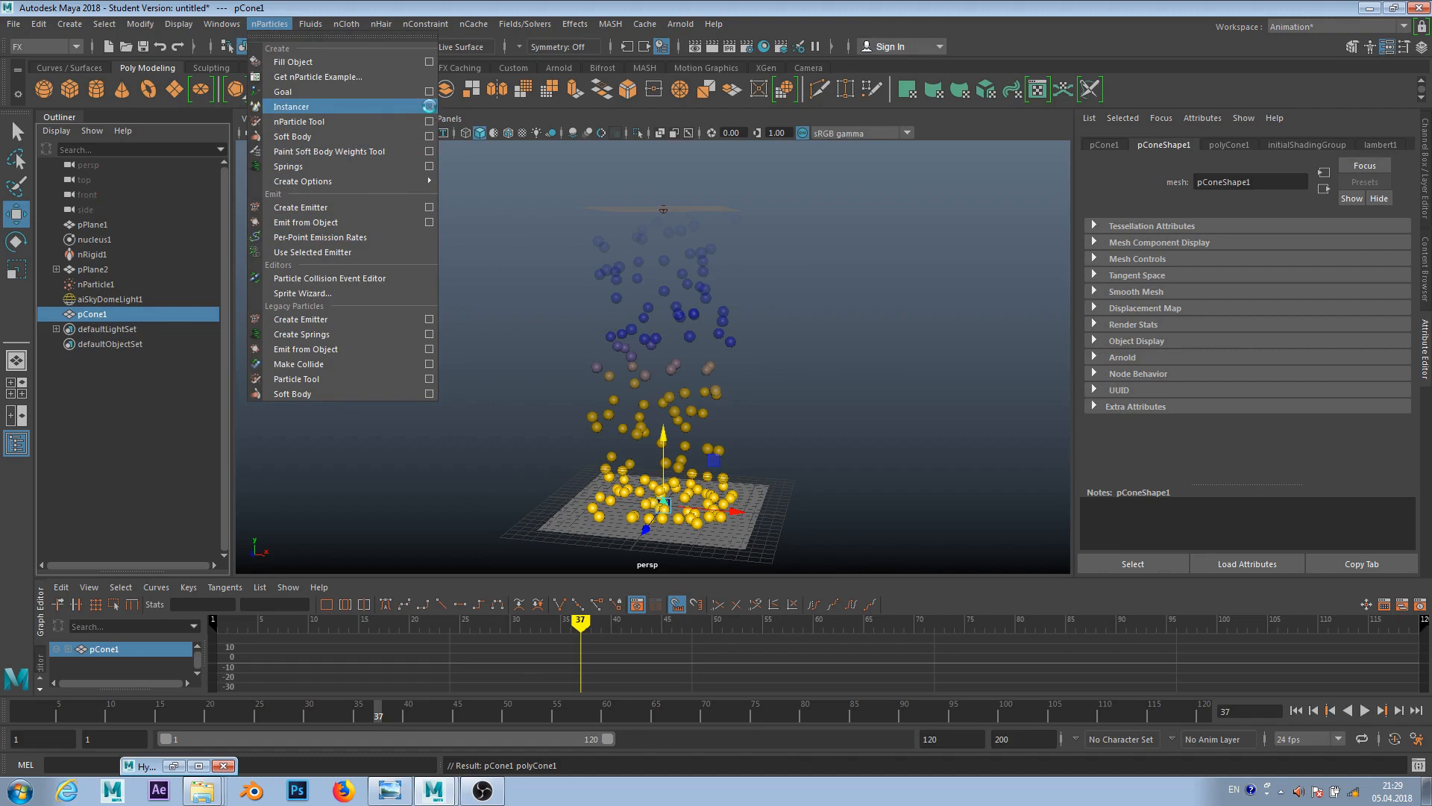
left_click(429, 106)
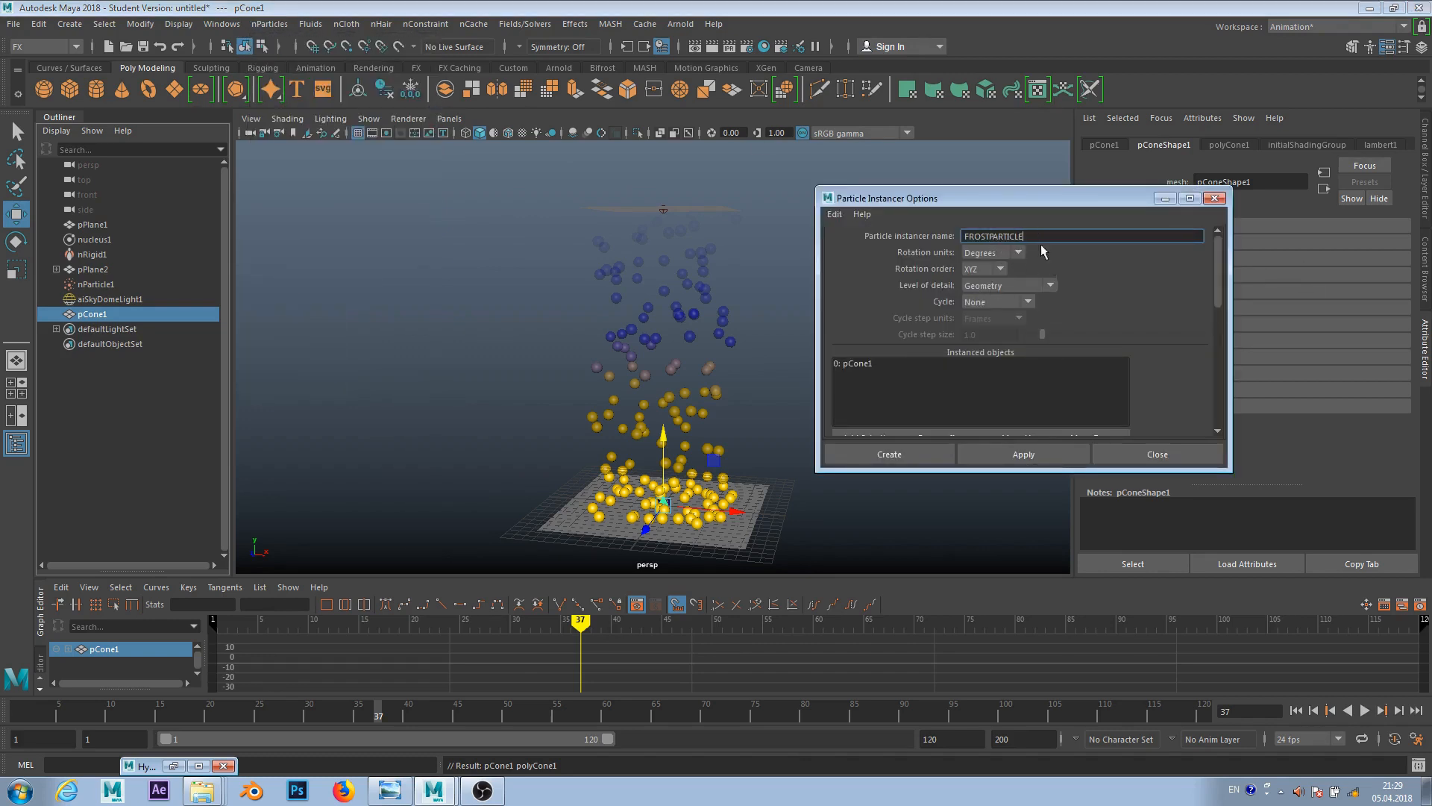
scroll(1010, 278, "down", 3)
scroll(884, 292, "up", 3)
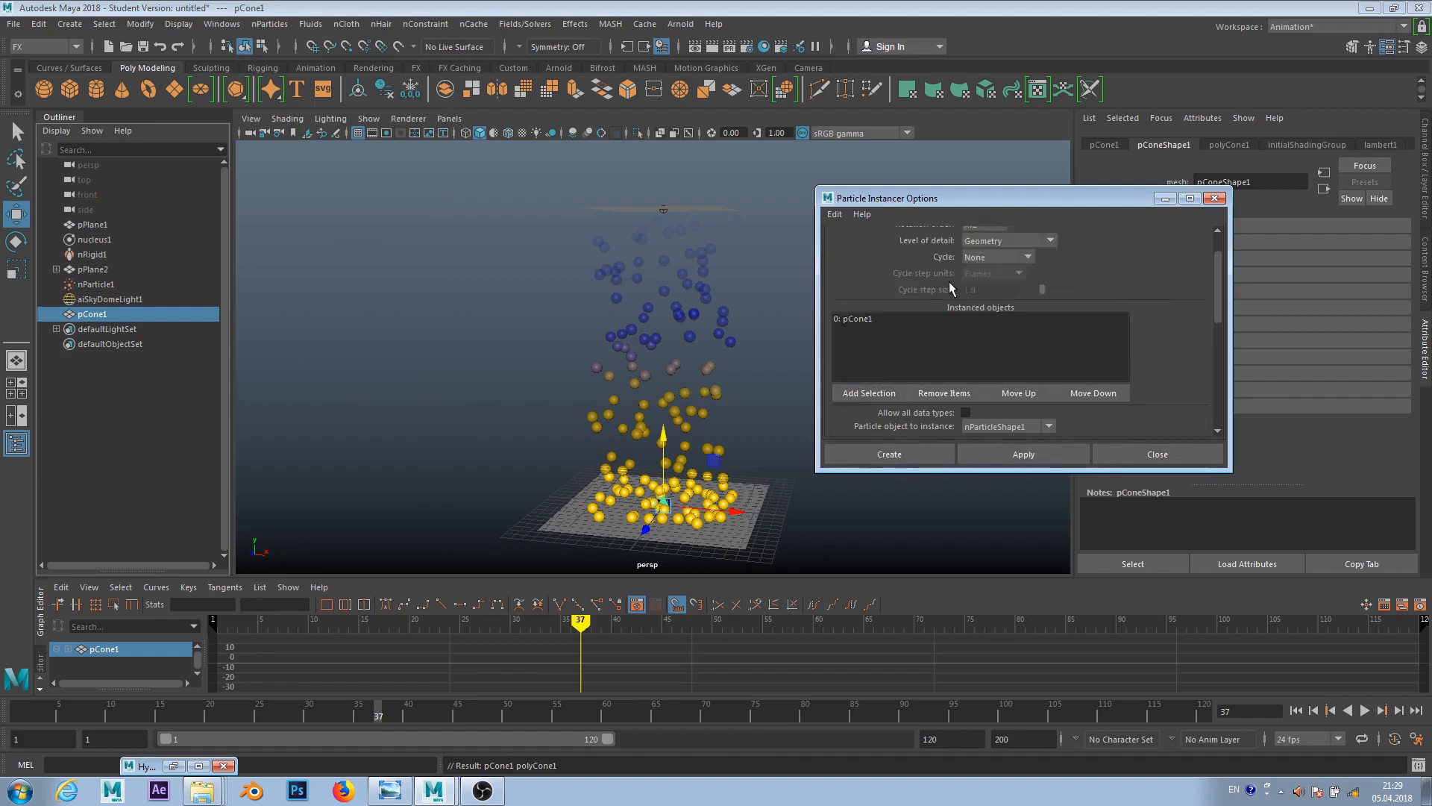
scroll(915, 317, "down", 4)
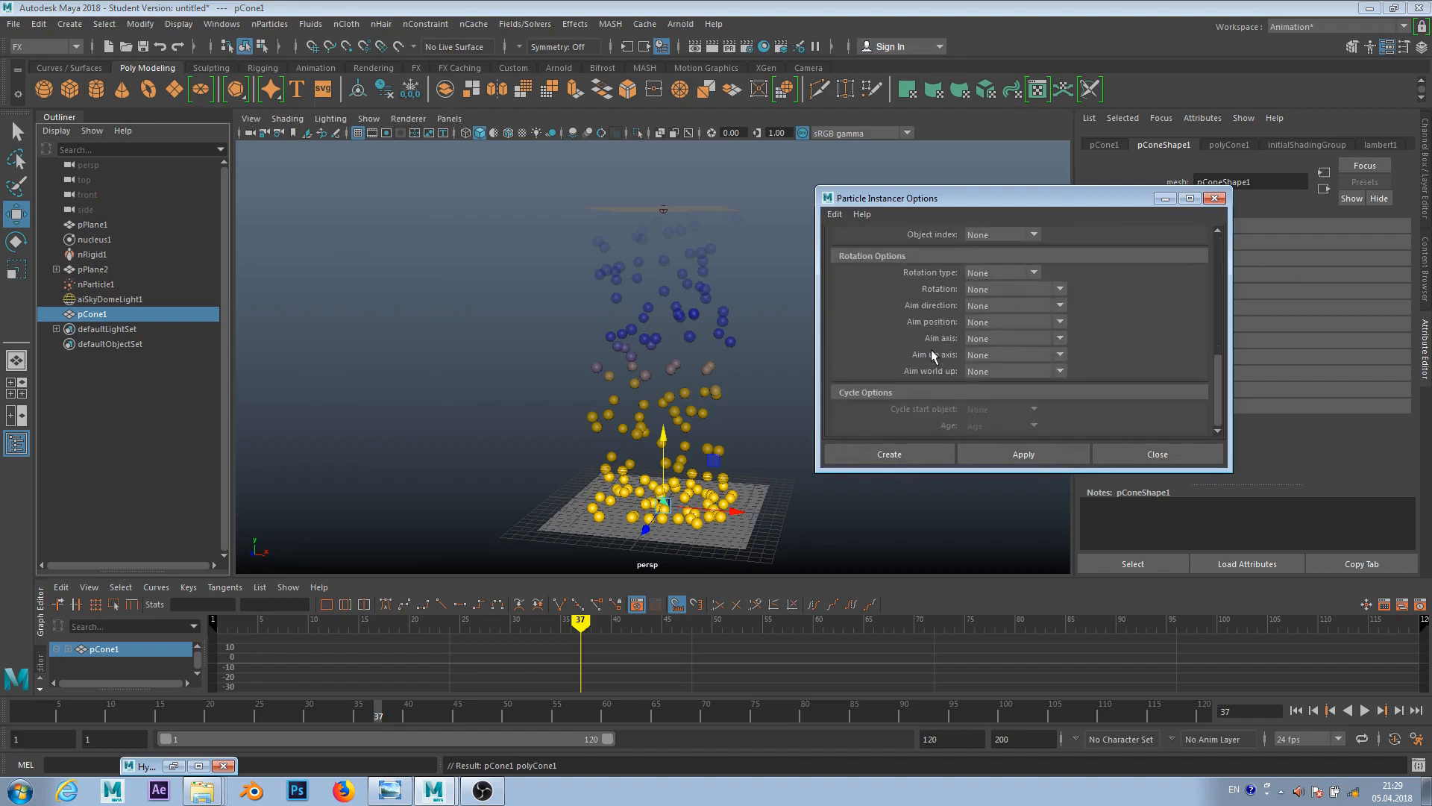
scroll(933, 356, "up", 4)
left_click(909, 456)
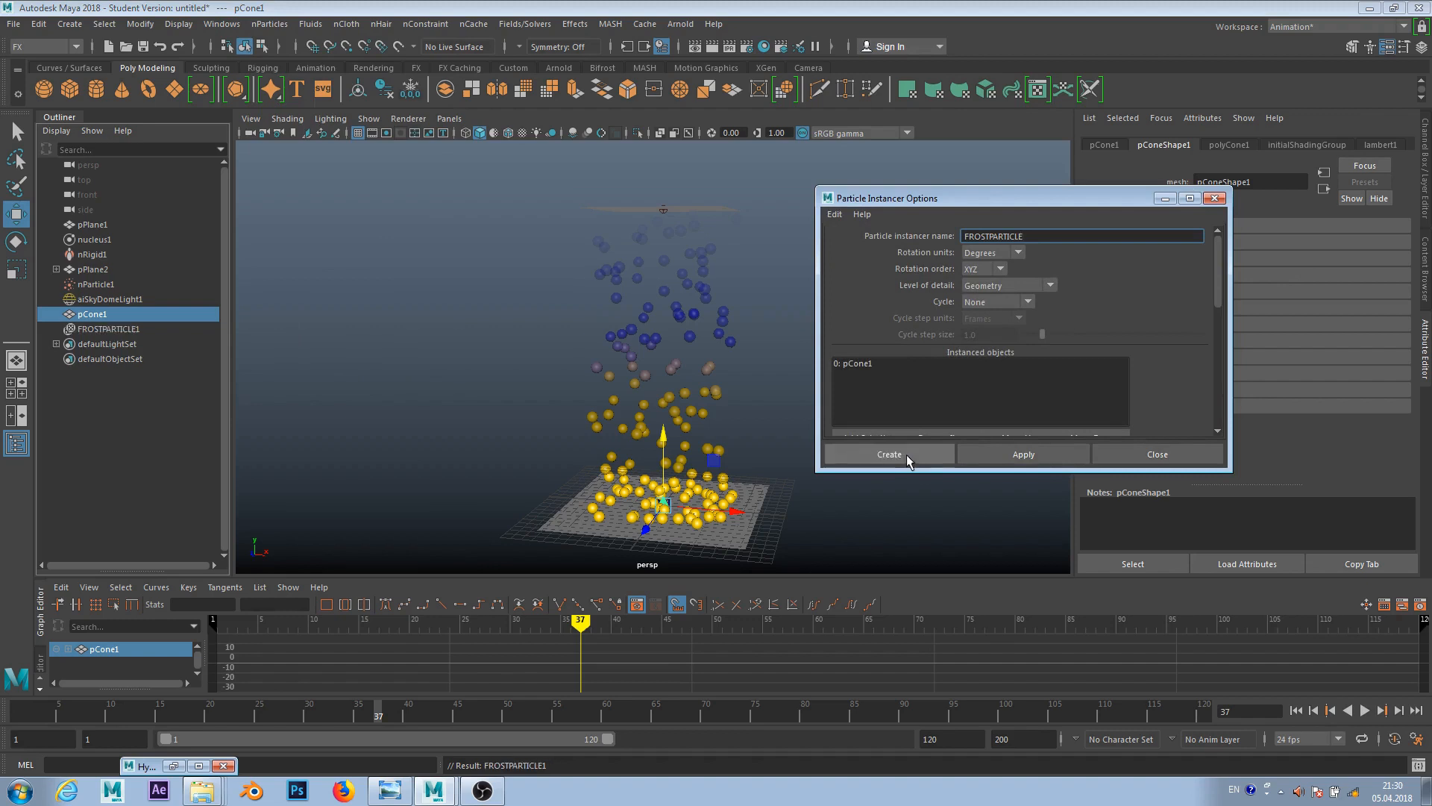
- Play the simulation from the start, stop at frame 33, and inspect the instanced cones up close
left_click(1296, 710)
left_click(1365, 711)
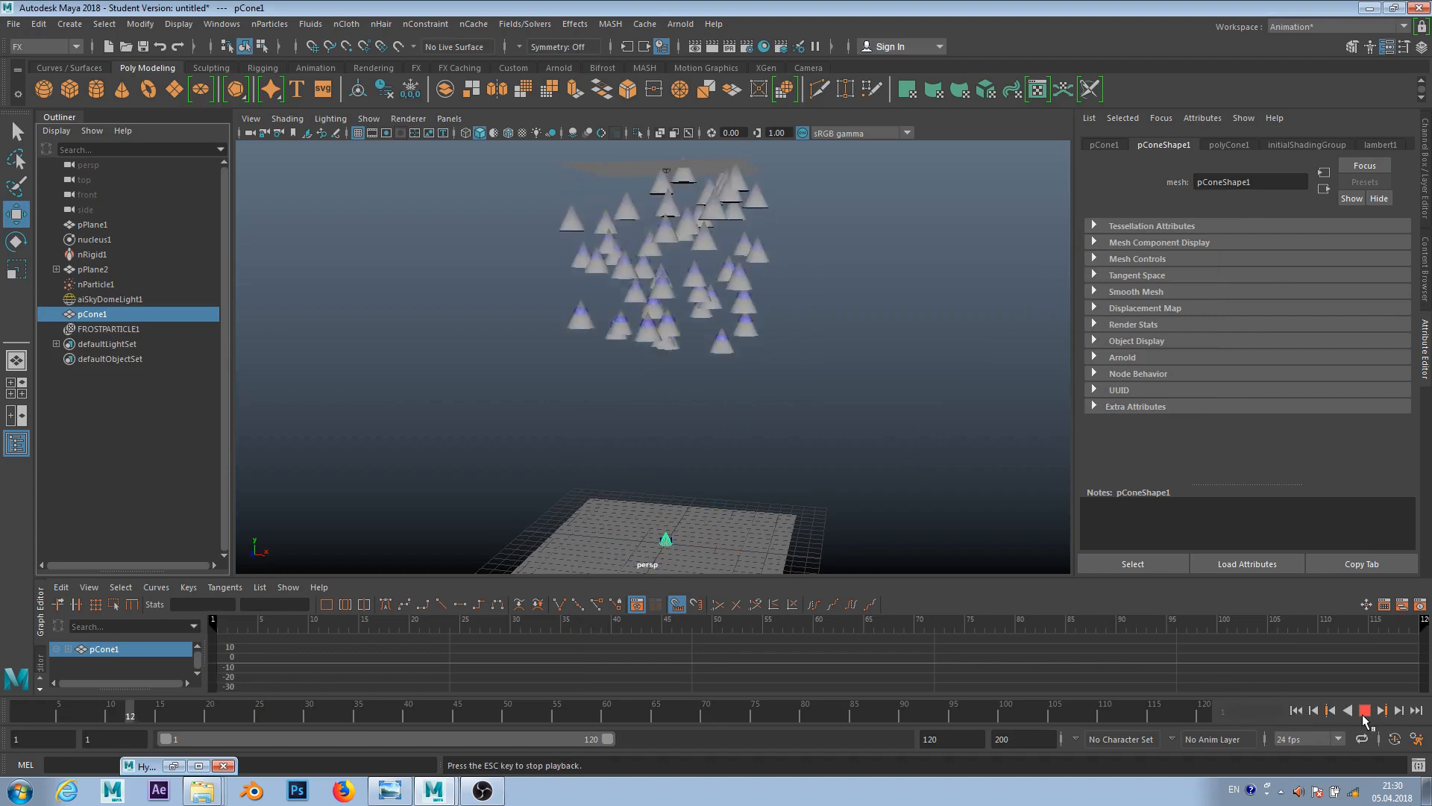
left_click(1366, 710)
scroll(671, 281, "up", 2)
scroll(686, 283, "up", 5)
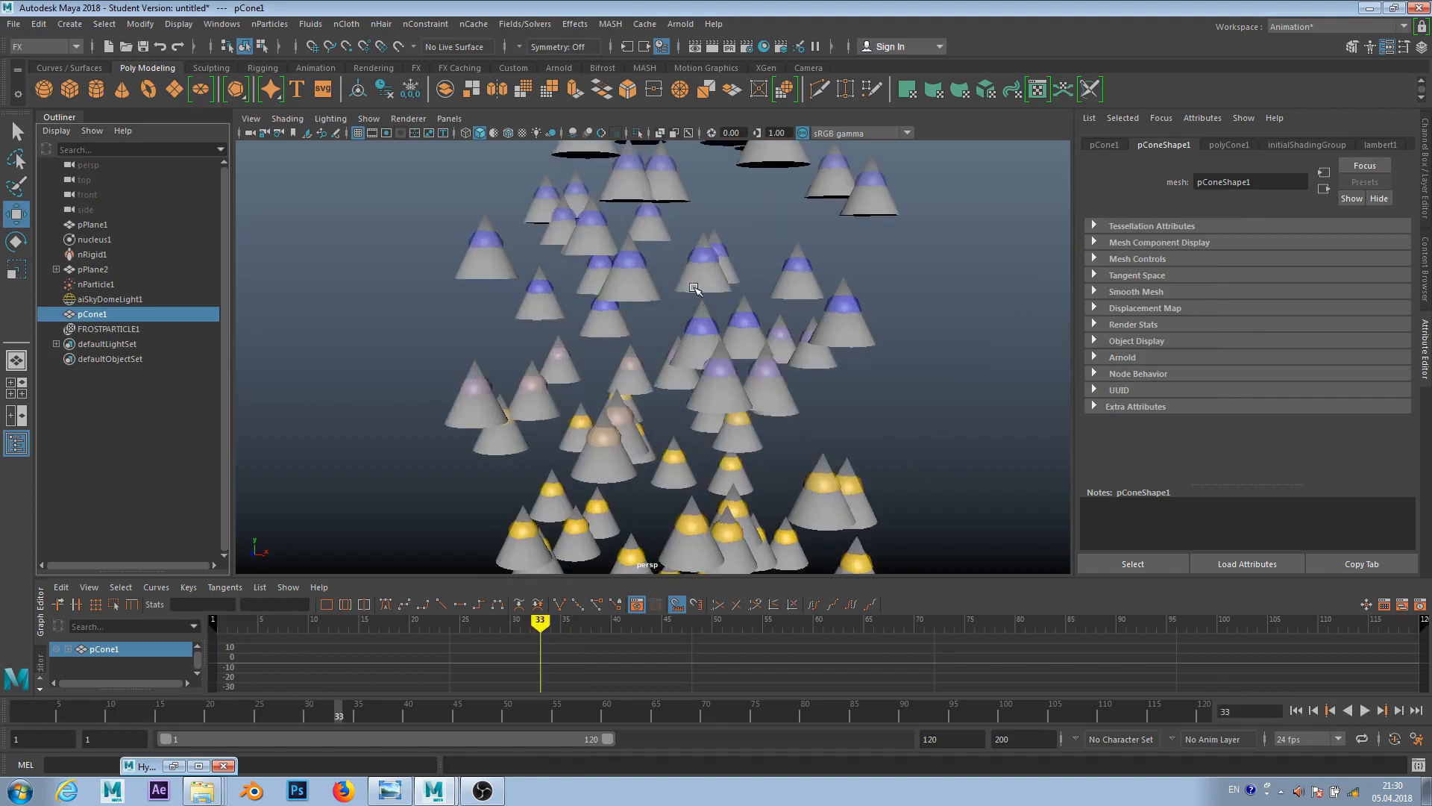
scroll(687, 283, "up", 2)
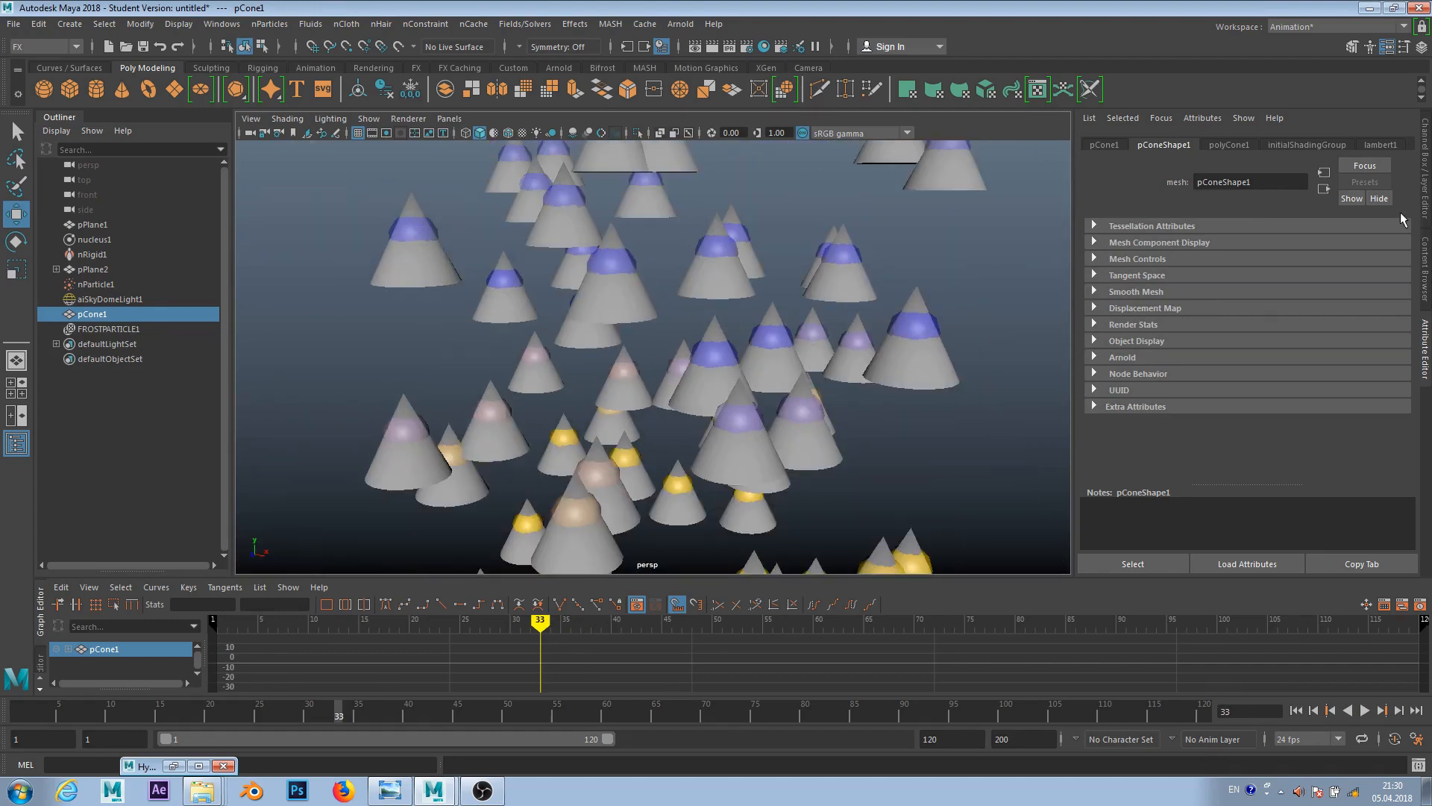
- Look through pCone1's shading nodes and turn off Opaque in pConeShape1's Arnold attributes
left_click(1229, 145)
left_click(1302, 144)
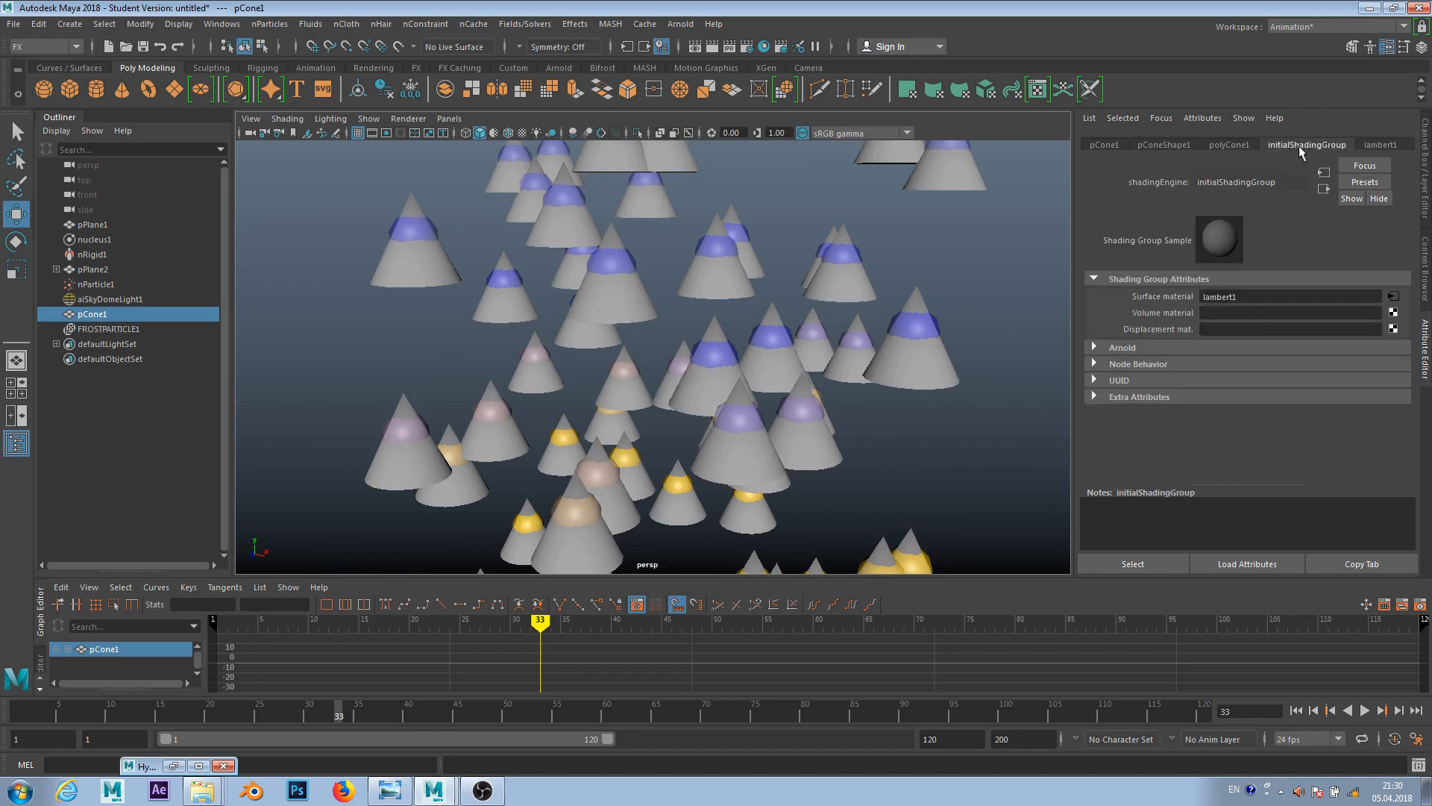
left_click(1384, 145)
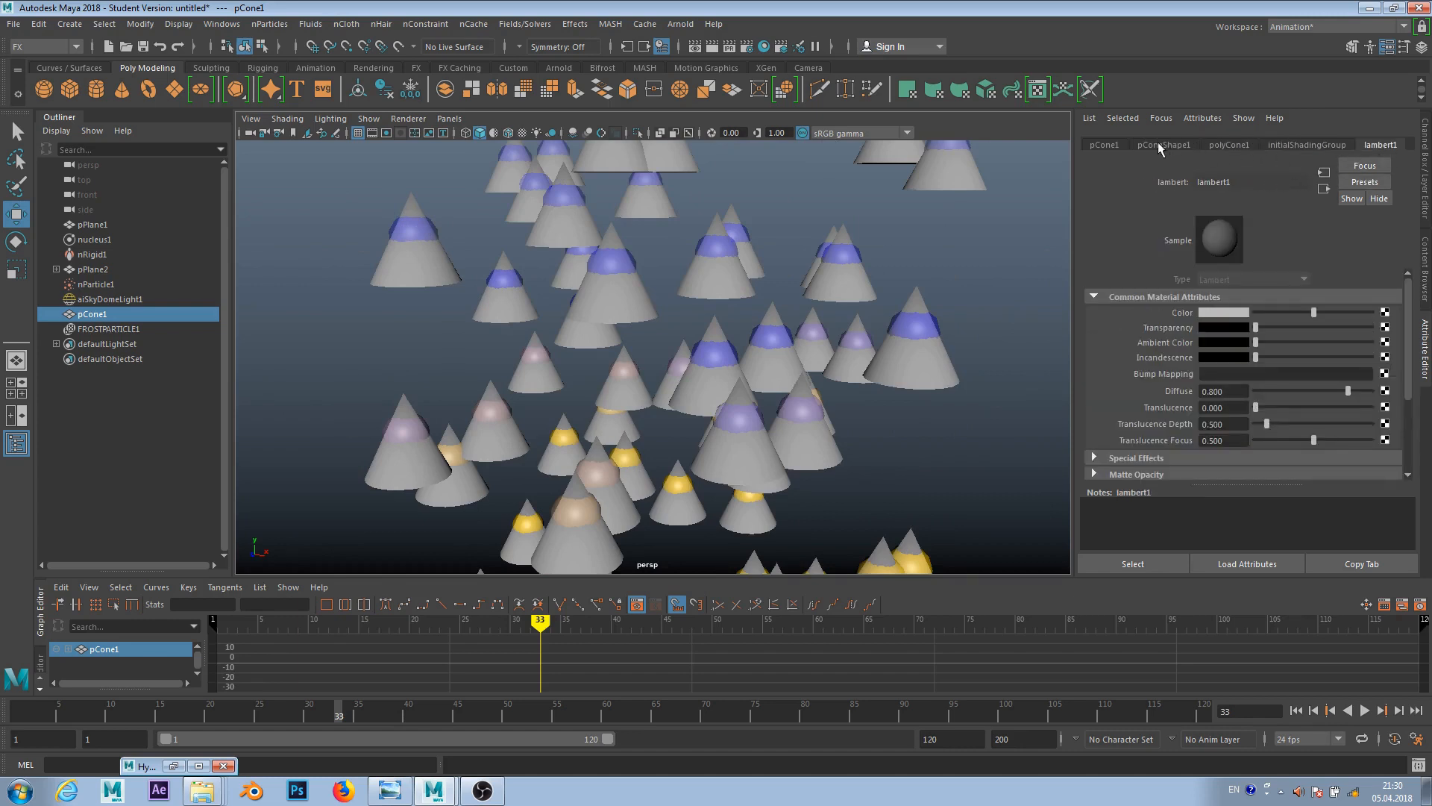
left_click(1181, 147)
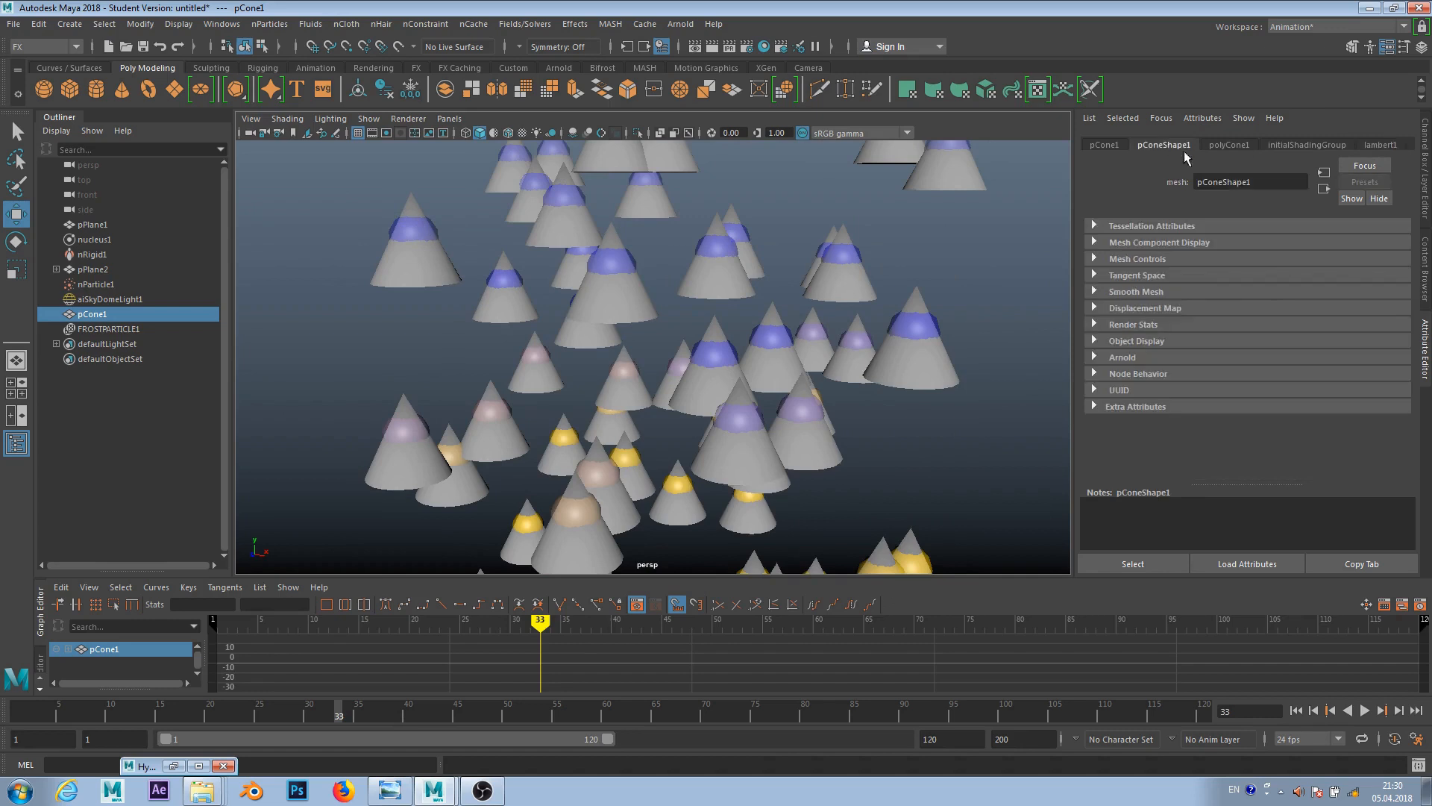
left_click(1133, 360)
scroll(1174, 359, "down", 3)
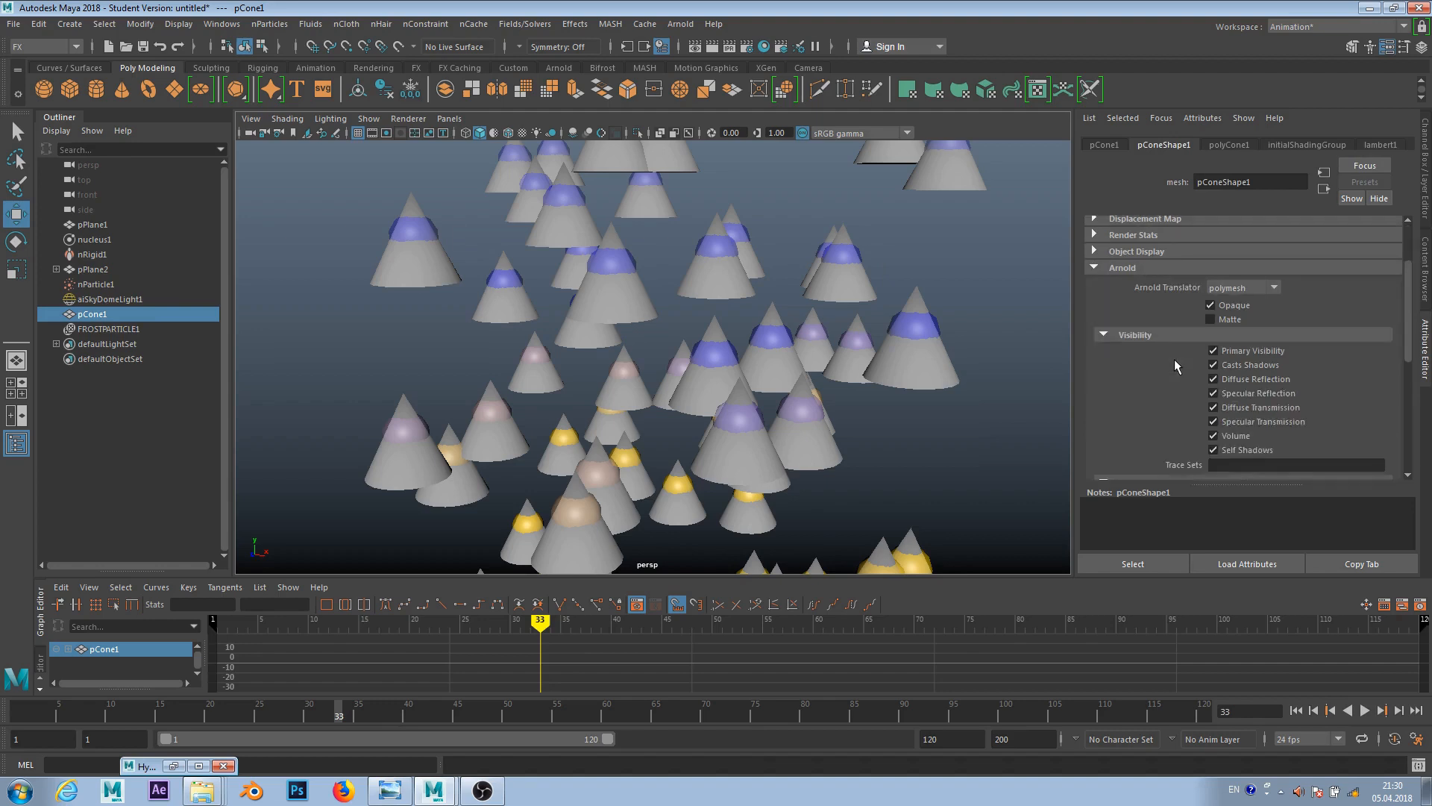
left_click(1212, 305)
- Select nParticle1 and try its shading Opacity at 0 to view the cones without the spheres
left_click(95, 285)
scroll(761, 306, "down", 2)
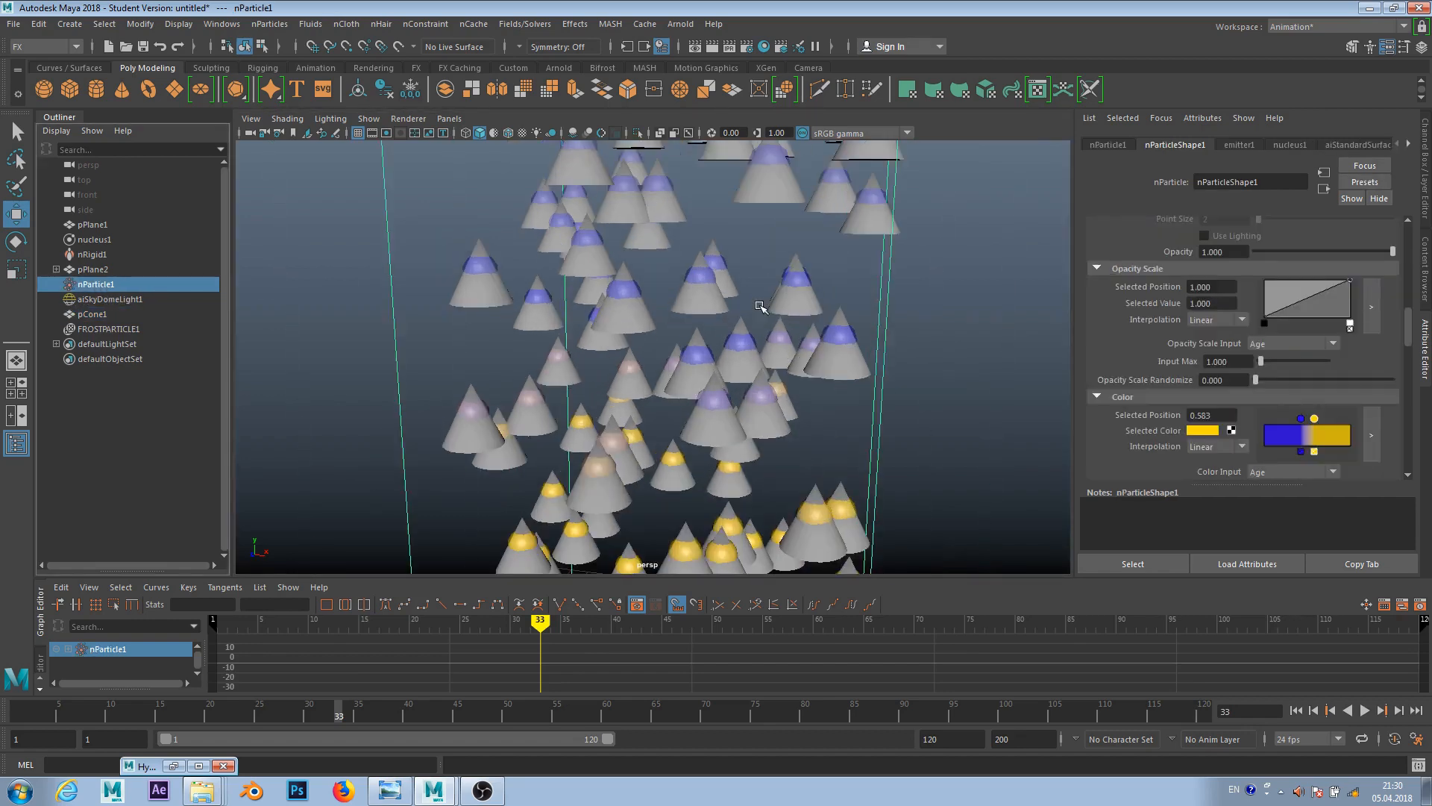
scroll(1208, 345, "up", 1)
scroll(1209, 332, "up", 2)
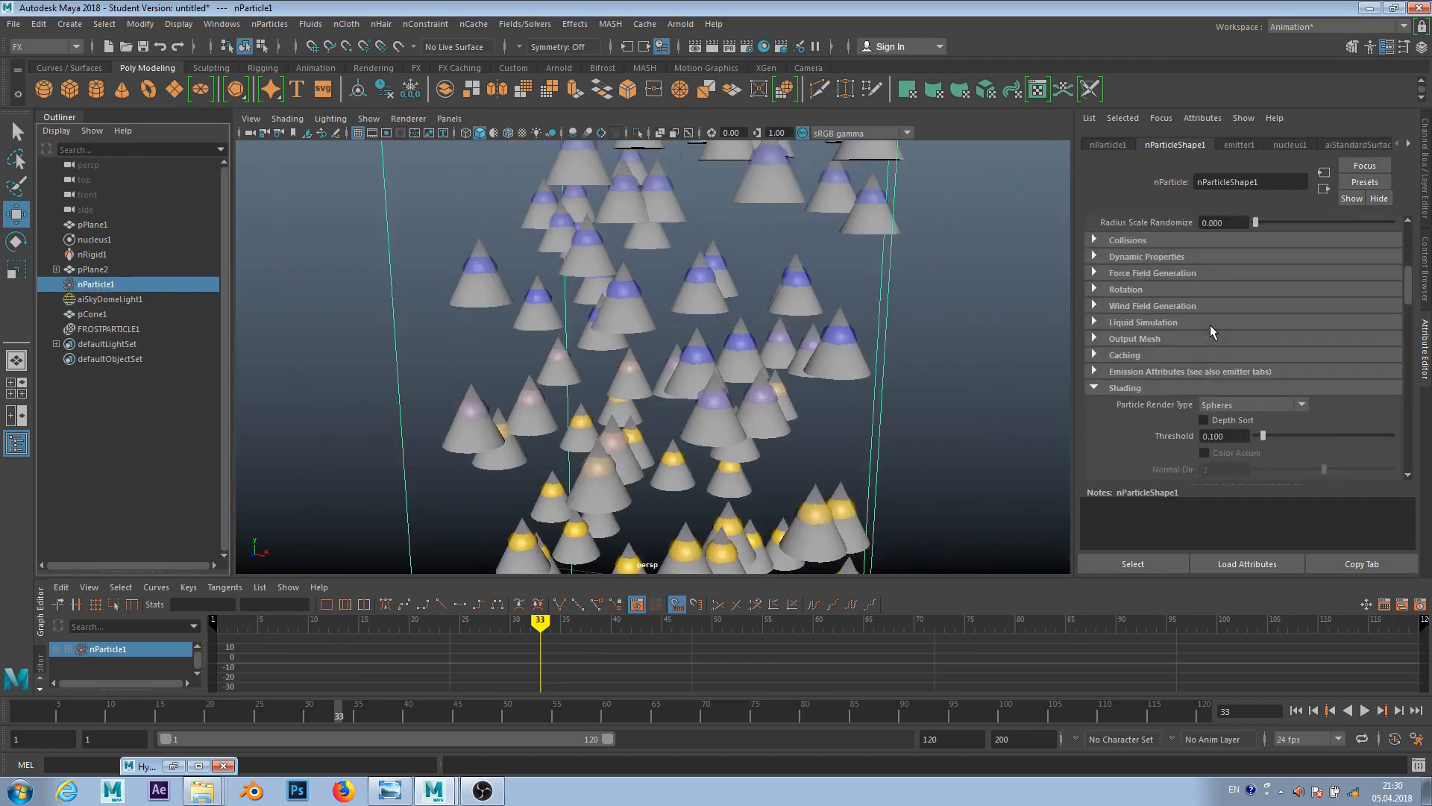
left_click_drag(1392, 386, 1247, 394)
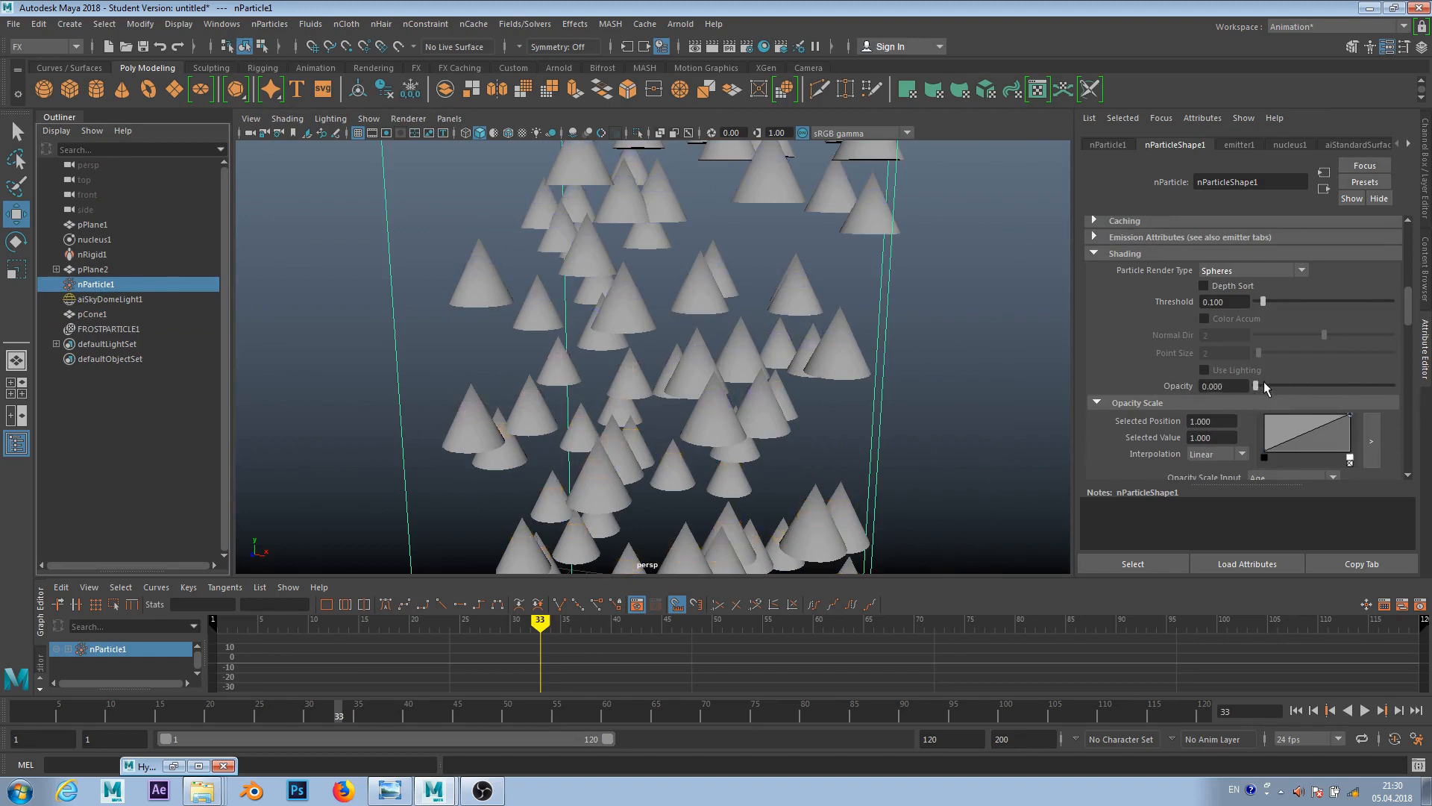
left_click_drag(1265, 388, 1221, 406)
scroll(678, 271, "up", 2)
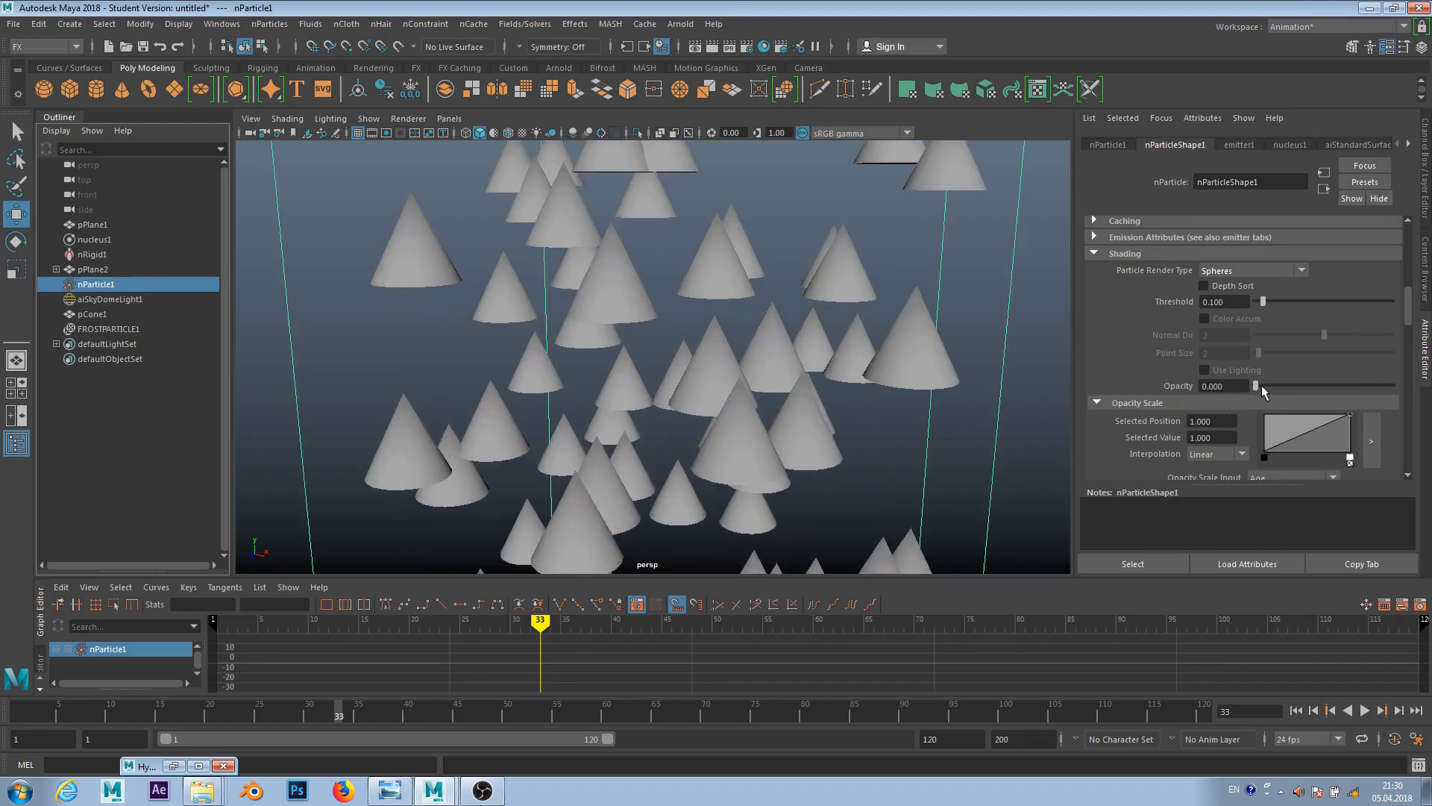
- Set nParticle1's shading Opacity to 0.440 and inspect the spheres inside the cones from another angle
left_click_drag(1261, 385, 1315, 400)
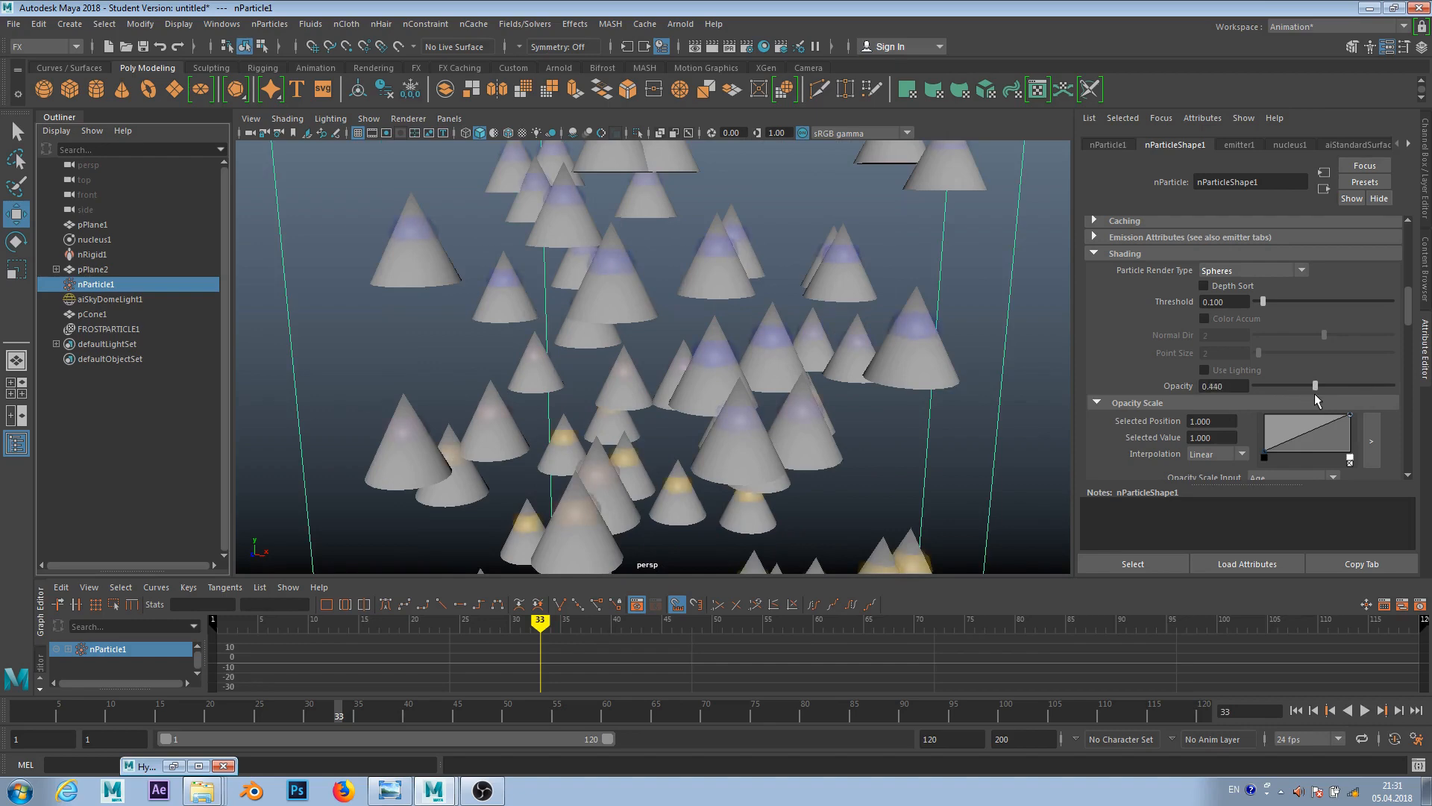
scroll(714, 300, "down", 4)
left_click_drag(722, 333, 697, 329, "alt")
scroll(720, 327, "up", 2)
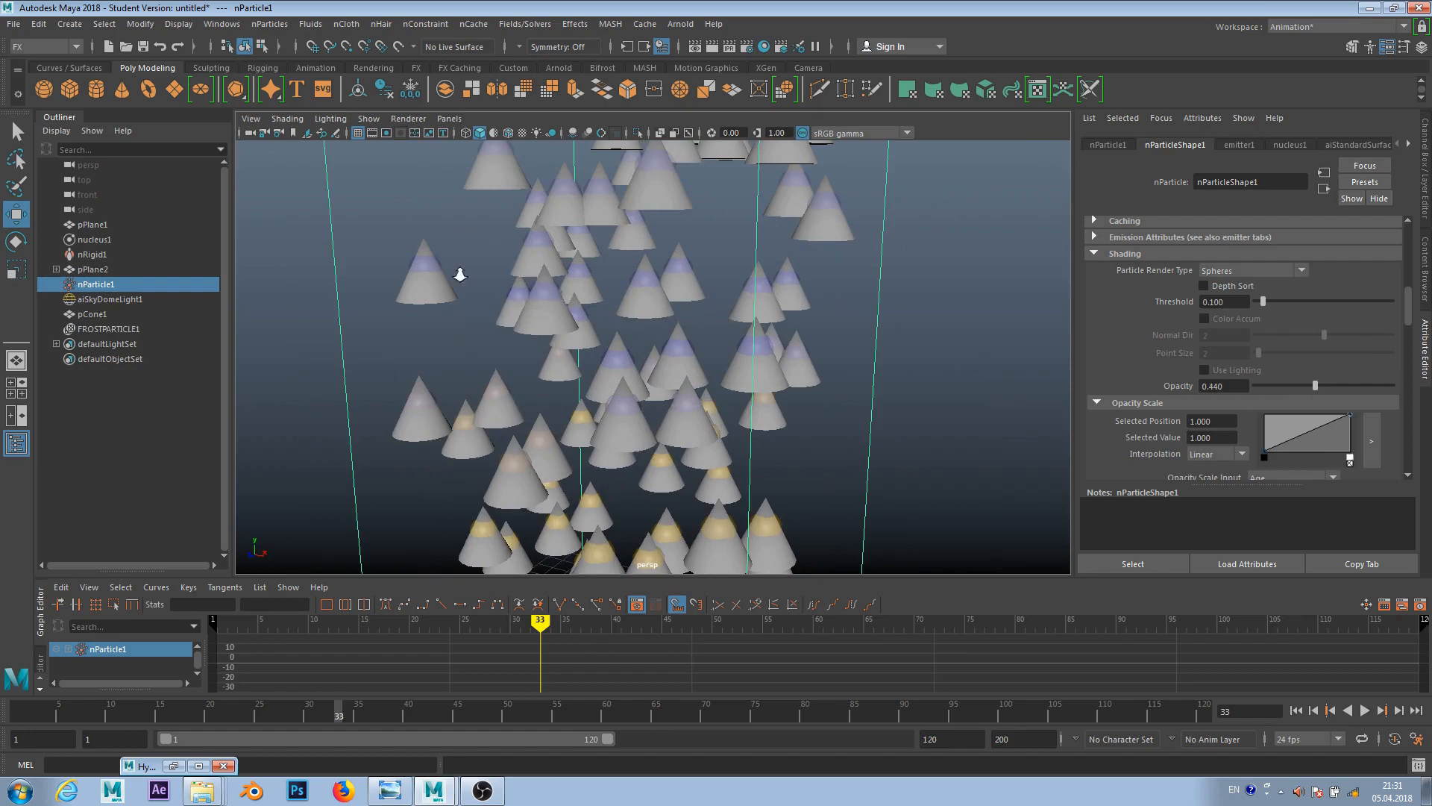
scroll(451, 281, "up", 2)
middle_click_drag(447, 283, 484, 317, "alt")
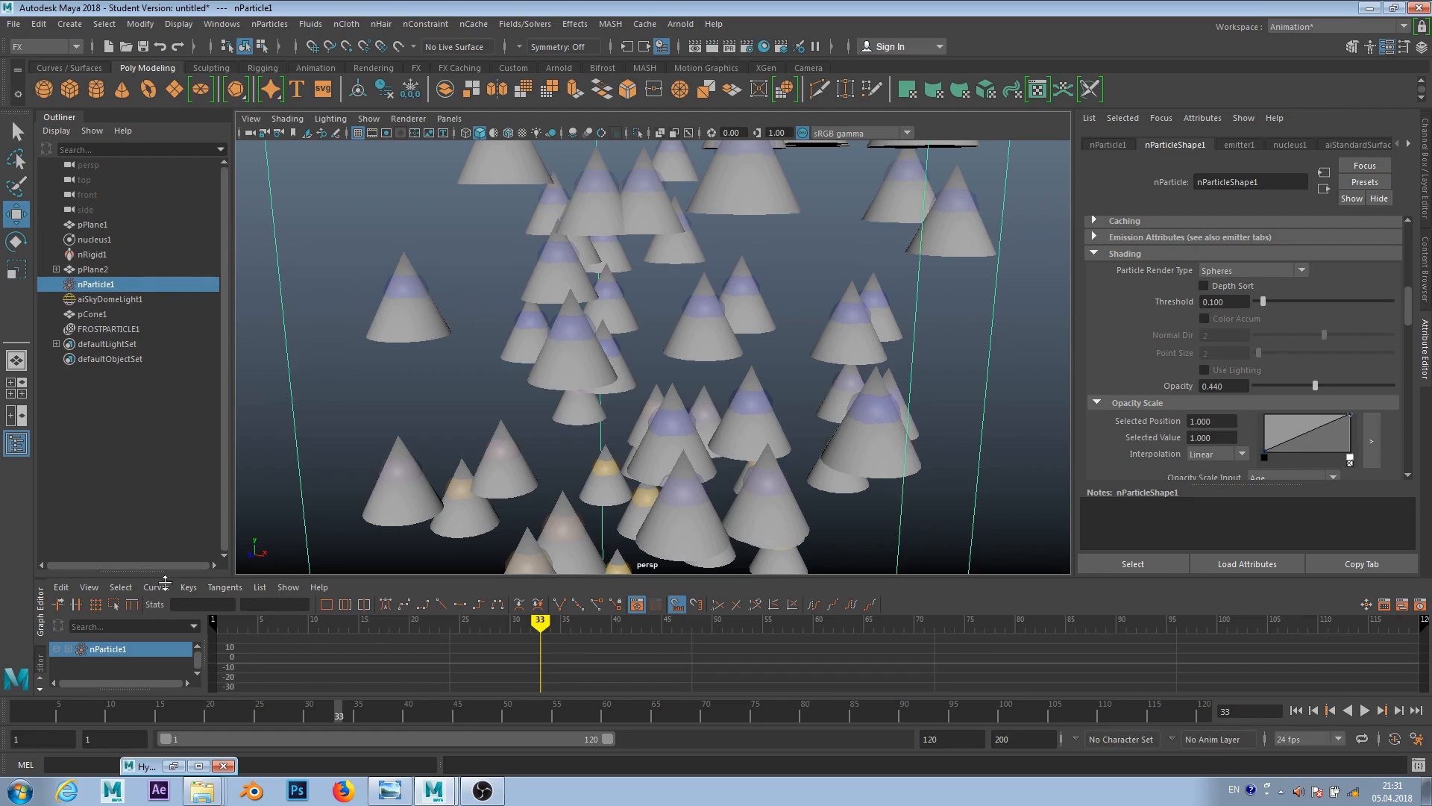
- Restore the Hypershade and remove pConeShape1, polyCone1, pCone1 and FROSTPARTICLE1 from the graph, shifting aiStandardSurface1 clear of the overlapping nodes
left_click(195, 766)
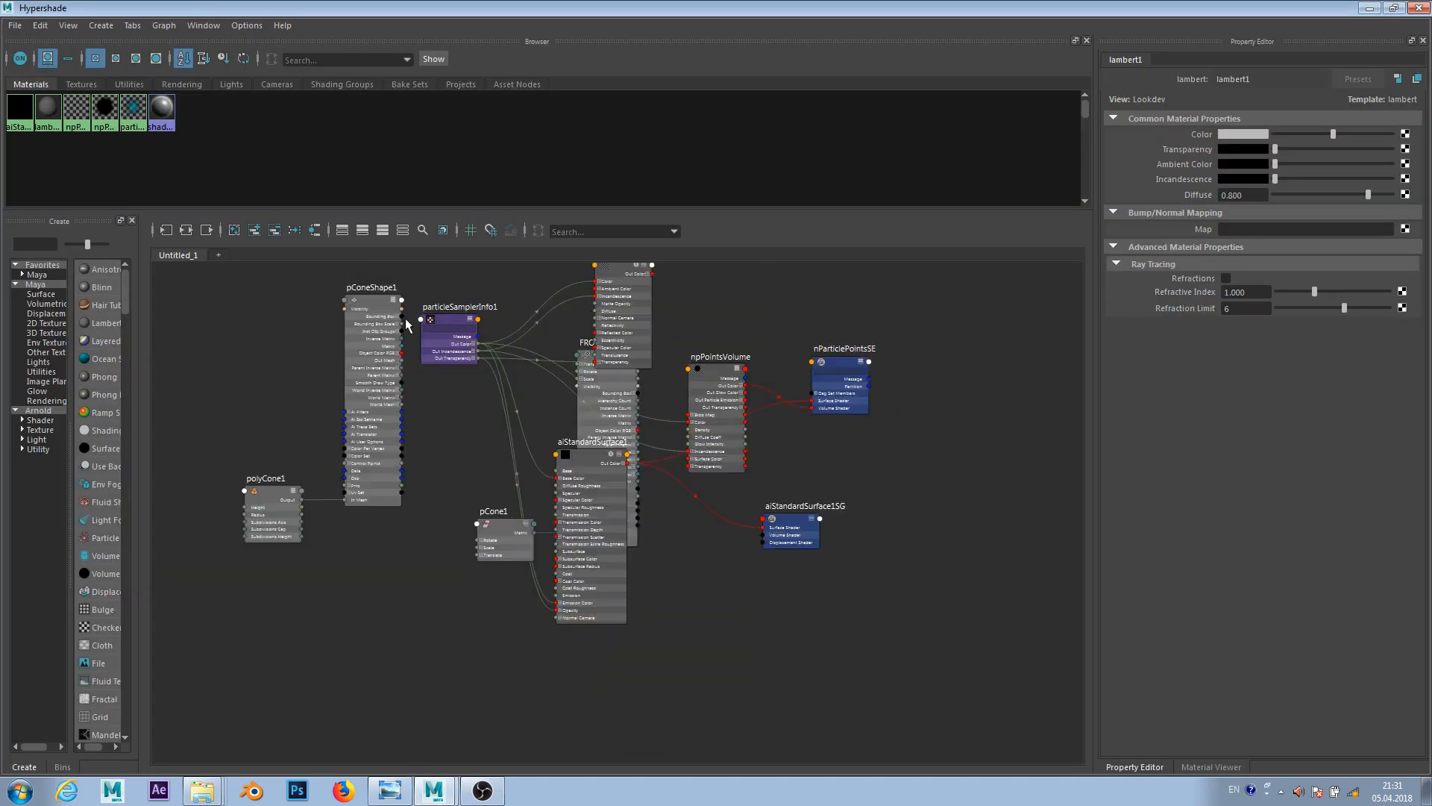
left_click_drag(200, 295, 376, 624)
left_click(274, 230)
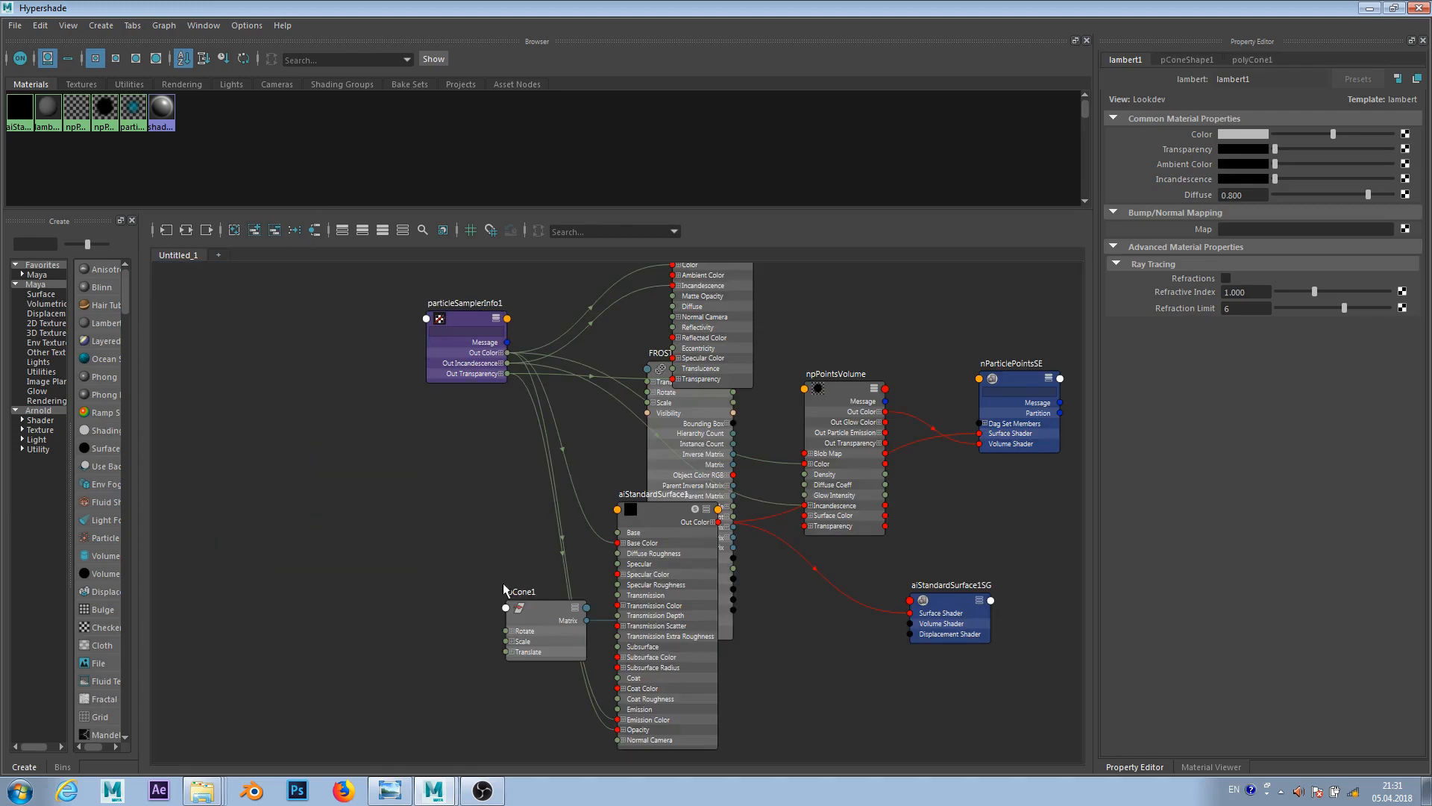
left_click(544, 630)
left_click(274, 230)
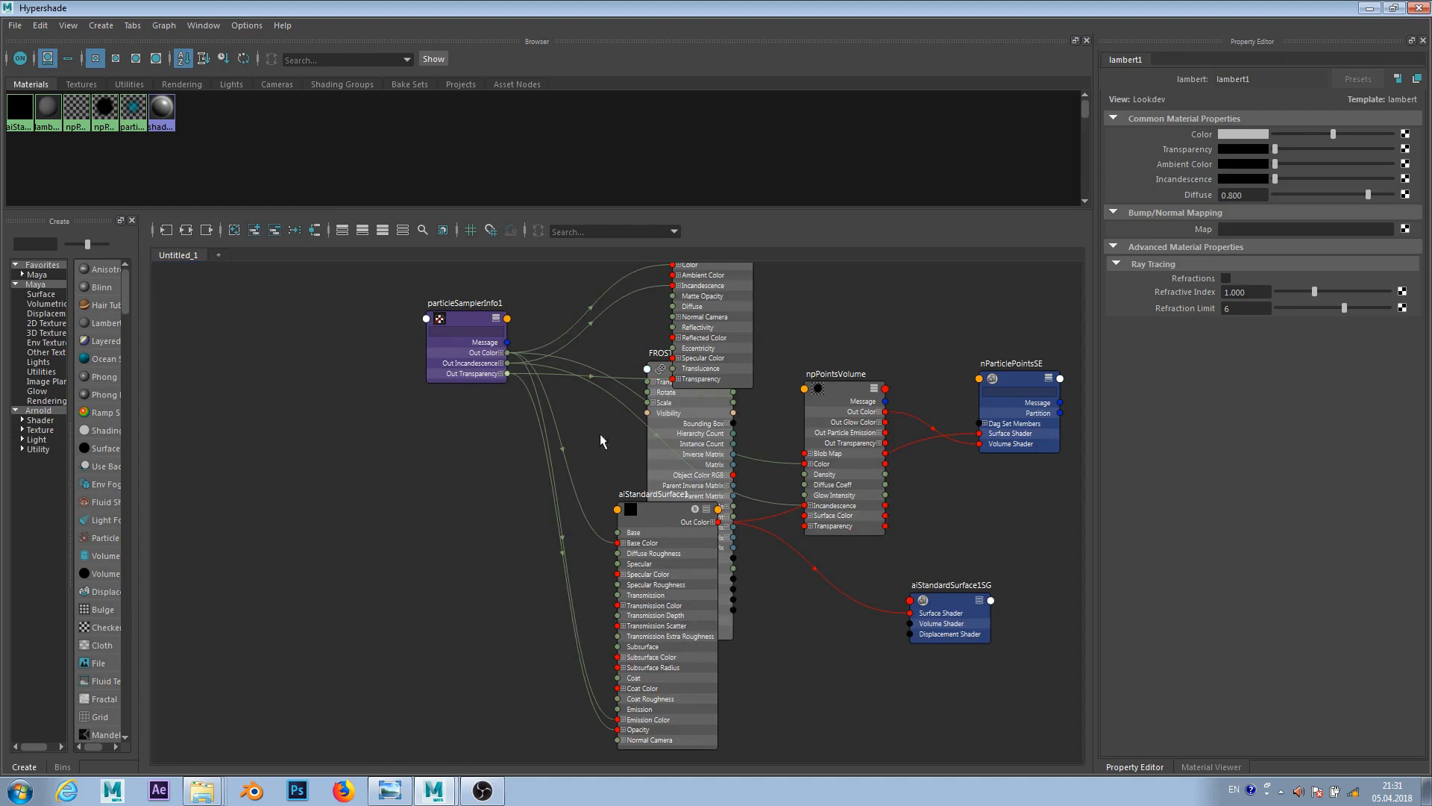
left_click_drag(640, 523, 693, 574)
left_click(709, 407)
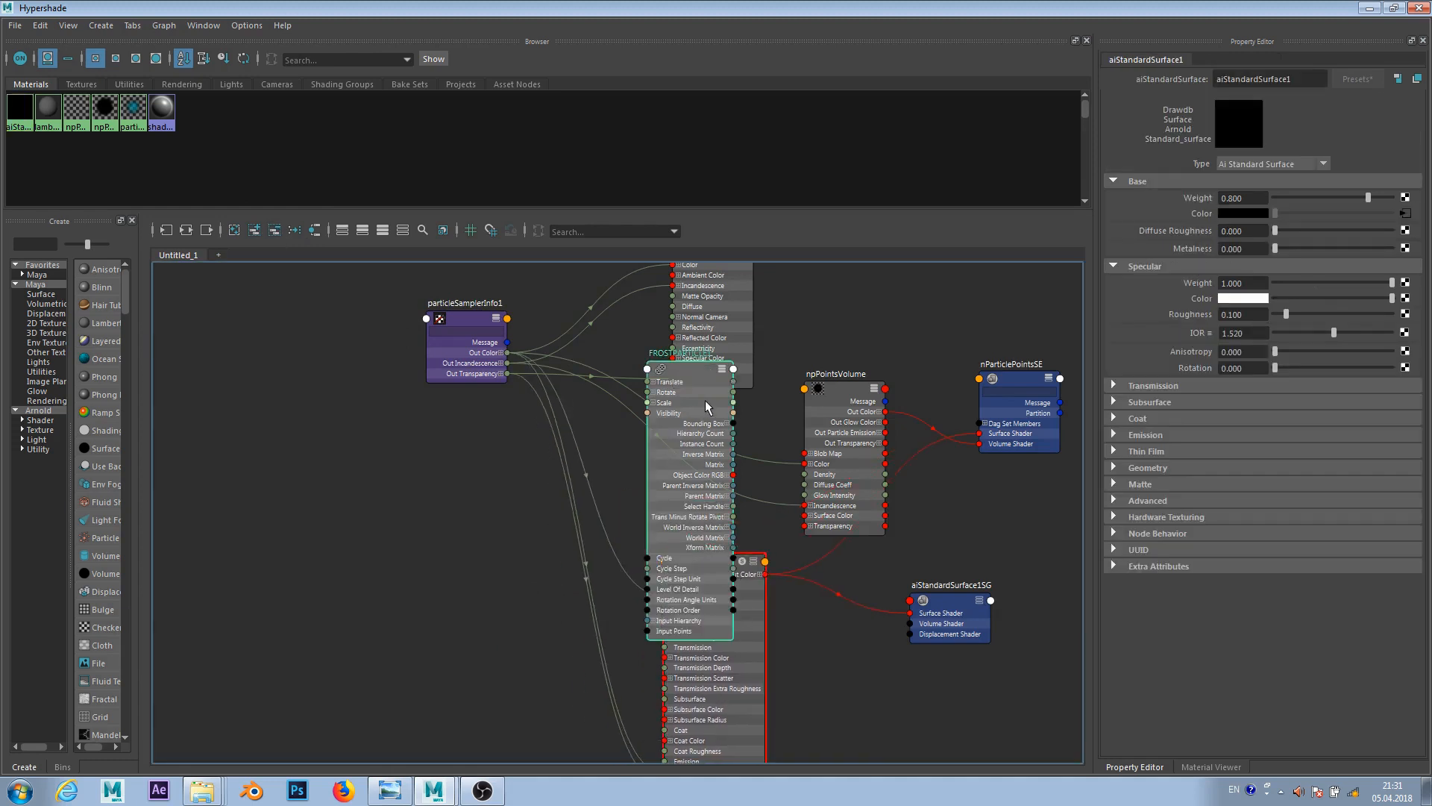
left_click(275, 230)
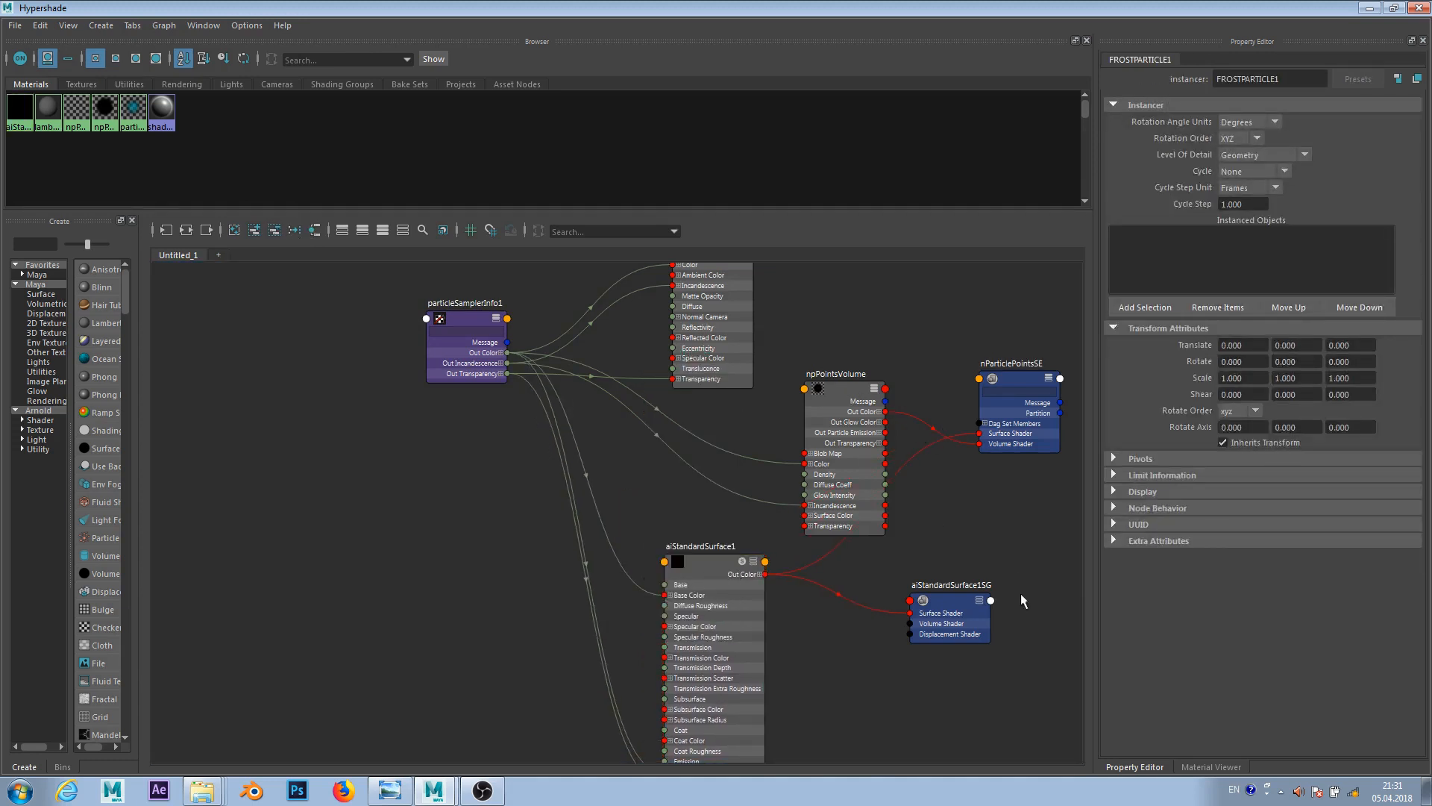
- Nudge the npPointsVolume node away from nParticlePointsSE, review the aiStandardSurface1 connections, and minimise the Hypershade
left_click_drag(850, 398, 821, 382)
scroll(911, 341, "down", 3)
scroll(911, 342, "up", 6)
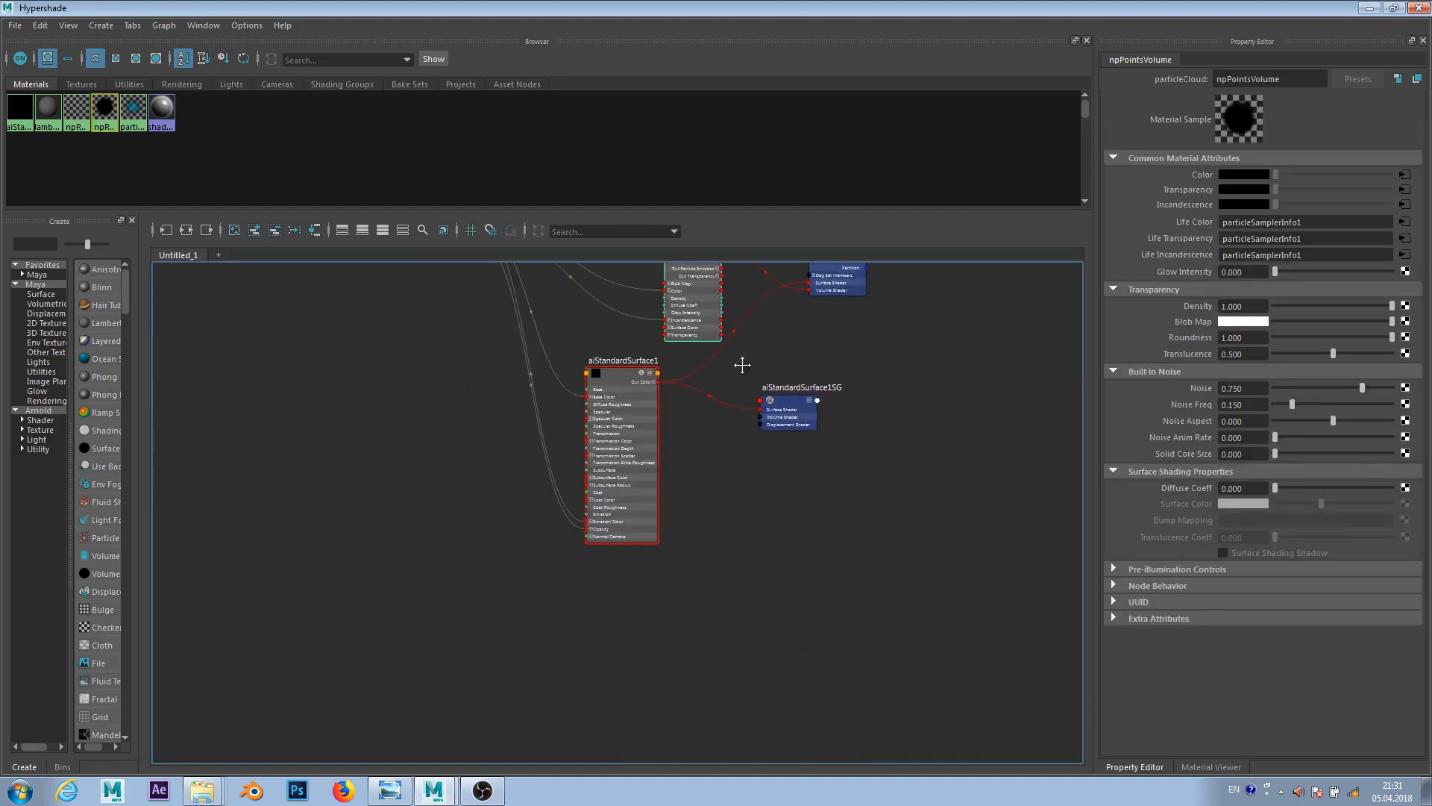
middle_click_drag(742, 368, 818, 458, "alt")
scroll(818, 462, "up", 2)
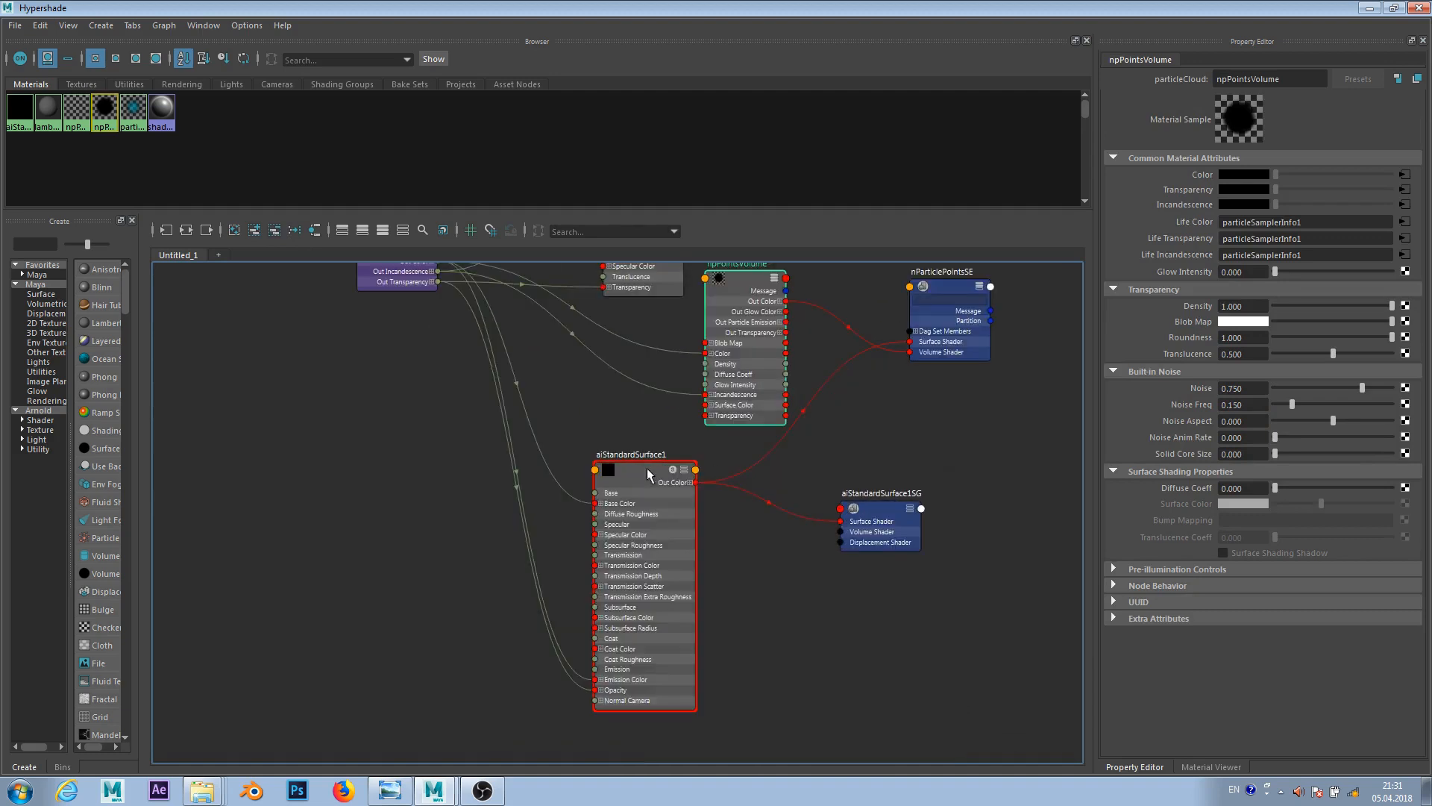
left_click(1370, 8)
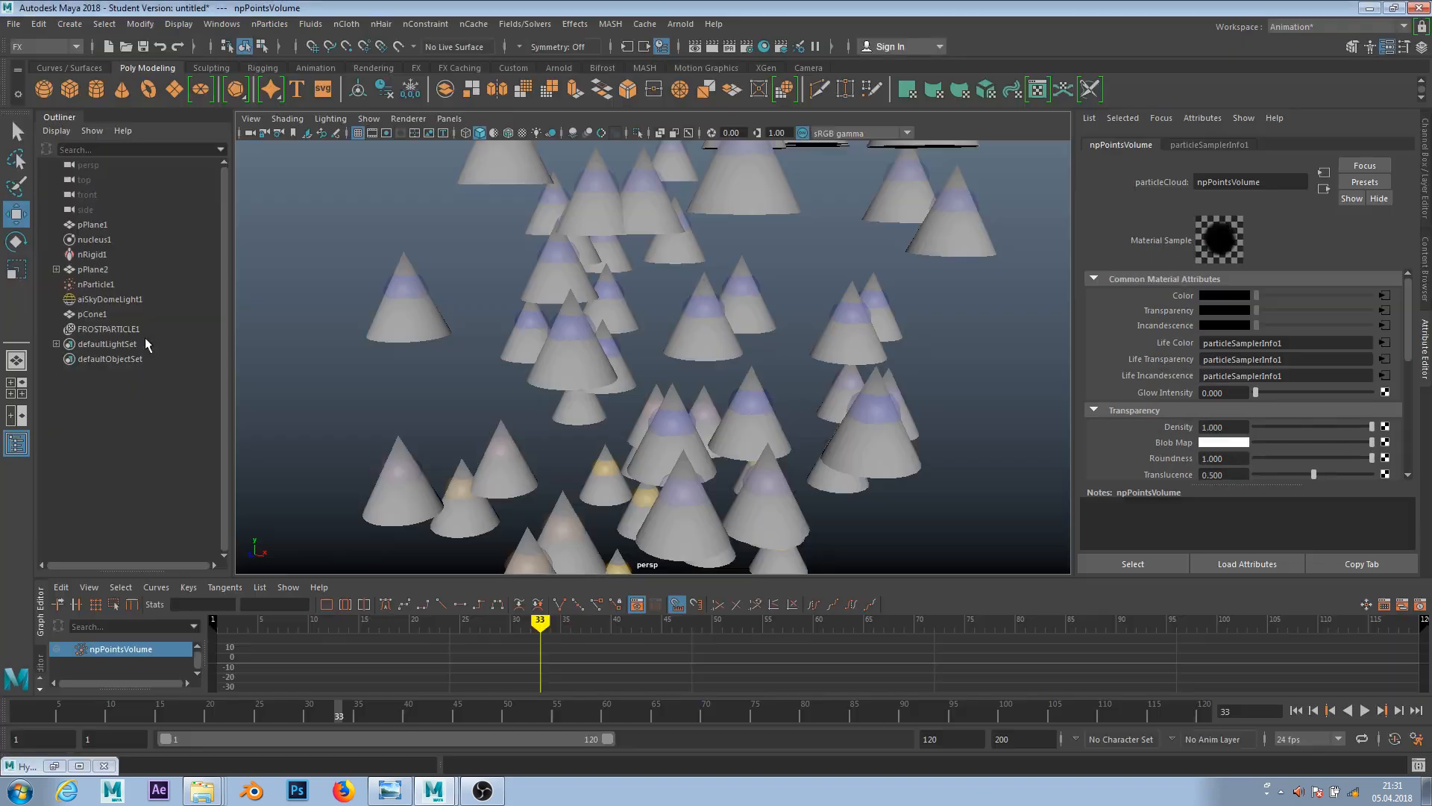
- Assign a new aiStandardSurface material to pCone1 and rename it aiStandardSurface2_cone
left_click(103, 316)
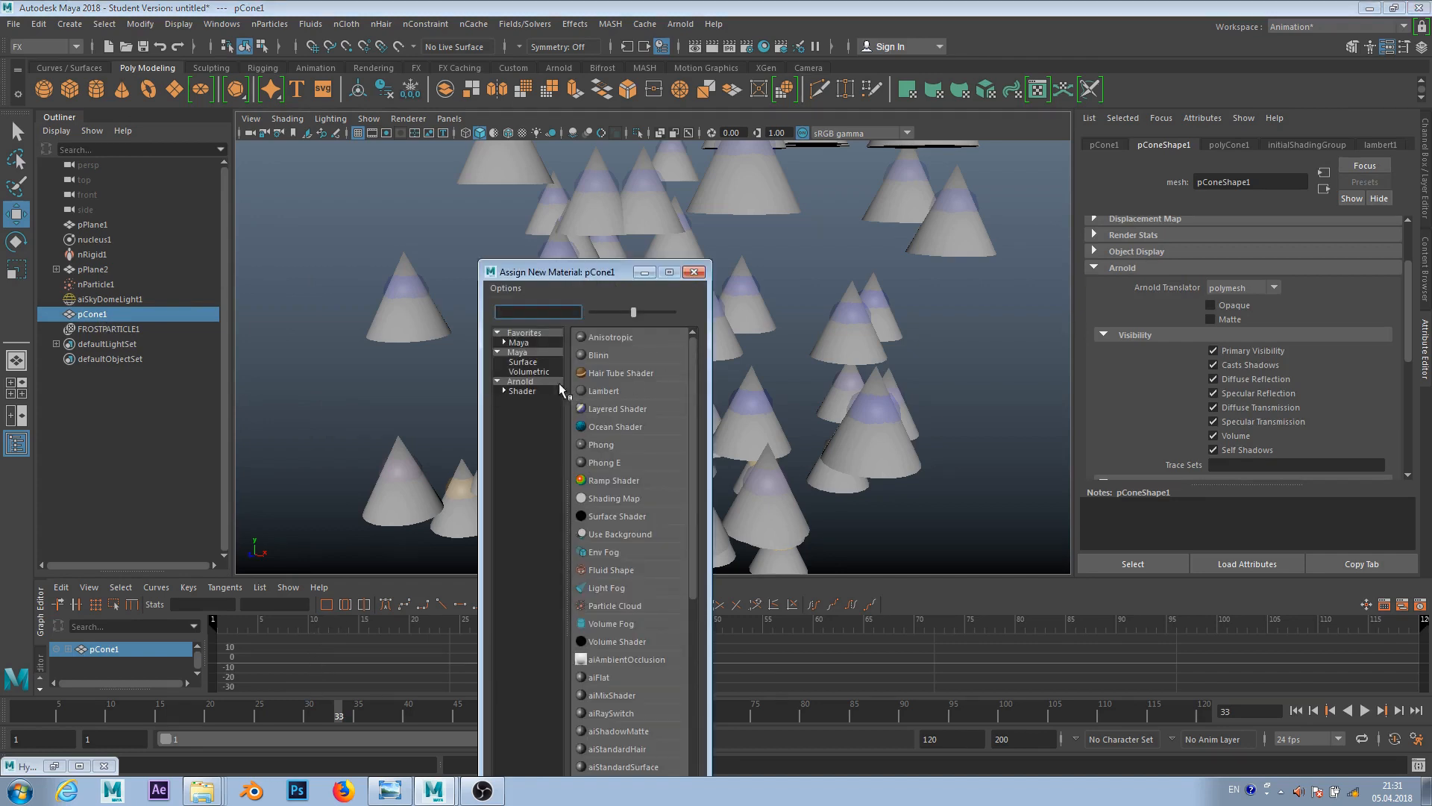
left_click(518, 391)
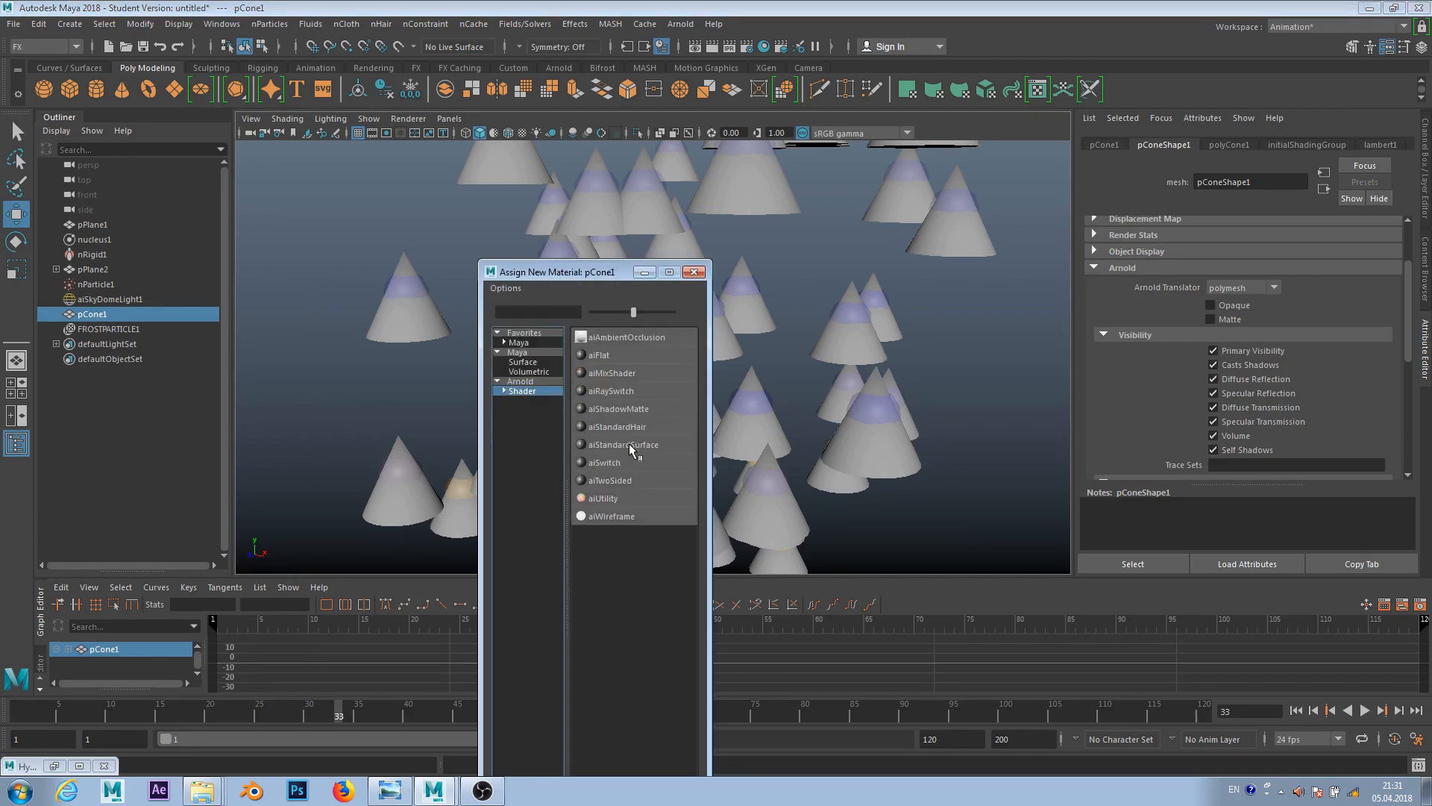
left_click(626, 446)
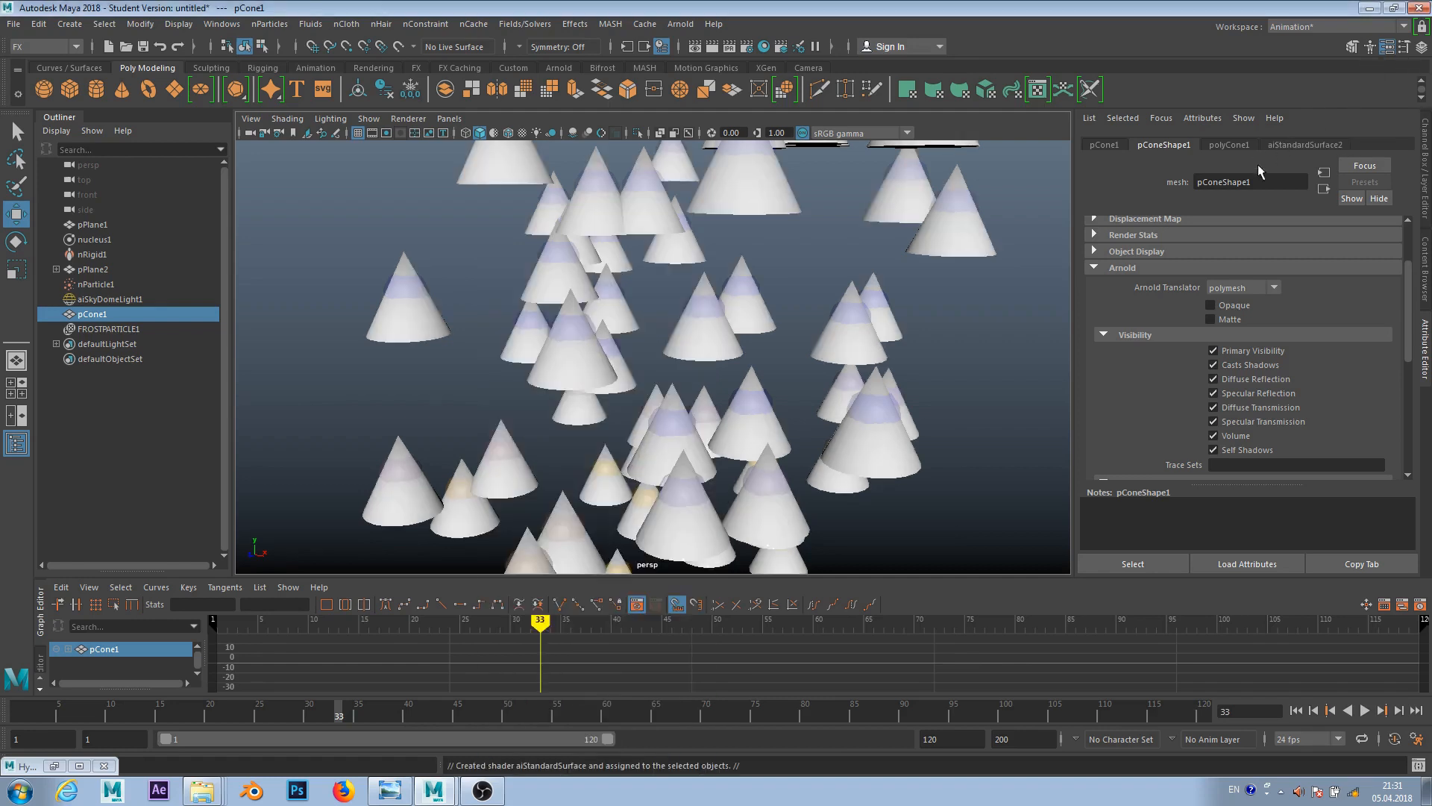
left_click(1283, 181)
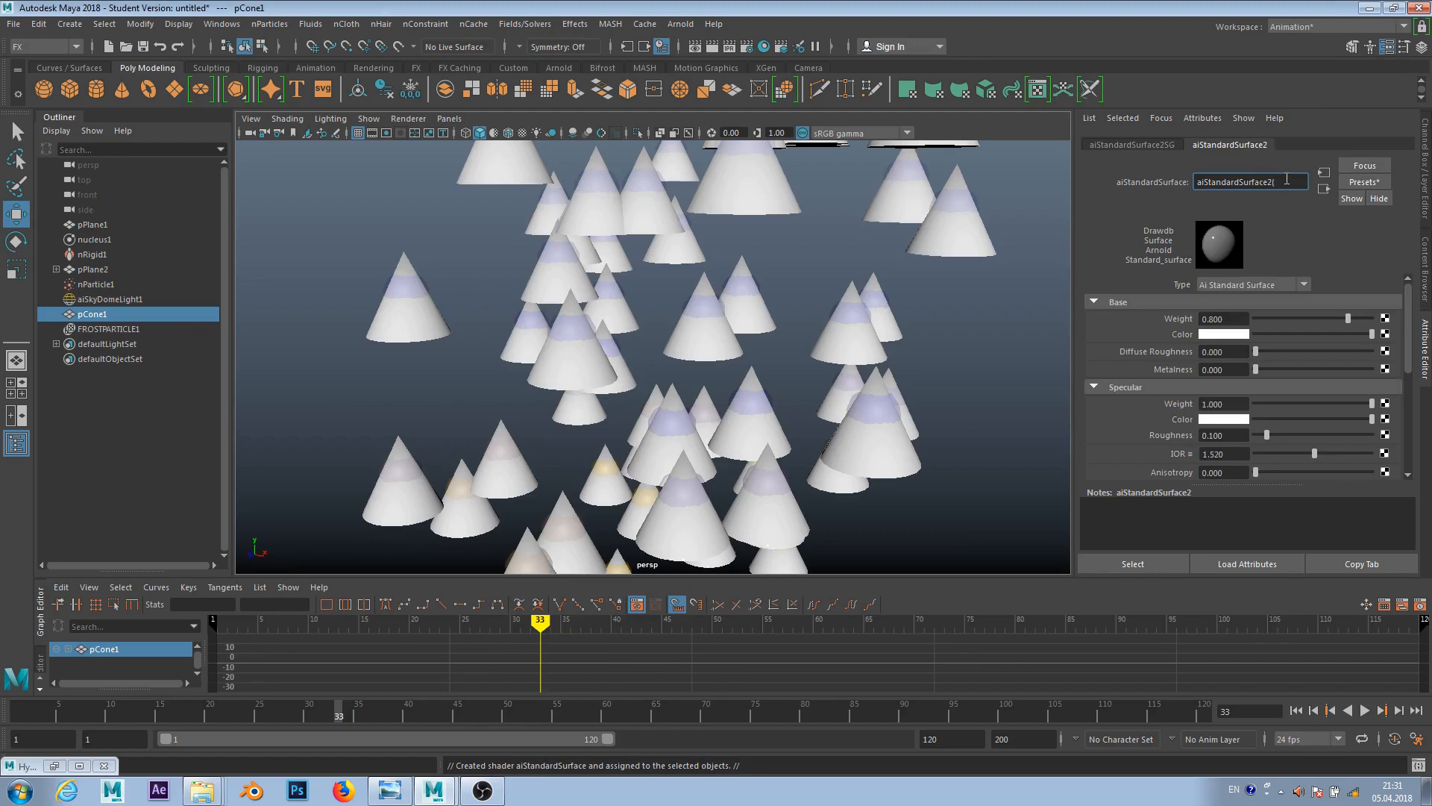
key("Return")
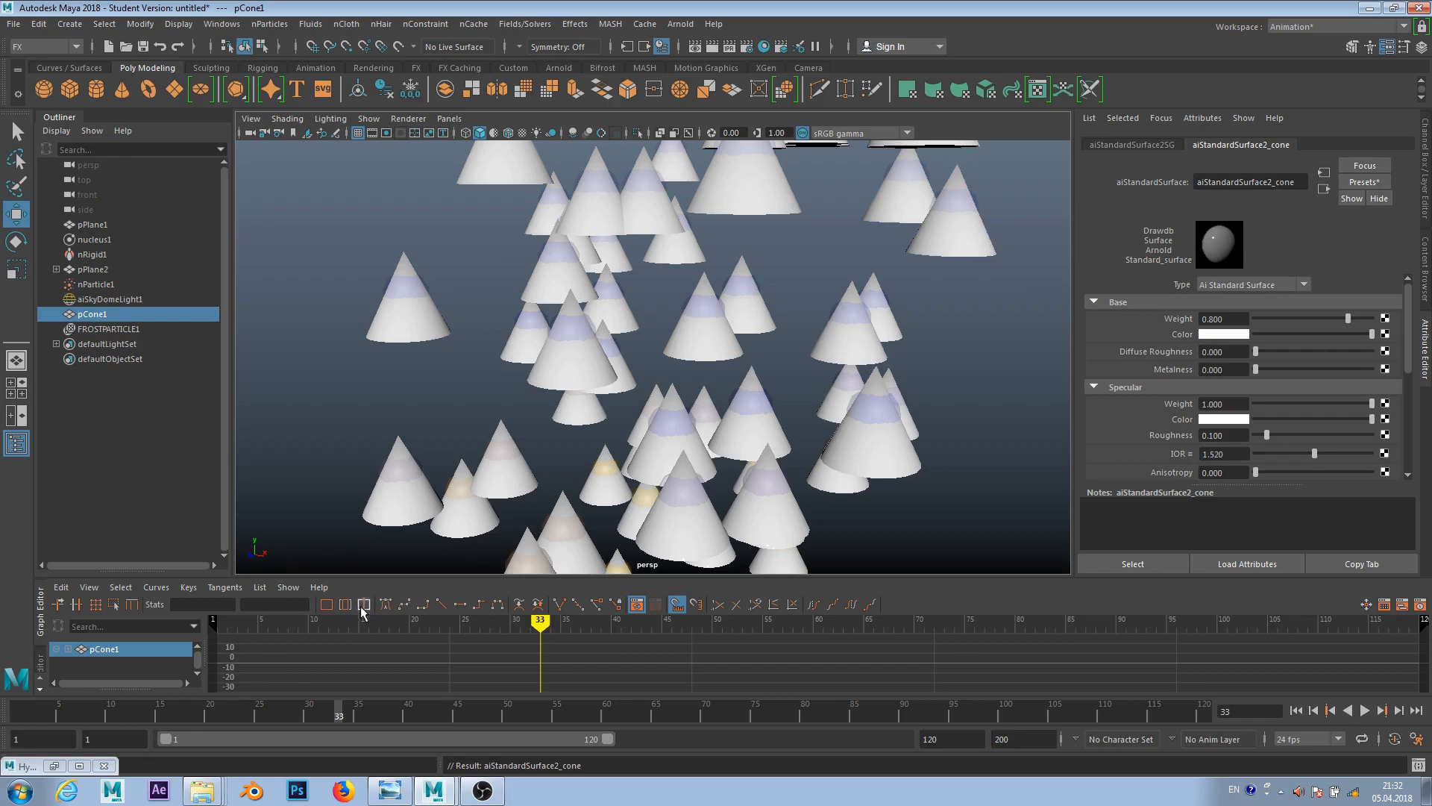
- Restore the Hypershade, move aiStandardSurface2_cone and its shading group below aiStandardSurface1's network, then minimise the Hypershade
left_click(83, 767)
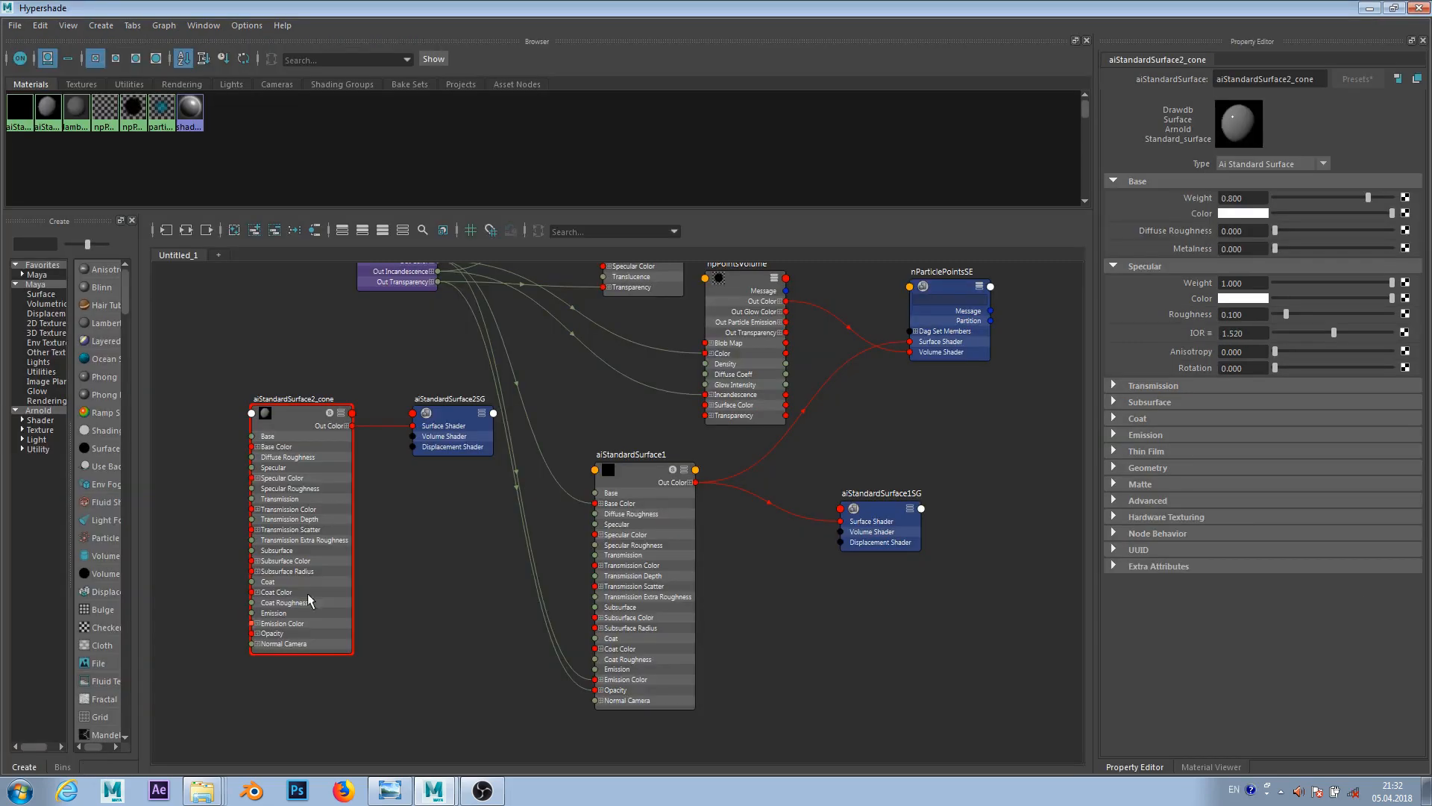
left_click_drag(290, 424, 351, 561)
scroll(470, 540, "down", 2)
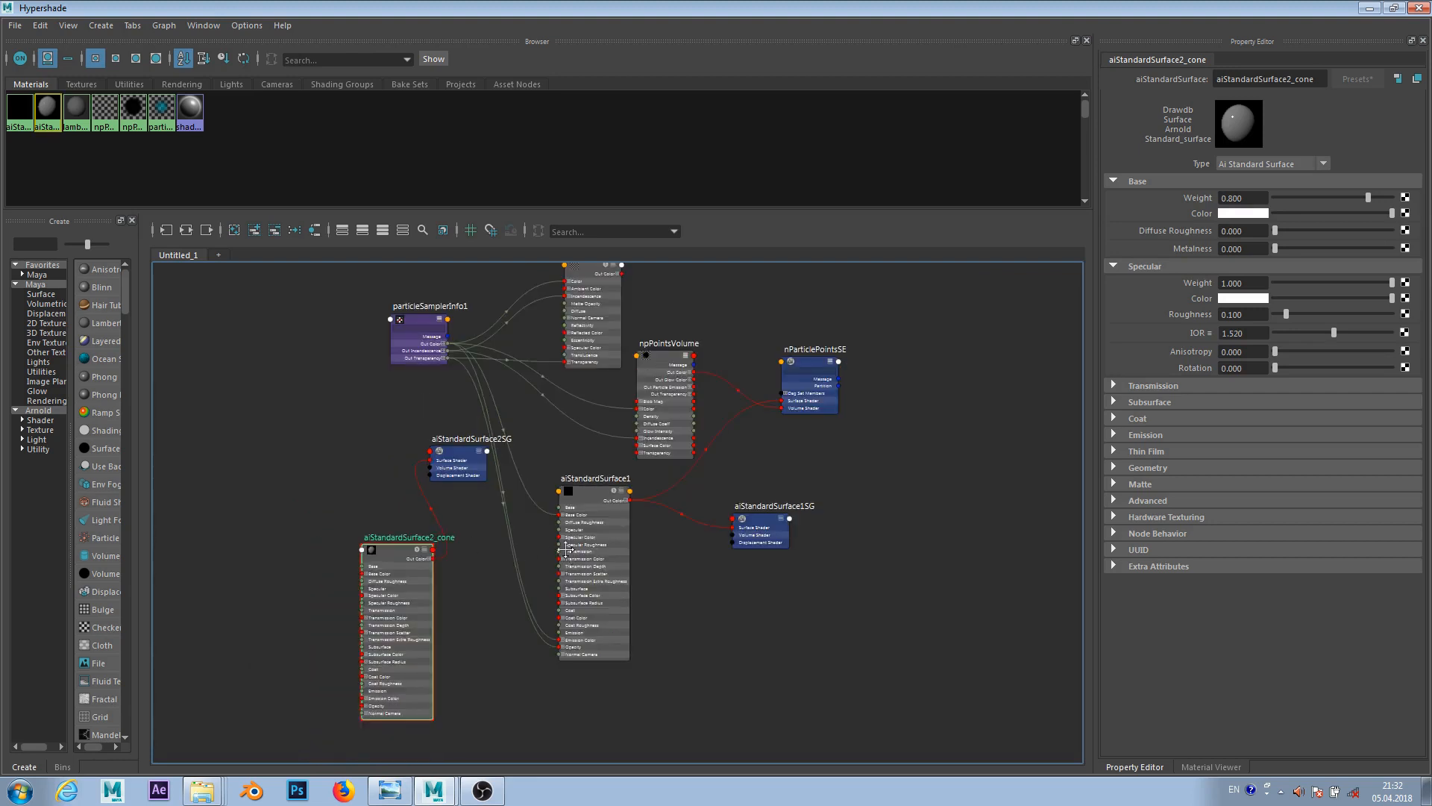
middle_click_drag(526, 516, 546, 379, "alt")
left_click_drag(482, 323, 852, 560)
left_click_drag(438, 425, 731, 578)
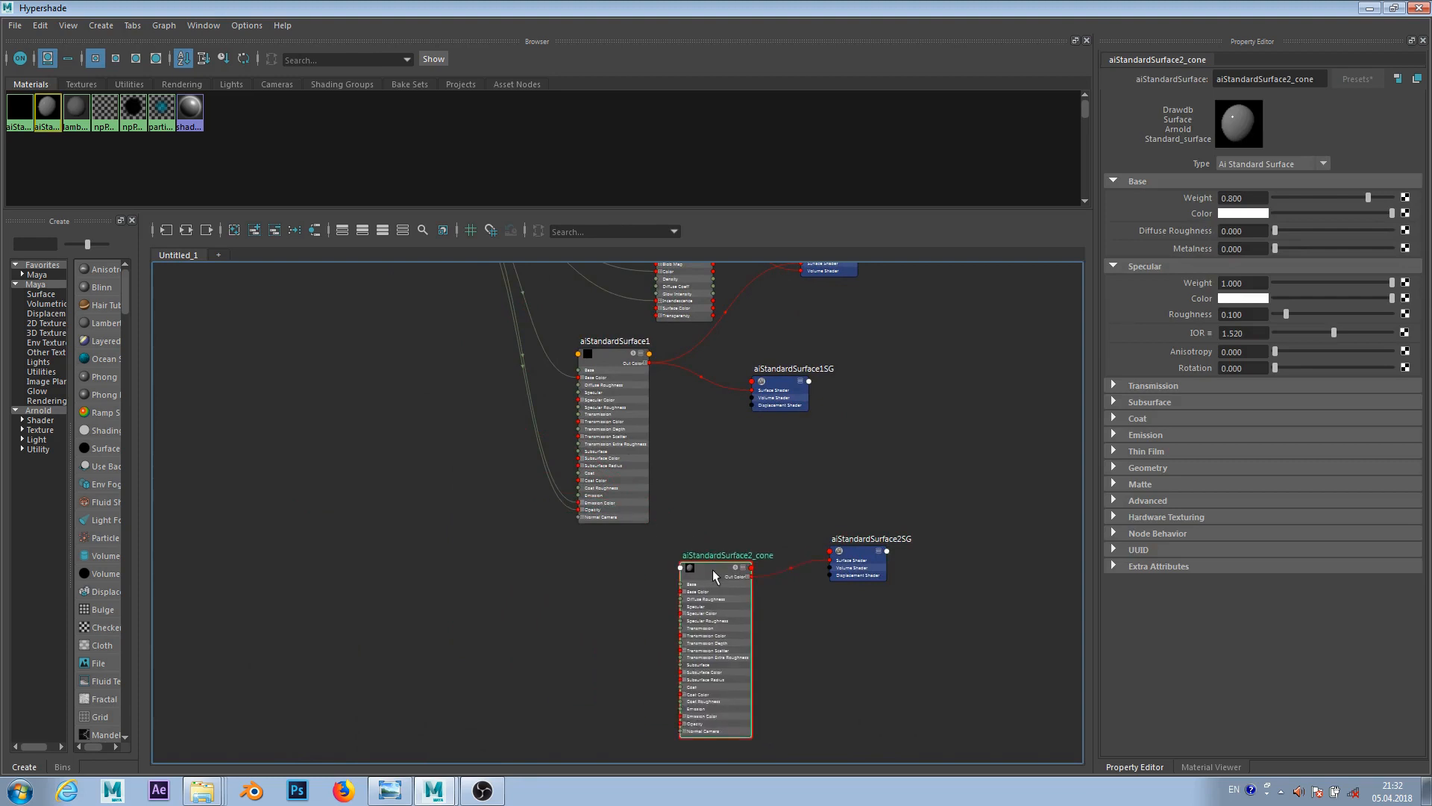
scroll(729, 544, "up", 3)
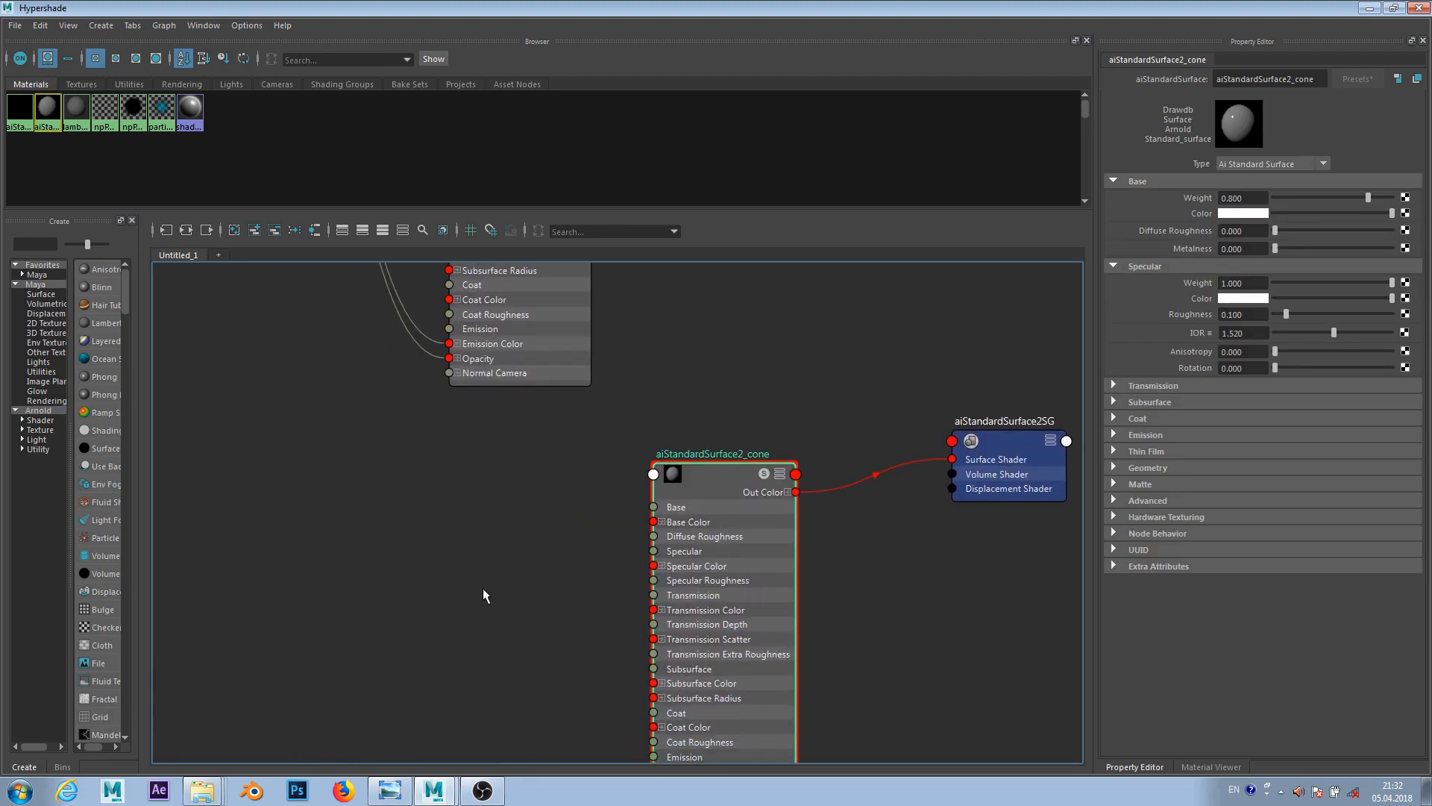
left_click(1369, 8)
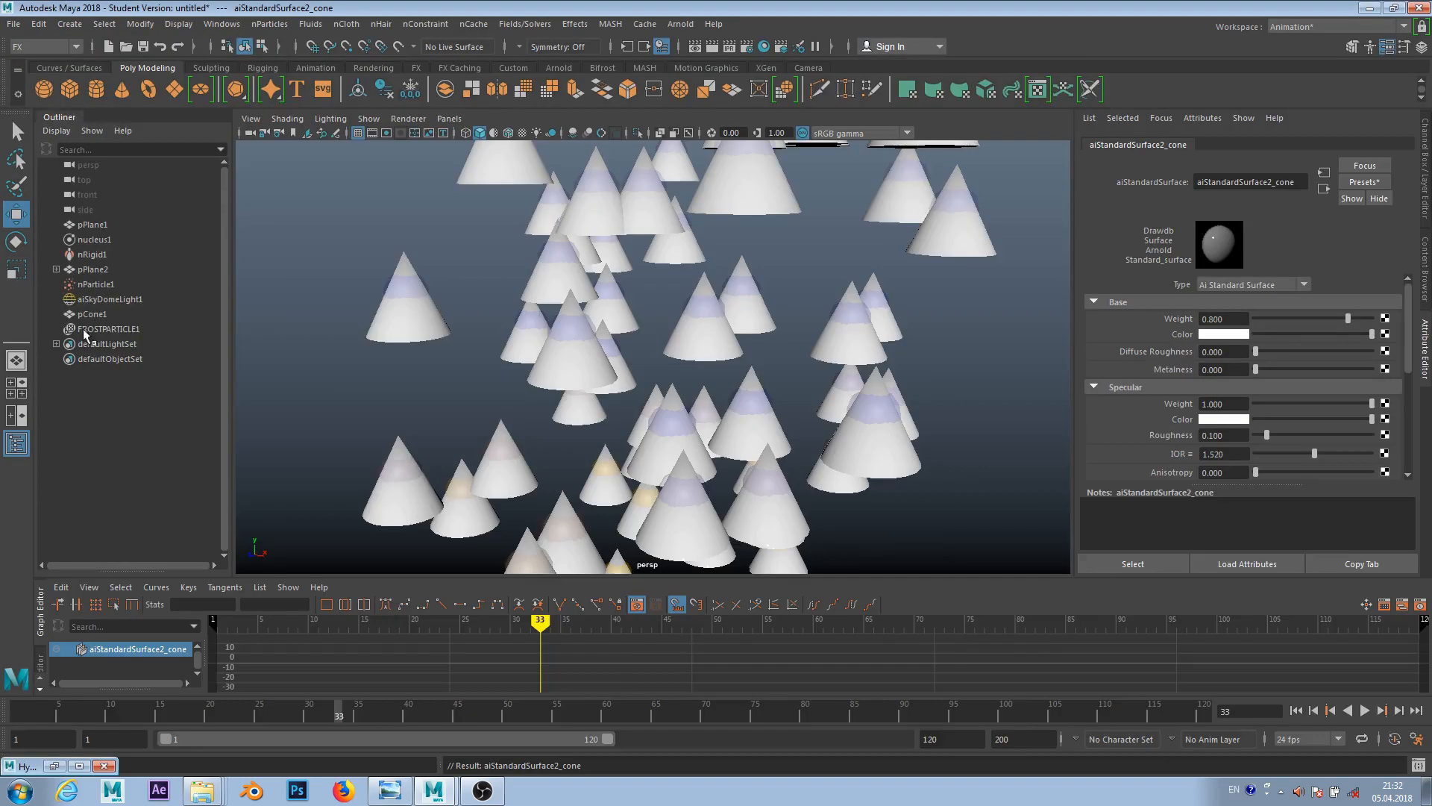
- Enter rgbPP as the Export Attributes value in nParticleShape1's Arnold settings
left_click(92, 287)
scroll(1207, 271, "down", 3)
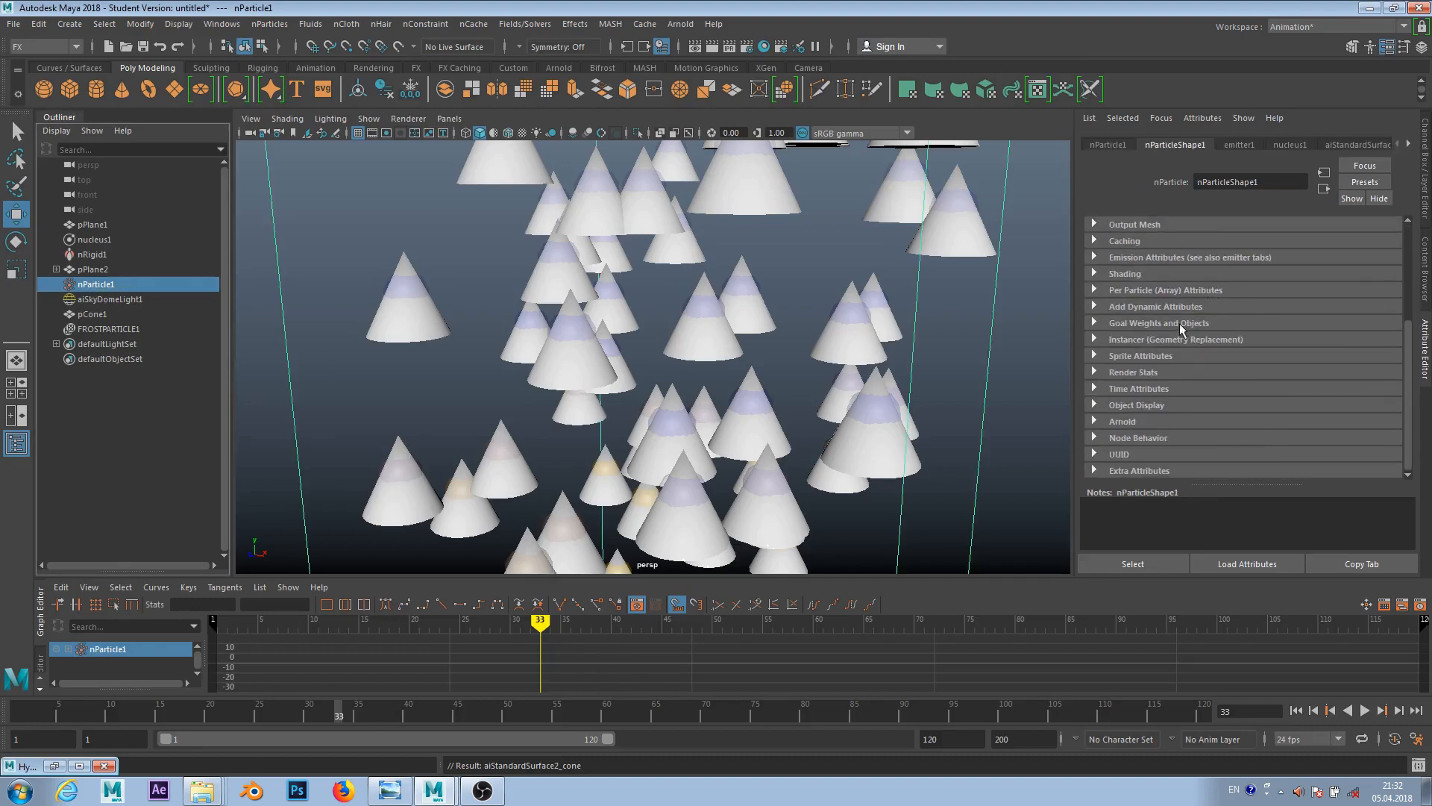
left_click(1137, 274)
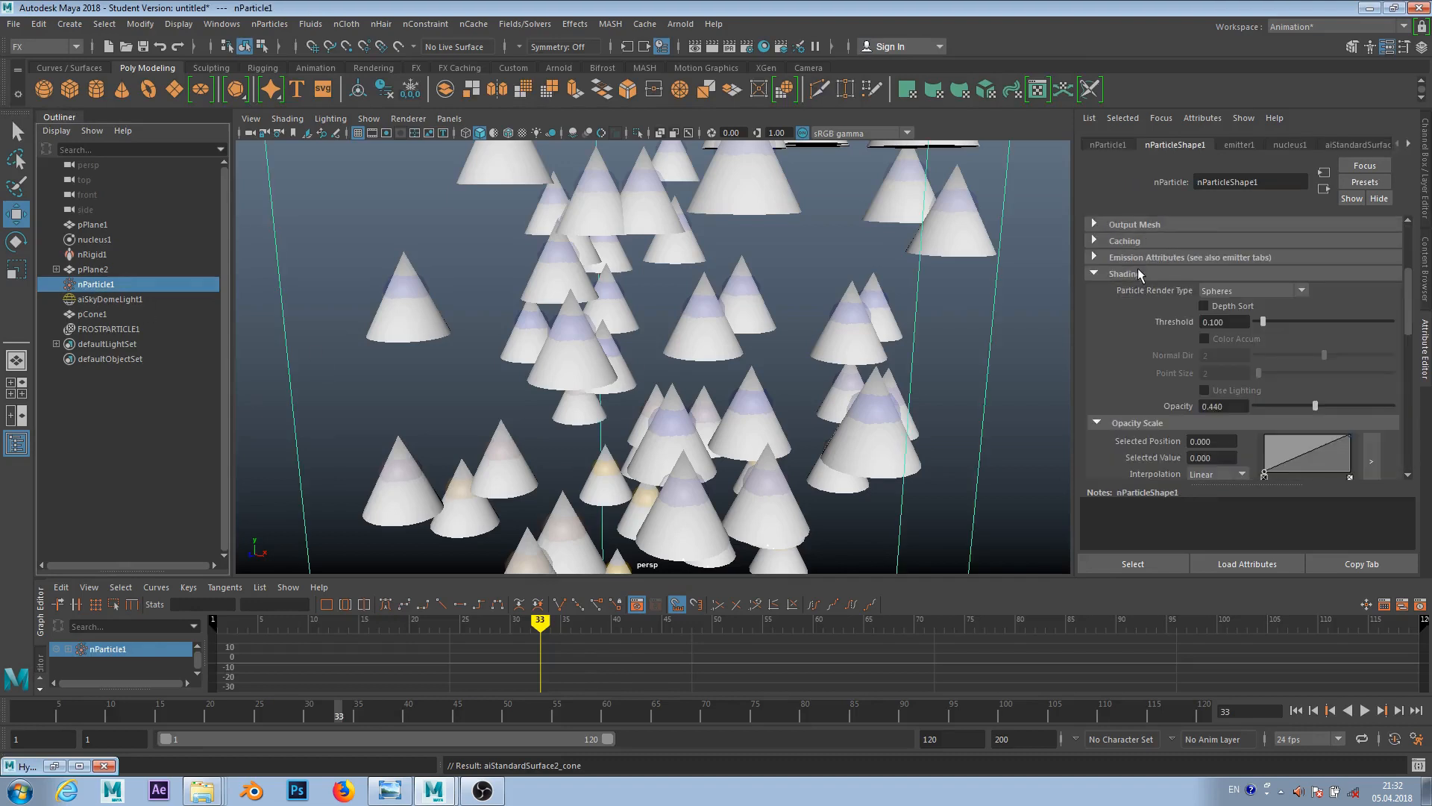
scroll(1149, 284, "down", 5)
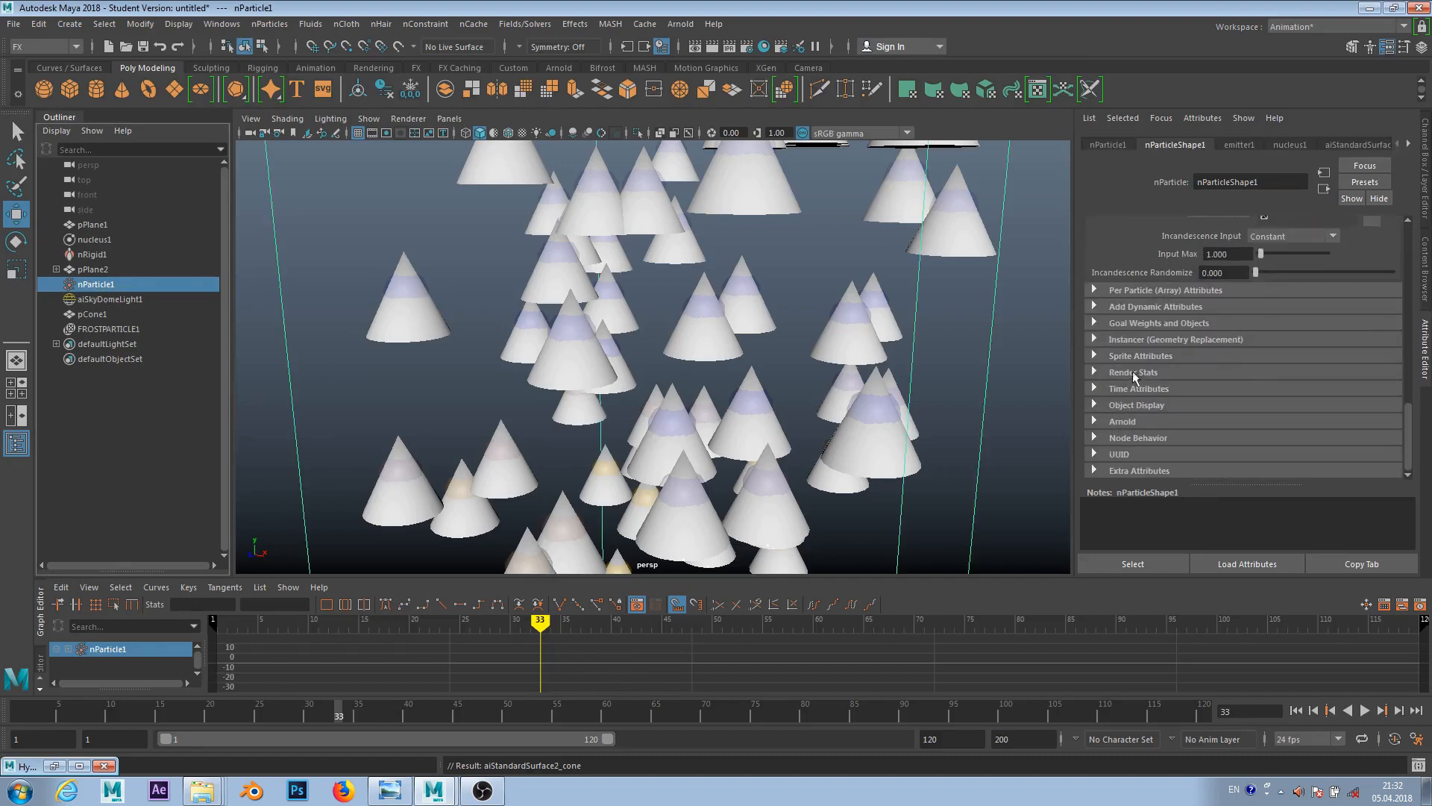
left_click(1123, 422)
scroll(1153, 414, "down", 3)
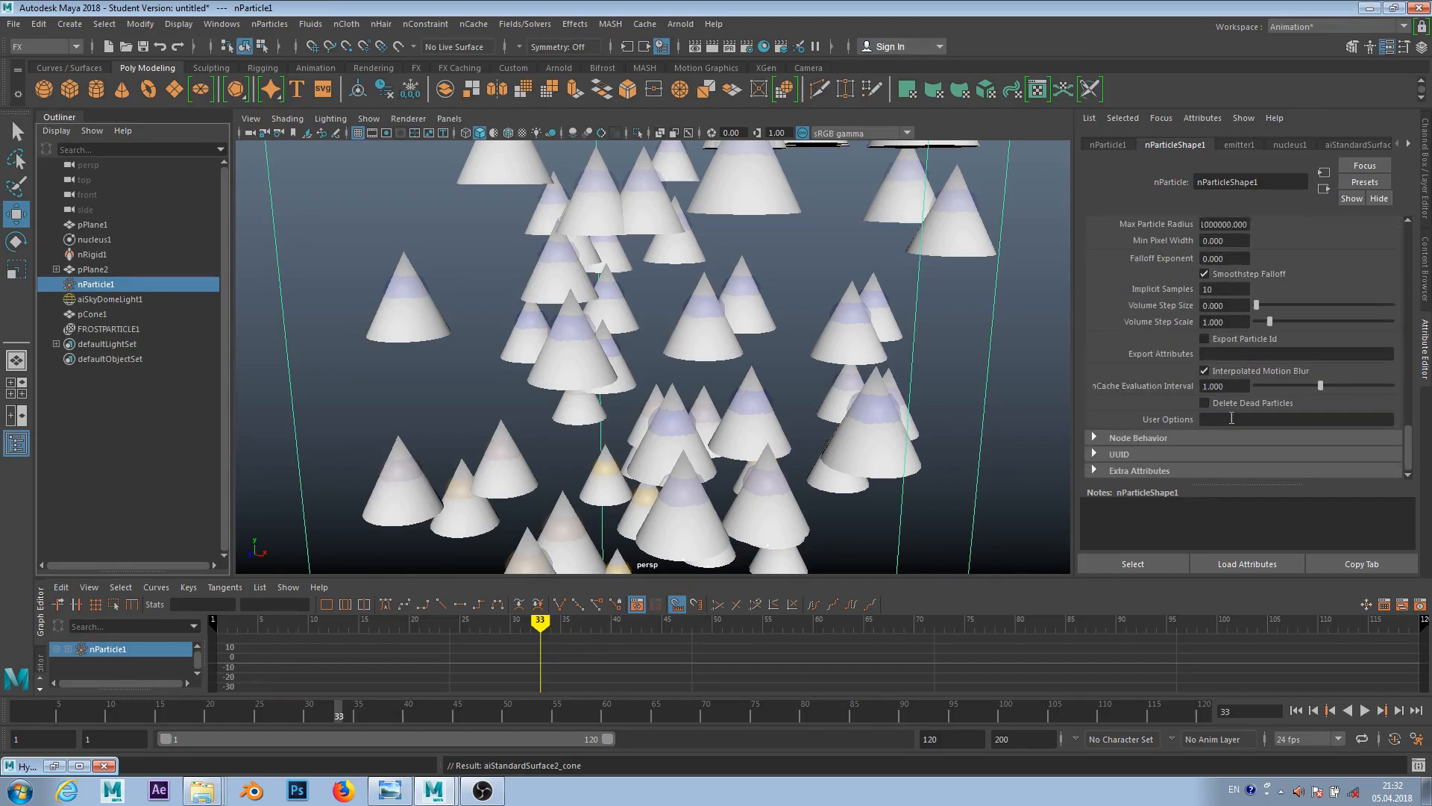
left_click(1234, 354)
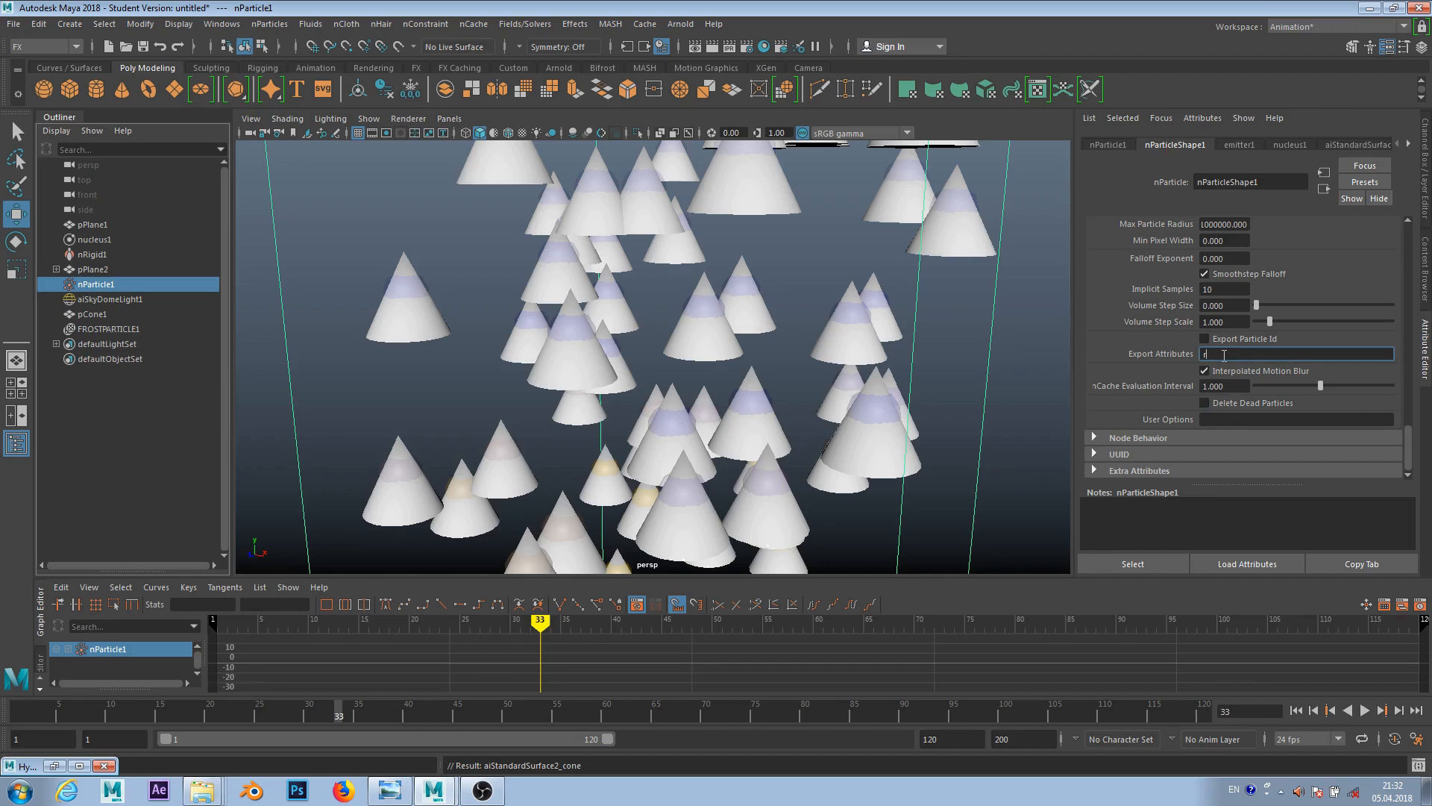
type("rgb")
key("Caps_Lock")
type("PP")
- In the Hypershade, create an aiUserDataColor node and connect its Out Color to aiStandardSurface2_cone's Base Color
left_click(80, 766)
middle_click_drag(491, 561, 410, 472, "alt")
mouse_move(672, 393)
left_mouse_down()
mouse_move(641, 387)
mouse_move(656, 376)
left_mouse_up()
key("Tab")
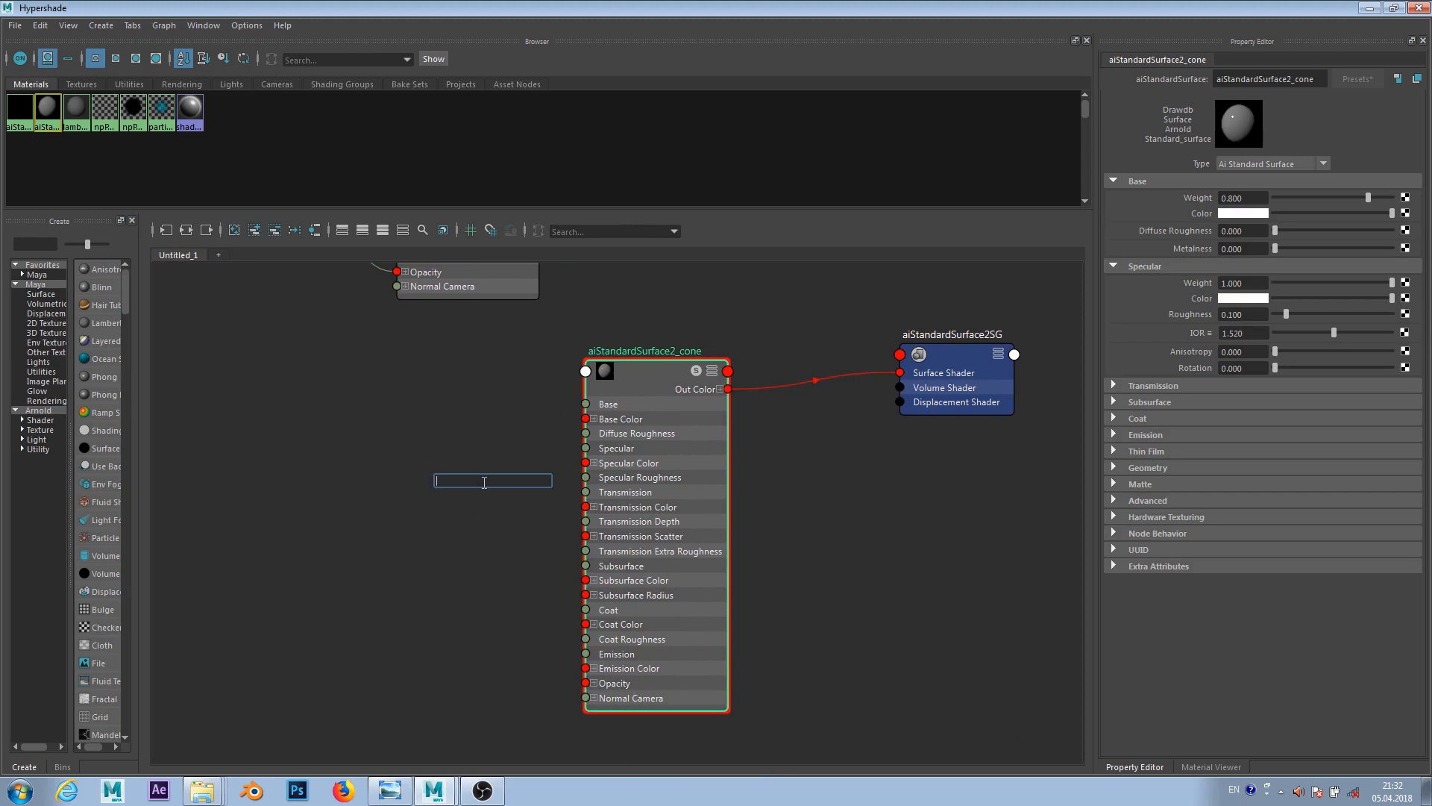
type("AIUSERDATA")
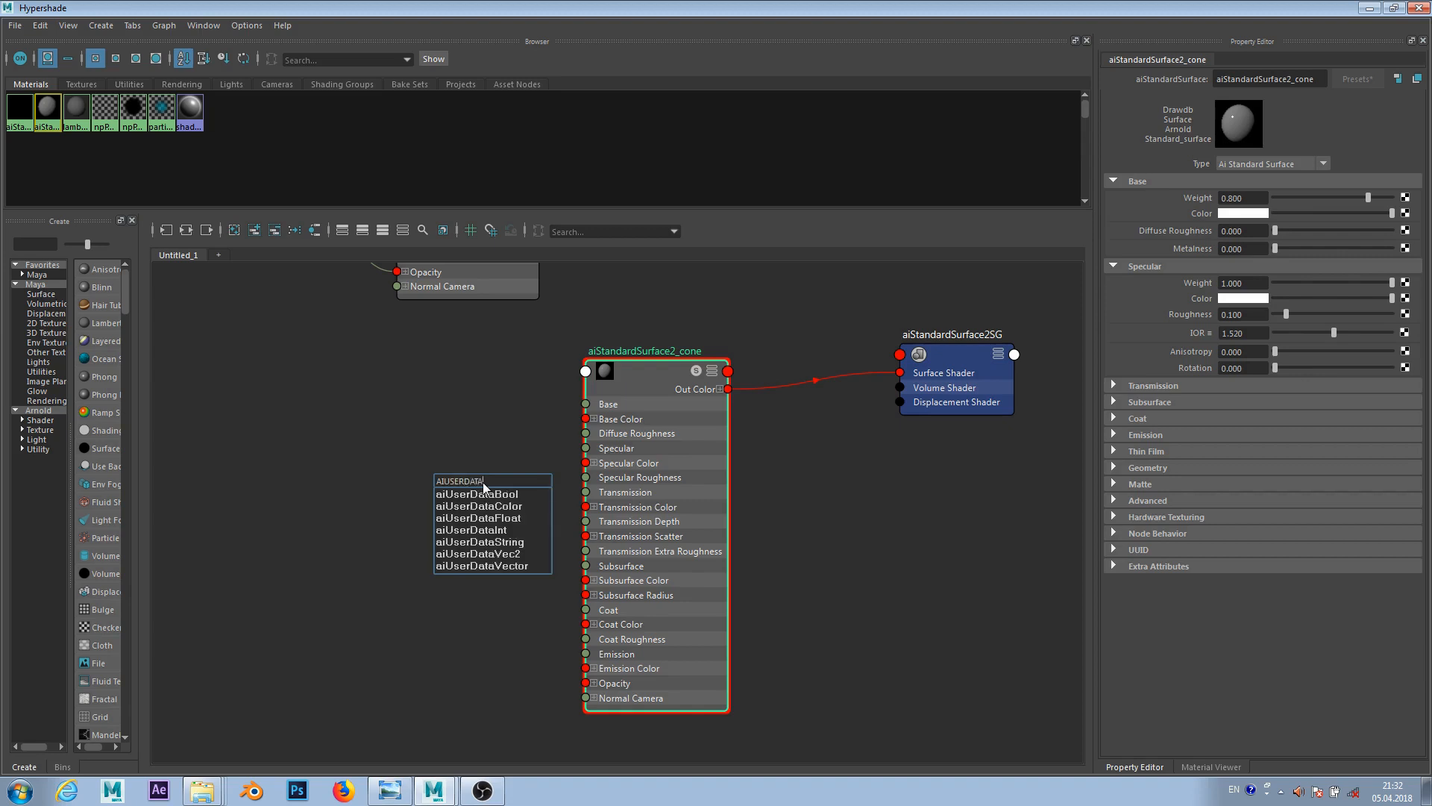
left_click(496, 505)
left_click_drag(496, 474, 585, 419)
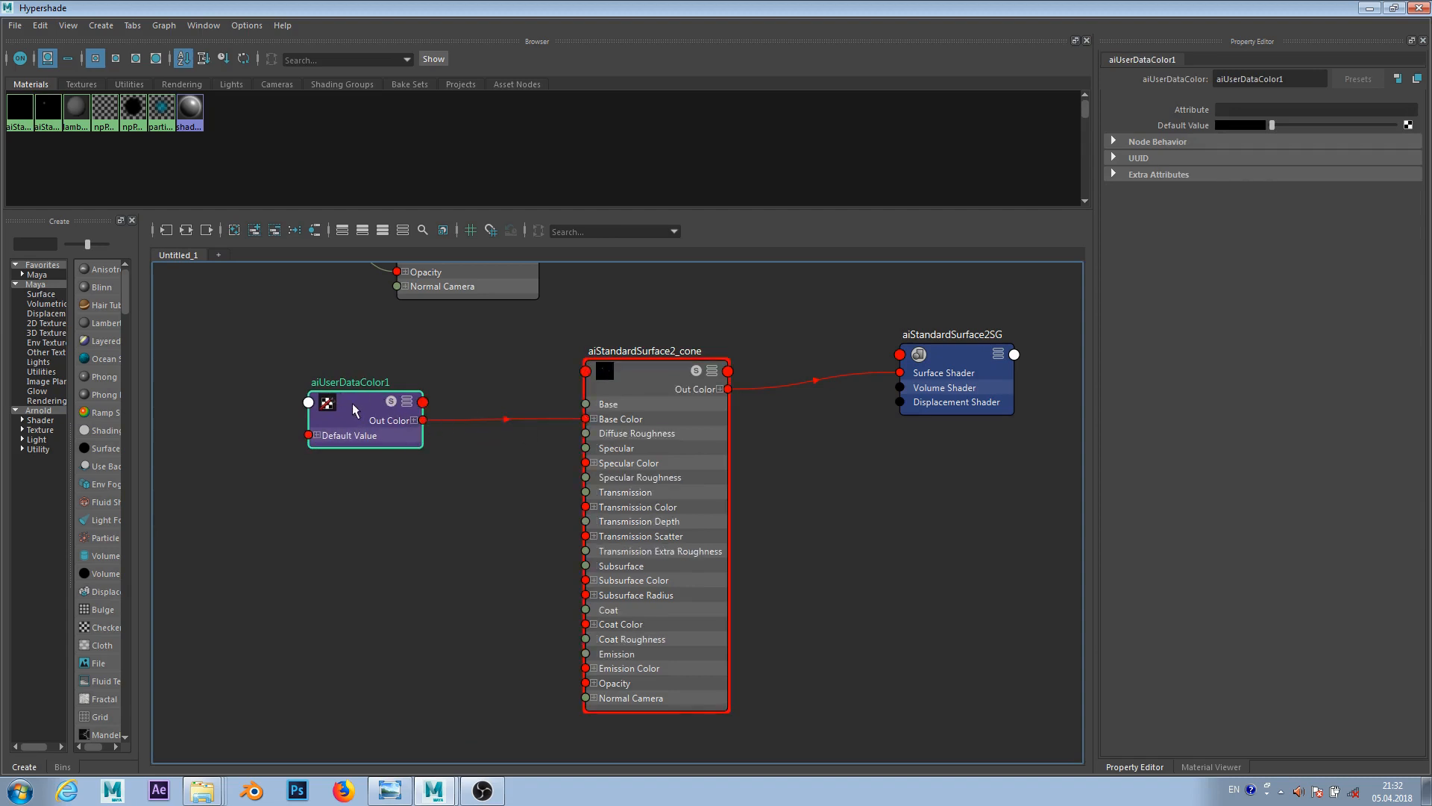
- Set the aiUserDataColor node's Attribute to rgbPP and minimise the Hypershade
left_click(1249, 109)
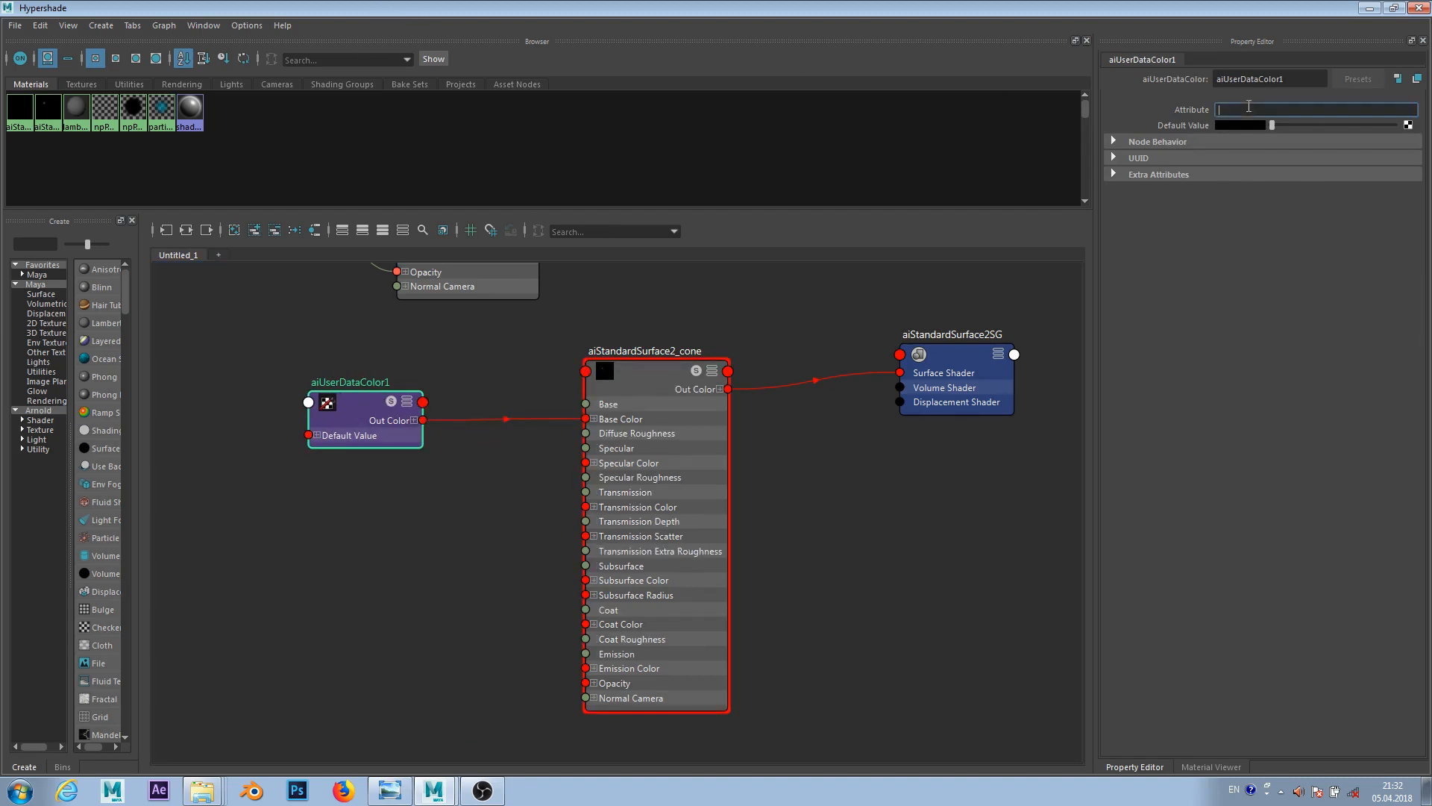
type("RGB")
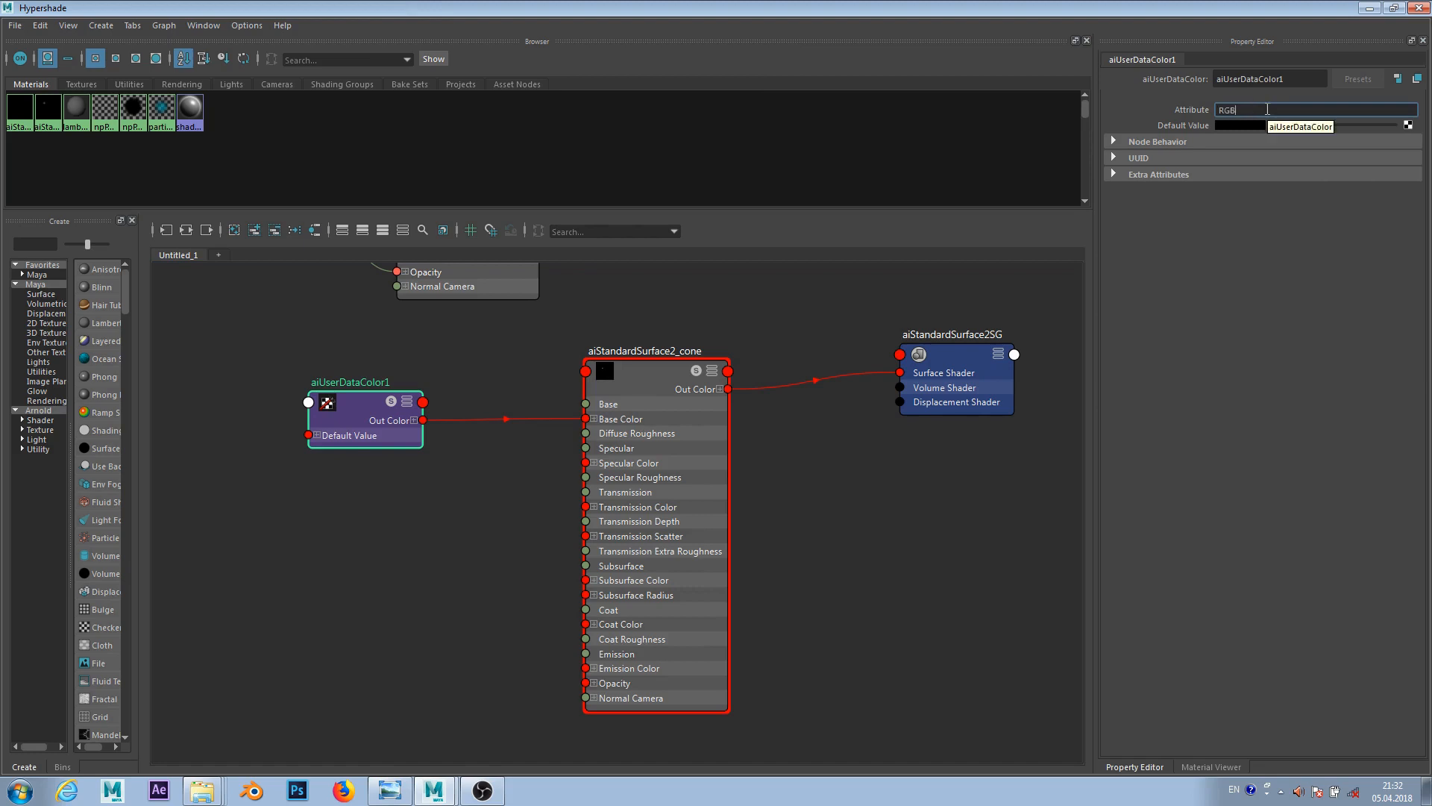
key("Return")
left_click(1267, 109)
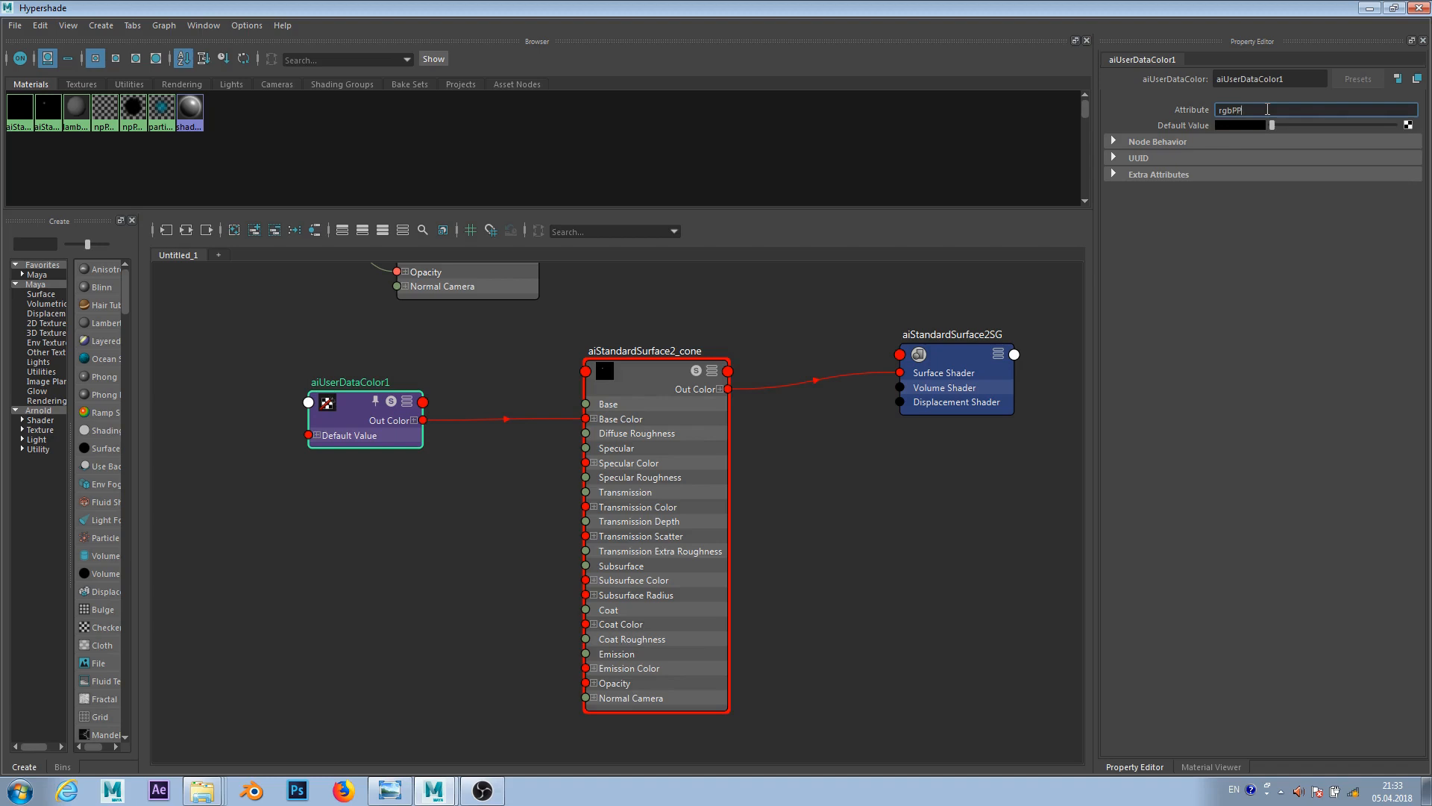
key("Return")
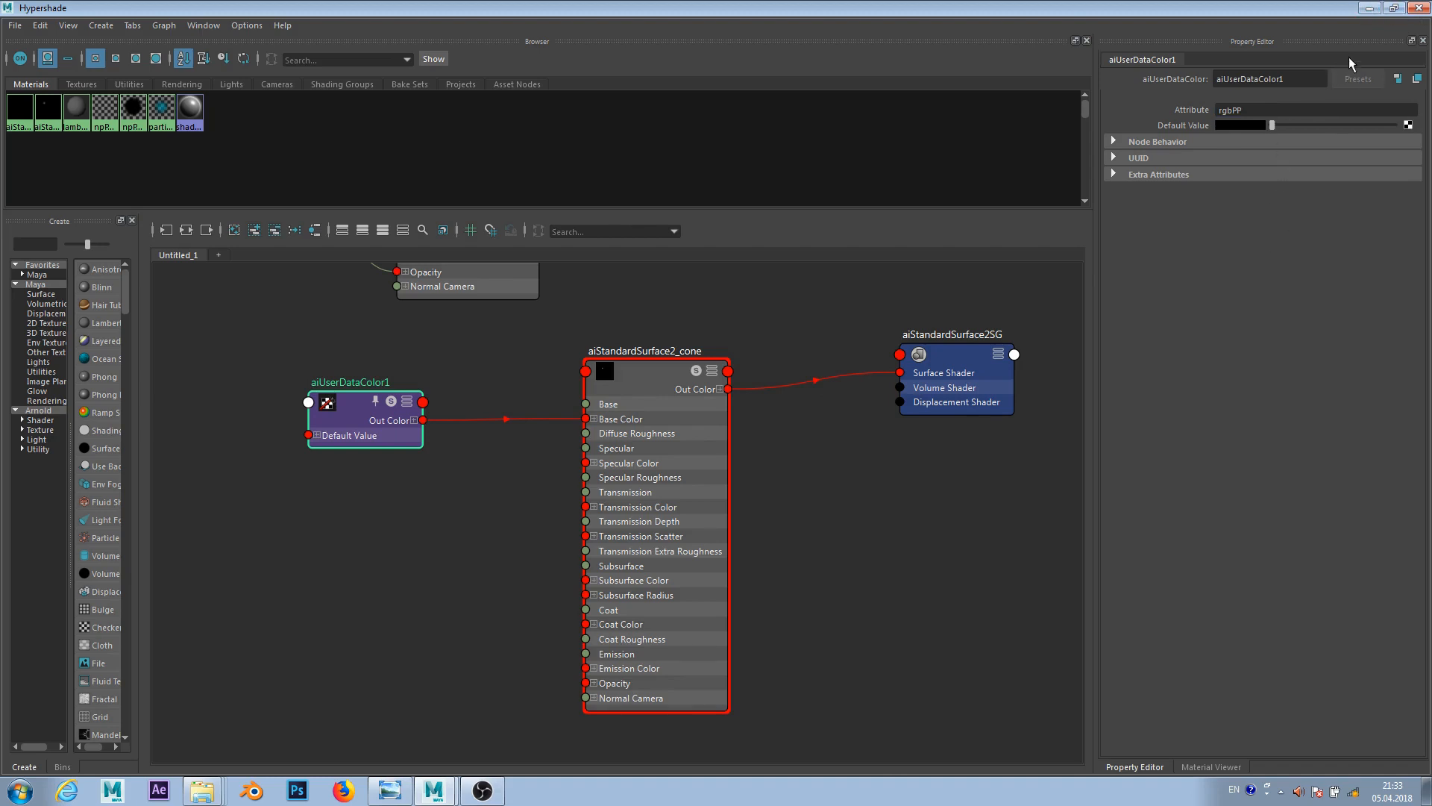
left_click(1372, 11)
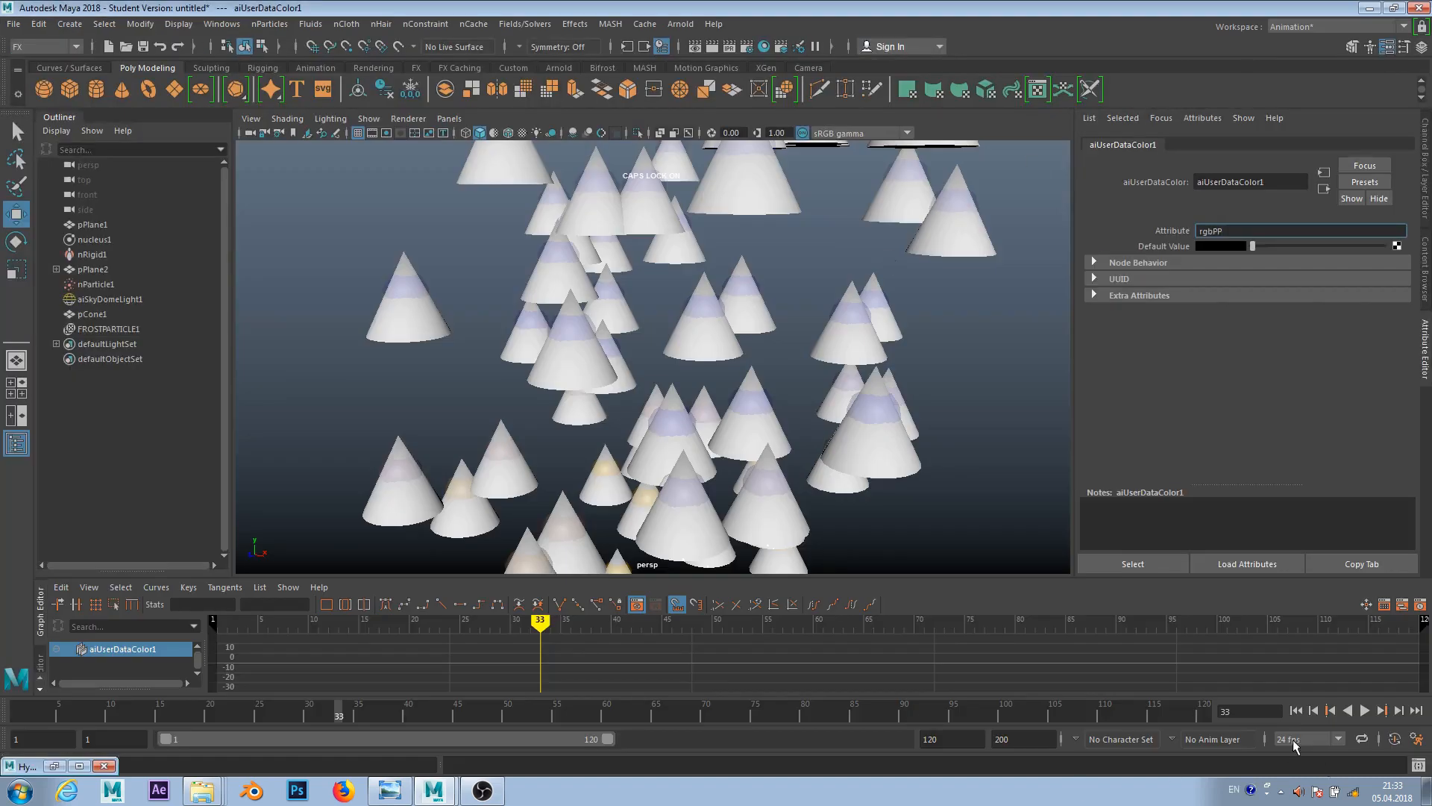
- Replay the simulation from frame 1 to frame 30, render that frame with Arnold, and close the Render View
left_click(1296, 710)
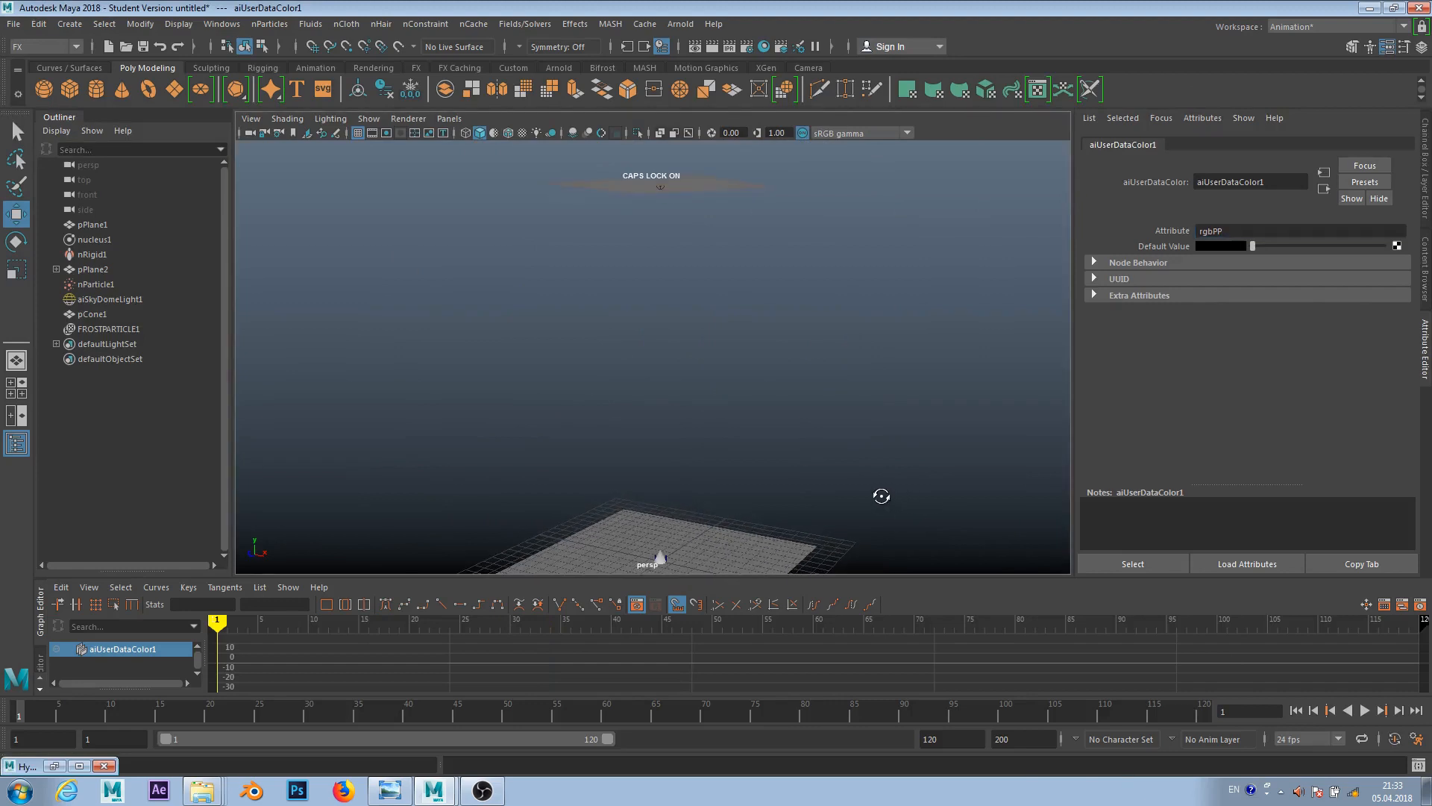
middle_click_drag(883, 496, 858, 446, "alt")
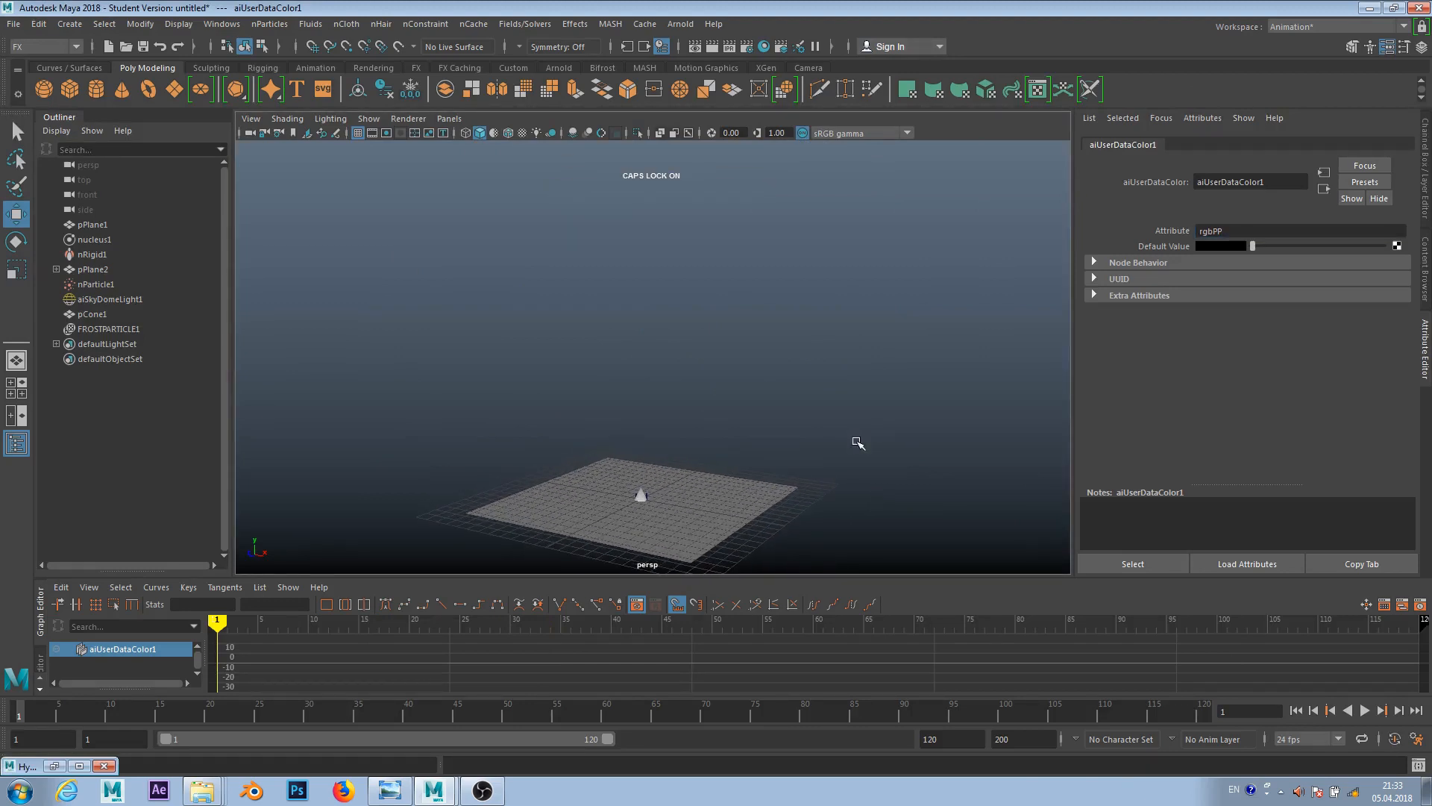
left_click(1365, 710)
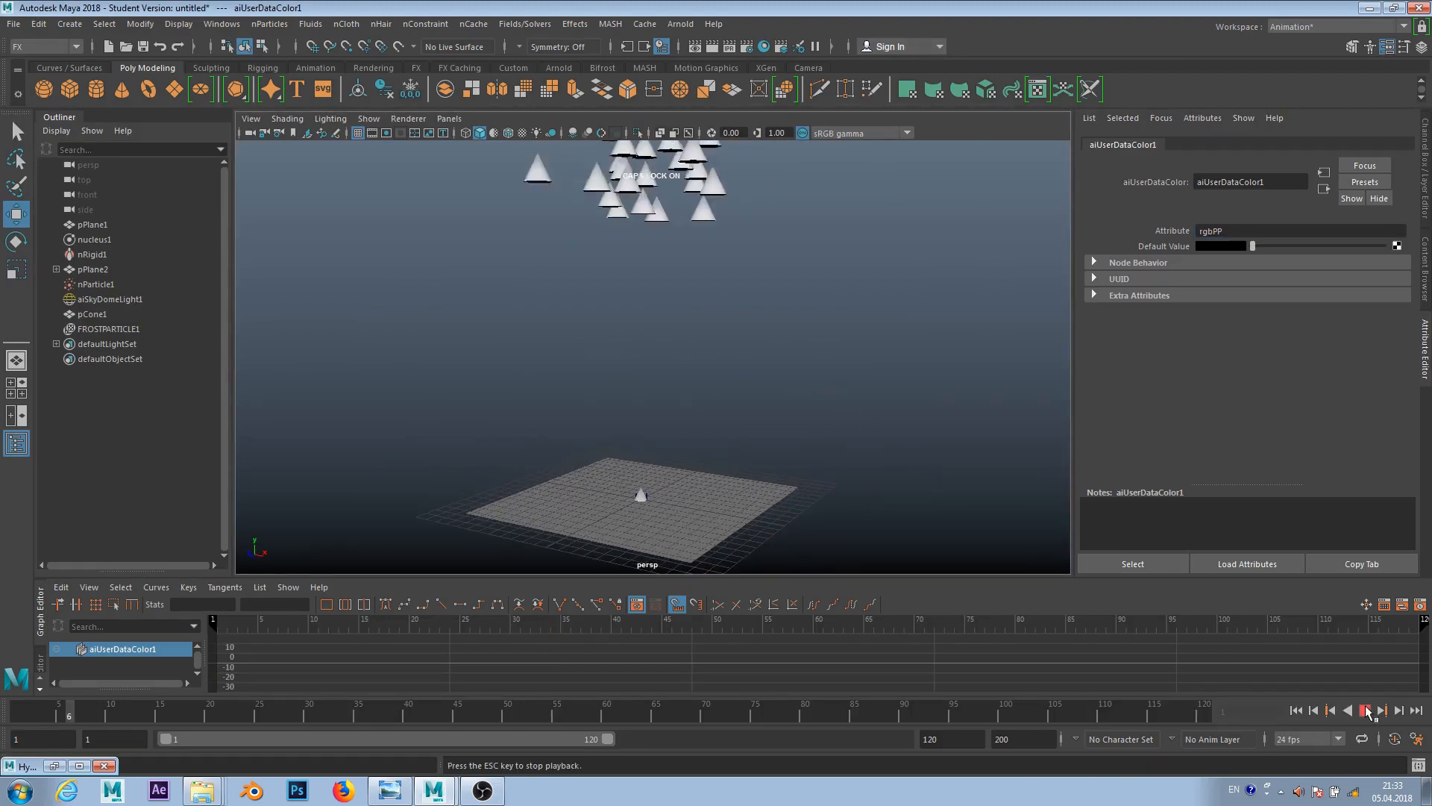
left_click(1365, 710)
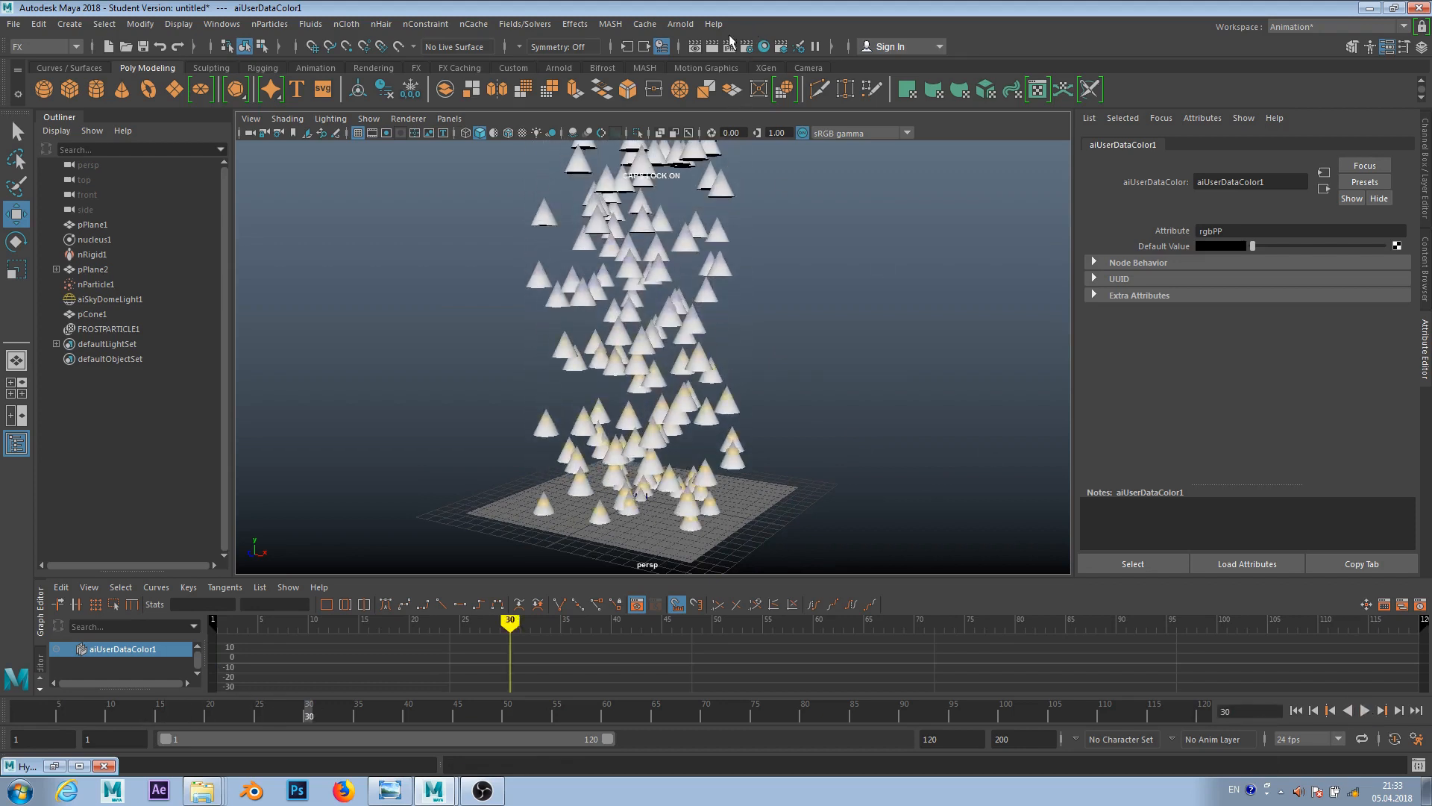
left_click(713, 46)
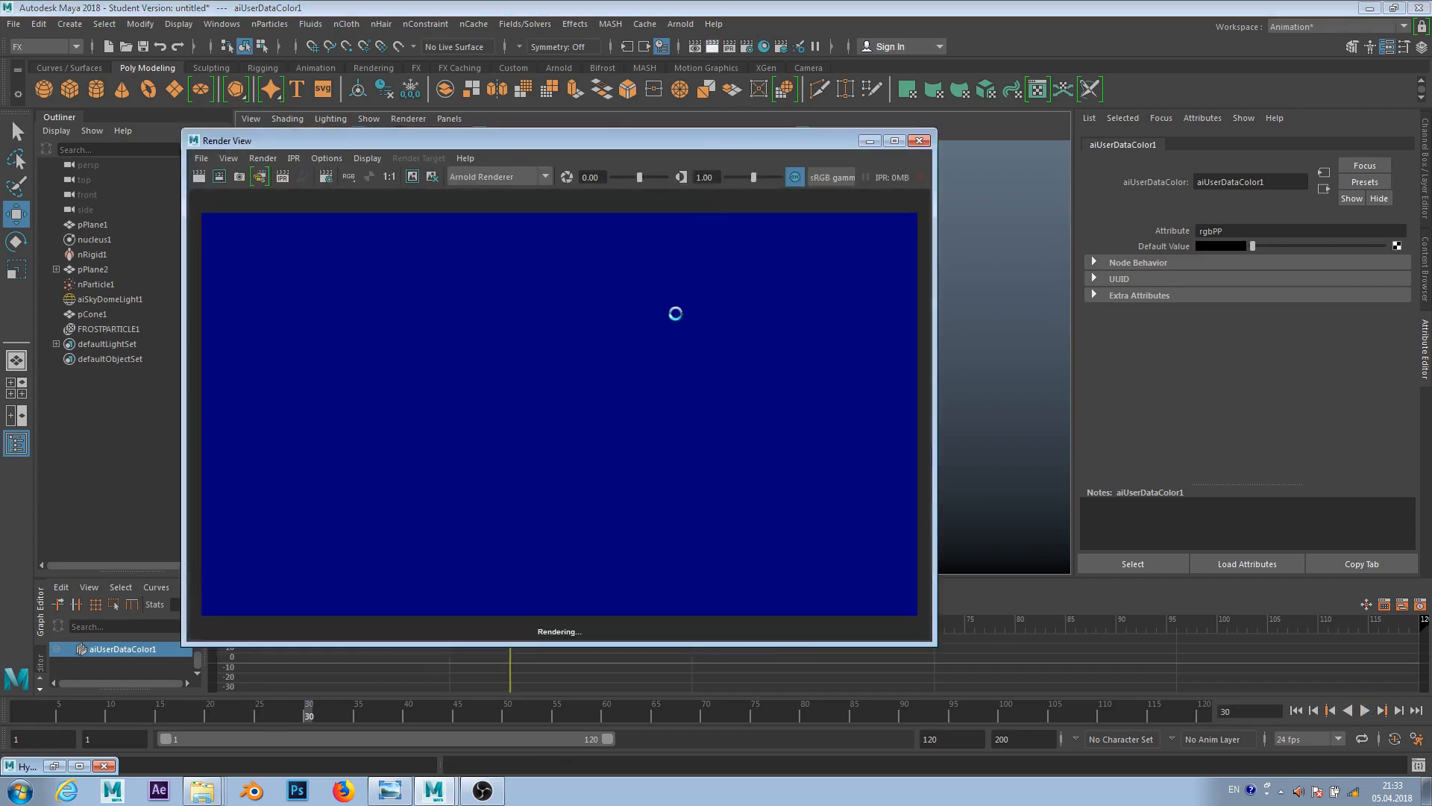
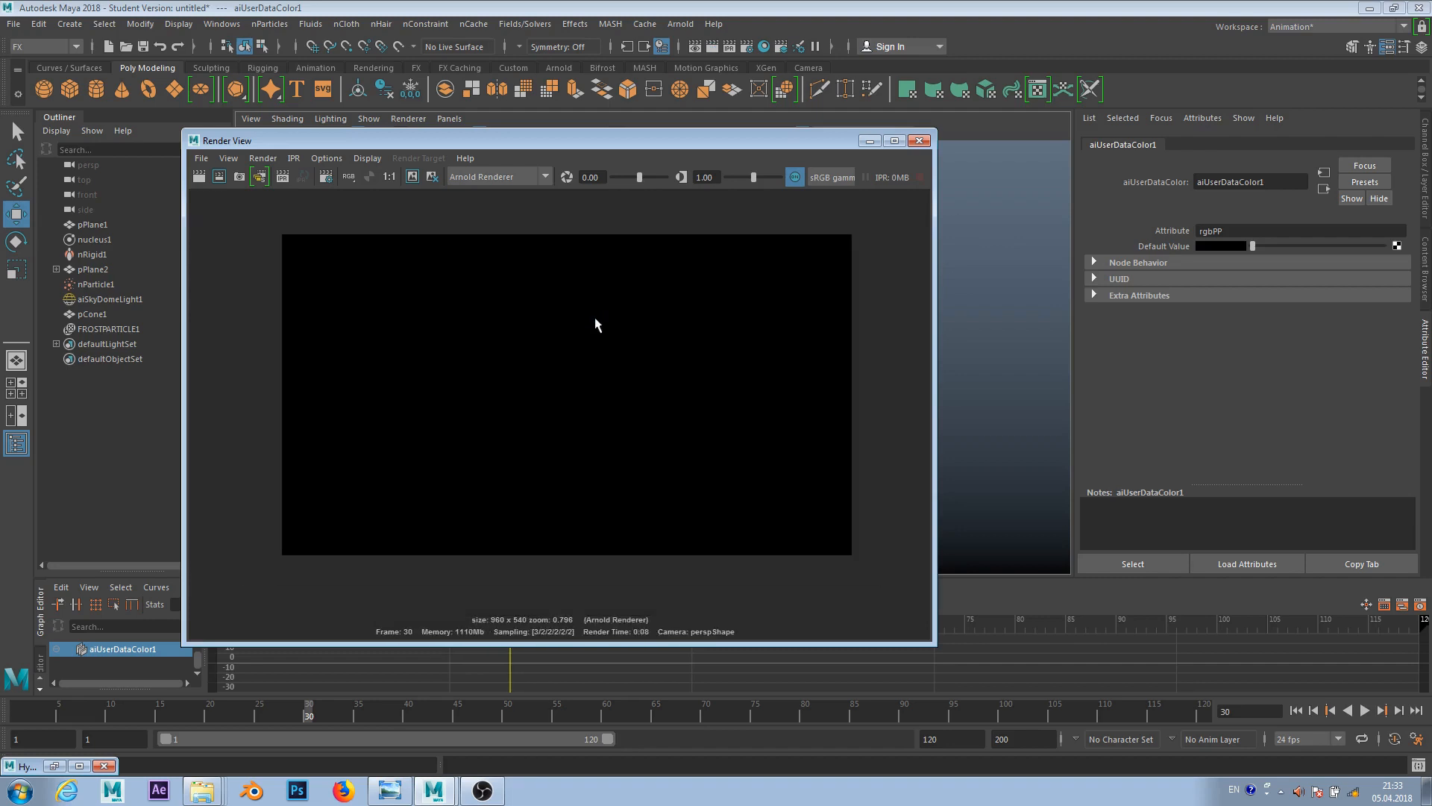
left_click(919, 141)
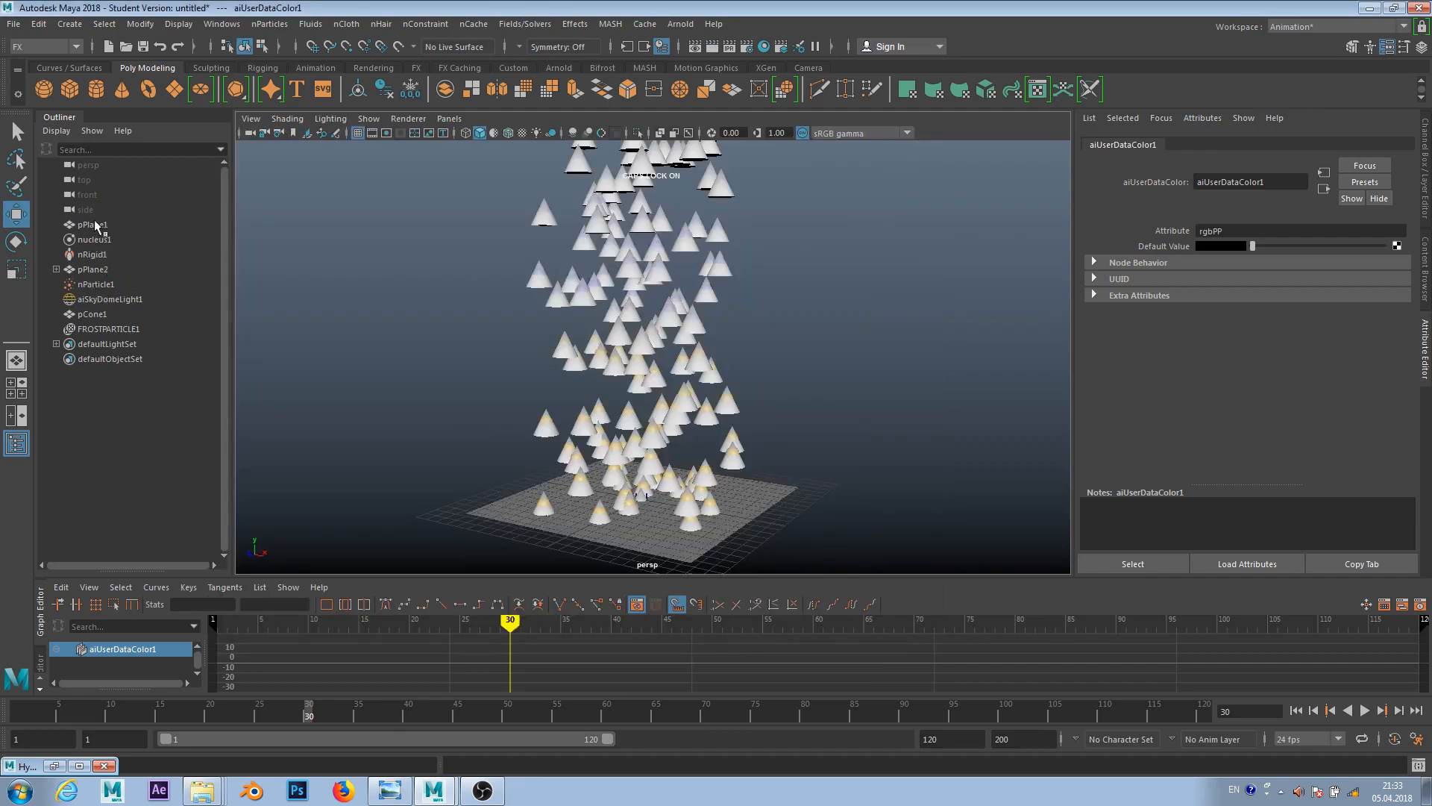
- Set aiSkyDomeLight1's colour to white and check the cones' colours in the Arnold RenderView
left_click(105, 299)
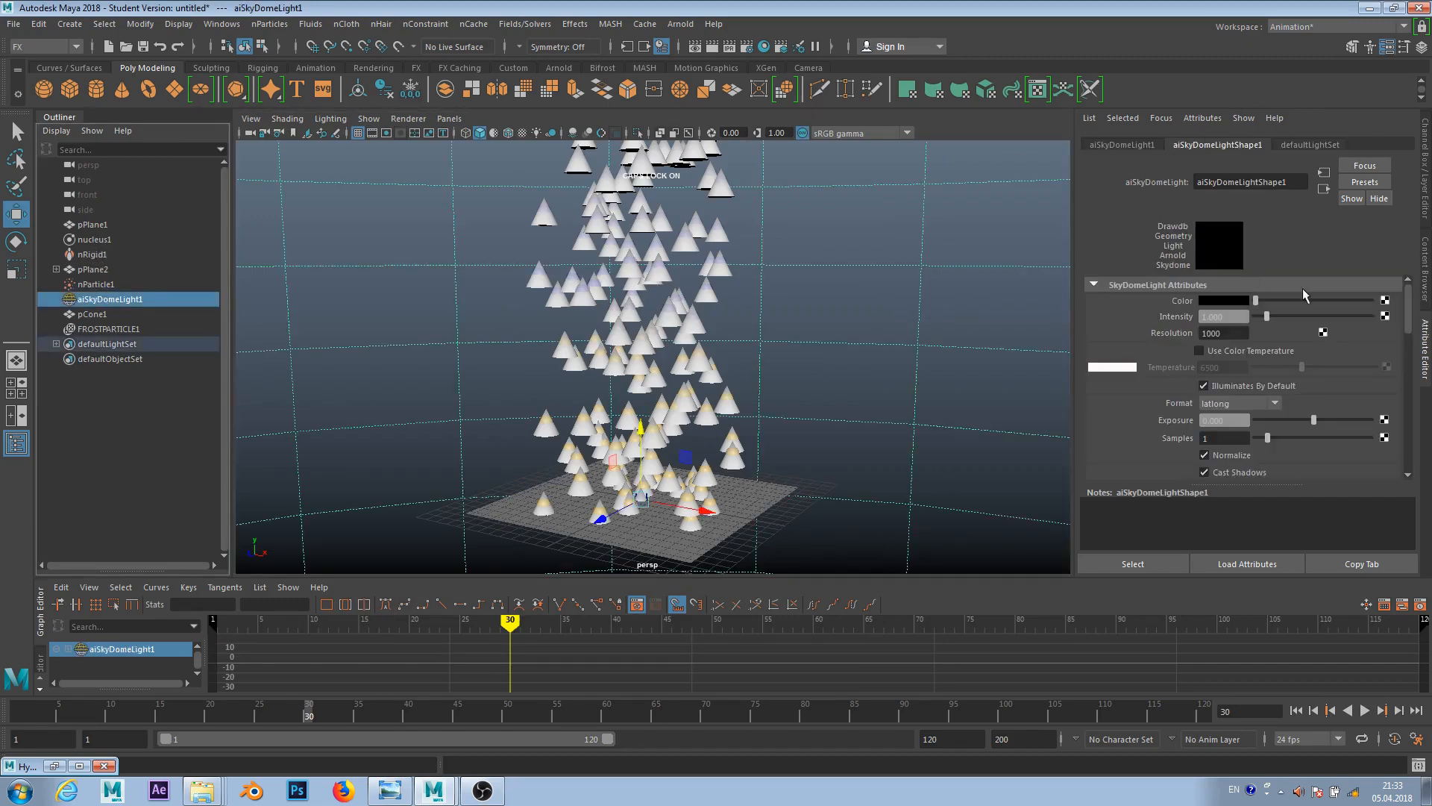
left_click_drag(1256, 299, 1429, 306)
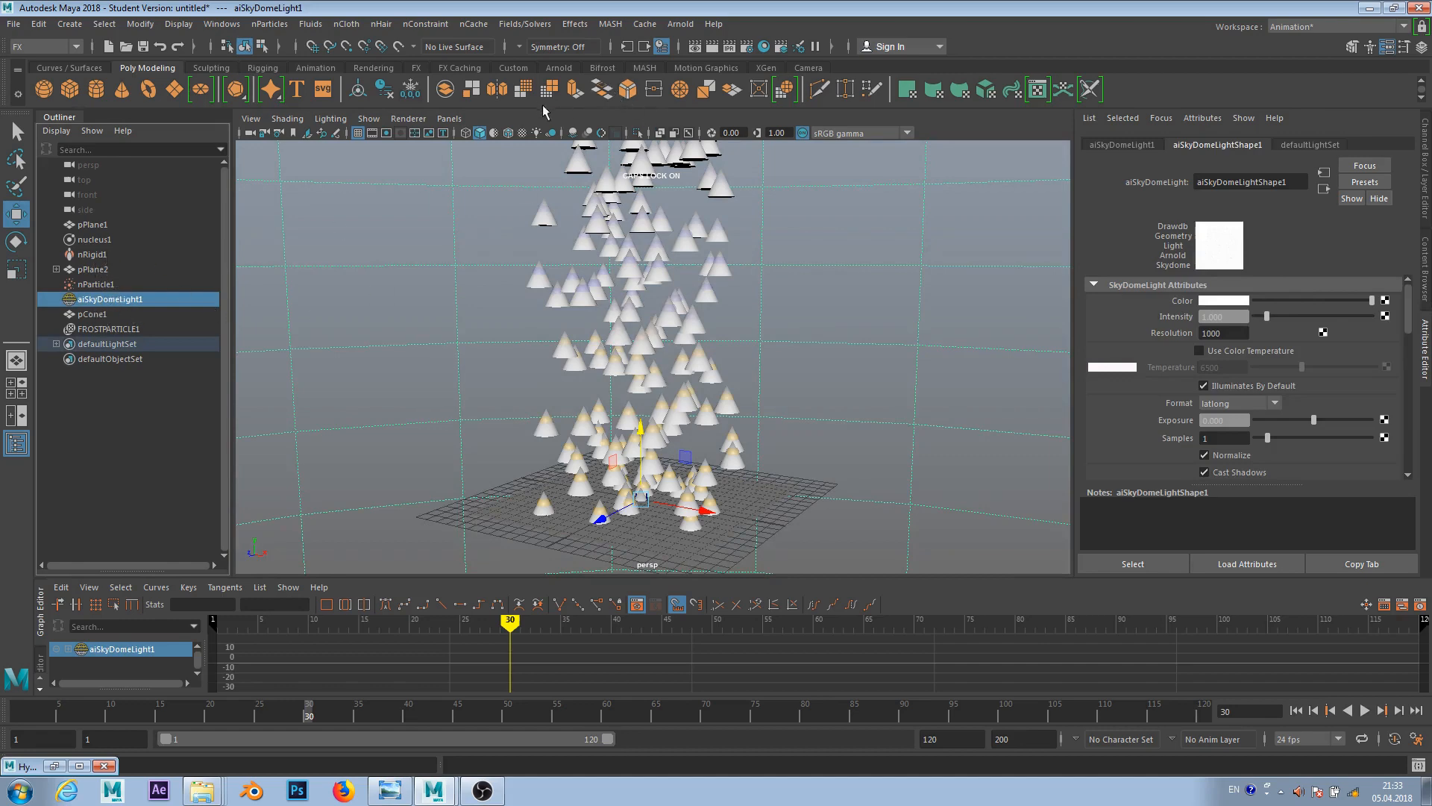
left_click(565, 68)
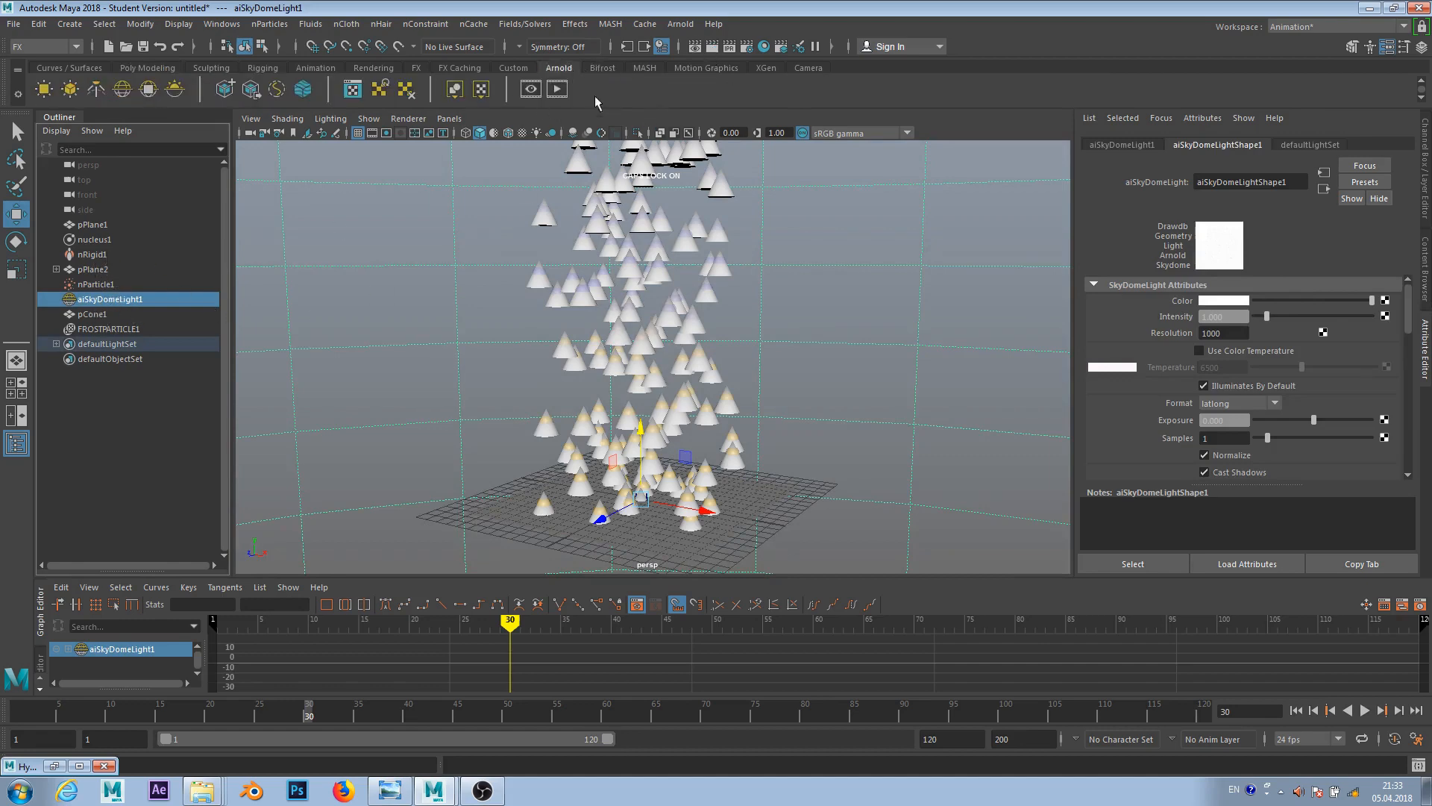
left_click(557, 89)
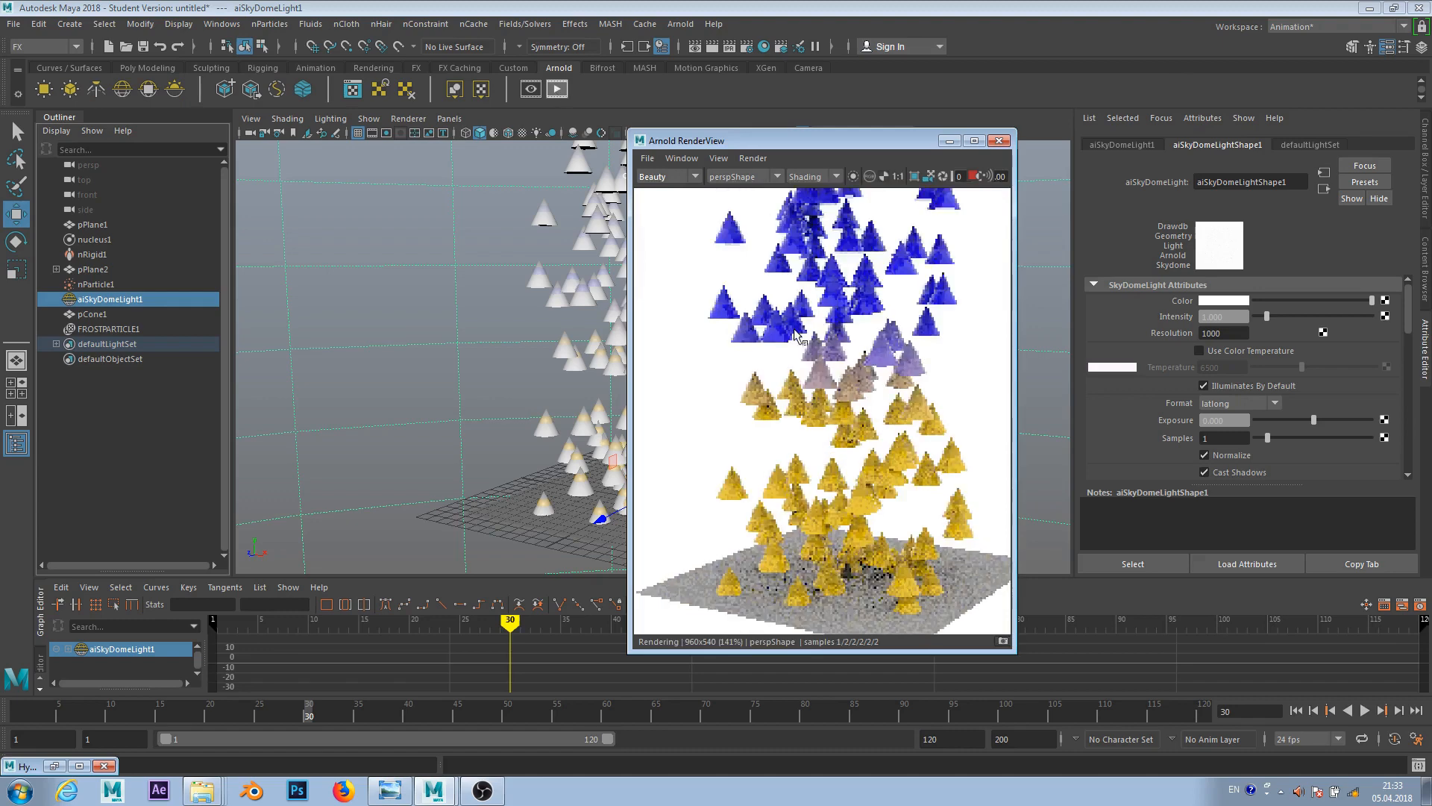
scroll(859, 328, "down", 2)
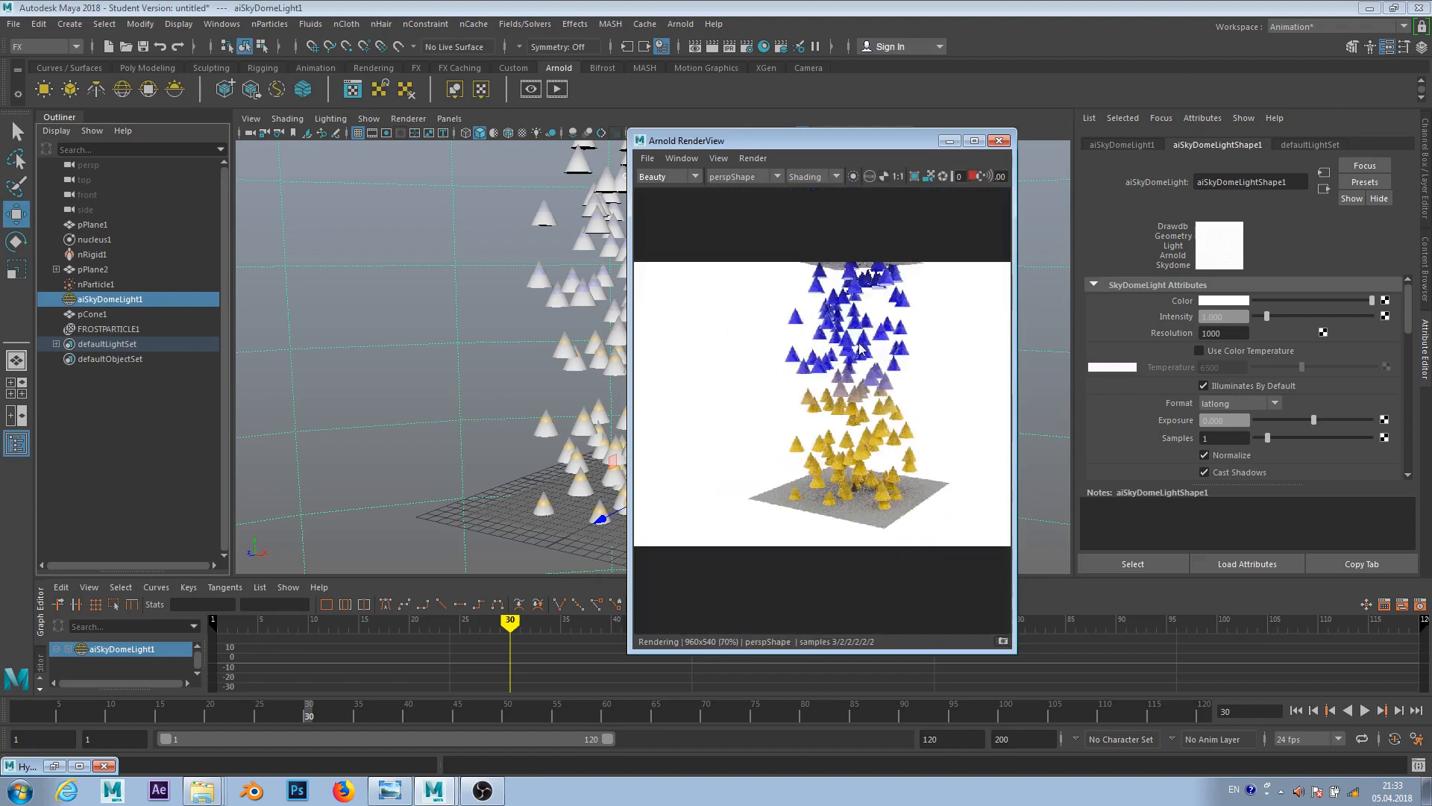
scroll(862, 349, "up", 2)
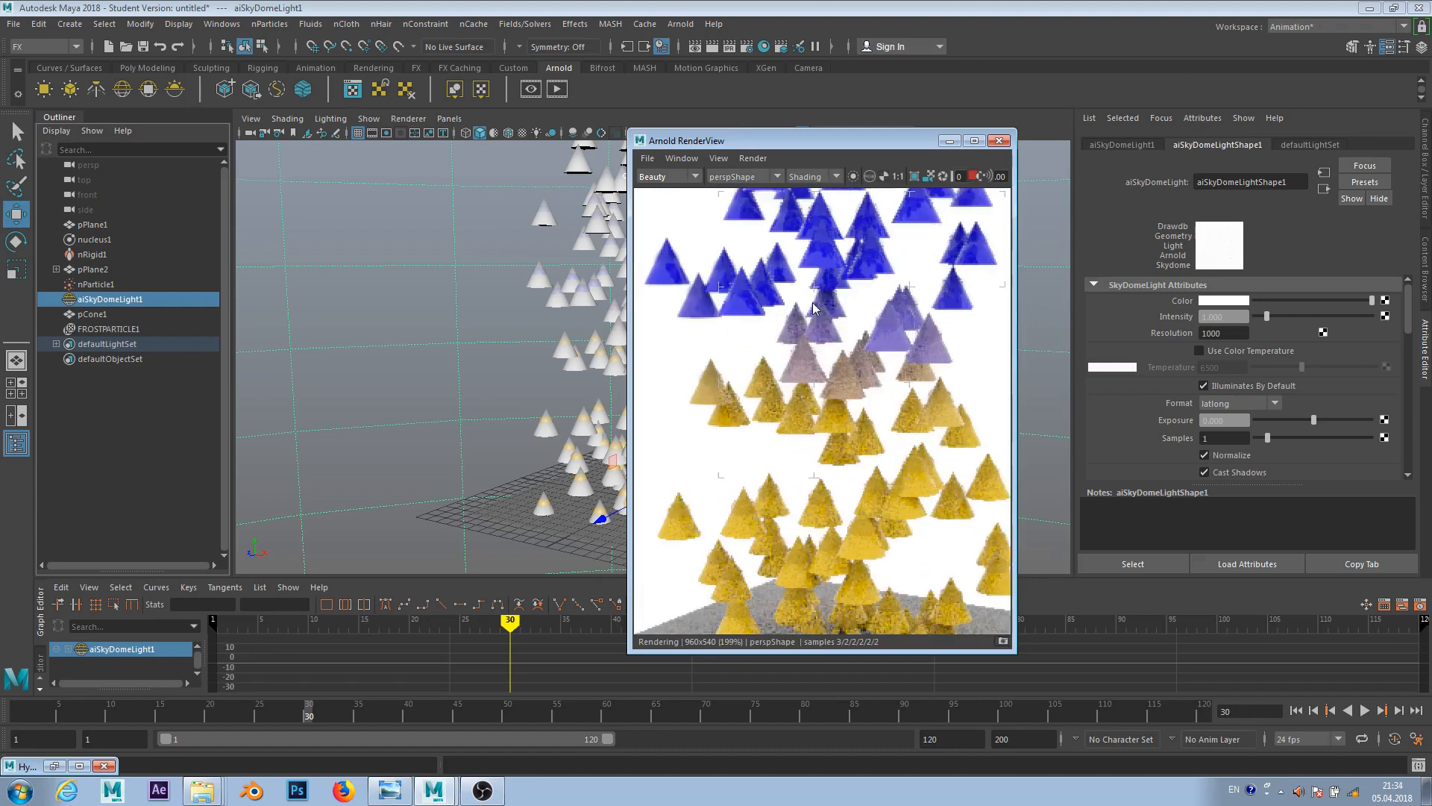
scroll(830, 334, "up", 2)
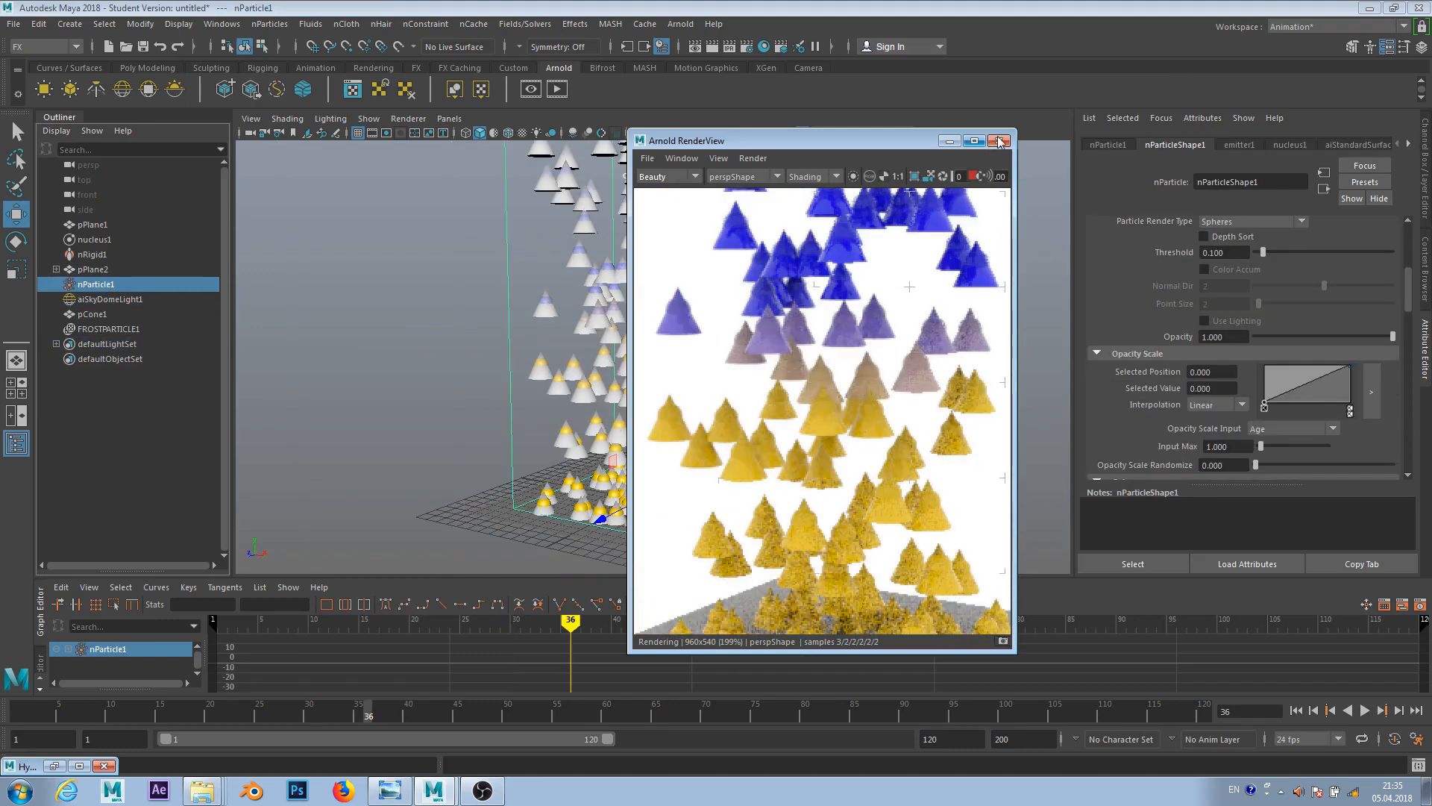
- Close the Arnold RenderView, inspect the cones up close, and restore the Hypershade to examine aiStandardSurface2_cone's network
left_click(1000, 141)
scroll(642, 312, "up", 2)
scroll(641, 312, "up", 4)
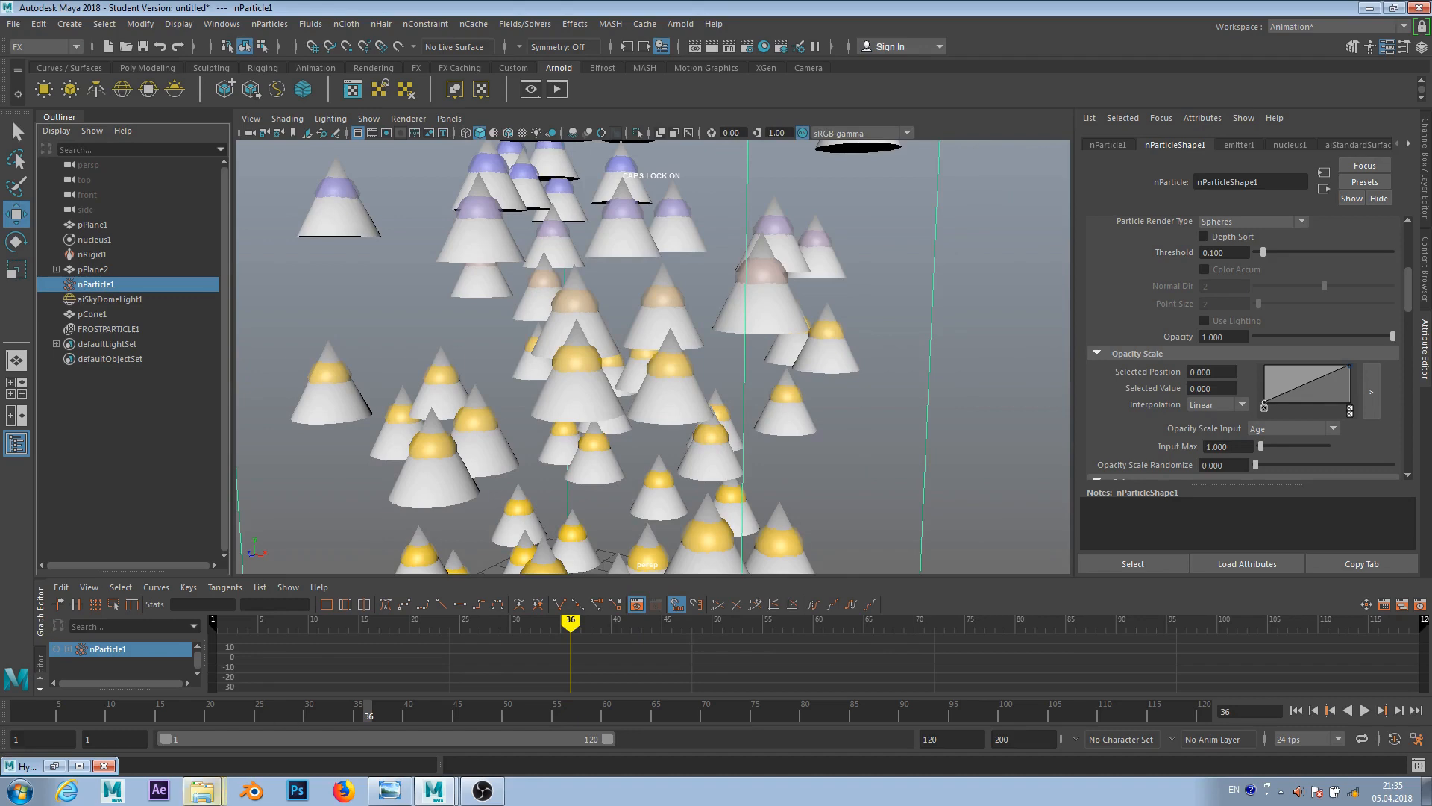
left_click(80, 766)
scroll(506, 401, "down", 8)
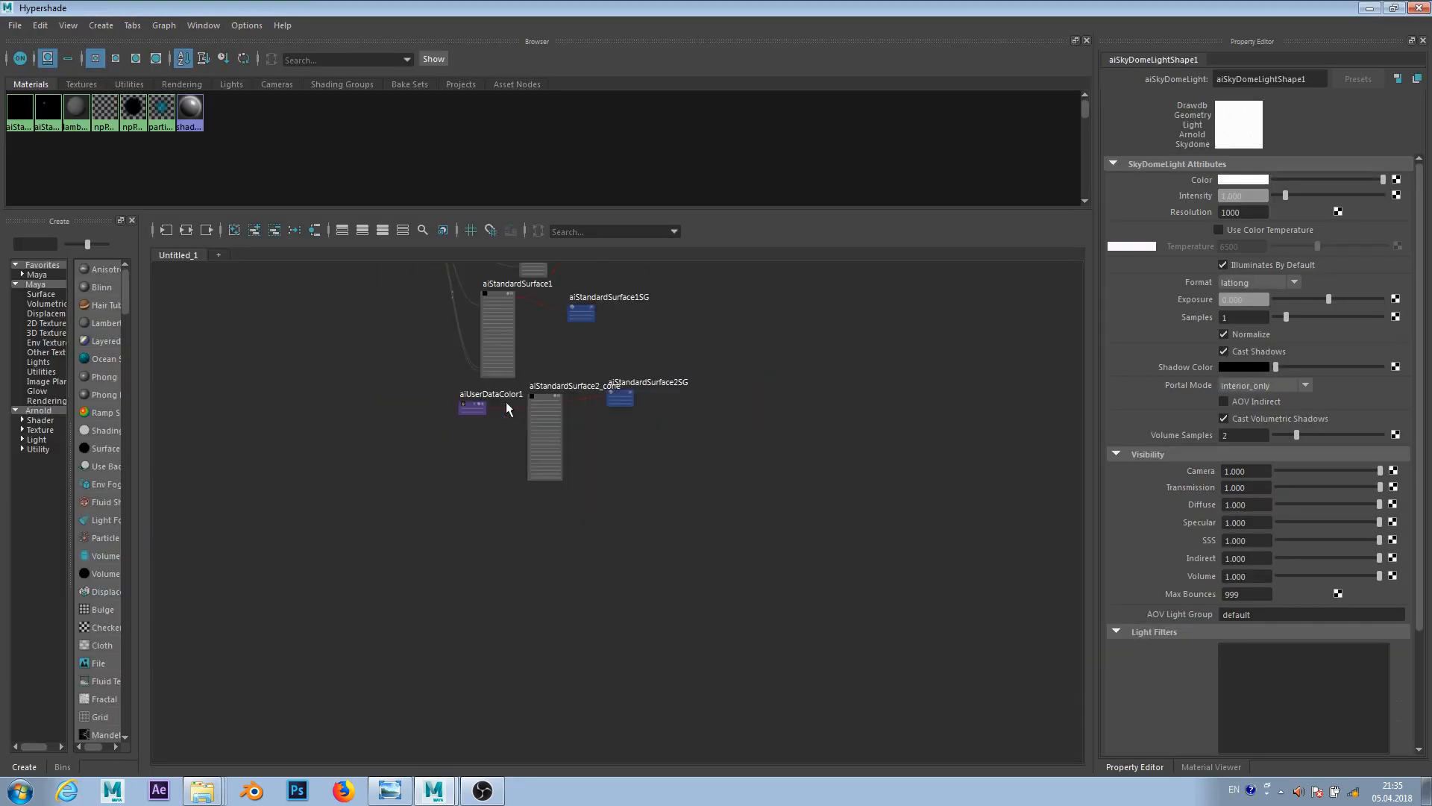
scroll(572, 345, "up", 6)
middle_click_drag(554, 394, 732, 305, "alt")
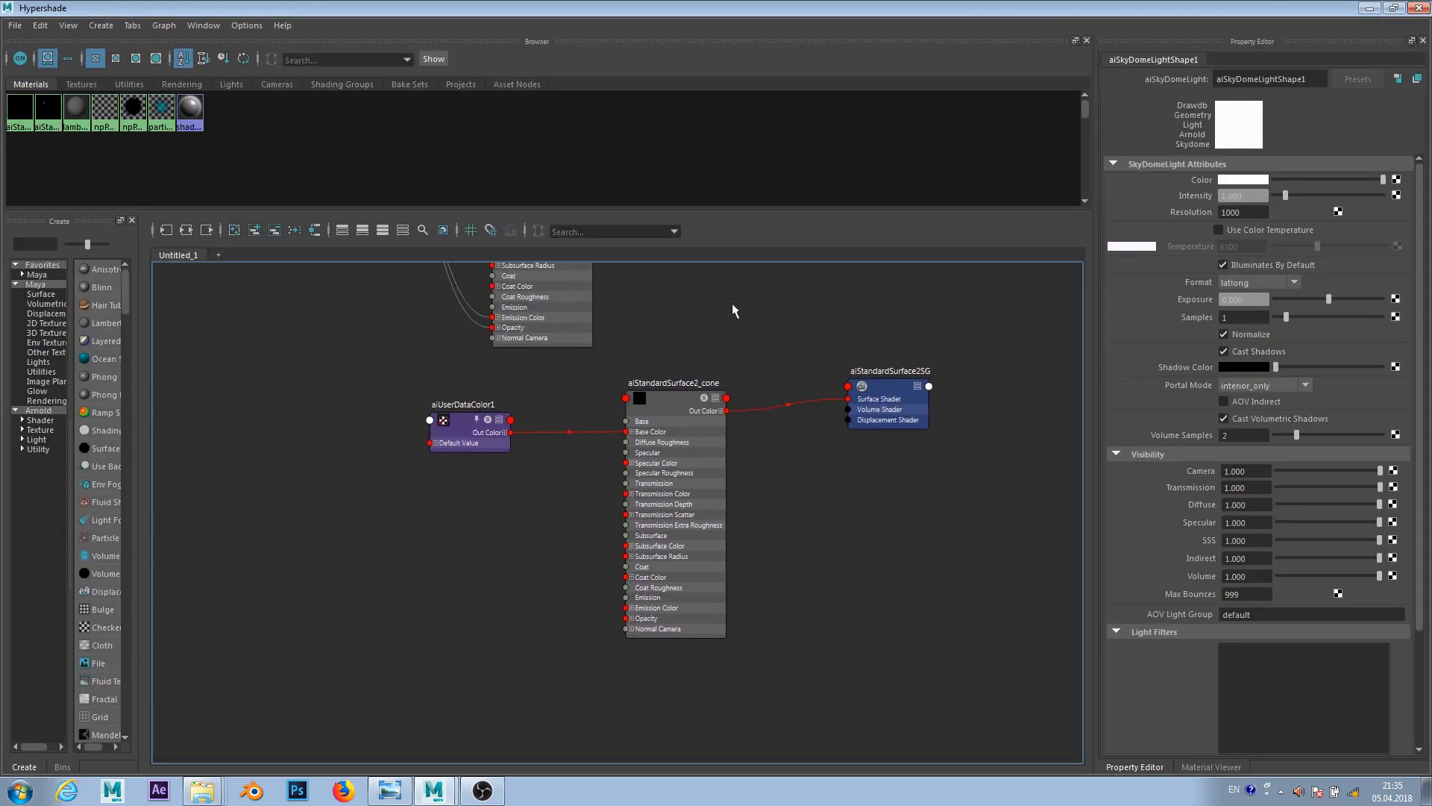
- Add an aiUserDataFloat node to the shader graph and place it below aiUserDataColor1
key("Tab")
type("AI")
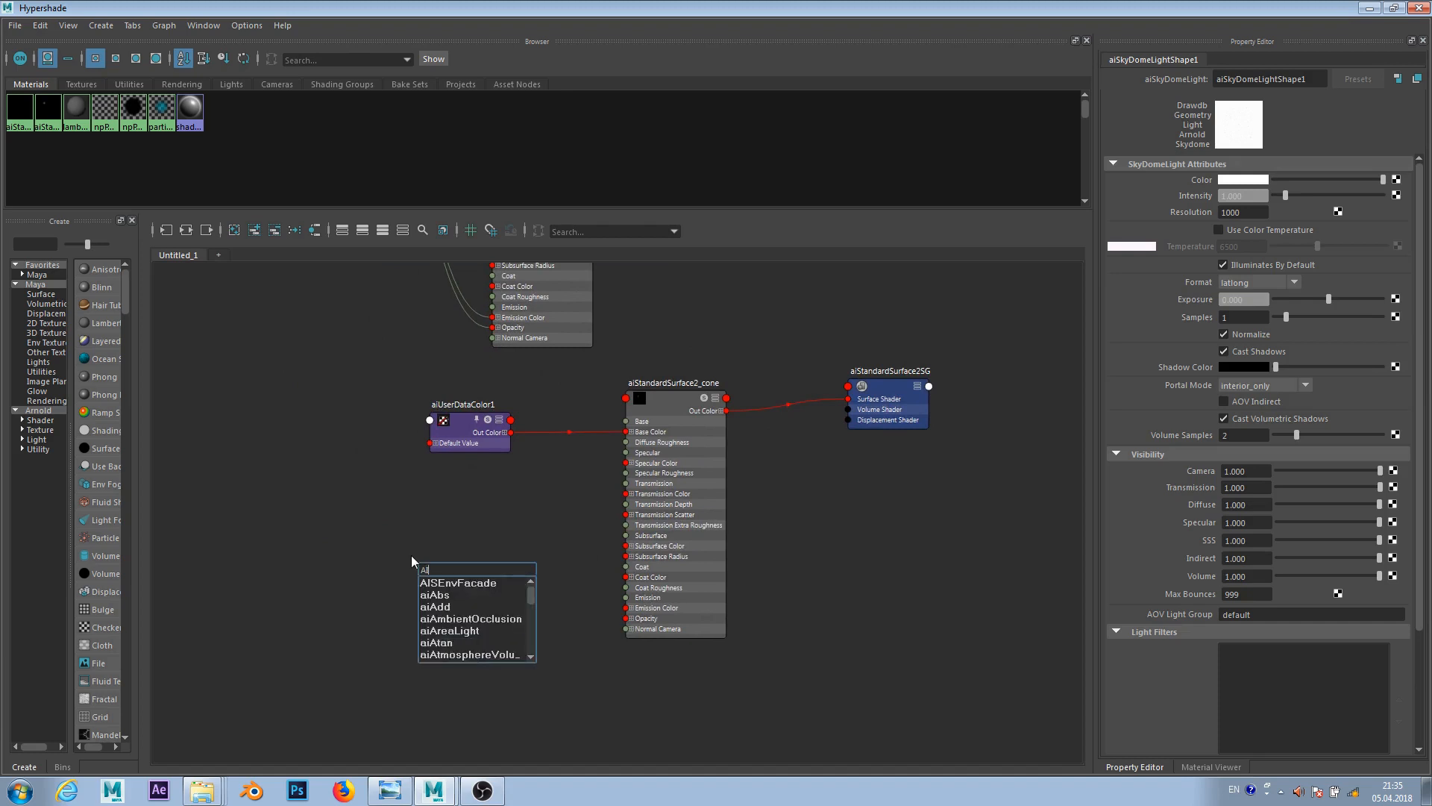
type("USED")
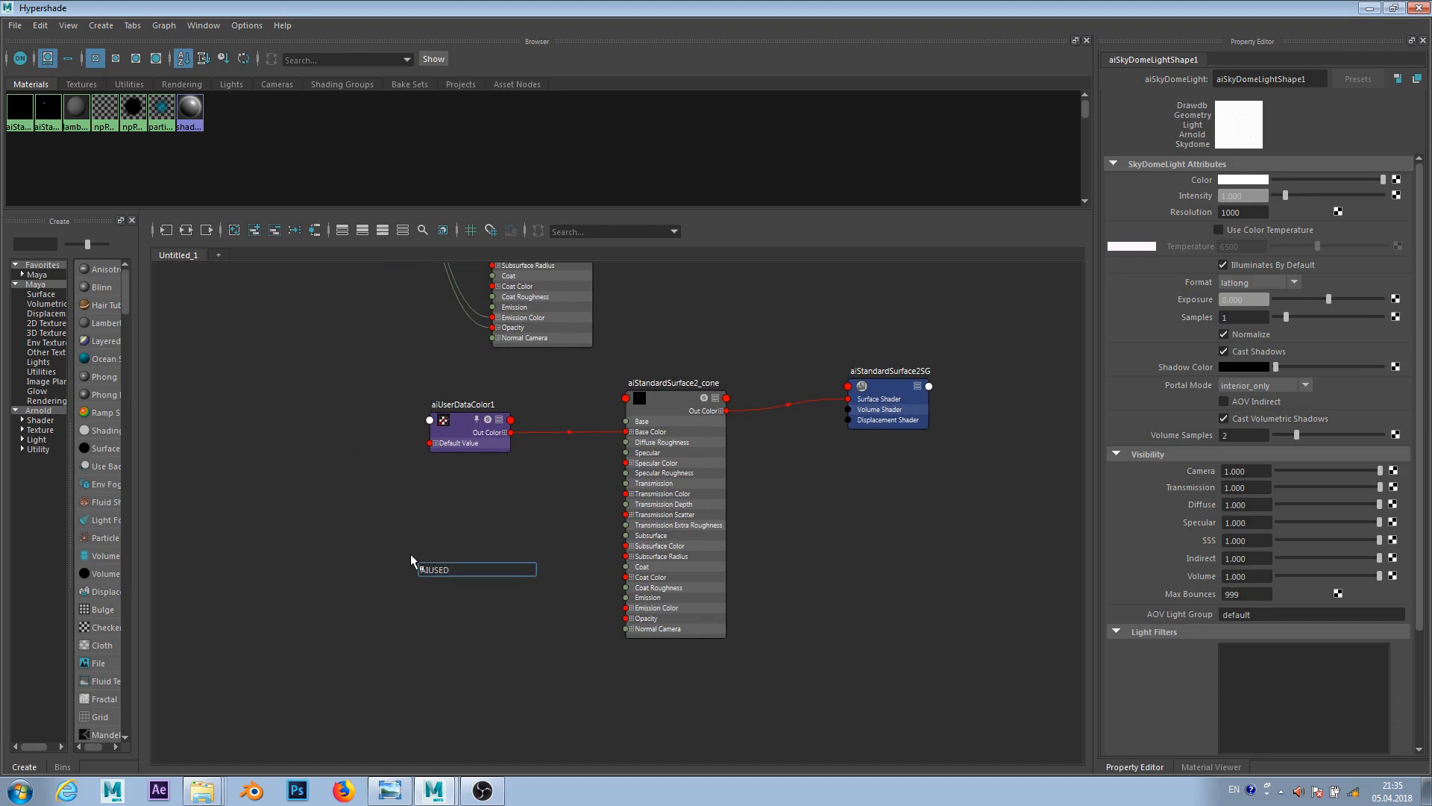
key("BackSpace")
type("R")
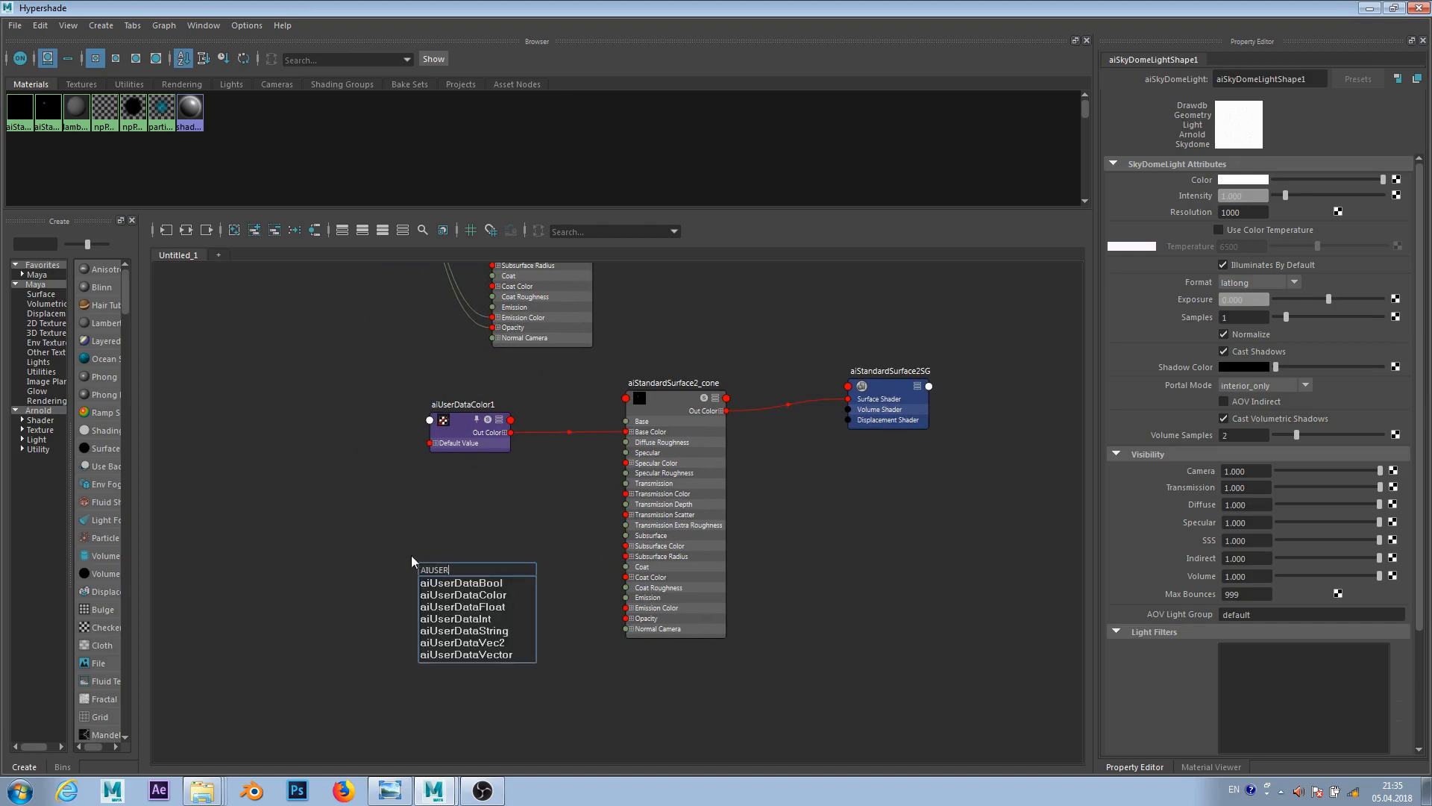
type("DATA")
left_click(465, 605)
left_click_drag(440, 561, 421, 524)
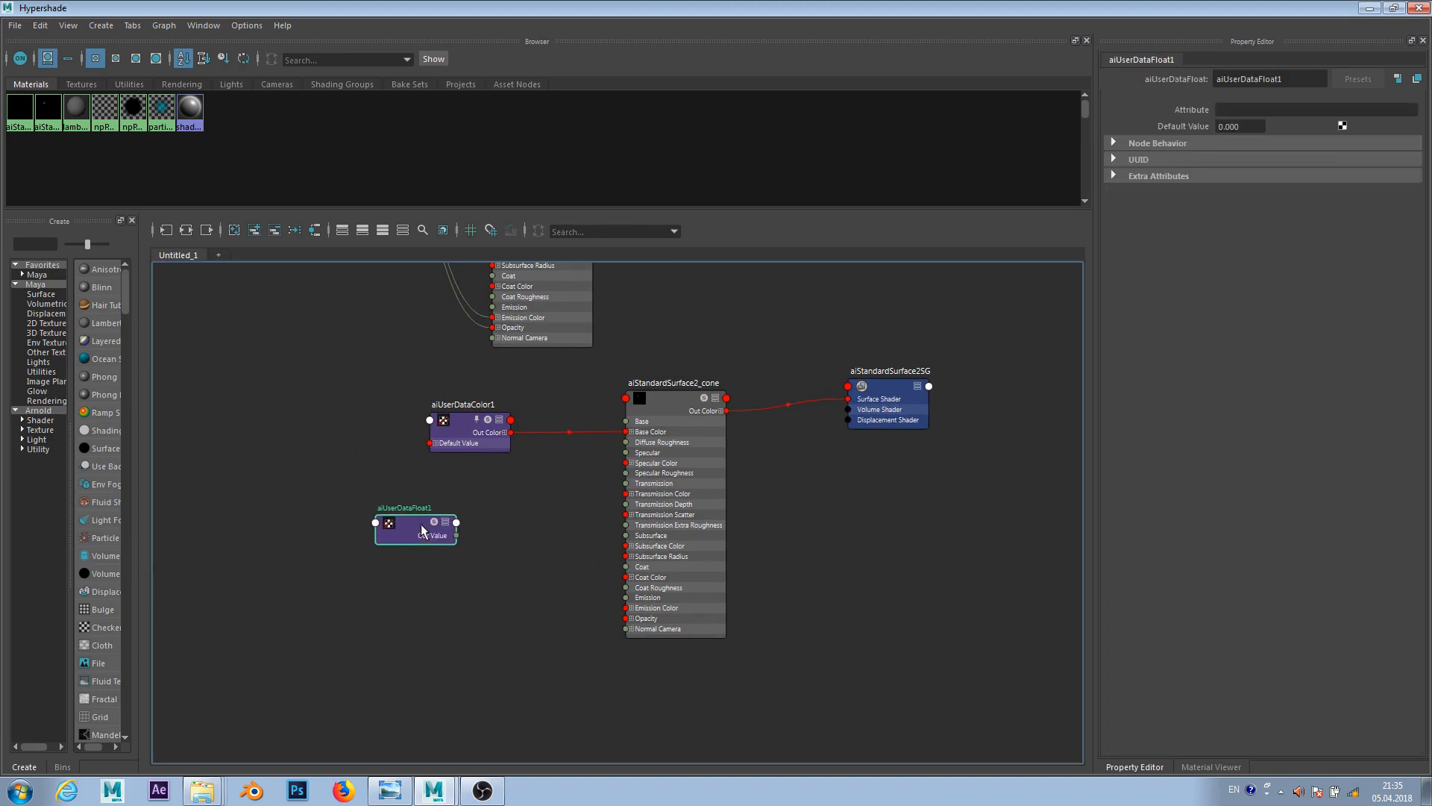
scroll(420, 523, "up", 2)
key("Tab")
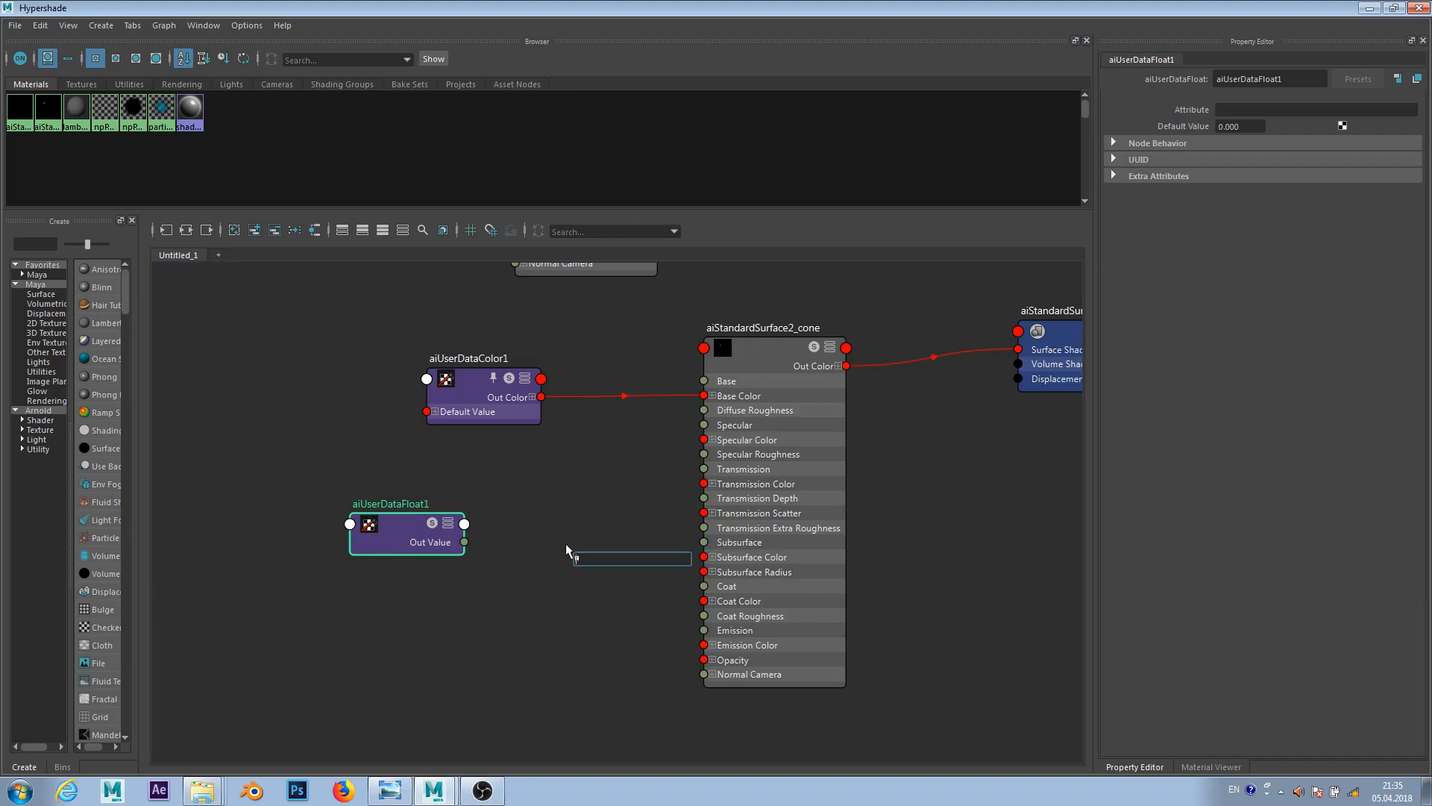
type("AIRA")
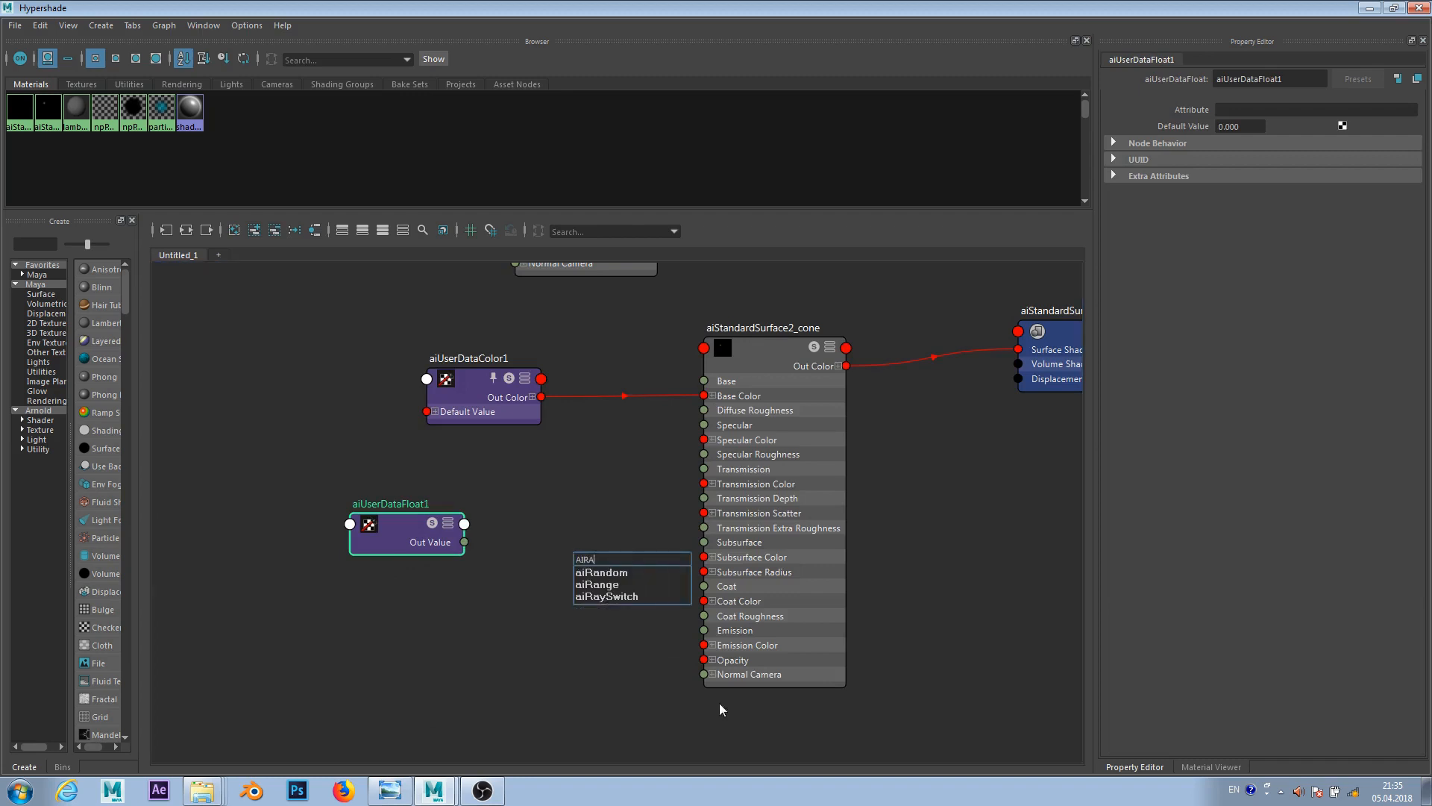
left_click(611, 574)
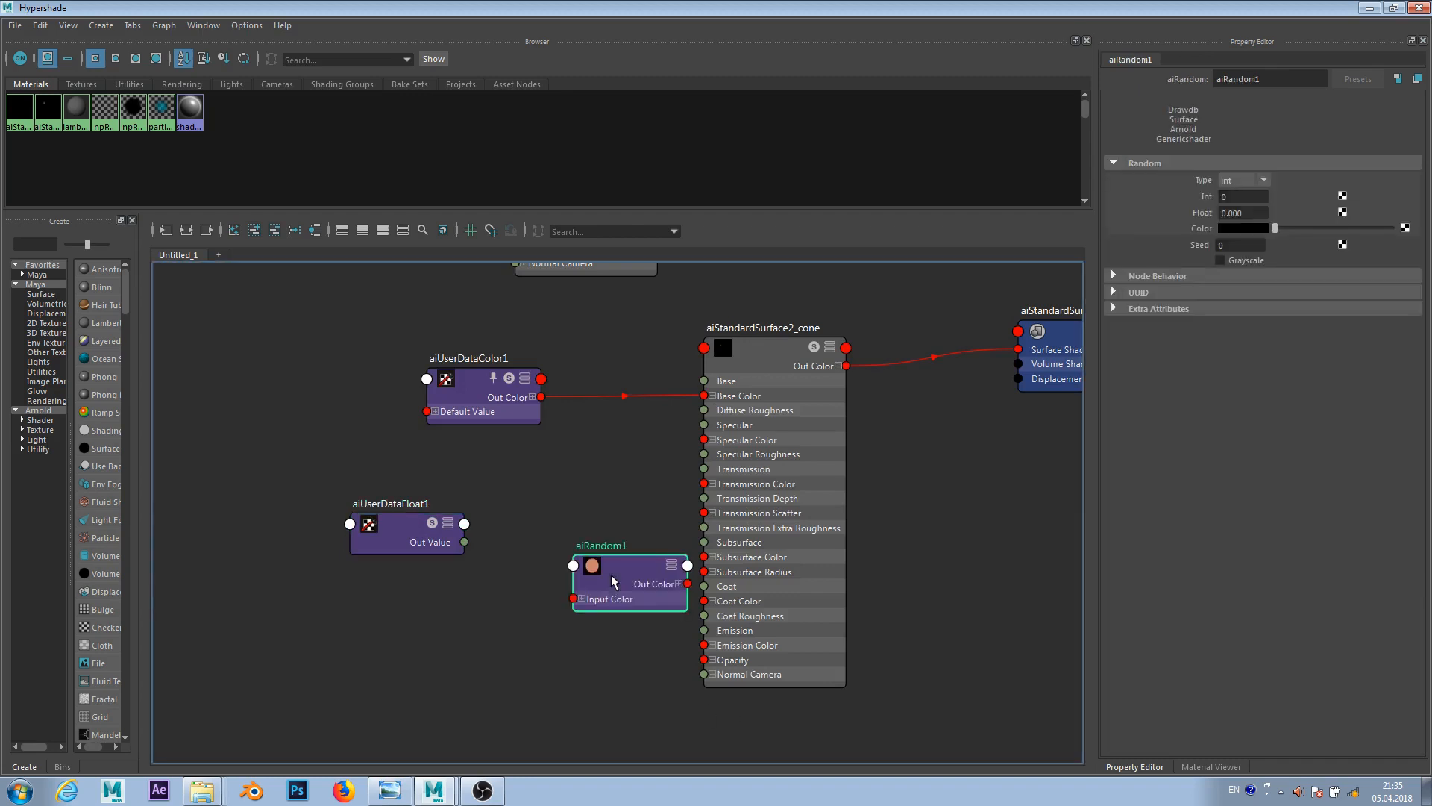
key("Delete")
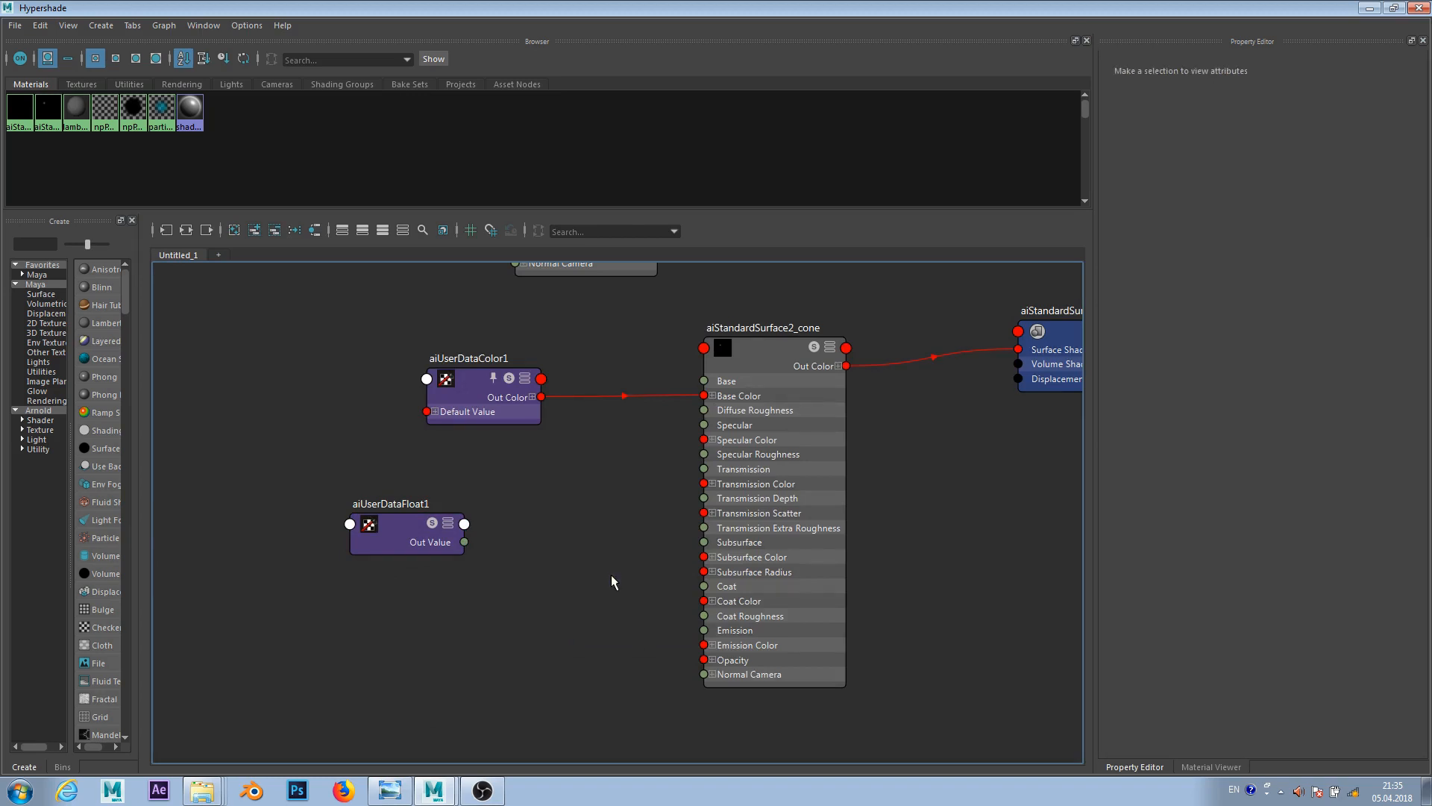
- Add an aiRange node and place it between aiUserDataFloat1 and aiStandardSurface2_cone
key("Tab")
type("aIRA")
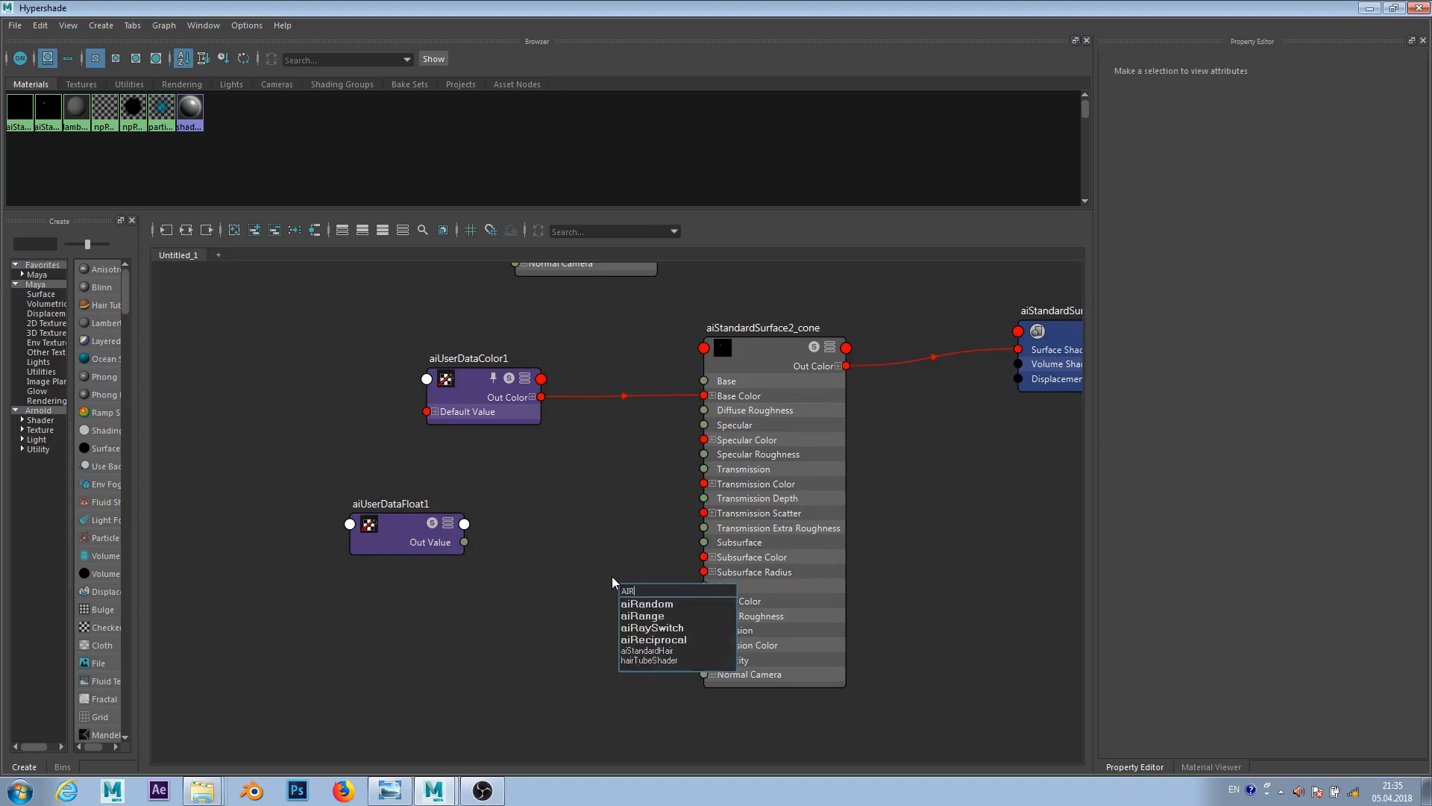
left_click(652, 616)
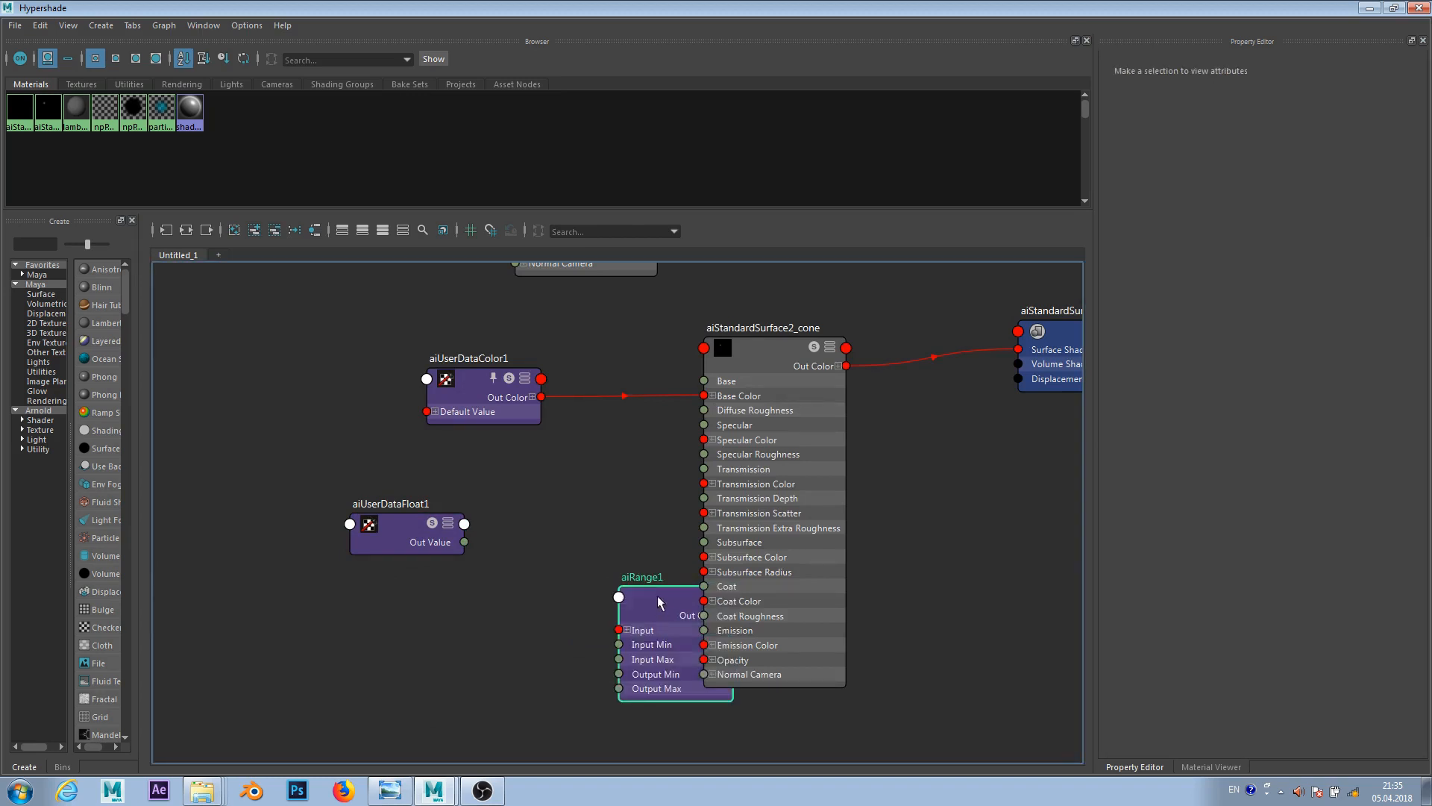
left_click_drag(657, 595, 489, 597)
- Connect aiUserDataFloat1's Out Value to aiRange1's Input R, G and B, and aiRange1's Out Color to aiStandardSurface2_cone's Opacity
left_click(499, 570)
left_click_drag(464, 542, 505, 631)
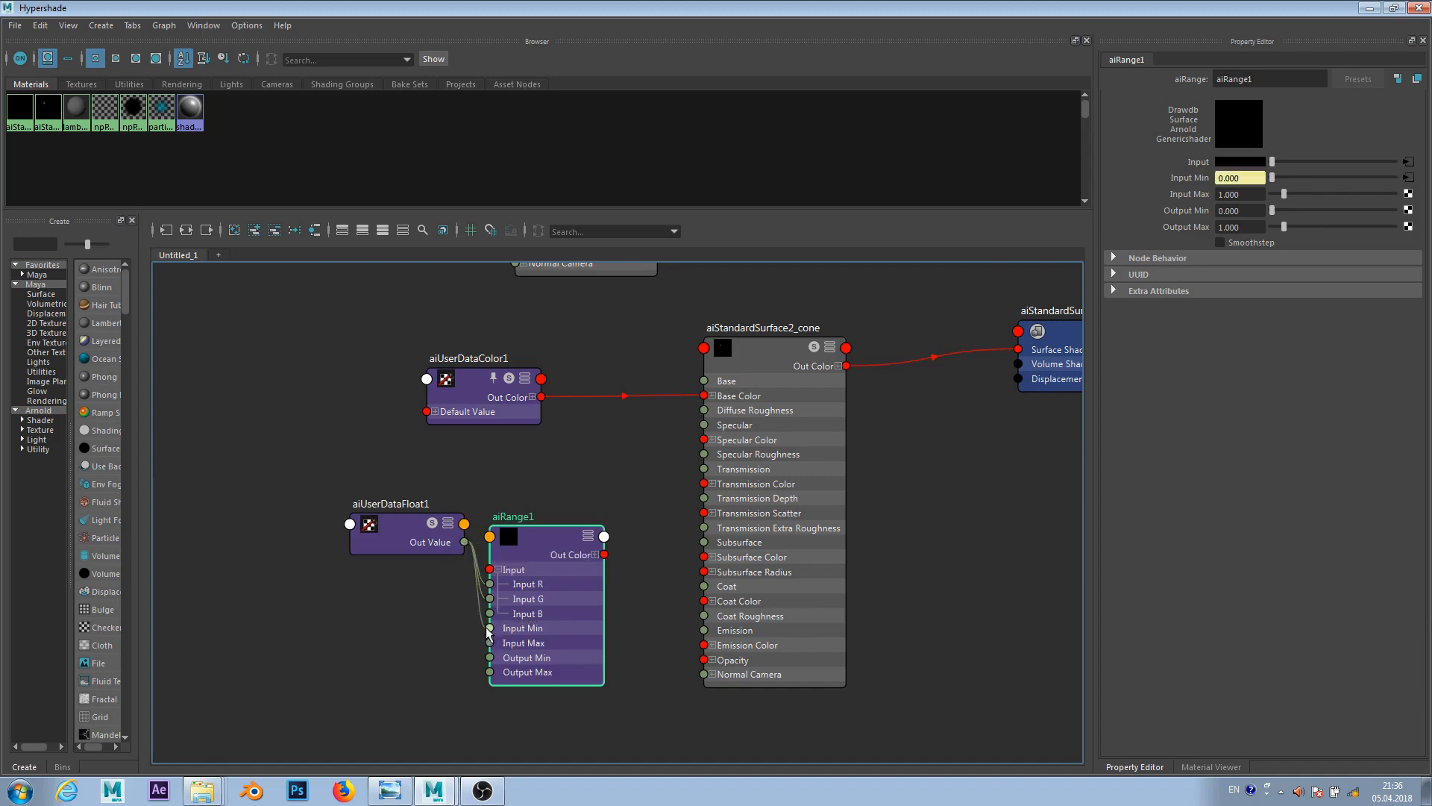
left_click_drag(489, 630, 487, 612)
left_click_drag(526, 550, 702, 659)
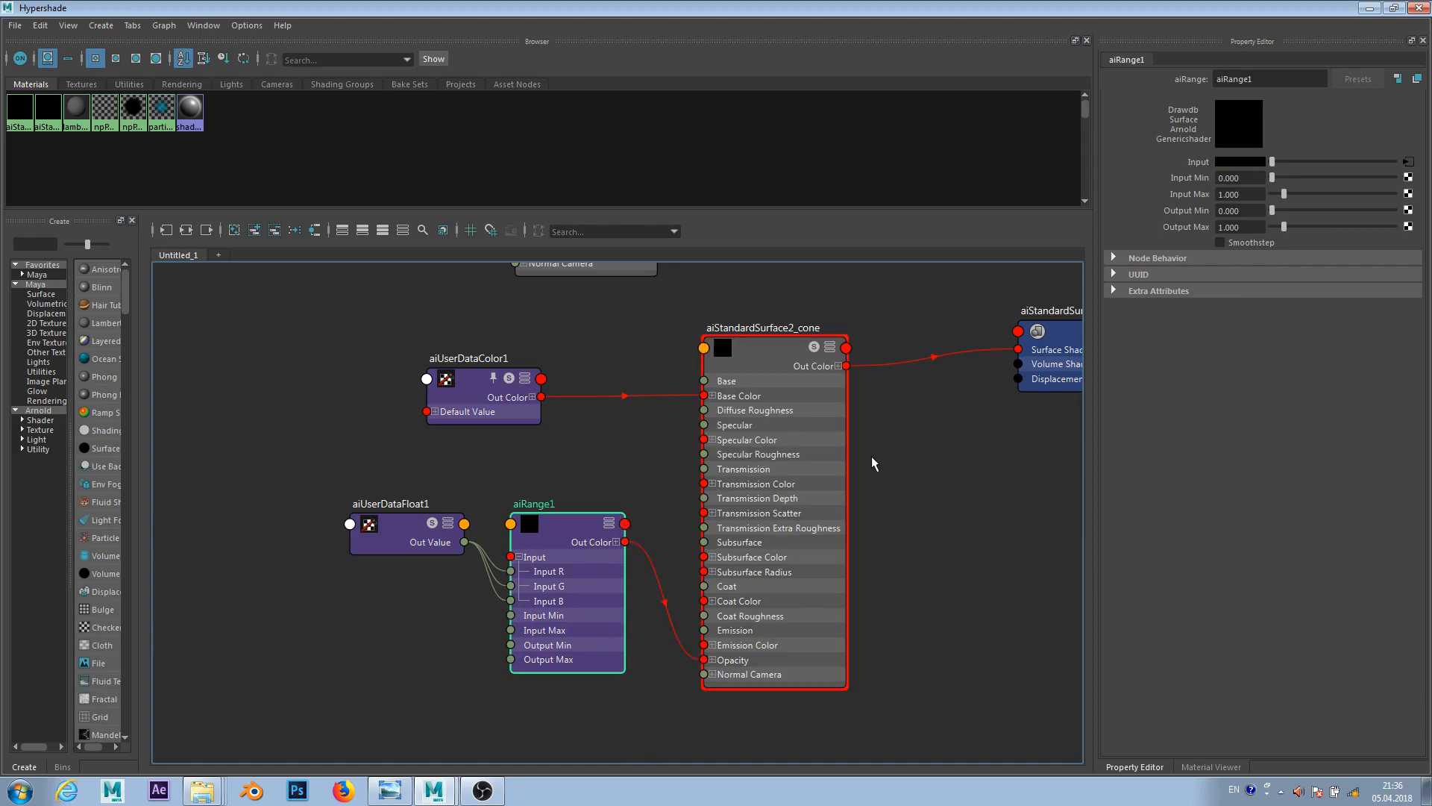
- Set aiUserDataFloat1's Attribute to opacityPP and minimise the Hypershade
left_click(415, 521)
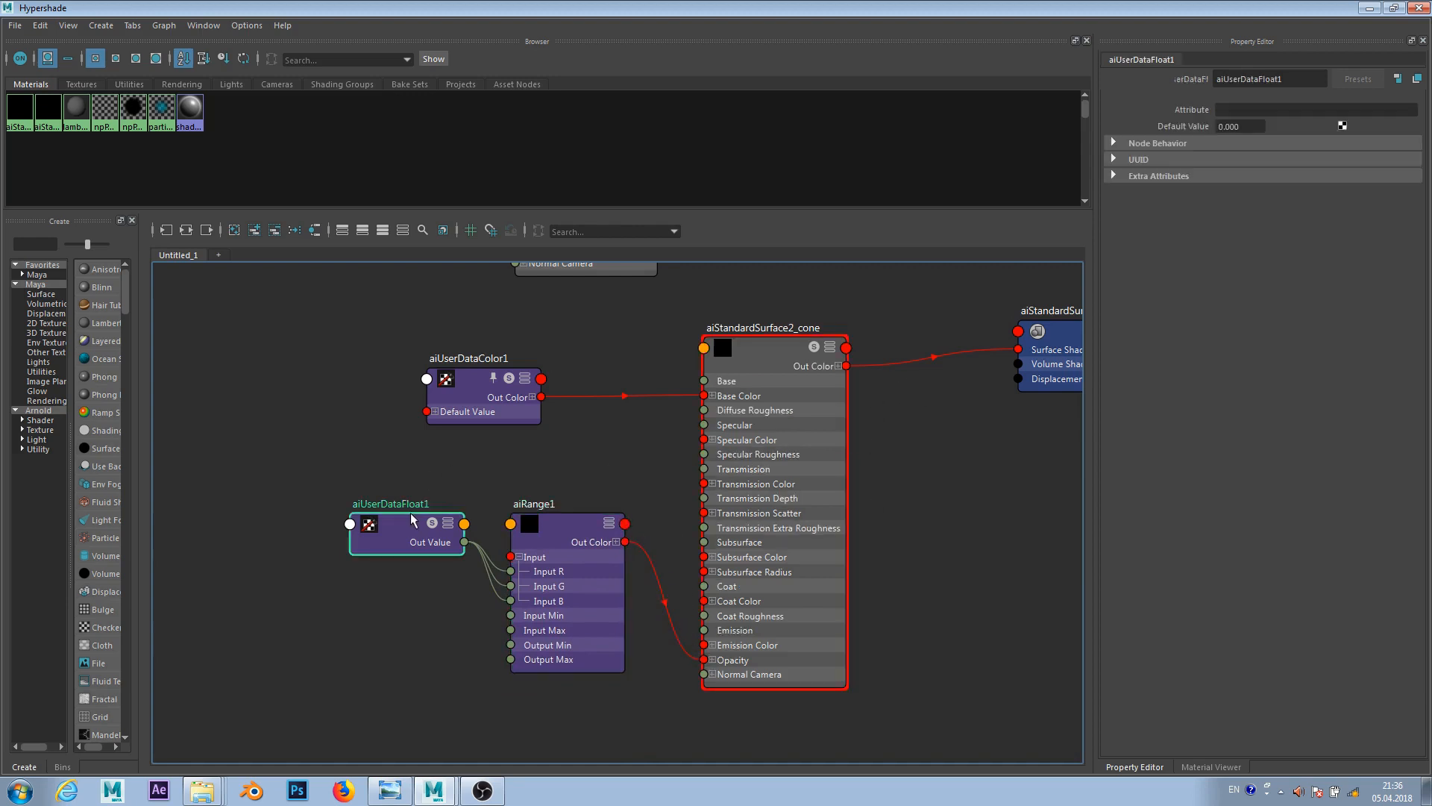
left_click(1253, 110)
type("OPA")
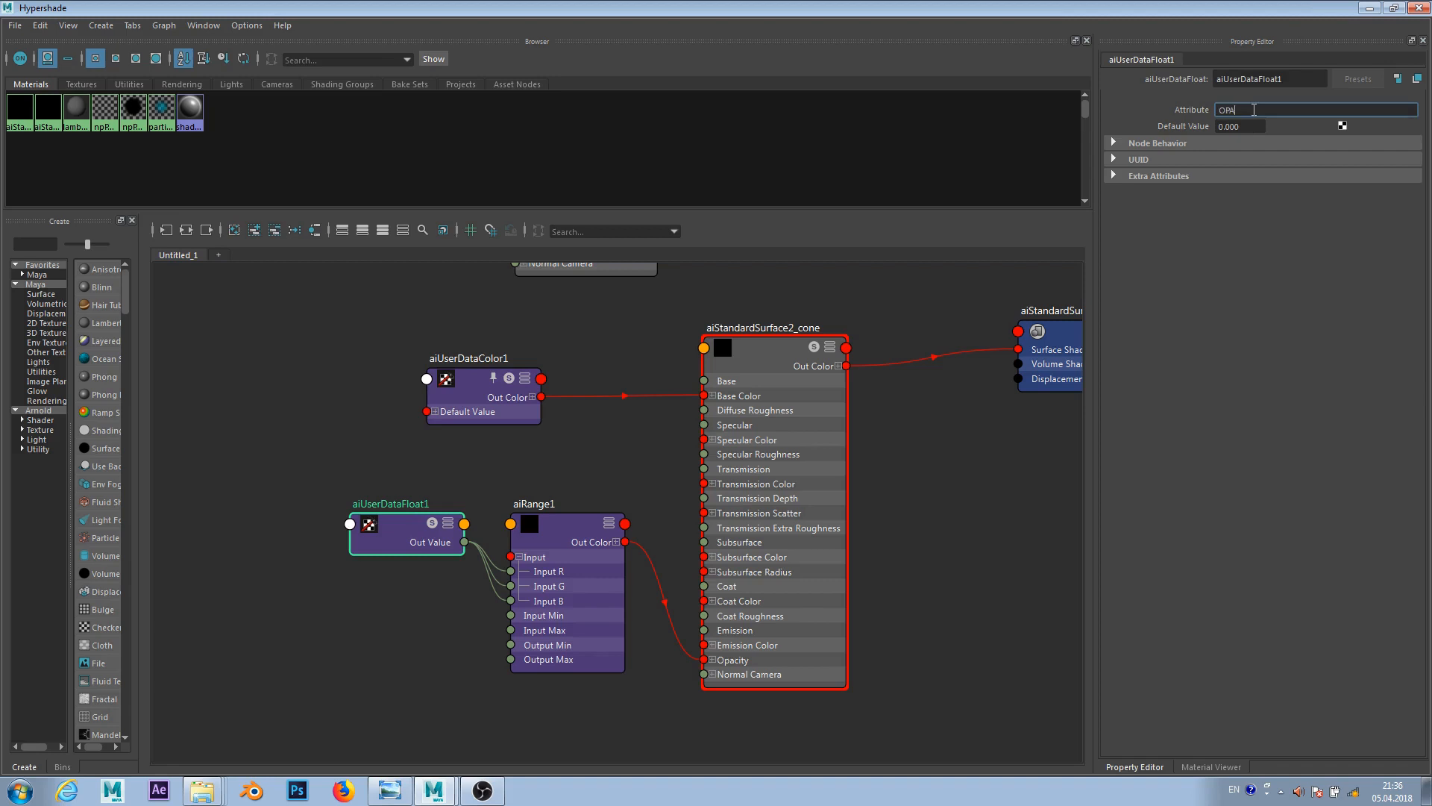
key("BackSpace")
key("BackSpace")
key("BackSpace")
type("opacity")
key("Return")
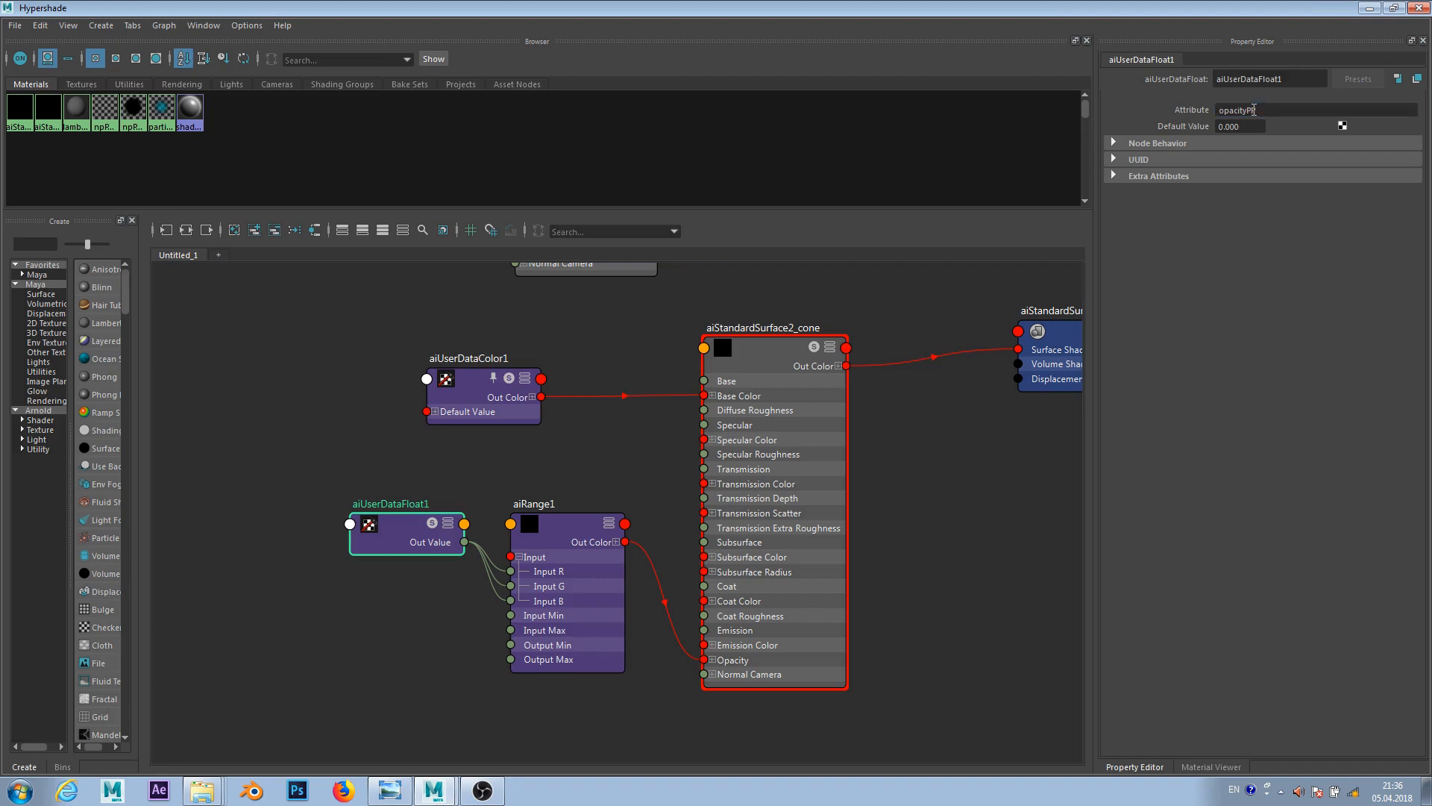
left_click(1369, 9)
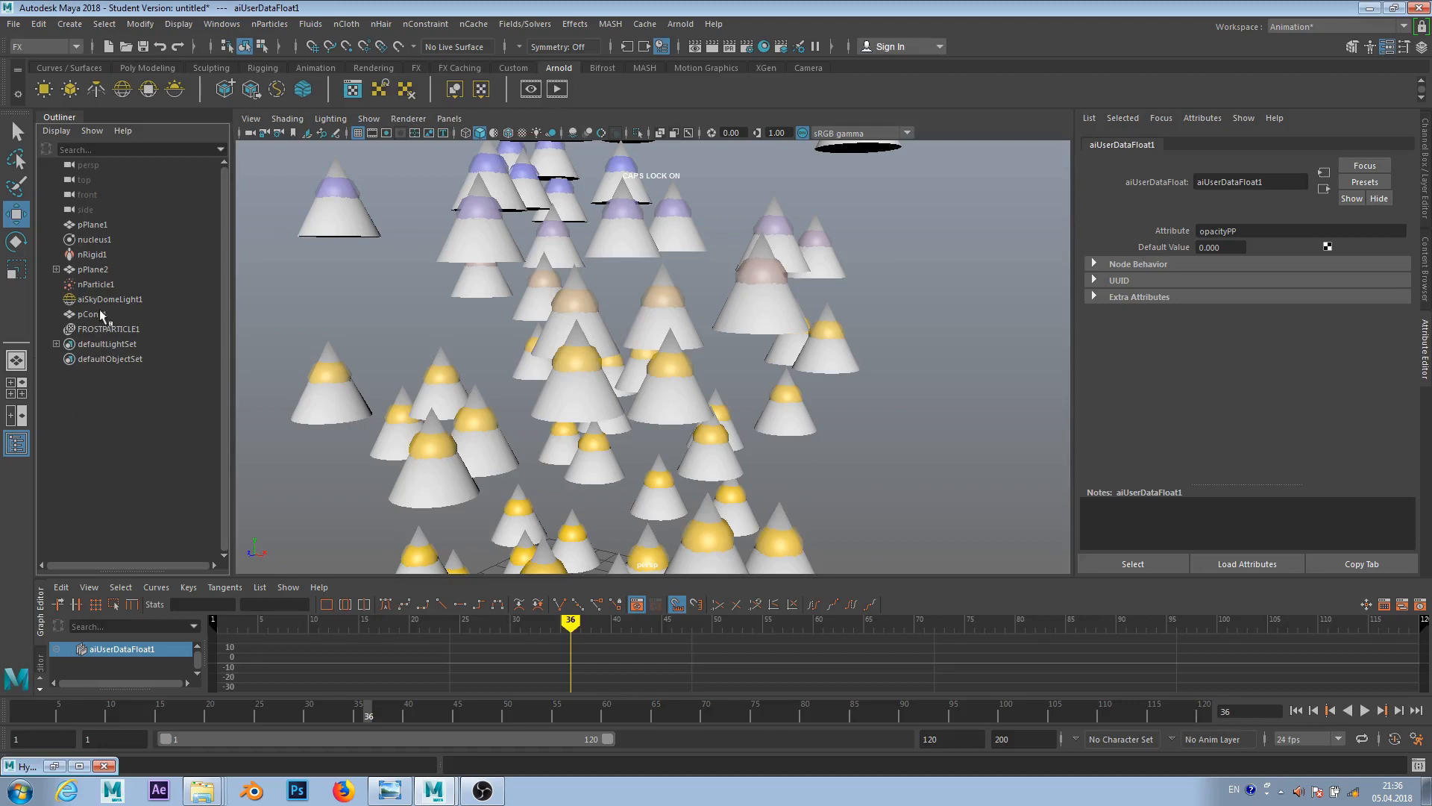
- Add opacityPP after rgbPP in nParticleShape1's Arnold Export Attributes
left_click(91, 283)
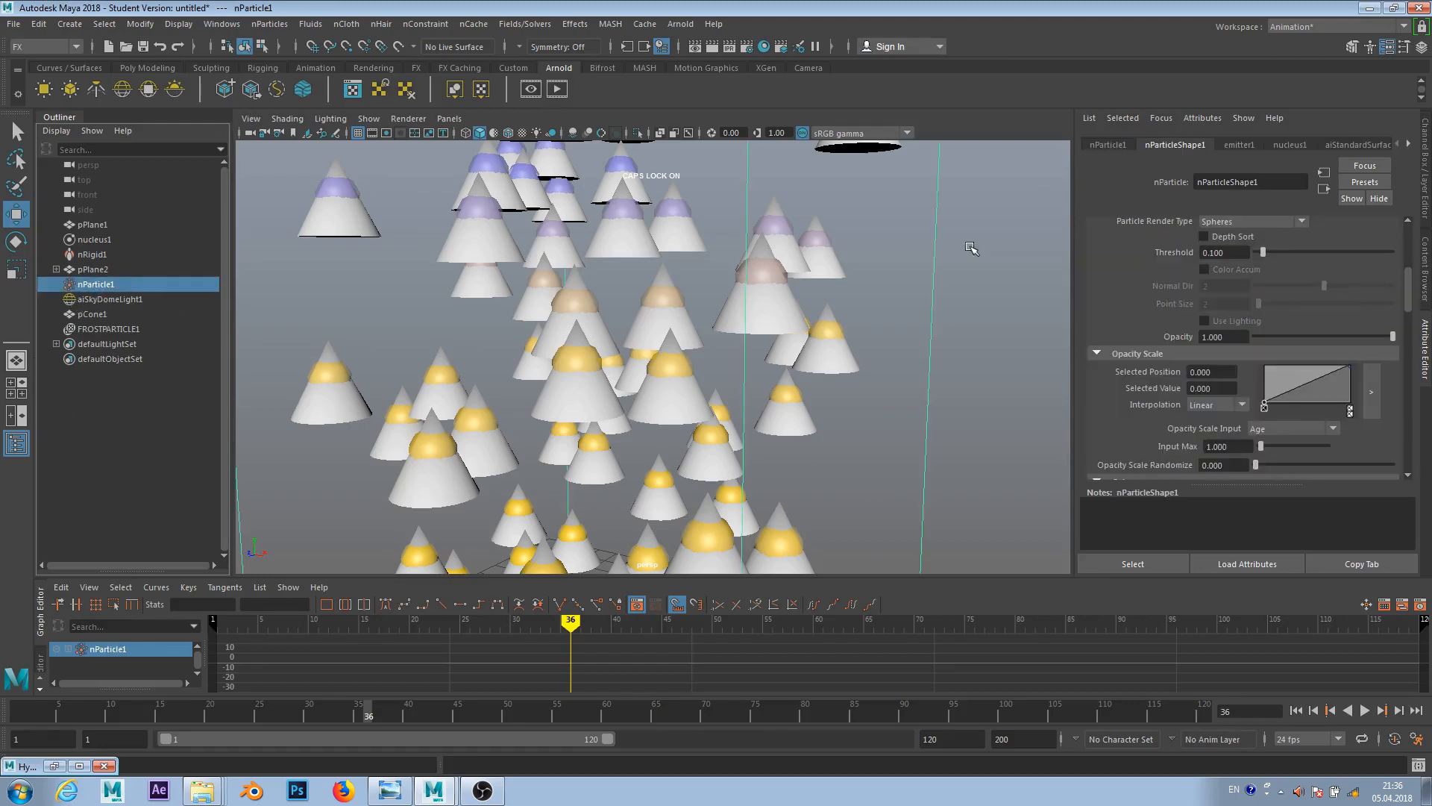
scroll(1179, 363, "down", 8)
scroll(1188, 366, "down", 10)
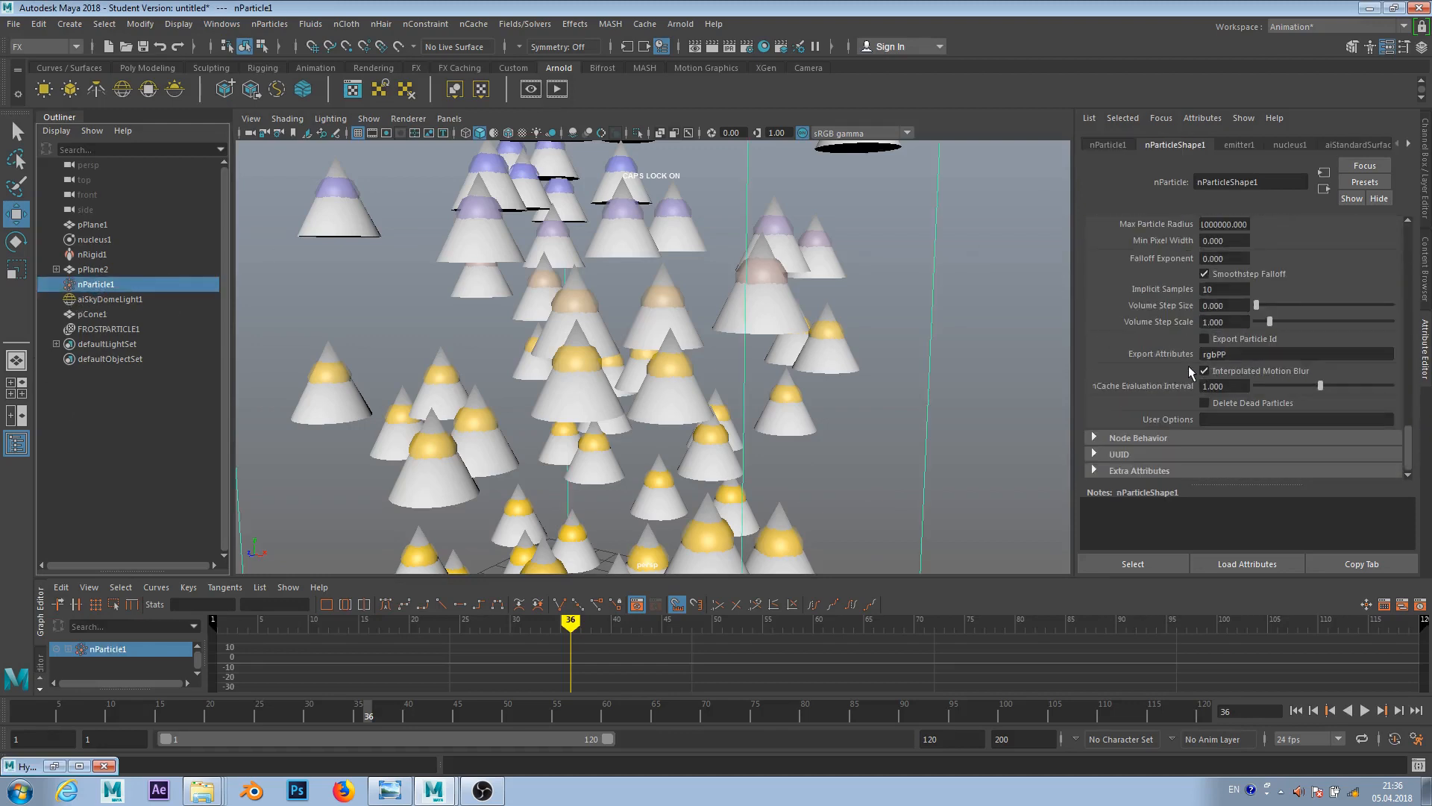
left_click(1249, 397)
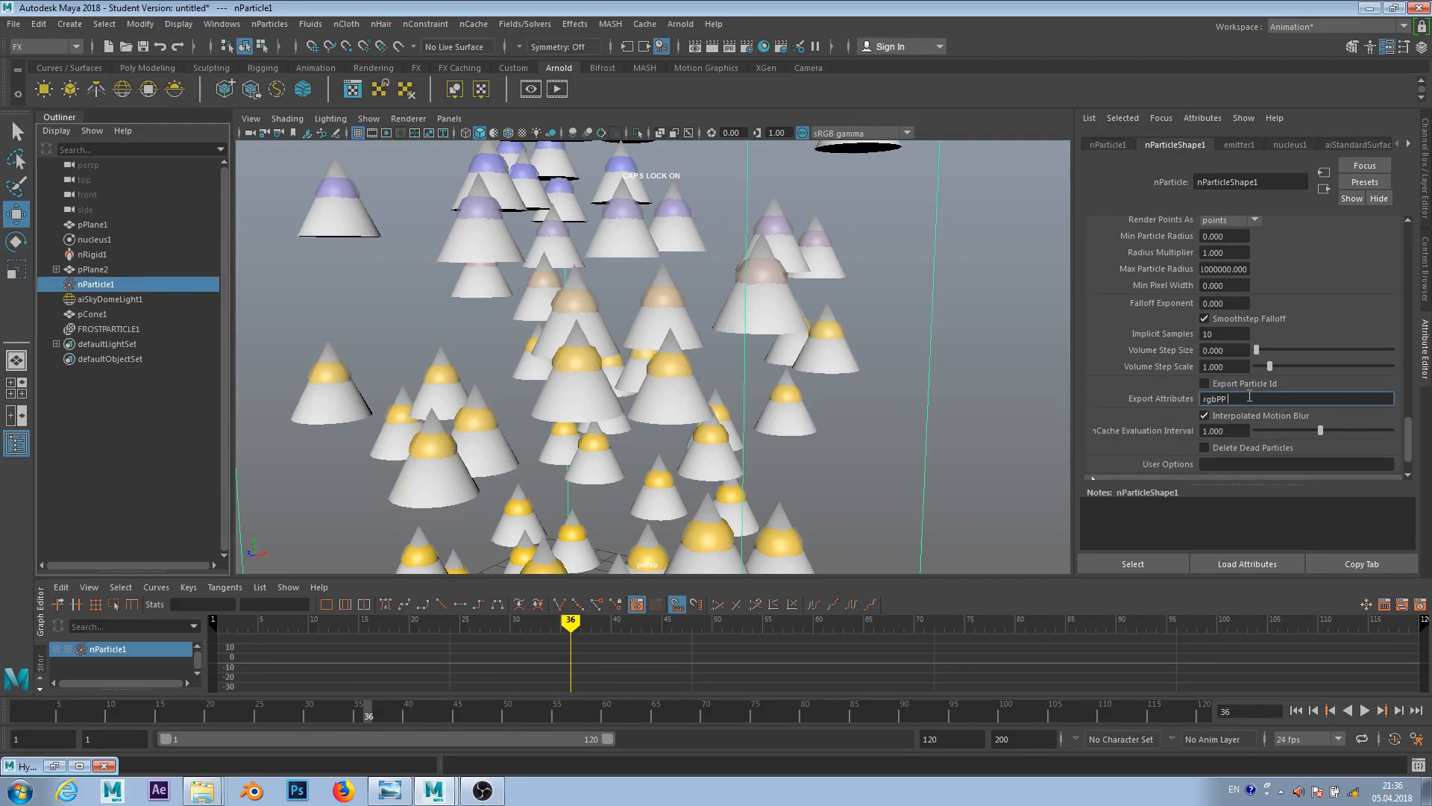
key("Caps_Lock")
type("opacity")
key("Caps_Lock")
type("PP")
key("Return")
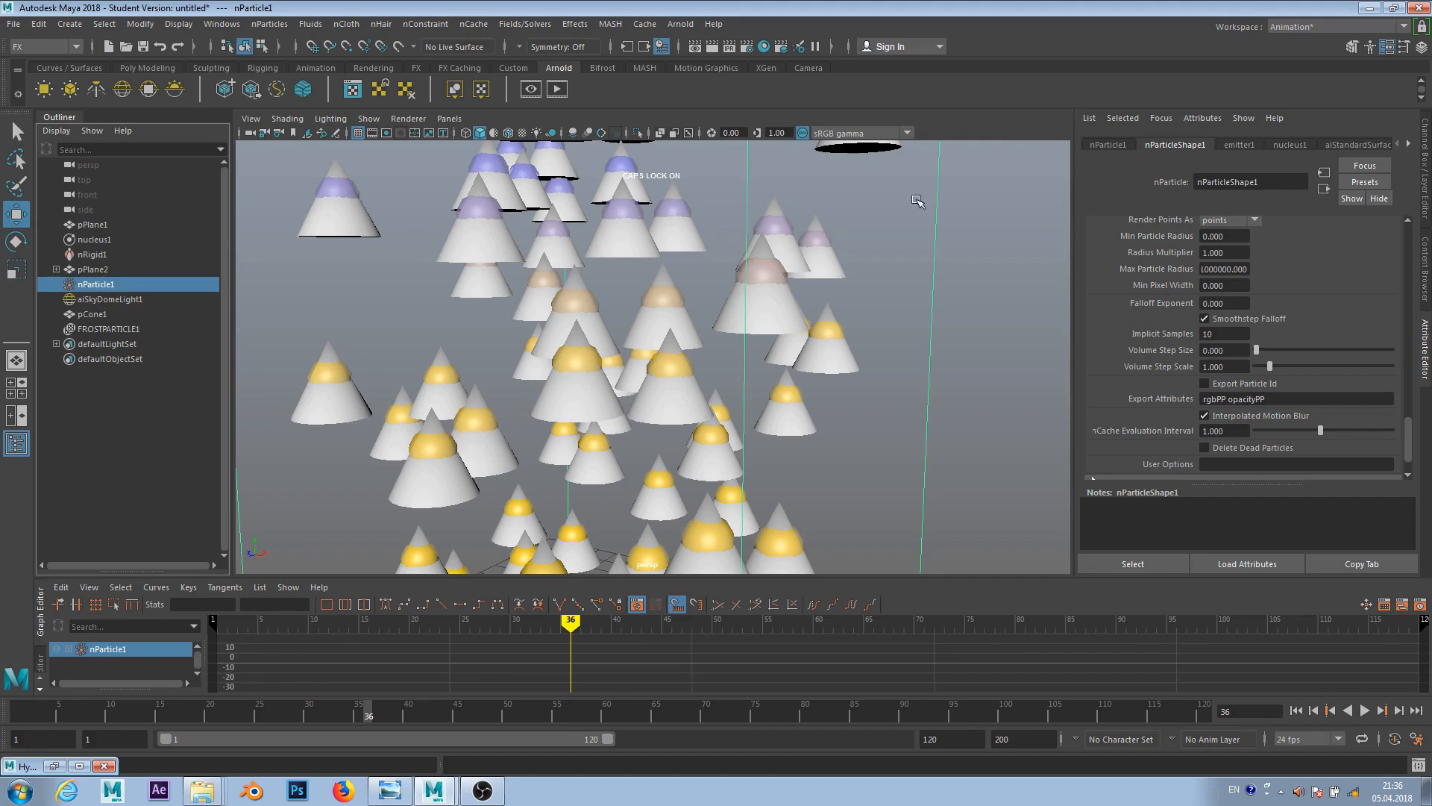
- Frame the particles and replay the simulation from frame 1 to frame 33
key("f")
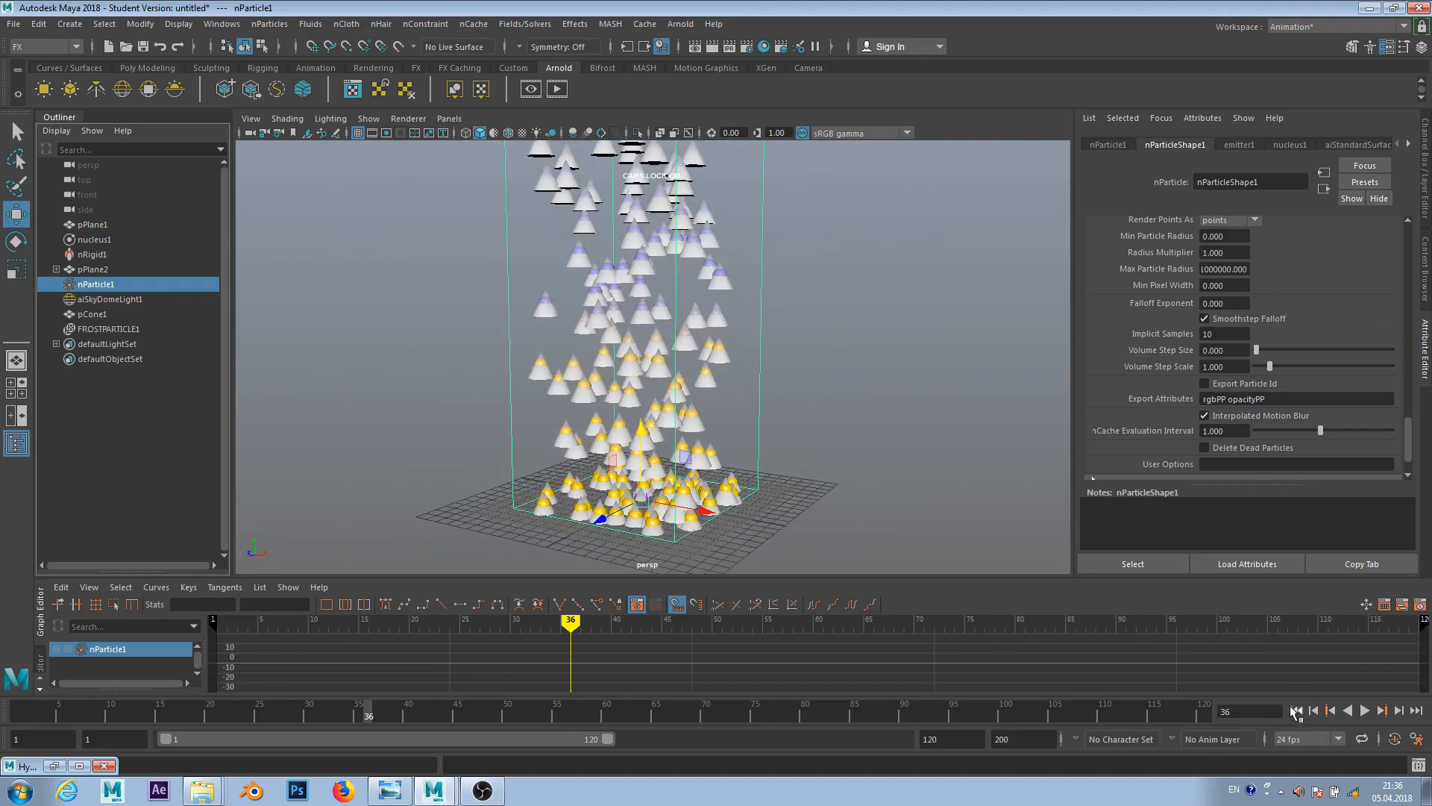
left_click(1296, 710)
left_click(1367, 710)
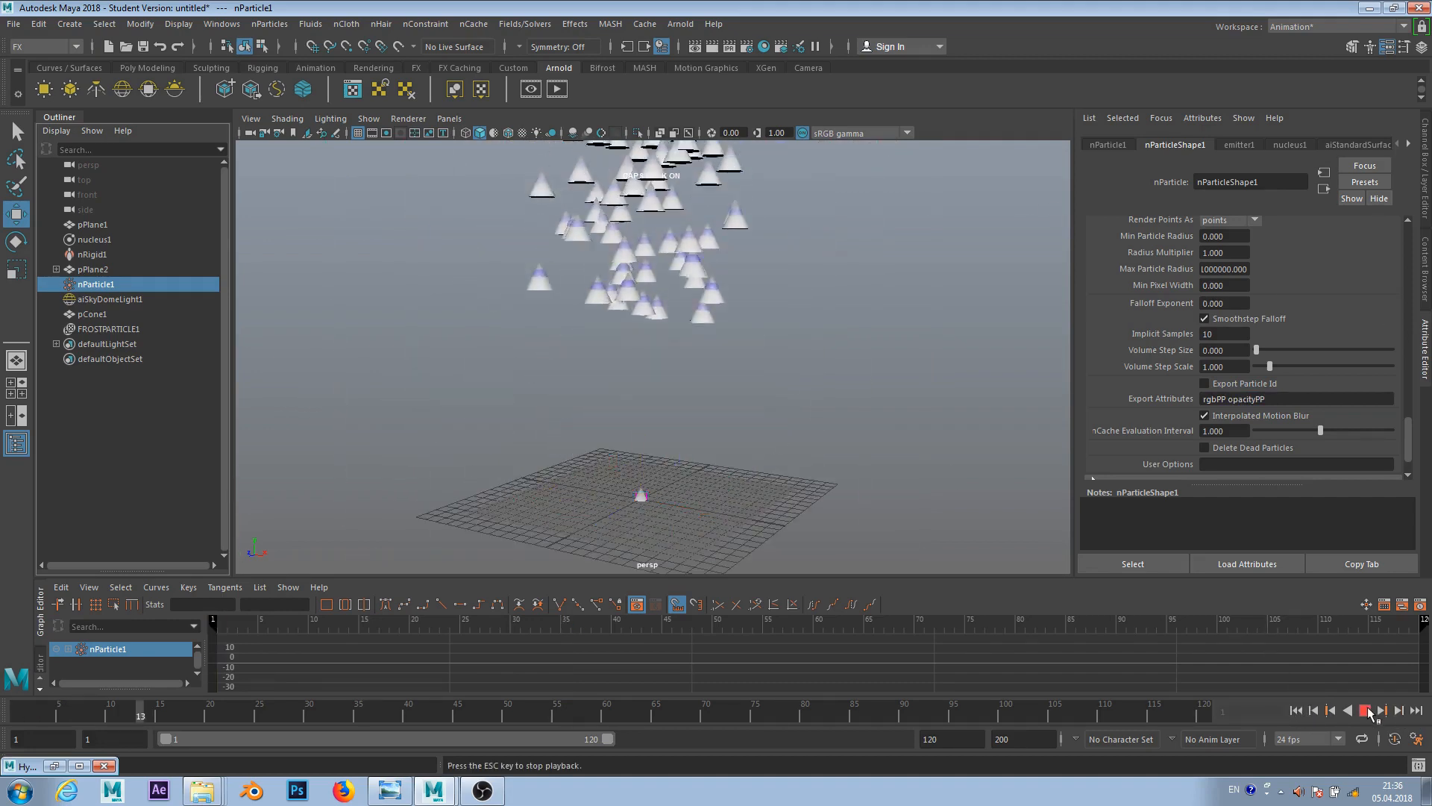
left_click(1367, 710)
scroll(934, 339, "up", 3)
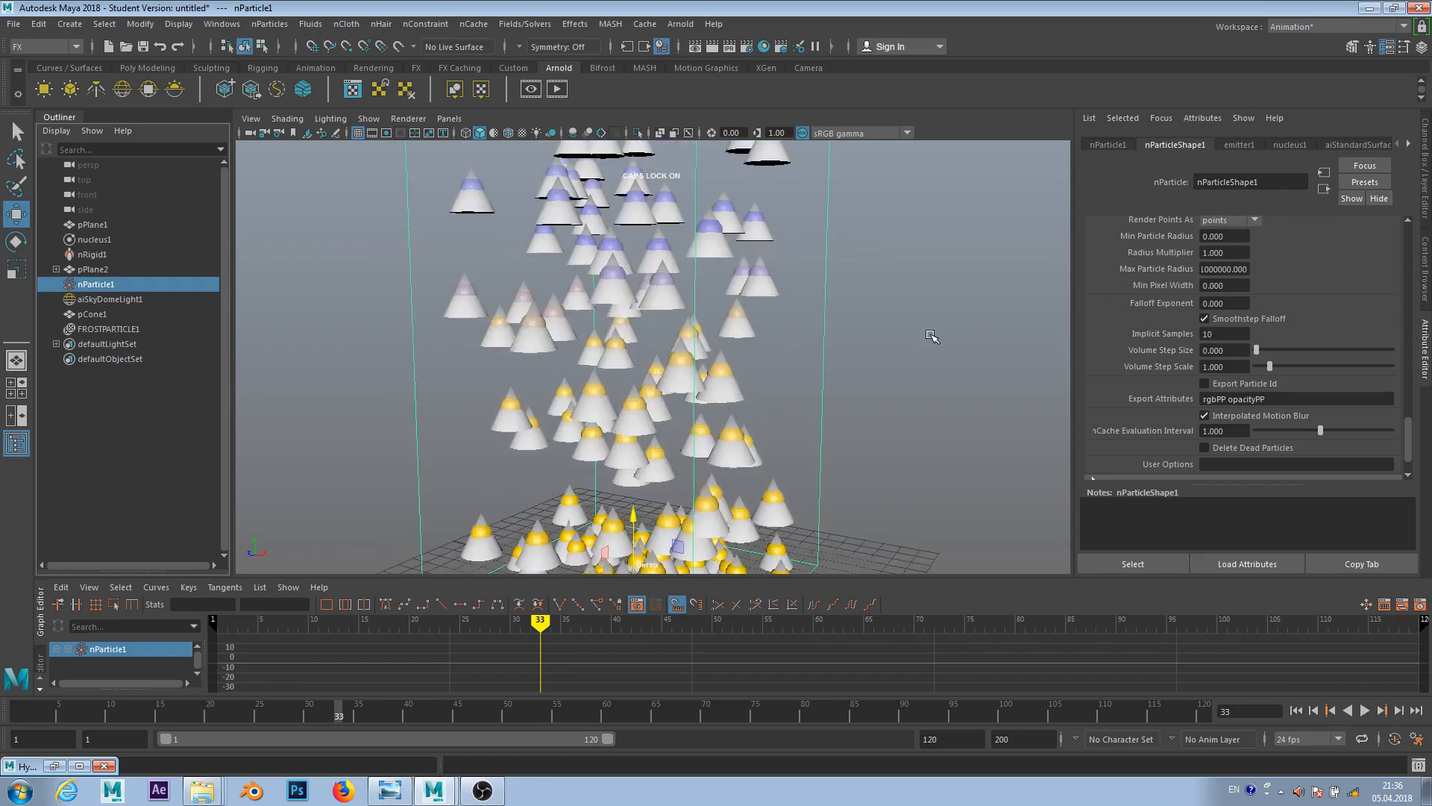
scroll(902, 347, "up", 2)
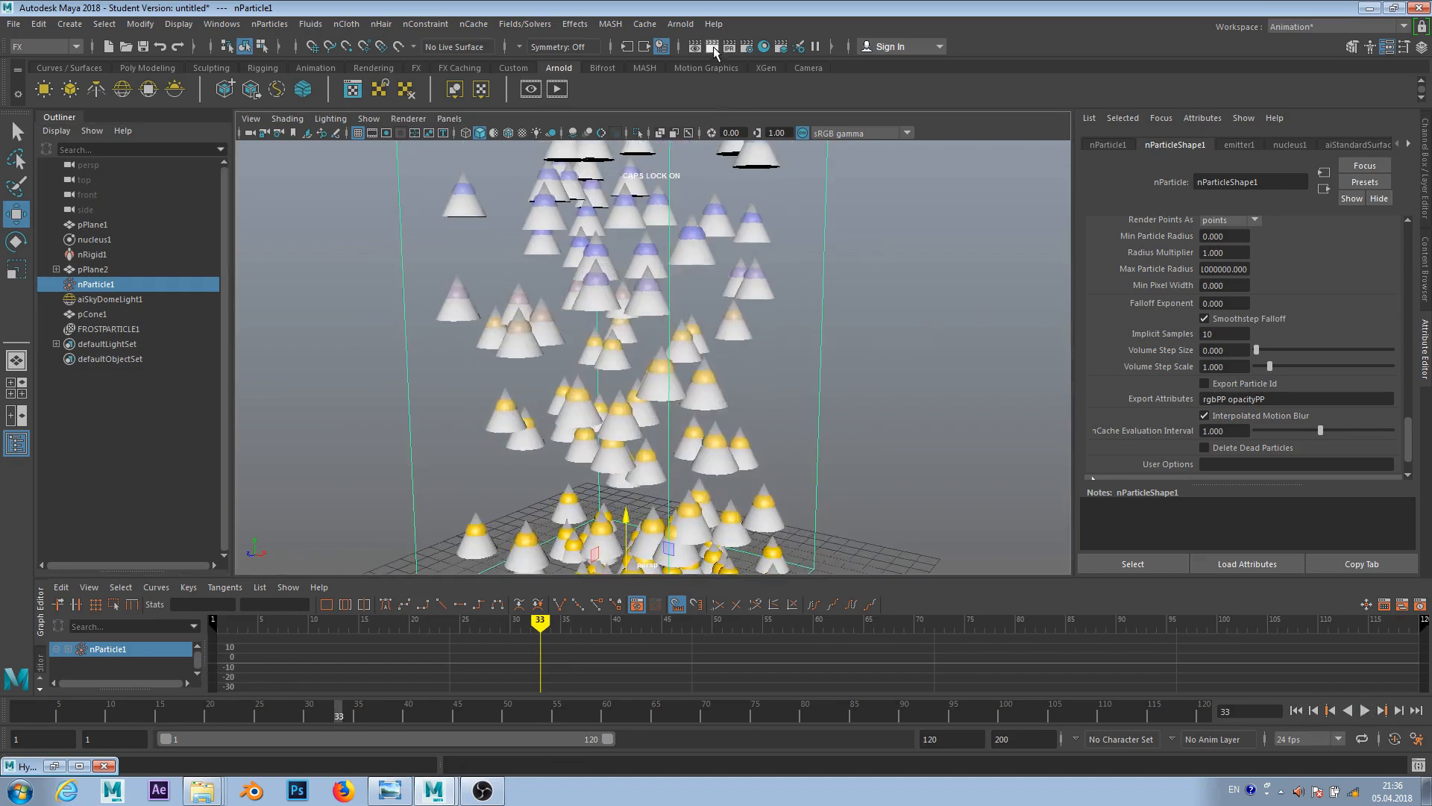
- Render the frame in the Arnold RenderView and inspect the cones' colour and transparency
left_click(558, 90)
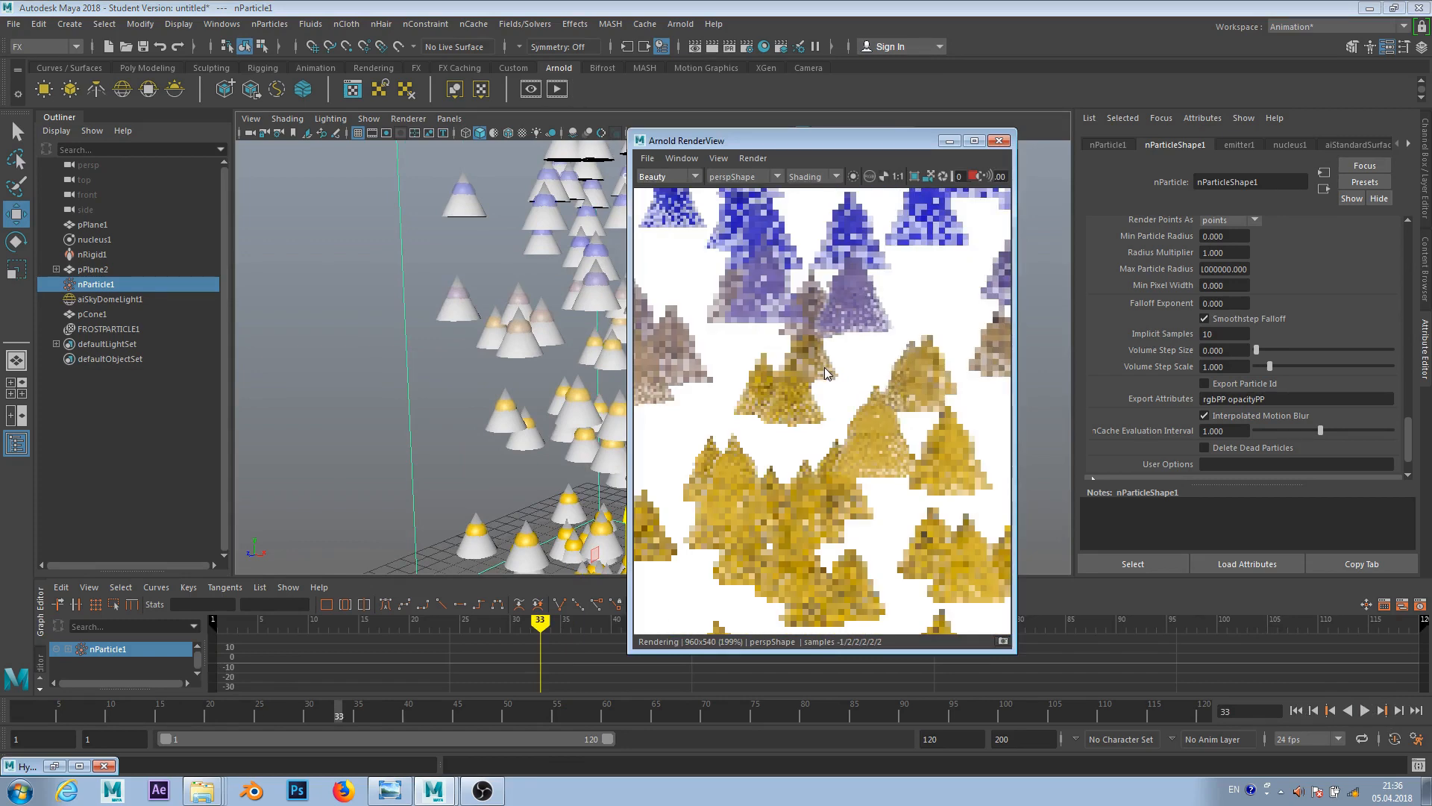
scroll(826, 373, "down", 5)
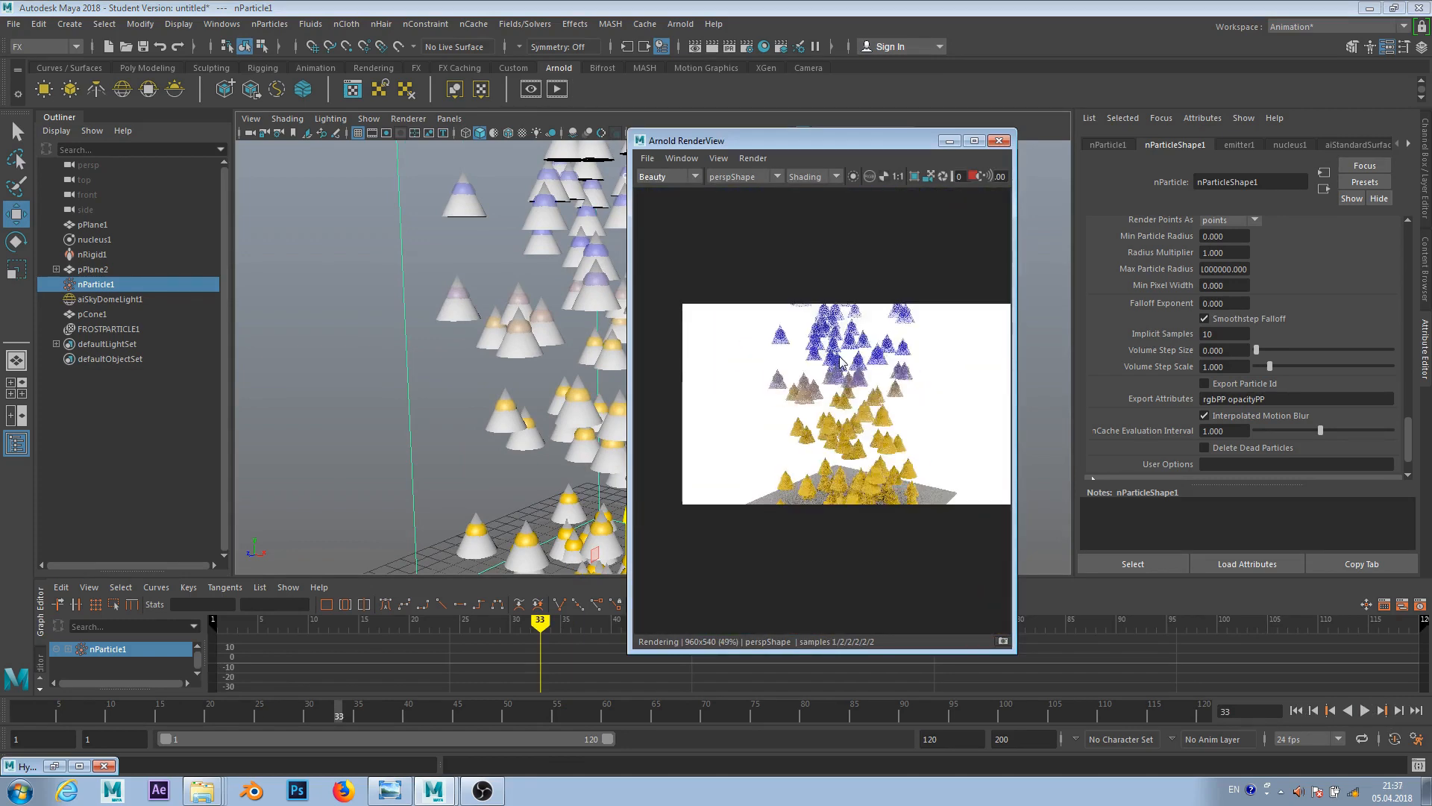
scroll(841, 362, "up", 1)
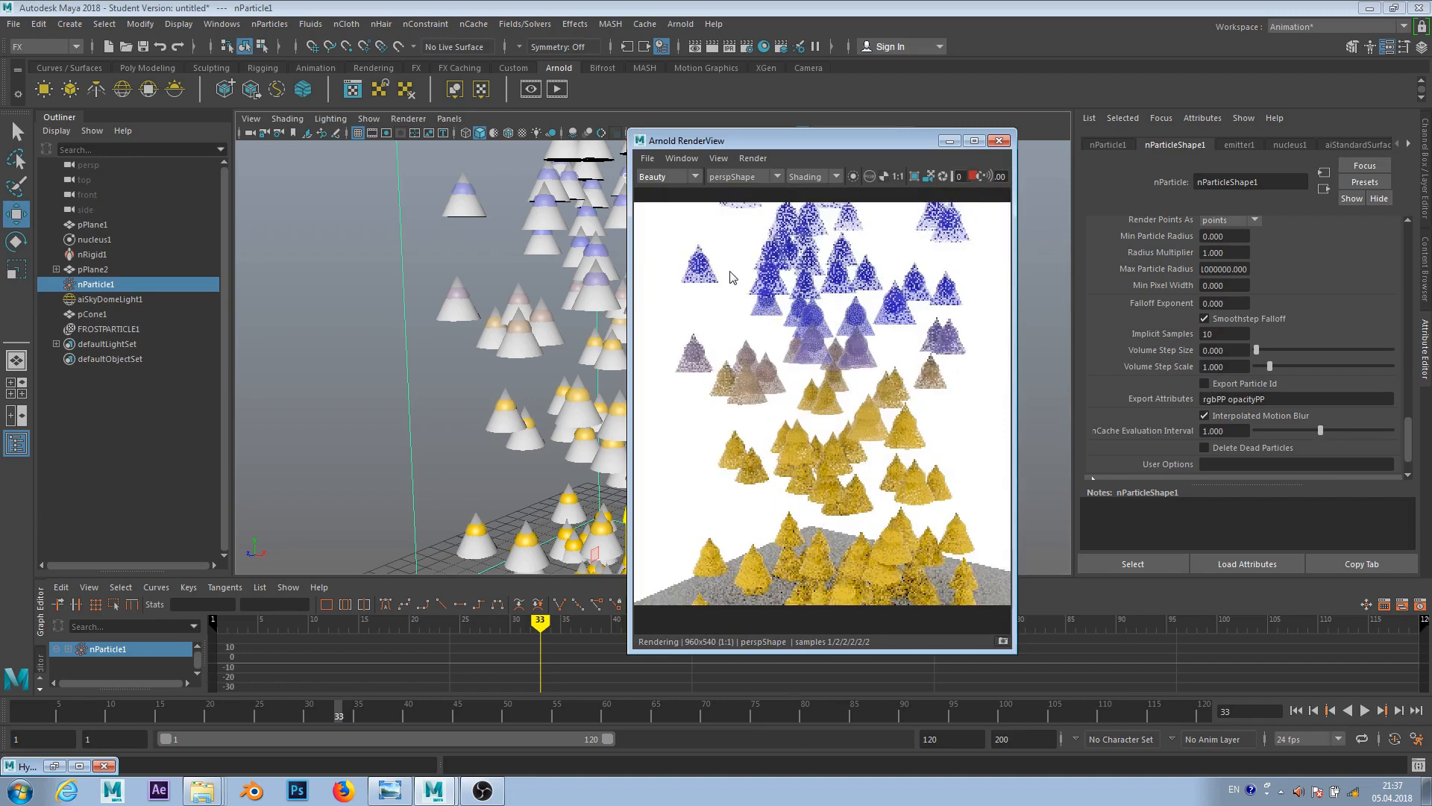
scroll(714, 273, "up", 2)
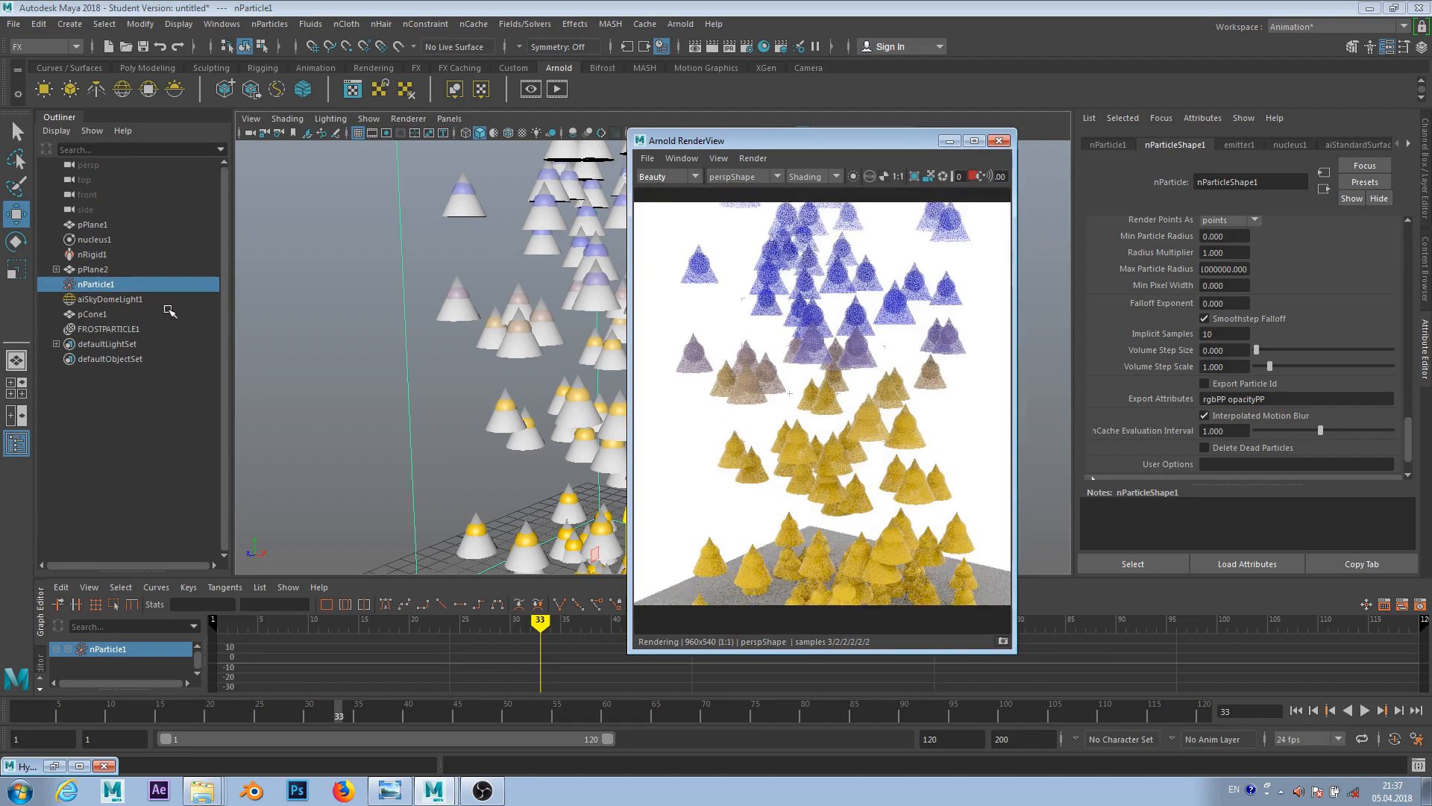
- Examine nParticle1's emitter attributes and nParticleShape1's Opacity Scale, Color and Arnold visibility settings
left_click(105, 284)
left_click(1240, 145)
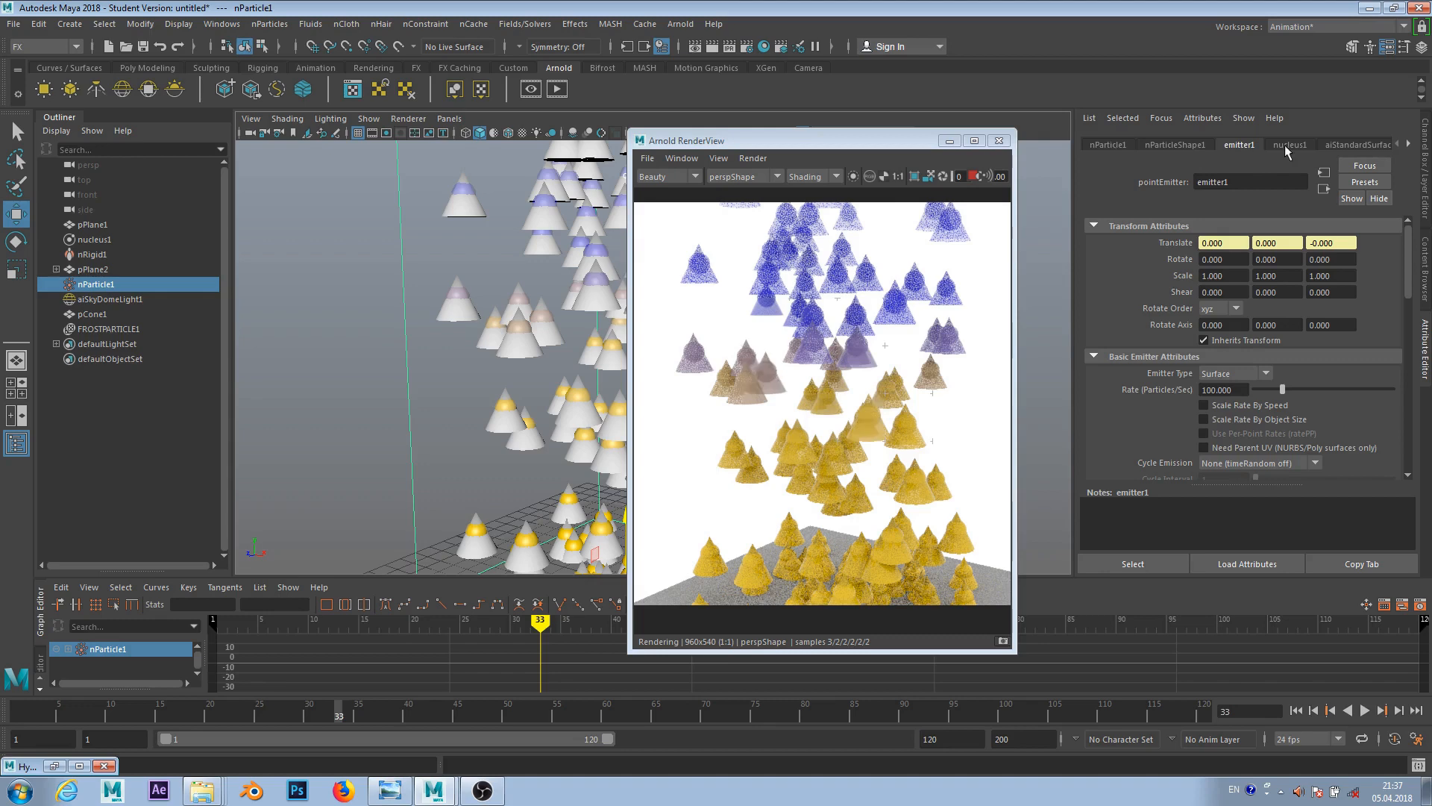
left_click(1192, 146)
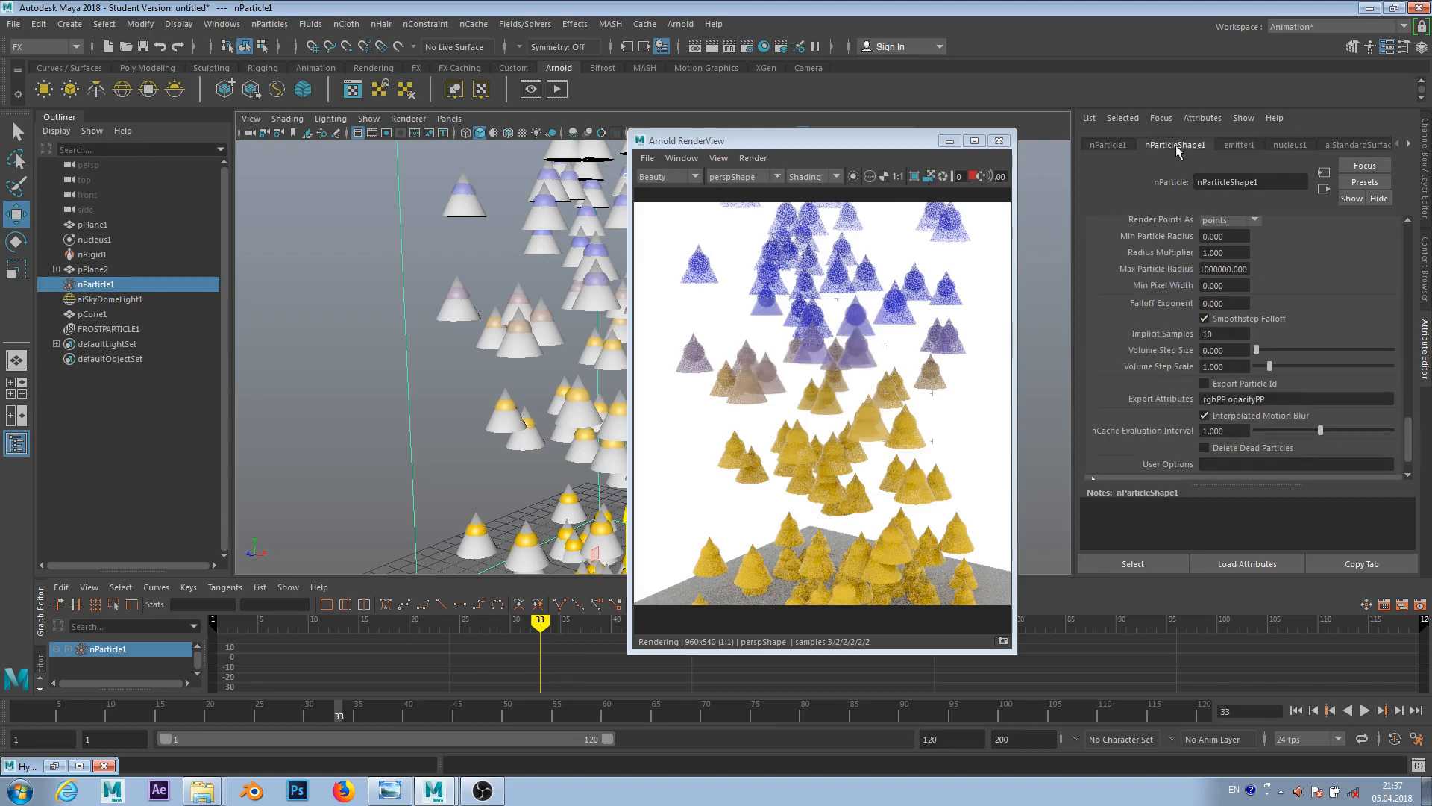
scroll(1290, 313, "up", 10)
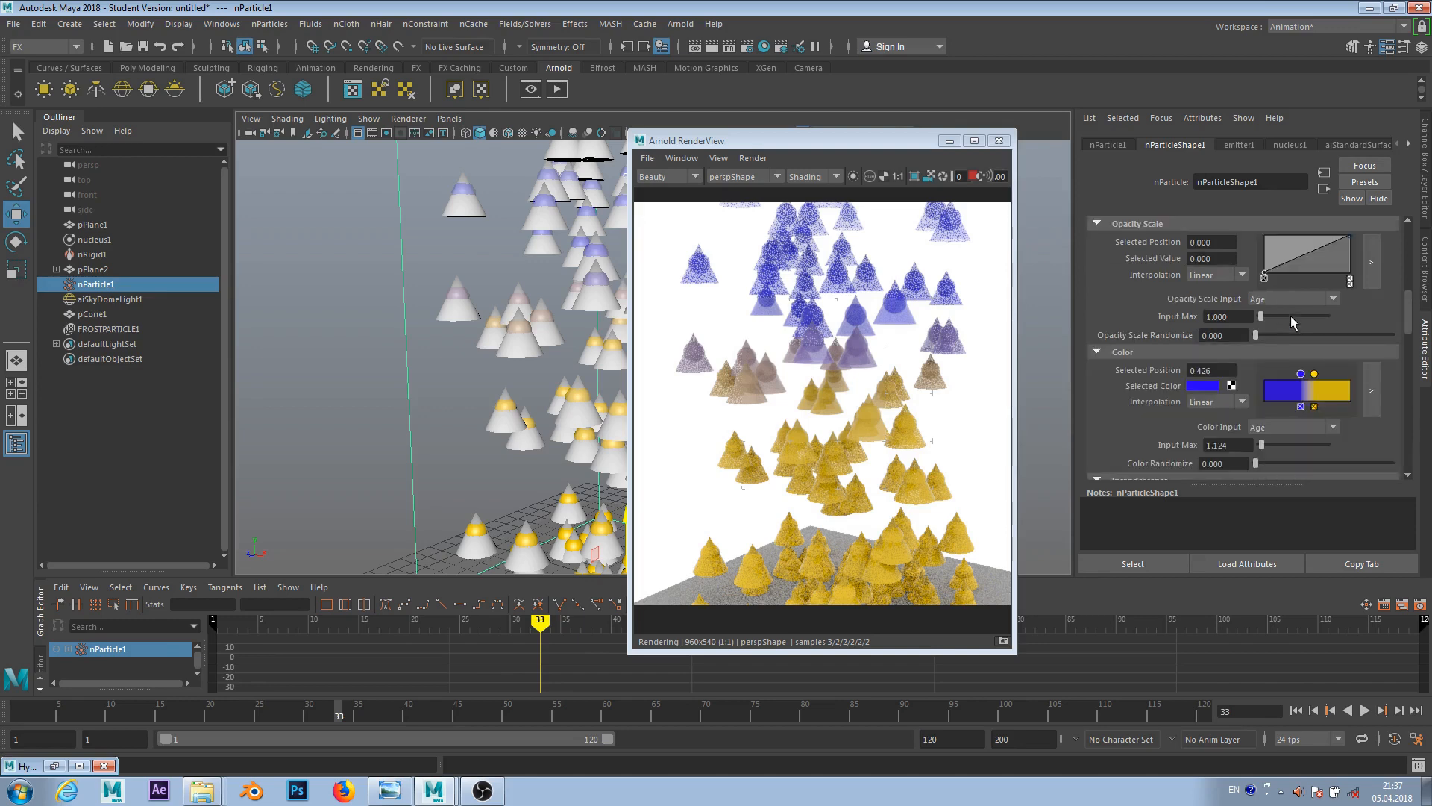
scroll(1290, 315, "down", 8)
scroll(1095, 410, "down", 3)
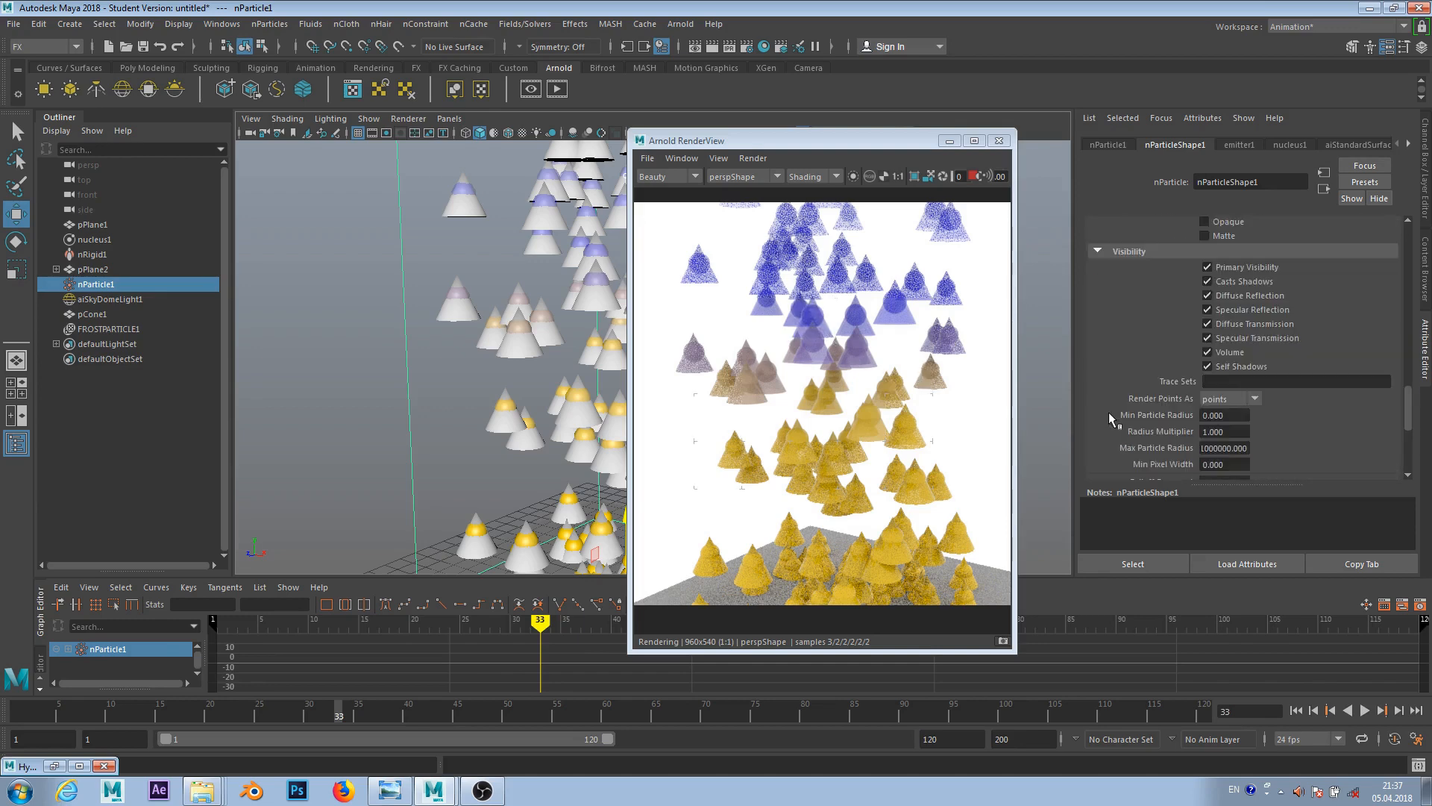
scroll(1192, 358, "up", 2)
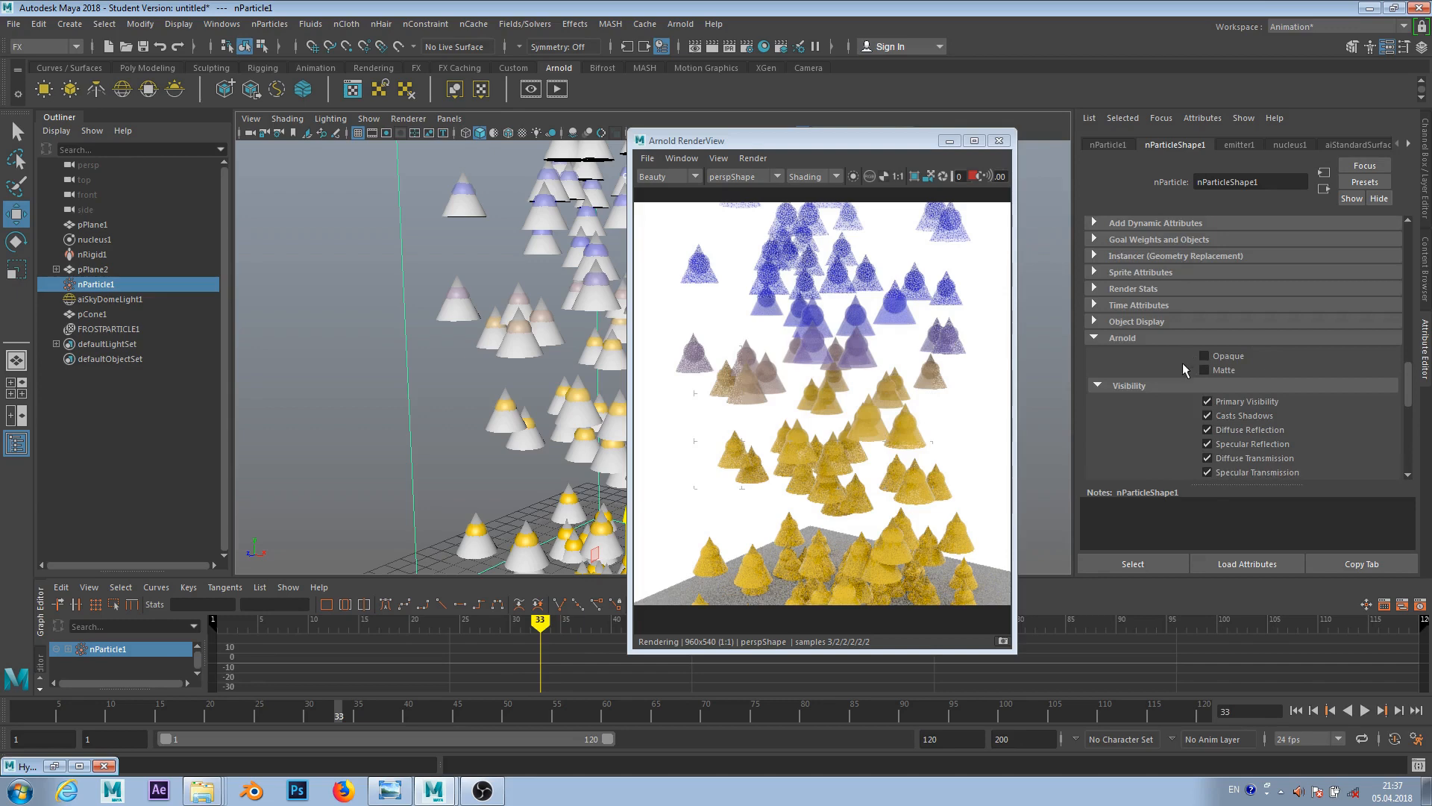
scroll(1189, 368, "down", 3)
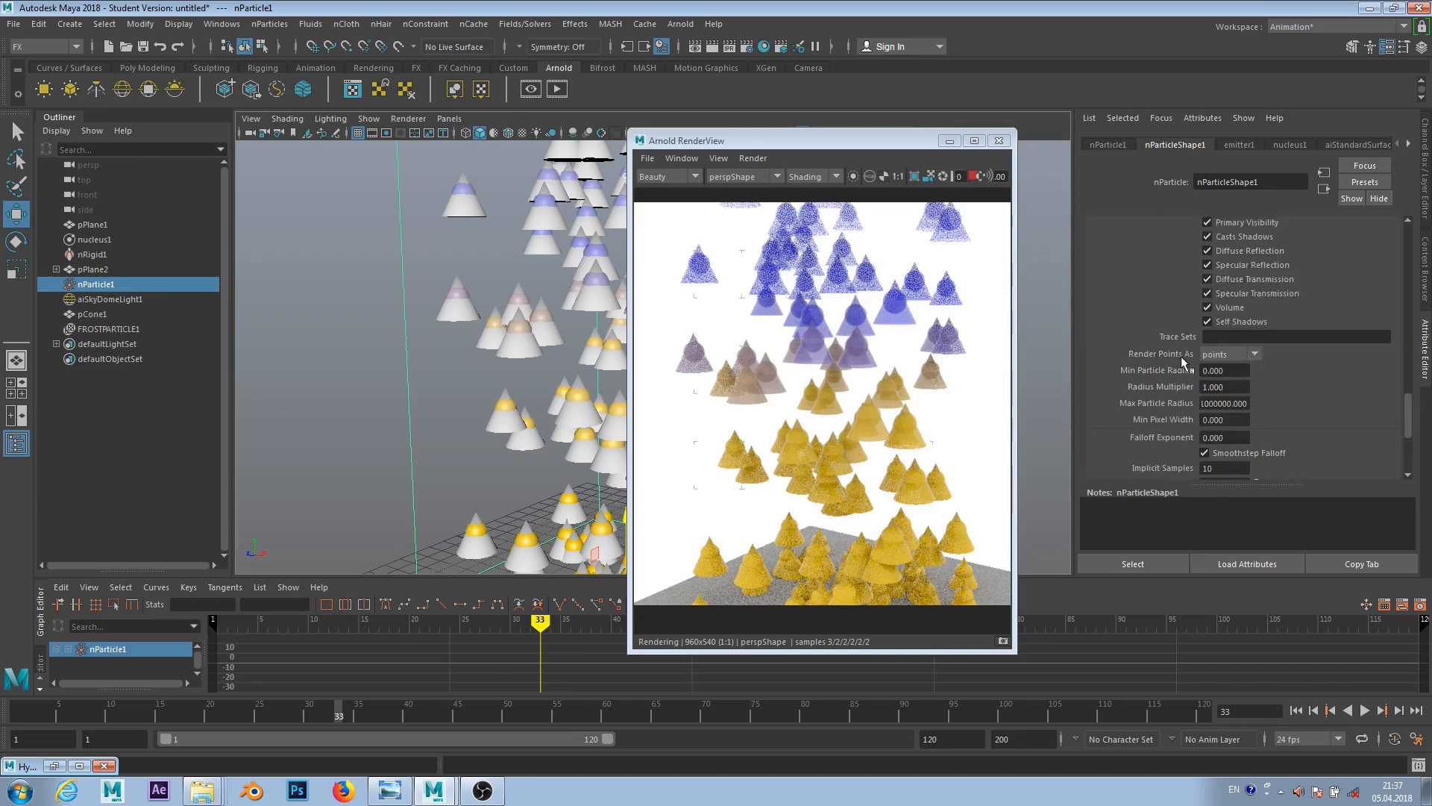
scroll(1180, 356, "up", 2)
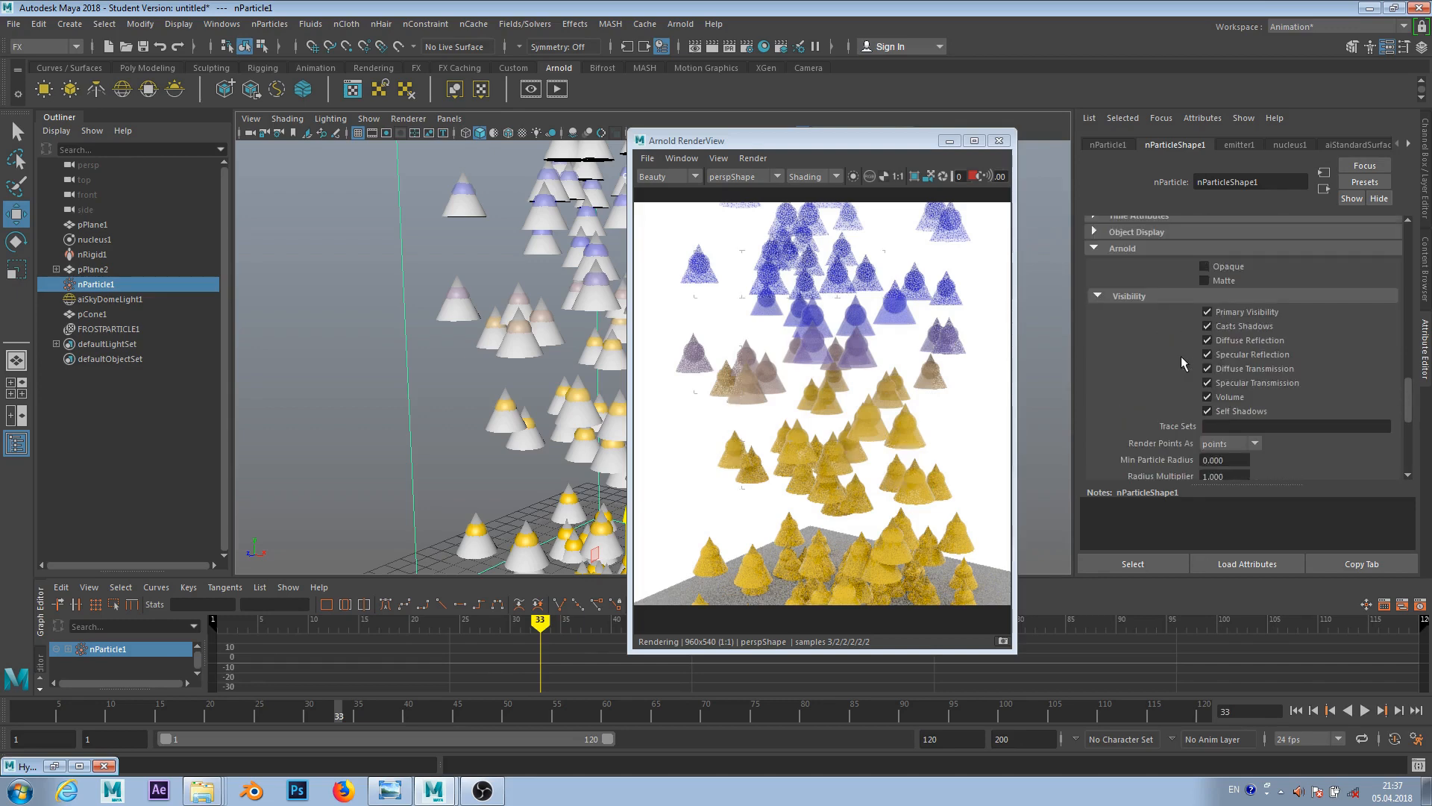
- Set the Arnold Radius Multiplier of nParticleShape1 to 0
scroll(1182, 358, "down", 3)
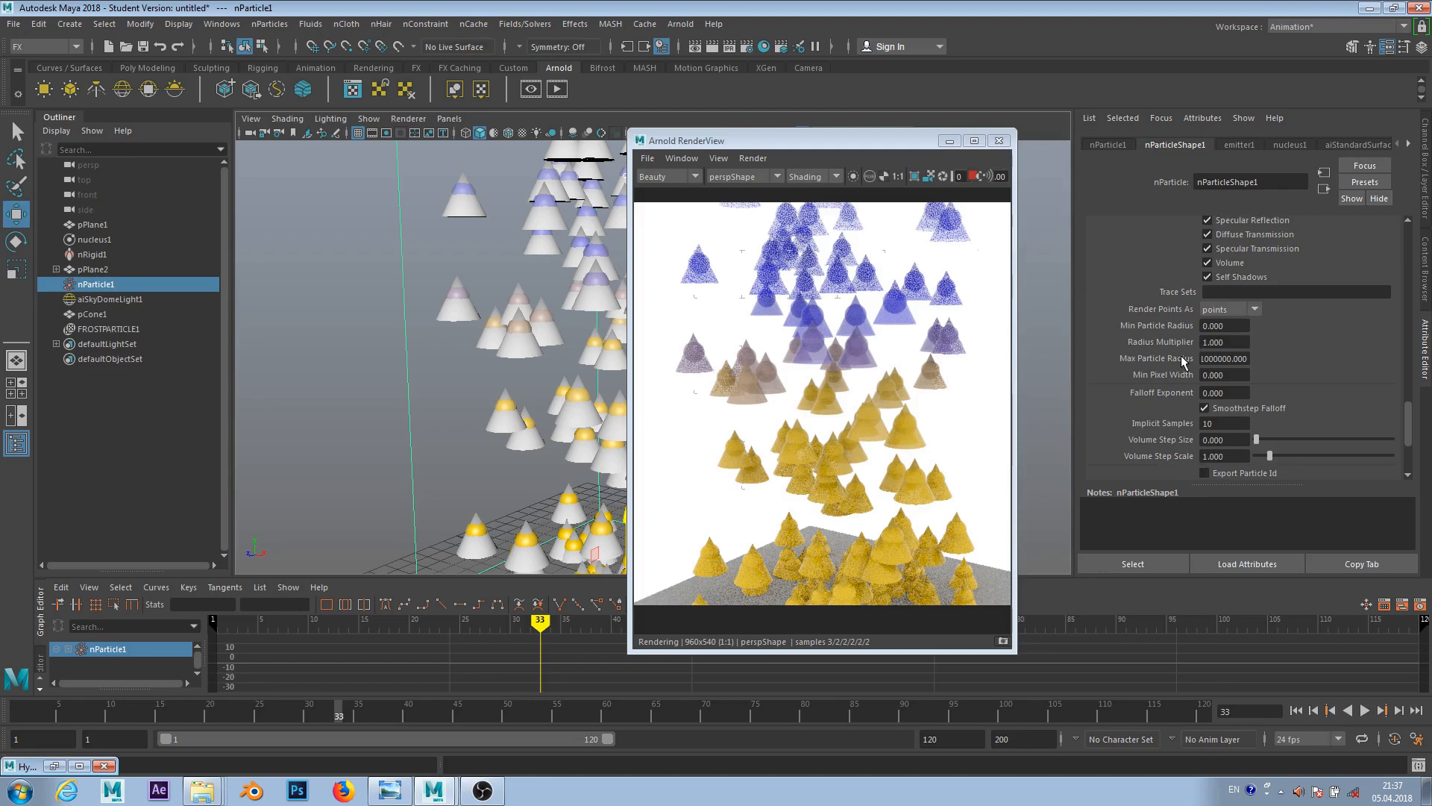
scroll(1184, 361, "down", 2)
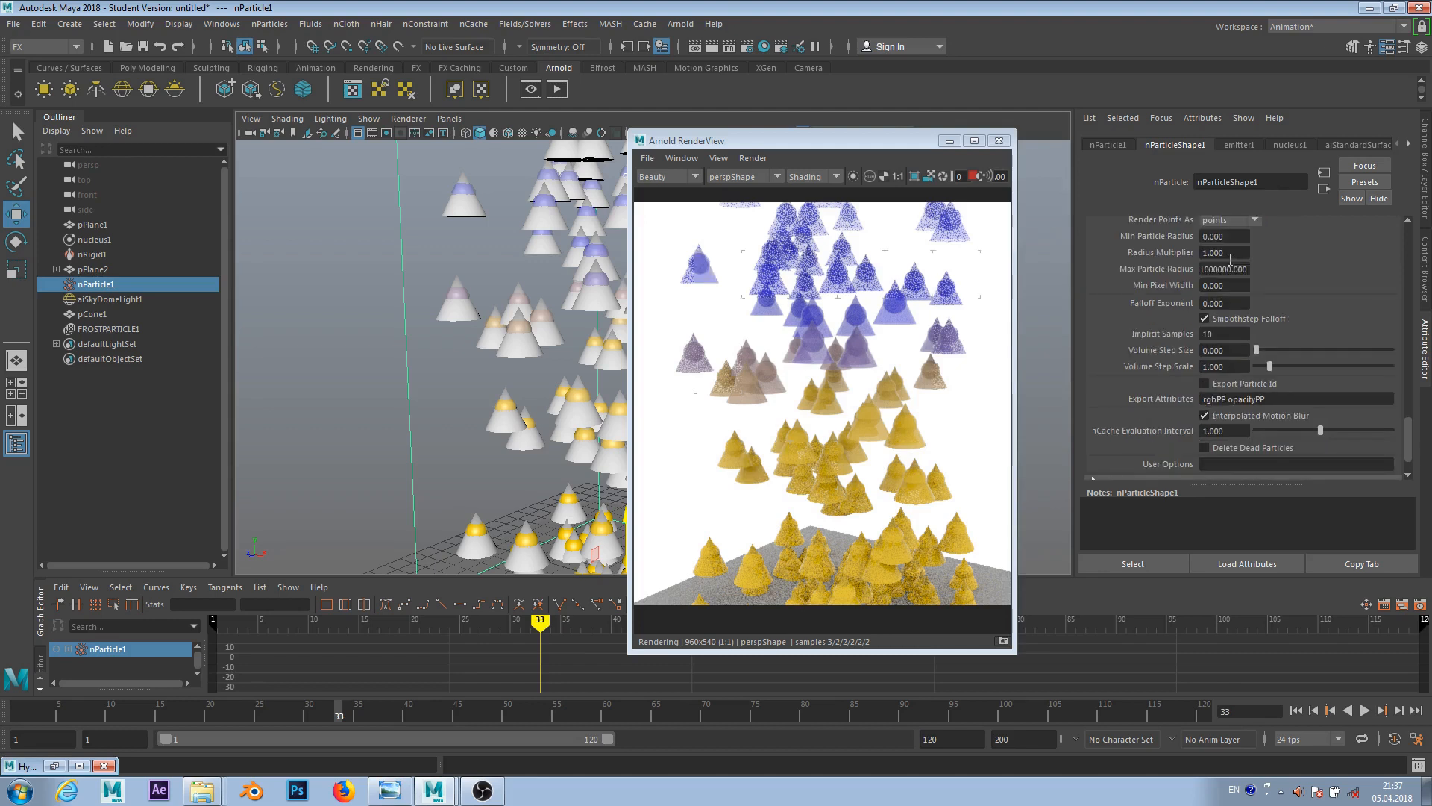
scroll(1230, 259, "up", 1)
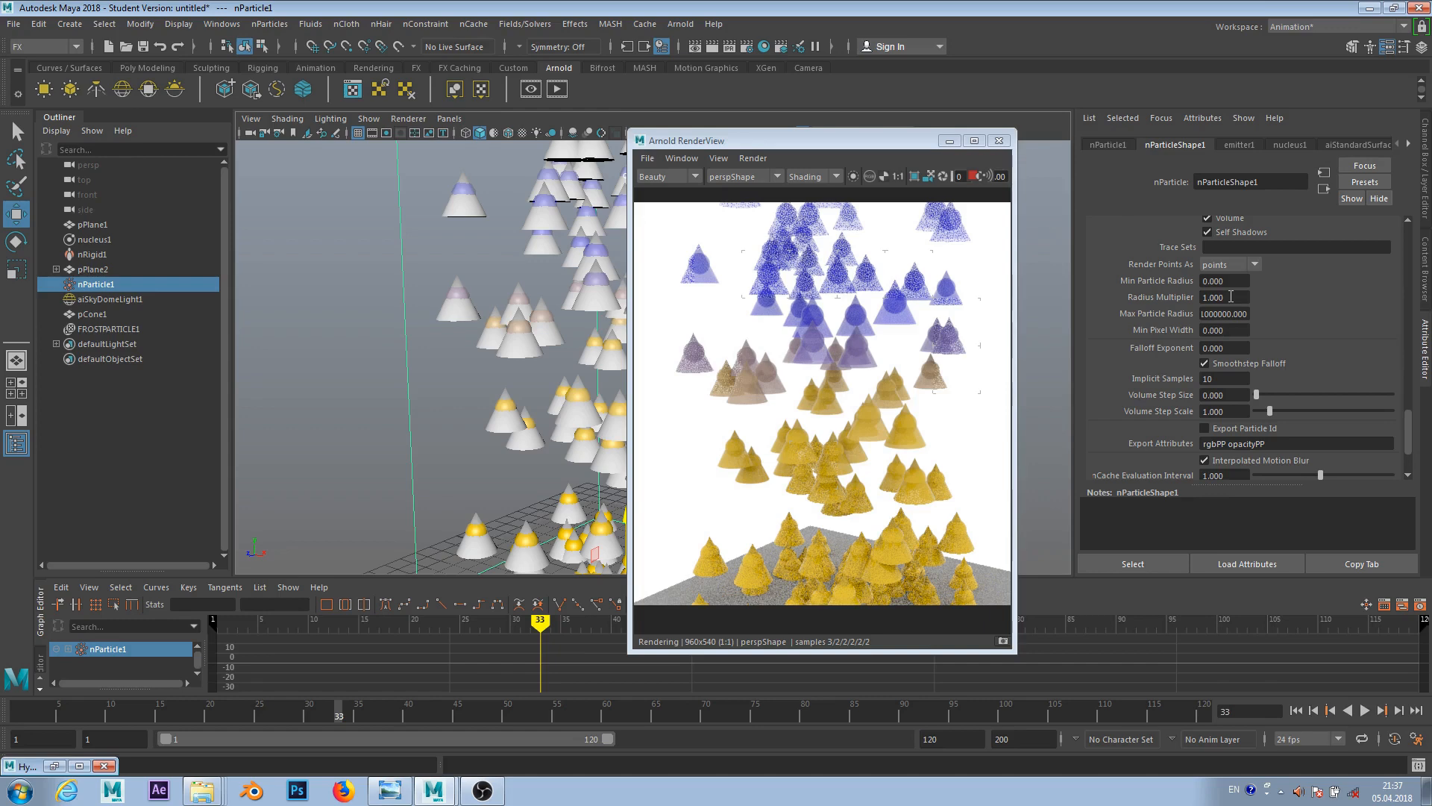
left_click_drag(1231, 297, 1154, 265)
type("0")
key("Return")
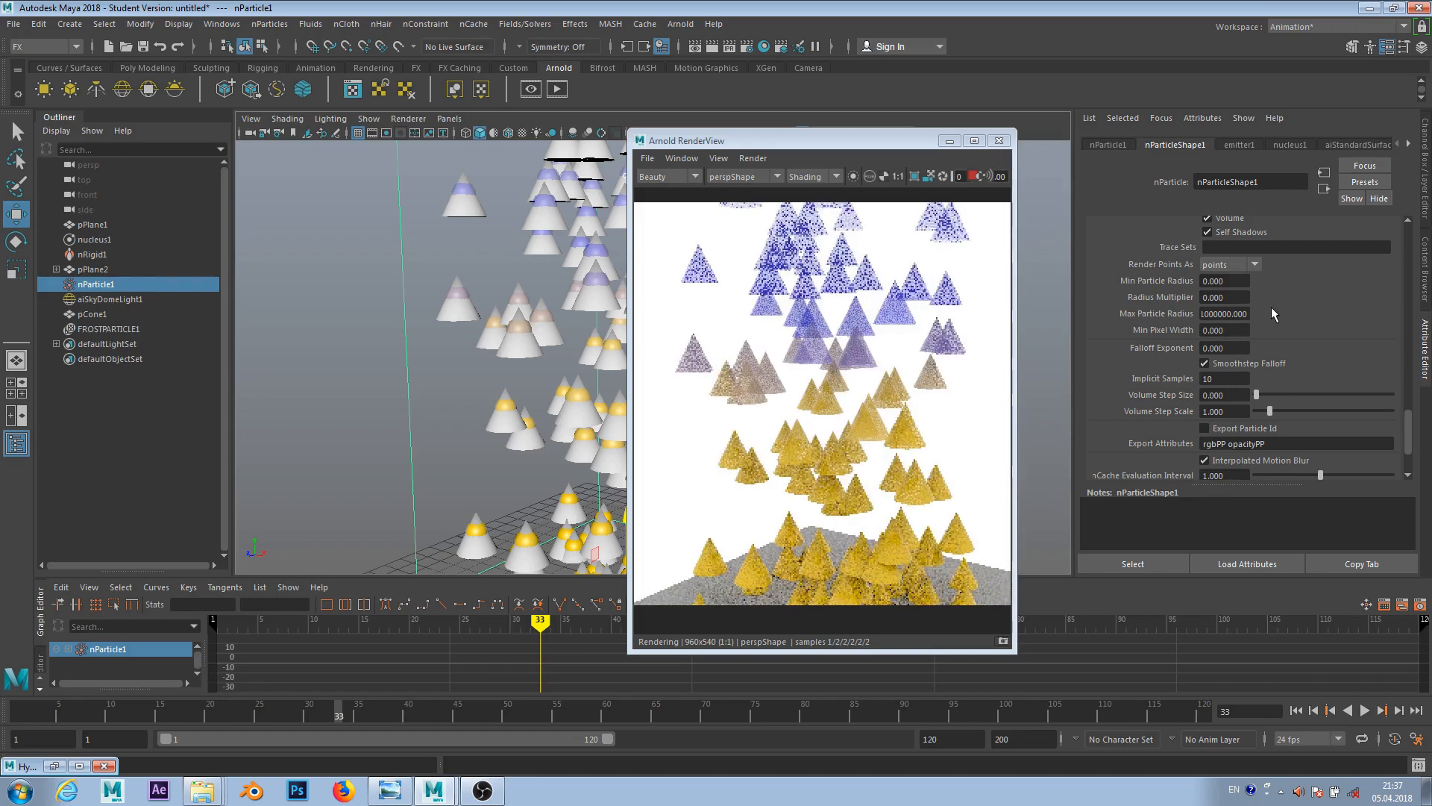
- Shift the yellow Color ramp marker towards the ramp's end, move the blue marker to 0.643, and set the Color Input Max to 12.360
scroll(1239, 373, "up", 2)
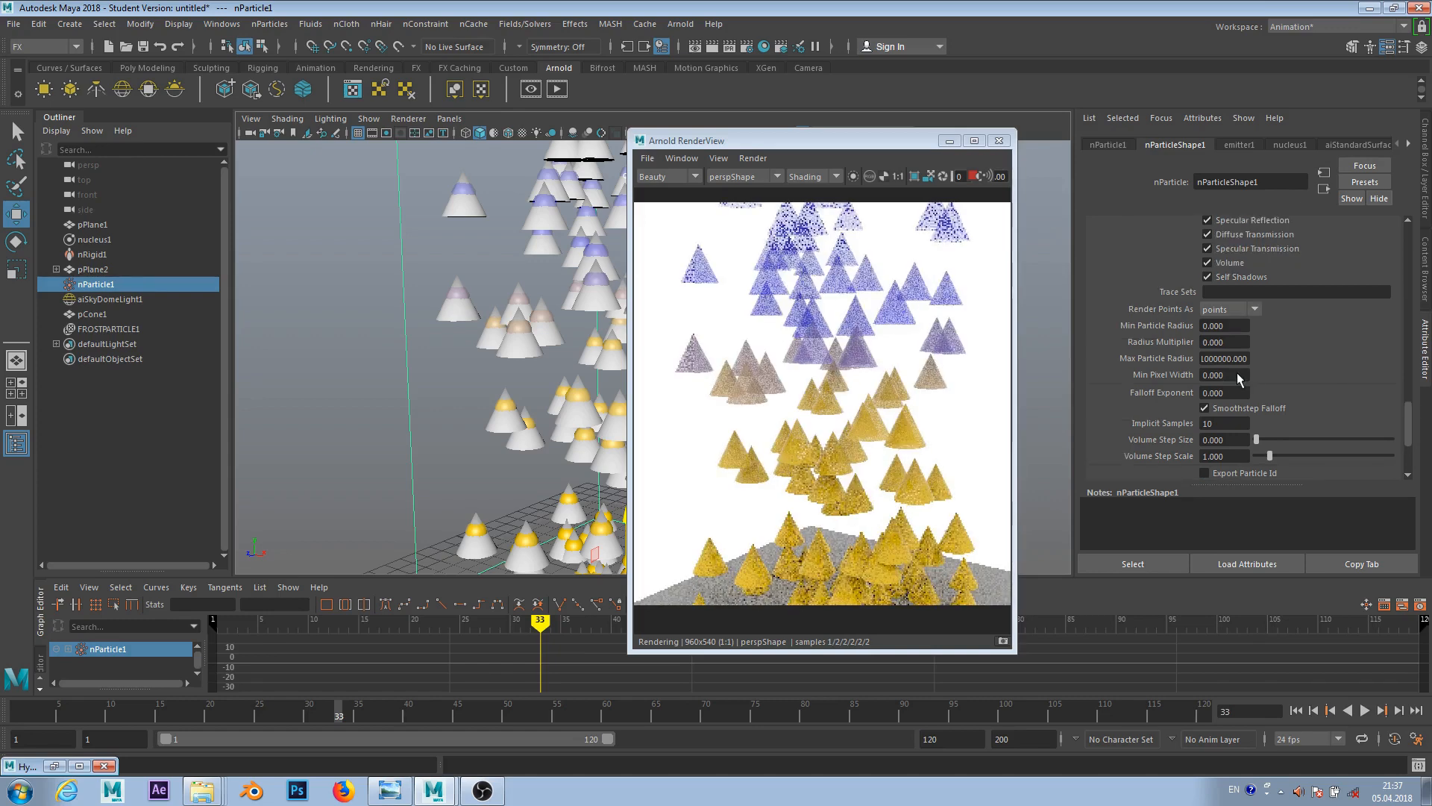
scroll(1231, 366, "up", 6)
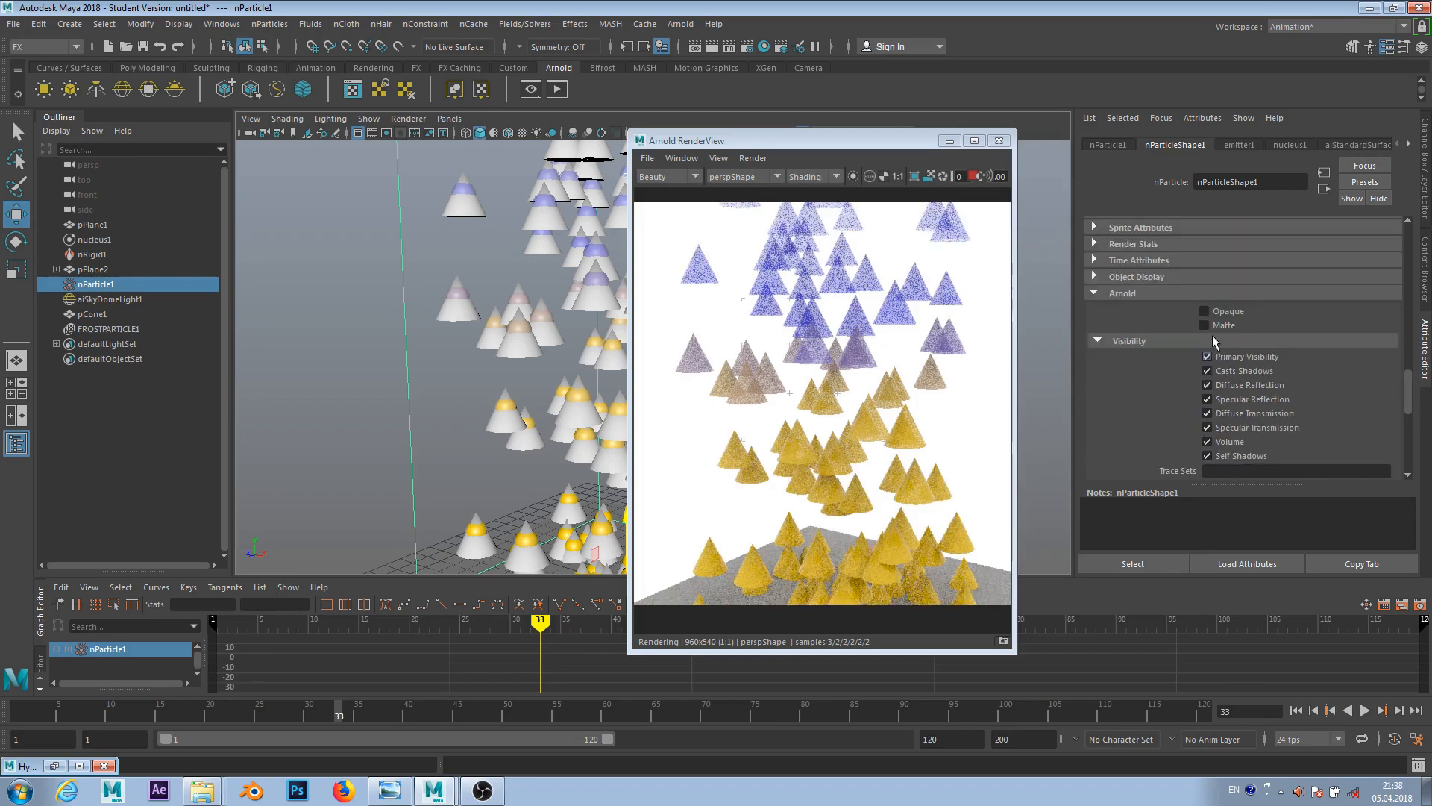
scroll(1211, 335, "up", 7)
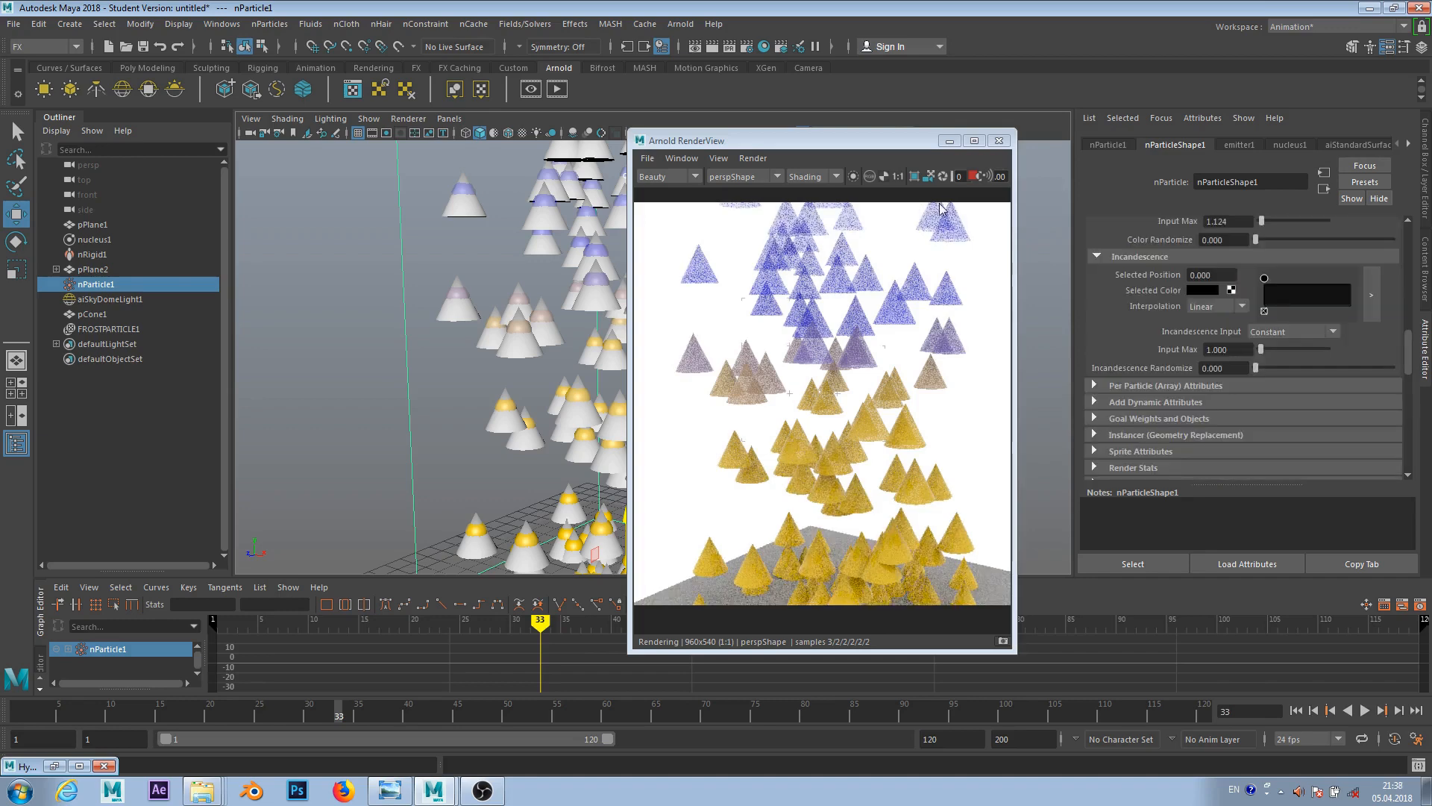
left_click(974, 177)
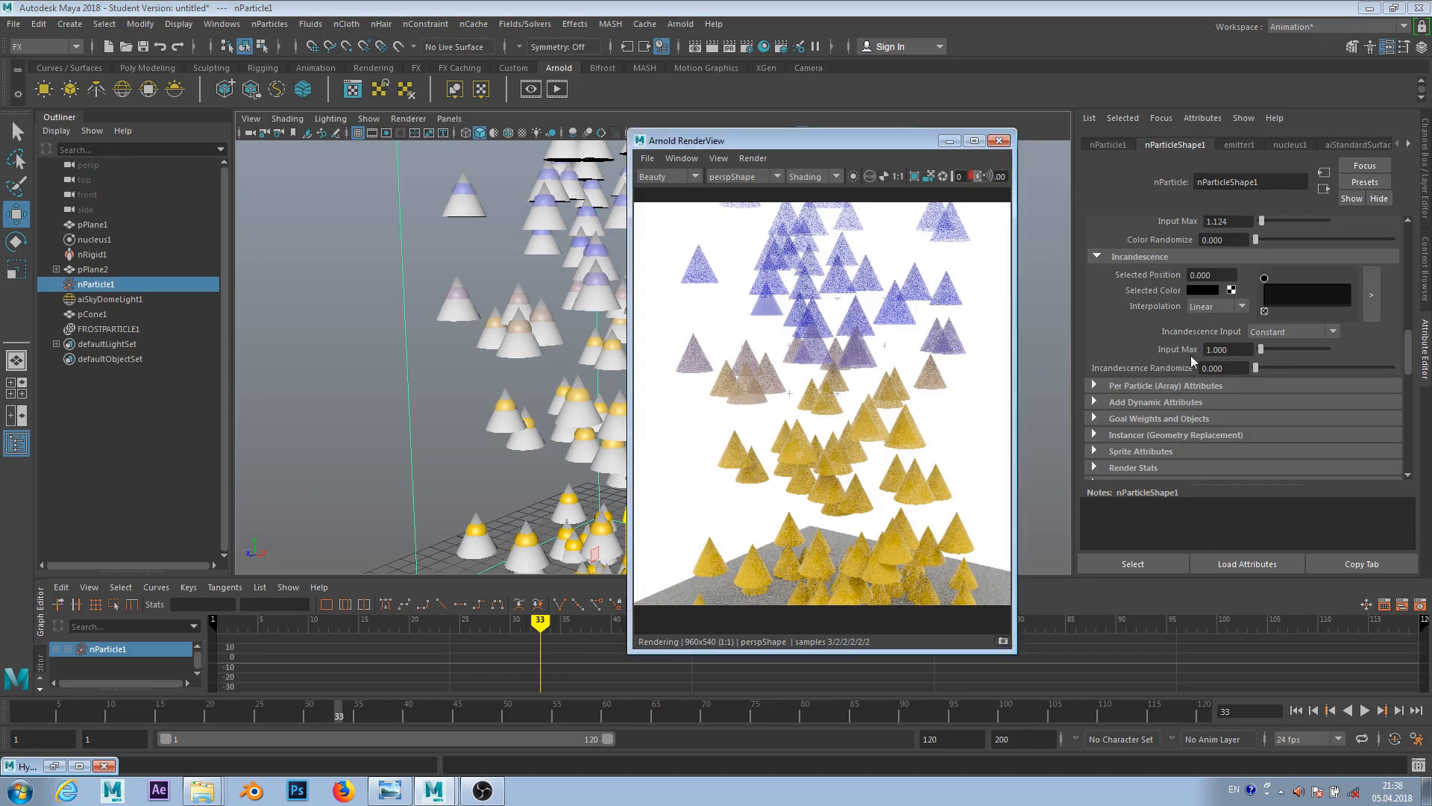
scroll(1197, 329, "up", 3)
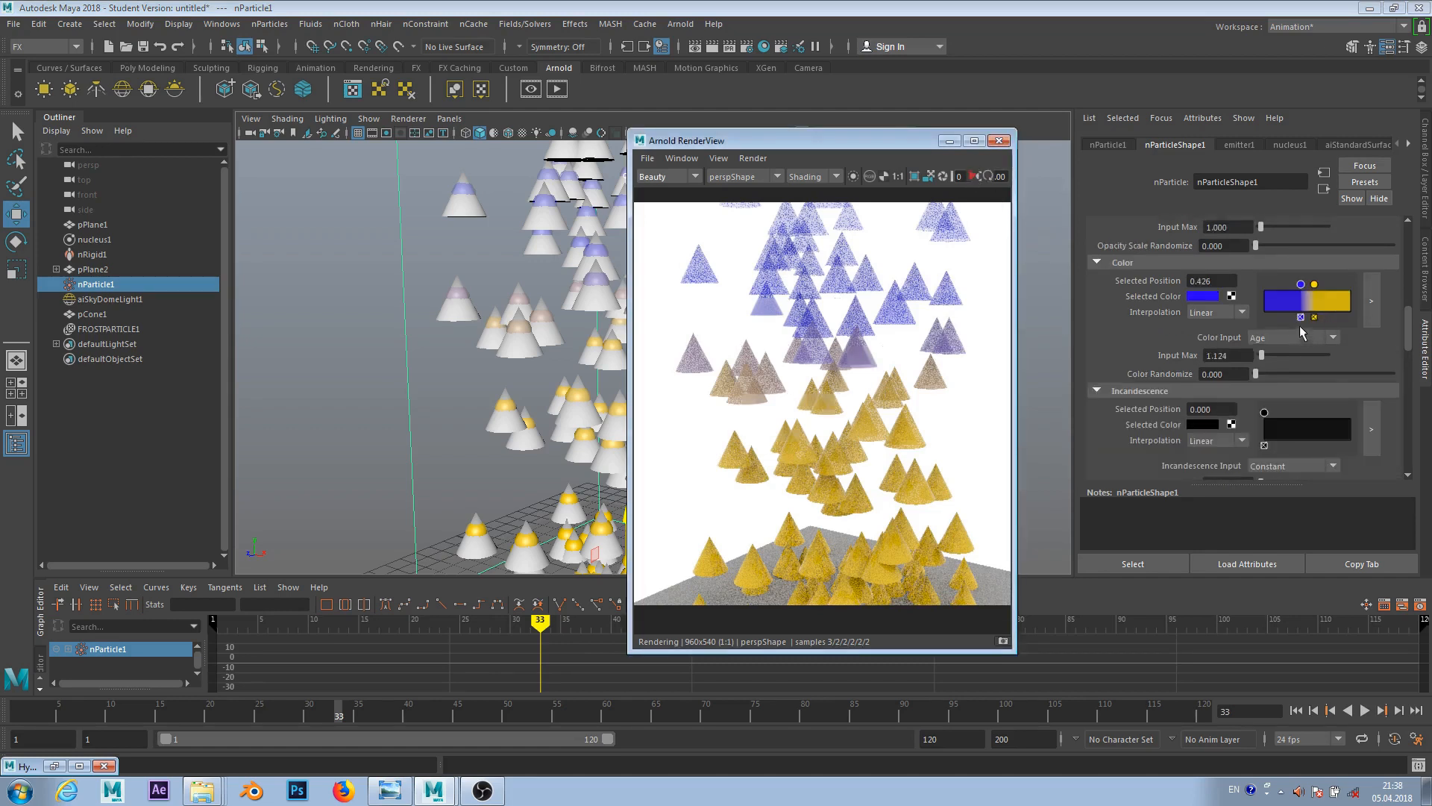
left_click(972, 178)
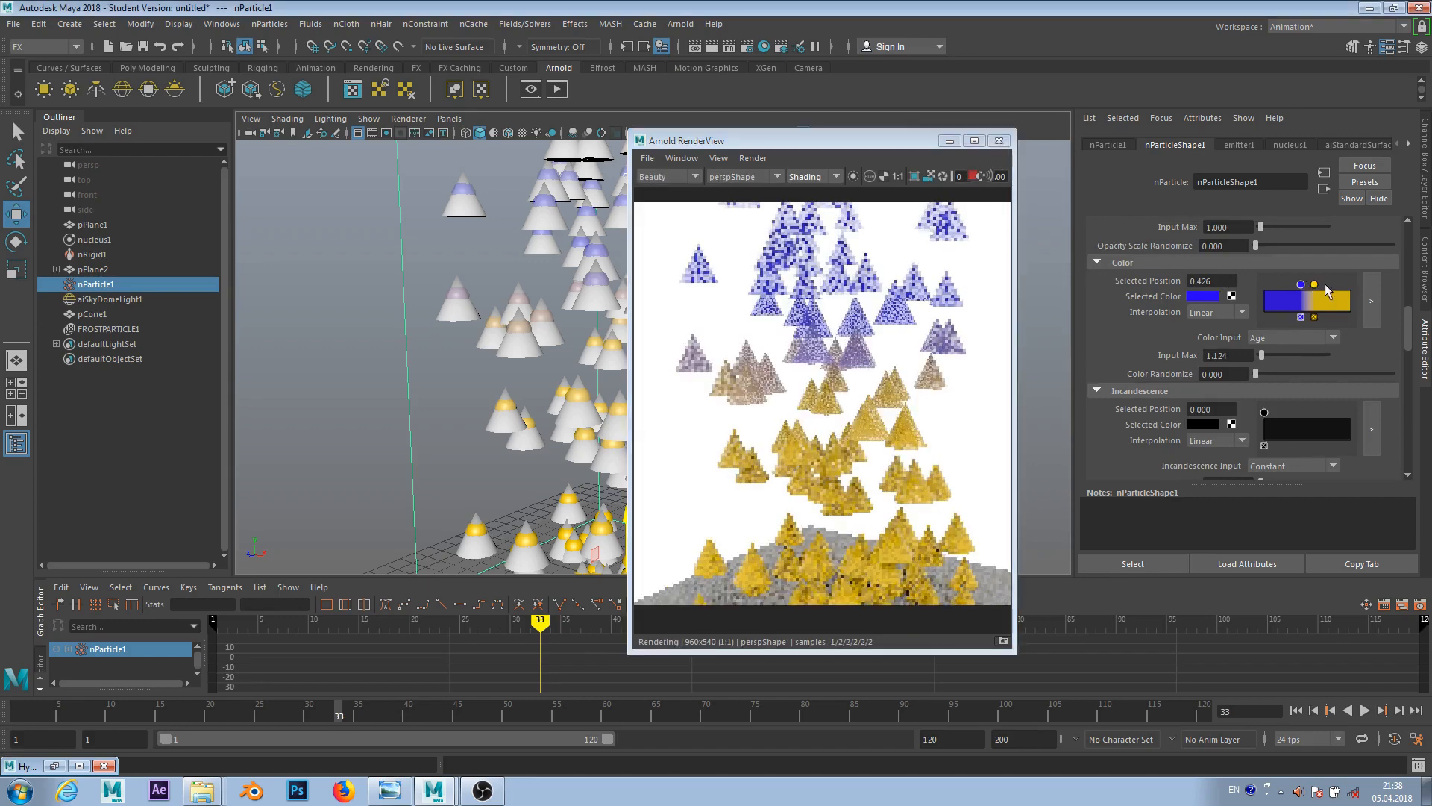
mouse_move(1315, 284)
left_mouse_down()
mouse_move(1331, 284)
mouse_move(1320, 291)
left_mouse_up()
left_click(1301, 284)
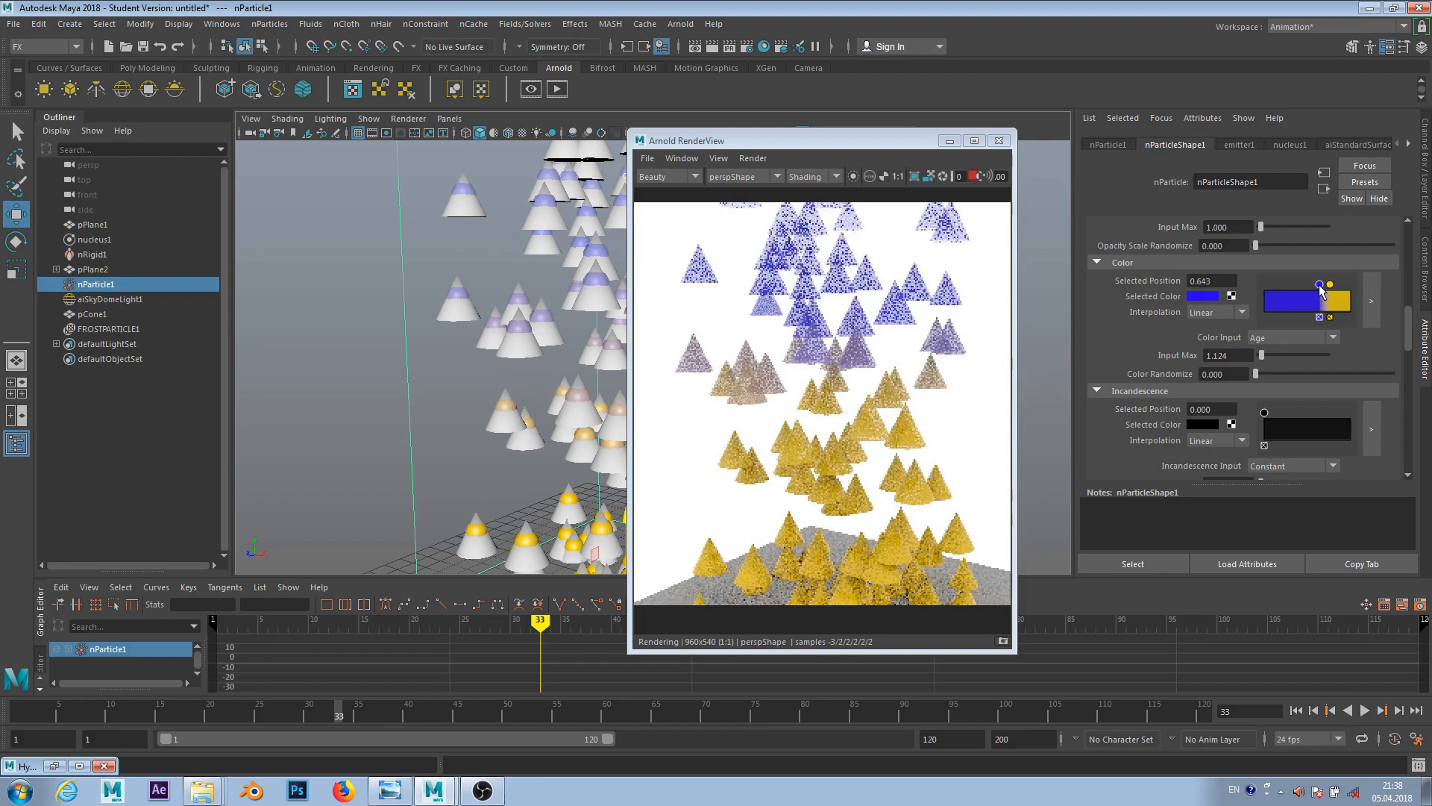
left_click(1275, 356)
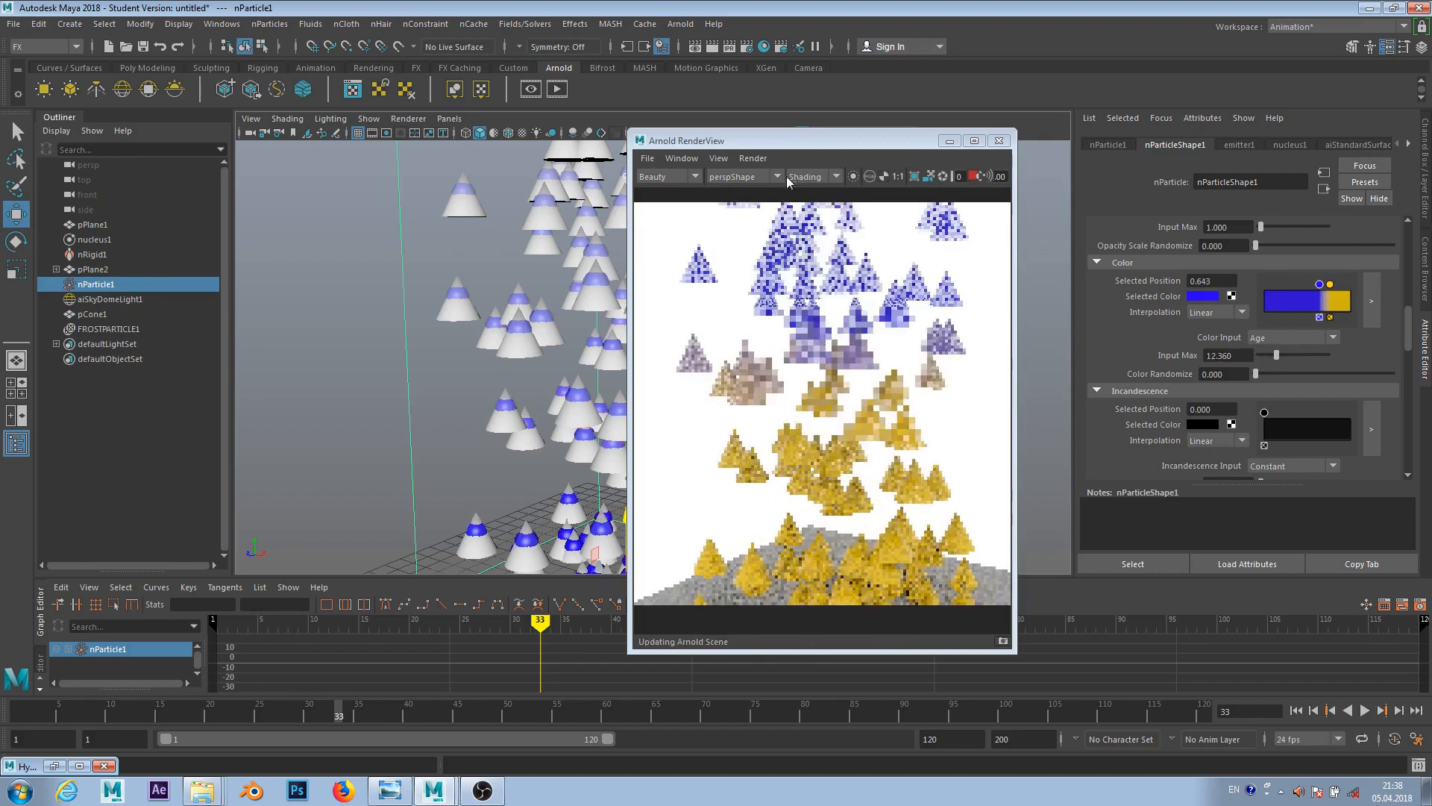
- Update the full scene in the Arnold RenderView and examine the colours of the instanced cones
left_click(751, 162)
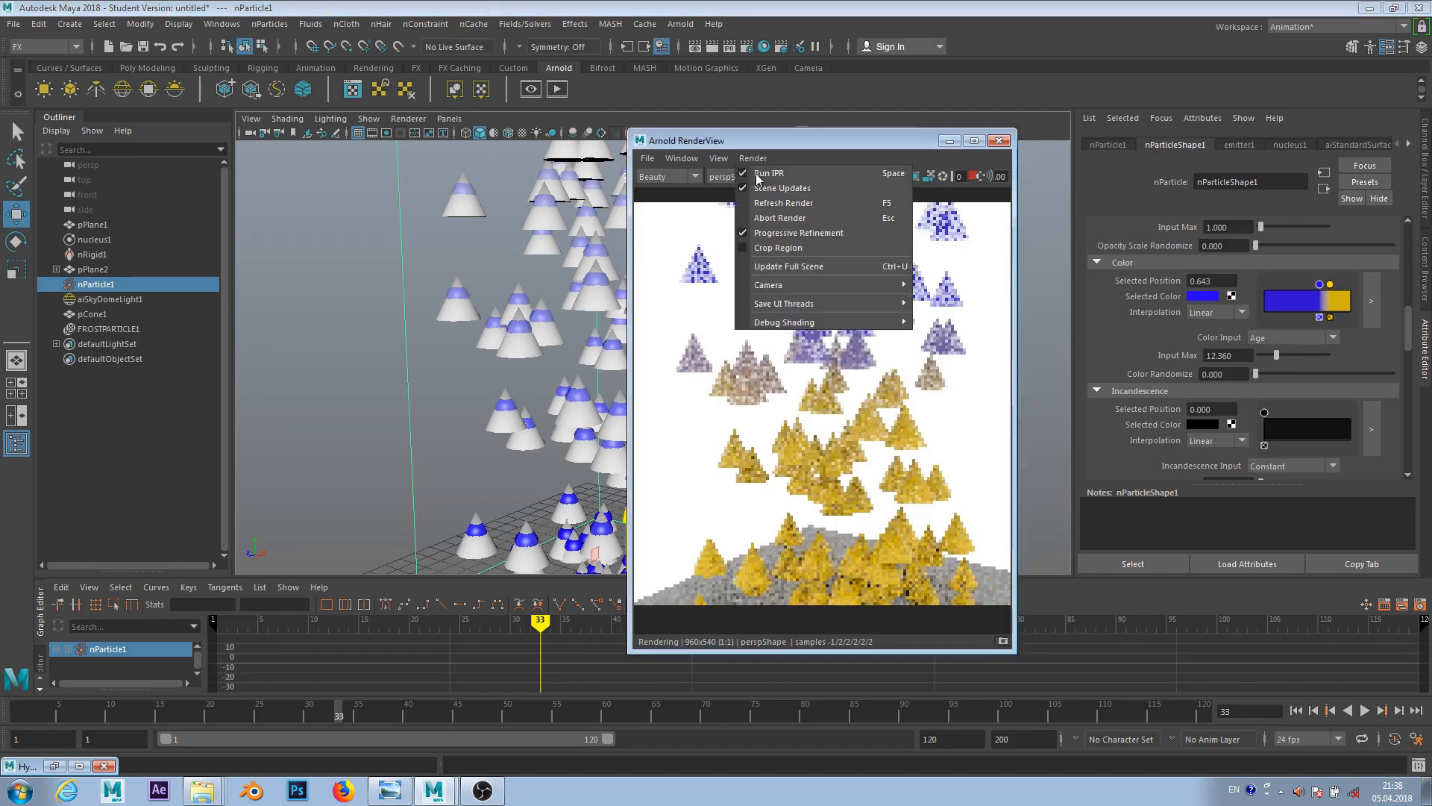
left_click(770, 273)
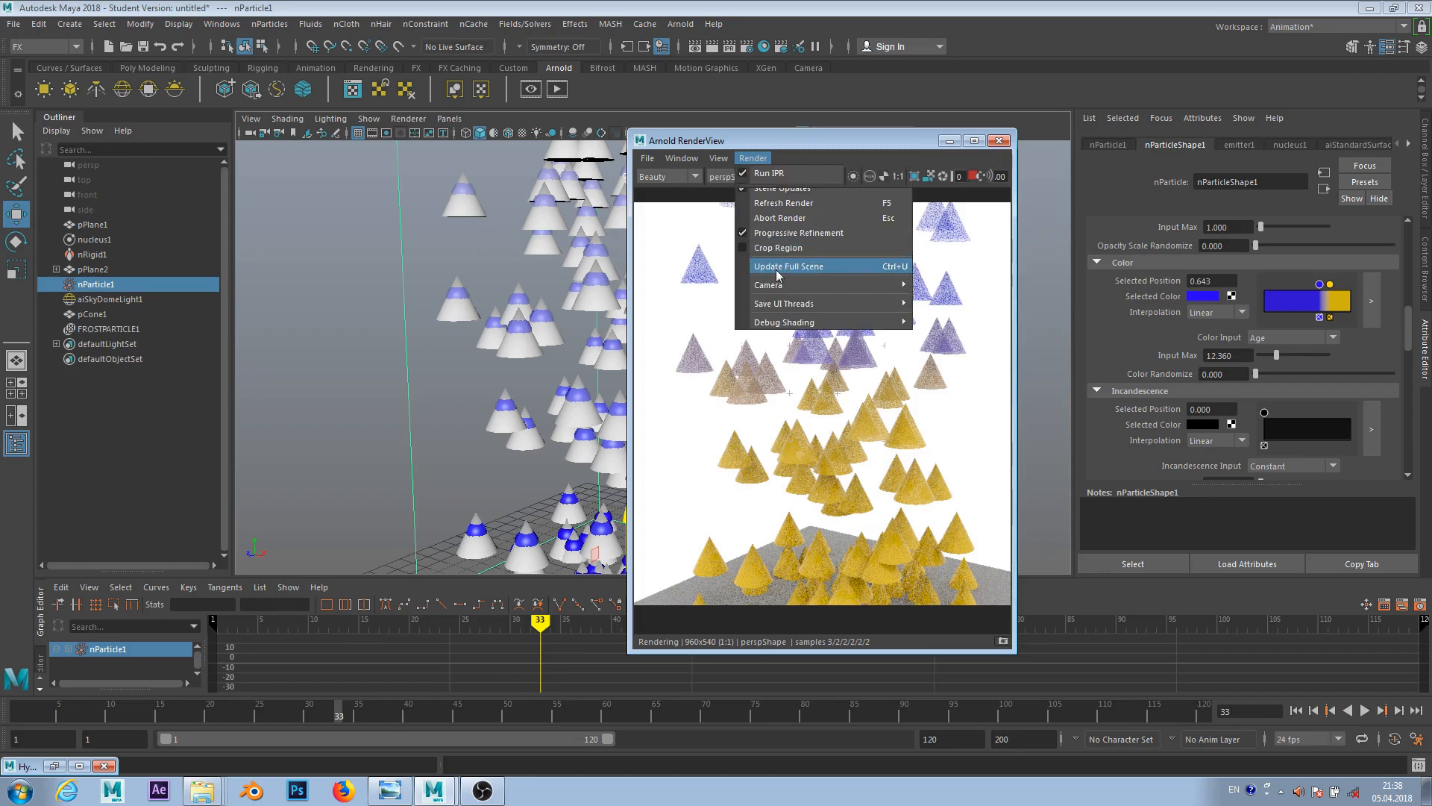
left_click(776, 268)
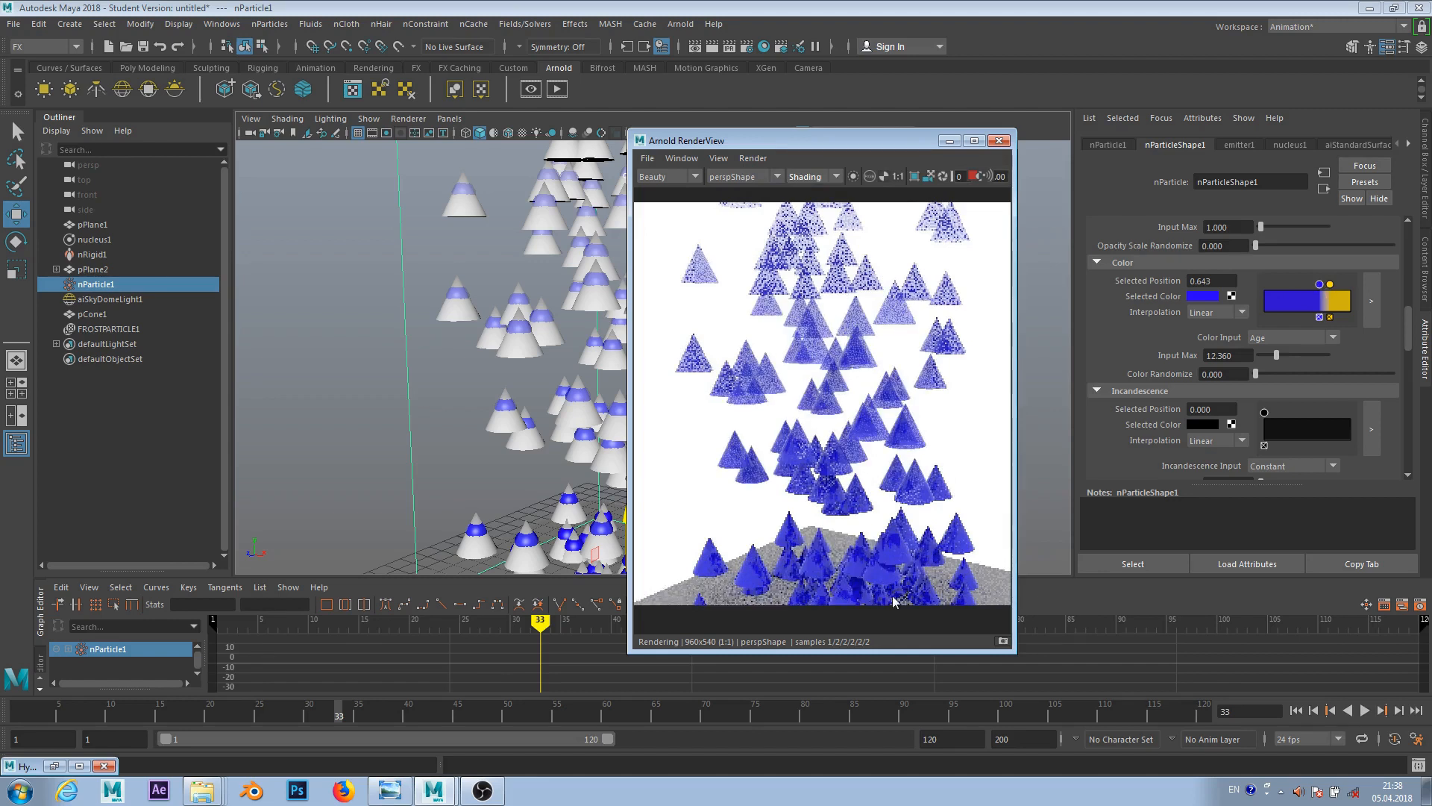
- Move the blue Color ramp marker to 0.391 and the yellow one to 0.548, and update the full scene in the render
left_click(1319, 287)
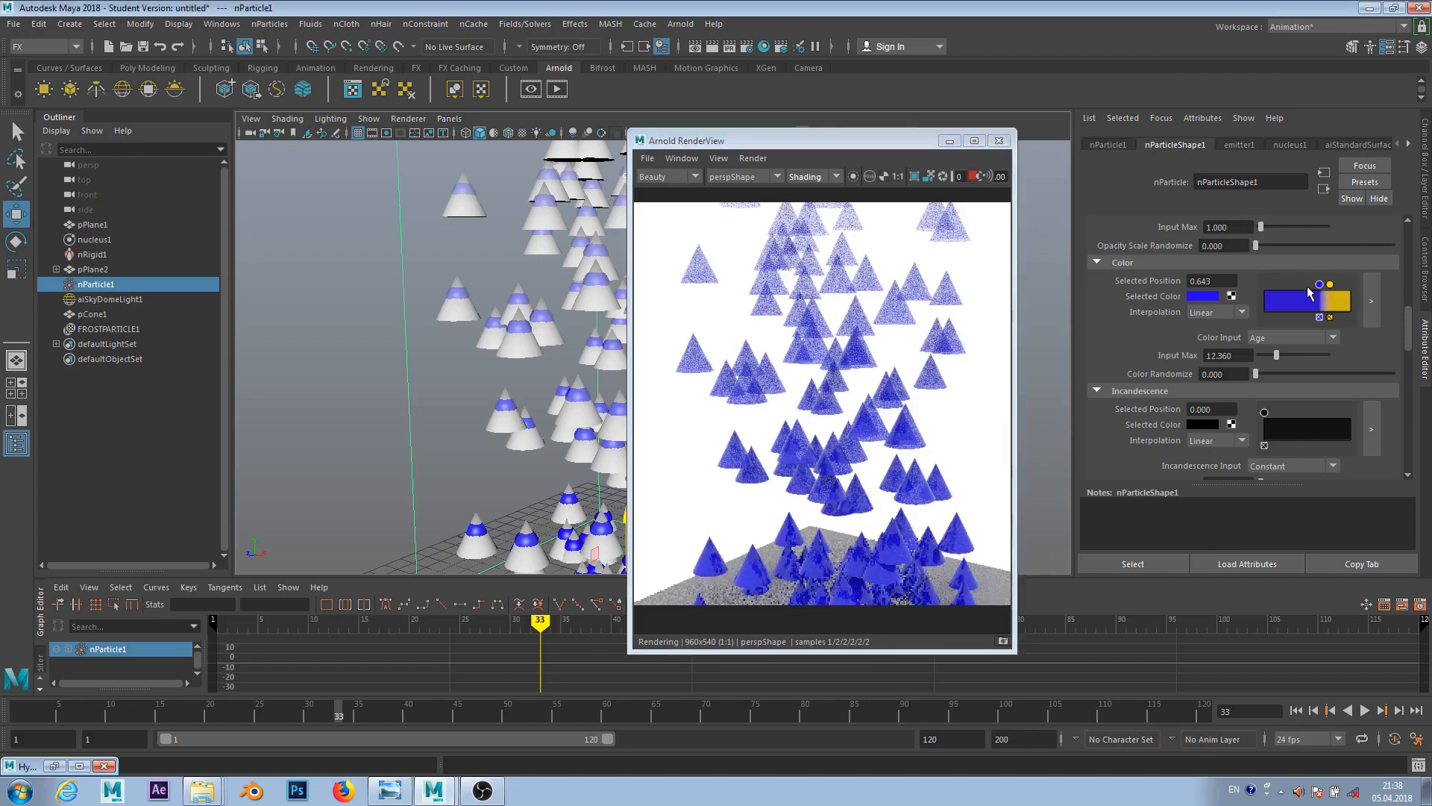
left_click_drag(1299, 291, 1298, 290)
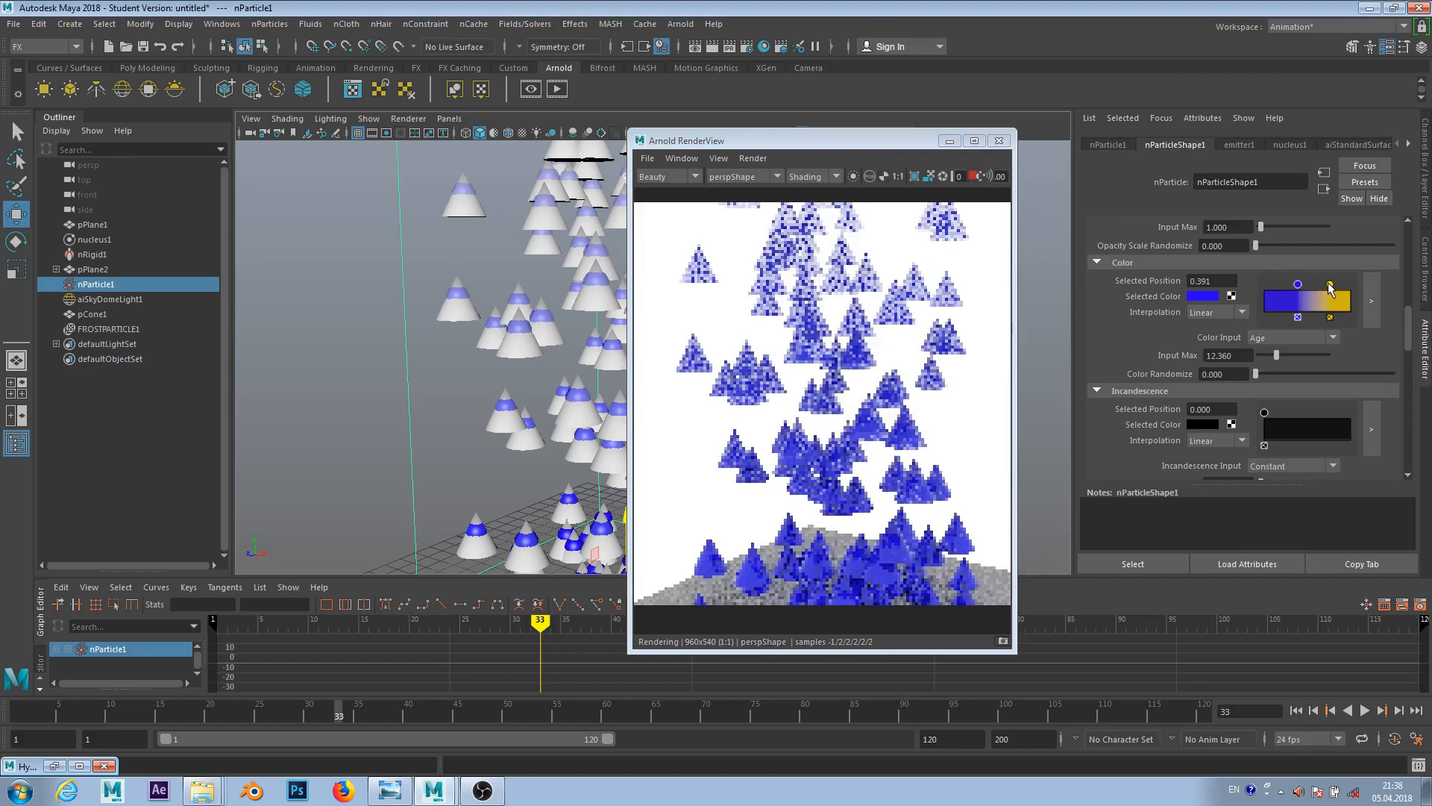
left_click_drag(1330, 288, 1312, 286)
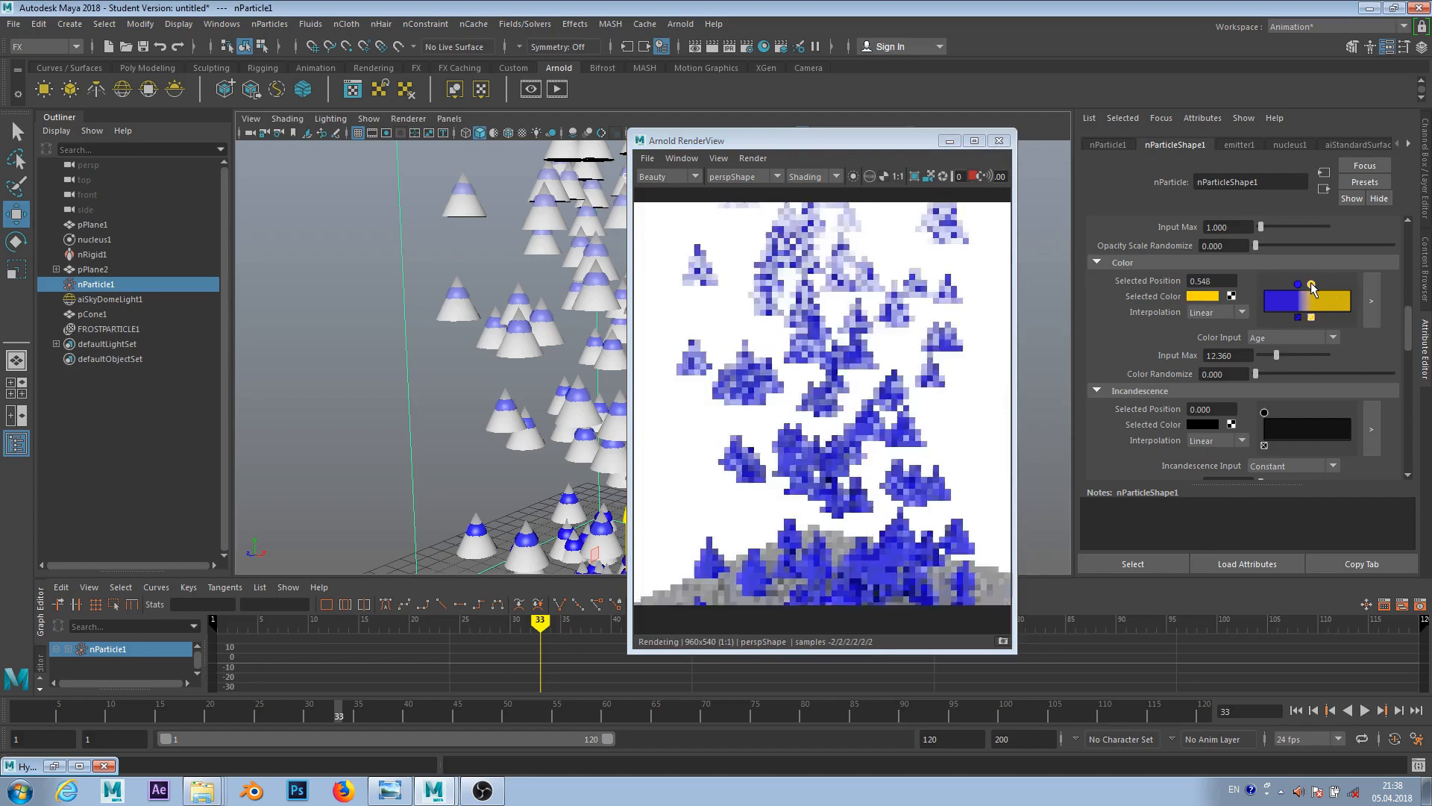
left_click(755, 159)
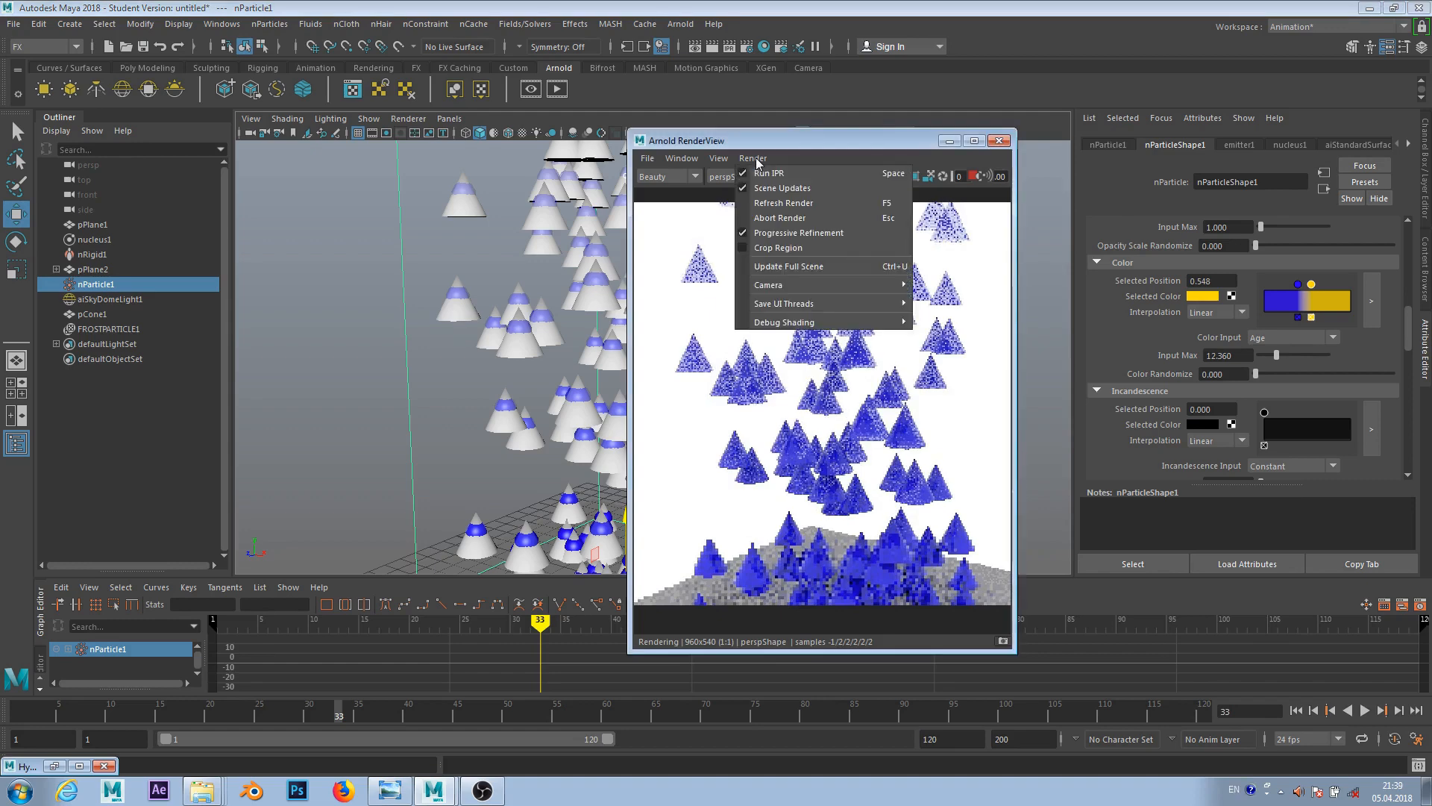
left_click(783, 269)
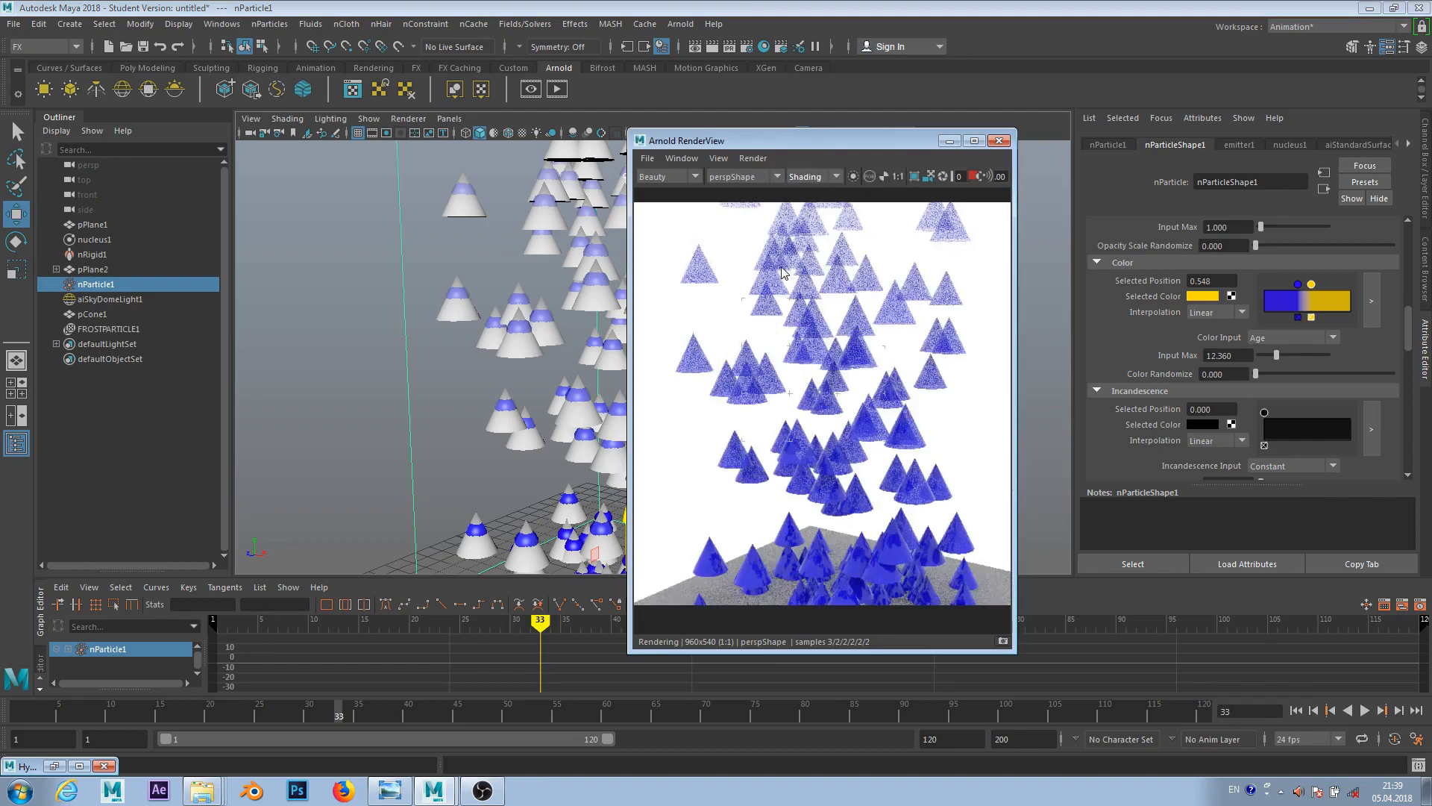
left_click(754, 158)
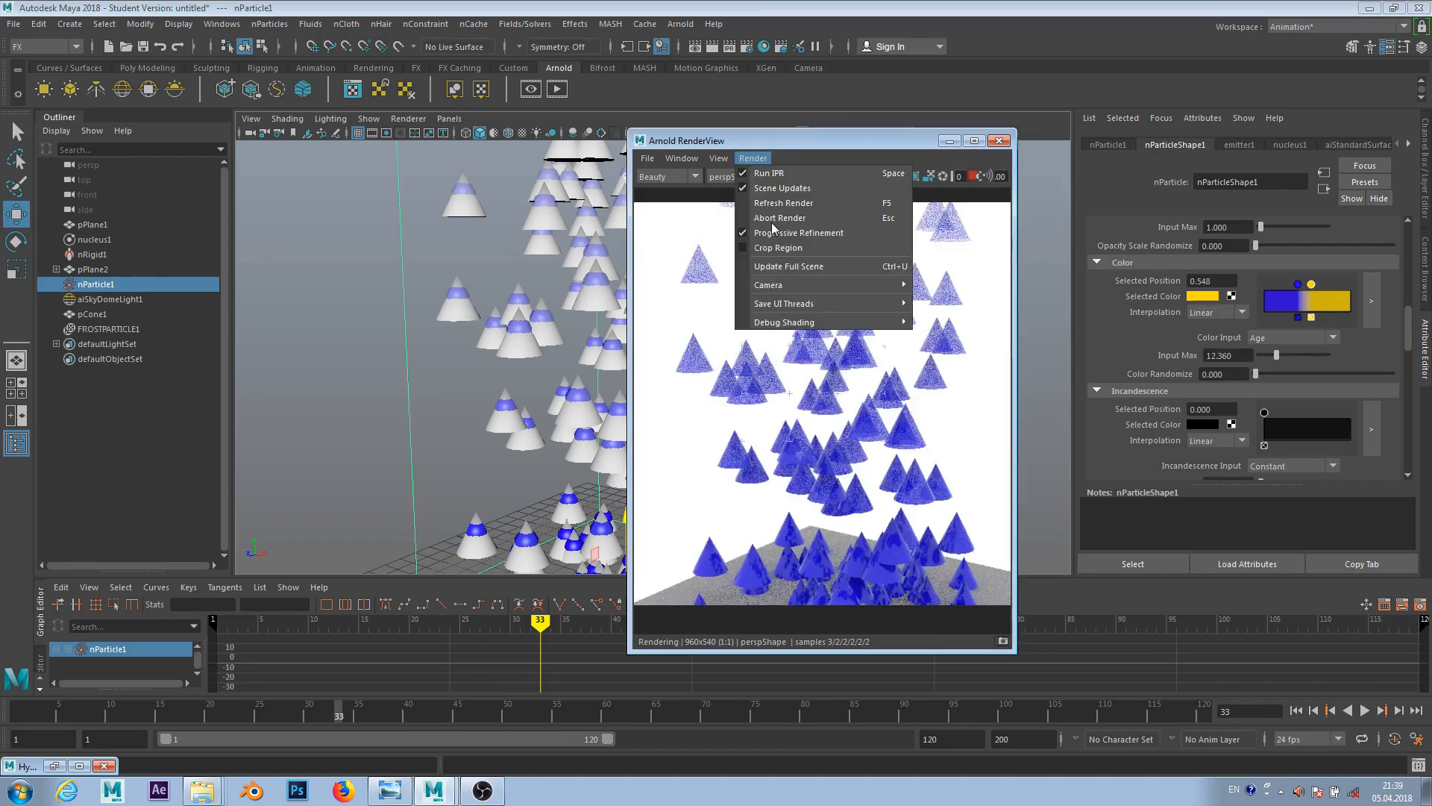
left_click(782, 267)
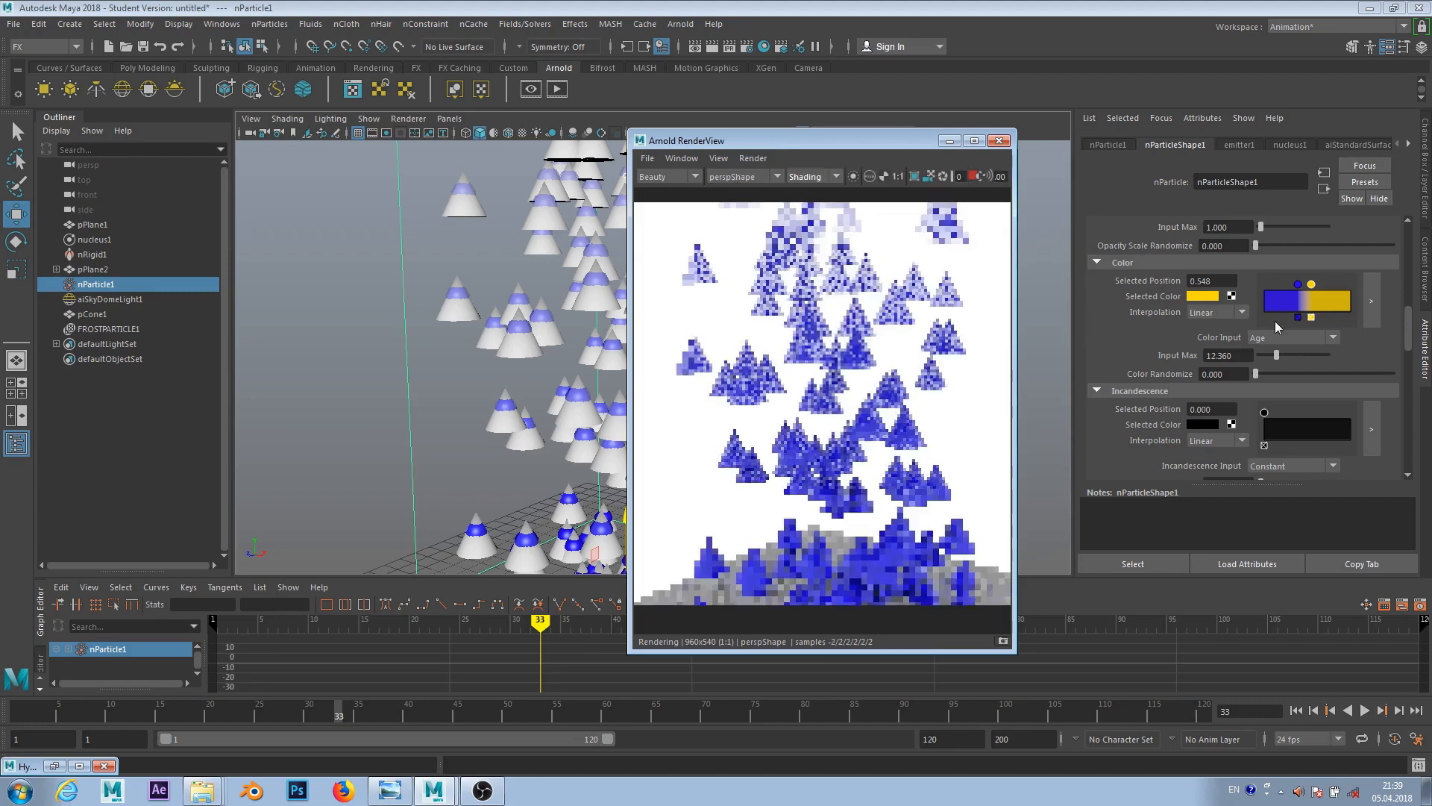
- Set the Color Input Max to 1.124, update the full scene in the render, and close the Arnold RenderView
left_click_drag(1276, 355, 1262, 354)
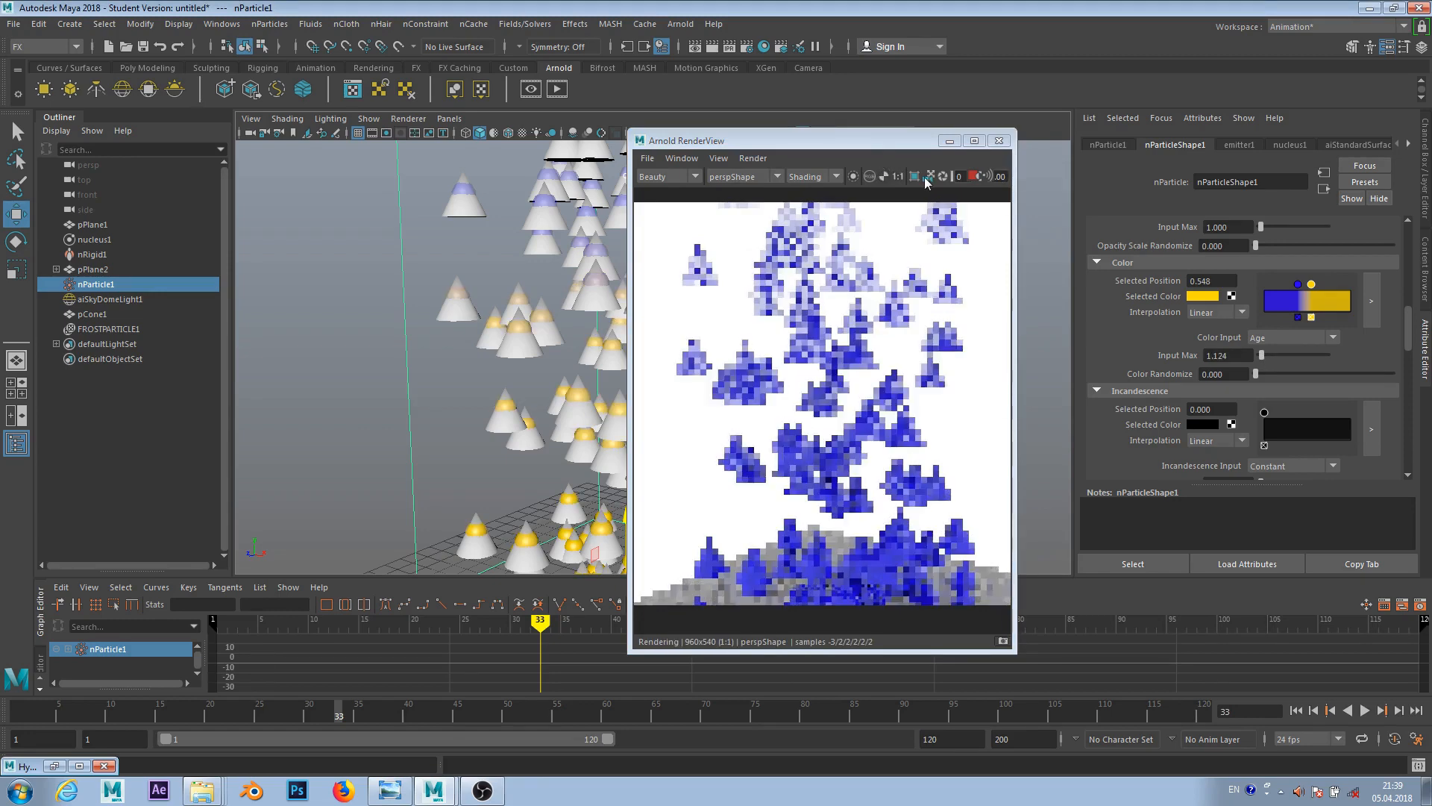
left_click(752, 157)
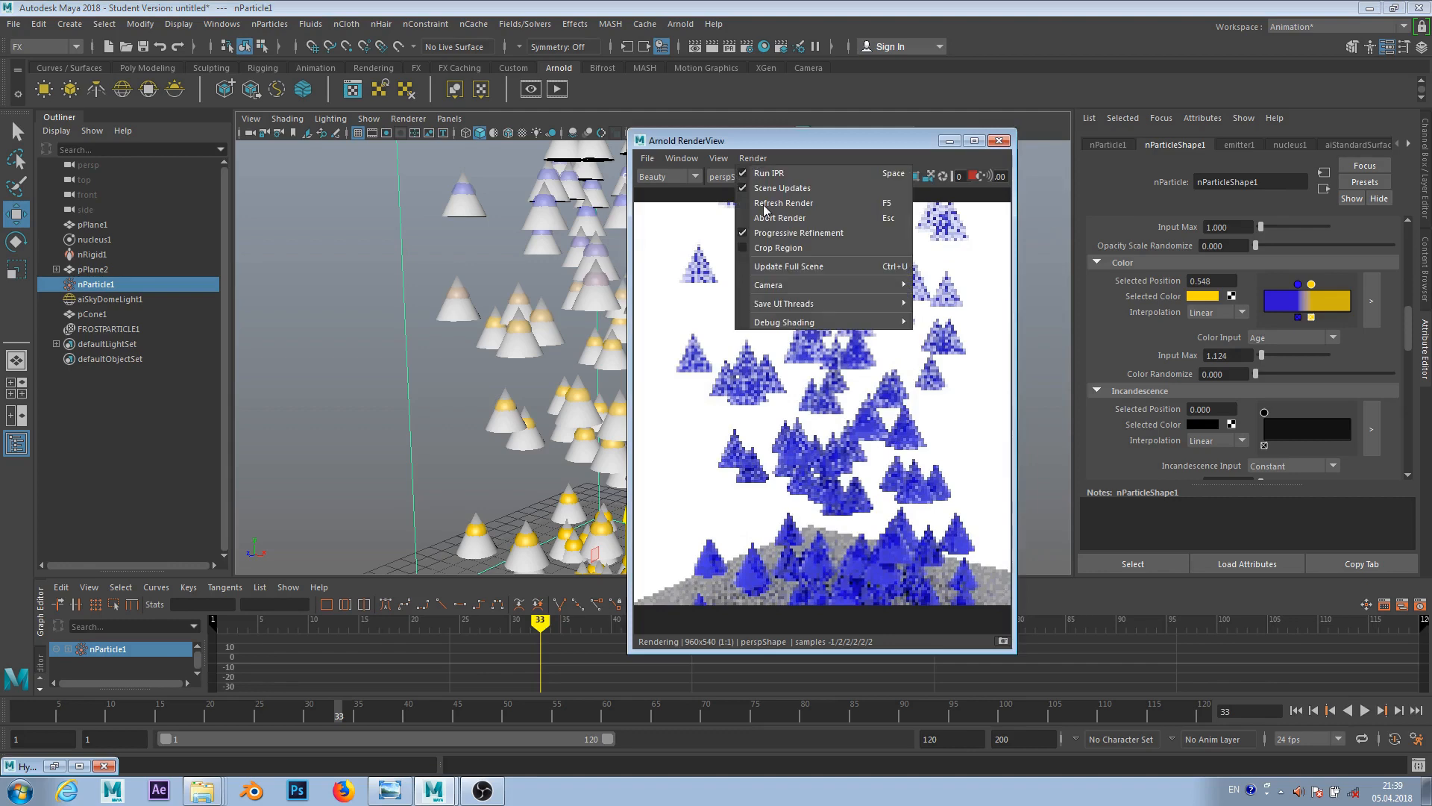
left_click(784, 267)
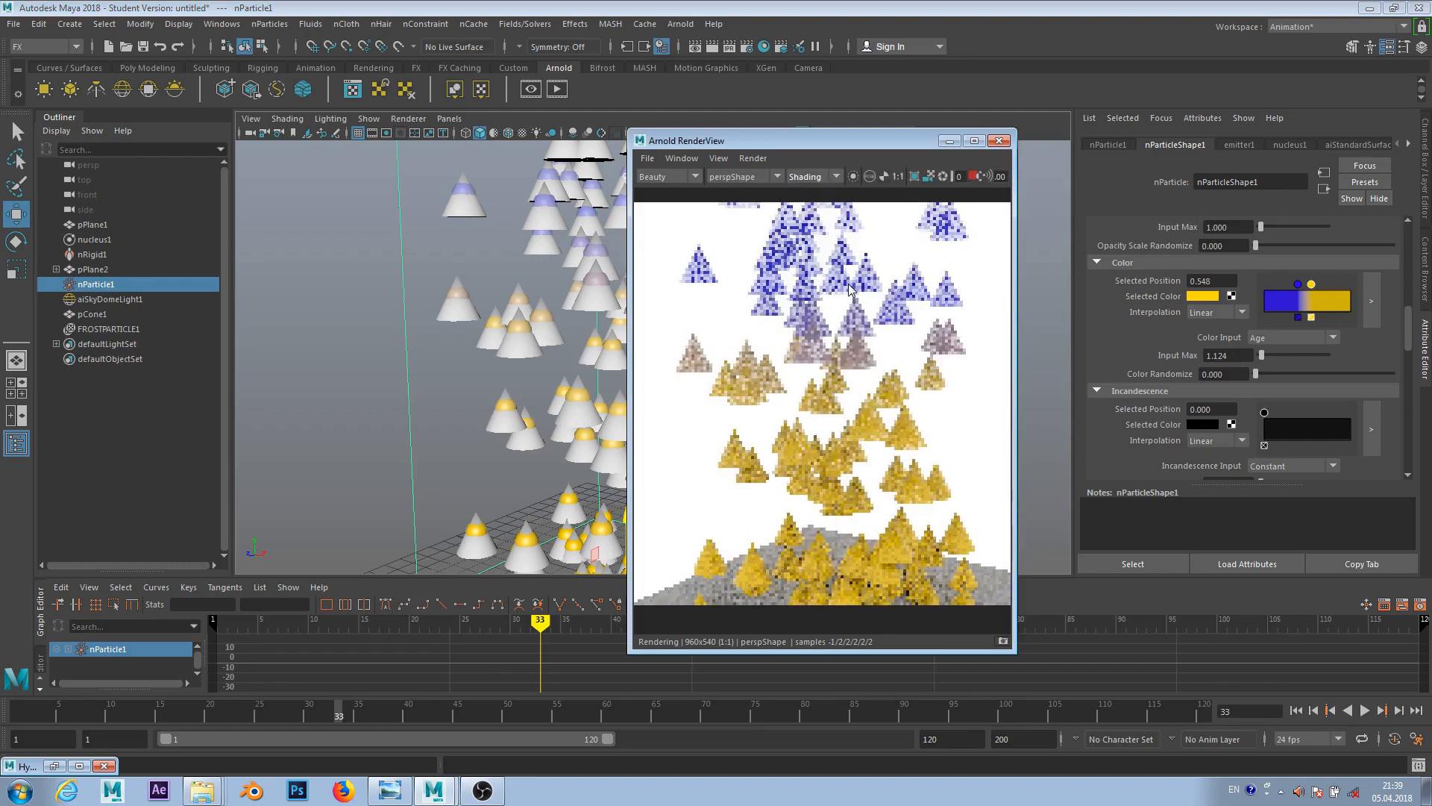
left_click(999, 141)
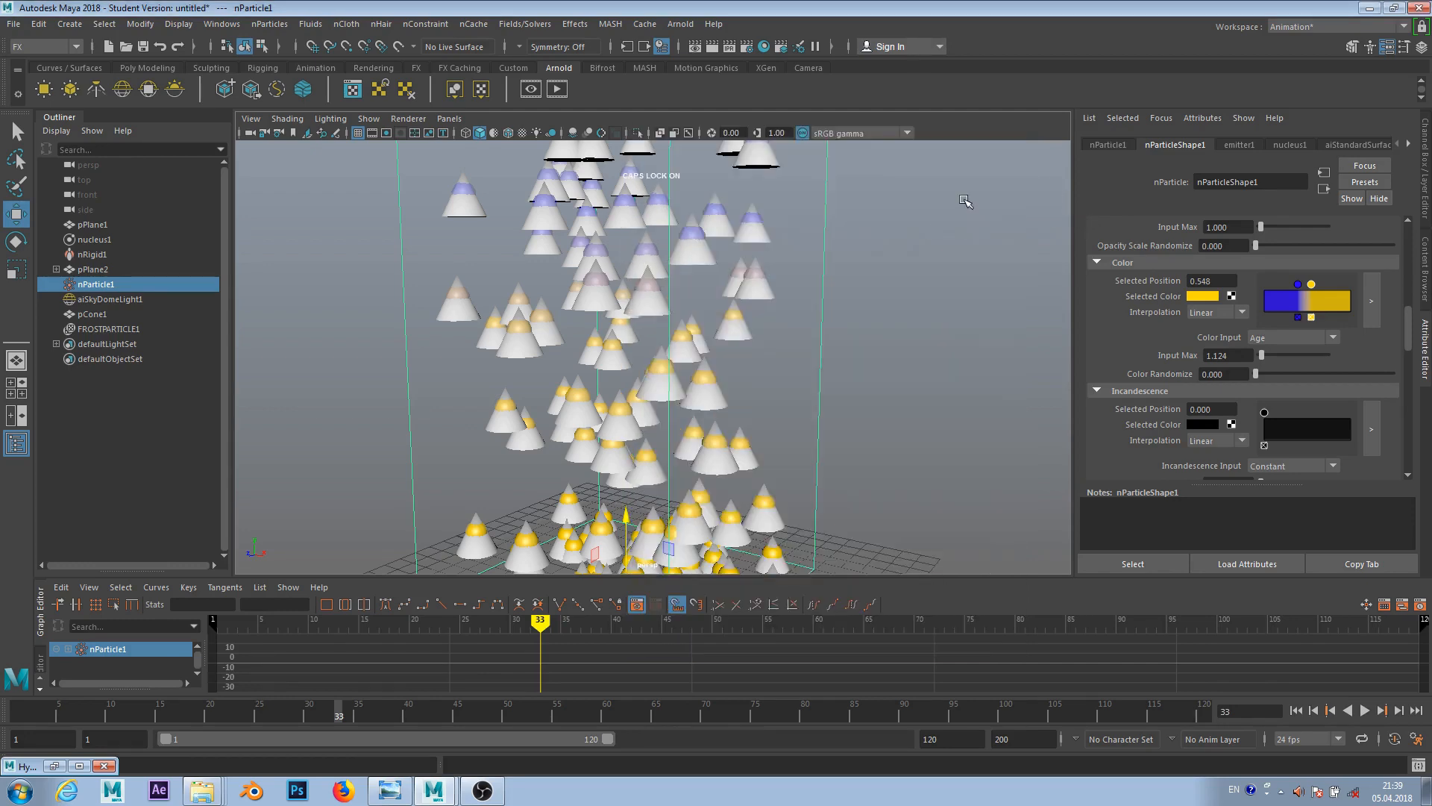
- Shape nParticleShape1's Radius Scale ramp to rise linearly from 0 at position 0 towards the ramp's end, with Radius Scale Input set to Age
left_click_drag(724, 284, 746, 265, "alt")
scroll(745, 256, "down", 5)
scroll(744, 253, "up", 4)
scroll(1340, 351, "up", 10)
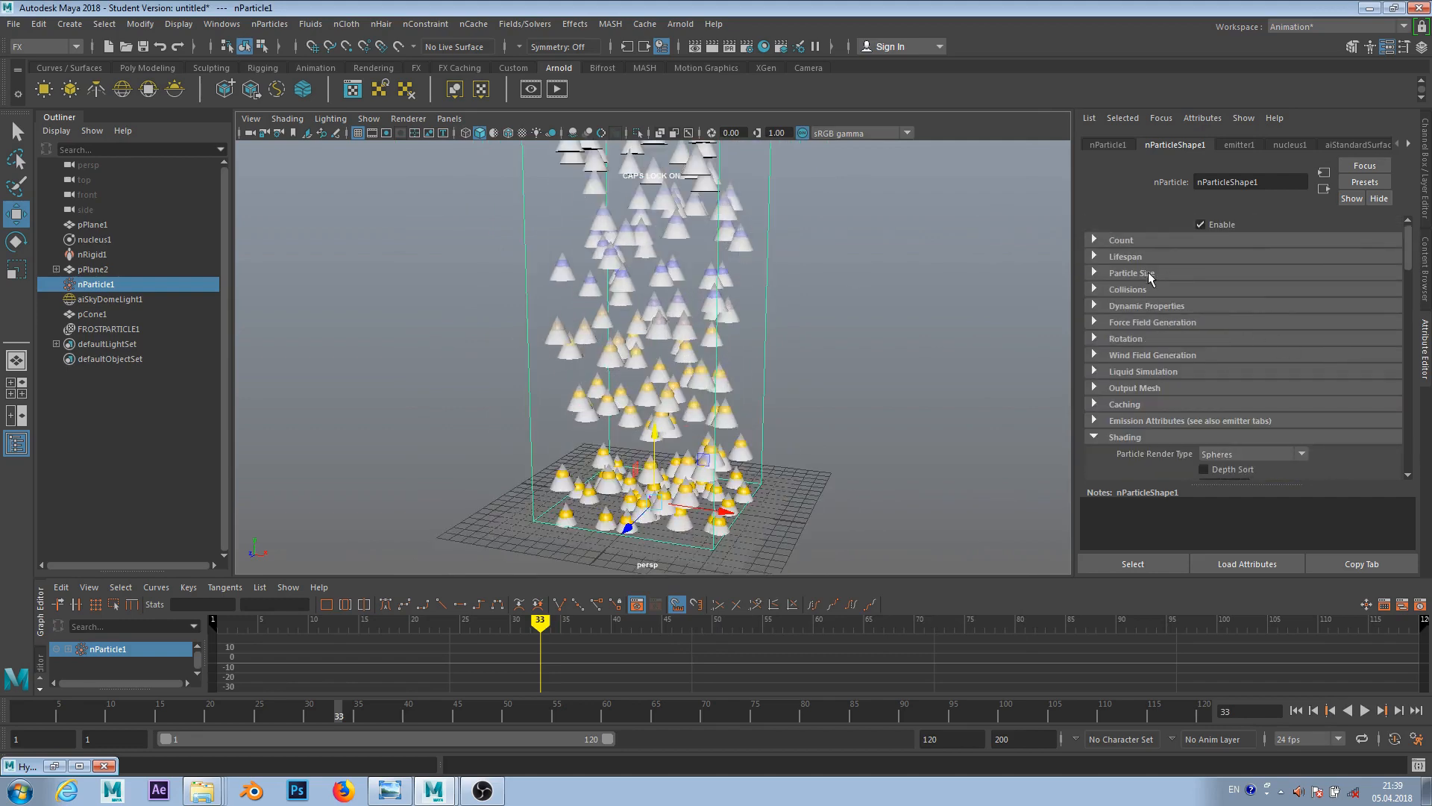
left_click(1131, 272)
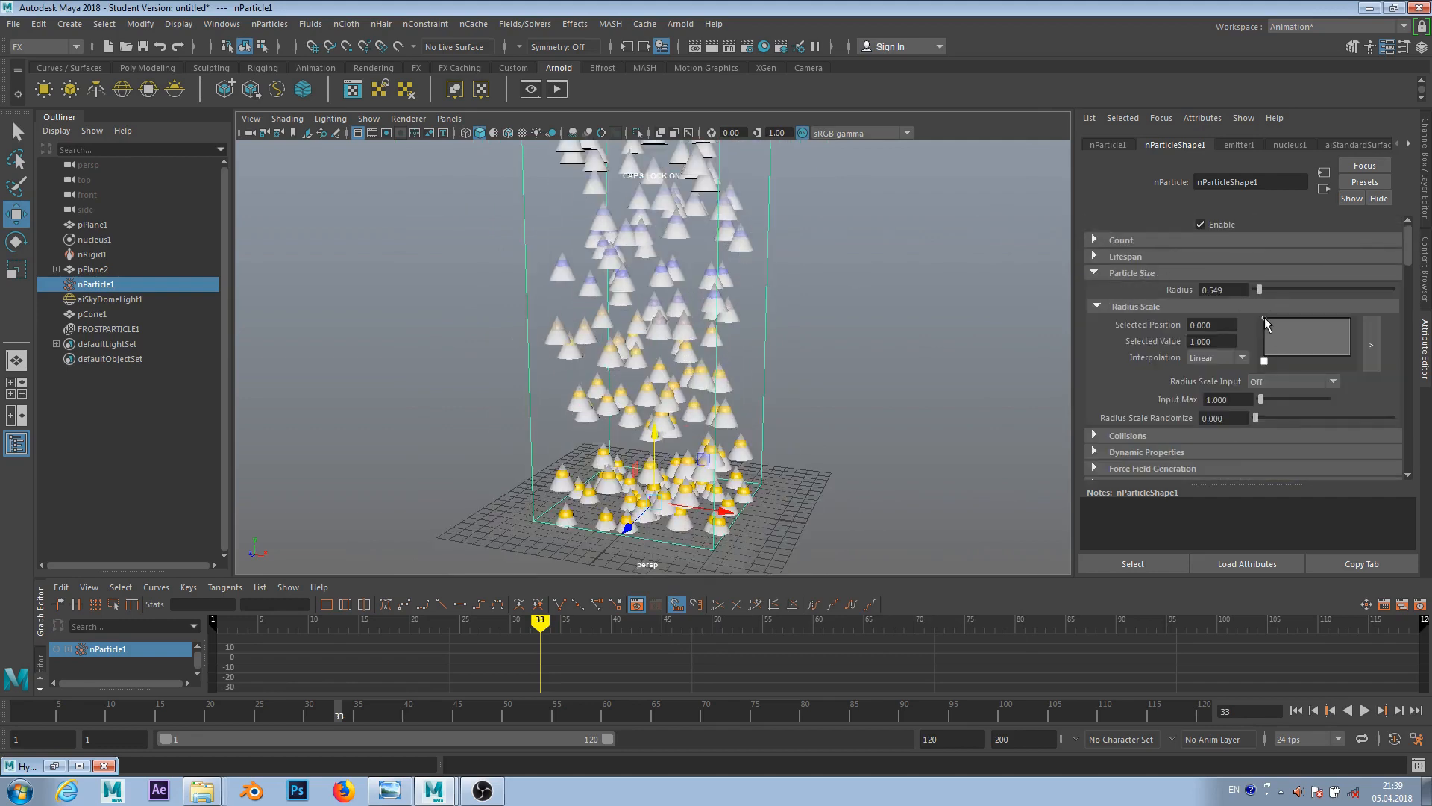
left_click_drag(1265, 319, 1264, 337)
left_click(1349, 327)
left_click_drag(1353, 332, 1360, 316)
left_click_drag(1267, 337, 1258, 373)
left_click(1280, 386)
left_click(1275, 410)
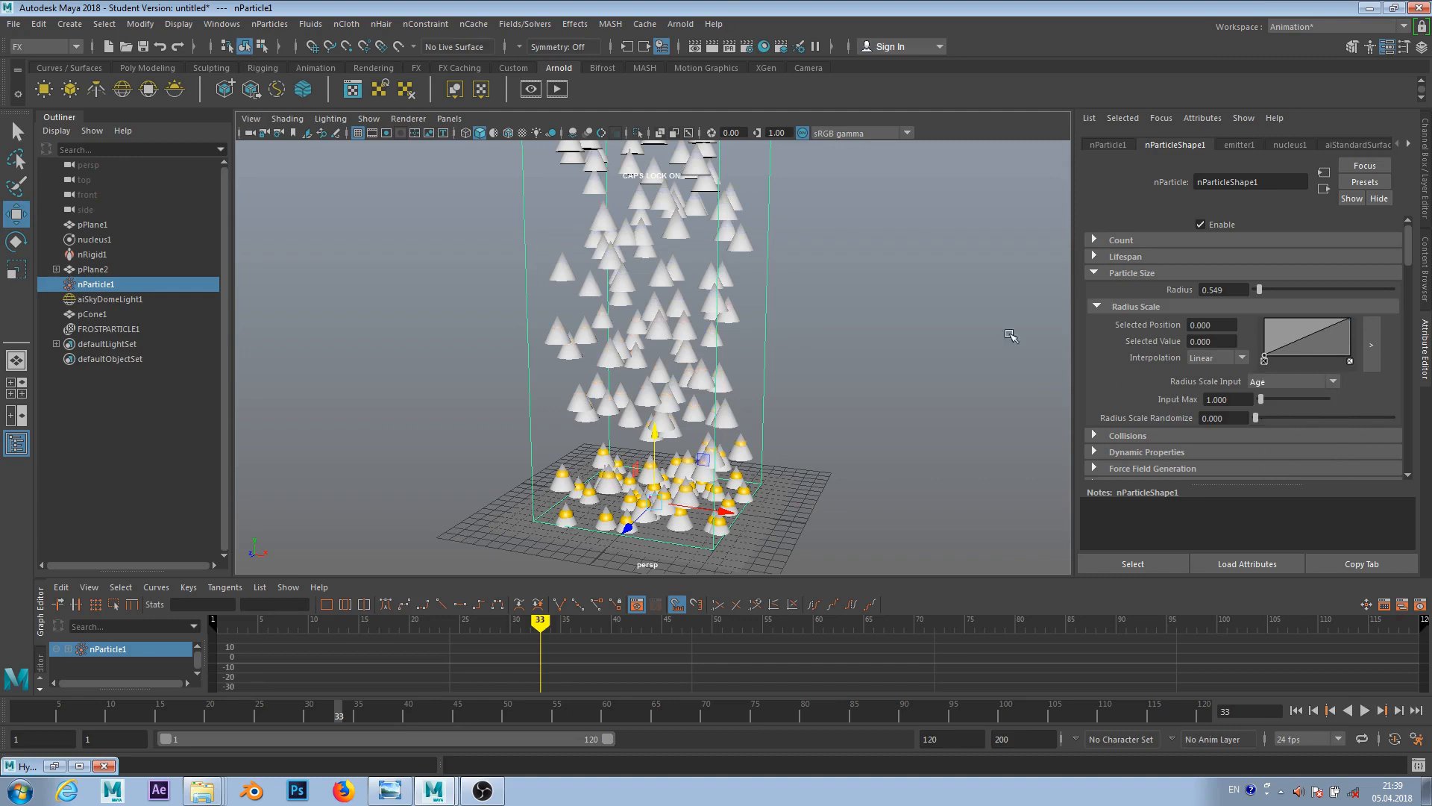
- Hide the FROSTPARTICLE1 cone instancer and frame the particles to inspect their age-driven radius
middle_click_drag(844, 289, 879, 369, "alt")
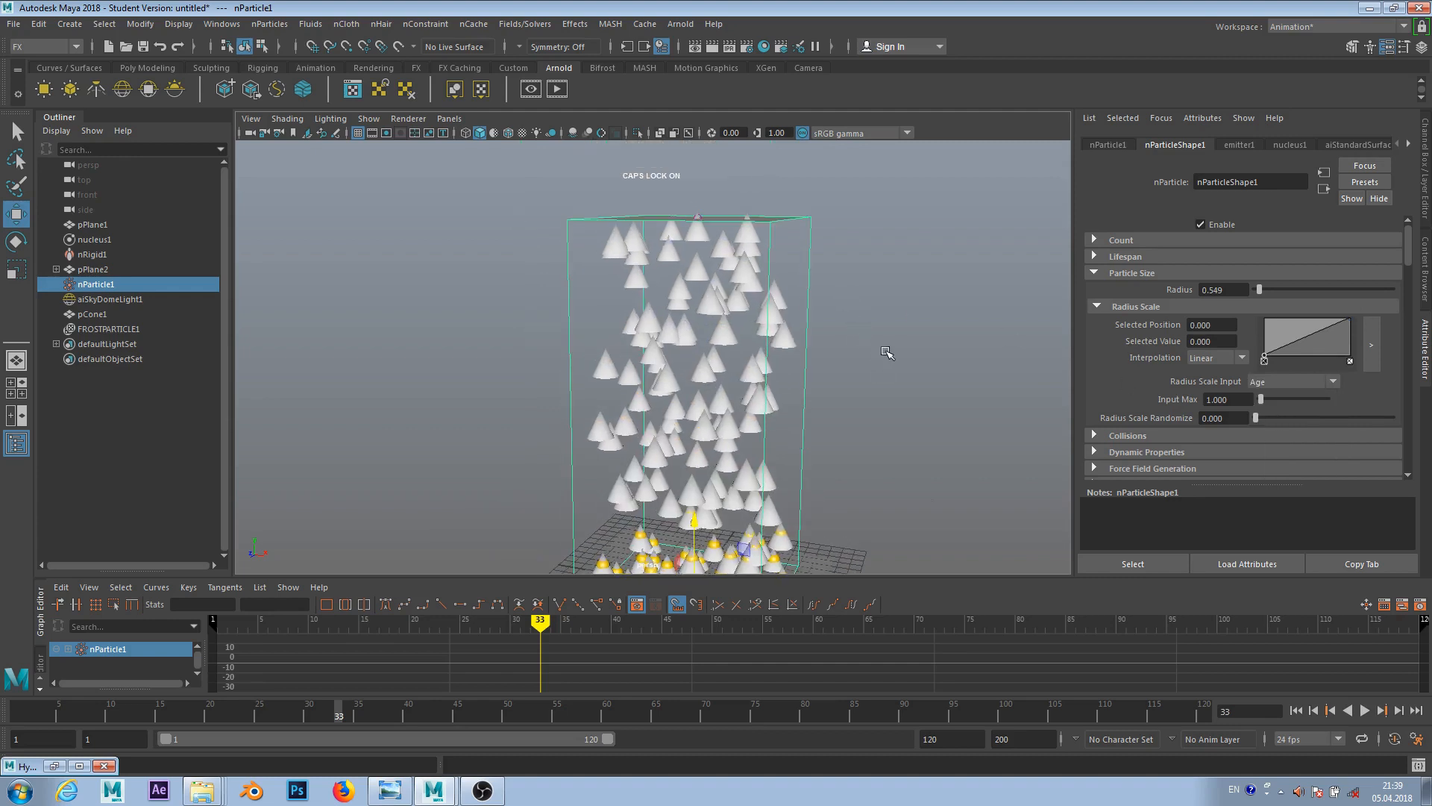
scroll(793, 356, "up", 8)
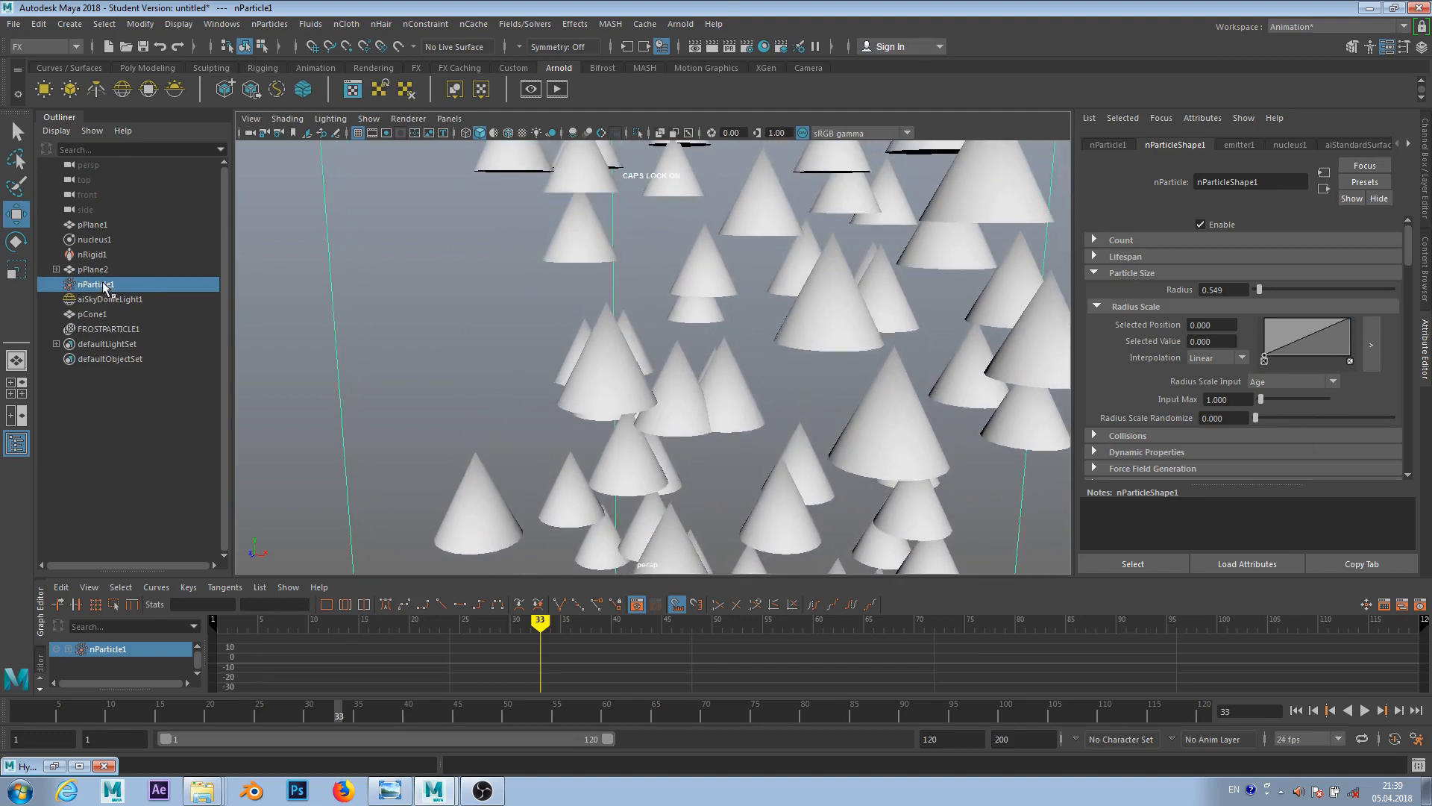
left_click(108, 314)
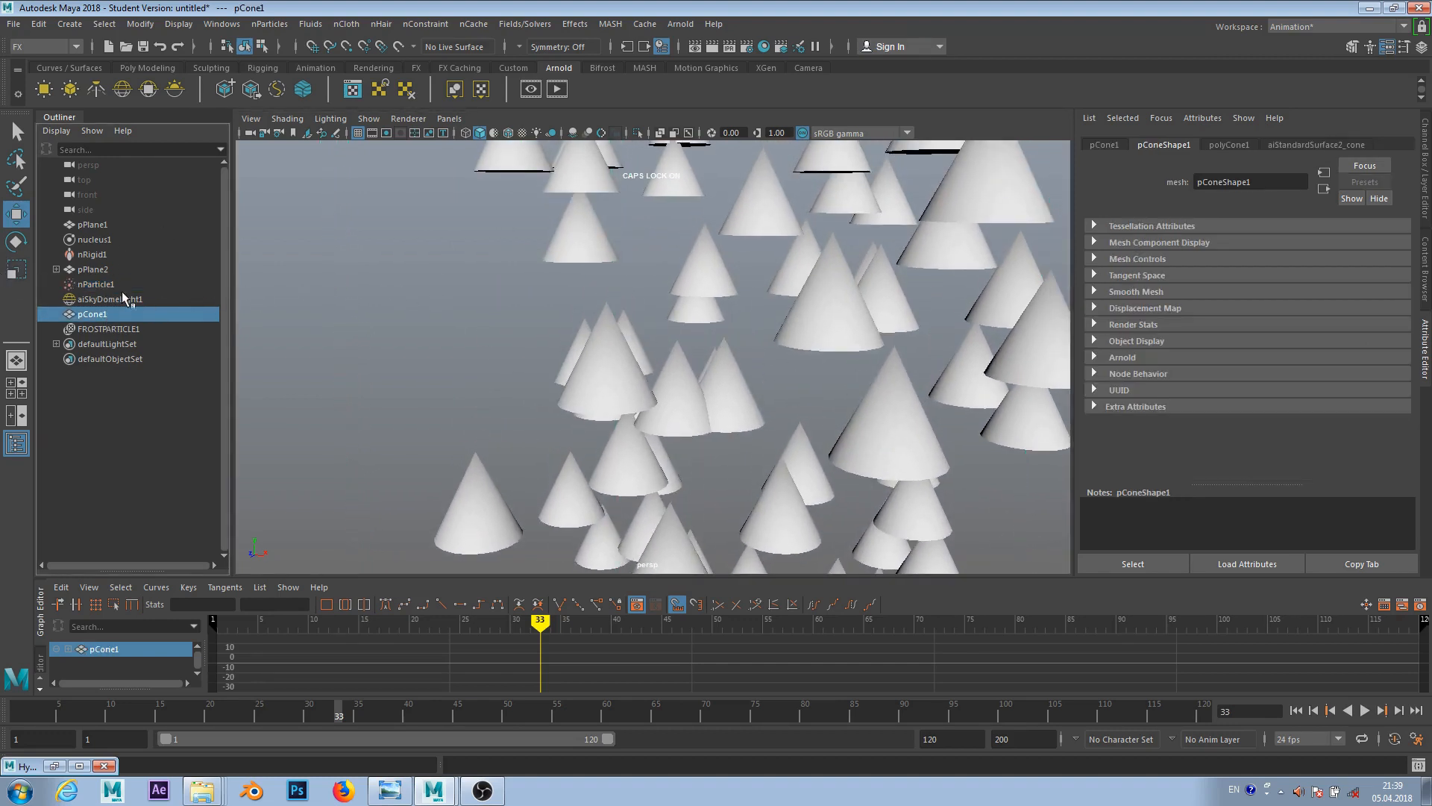
key("h")
left_click(123, 329)
left_click(109, 315, "ctrl")
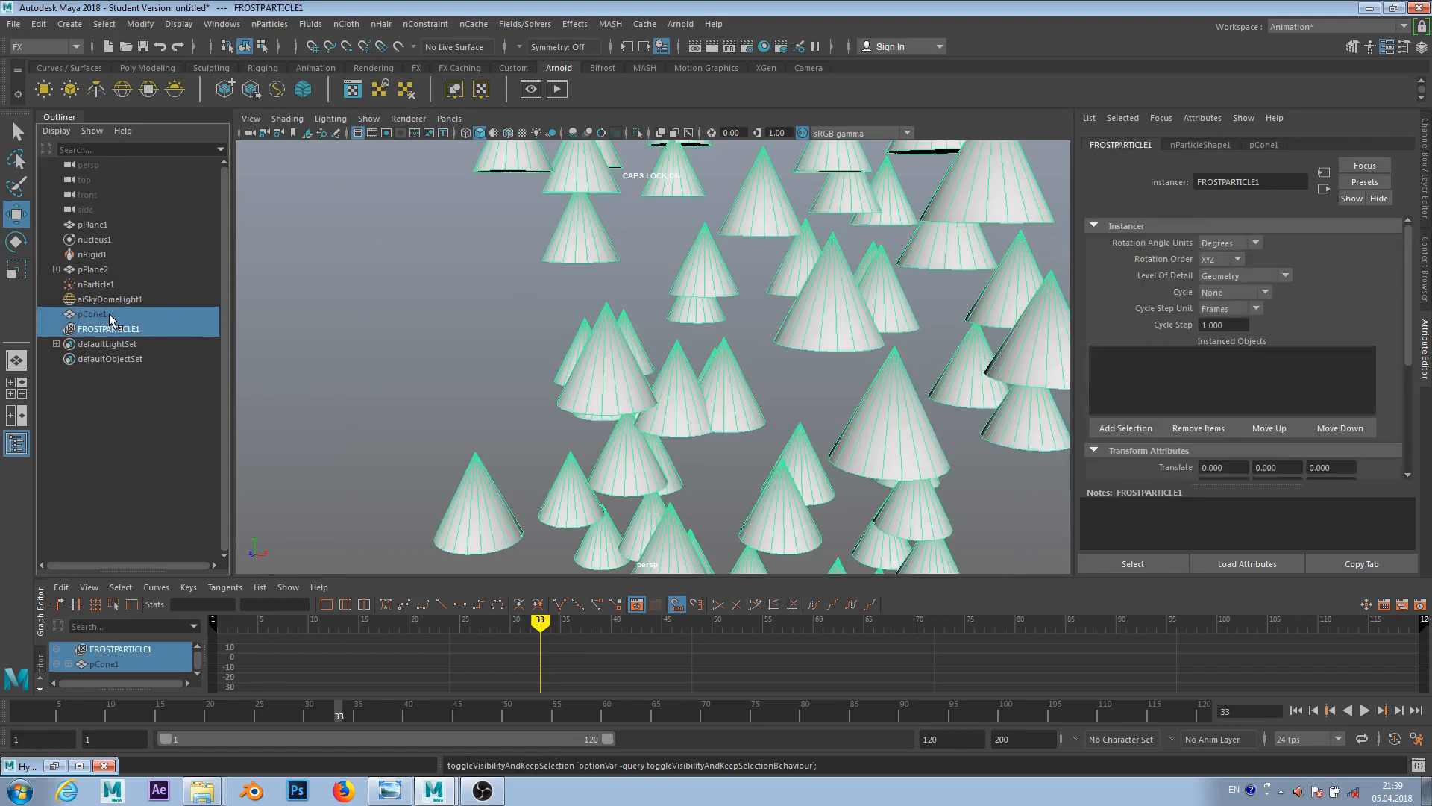
key("h")
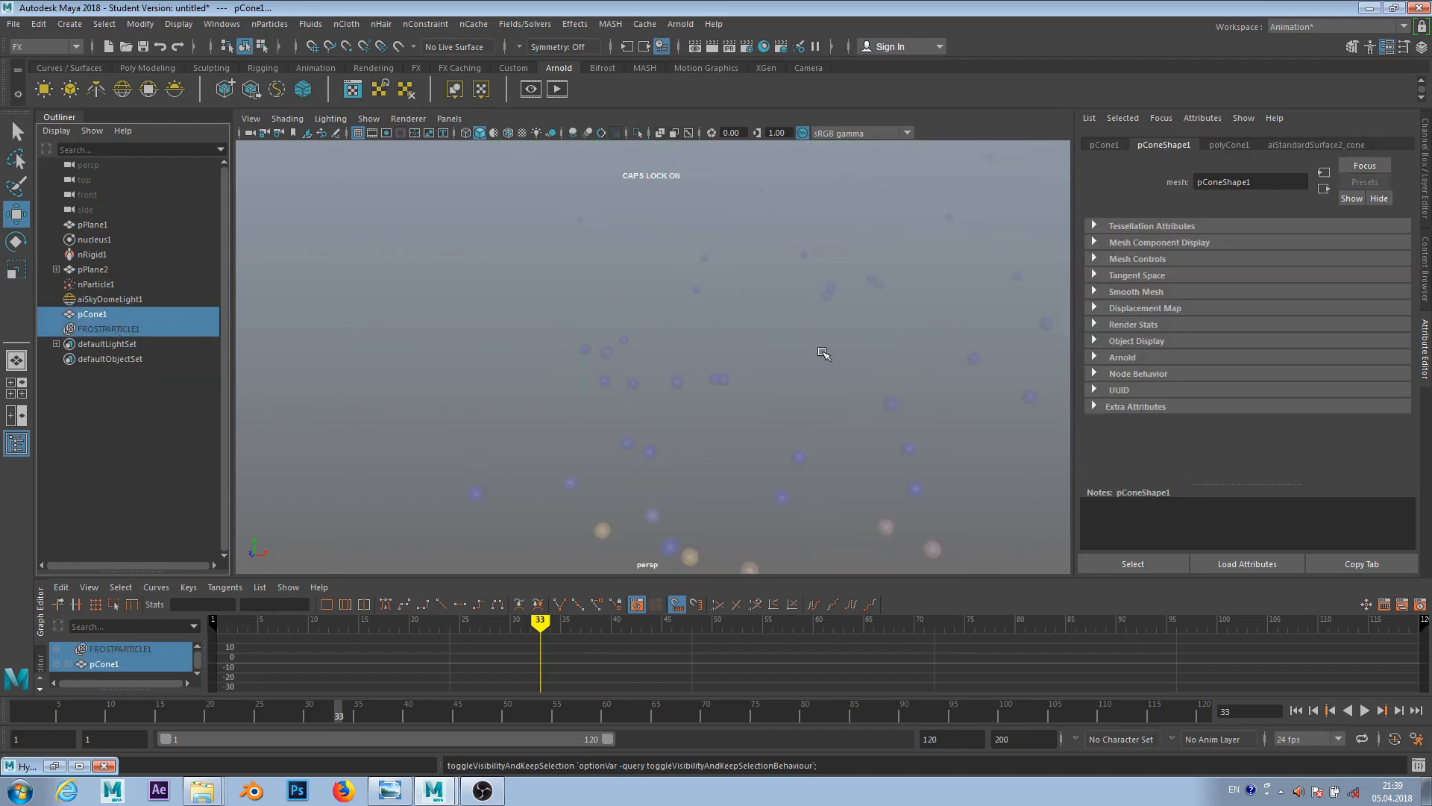
middle_click_drag(785, 394, 783, 266, "alt")
scroll(674, 216, "down", 2)
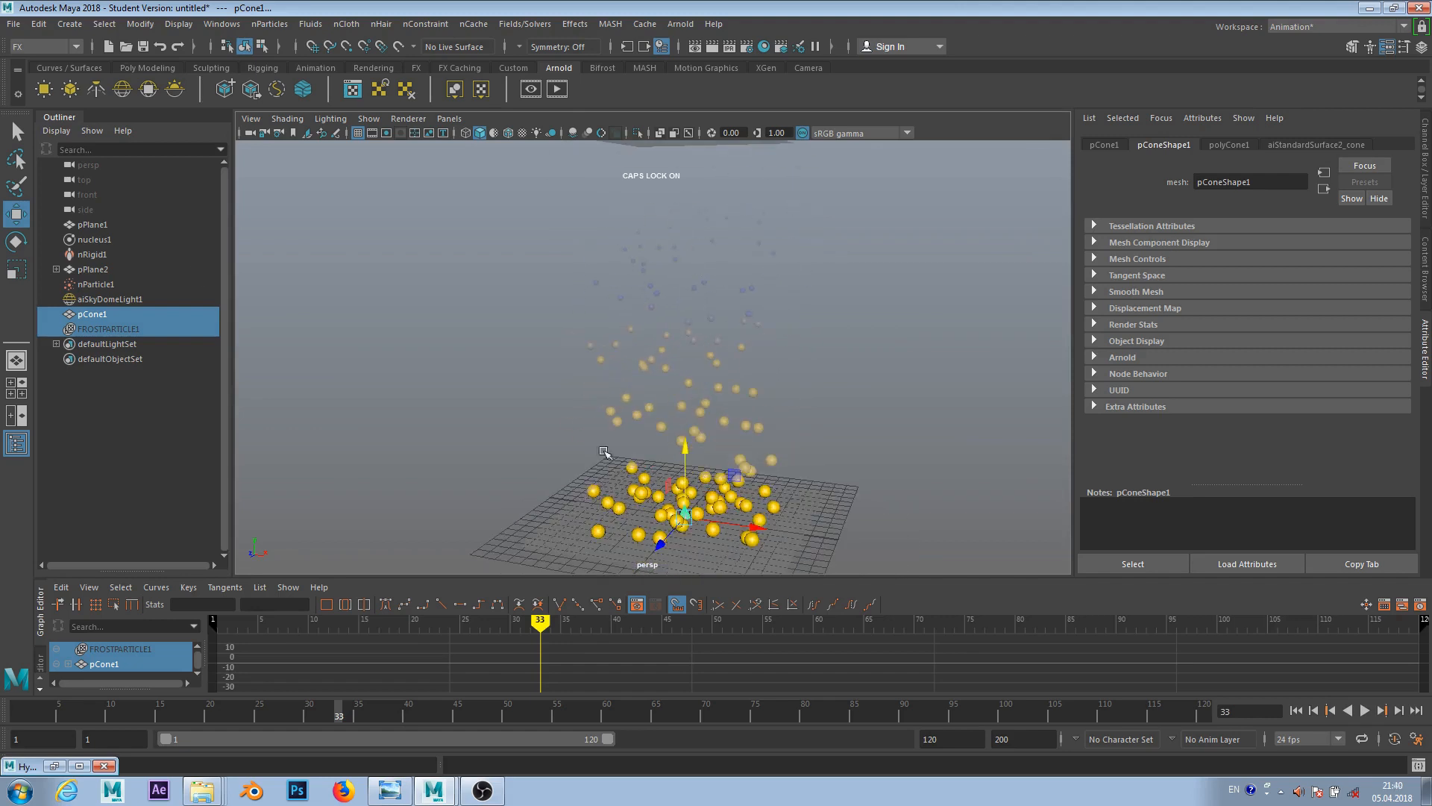
- In nParticle1's Instancer (Geometry Replacement) options, set the Scale of the FROSTPARTICLE1 instancer to Radius PP
left_click(95, 284)
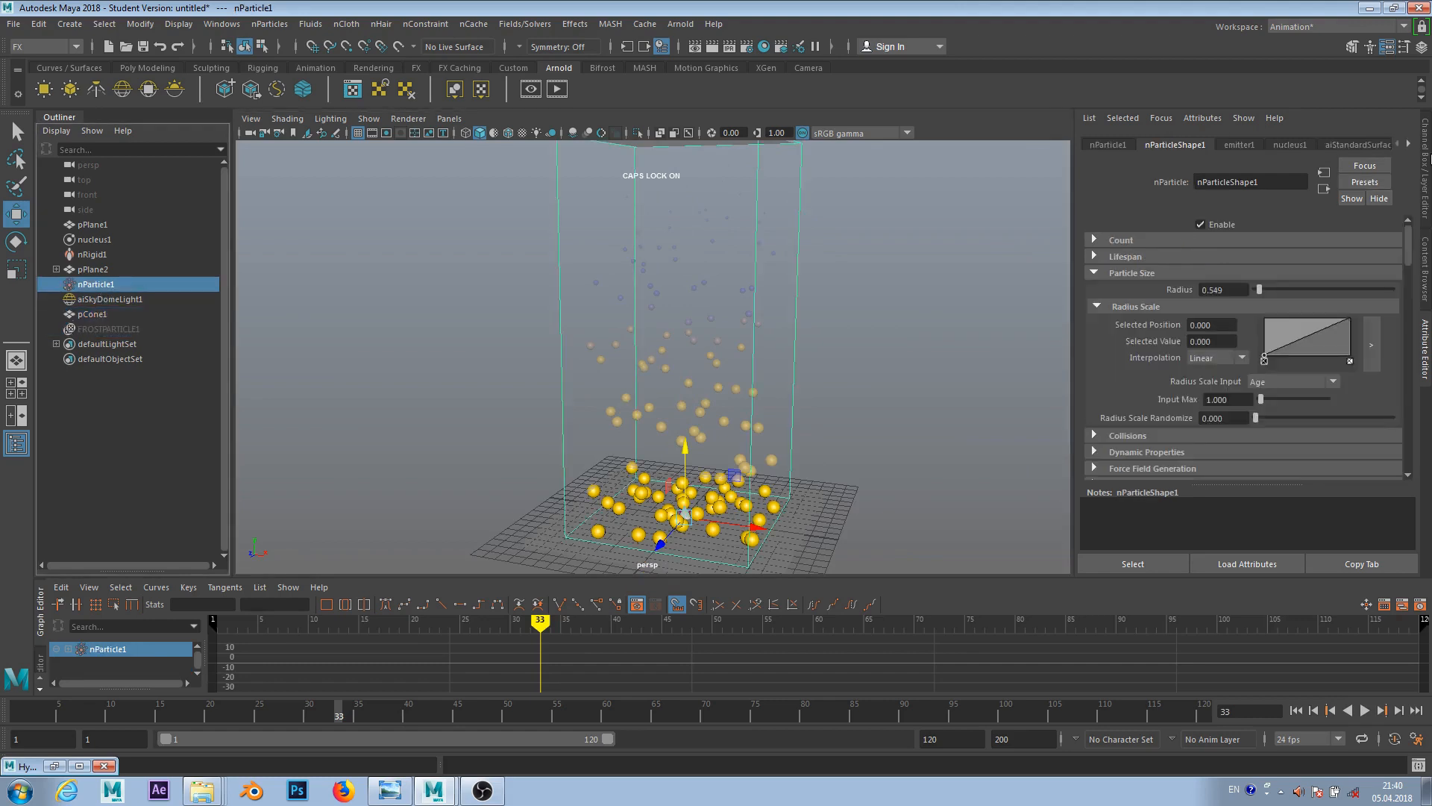
left_click(1349, 144)
left_click(1273, 146)
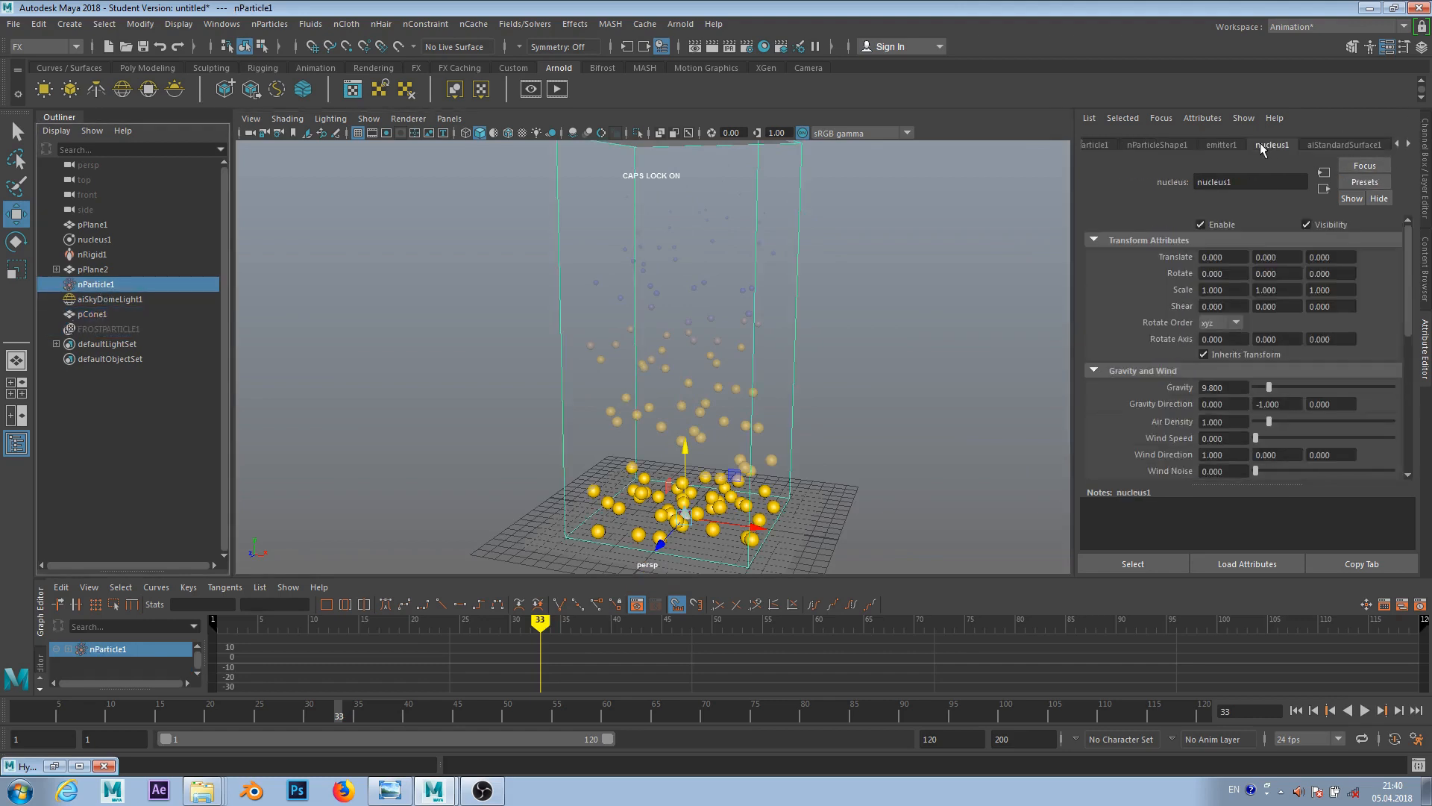
left_click(1222, 146)
left_click(1156, 145)
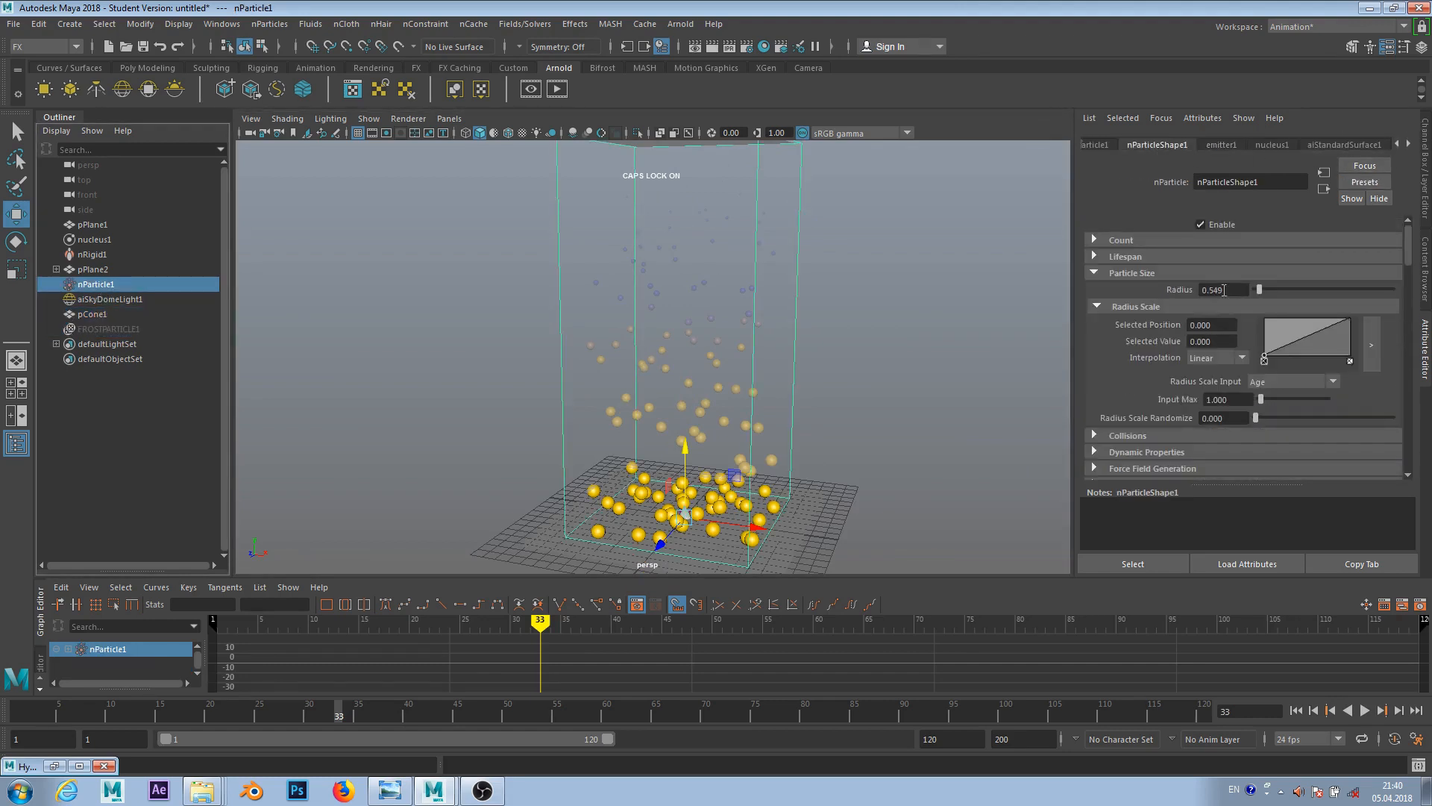
scroll(1175, 289, "down", 10)
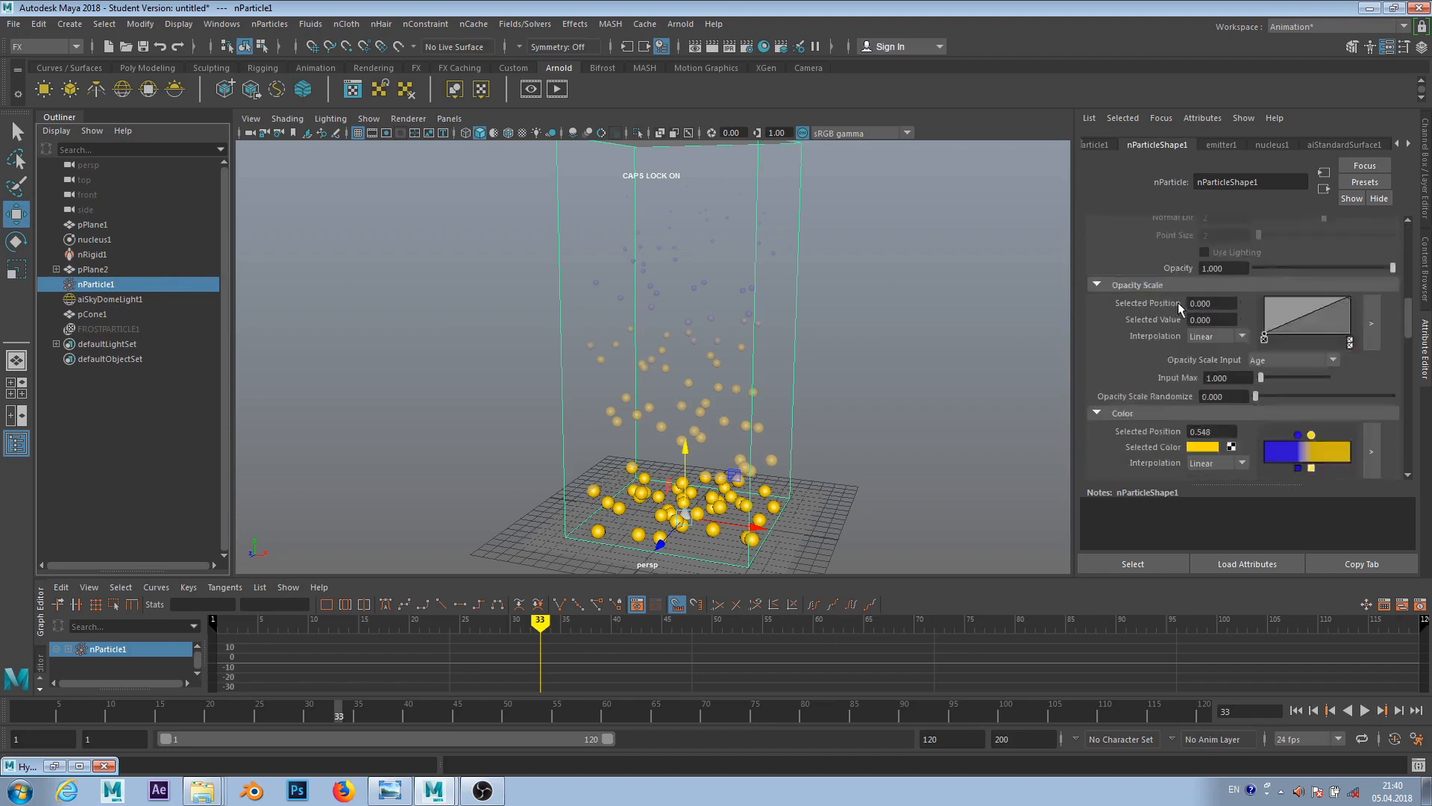
scroll(1204, 328, "down", 15)
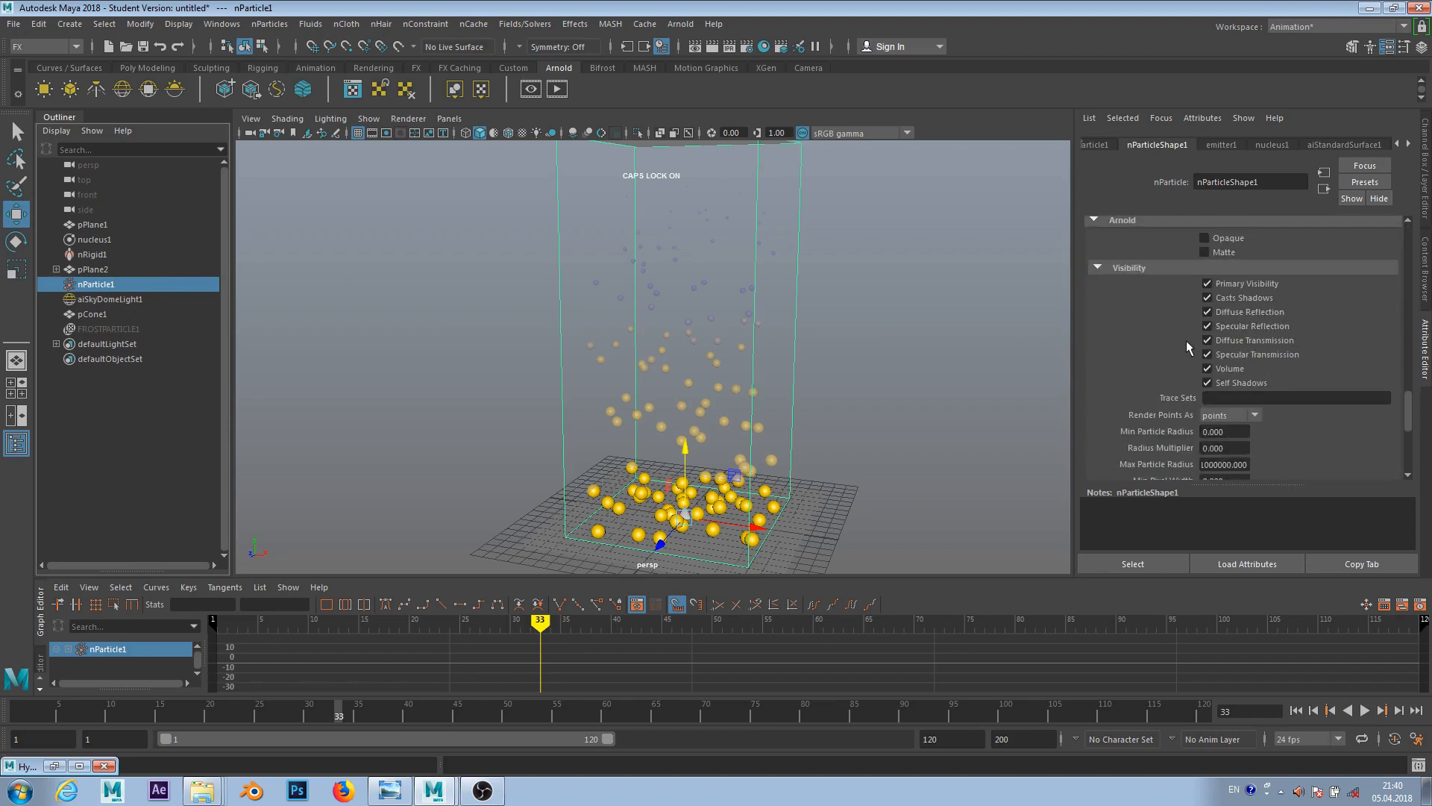
scroll(1193, 370, "down", 1)
scroll(1151, 422, "up", 10)
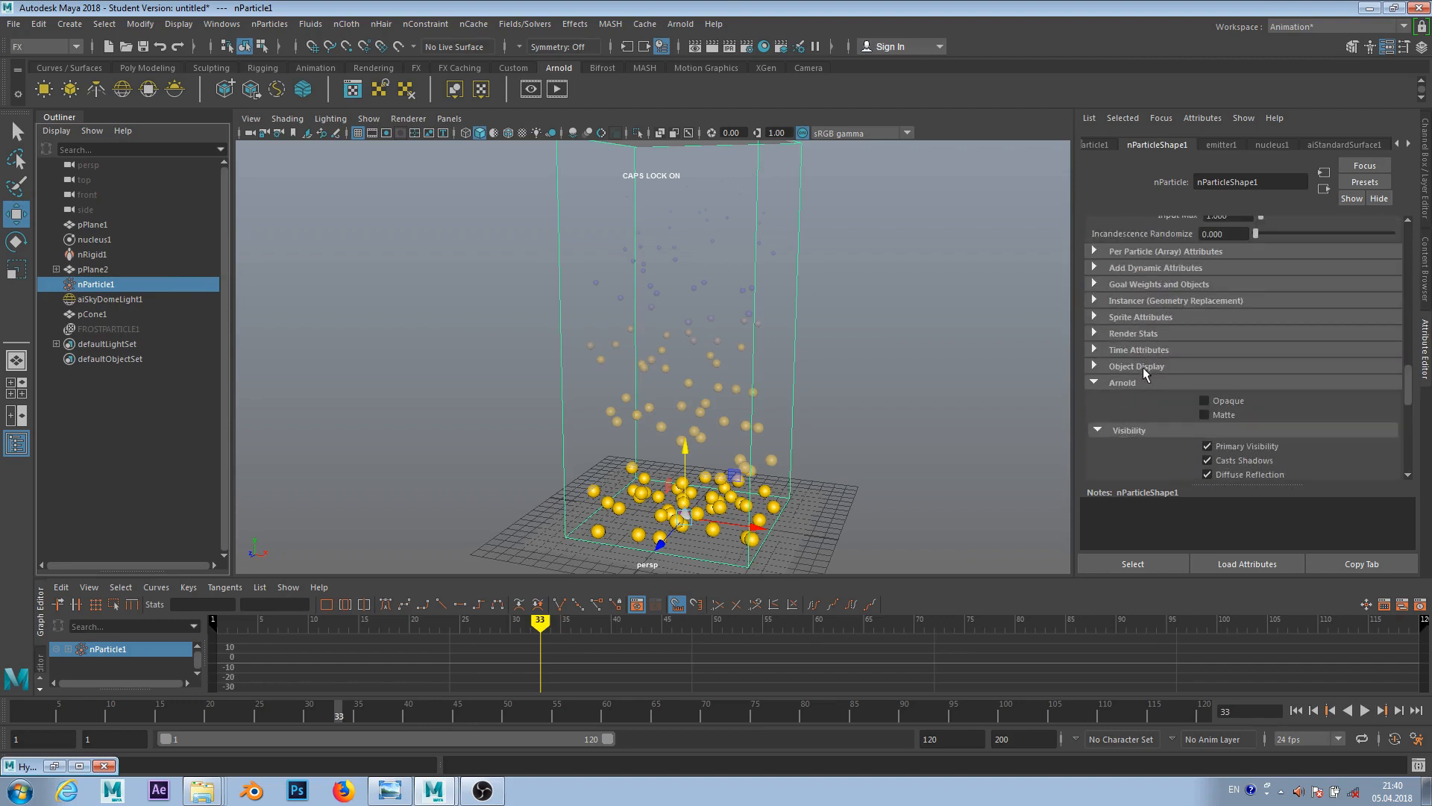
left_click(1147, 366)
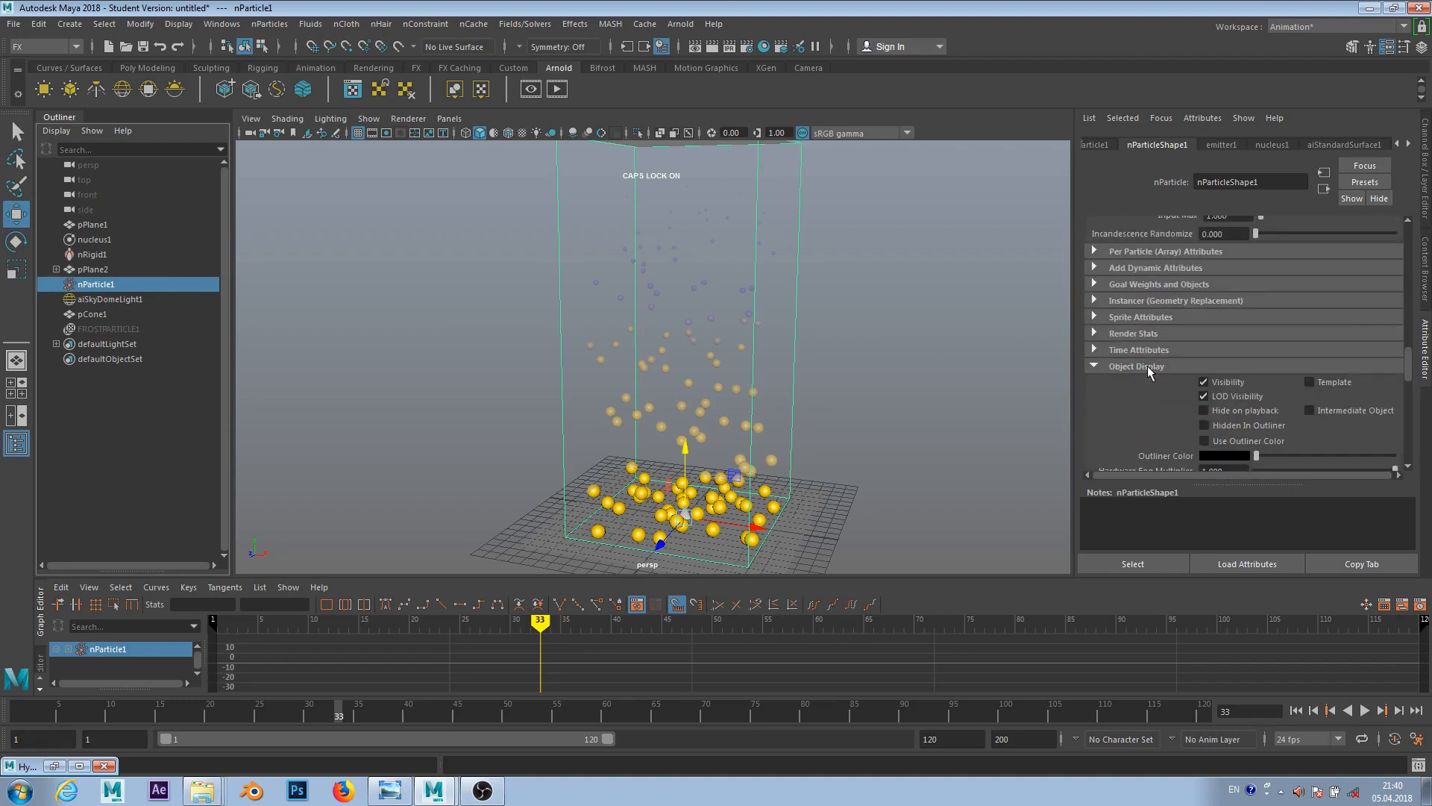
left_click(1149, 368)
left_click(1134, 300)
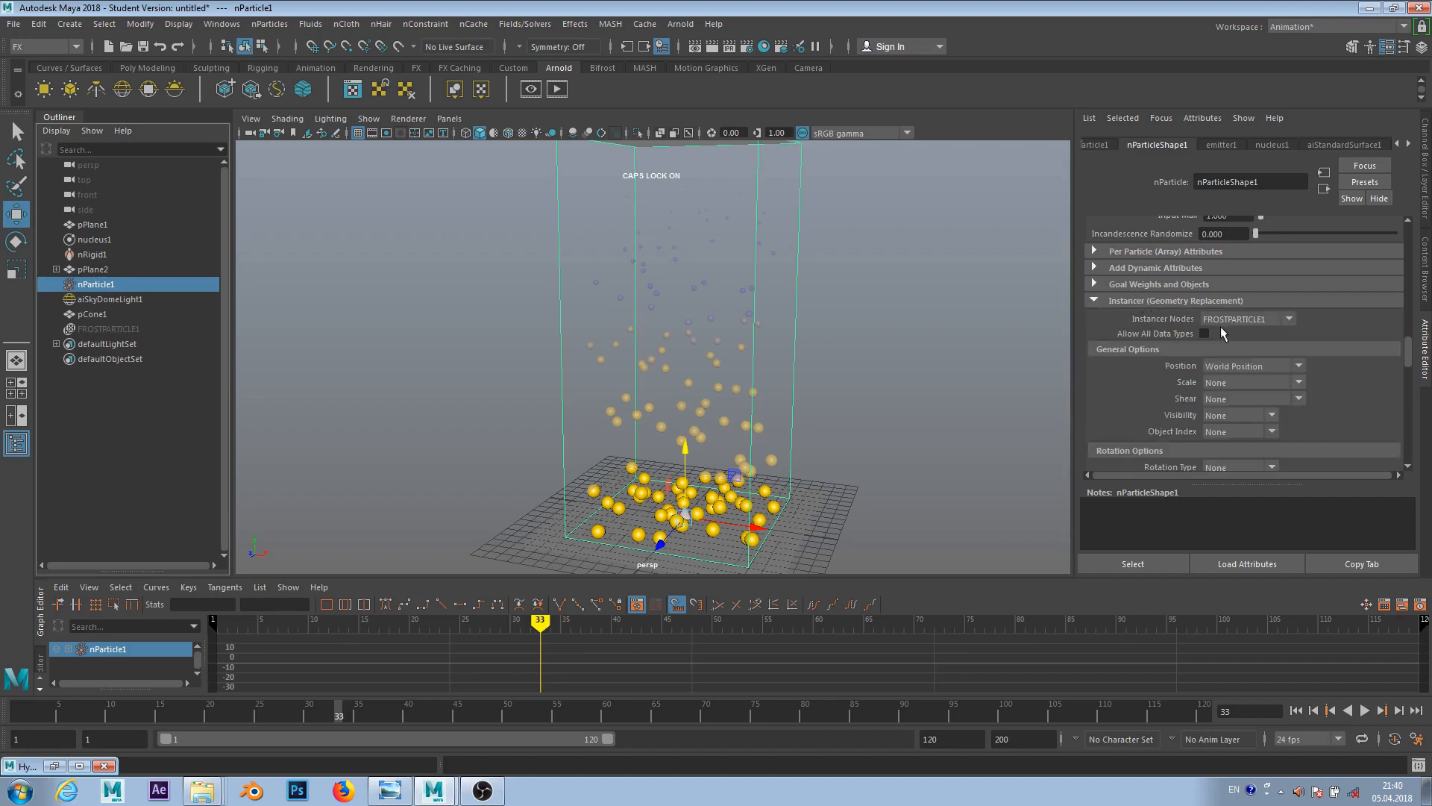
scroll(1202, 351, "down", 3)
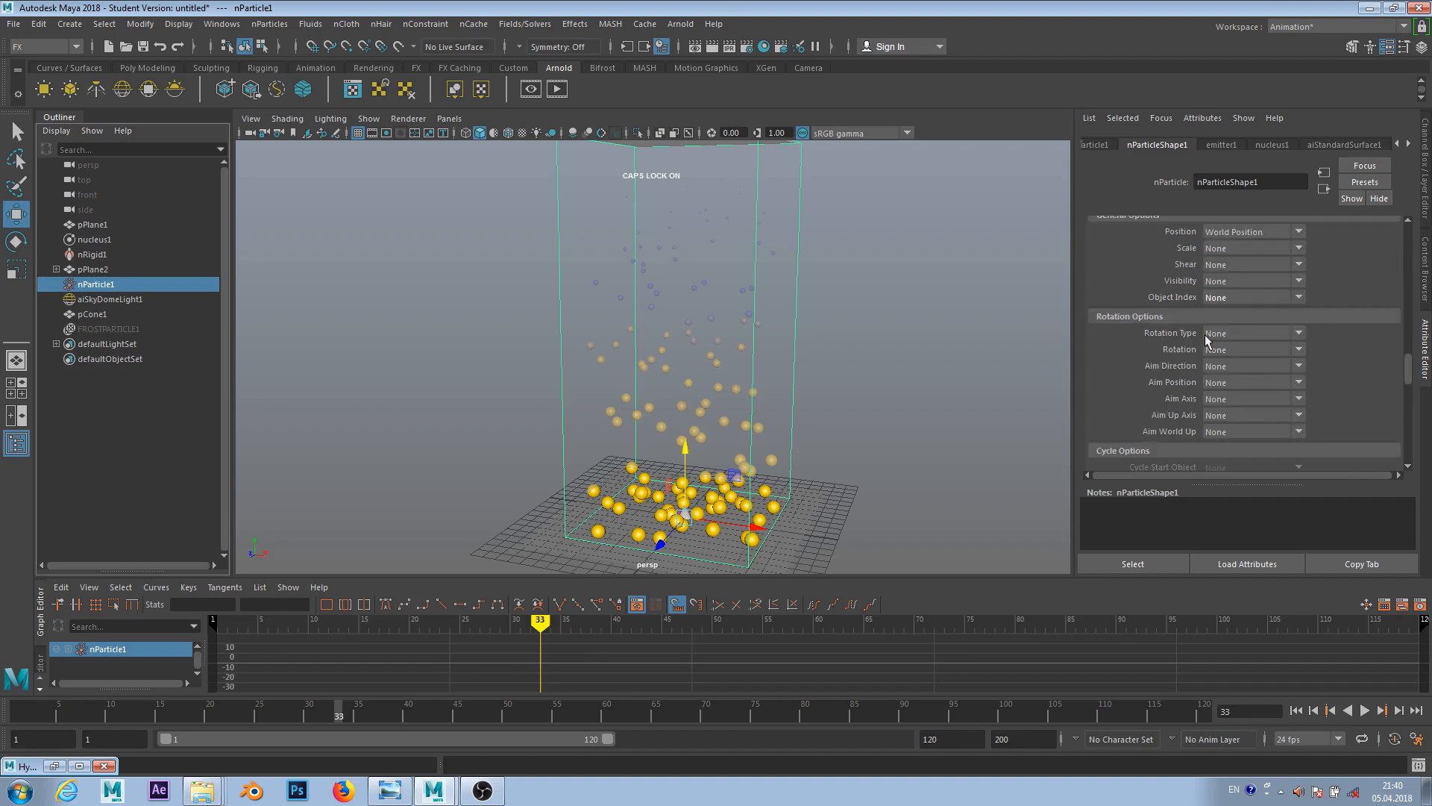
left_click(1242, 250)
scroll(1237, 373, "down", 3)
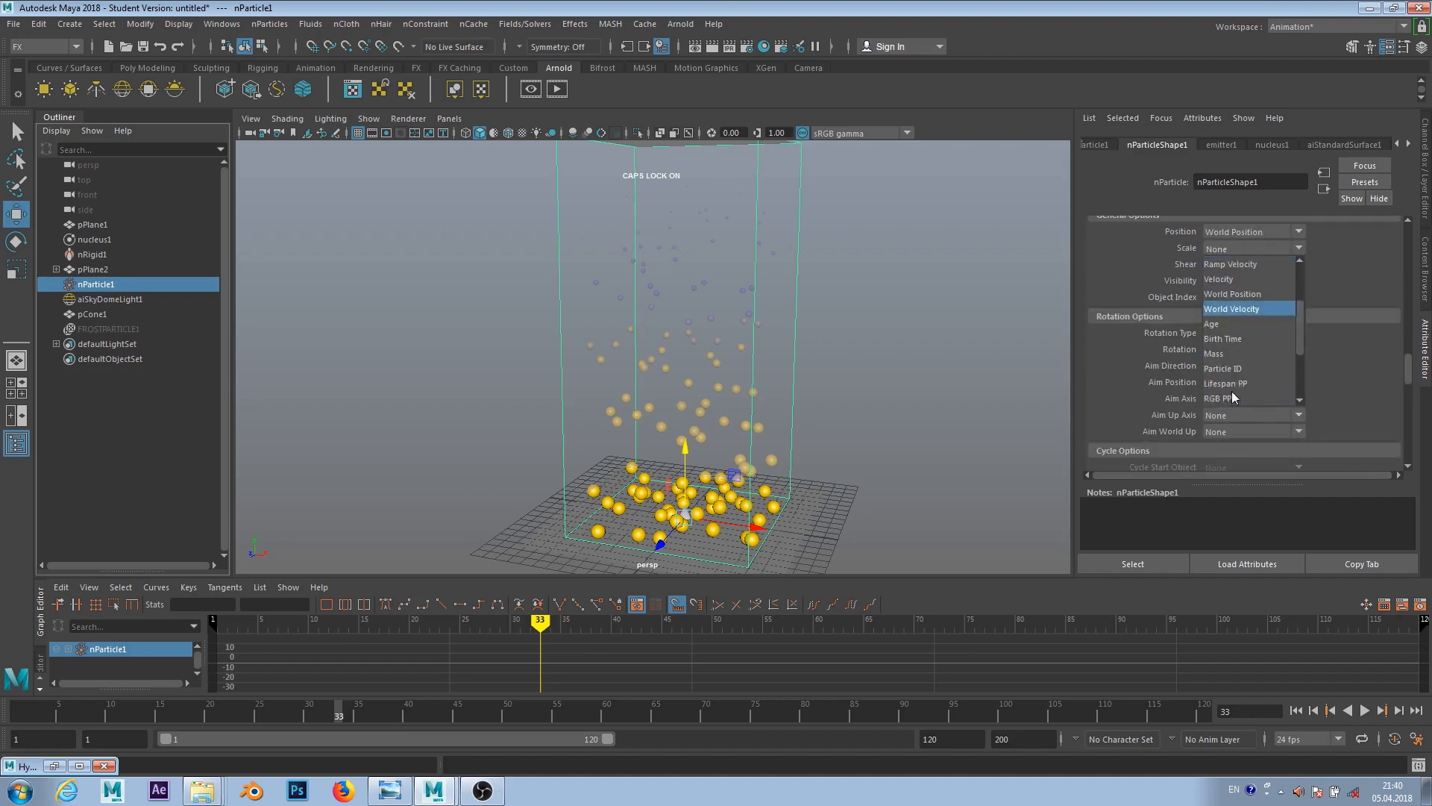
left_click(1237, 383)
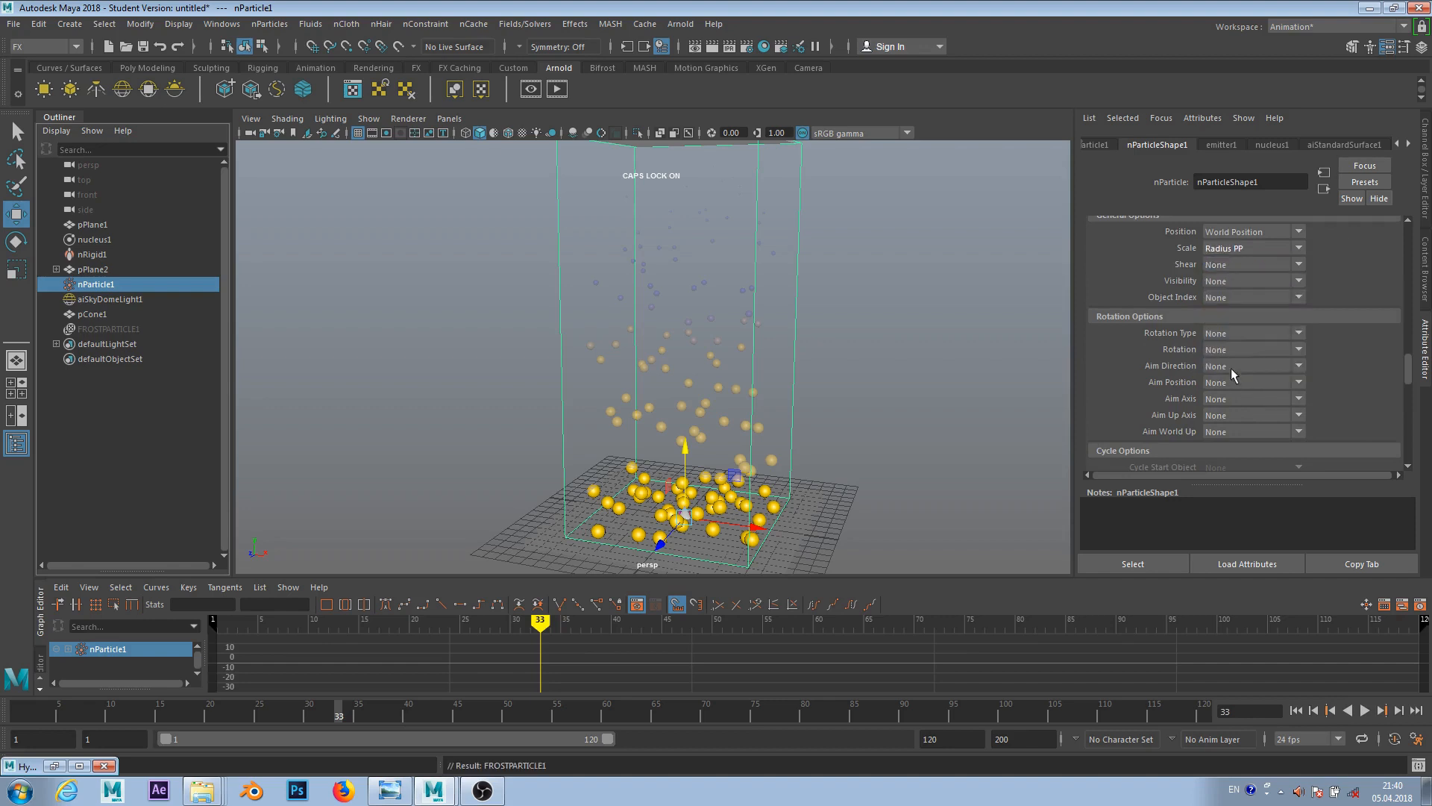
- Unhide the FROSTPARTICLE1 instancer and compare the cones' sizes with the particles
left_click(122, 315)
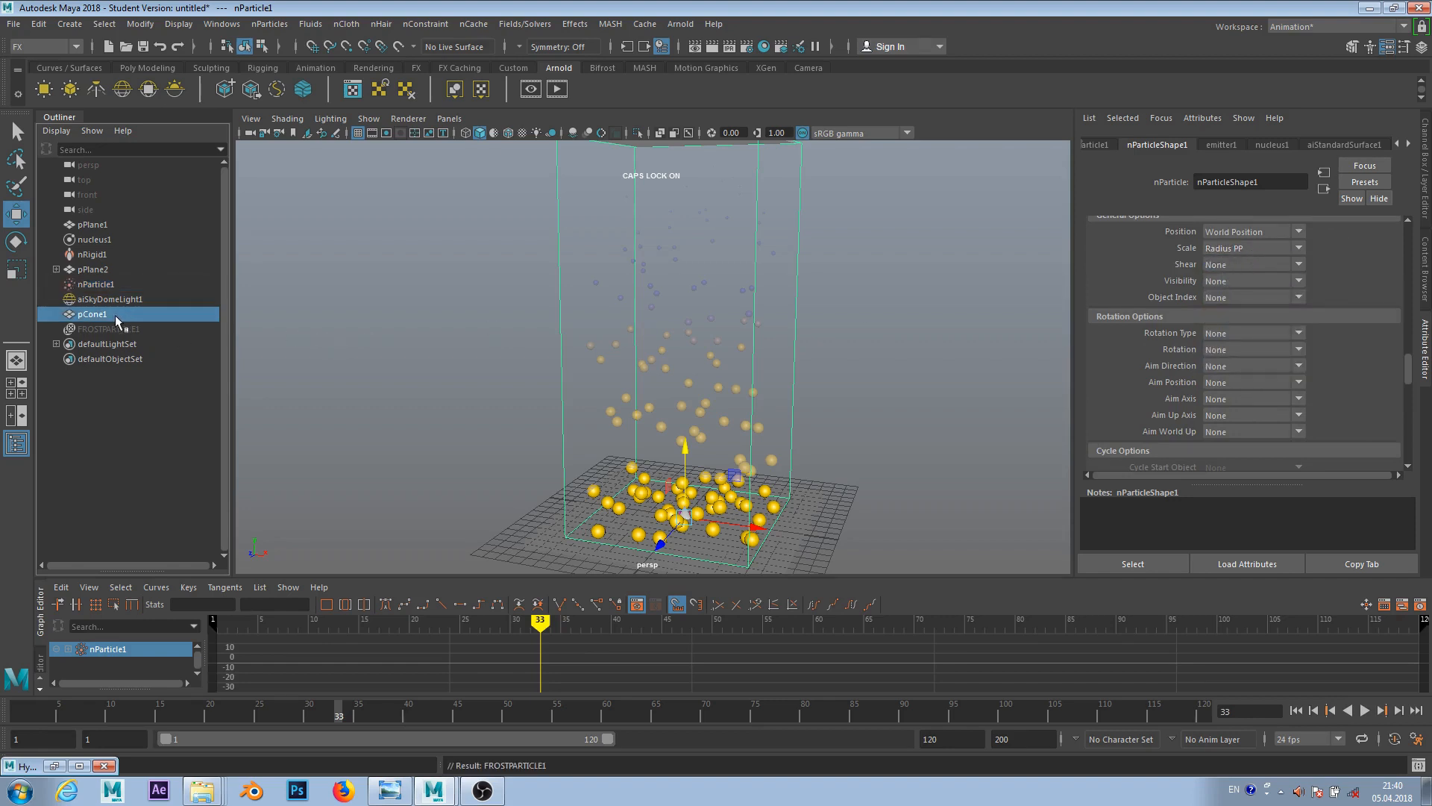
left_click(122, 329)
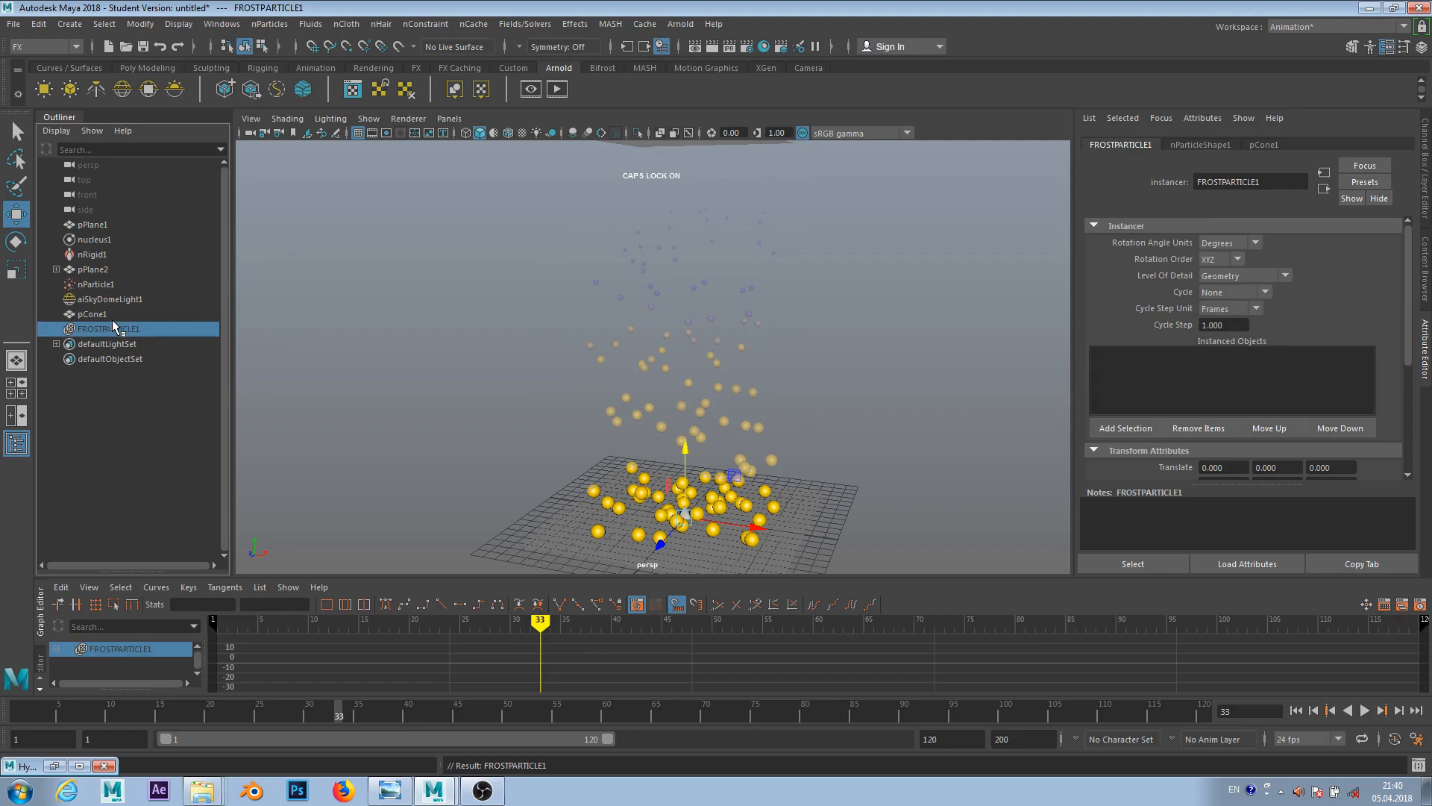
key("h")
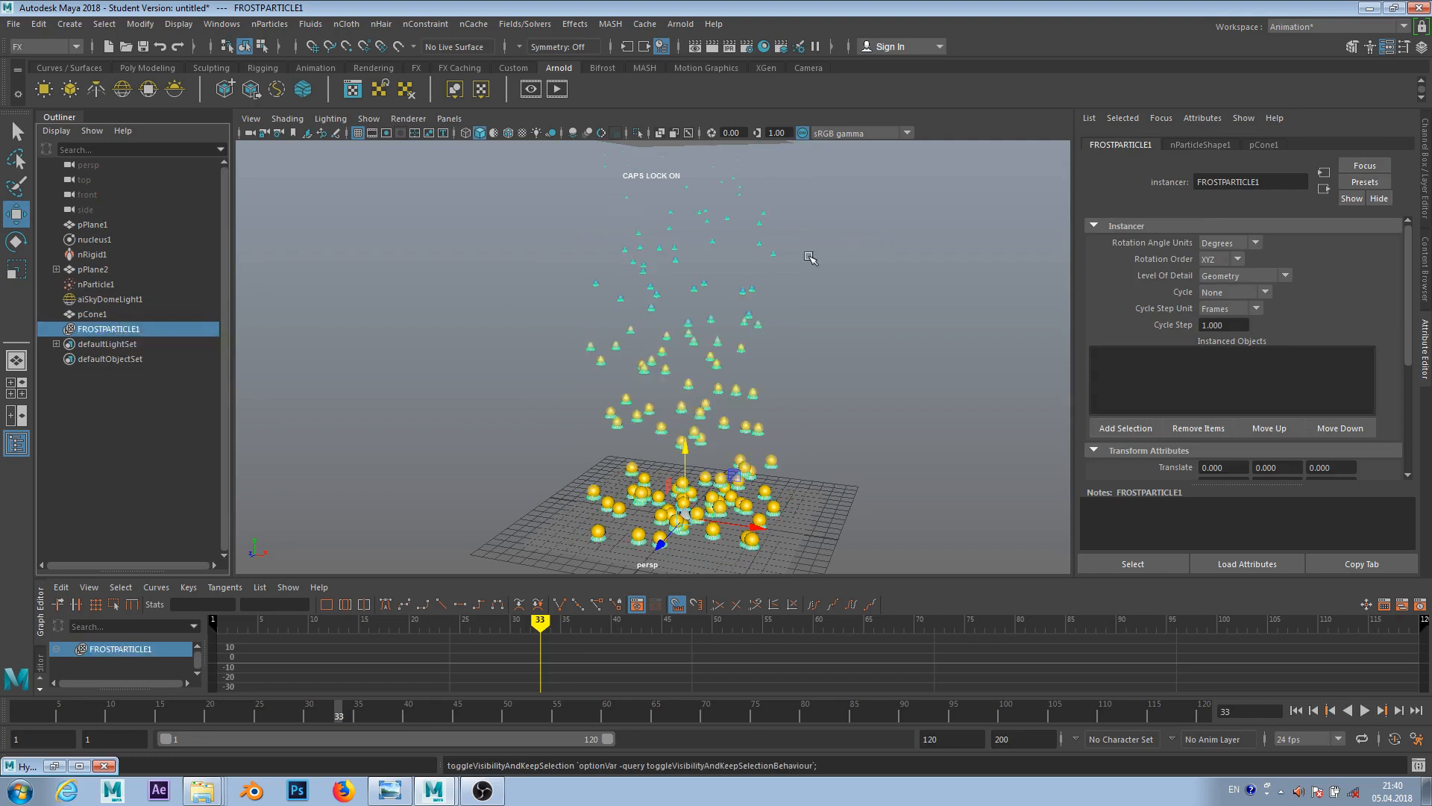
scroll(811, 258, "up", 10)
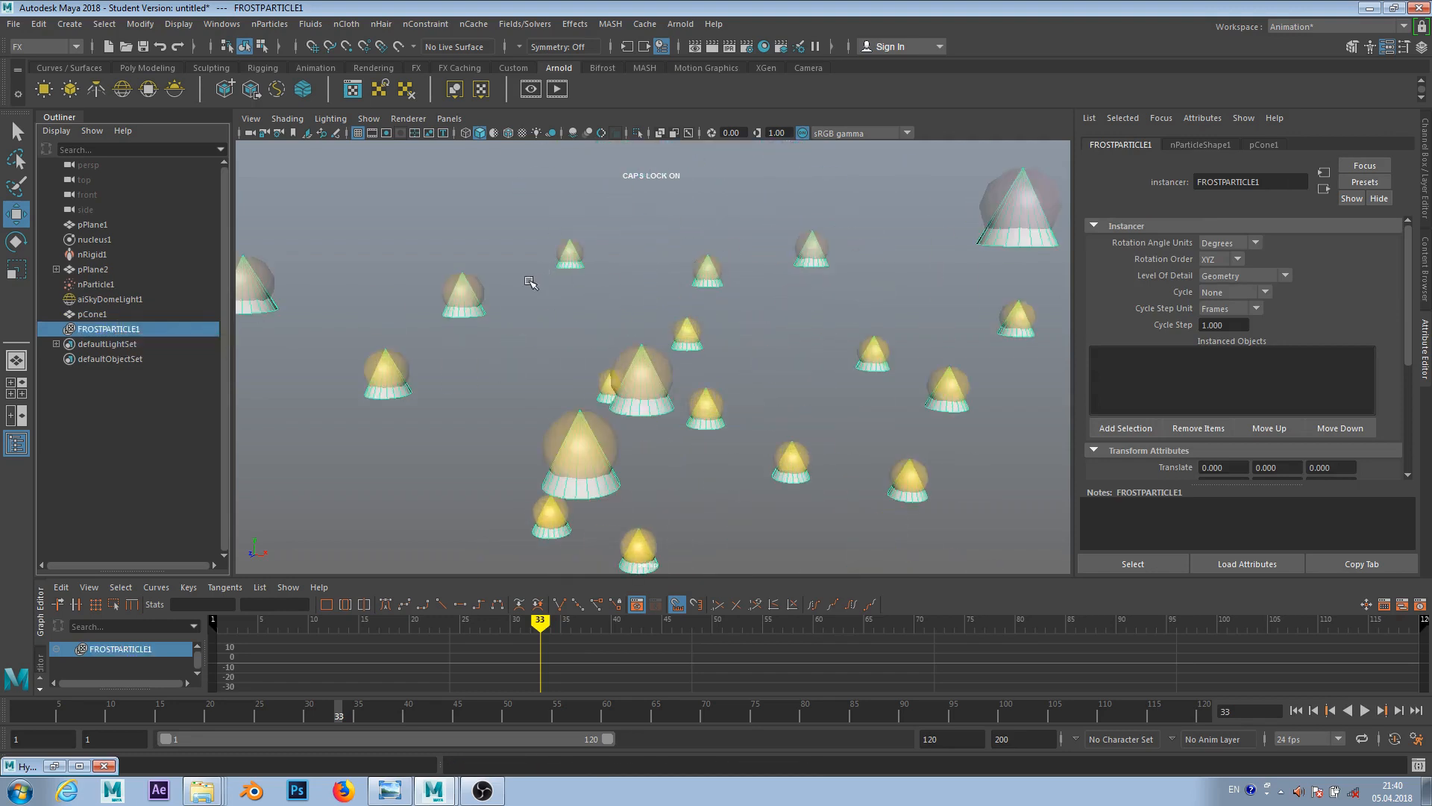
scroll(530, 282, "down", 10)
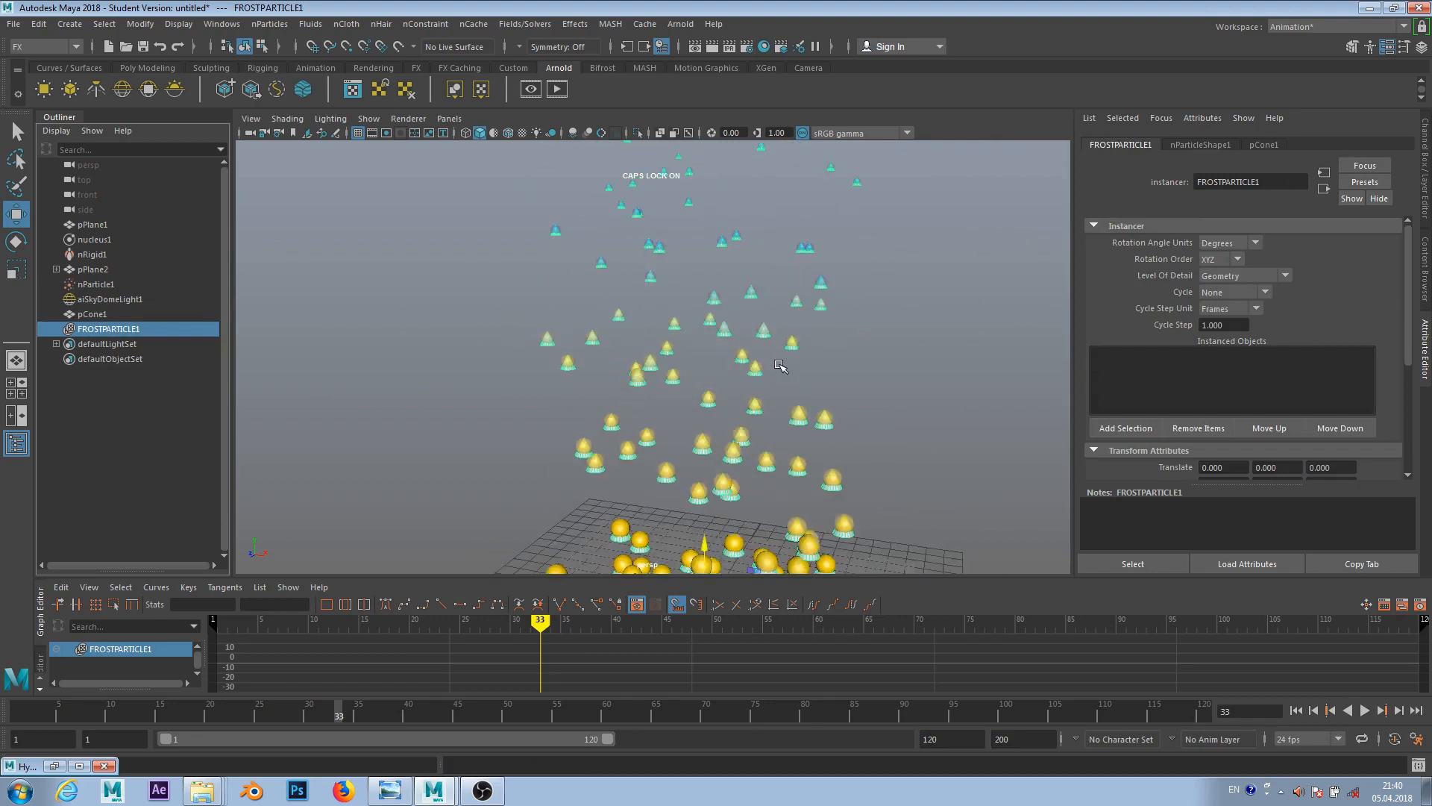
scroll(779, 366, "up", 6)
scroll(773, 273, "down", 6)
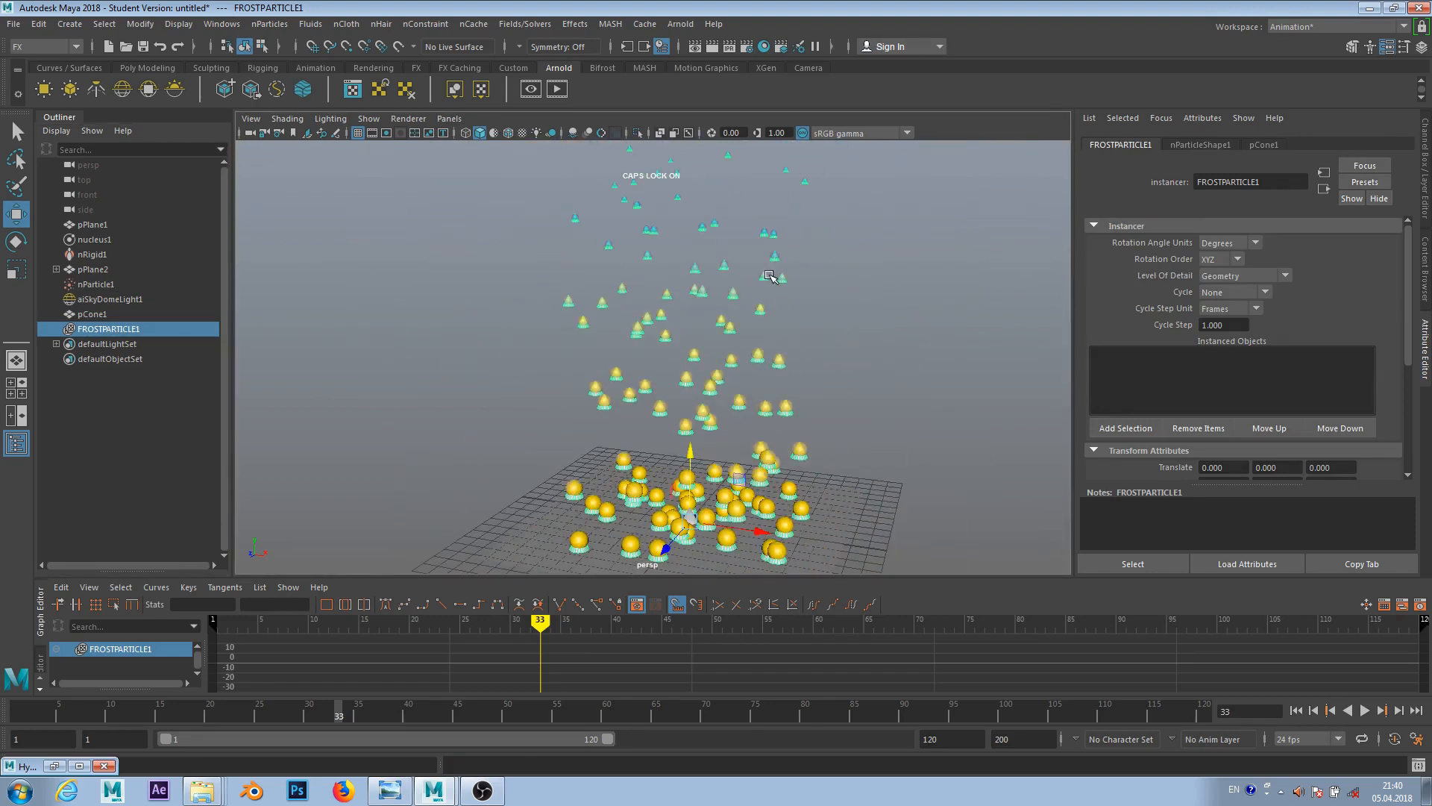
- Render the scene in the Arnold RenderView and examine the size, colour and opacity of the instanced cones
left_click(961, 362)
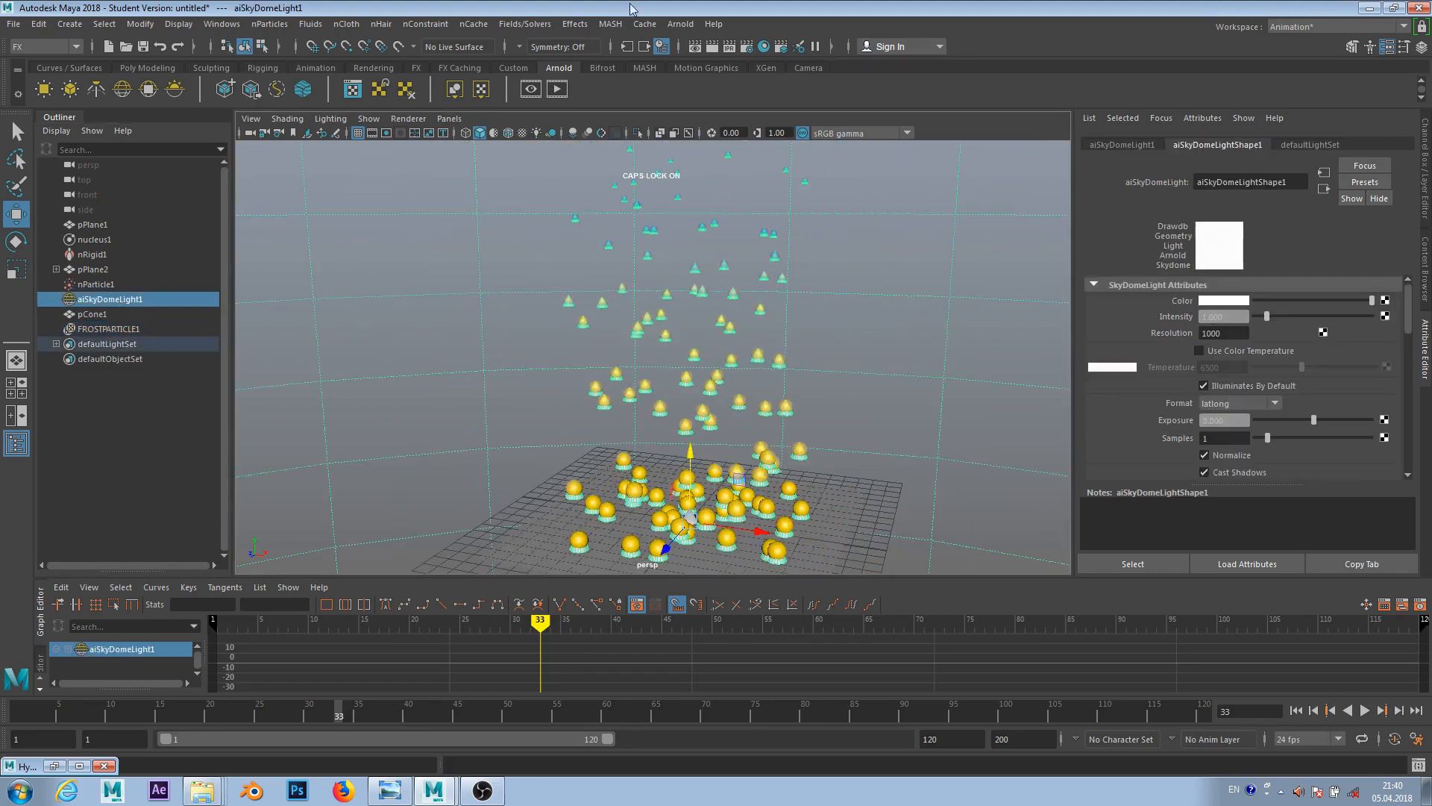
left_click(558, 89)
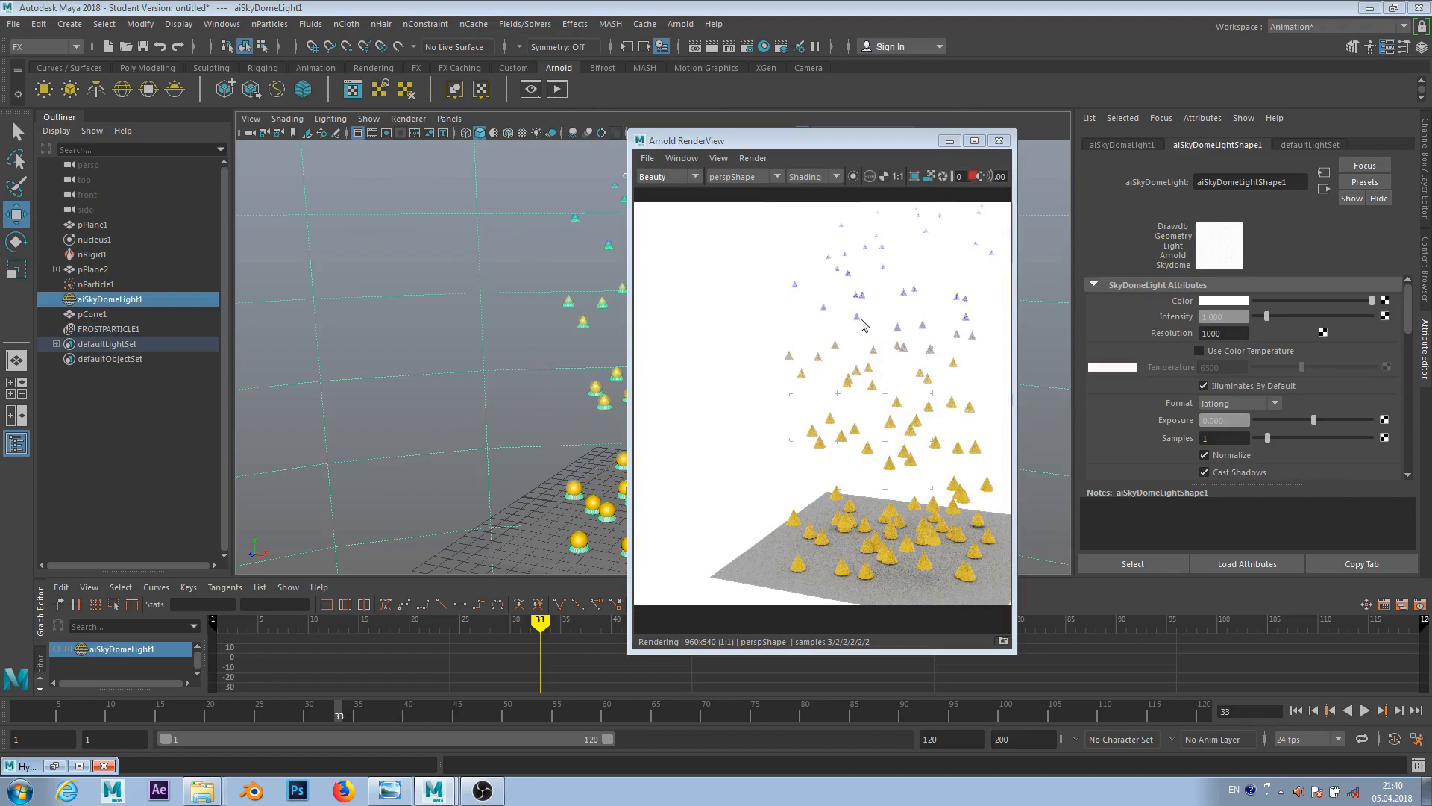
left_click(877, 351)
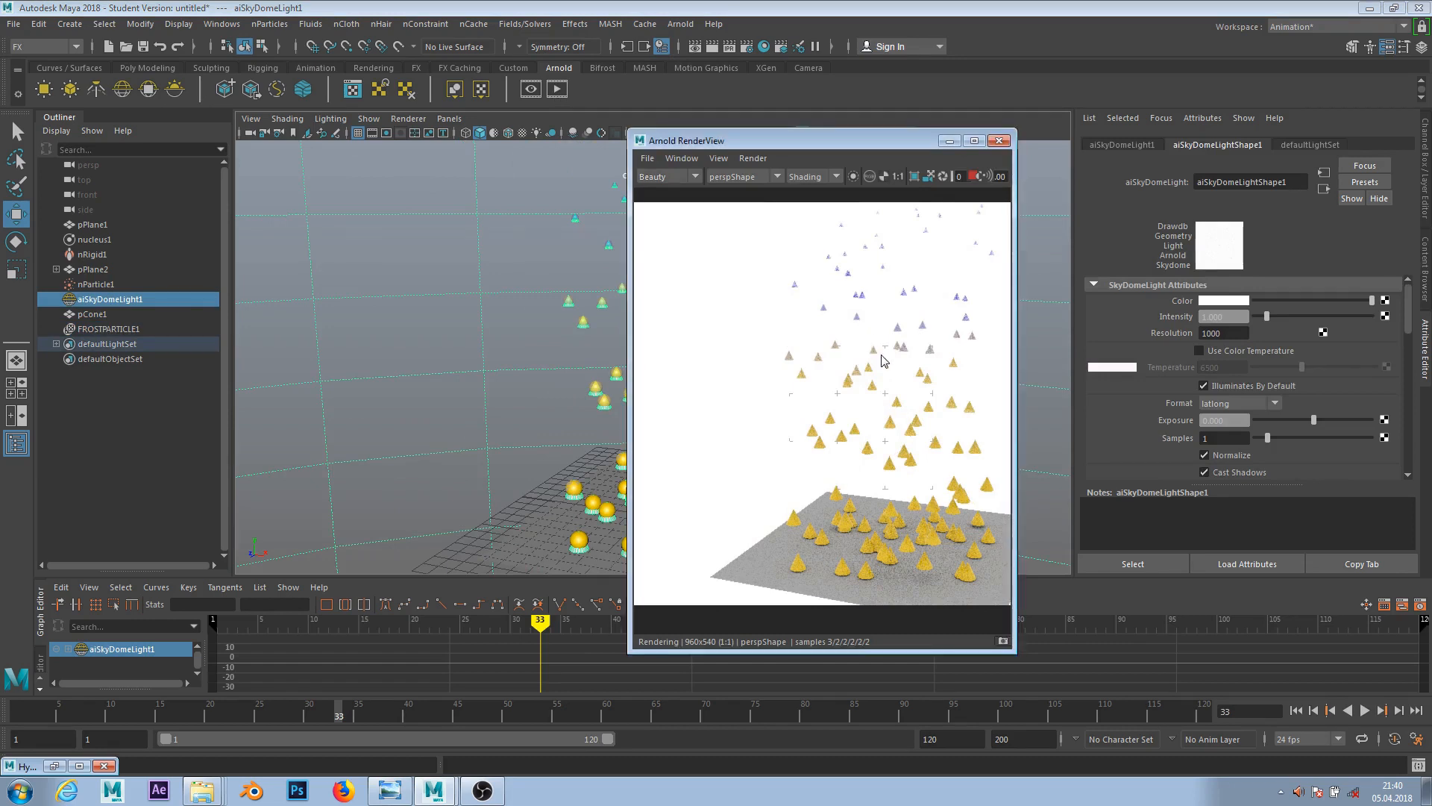
scroll(839, 458, "down", 2)
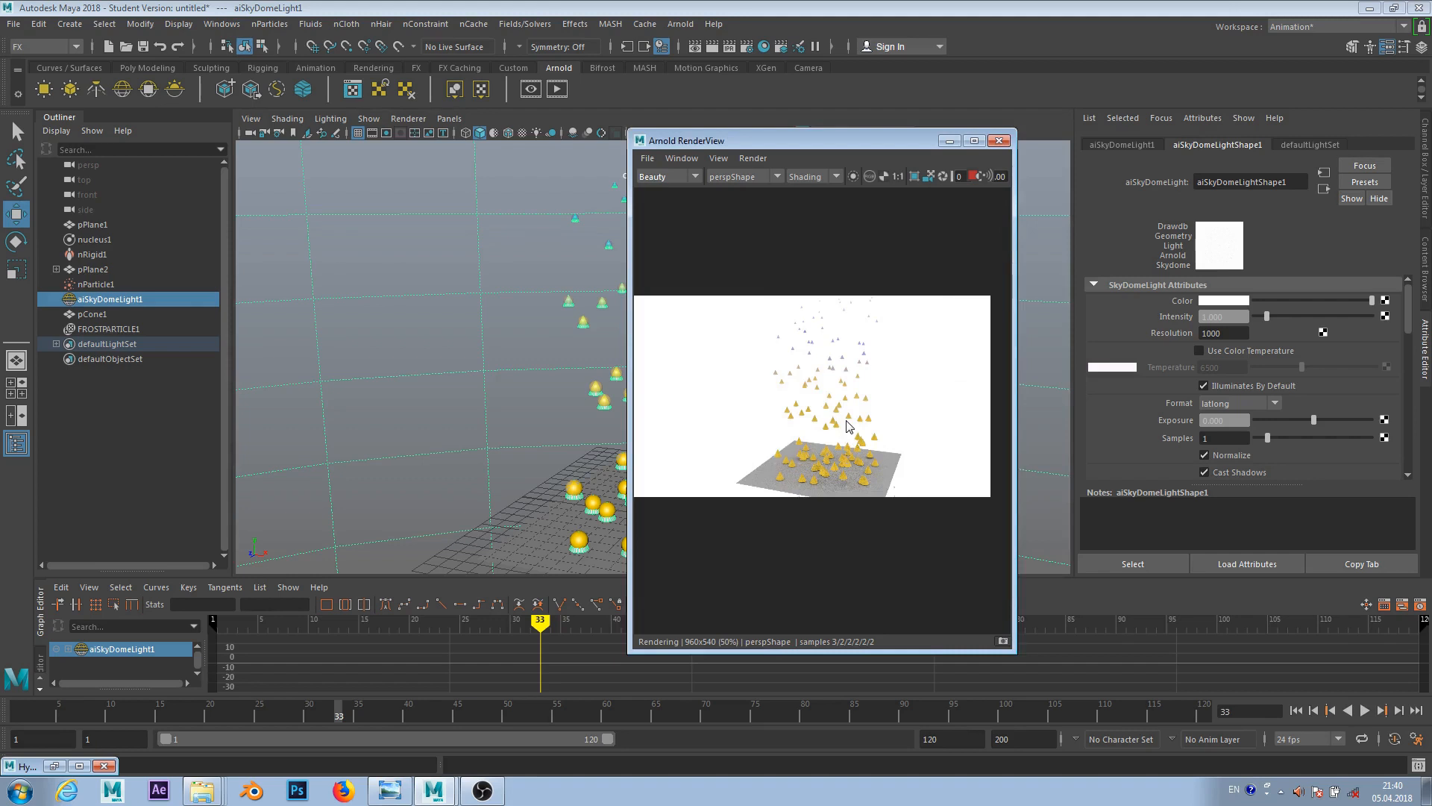
scroll(848, 426, "up", 3)
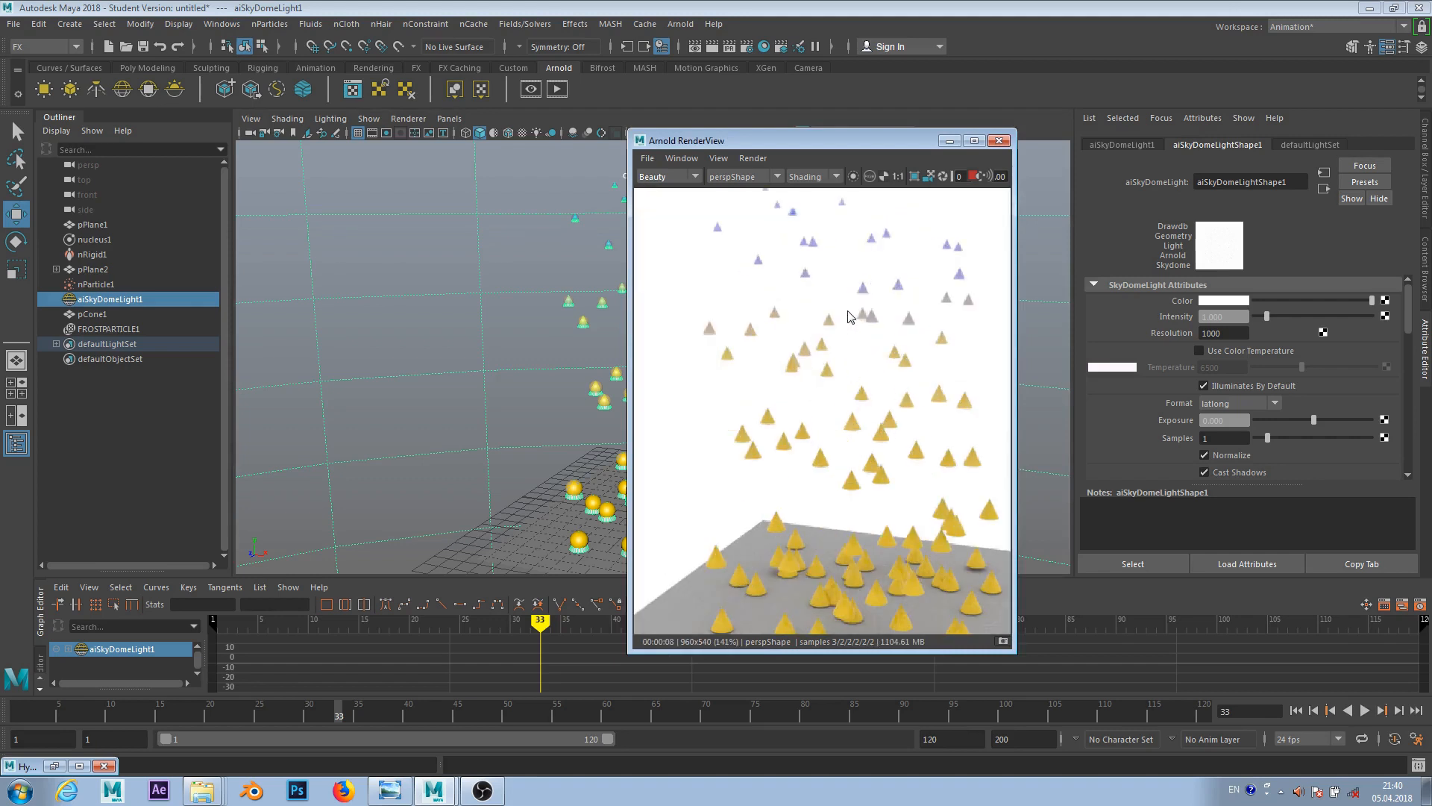